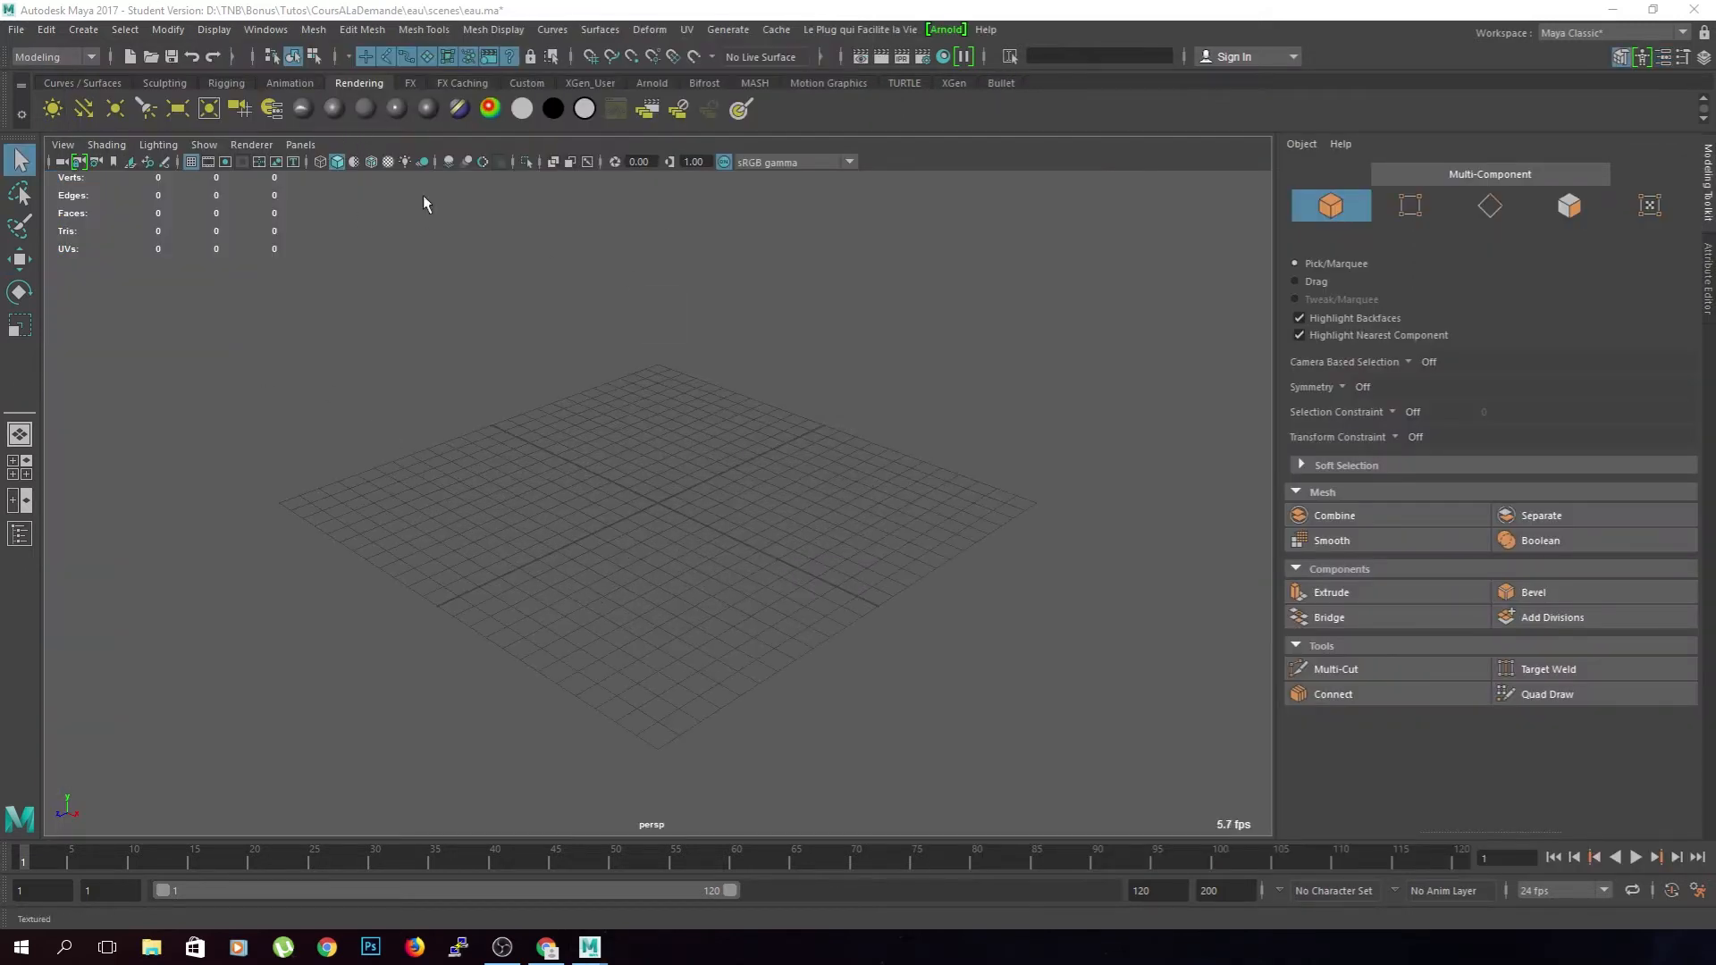
- Create a polygon plane covering the whole grid and save the scene
{"action": "right_click", "coordinate": [647, 474], "text": "shift"}
{"action": "right_click_drag", "start_coordinate": [647, 480], "coordinate": [580, 460], "text": "shift"}
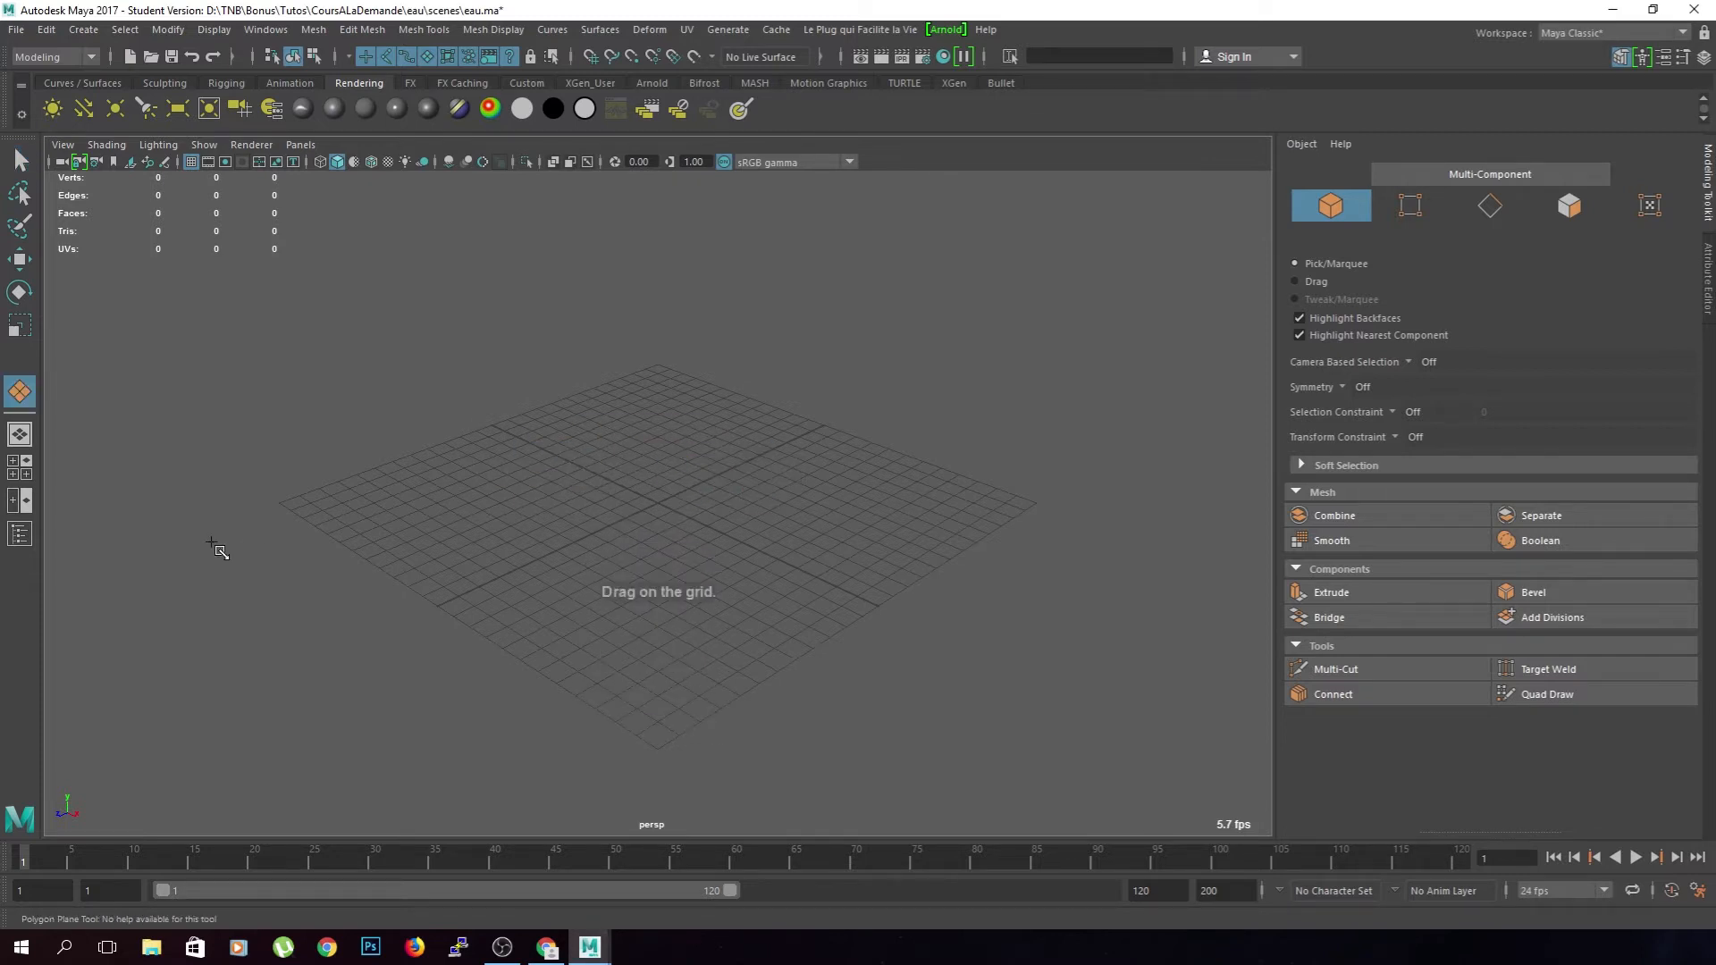
{"action": "left_click_drag", "start_coordinate": [285, 505], "coordinate": [1037, 503]}
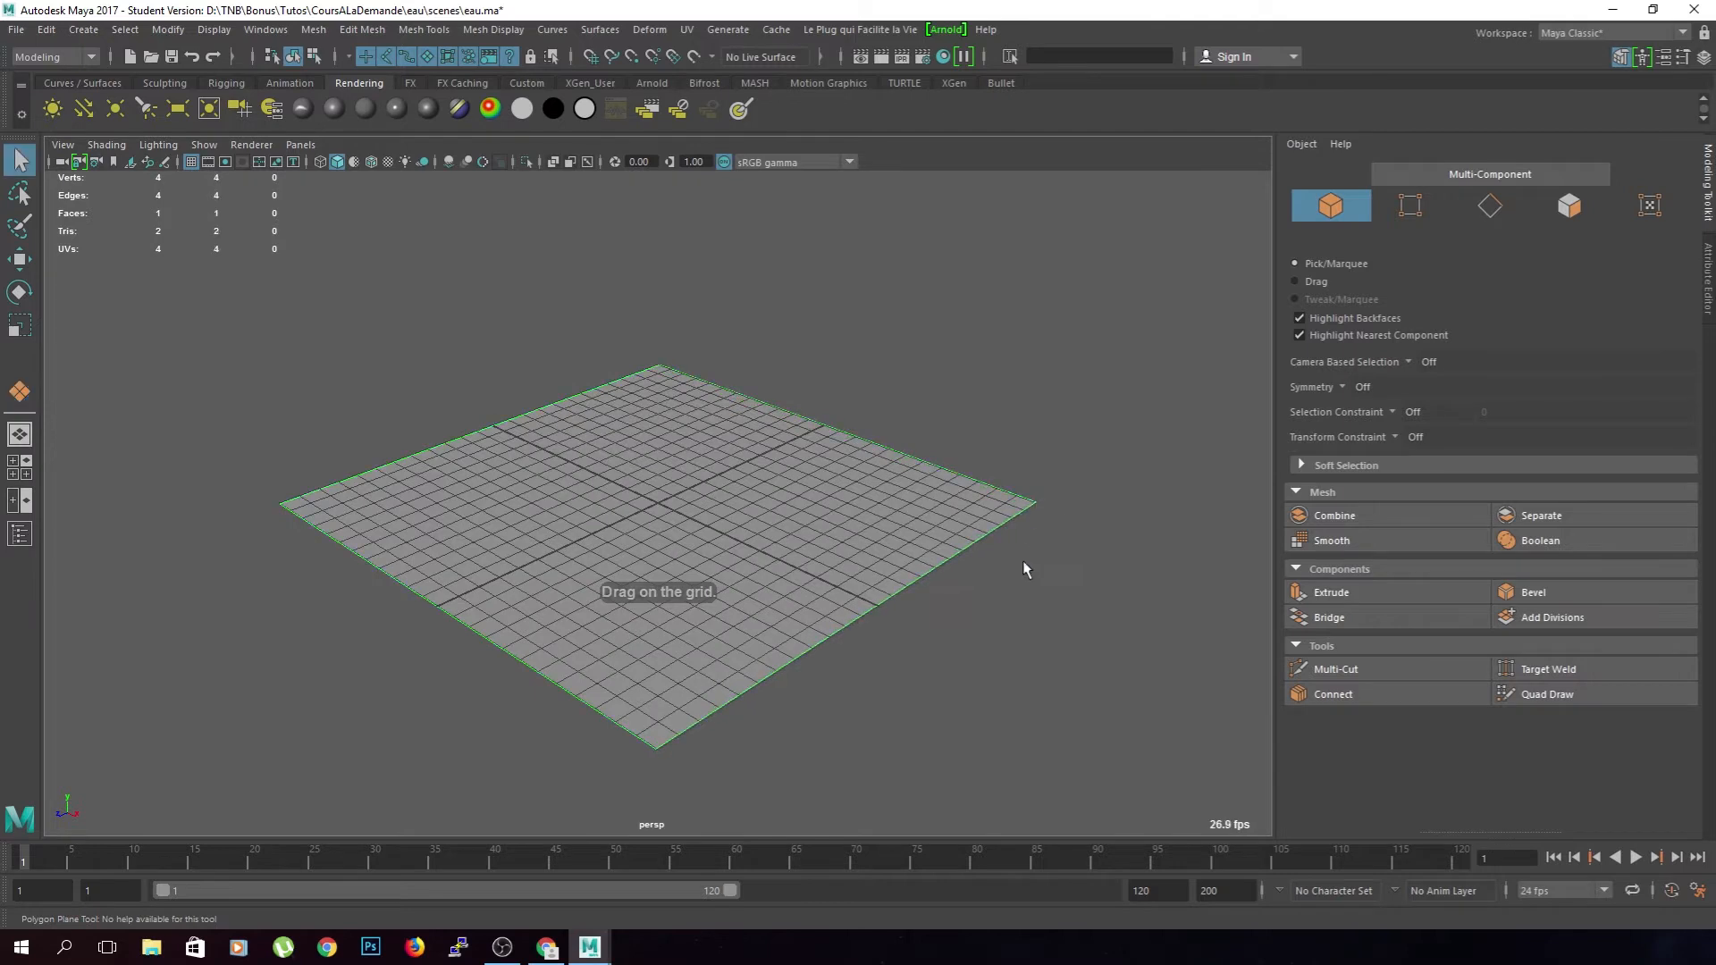
{"action": "scroll", "coordinate": [905, 555], "scroll_direction": "up", "scroll_amount": 1}
{"action": "left_click", "coordinate": [867, 338]}
{"action": "left_click_drag", "start_coordinate": [902, 447], "coordinate": [867, 447], "text": "alt"}
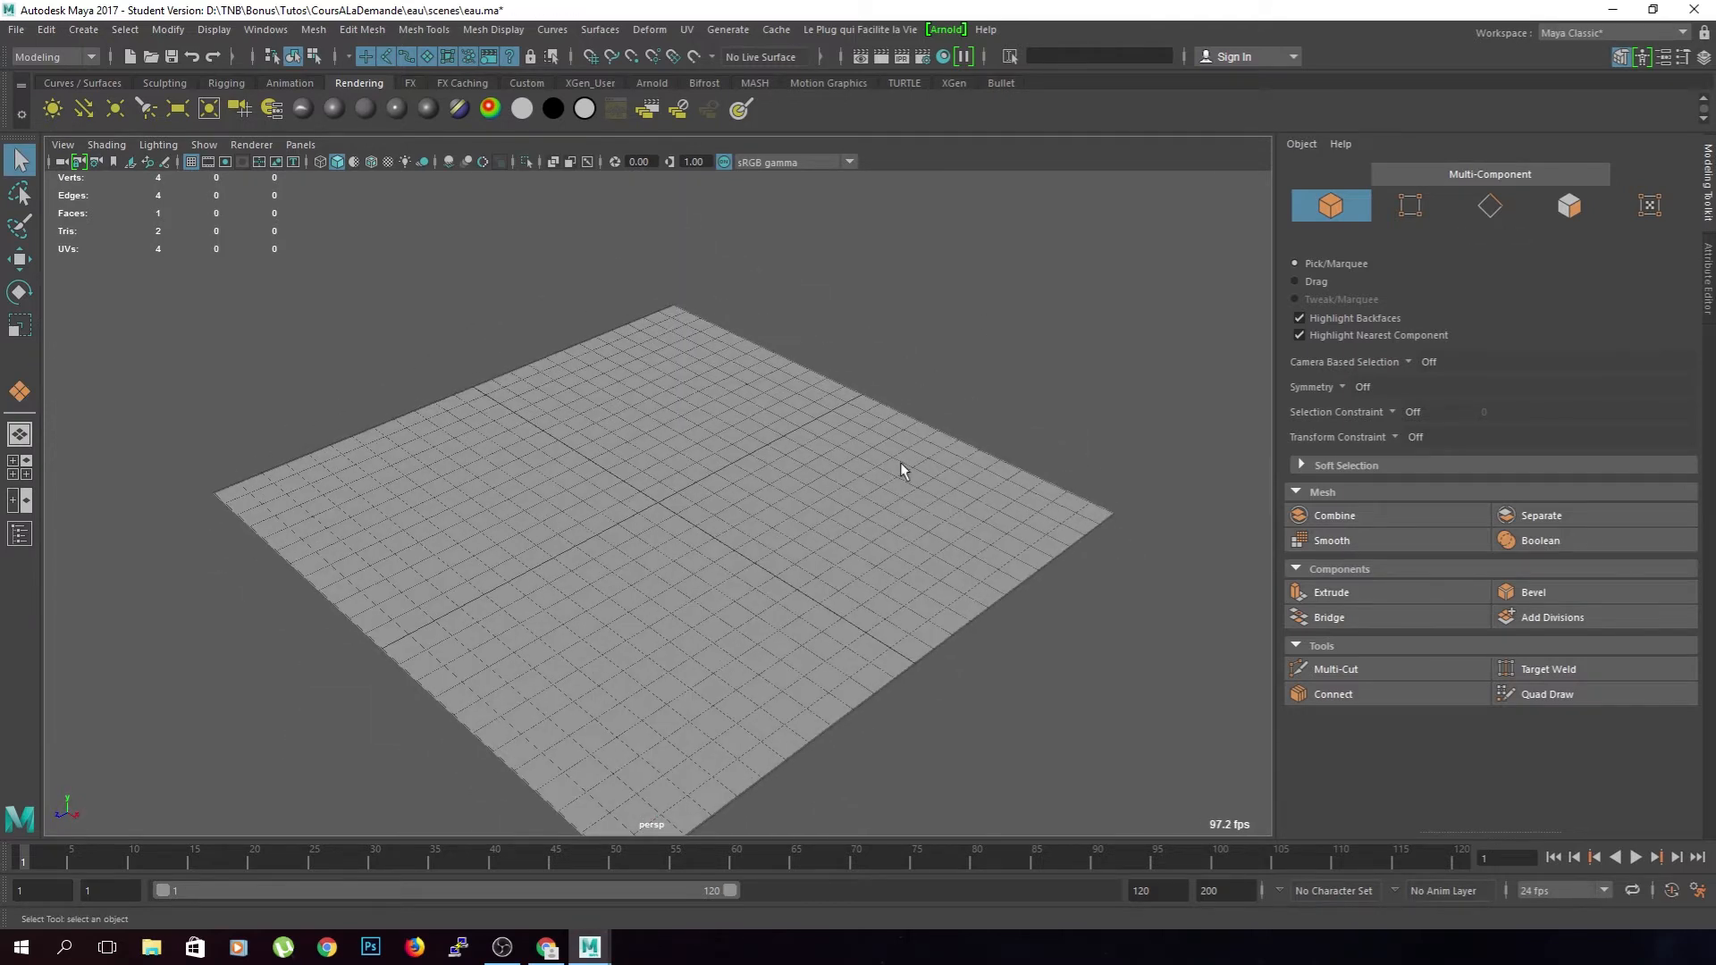
{"action": "scroll", "coordinate": [899, 463], "scroll_direction": "down", "scroll_amount": 1}
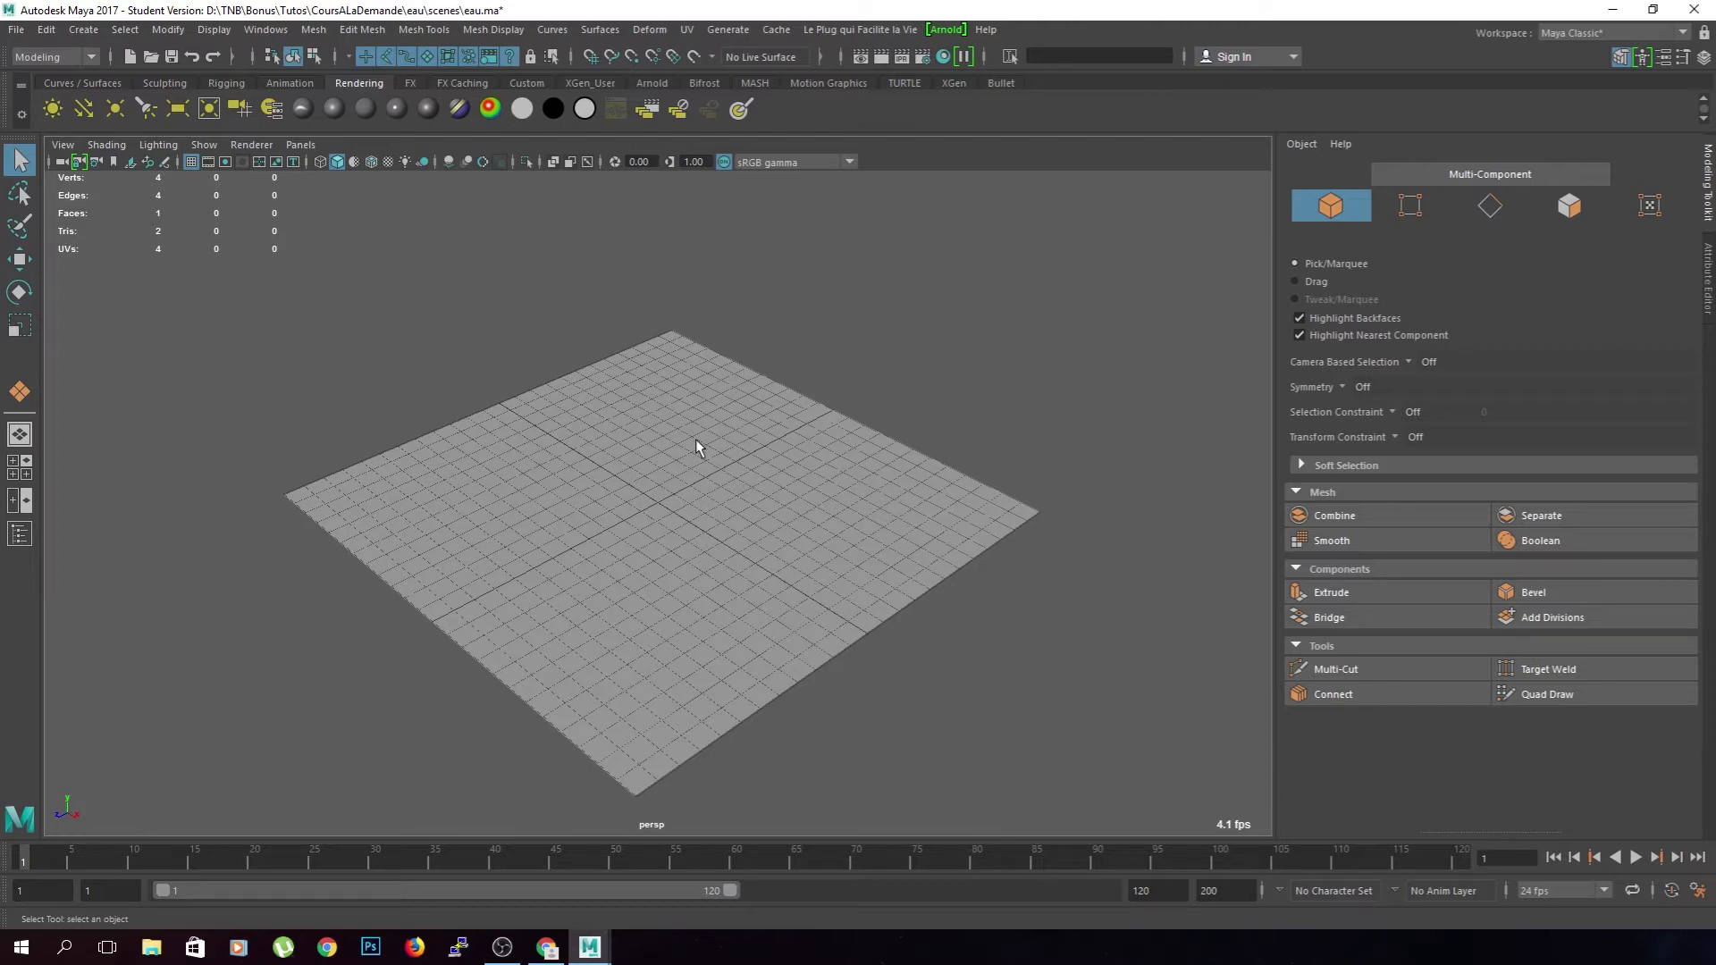
{"action": "left_click_drag", "start_coordinate": [766, 501], "coordinate": [743, 463], "text": "alt"}
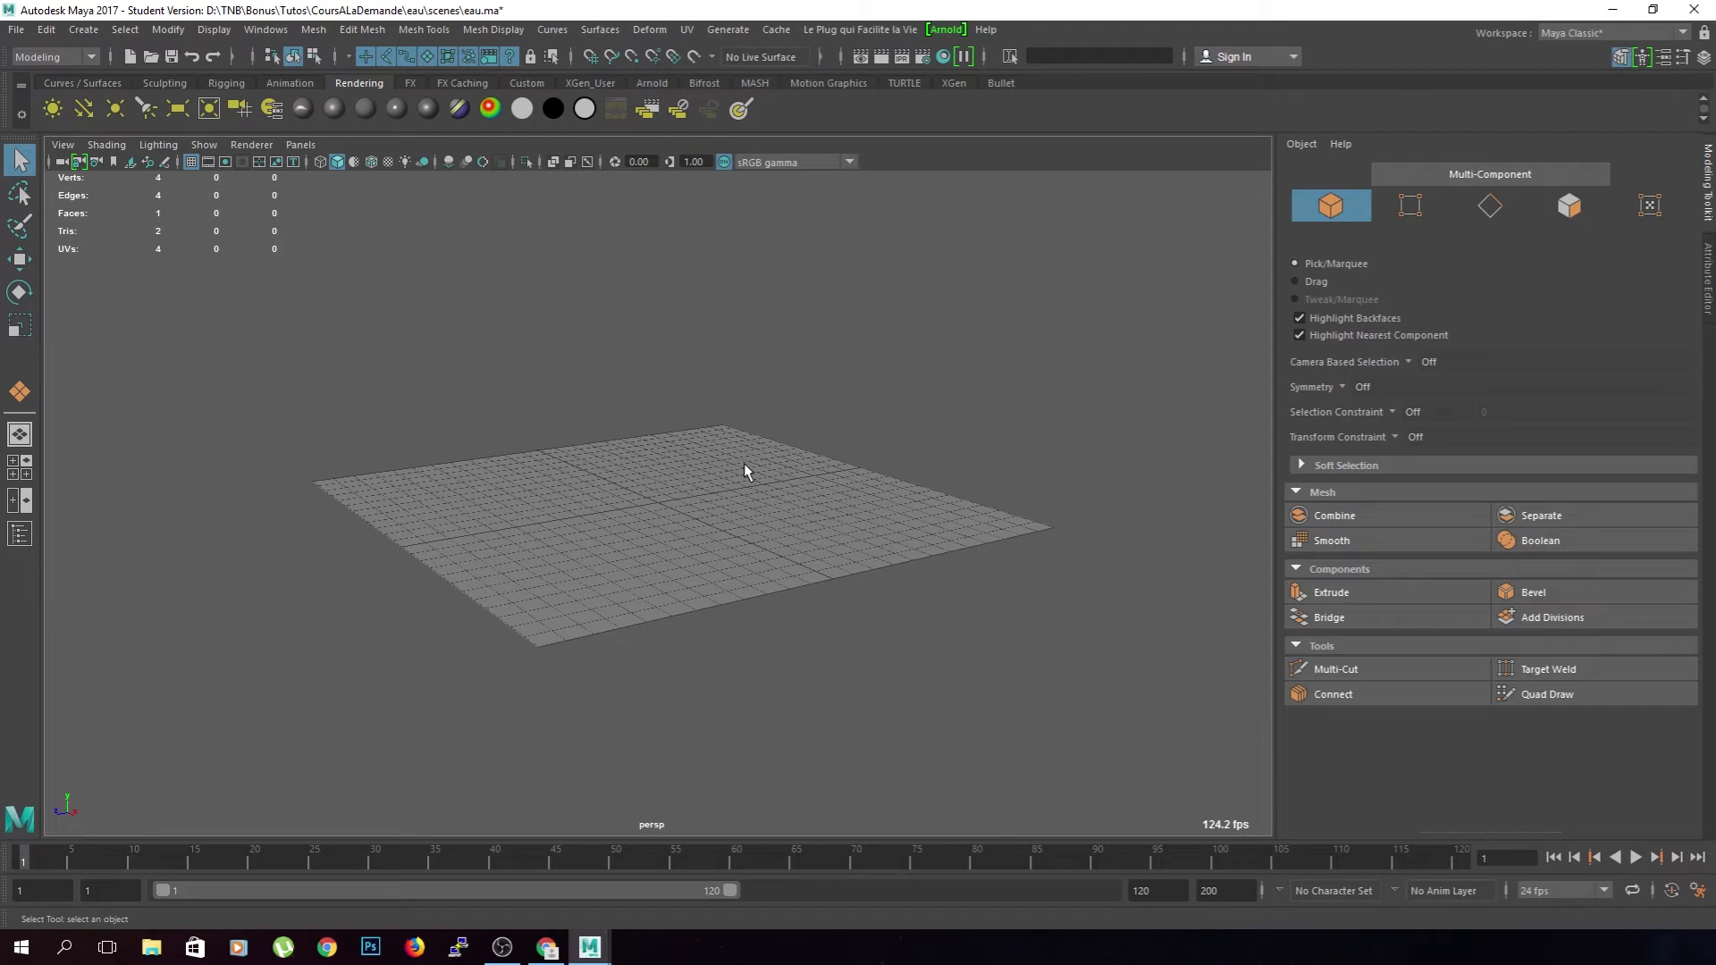
{"action": "key", "text": "ctrl+s"}
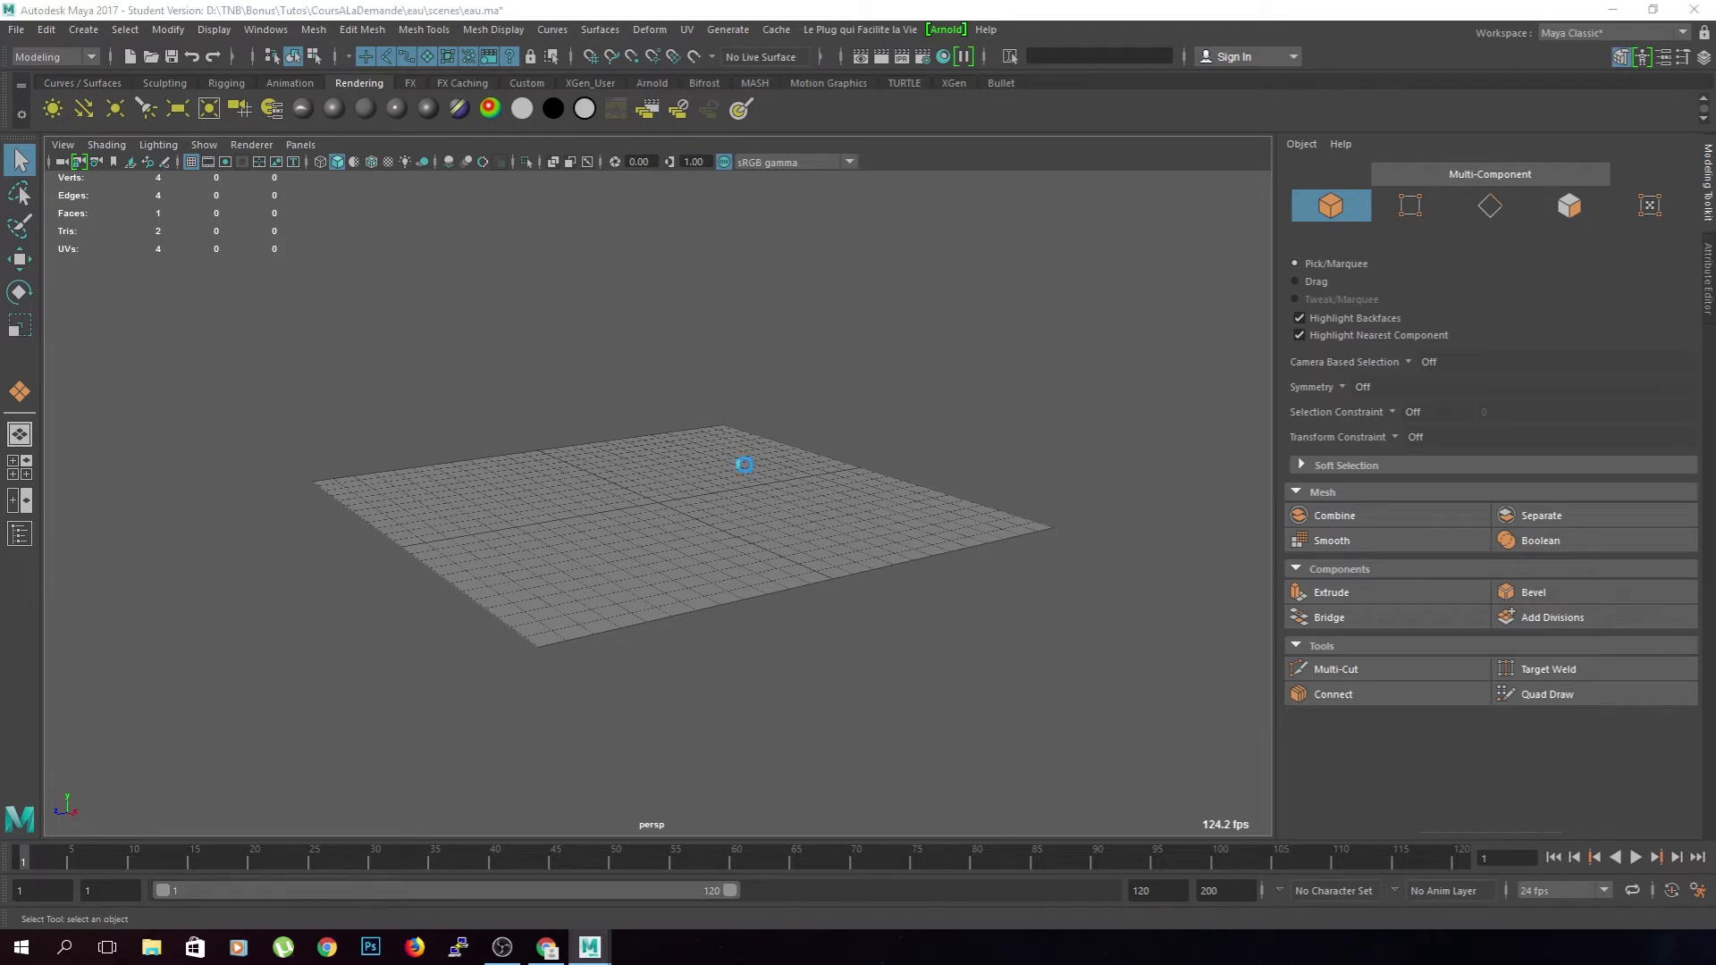
{"action": "left_click", "coordinate": [824, 490]}
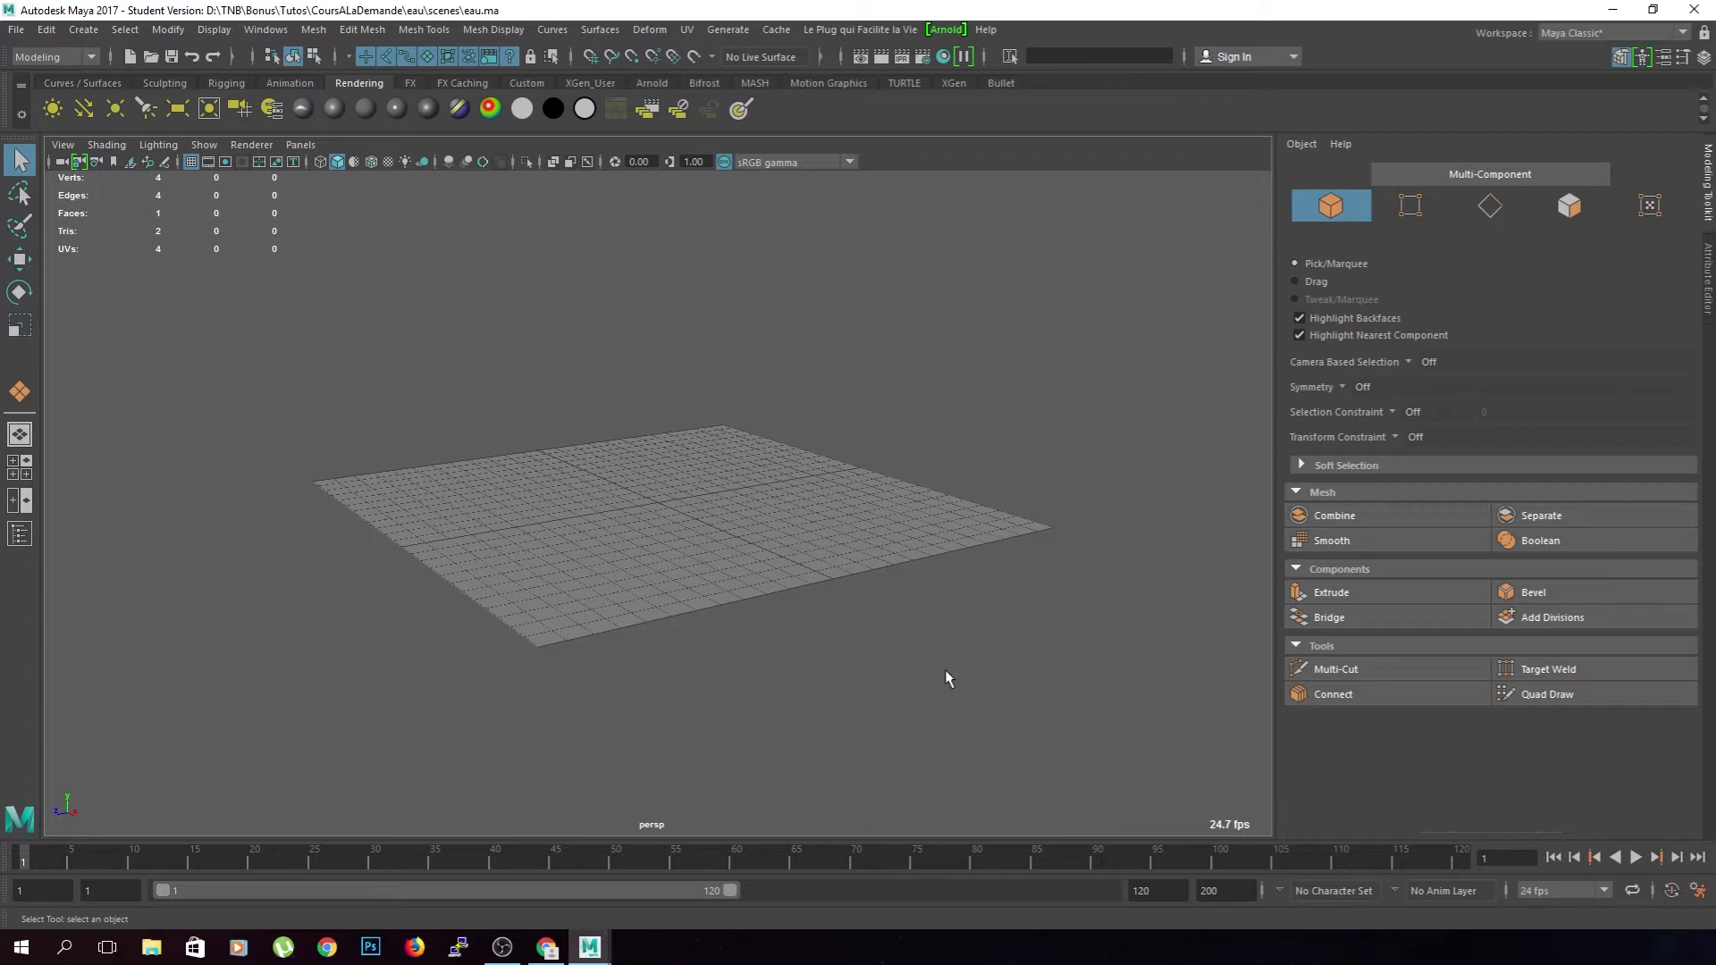
- Switch the menu set to Rendering
{"action": "left_click", "coordinate": [53, 56]}
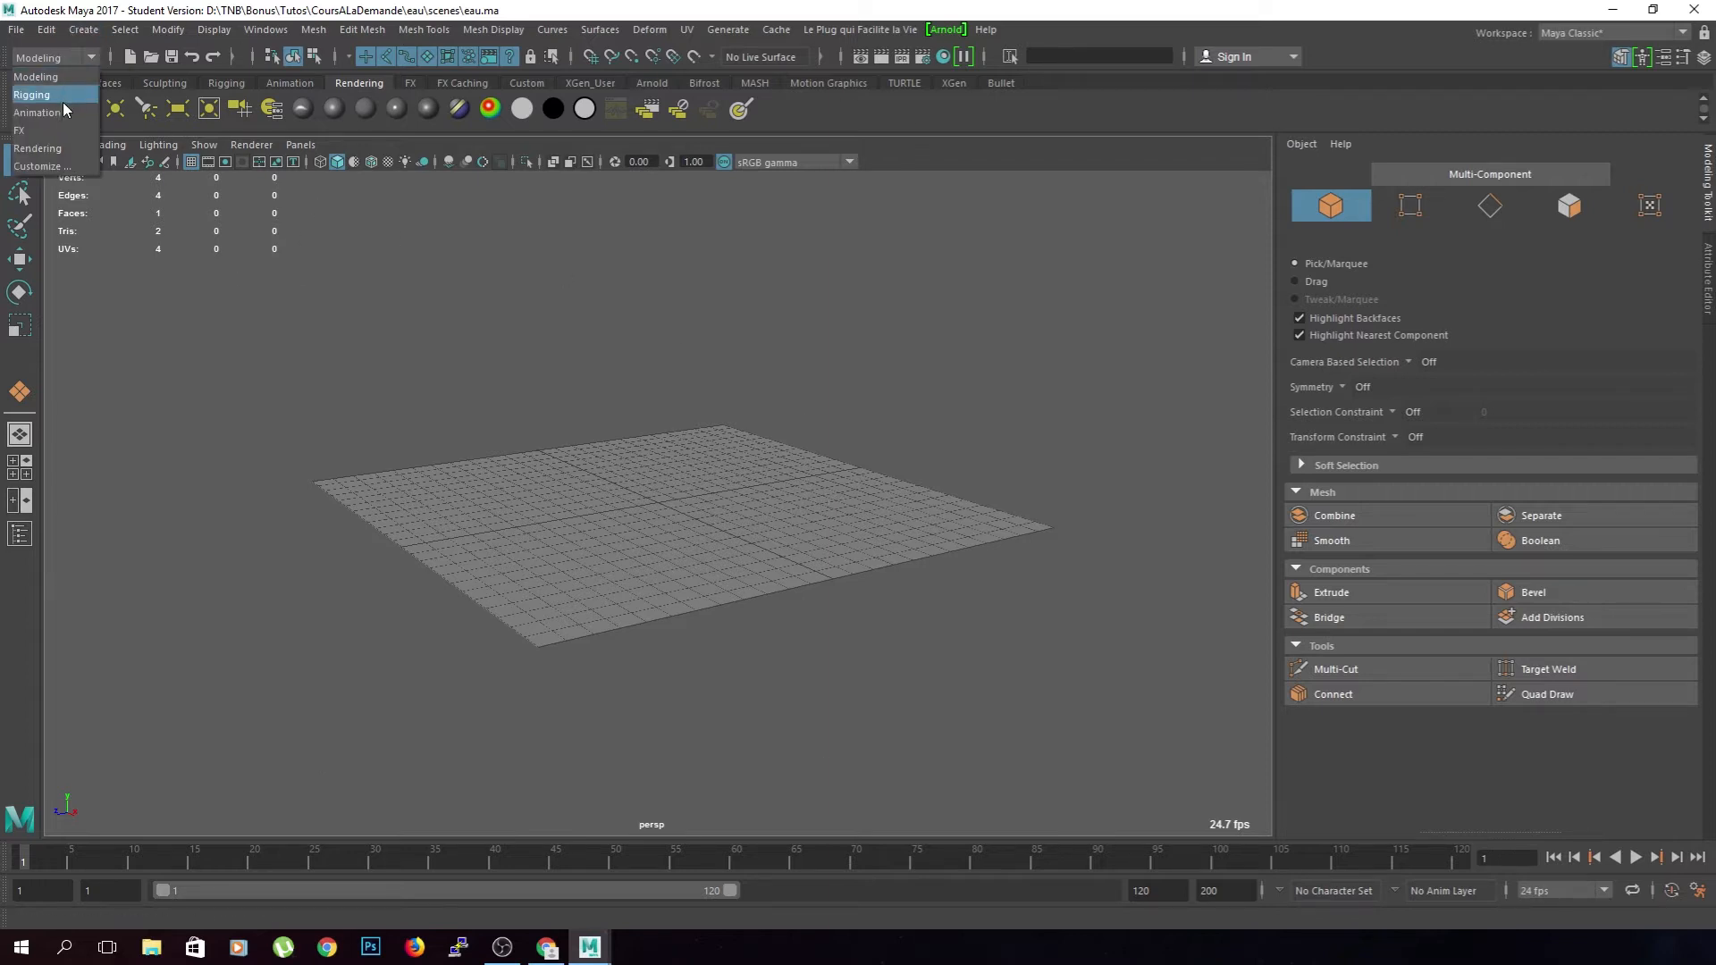
{"action": "left_click", "coordinate": [38, 148]}
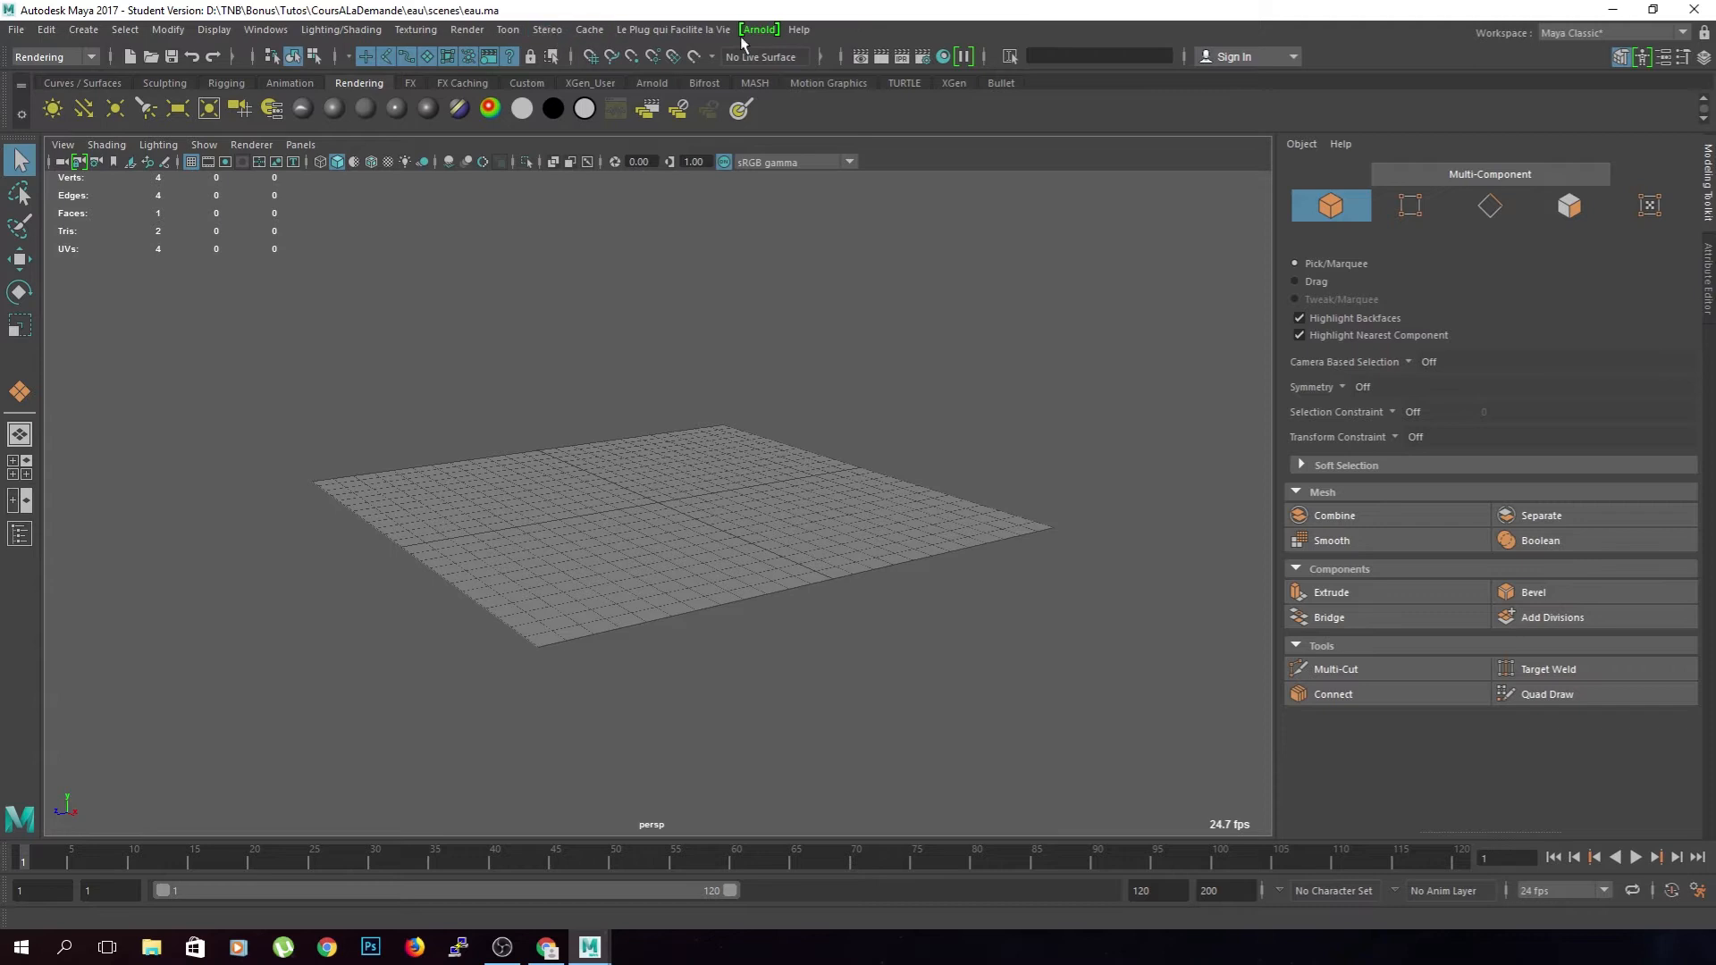
{"action": "left_click", "coordinate": [361, 33]}
{"action": "left_click", "coordinate": [361, 33]}
- Add an Arnold Skydome Light to the scene around the plane
{"action": "left_click", "coordinate": [83, 30]}
{"action": "mouse_move", "coordinate": [156, 162]}
{"action": "mouse_move", "coordinate": [179, 129]}
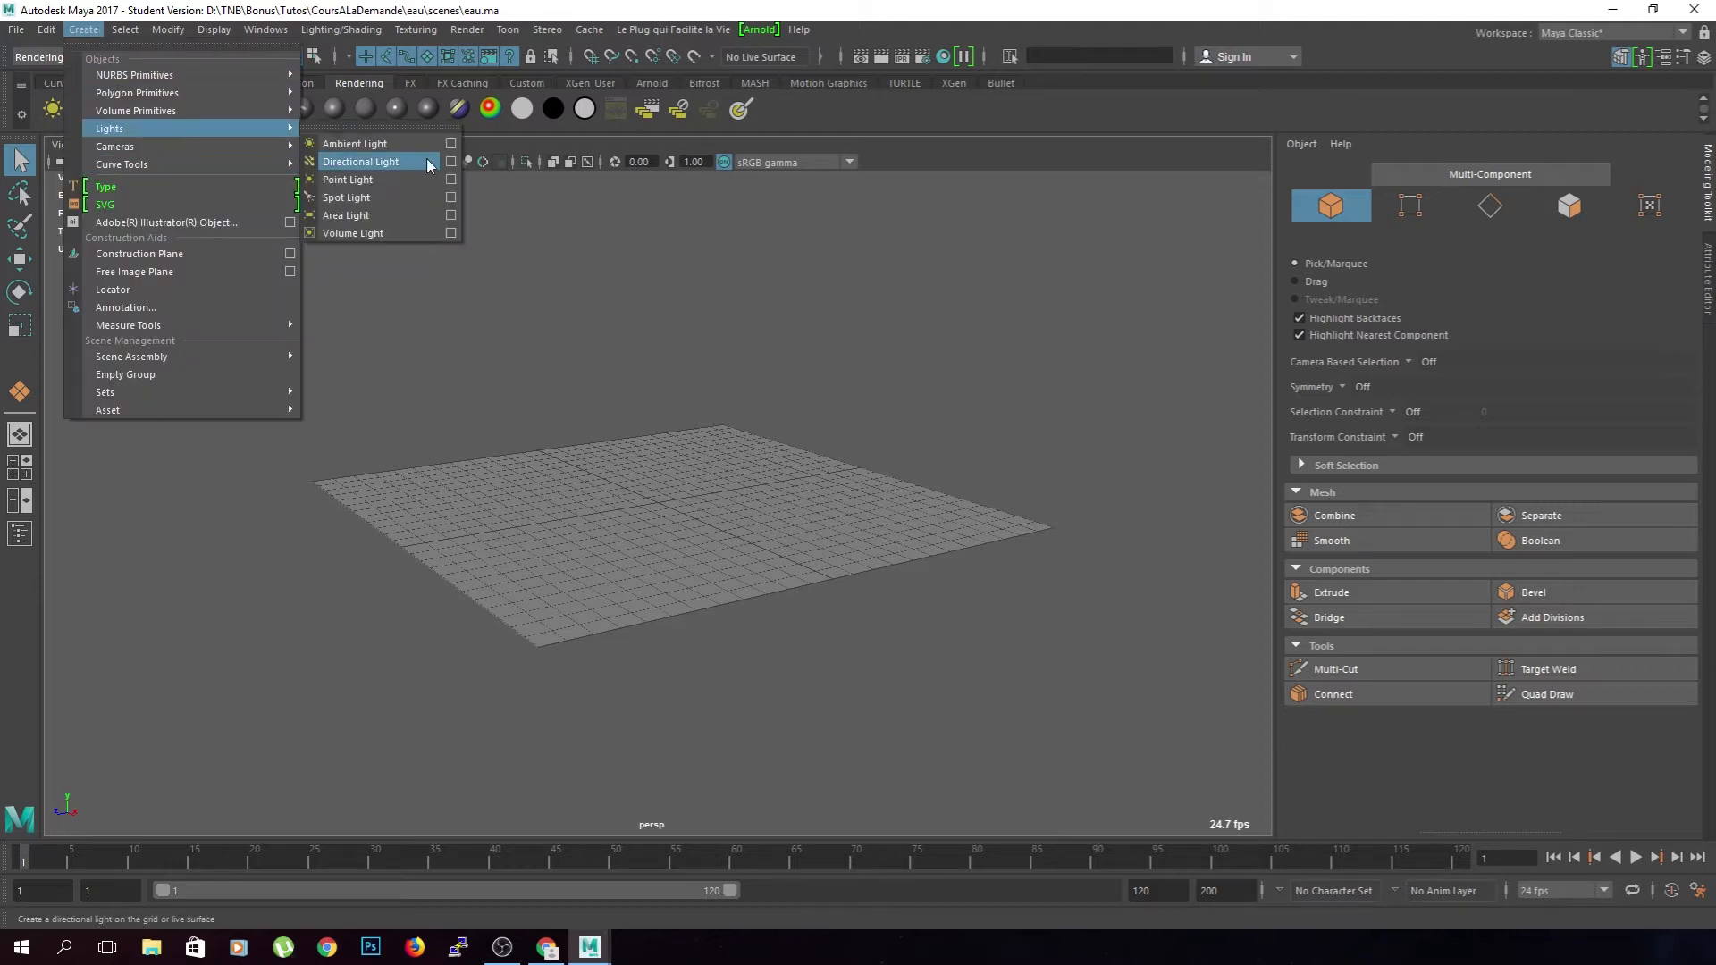
{"action": "left_click", "coordinate": [753, 34]}
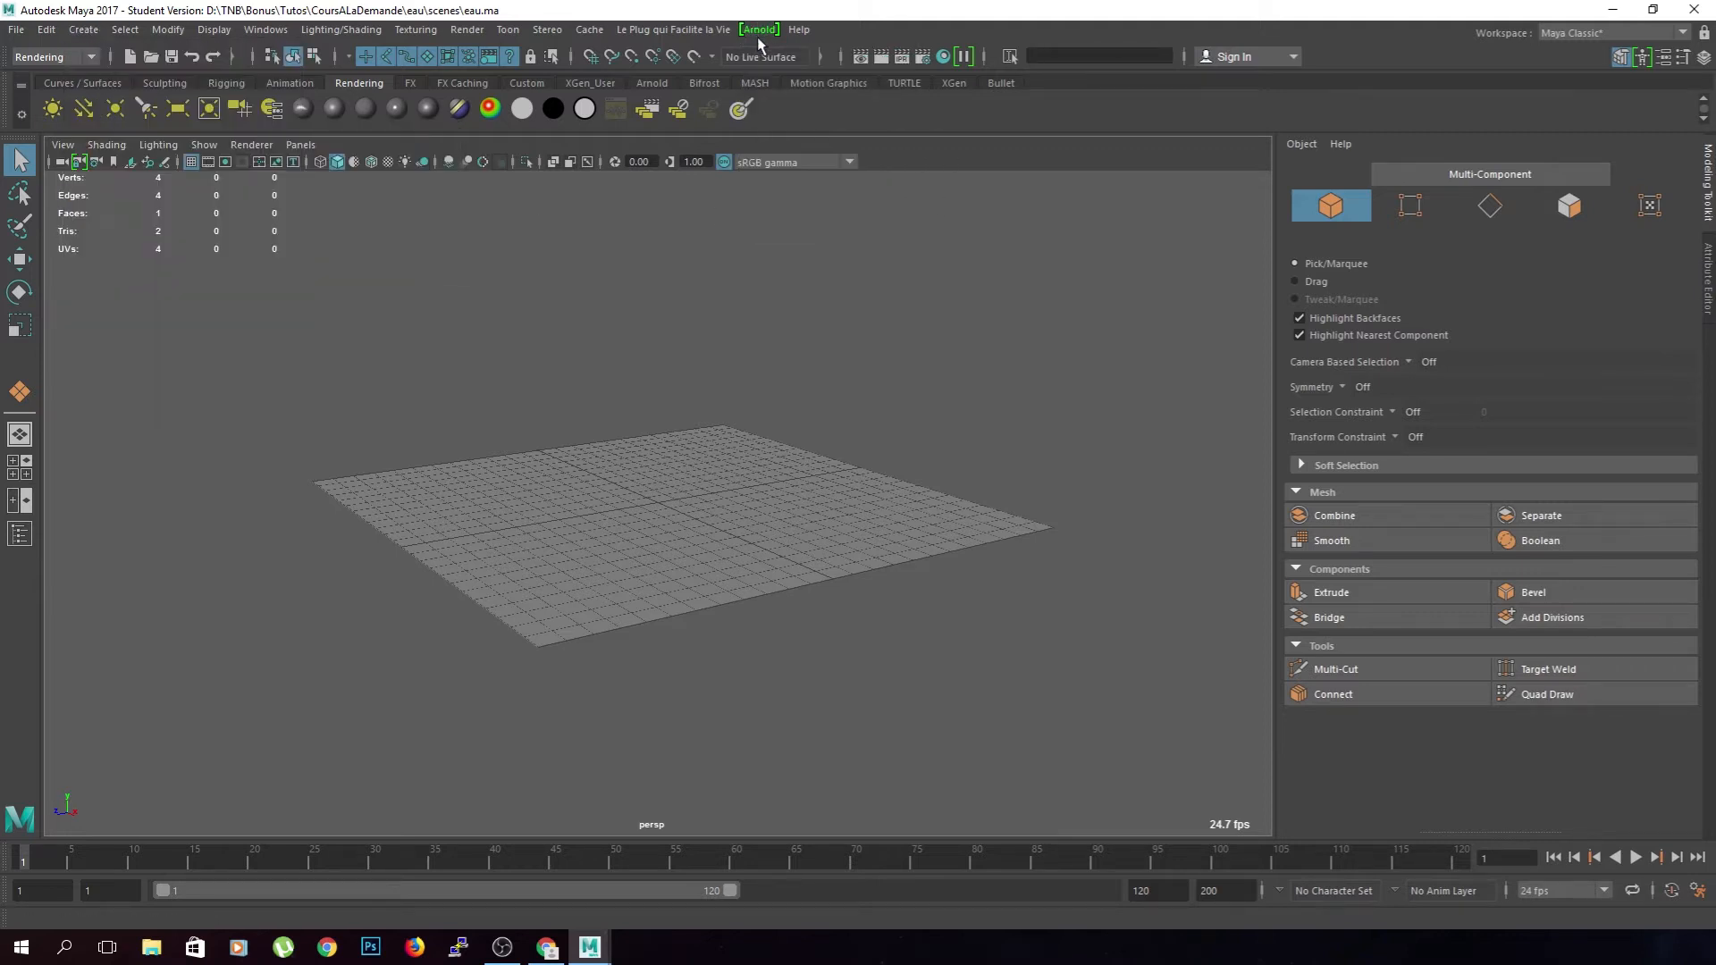
{"action": "left_click", "coordinate": [757, 35]}
{"action": "mouse_move", "coordinate": [780, 108]}
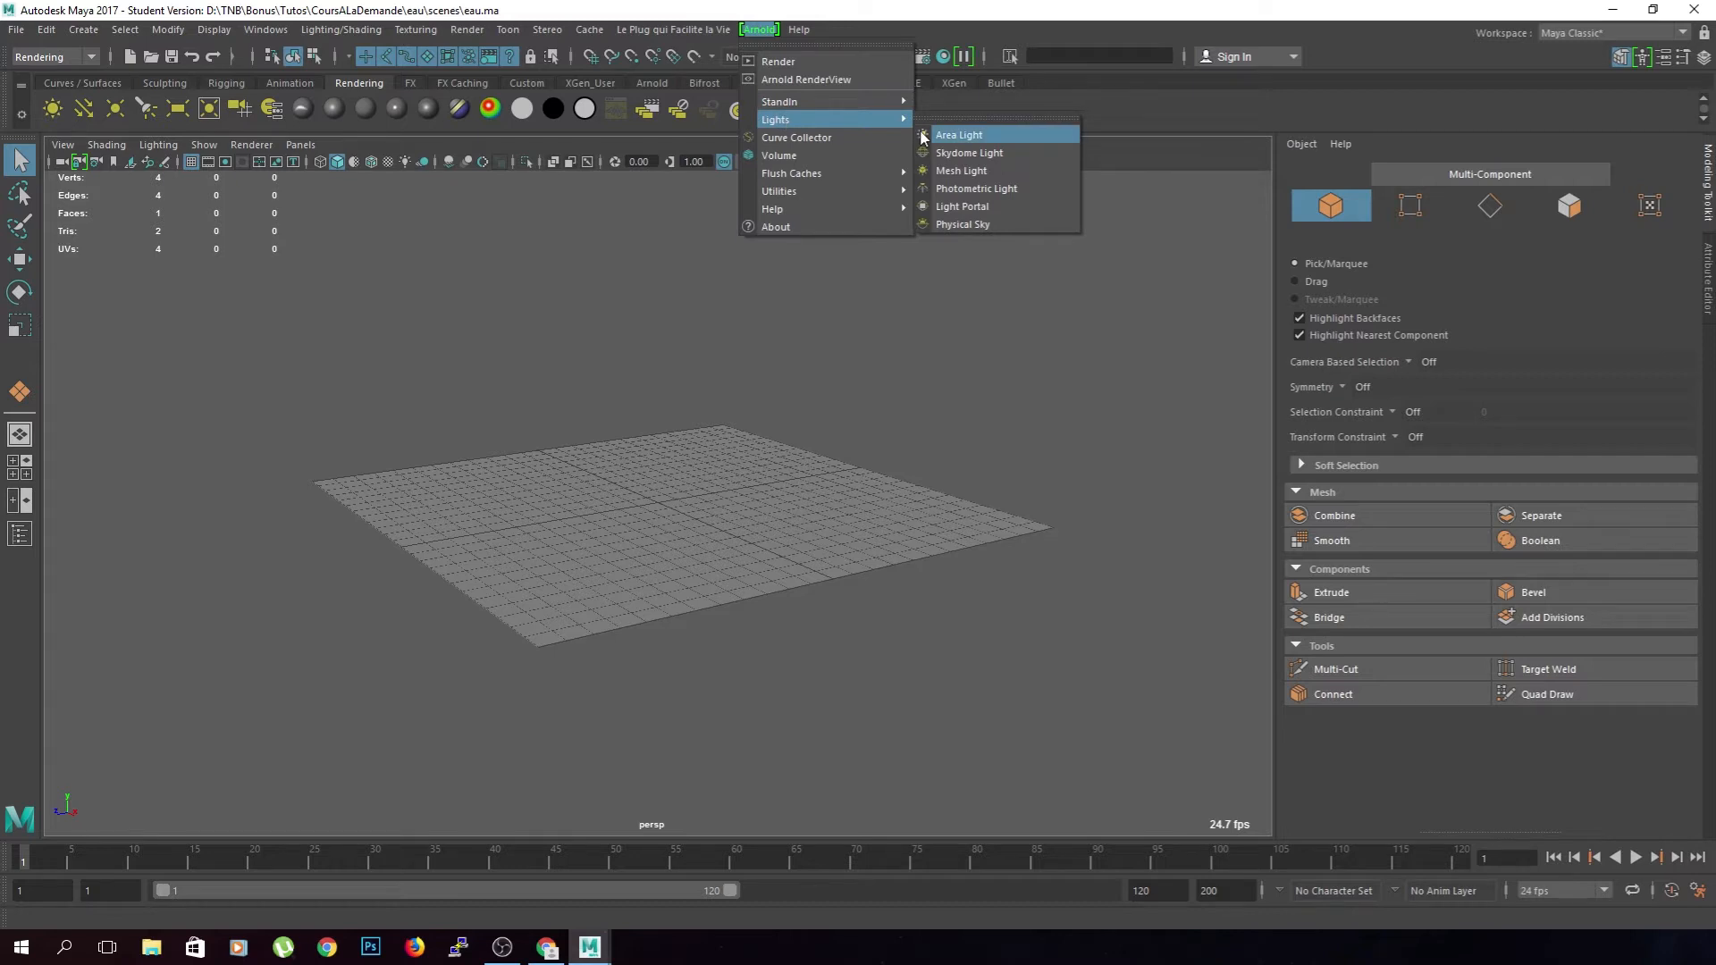
{"action": "left_click", "coordinate": [980, 206]}
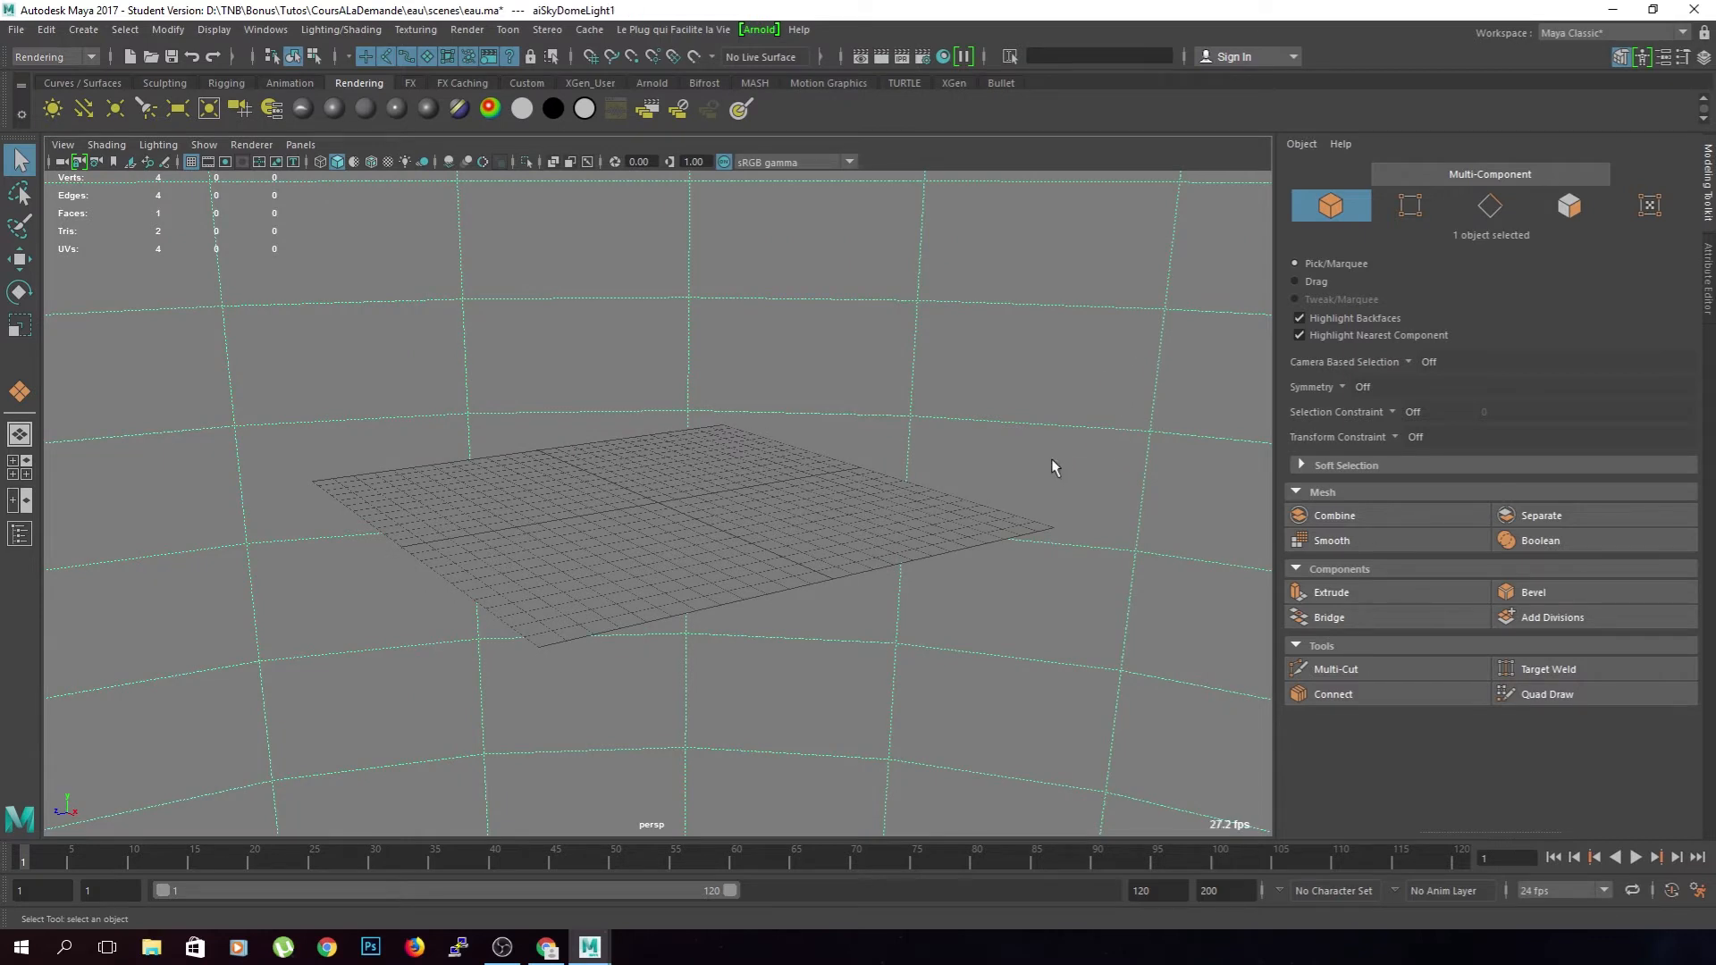
{"action": "left_click_drag", "start_coordinate": [1050, 459], "coordinate": [1044, 512], "text": "alt"}
{"action": "left_click", "coordinate": [854, 558]}
{"action": "mouse_move", "coordinate": [715, 514]}
{"action": "left_mouse_down", "text": "alt"}
{"action": "mouse_move", "coordinate": [605, 563]}
{"action": "mouse_move", "coordinate": [548, 505]}
{"action": "mouse_move", "coordinate": [682, 483]}
{"action": "mouse_move", "coordinate": [705, 508]}
{"action": "left_mouse_up", "text": "alt"}
{"action": "left_click", "coordinate": [890, 375]}
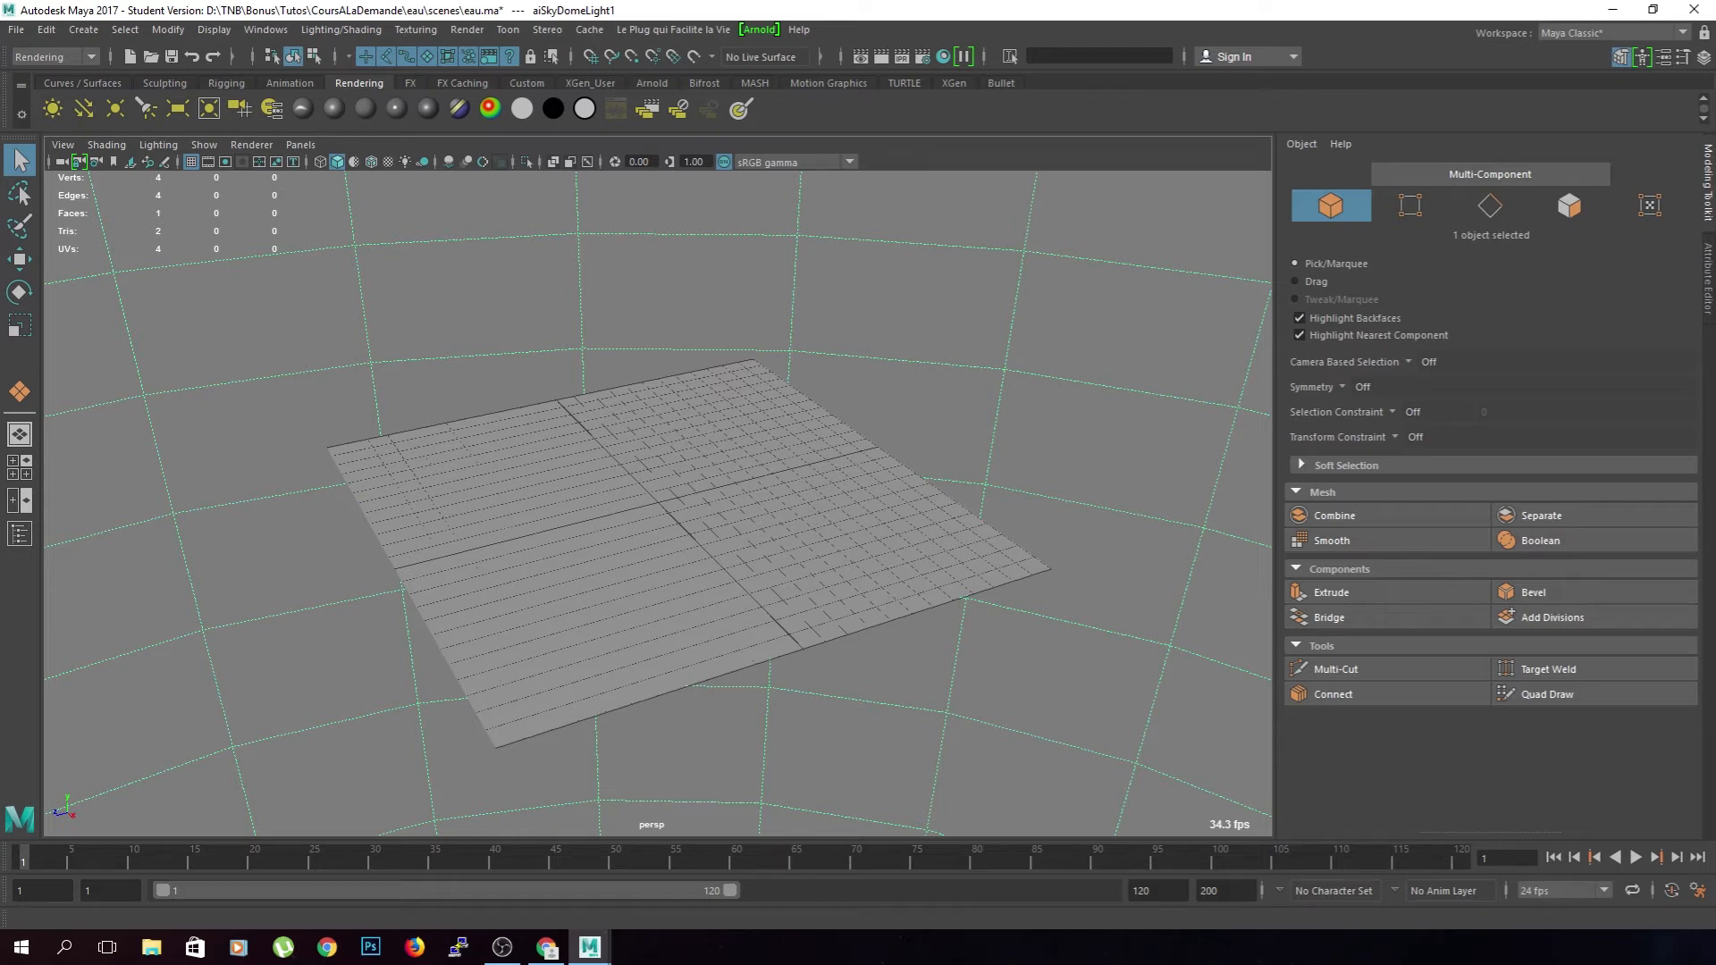
- Map the skydome light's color with a File texture that loads 431094-Kysb_2880x1800.jpg from the HDRI folder, and save the scene
{"action": "left_click", "coordinate": [1709, 299]}
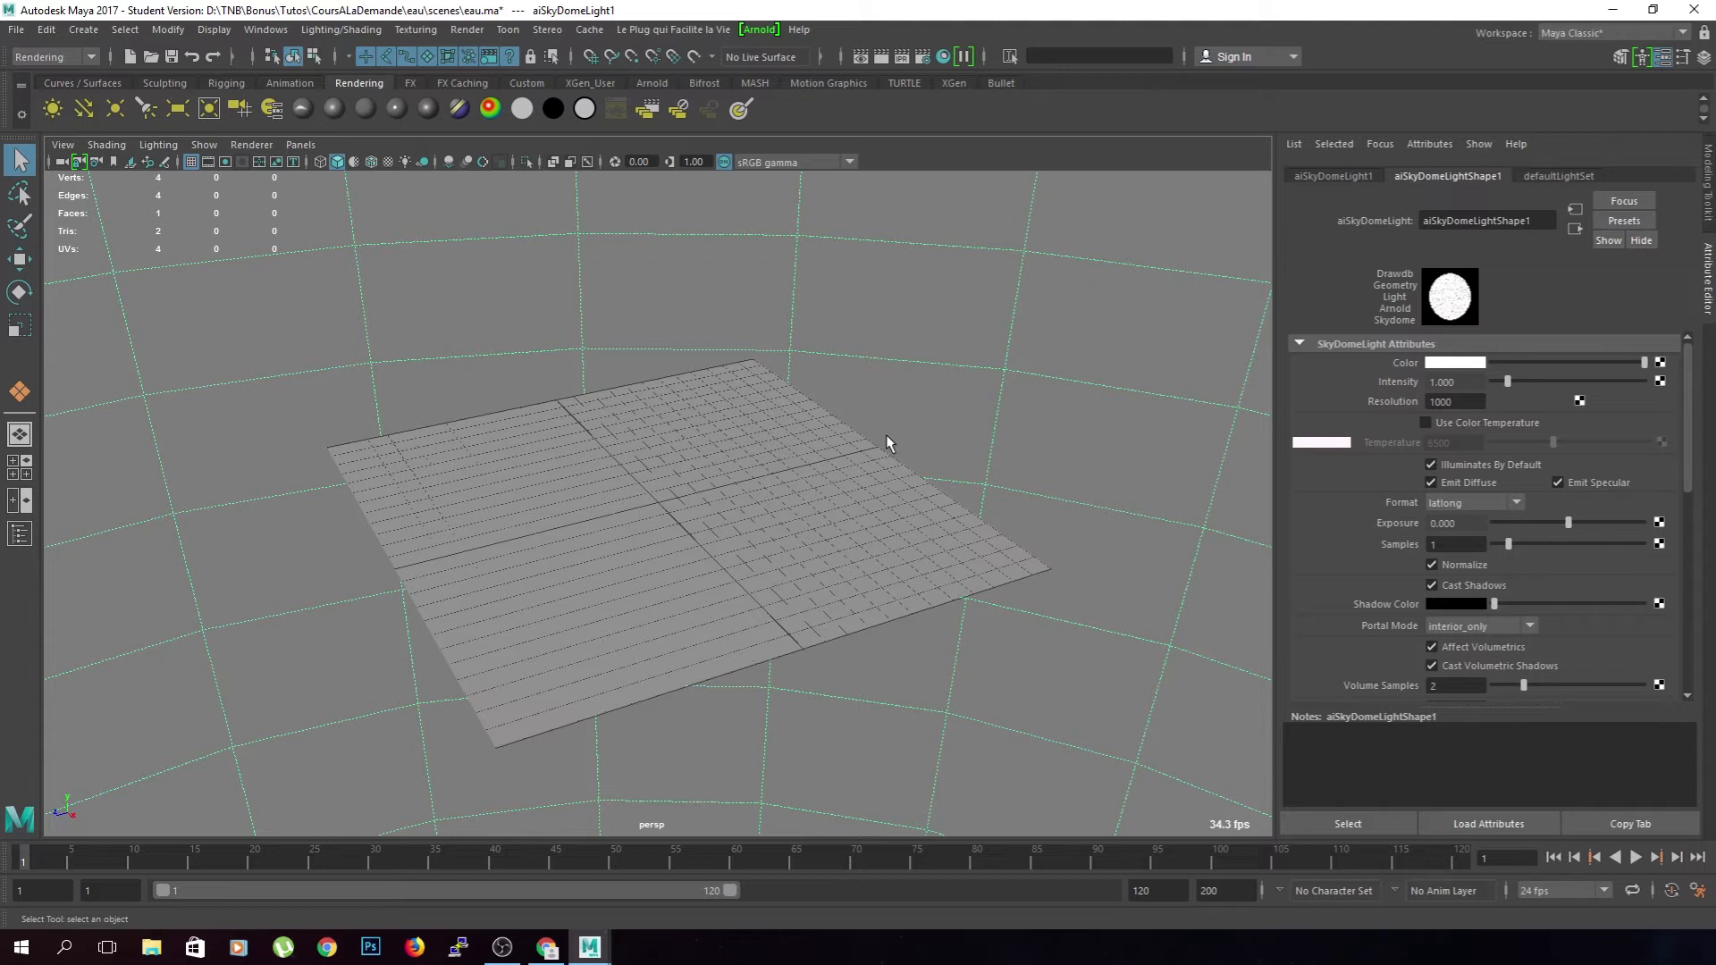
{"action": "left_click", "coordinate": [1660, 362]}
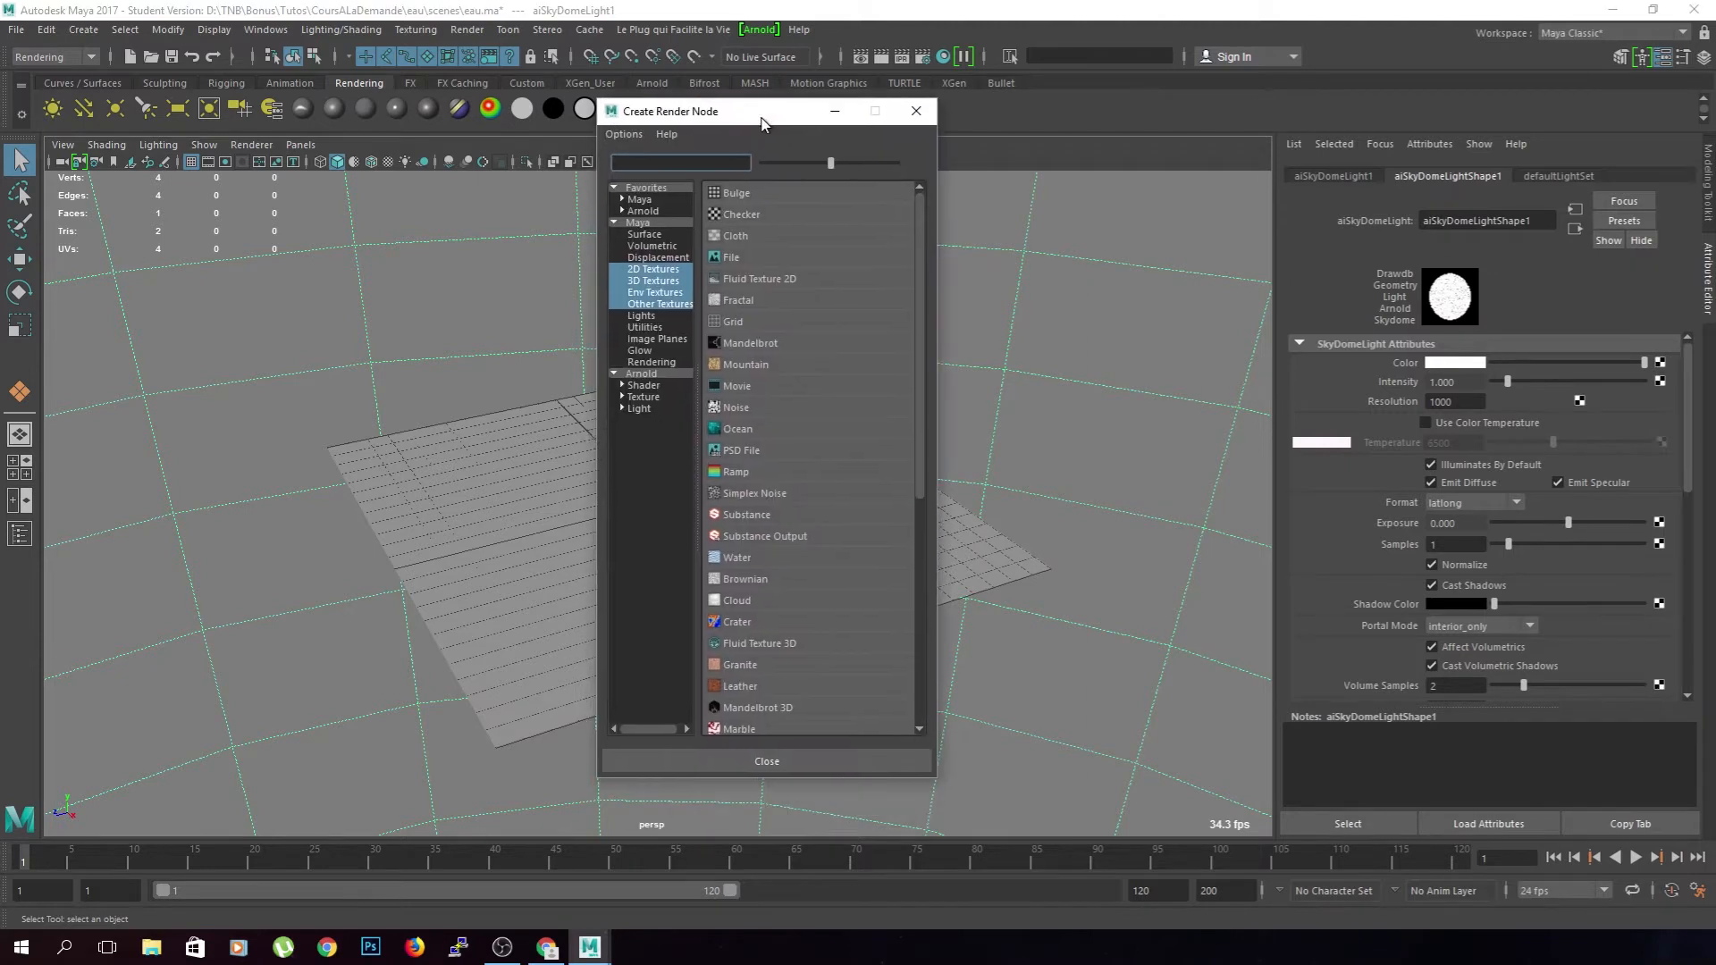
{"action": "left_click", "coordinate": [748, 258]}
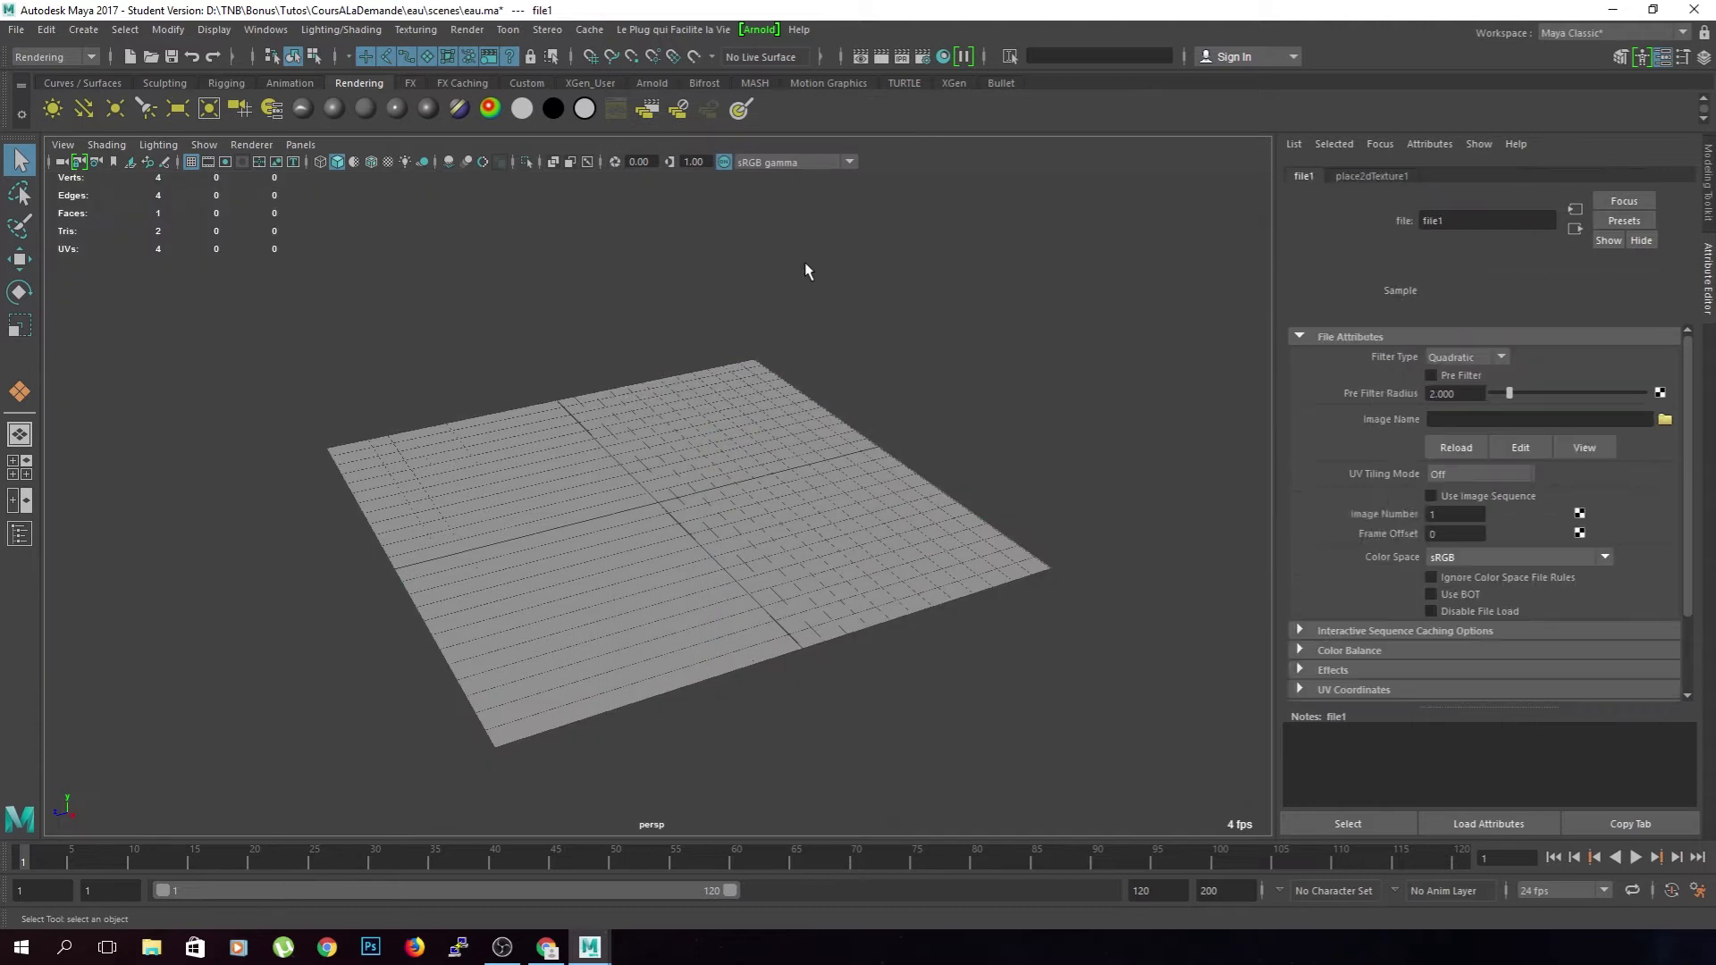
{"action": "left_click", "coordinate": [1664, 420]}
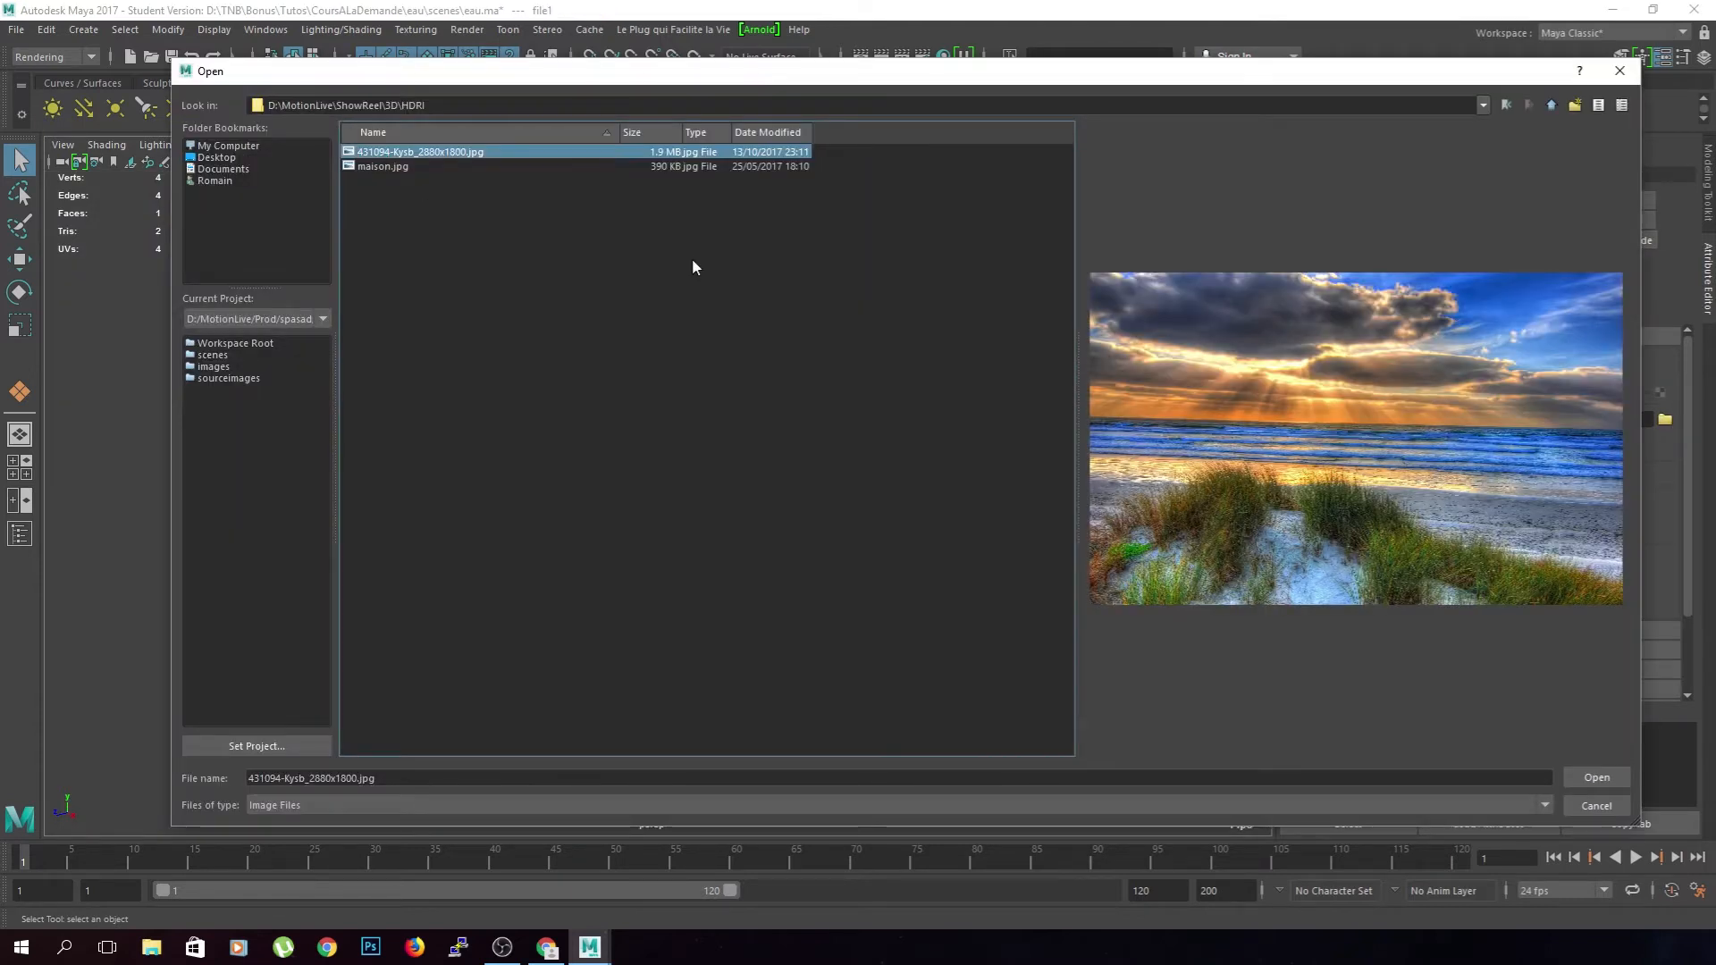
{"action": "left_click", "coordinate": [1582, 779]}
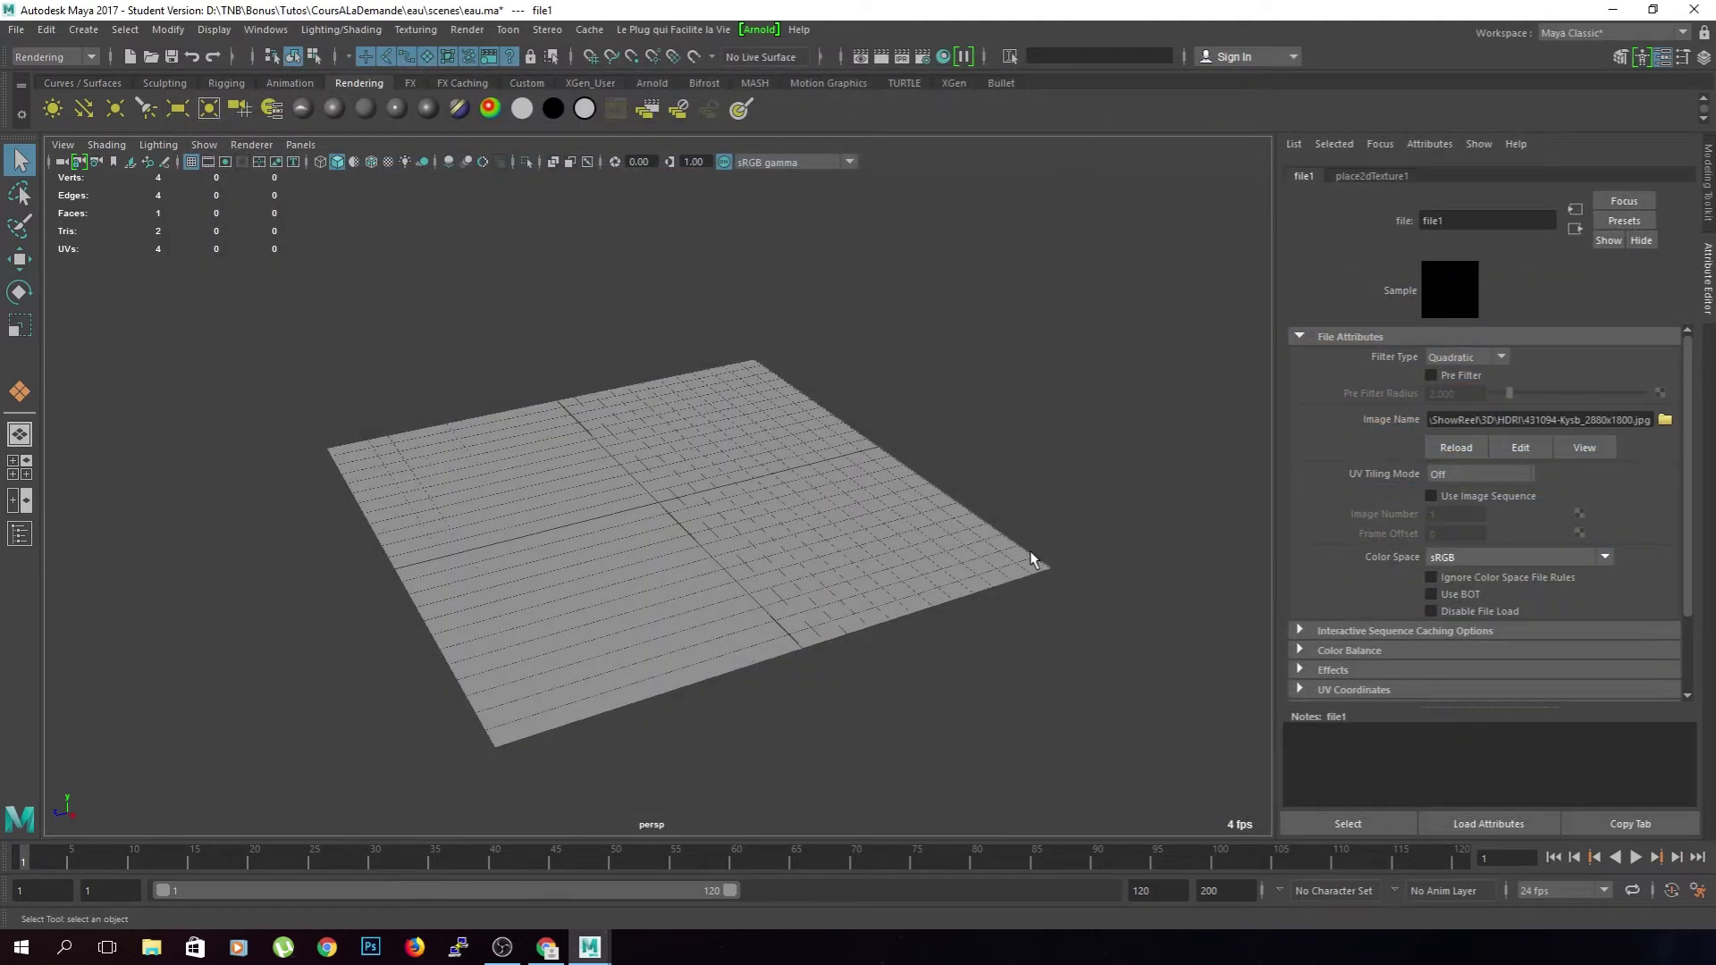
{"action": "left_click_drag", "start_coordinate": [912, 492], "coordinate": [592, 442], "text": "alt"}
{"action": "left_click", "coordinate": [534, 577]}
{"action": "scroll", "coordinate": [510, 534], "scroll_direction": "up", "scroll_amount": 4}
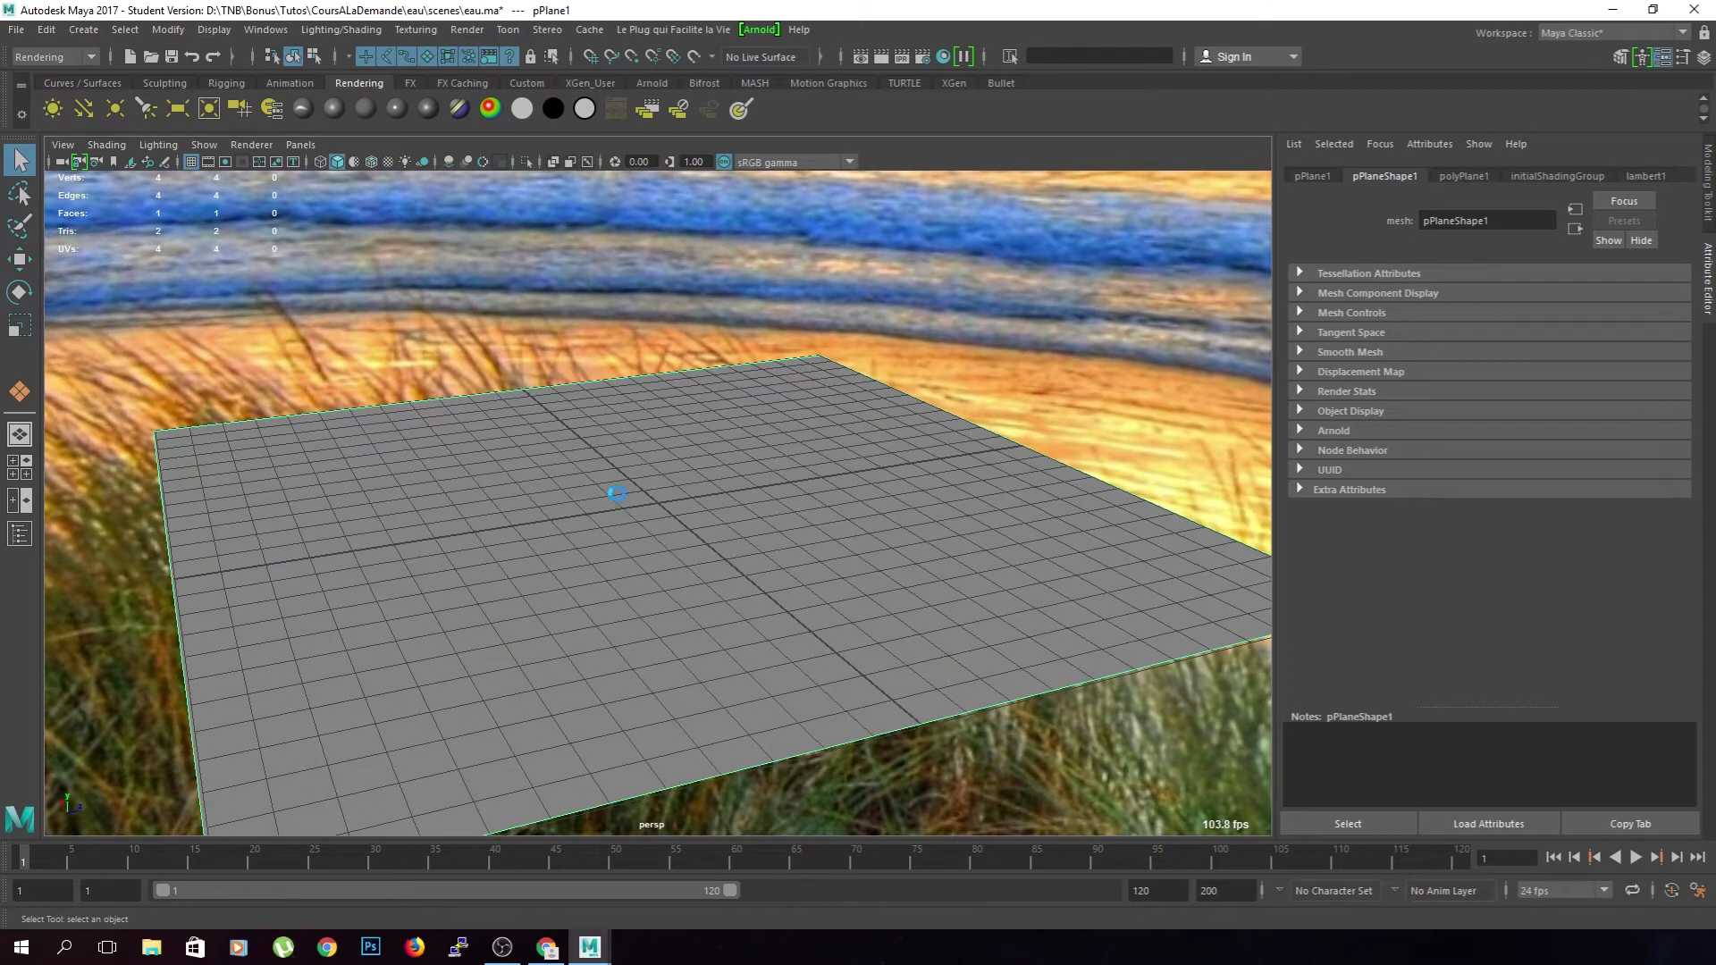
{"action": "key", "text": "ctrl+s"}
{"action": "left_click", "coordinate": [820, 489]}
- Assign a new Arnold aiStandard material to the plane
{"action": "left_click_drag", "start_coordinate": [690, 624], "coordinate": [749, 587], "text": "alt"}
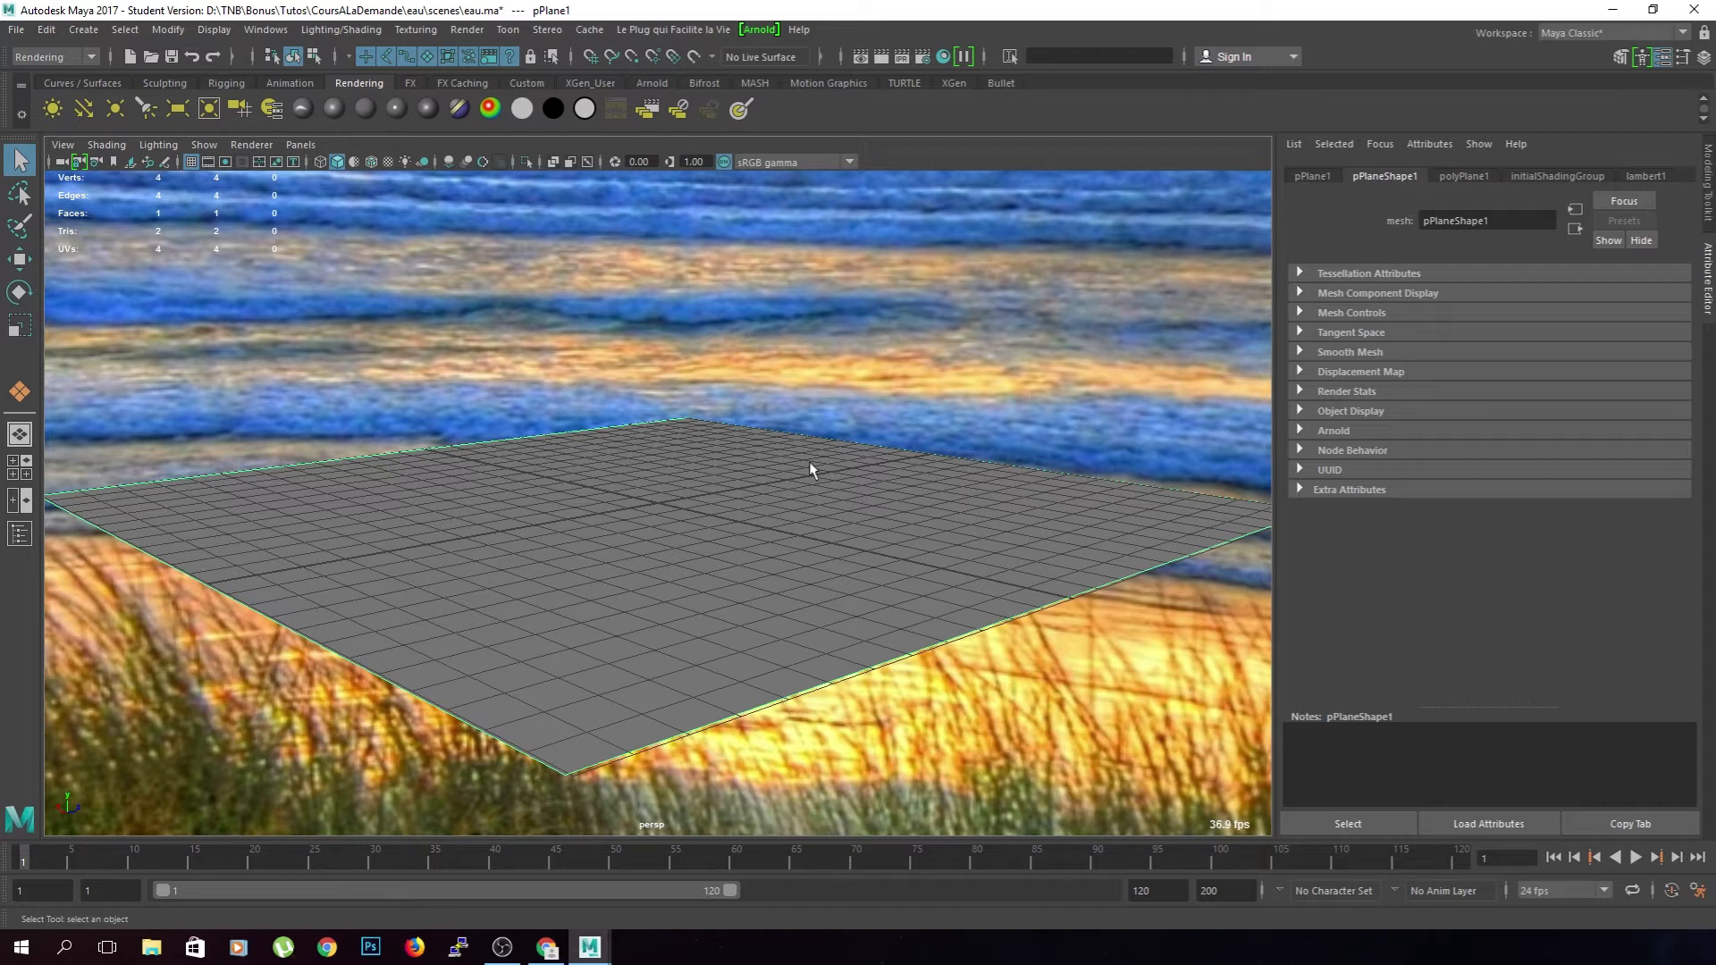
{"action": "right_click_drag", "start_coordinate": [673, 480], "coordinate": [636, 882]}
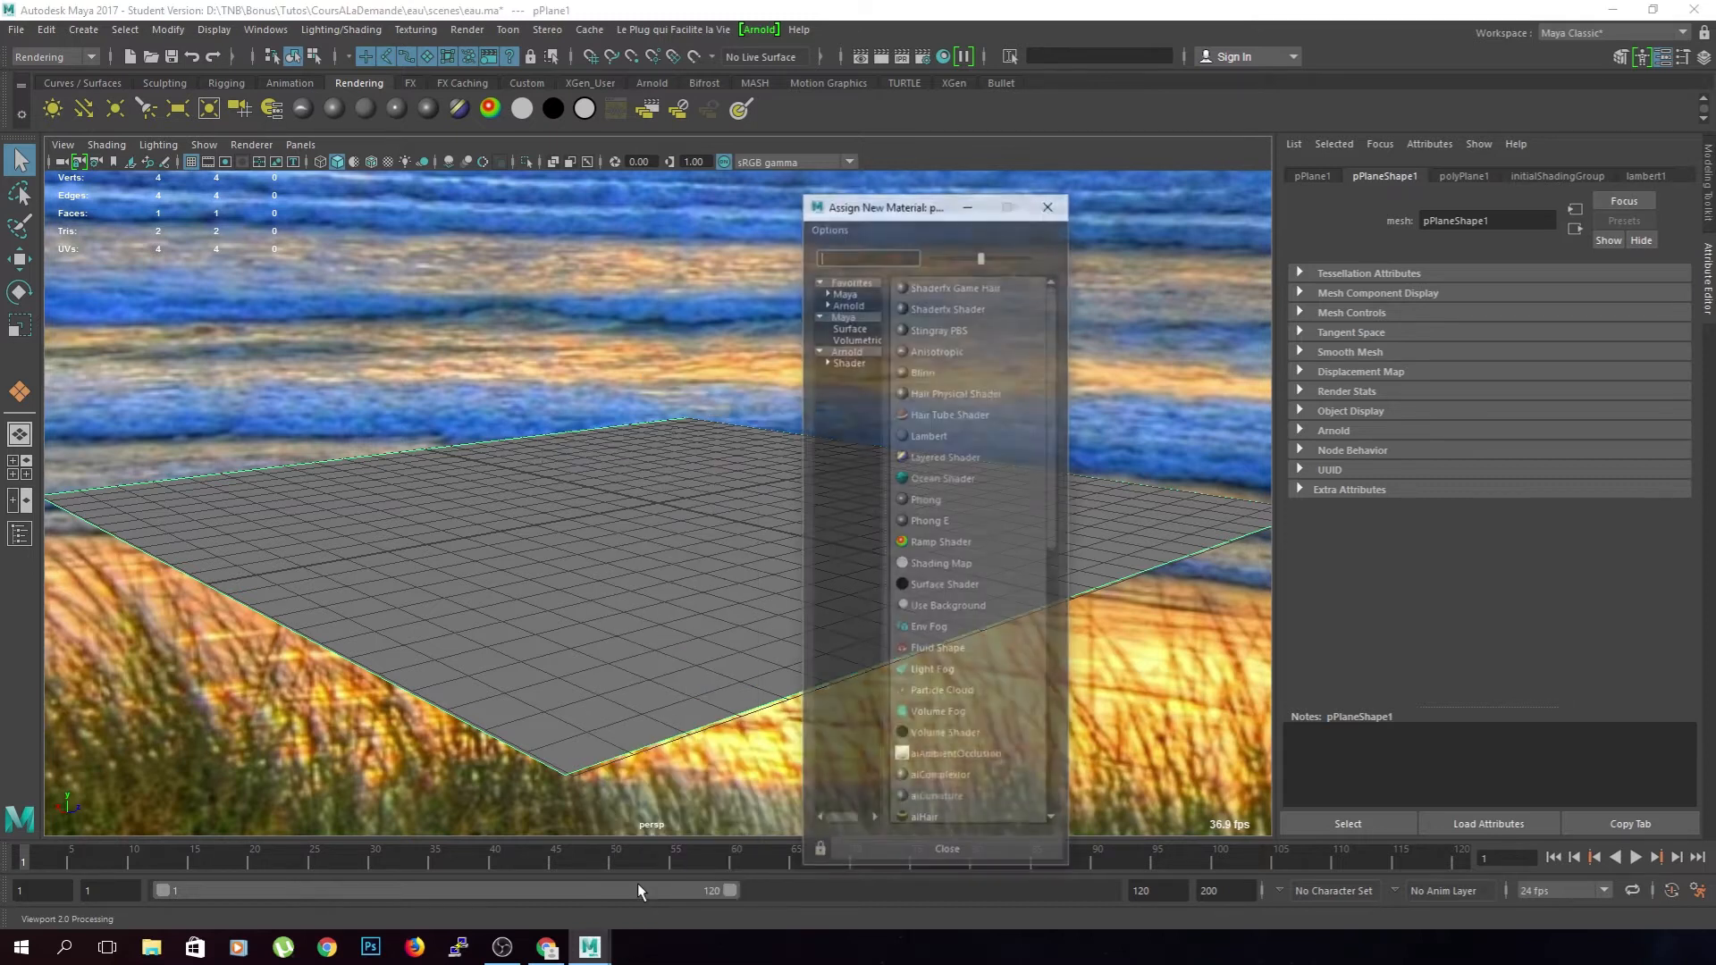
{"action": "left_click", "coordinate": [849, 361]}
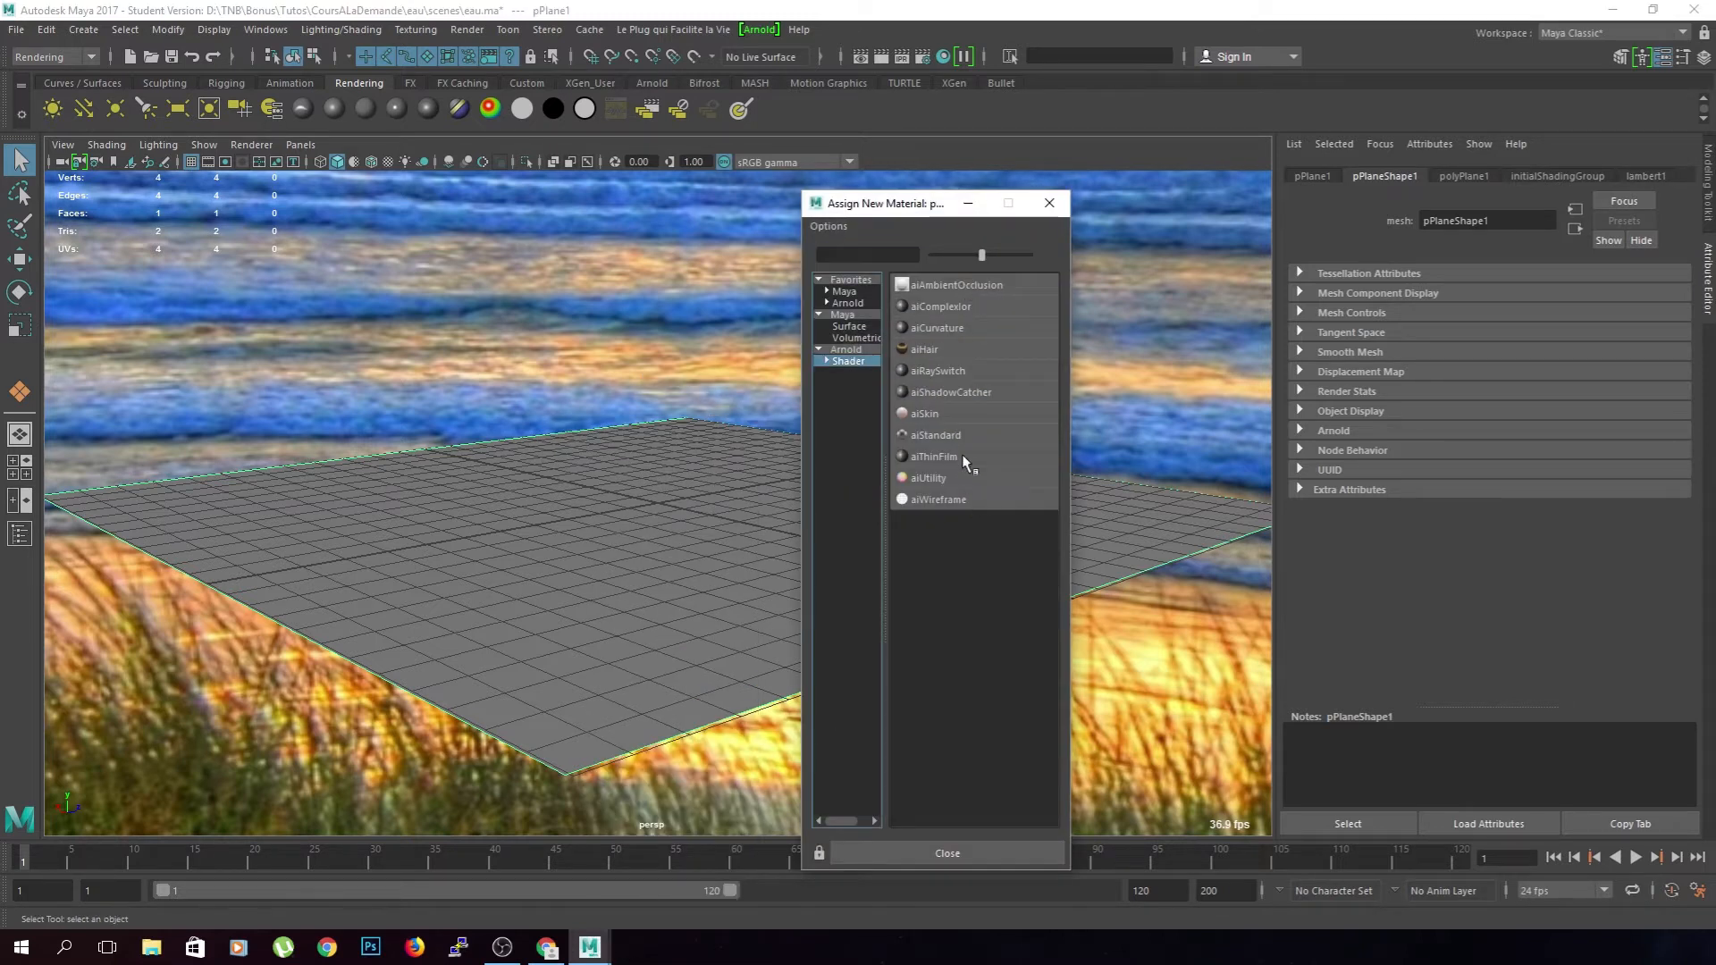
{"action": "left_click", "coordinate": [956, 431]}
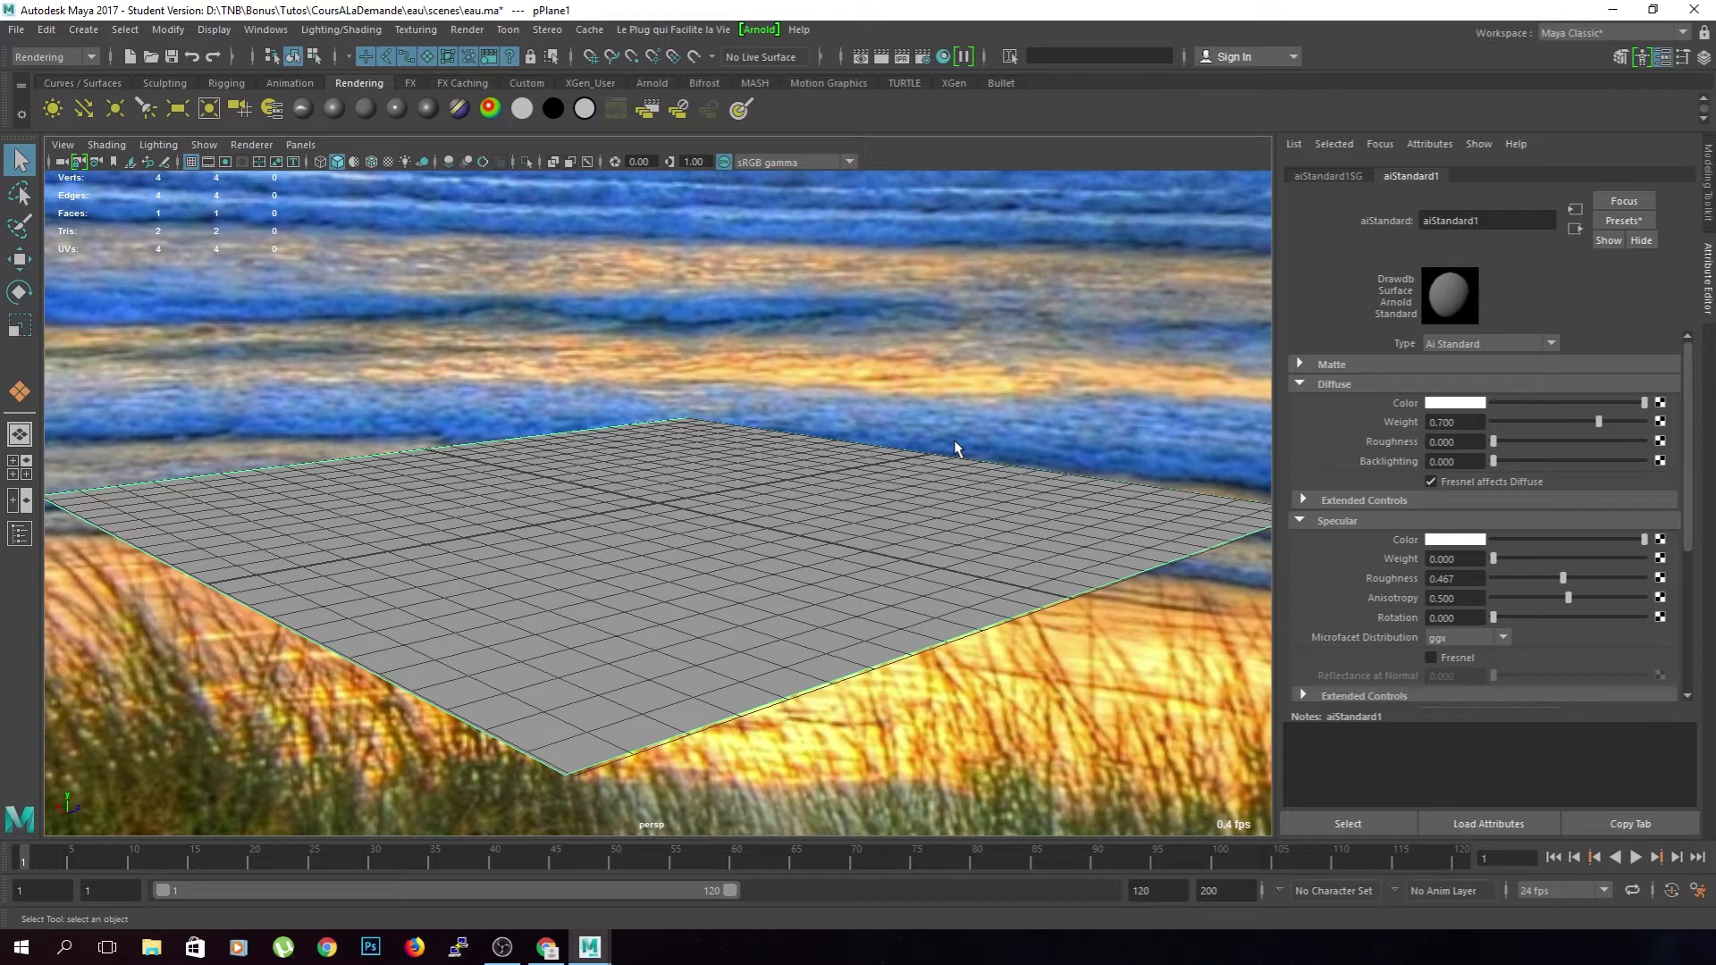
- Open the Hypershade and graph the plane's aiStandard material with its shading group, arranging the nodes in the work area
{"action": "left_click_drag", "start_coordinate": [1015, 479], "coordinate": [670, 567], "text": "alt"}
{"action": "left_click", "coordinate": [945, 58]}
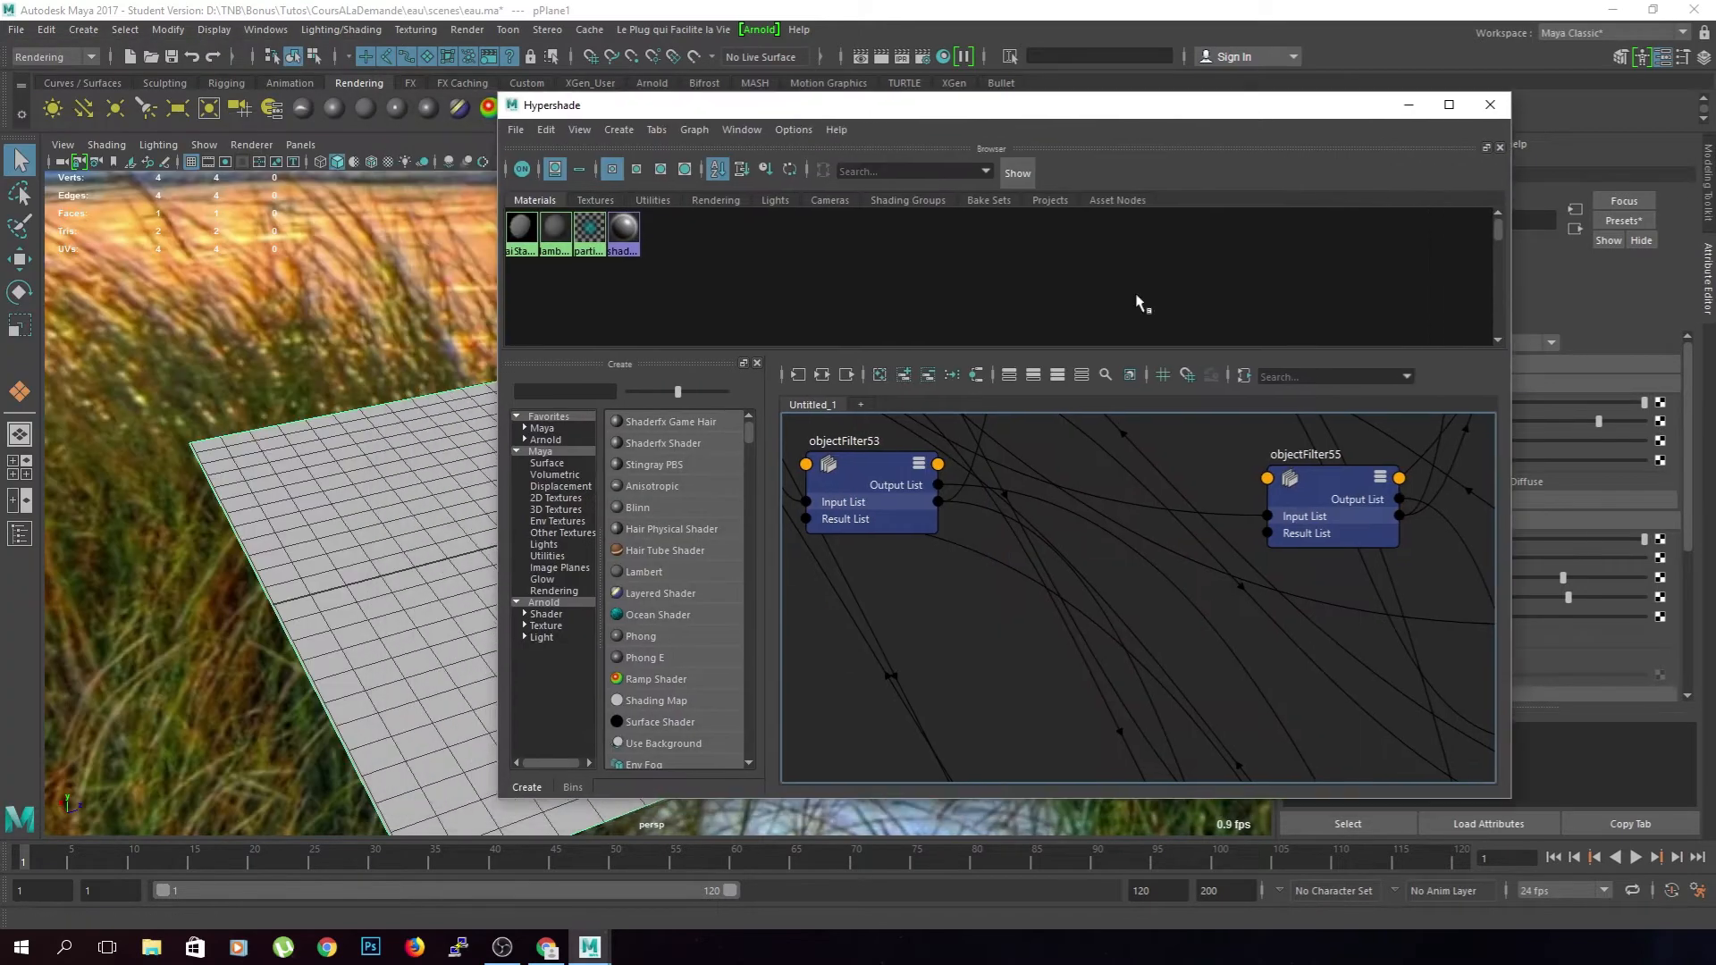
{"action": "left_click", "coordinate": [521, 231]}
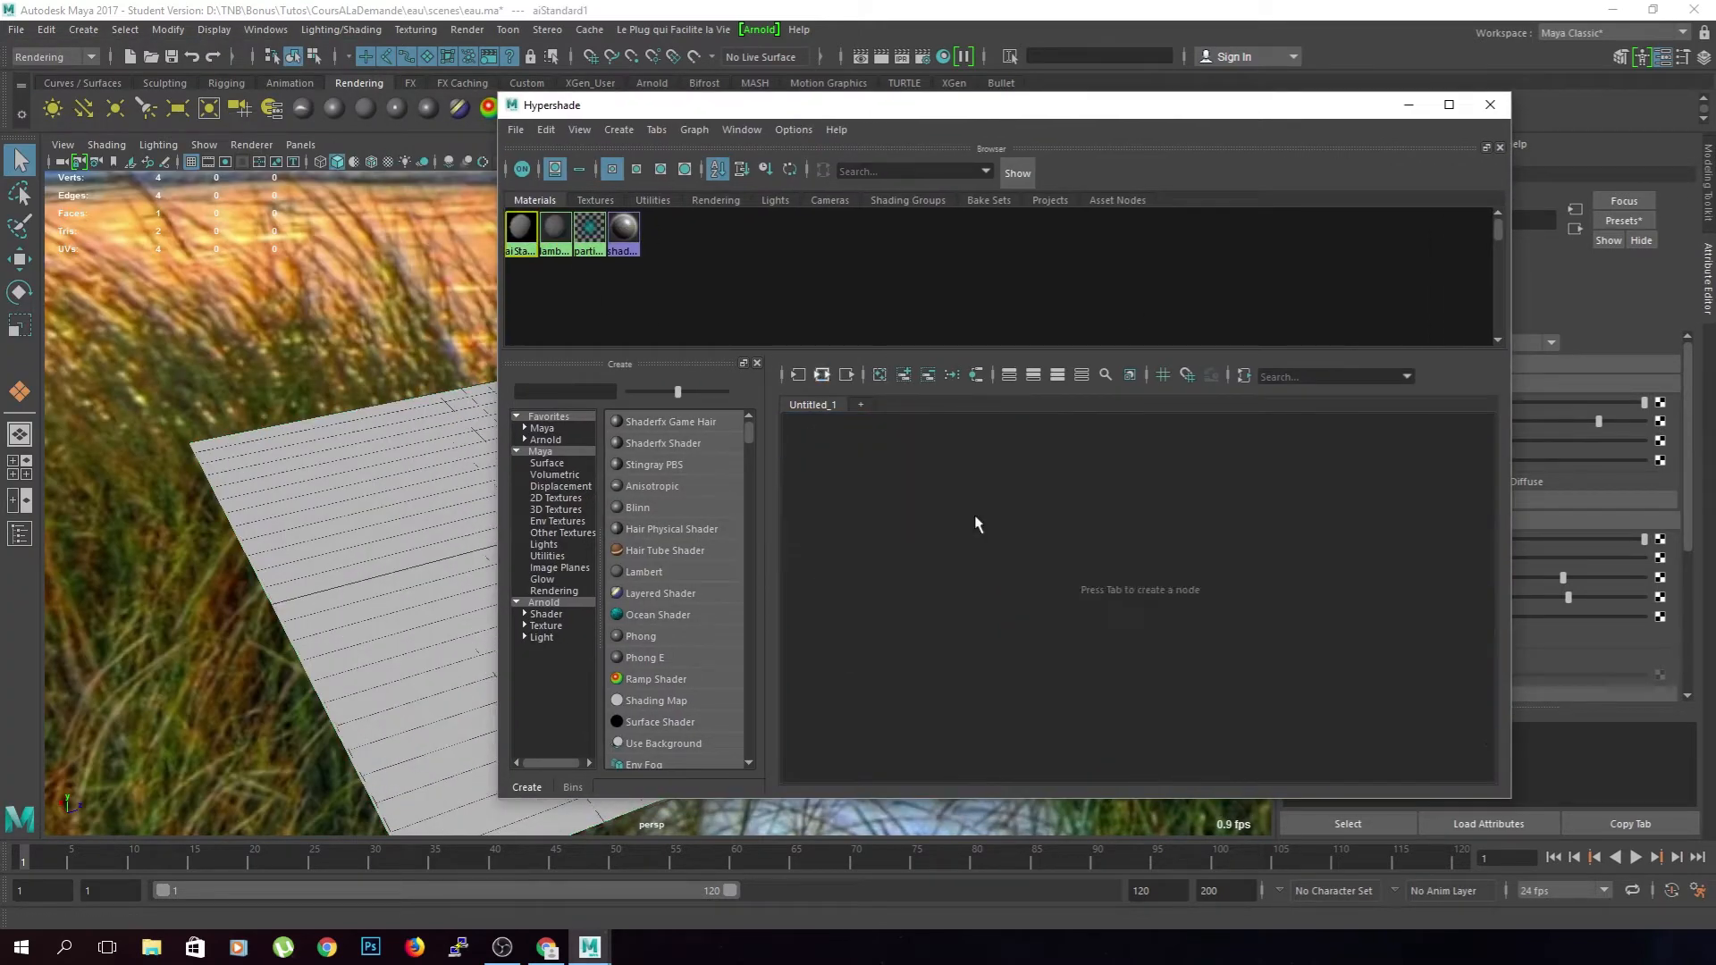
{"action": "middle_click_drag", "start_coordinate": [1134, 569], "coordinate": [1403, 640], "text": "alt"}
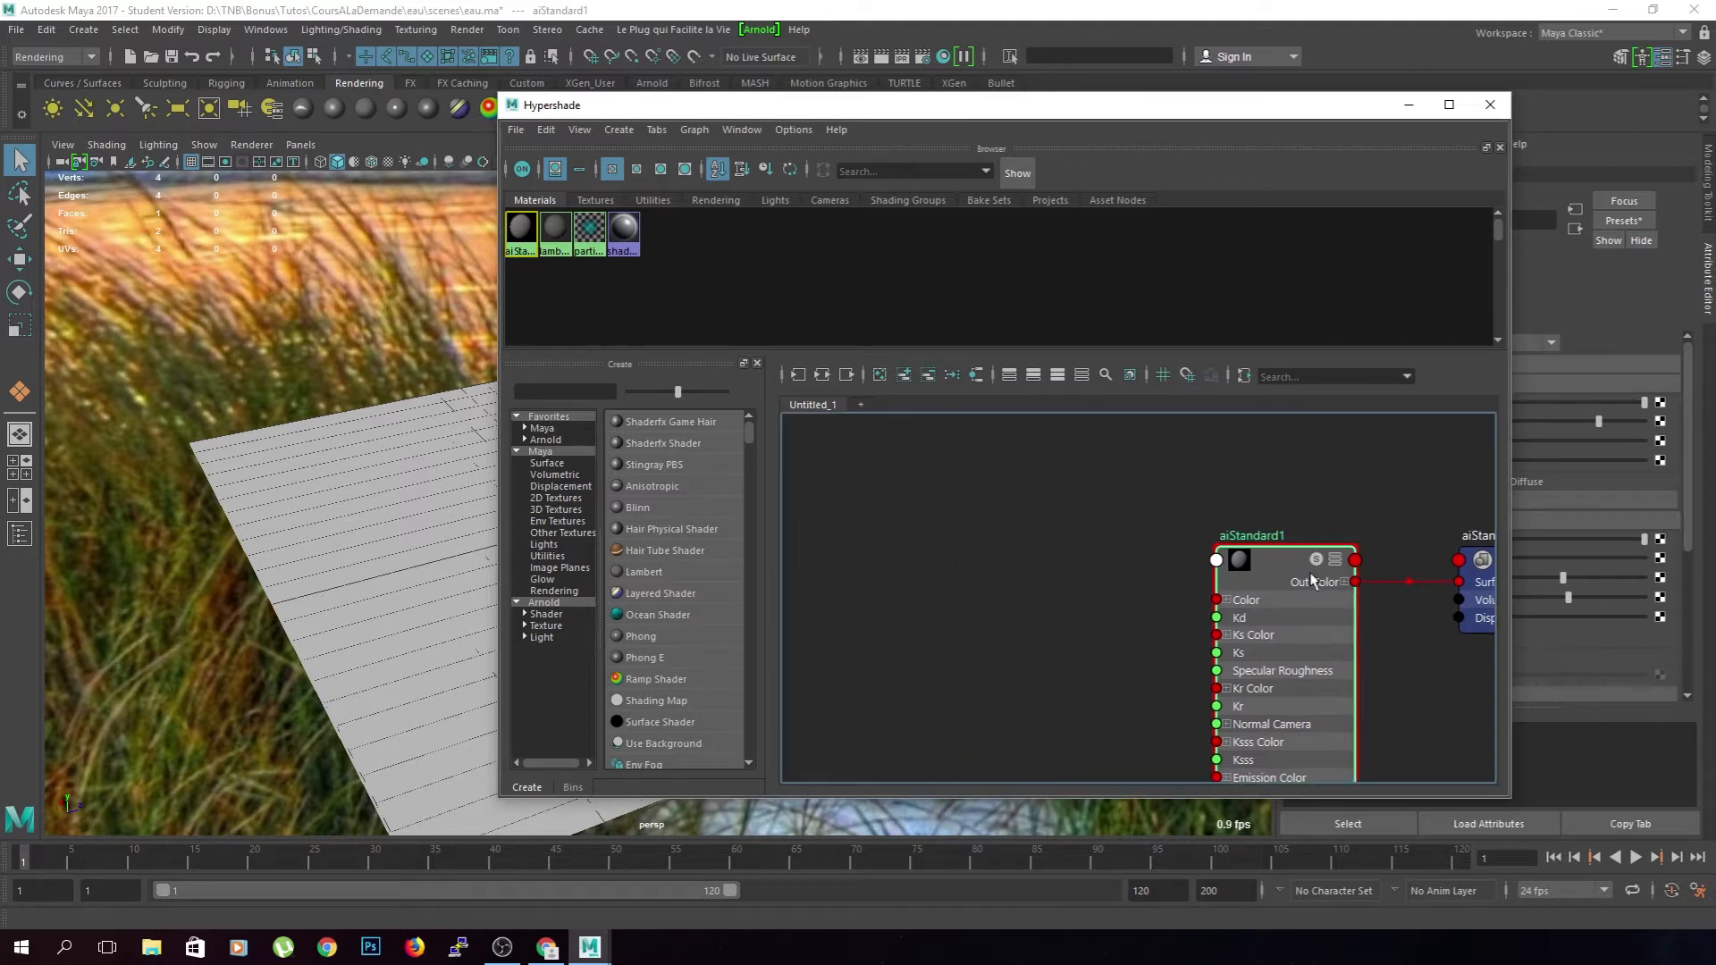
{"action": "left_click_drag", "start_coordinate": [1312, 581], "coordinate": [1298, 498]}
{"action": "left_click", "coordinate": [1103, 575]}
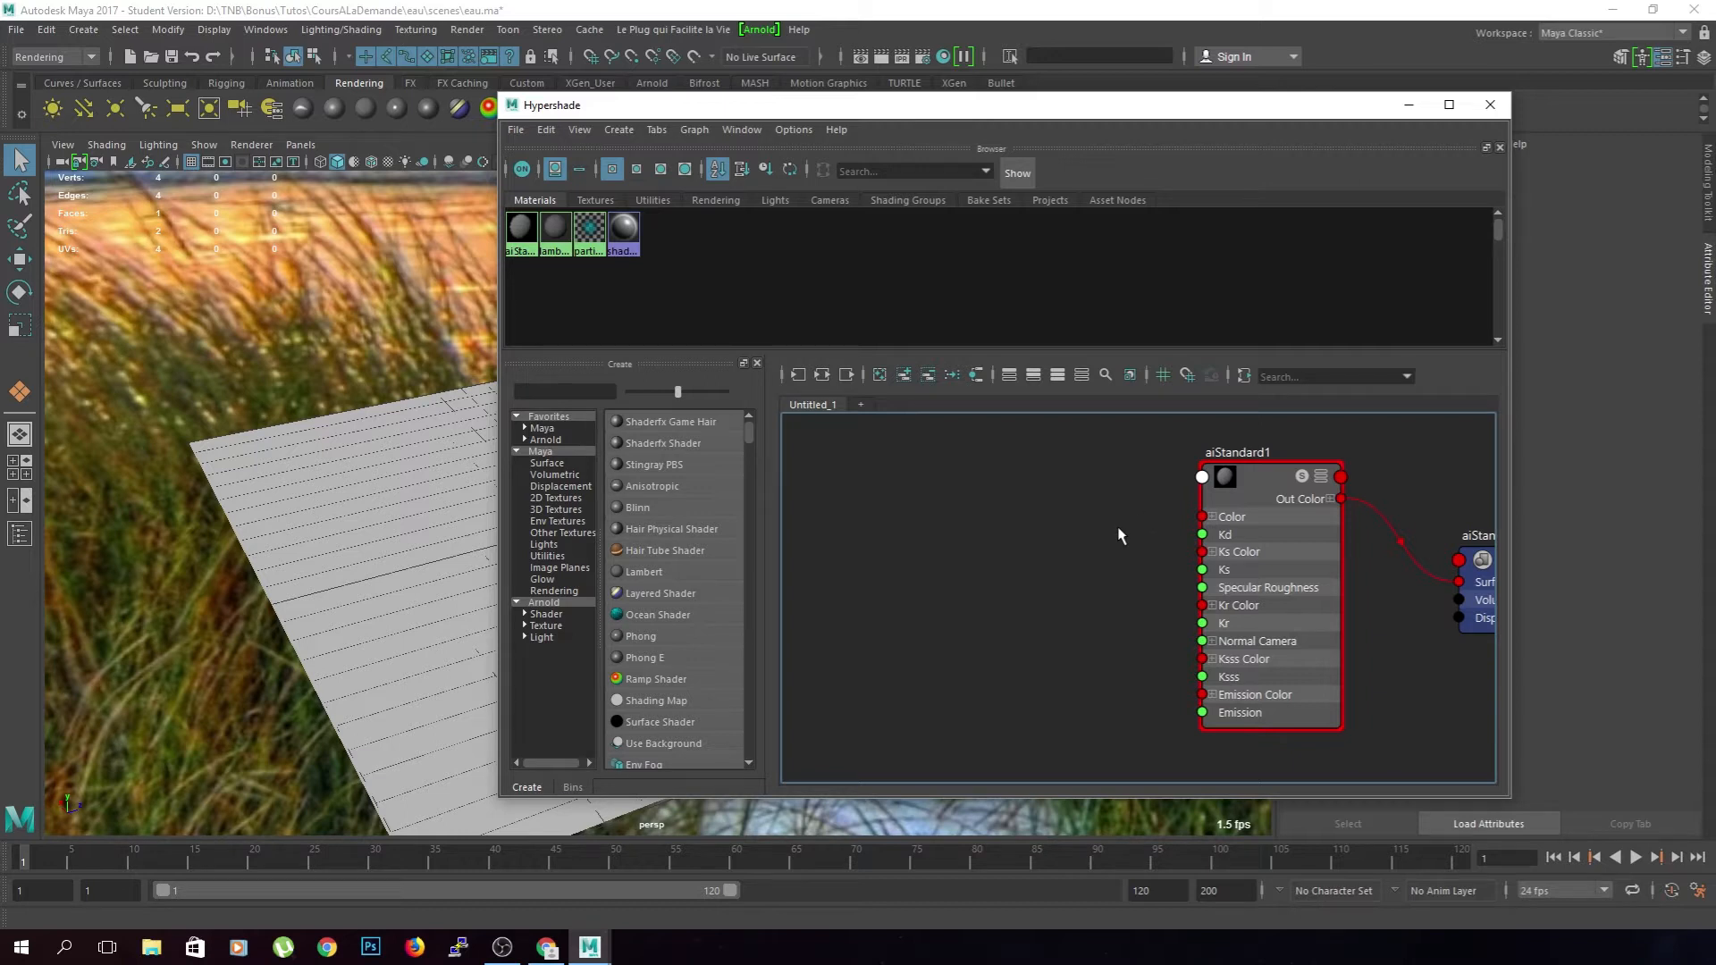
{"action": "middle_click_drag", "start_coordinate": [1092, 536], "coordinate": [934, 512], "text": "alt"}
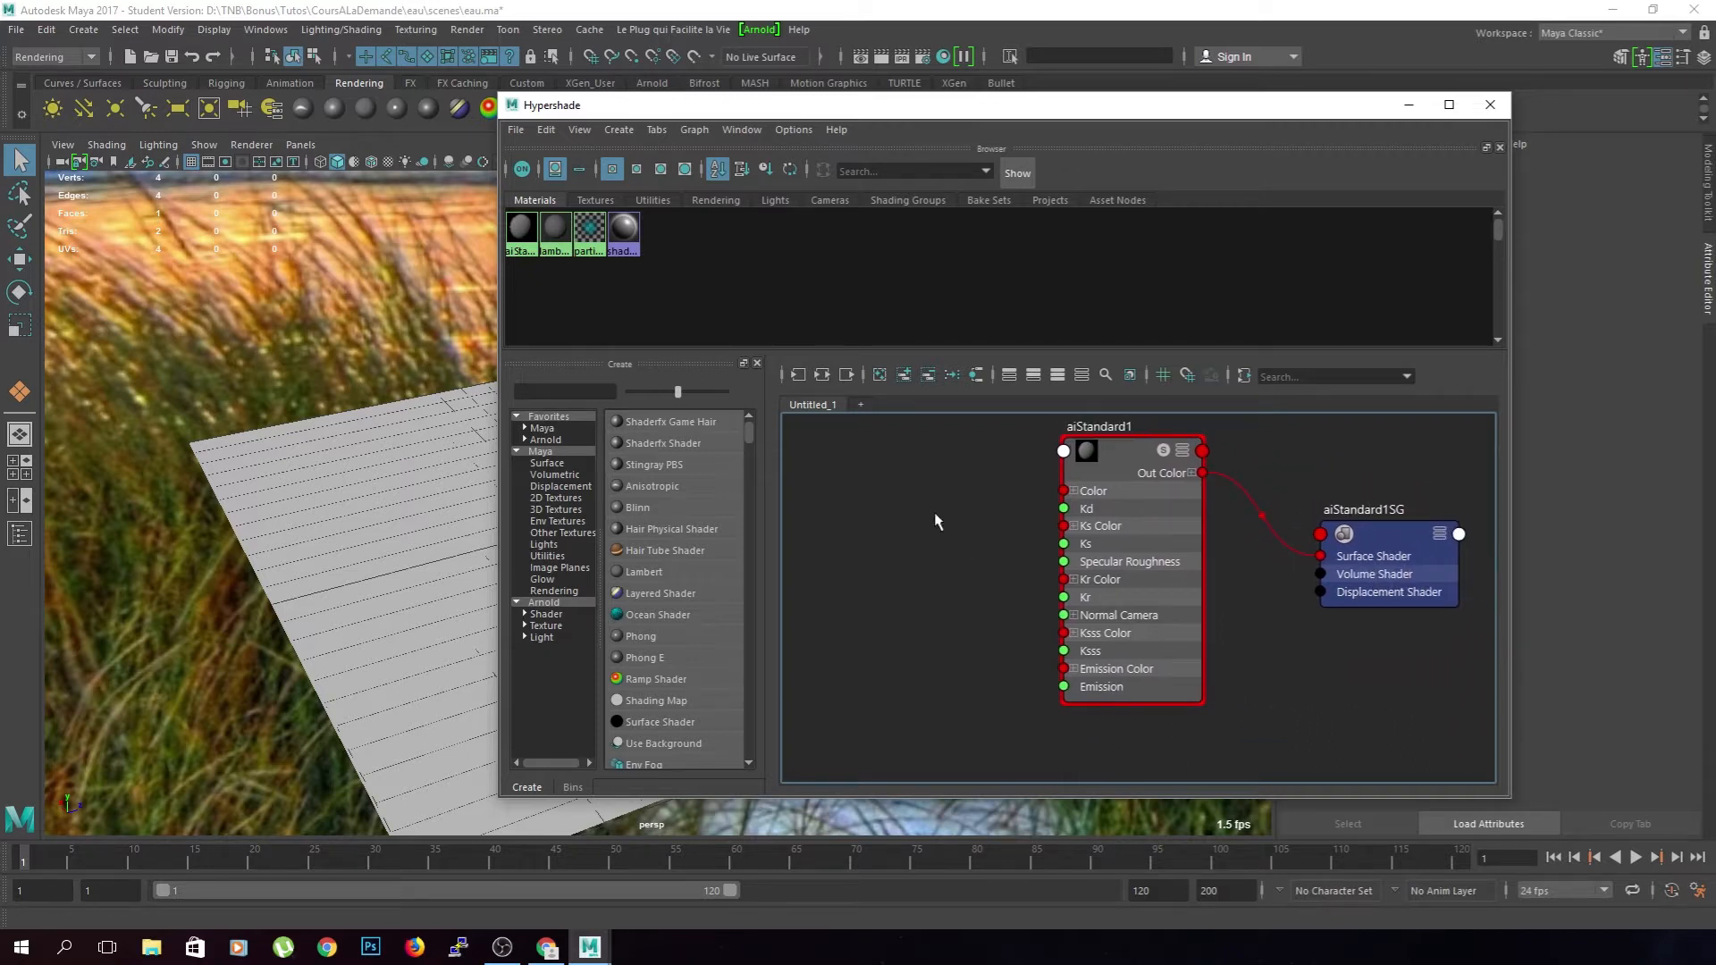
- Rename the plane's aiStandard material node to shad_sol
{"action": "double_click", "coordinate": [1098, 426]}
{"action": "type", "text": "shad_sol"}
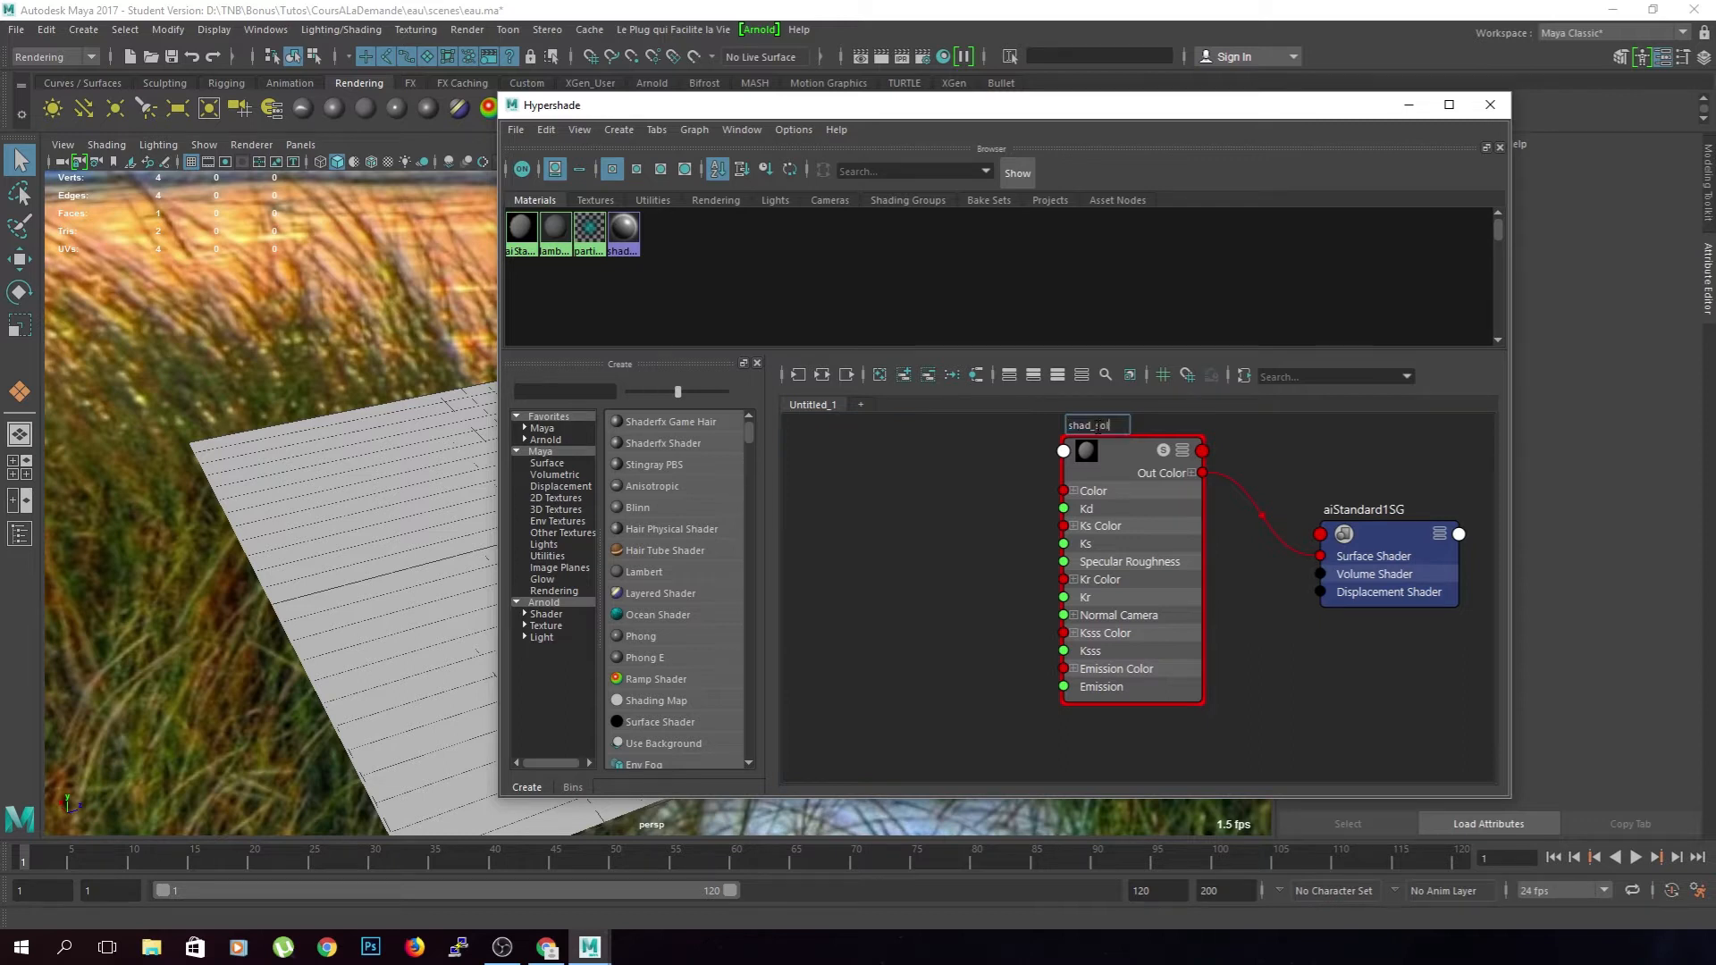
{"action": "key", "text": "Return"}
{"action": "middle_click_drag", "start_coordinate": [984, 498], "coordinate": [1043, 520], "text": "alt"}
{"action": "left_click", "coordinate": [1187, 509]}
{"action": "scroll", "coordinate": [1099, 526], "scroll_direction": "down", "scroll_amount": 3}
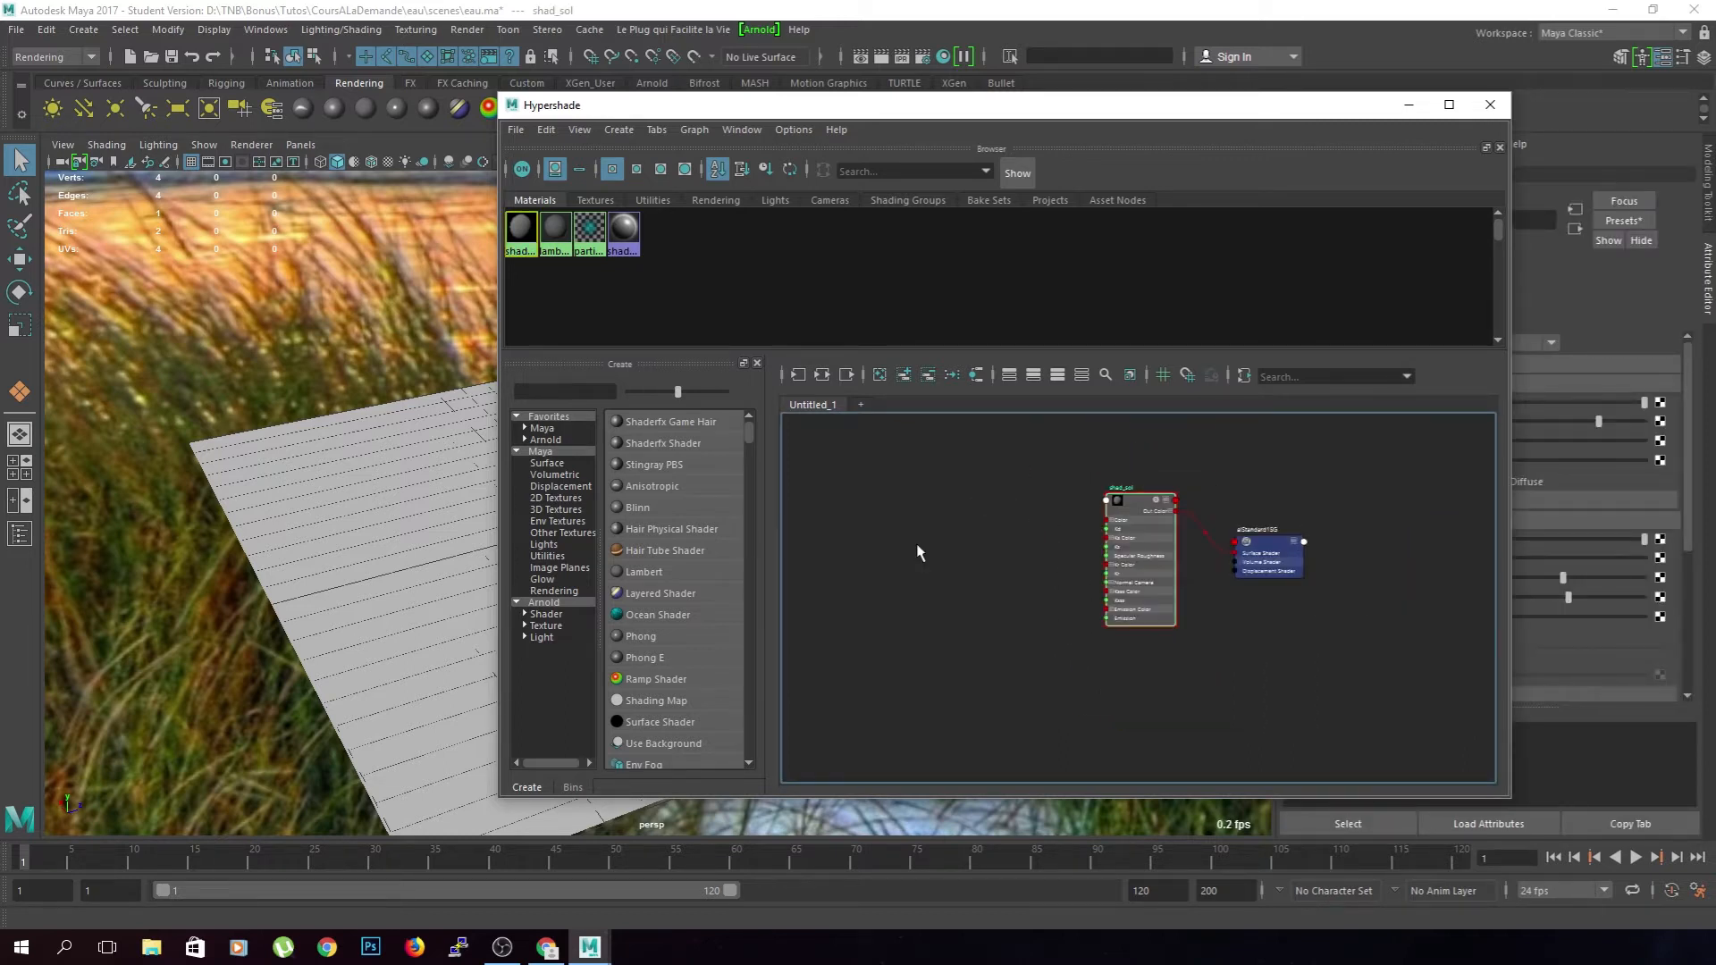
- Widen the Hypershade window and create a Fractal texture node beside shad_sol, spacing out its 2D placement node
{"action": "left_click_drag", "start_coordinate": [495, 570], "coordinate": [297, 570]}
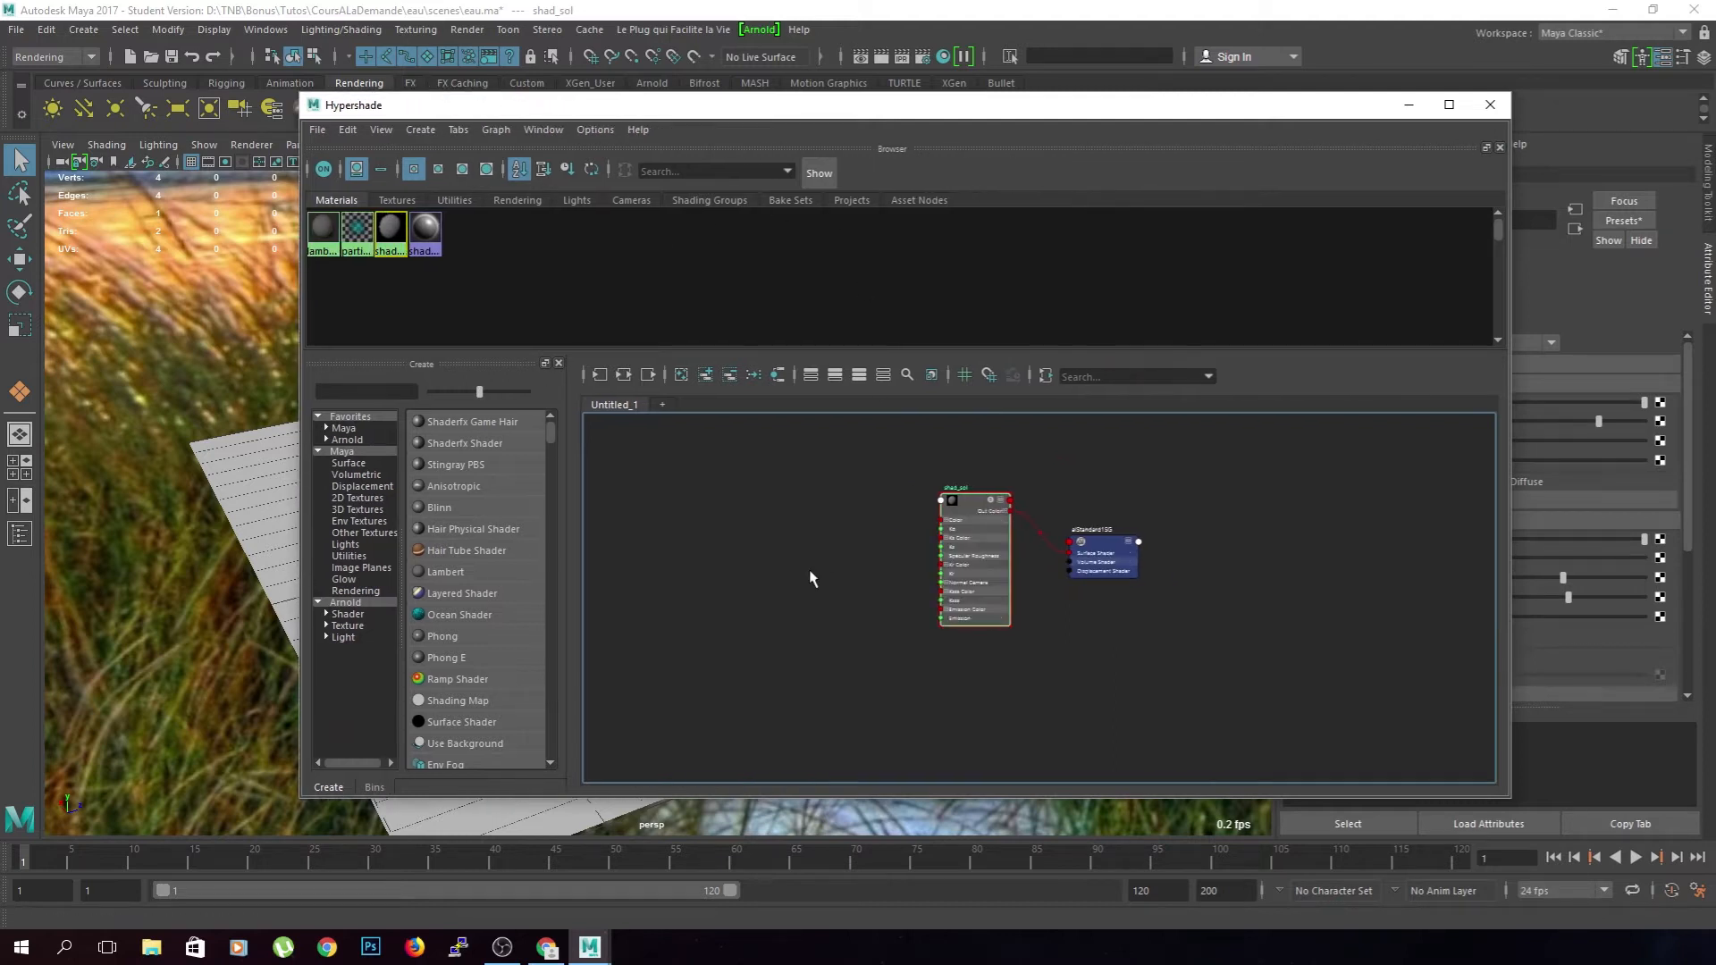
{"action": "scroll", "coordinate": [779, 575], "scroll_direction": "up", "scroll_amount": 2}
{"action": "left_click", "coordinate": [879, 564]}
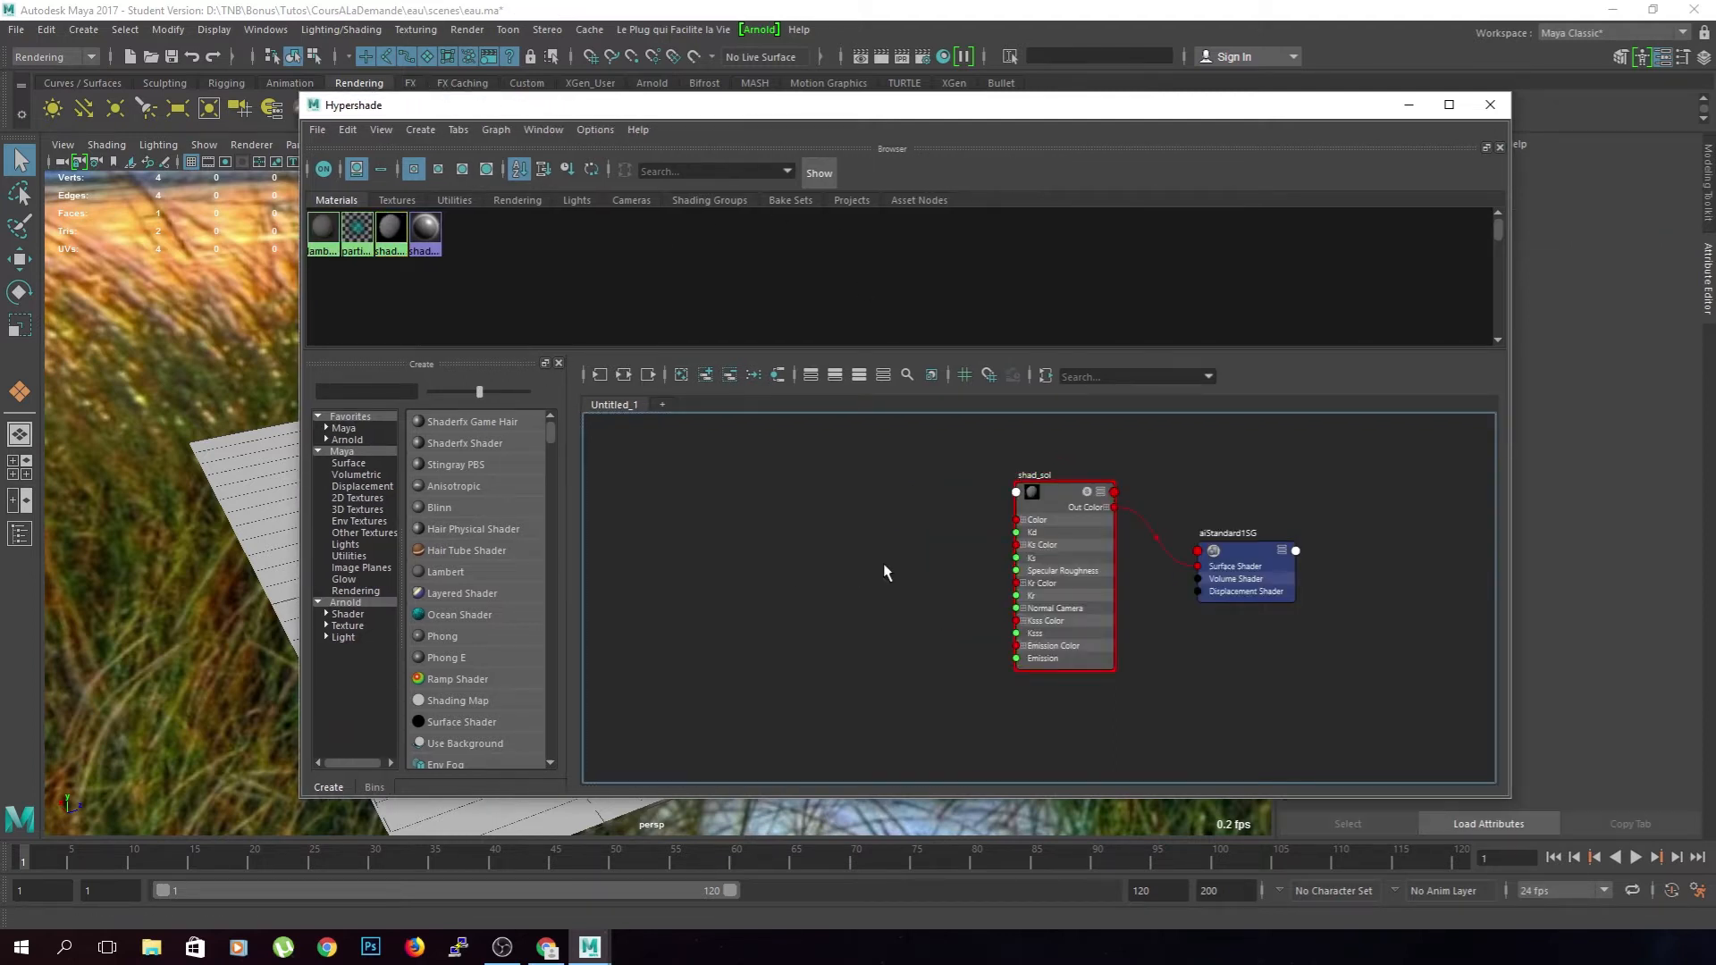
{"action": "key", "text": "Tab"}
{"action": "type", "text": "fractal"}
{"action": "key", "text": "Down"}
{"action": "key", "text": "Down"}
{"action": "key", "text": "Return"}
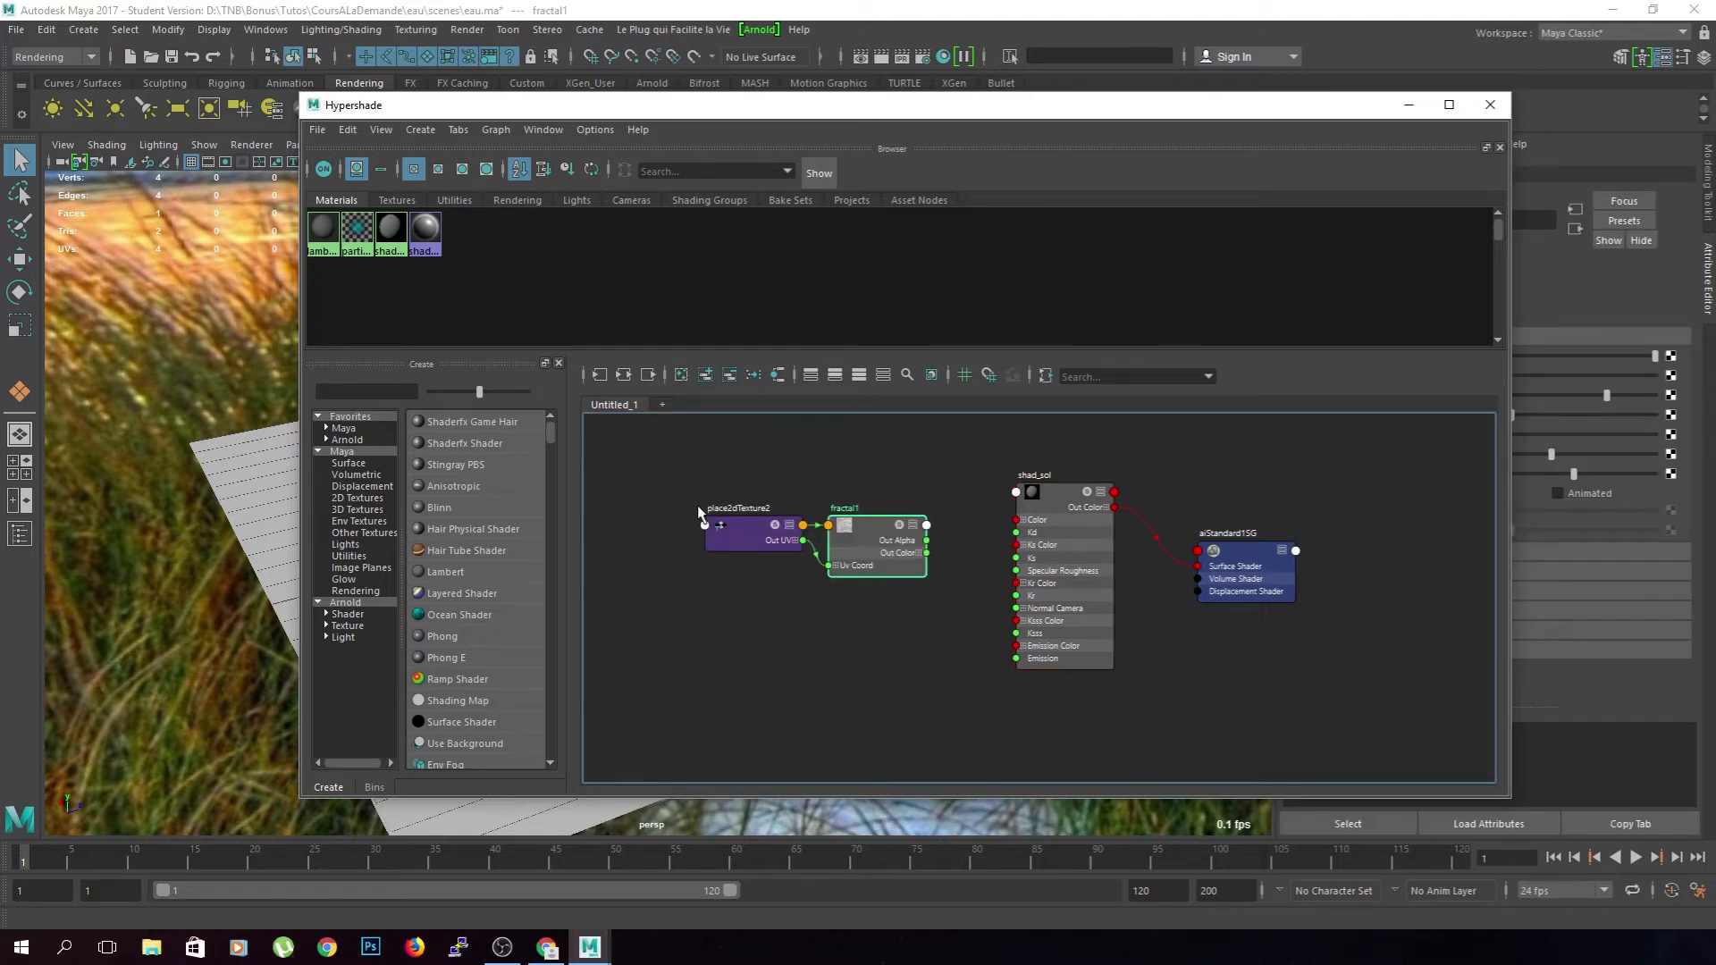
{"action": "left_click_drag", "start_coordinate": [706, 527], "coordinate": [623, 516]}
{"action": "left_click", "coordinate": [842, 563]}
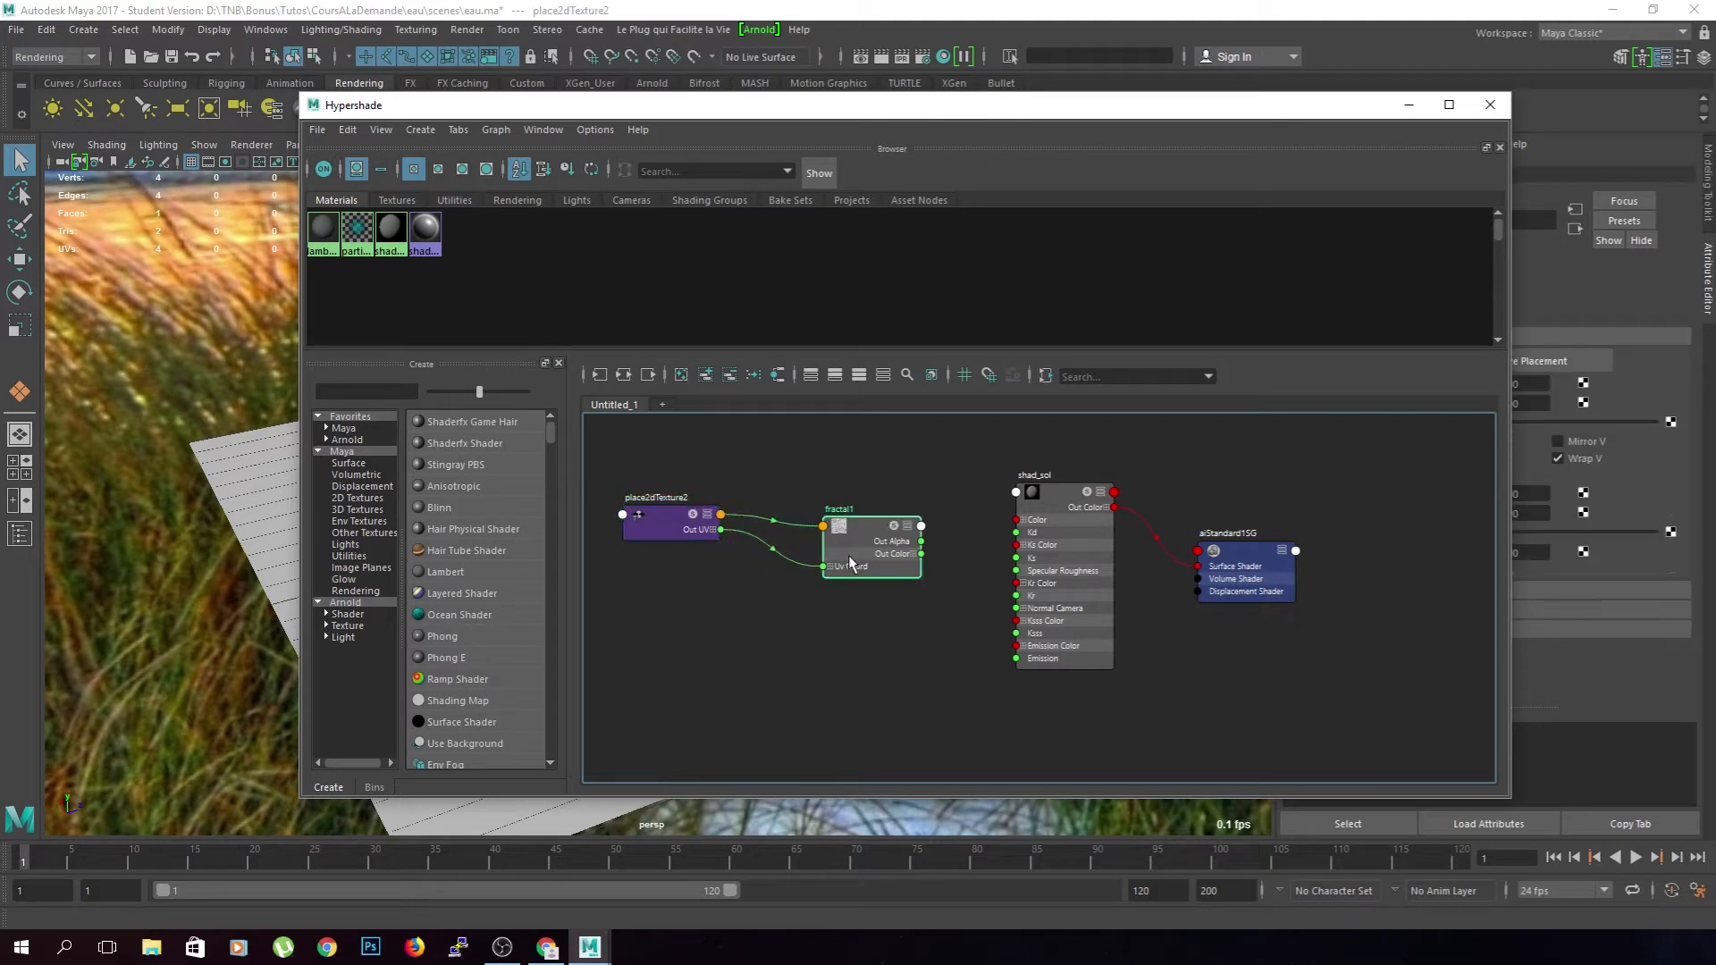
- Space out the place2dTexture2 and fractal1 nodes, and move the Hypershade window clear of the fractal's attributes
{"action": "scroll", "coordinate": [844, 554], "scroll_direction": "up", "scroll_amount": 4}
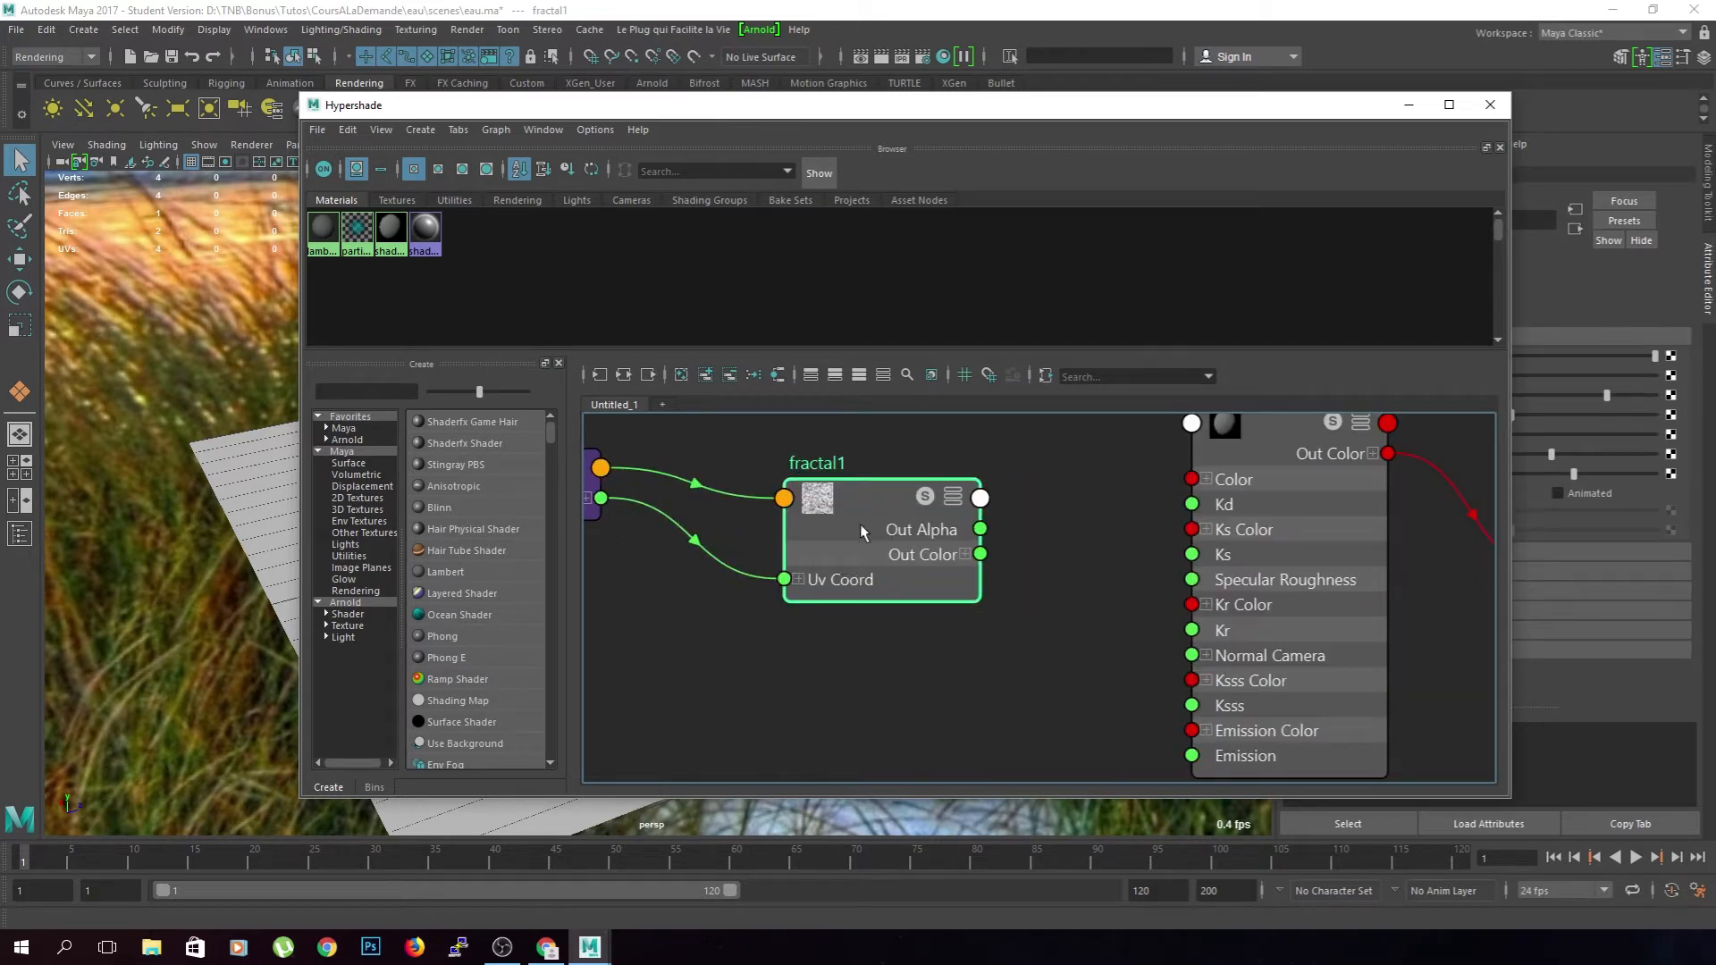
{"action": "scroll", "coordinate": [844, 537], "scroll_direction": "down", "scroll_amount": 6}
{"action": "scroll", "coordinate": [710, 501], "scroll_direction": "up", "scroll_amount": 3}
{"action": "left_click", "coordinate": [710, 499]}
{"action": "left_click_drag", "start_coordinate": [708, 493], "coordinate": [655, 488]}
{"action": "left_click", "coordinate": [1117, 572]}
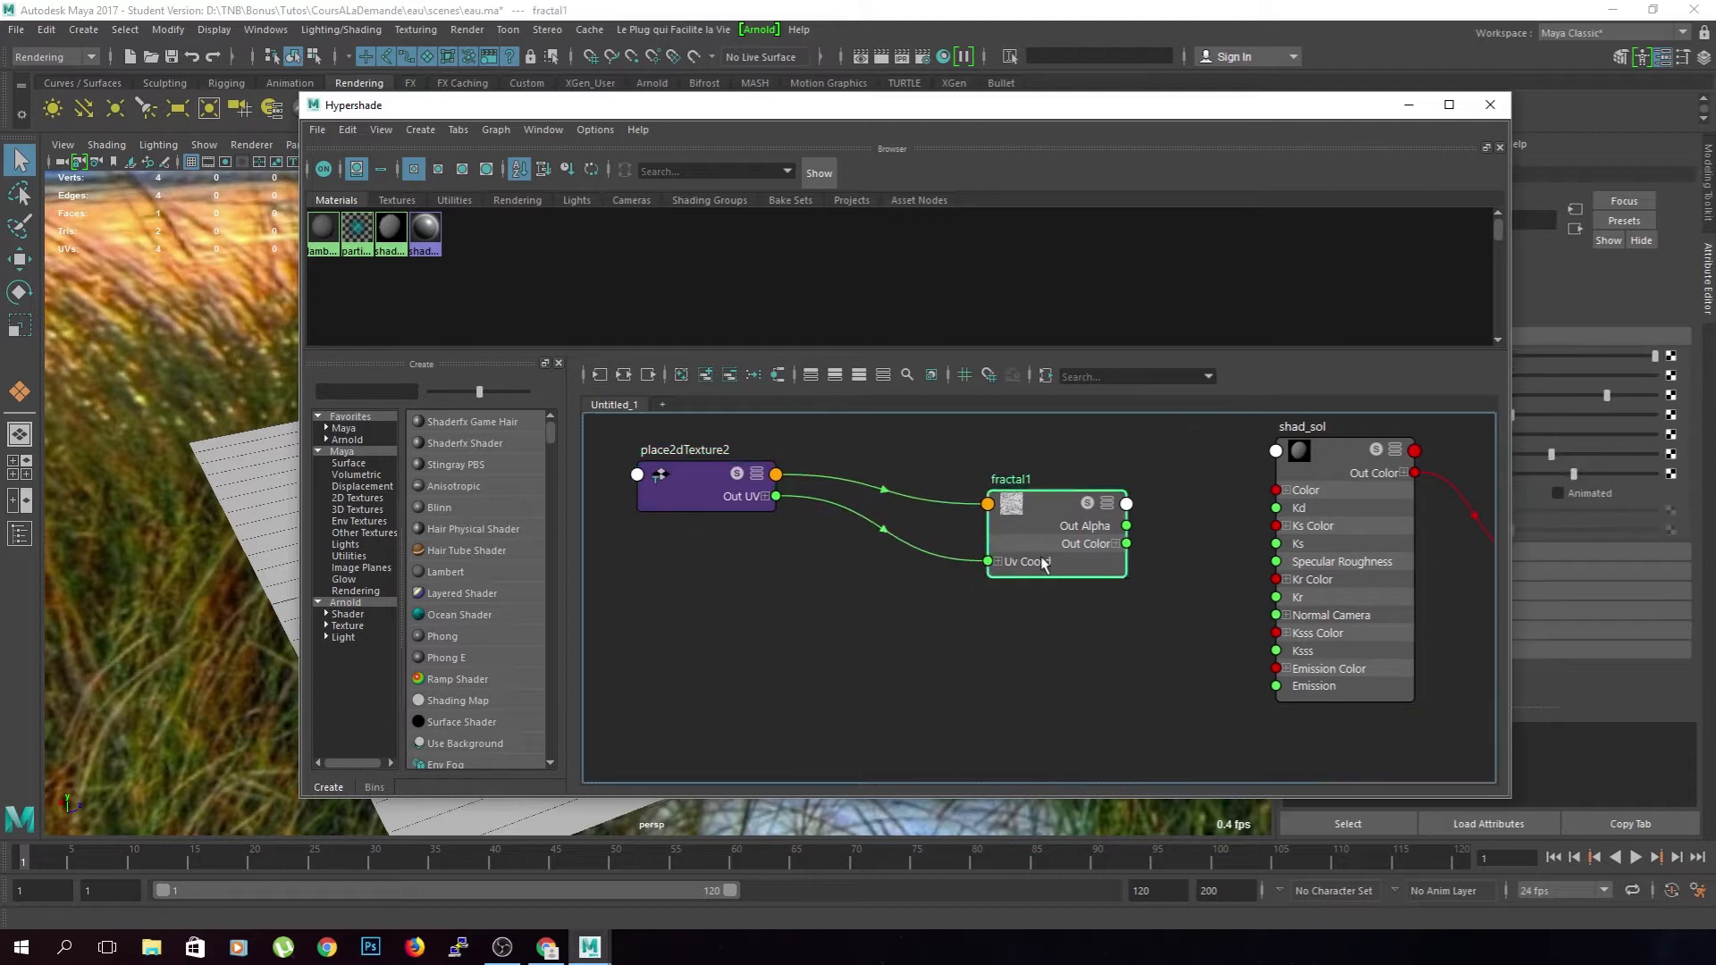
{"action": "left_click_drag", "start_coordinate": [1042, 560], "coordinate": [965, 528]}
{"action": "middle_click_drag", "start_coordinate": [1041, 574], "coordinate": [911, 579], "text": "alt"}
{"action": "left_click_drag", "start_coordinate": [1261, 110], "coordinate": [979, 109]}
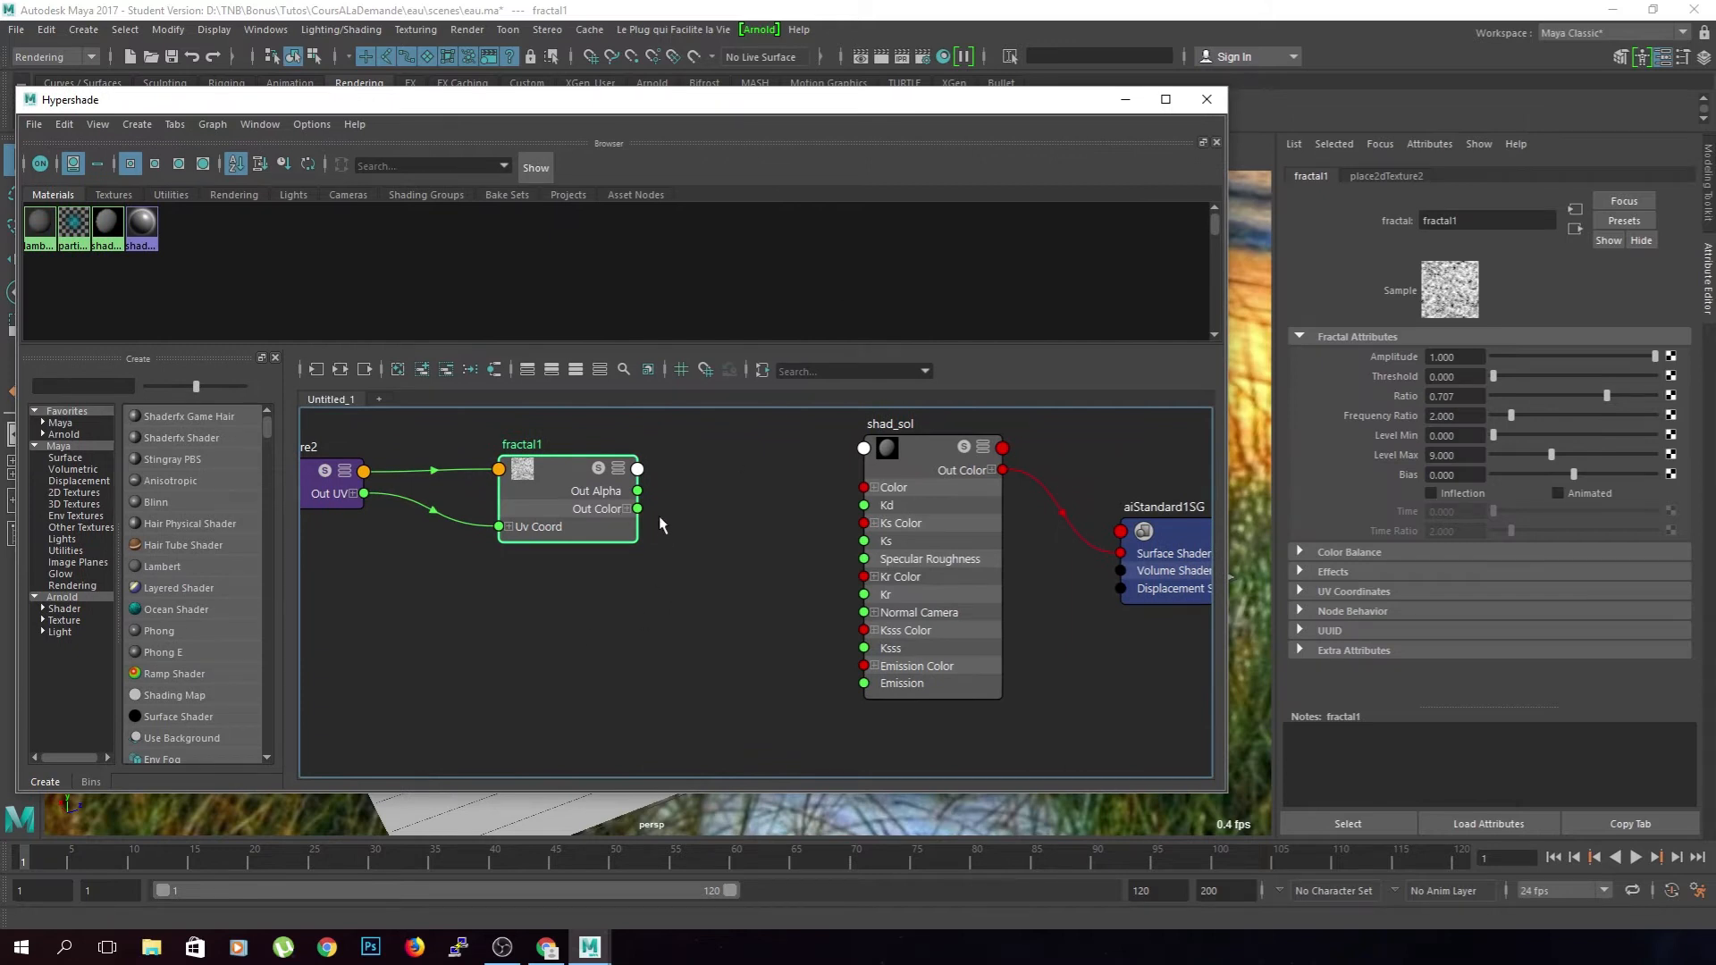
- Enable Alpha Is Luminance on fractal1 and connect its Out Alpha to the Kd input of shad_sol
{"action": "left_click", "coordinate": [1301, 553]}
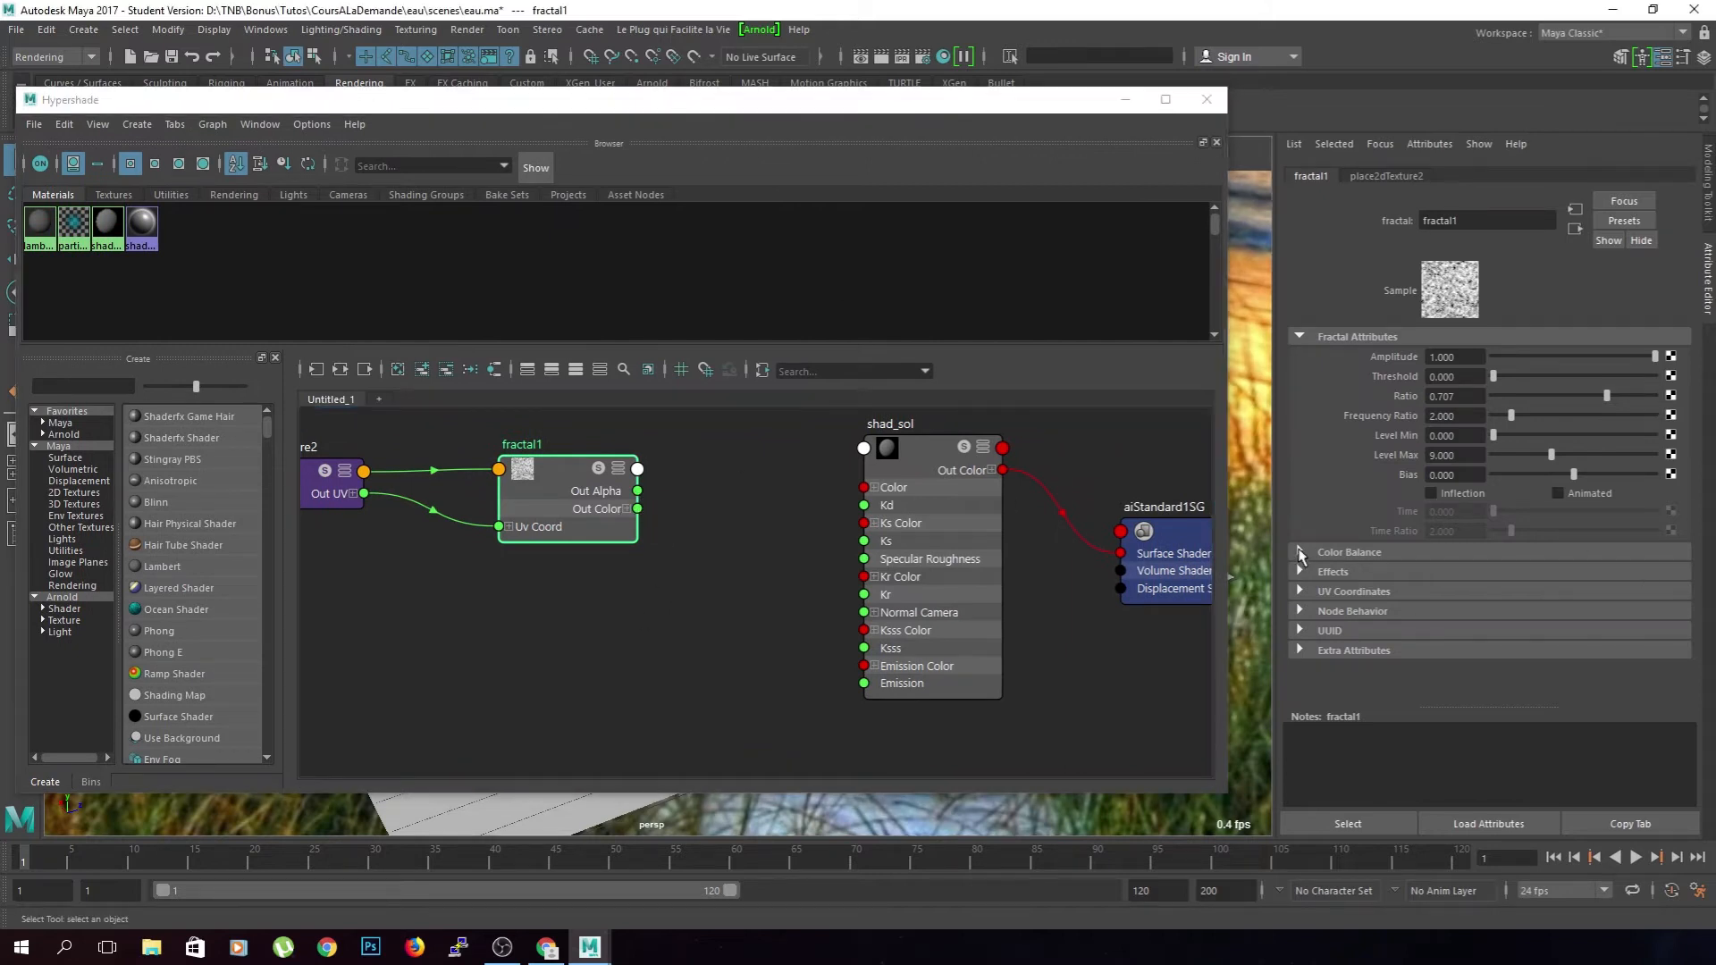
{"action": "left_click", "coordinate": [1437, 664]}
{"action": "left_click_drag", "start_coordinate": [637, 490], "coordinate": [758, 481]}
{"action": "left_click_drag", "start_coordinate": [865, 506], "coordinate": [769, 454]}
{"action": "left_click_drag", "start_coordinate": [638, 491], "coordinate": [863, 505]}
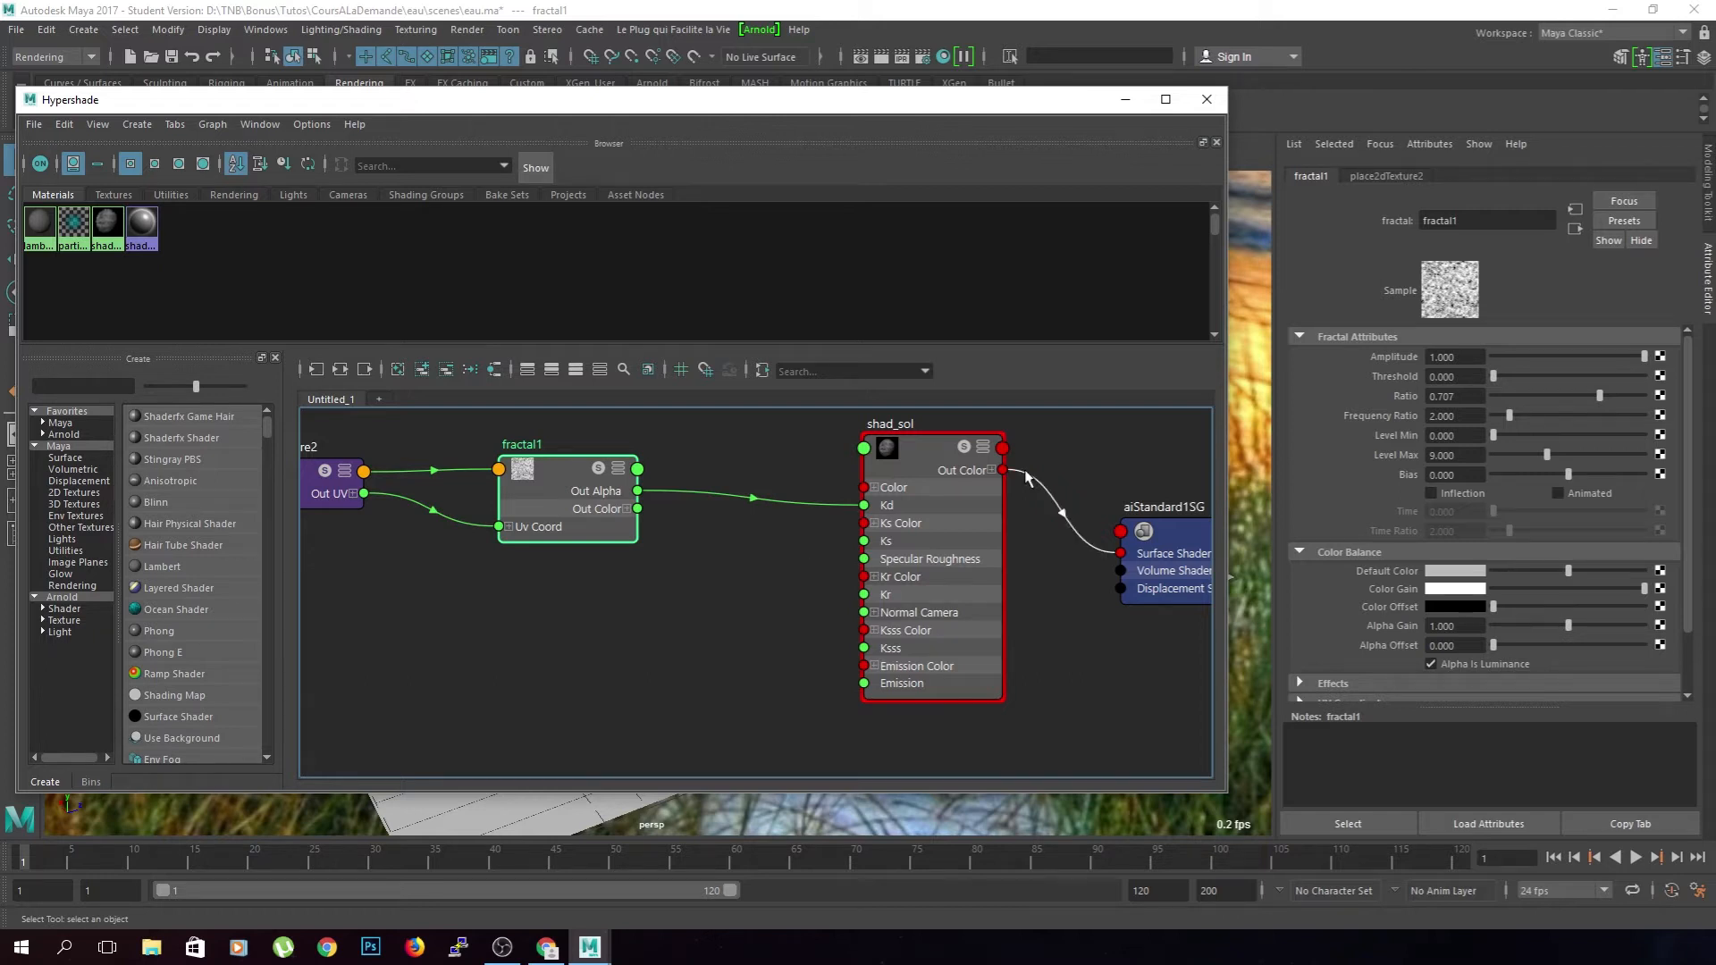
- Delete the ground plane's construction history and save the scene as a student version file
{"action": "left_click_drag", "start_coordinate": [733, 100], "coordinate": [0, 143]}
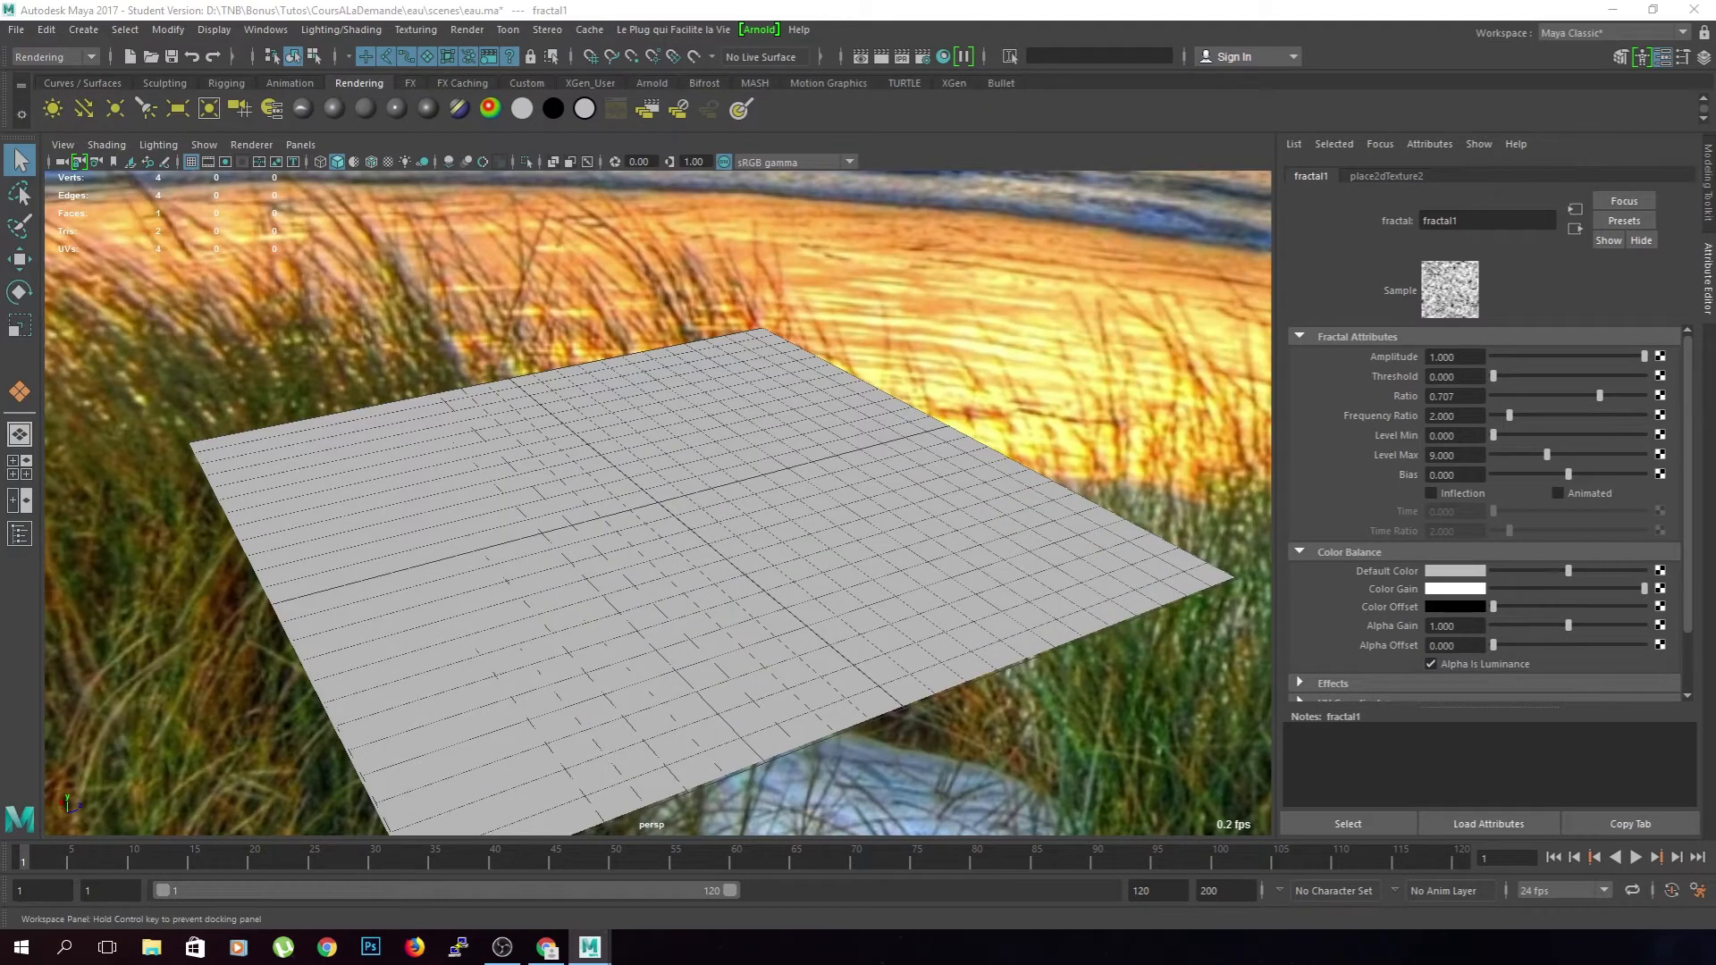
{"action": "left_click_drag", "start_coordinate": [486, 460], "coordinate": [532, 471], "text": "alt"}
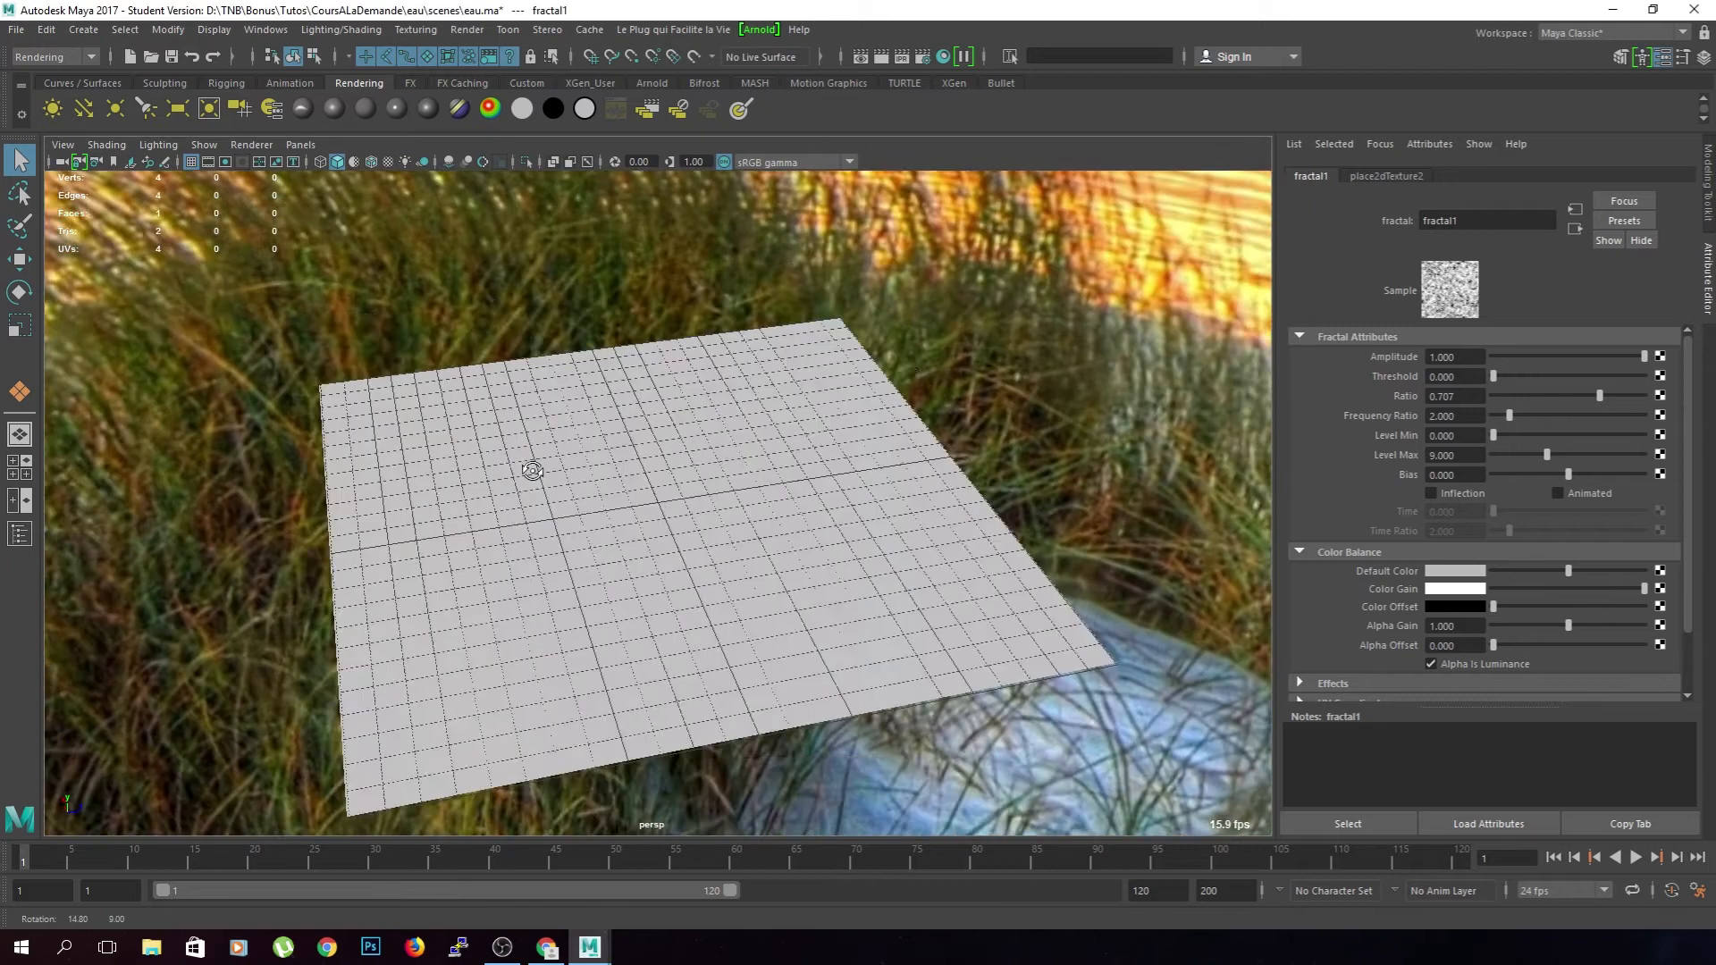
{"action": "left_click", "coordinate": [851, 540]}
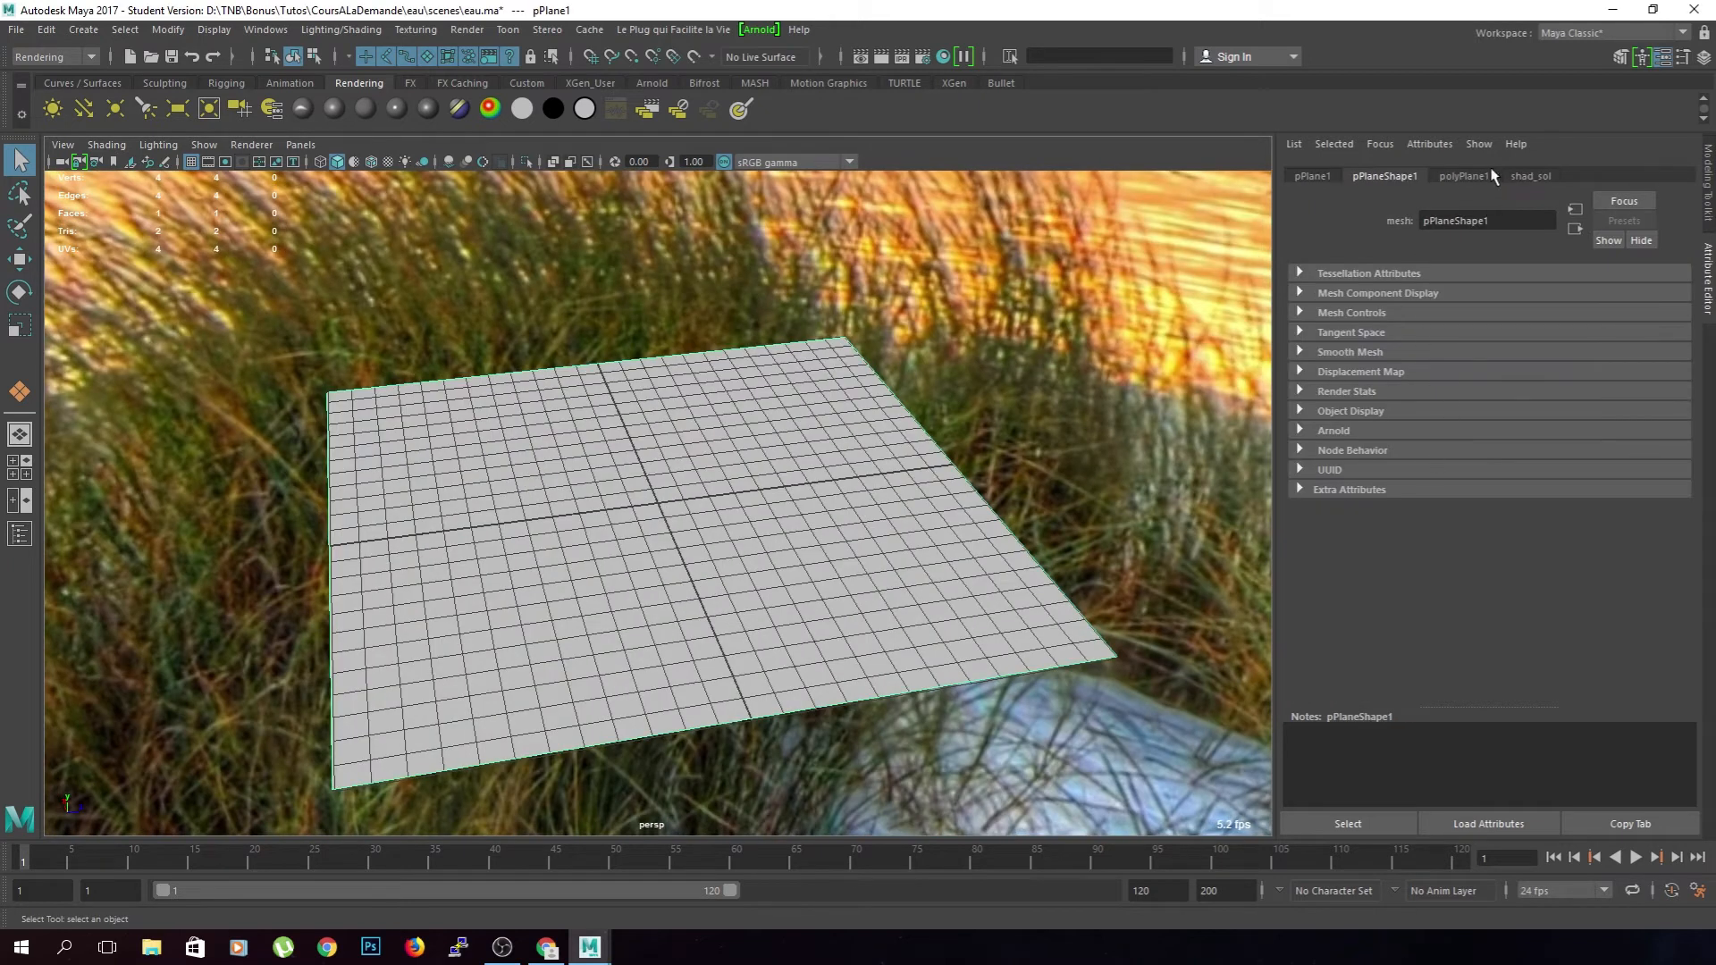
{"action": "left_click", "coordinate": [1528, 176]}
{"action": "key", "text": "alt+shift+d"}
{"action": "key", "text": "ctrl+s"}
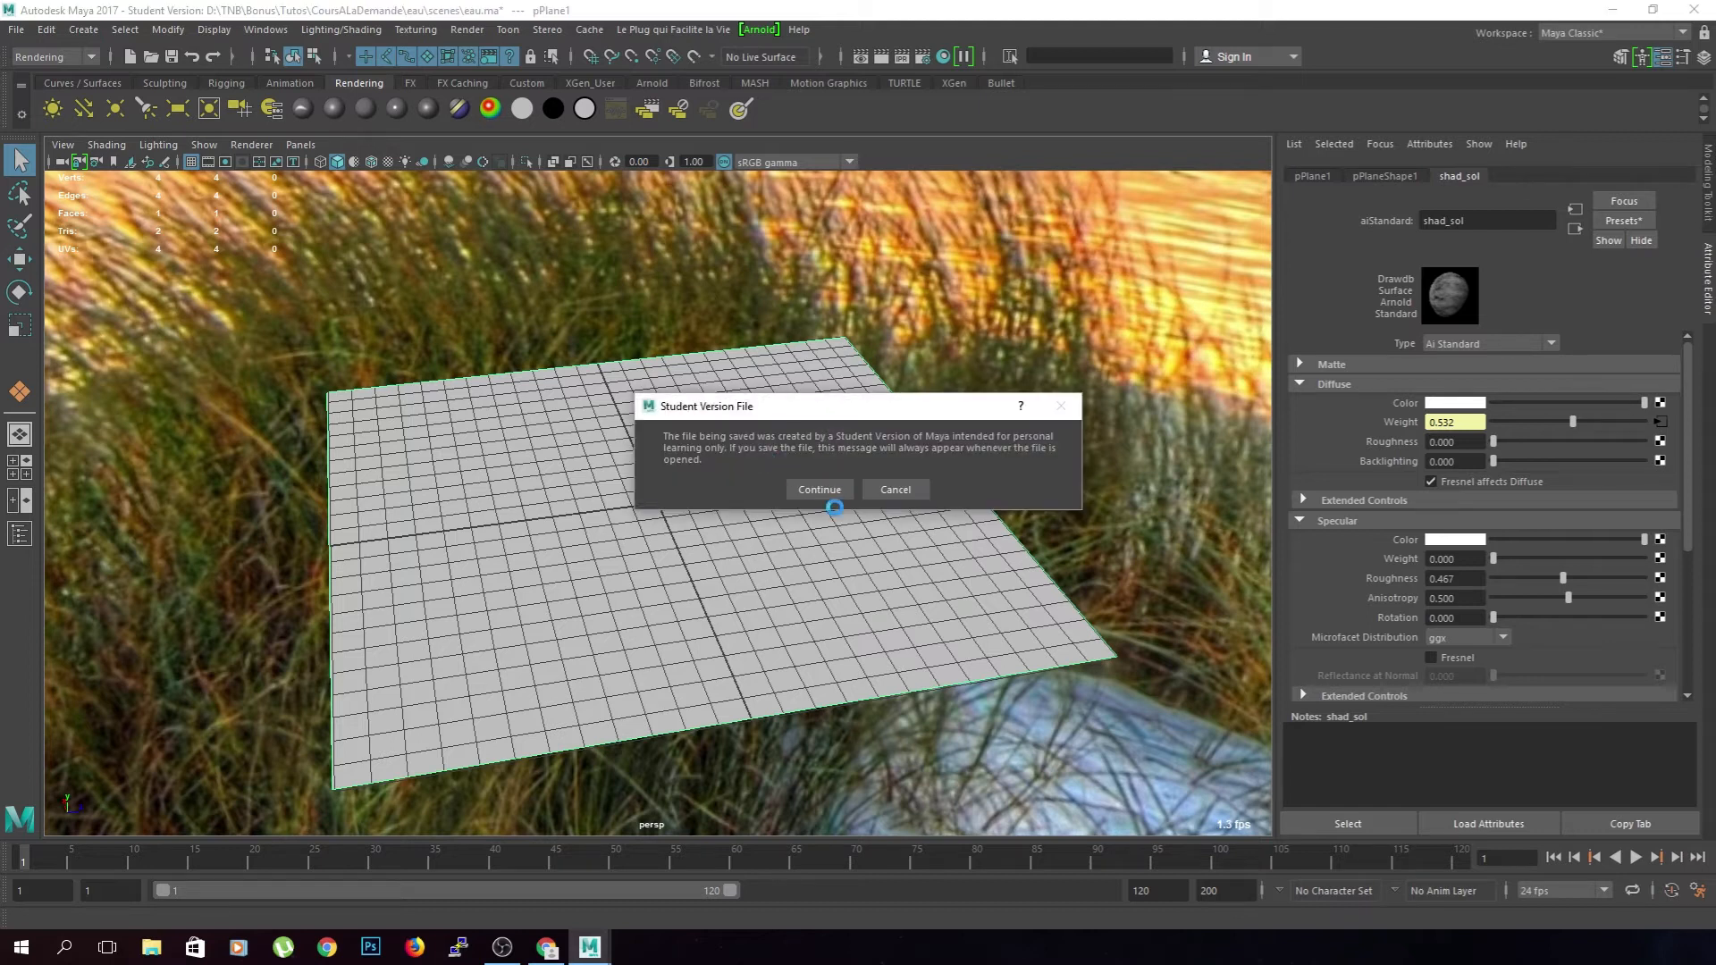
{"action": "left_click", "coordinate": [822, 487]}
- Darken the diffuse color of shad_sol to a mid grey
{"action": "left_click_drag", "start_coordinate": [1644, 403], "coordinate": [1564, 407]}
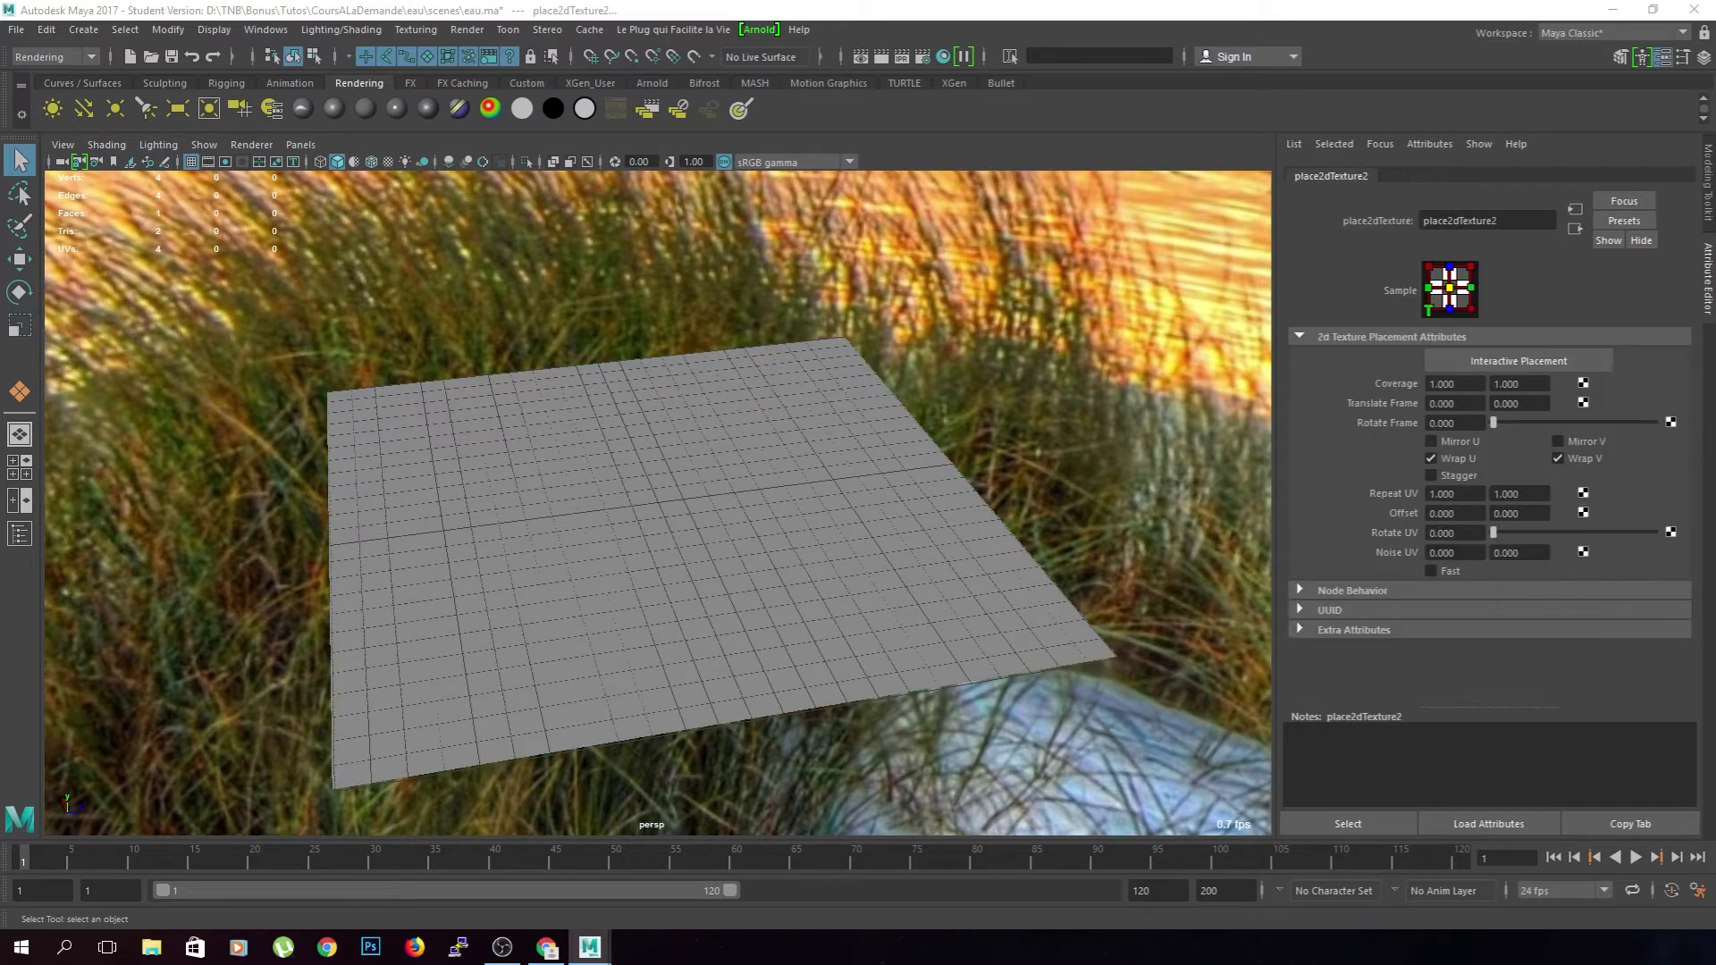
{"action": "key", "text": "Delete"}
{"action": "key", "text": "ctrl+z"}
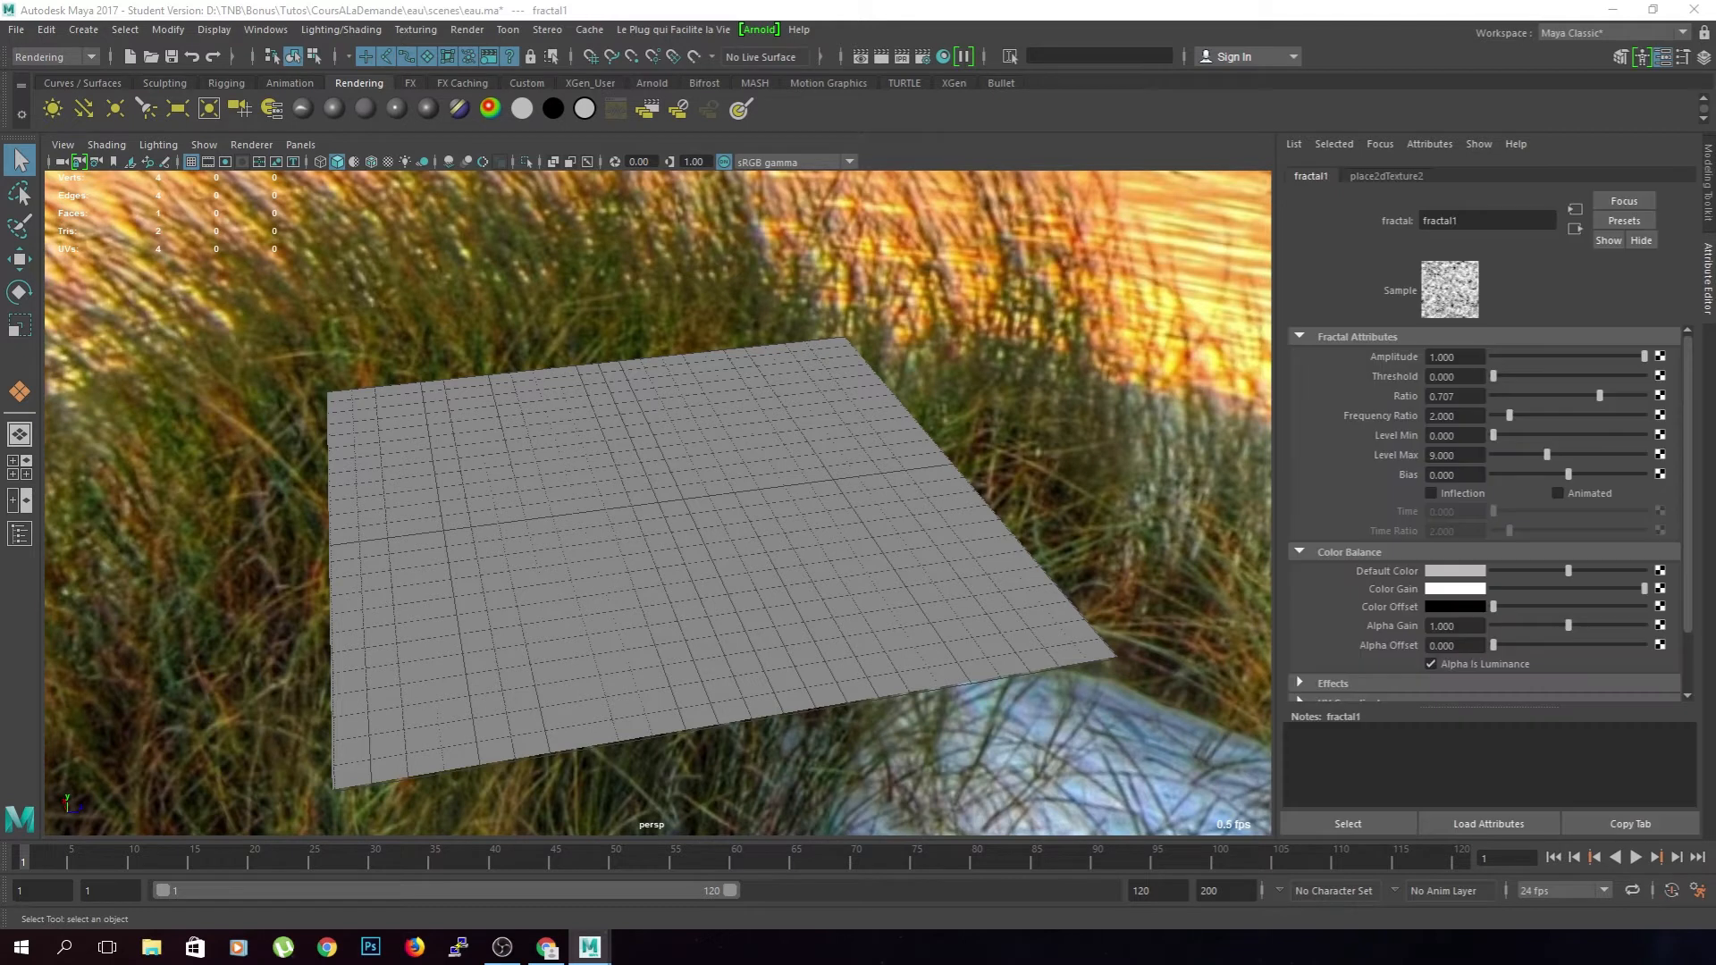
{"action": "key", "text": "Delete"}
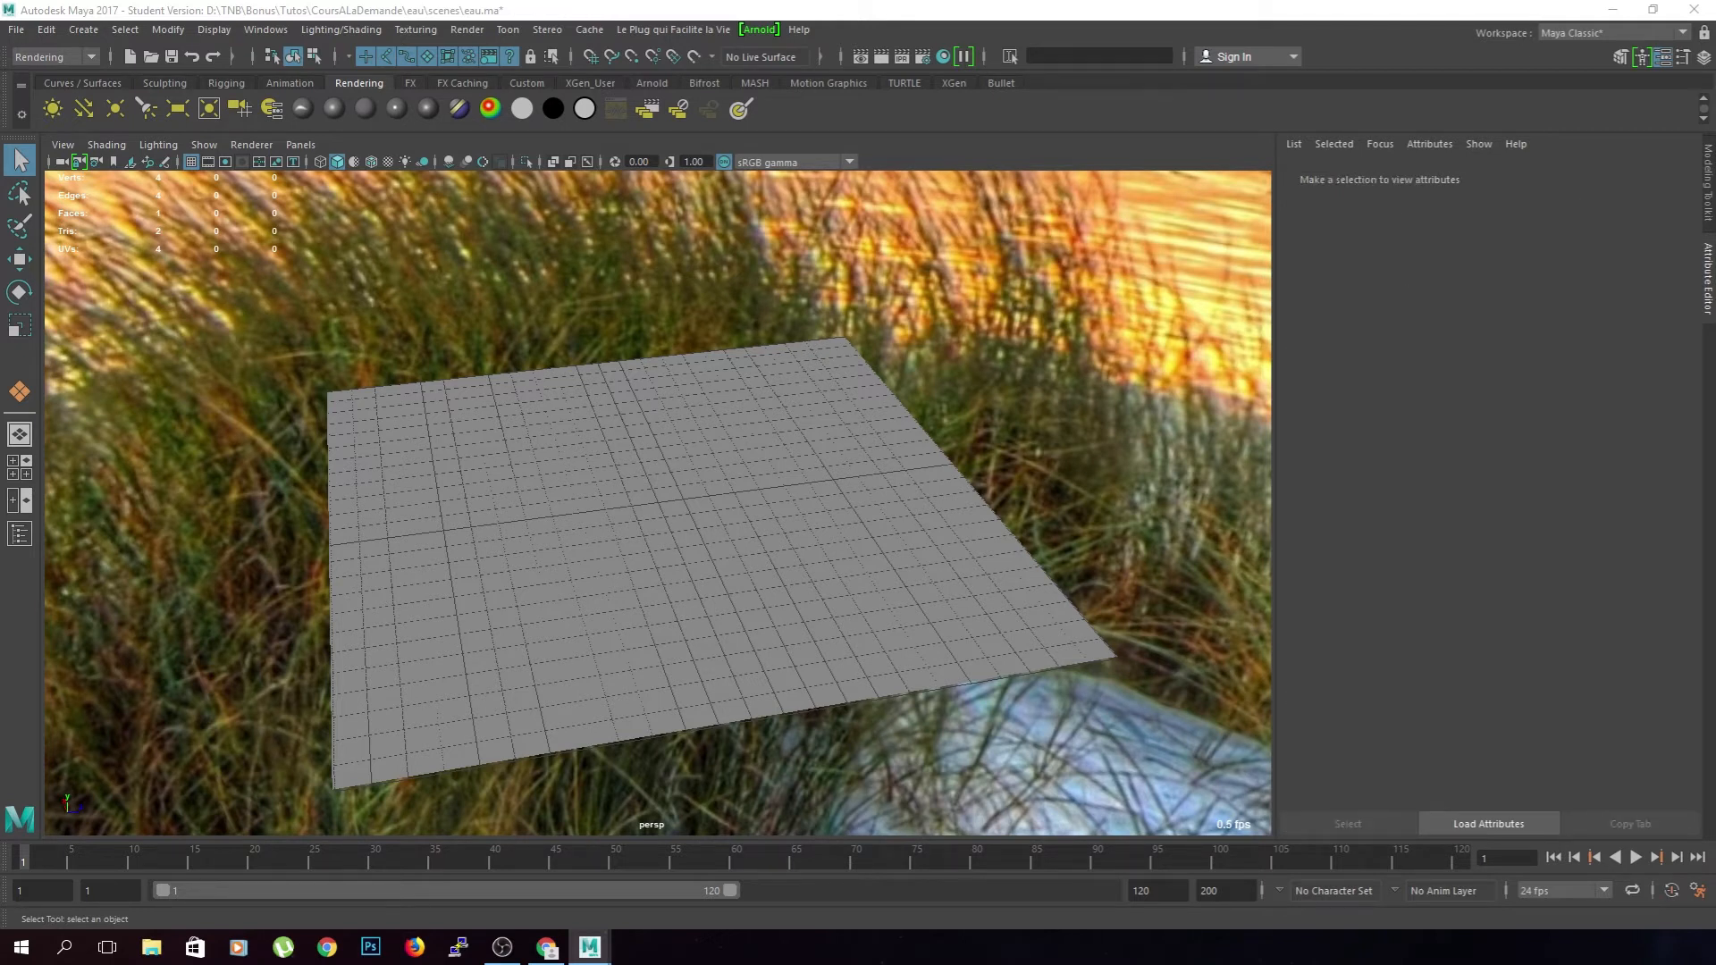
- Try to remap the fractal with a remapColor node, feeding fractal1's Out Alpha into its Color R input
{"action": "left_click_drag", "start_coordinate": [0, 161], "coordinate": [1314, 129]}
{"action": "type", "text": "rema"}
{"action": "key", "text": "Down"}
{"action": "key", "text": "Return"}
{"action": "left_click_drag", "start_coordinate": [1009, 583], "coordinate": [1114, 698]}
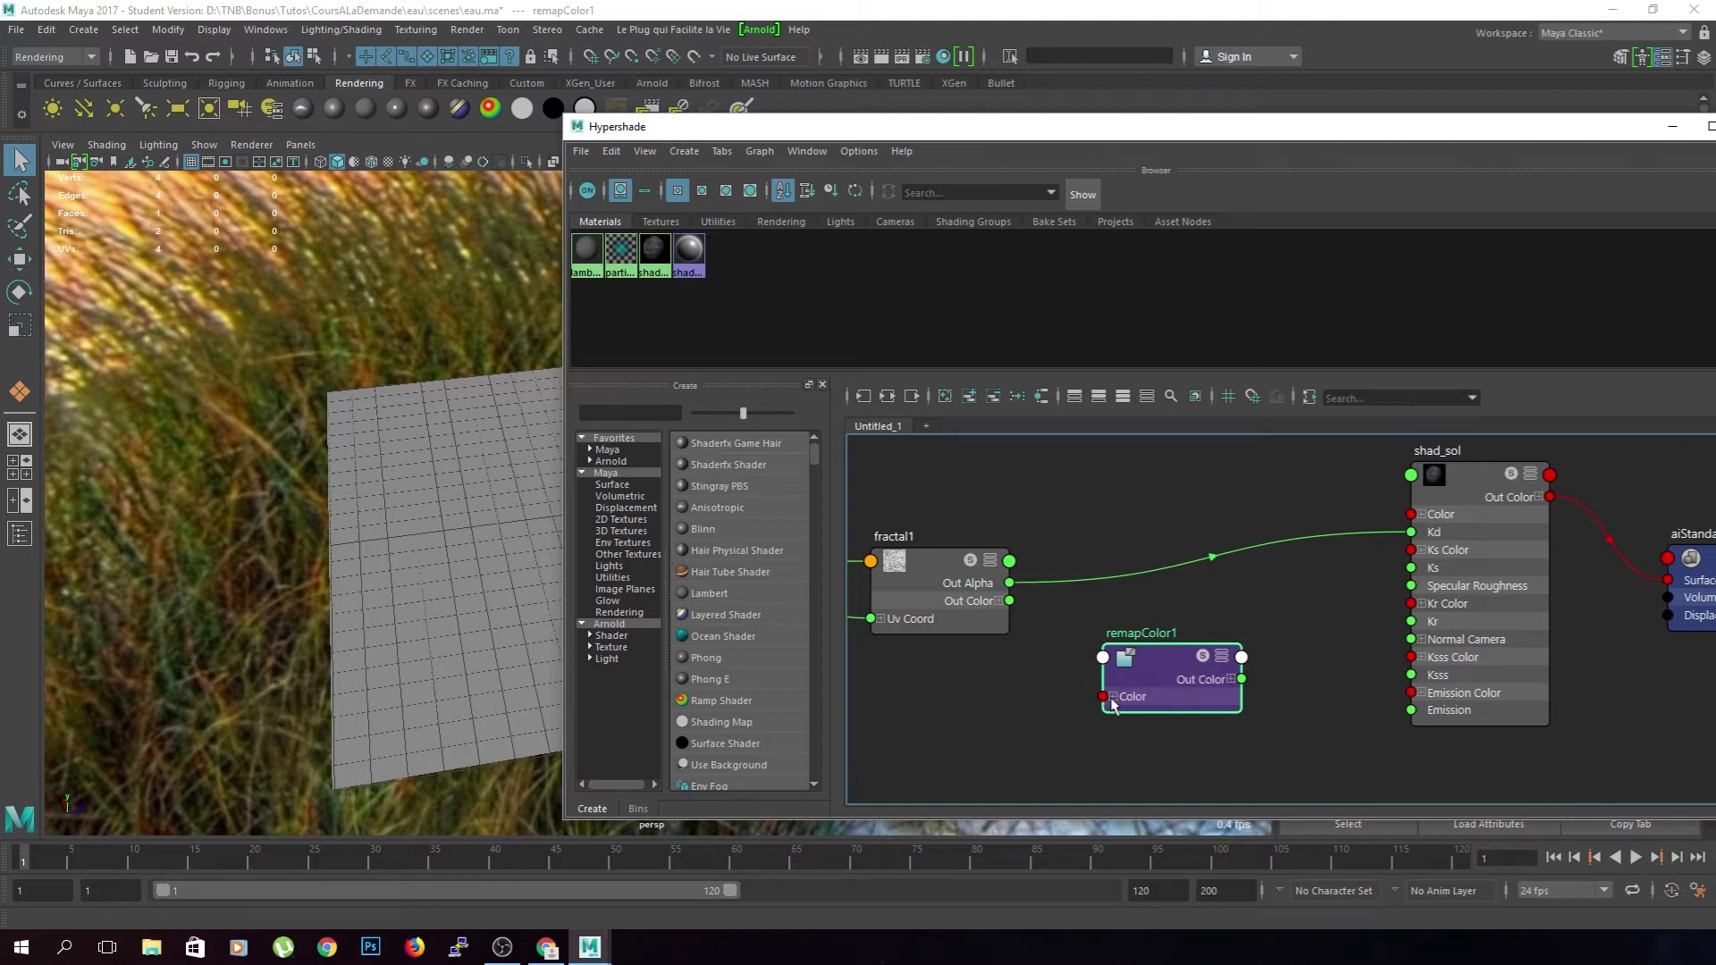
{"action": "left_click", "coordinate": [1115, 697]}
{"action": "left_click_drag", "start_coordinate": [1009, 583], "coordinate": [1115, 715]}
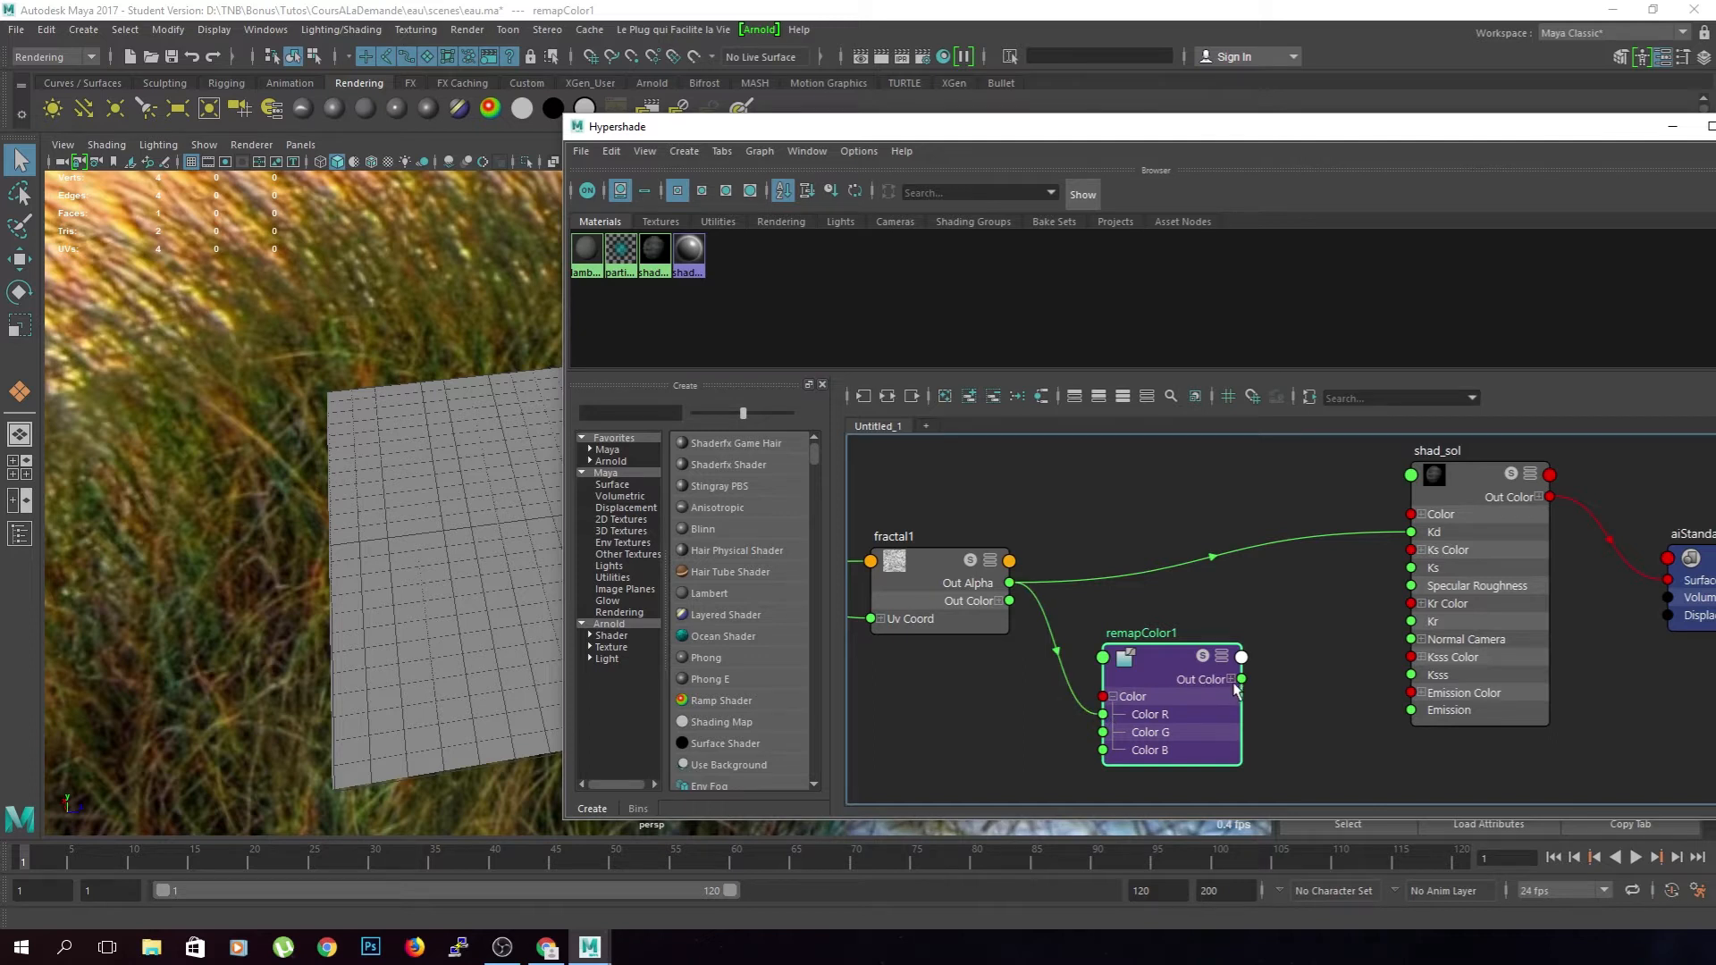
{"action": "left_click", "coordinate": [1231, 679]}
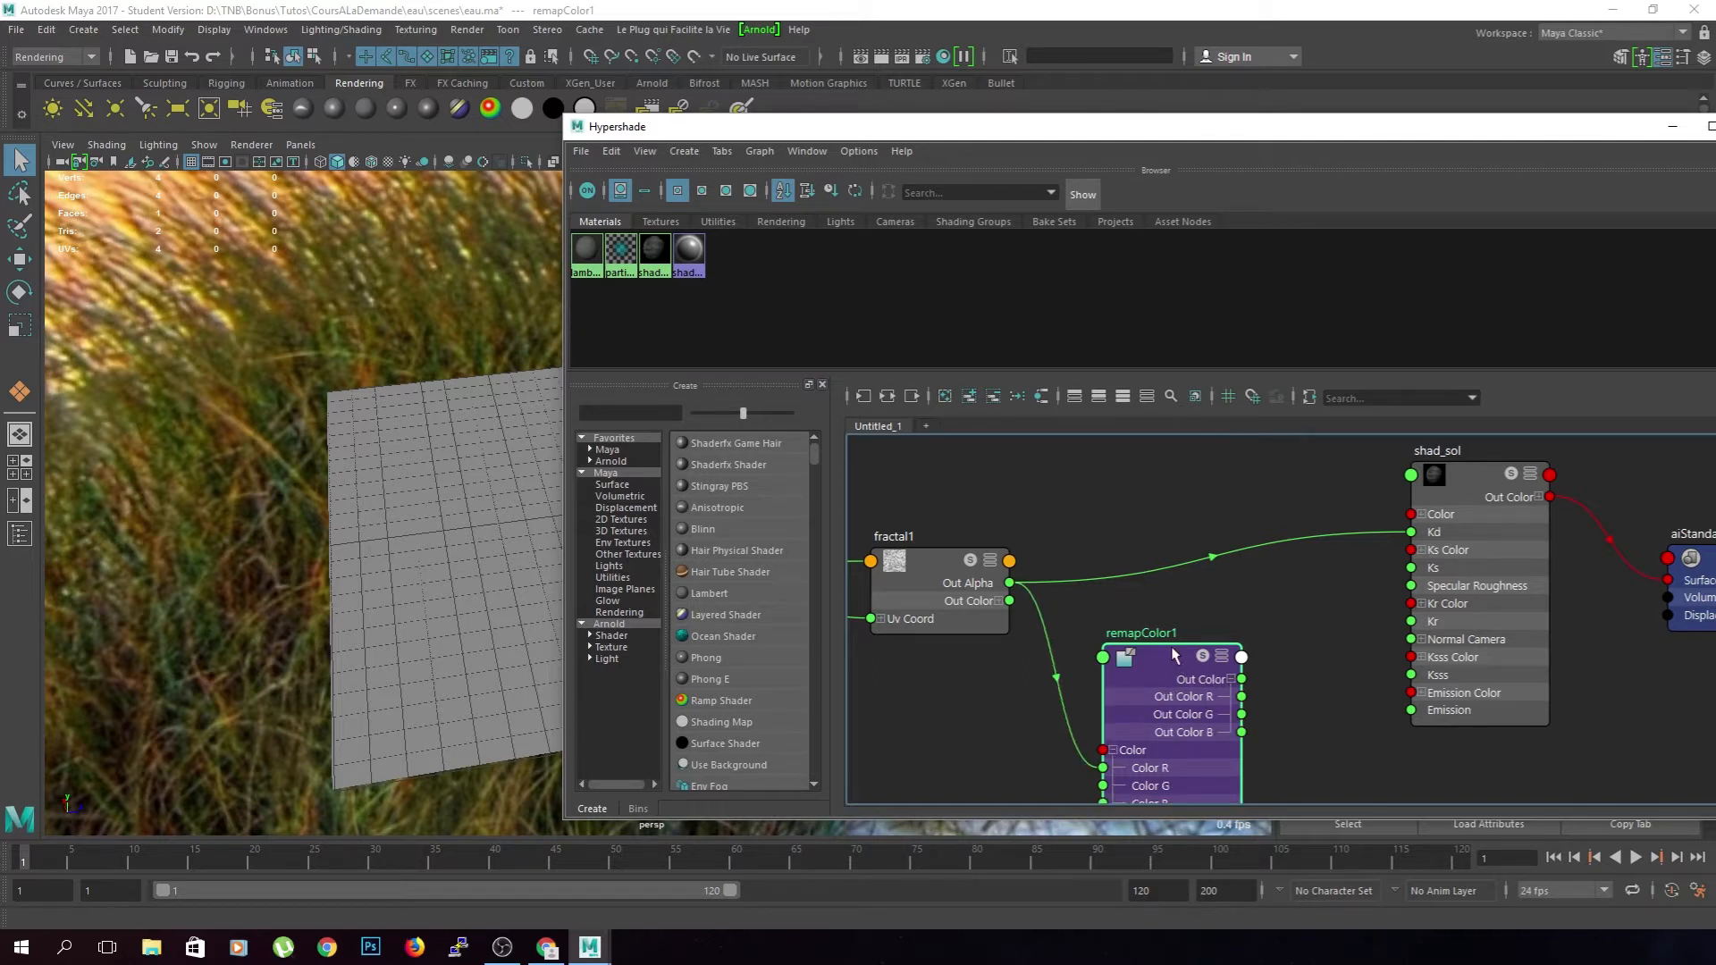
{"action": "key", "text": "Delete"}
{"action": "key", "text": "Tab"}
{"action": "type", "text": "rem"}
{"action": "key", "text": "Return"}
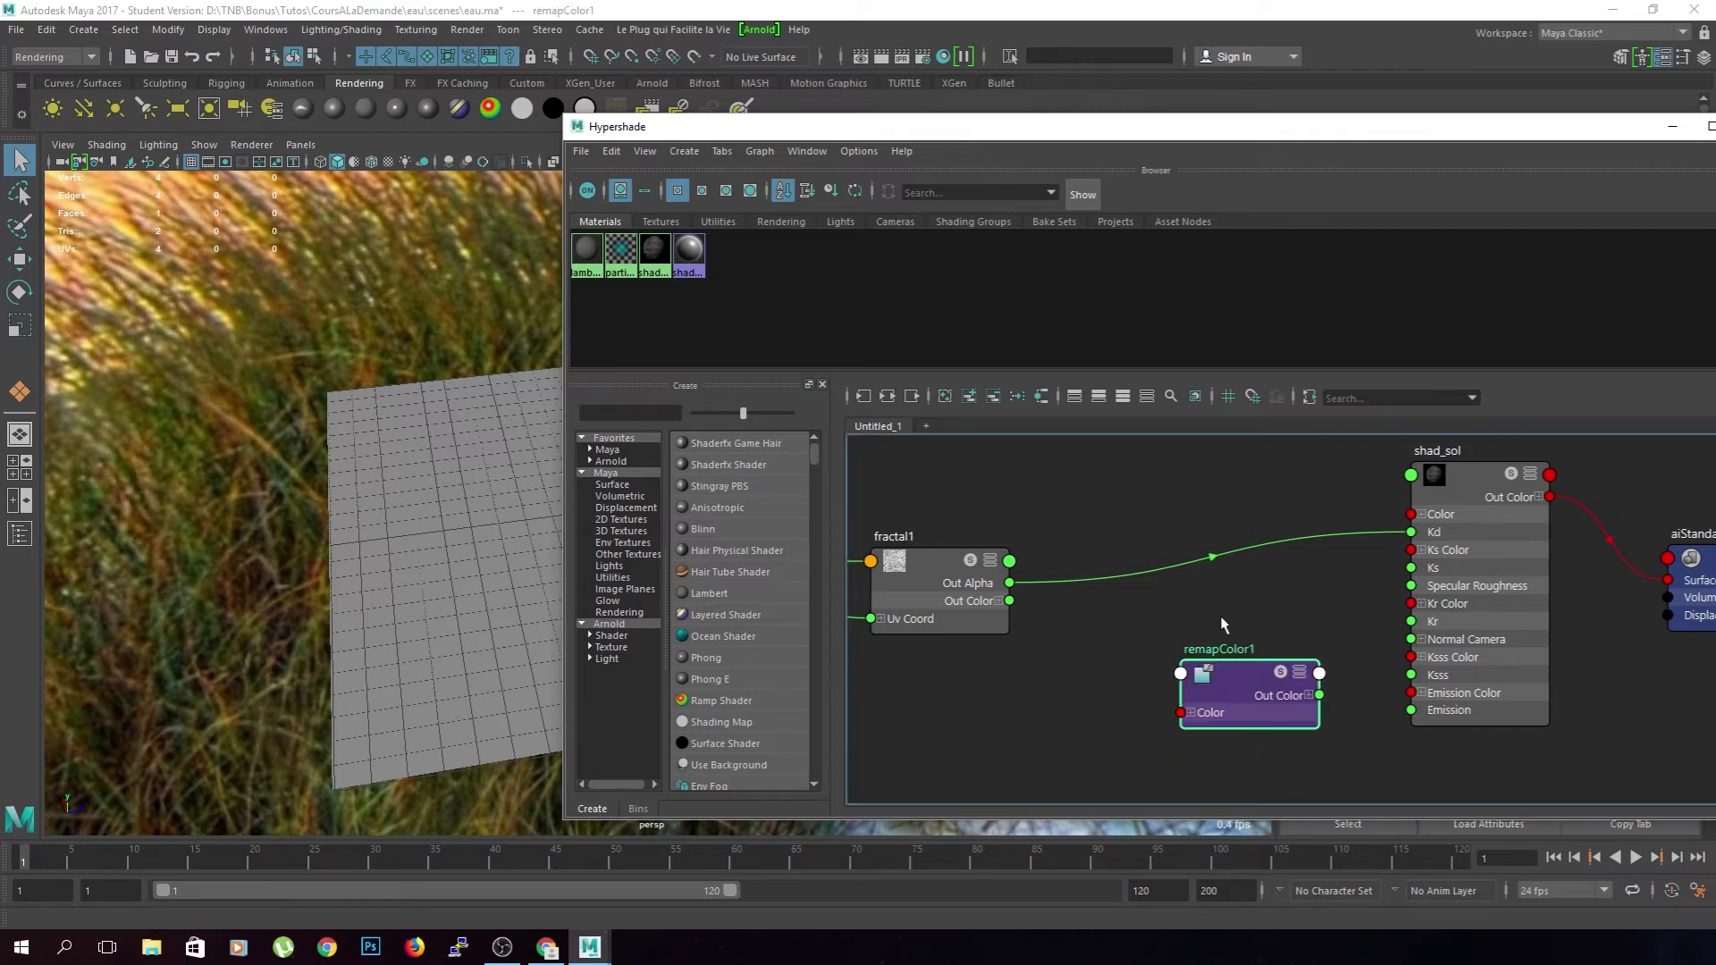
{"action": "left_click", "coordinate": [1190, 713]}
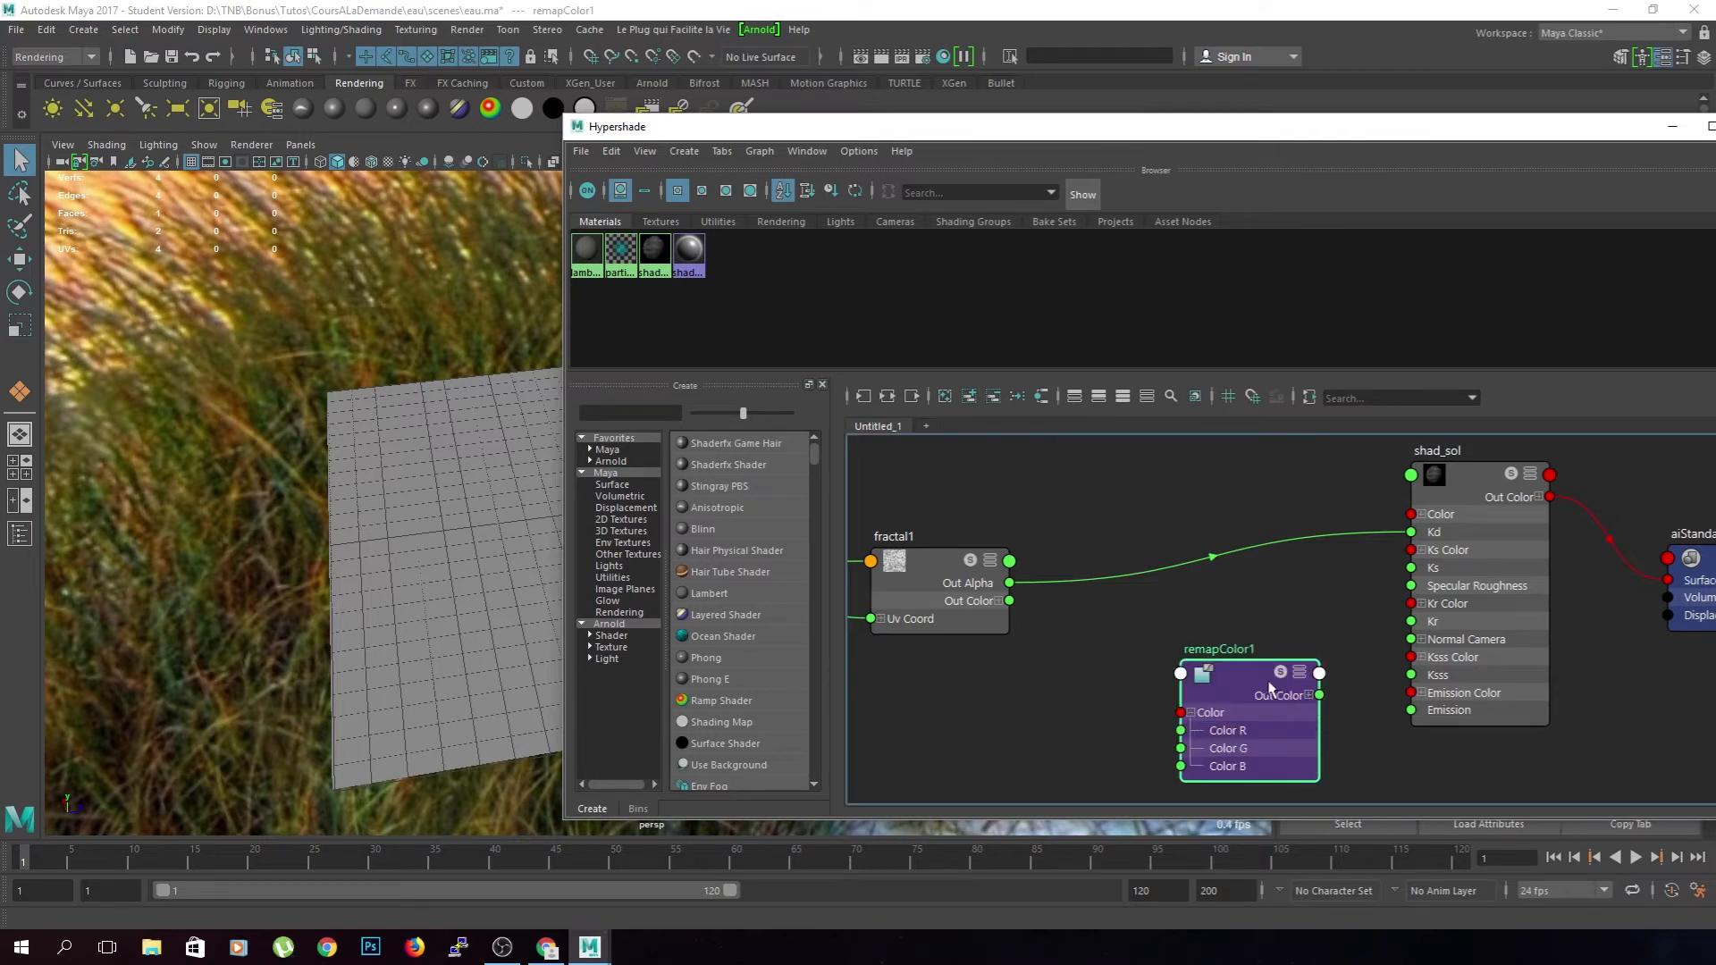
{"action": "key", "text": "Delete"}
- Insert a remapValue node between fractal1 and shad_sol, wiring Out Alpha to Input Value and Out Value to Kd
{"action": "key", "text": "Tab"}
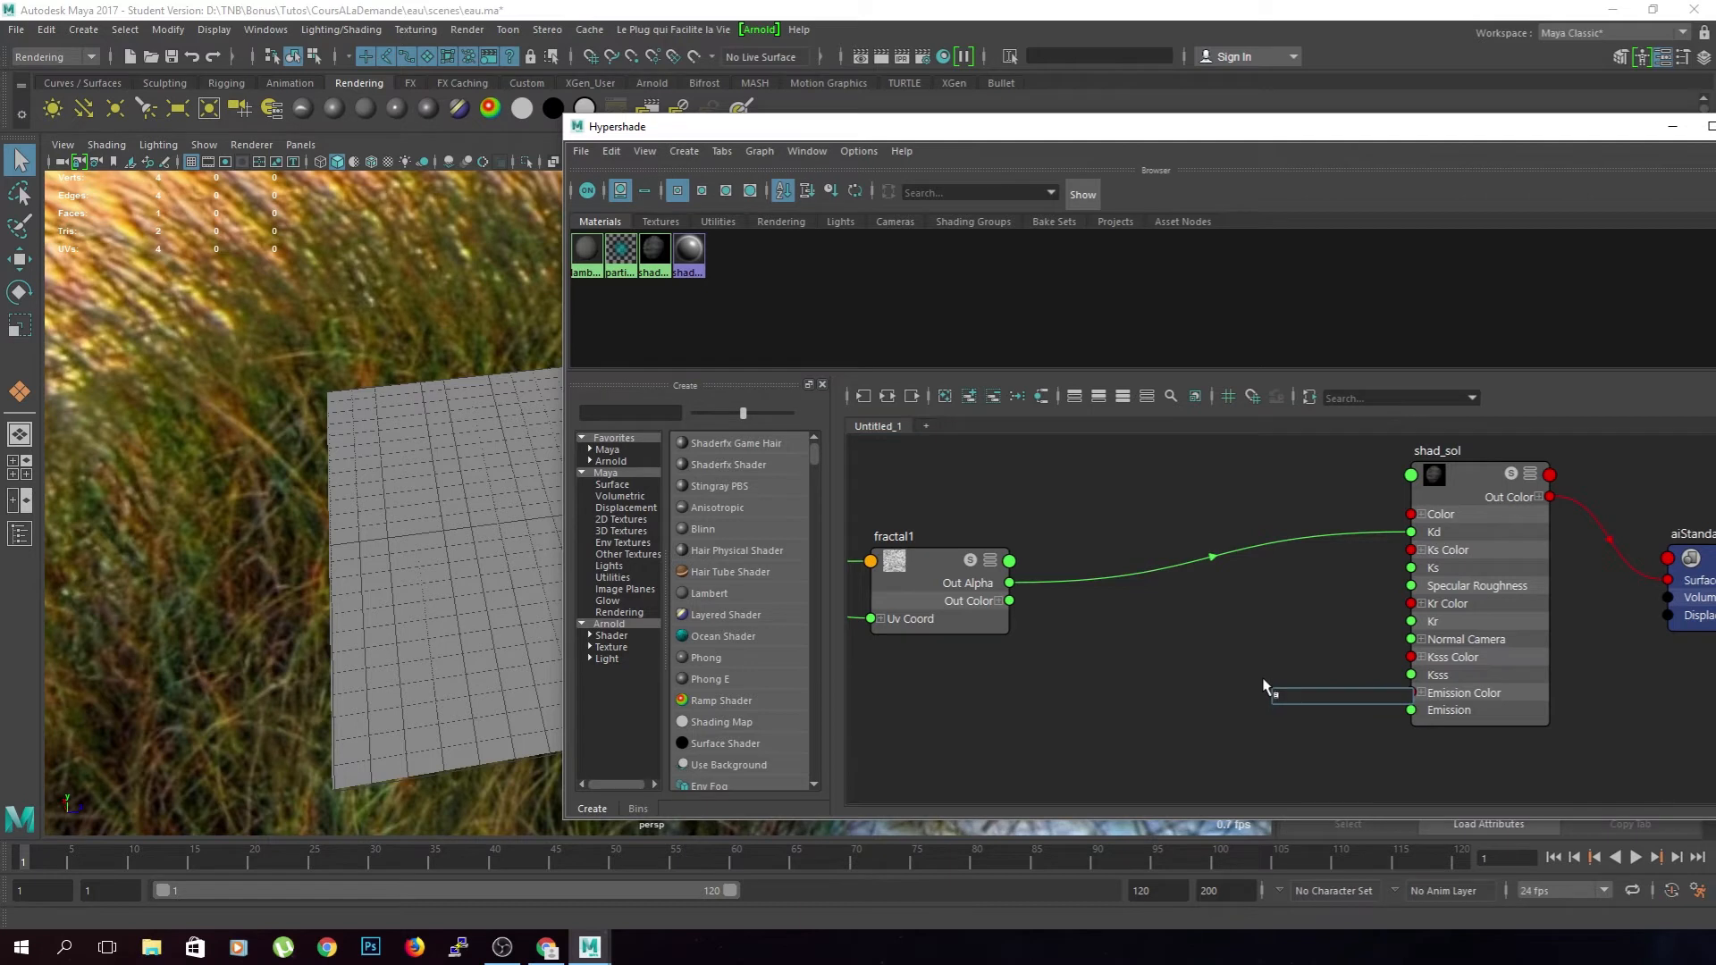
{"action": "type", "text": "rema"}
{"action": "key", "text": "Down"}
{"action": "key", "text": "Down"}
{"action": "key", "text": "Down"}
{"action": "key", "text": "Return"}
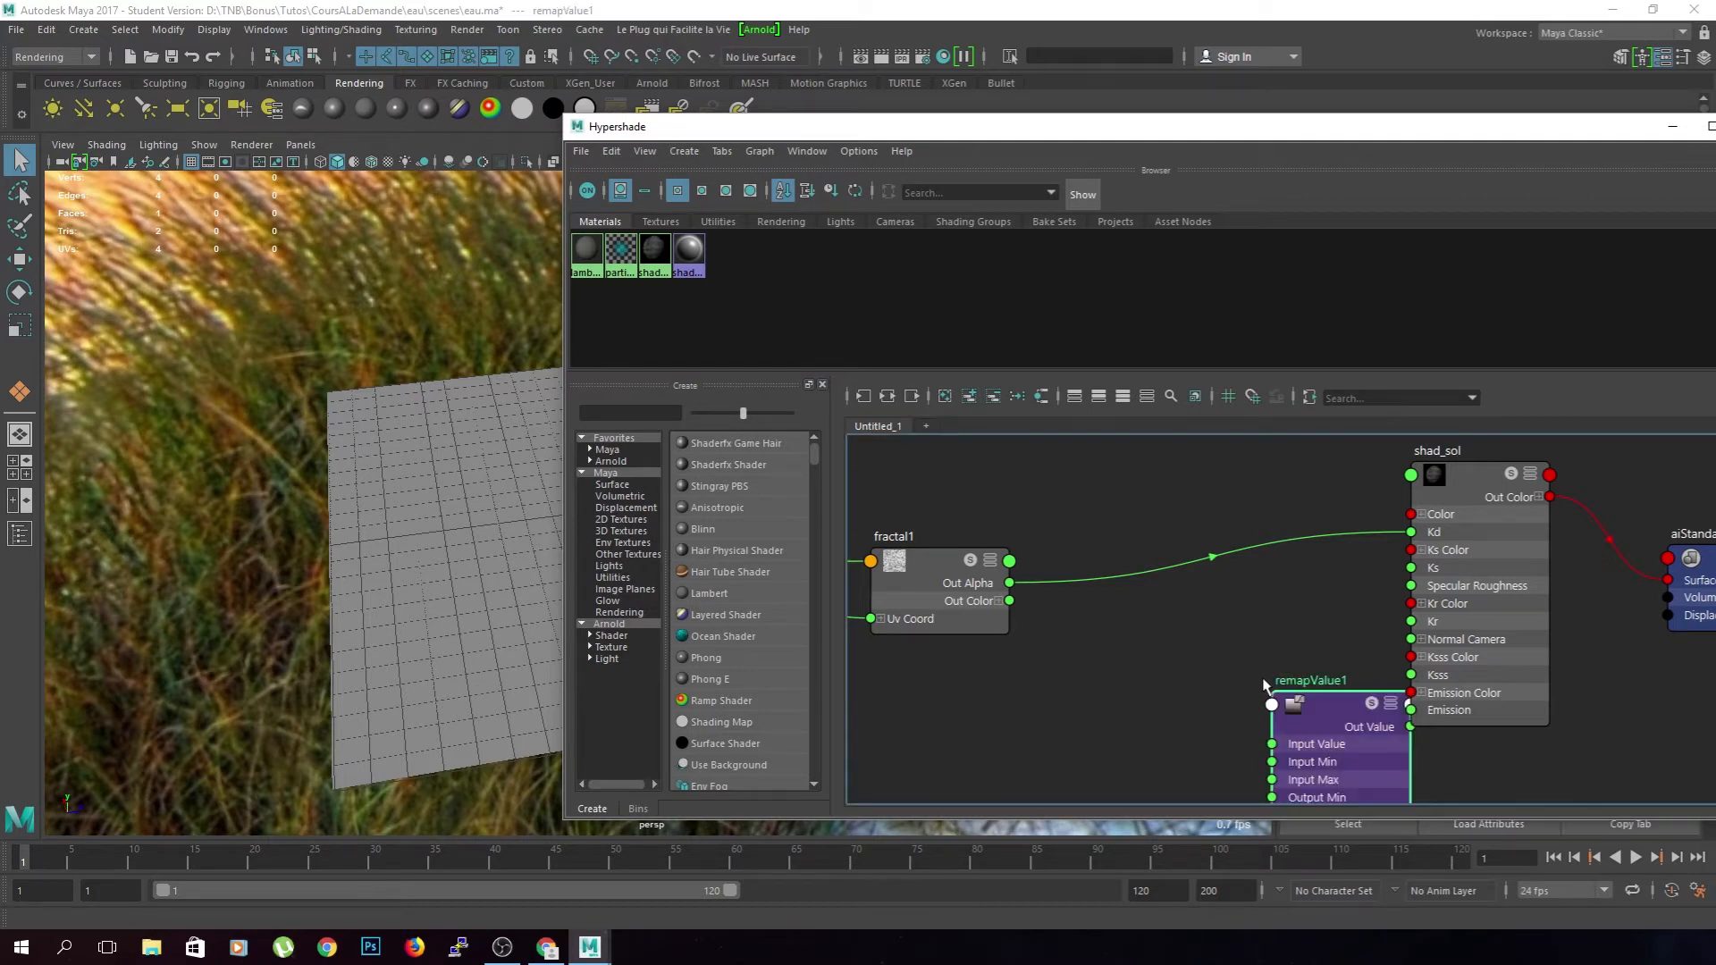
{"action": "left_click_drag", "start_coordinate": [1332, 724], "coordinate": [1162, 648]}
{"action": "left_click_drag", "start_coordinate": [1010, 583], "coordinate": [1137, 668]}
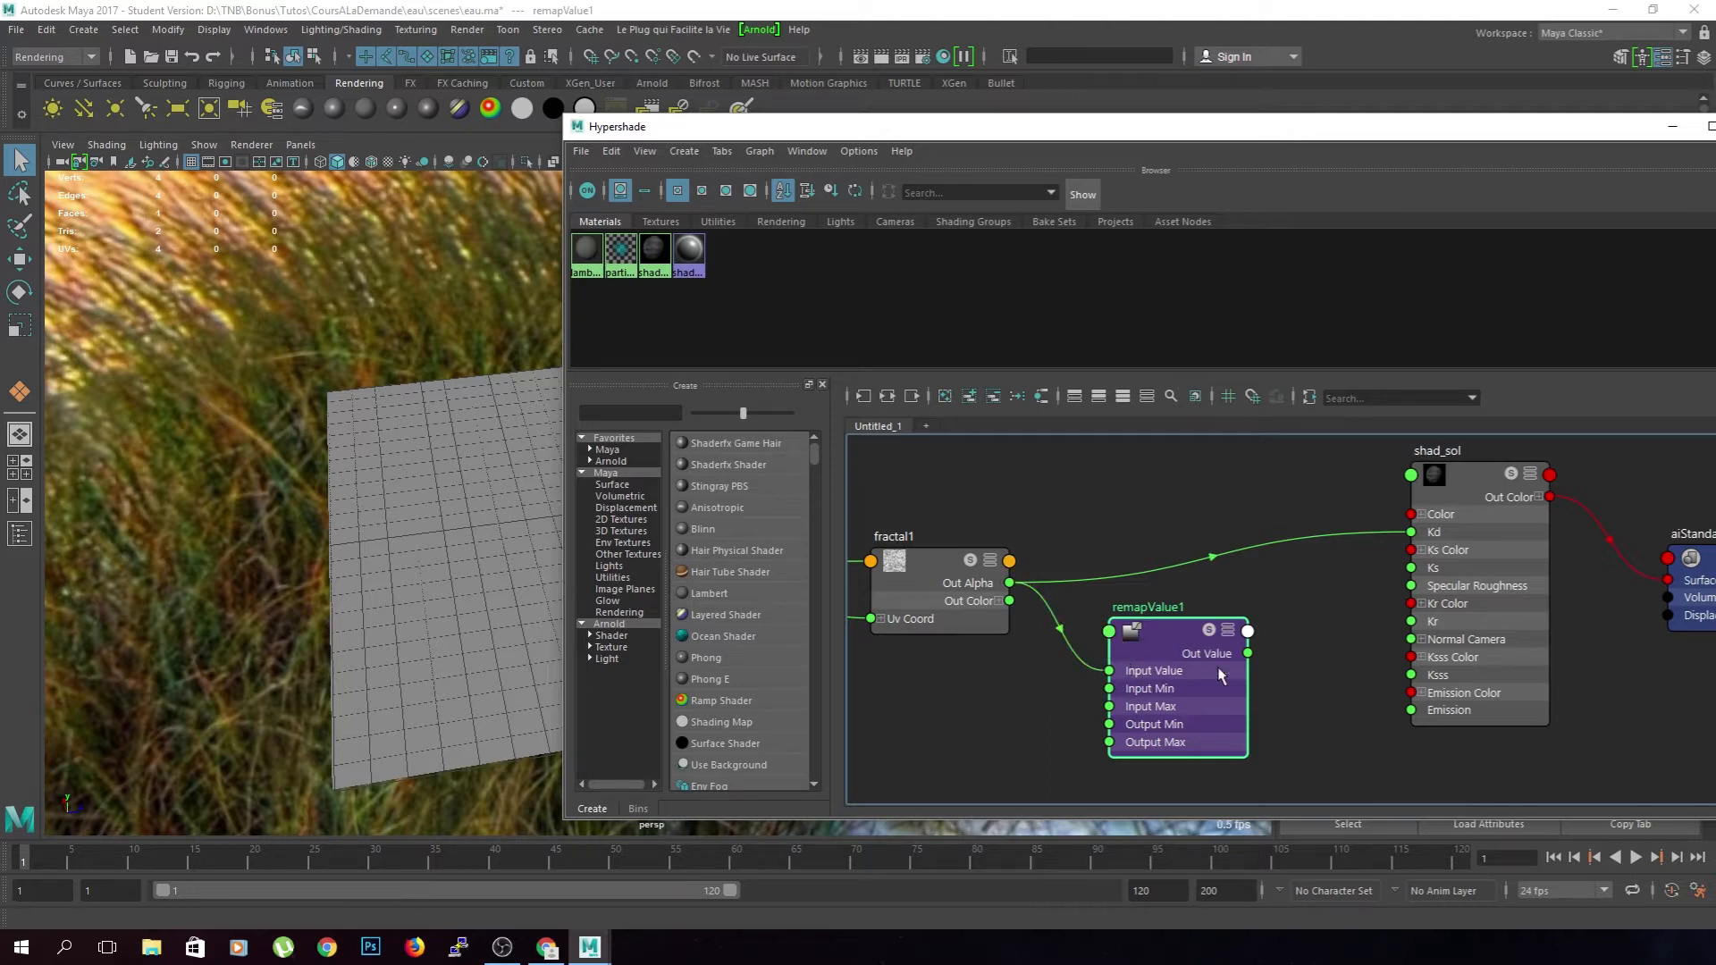
{"action": "left_click_drag", "start_coordinate": [1247, 654], "coordinate": [1411, 532]}
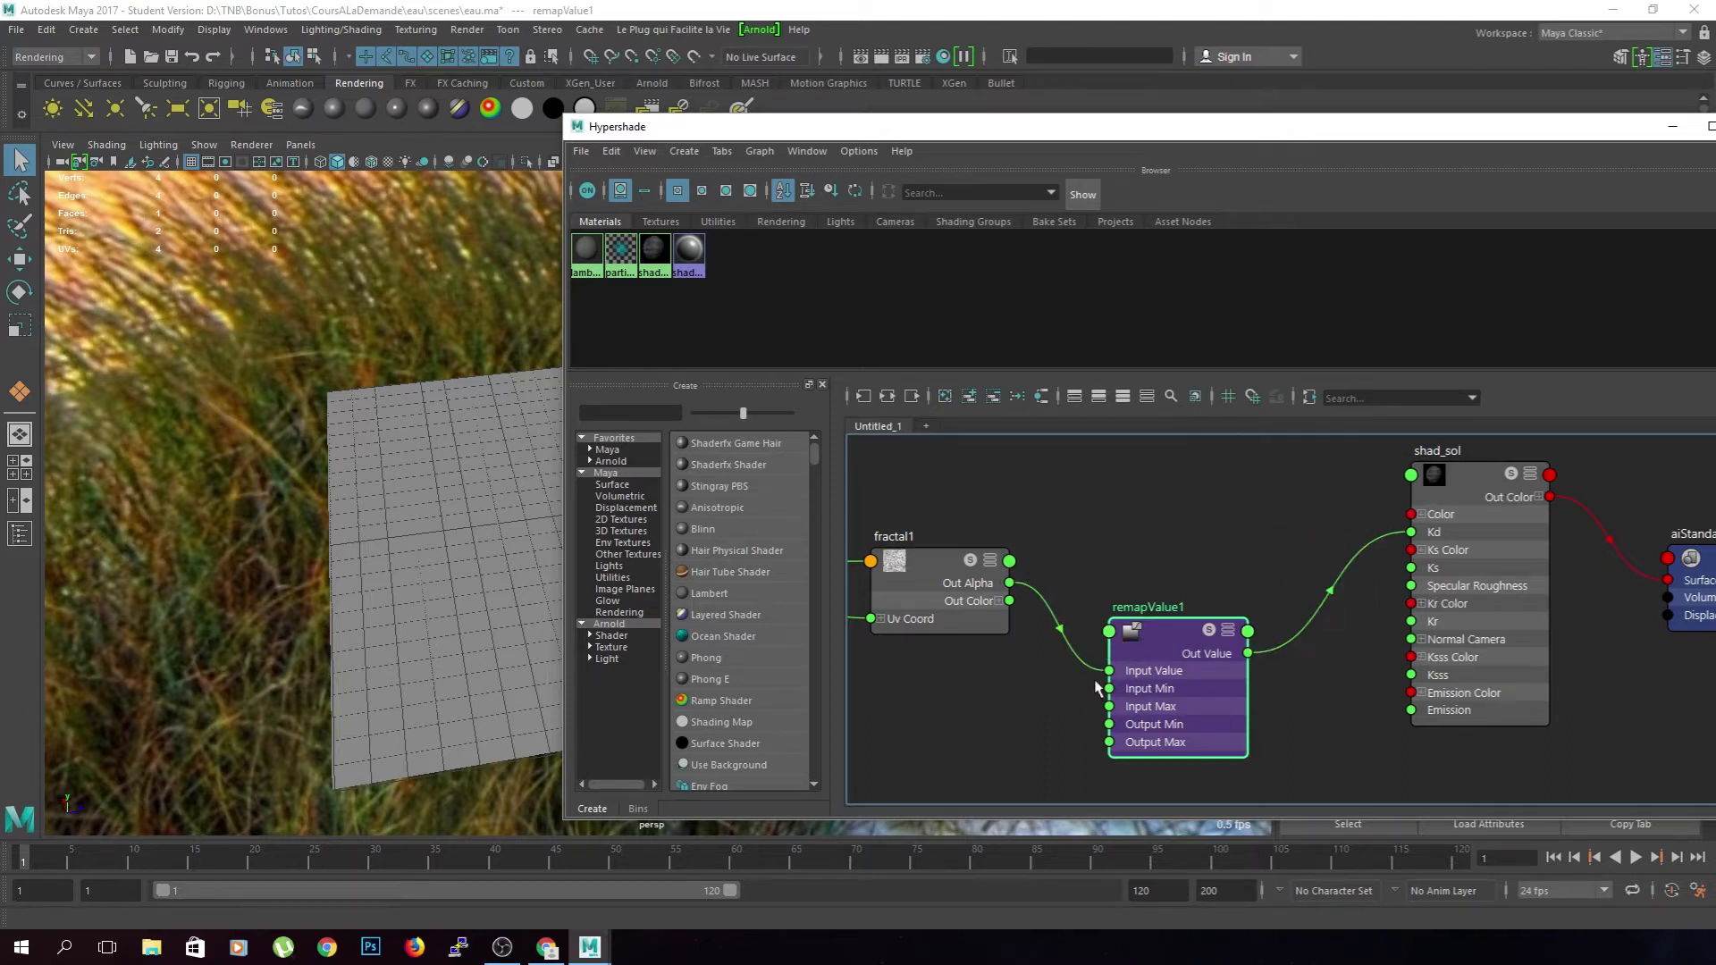
- Flatten the value curve of remapValue1 by raising its start point and lowering its end point to 0.700
{"action": "left_click_drag", "start_coordinate": [1230, 140], "coordinate": [647, 141]}
{"action": "left_click", "coordinate": [1399, 177]}
{"action": "left_click", "coordinate": [1323, 176]}
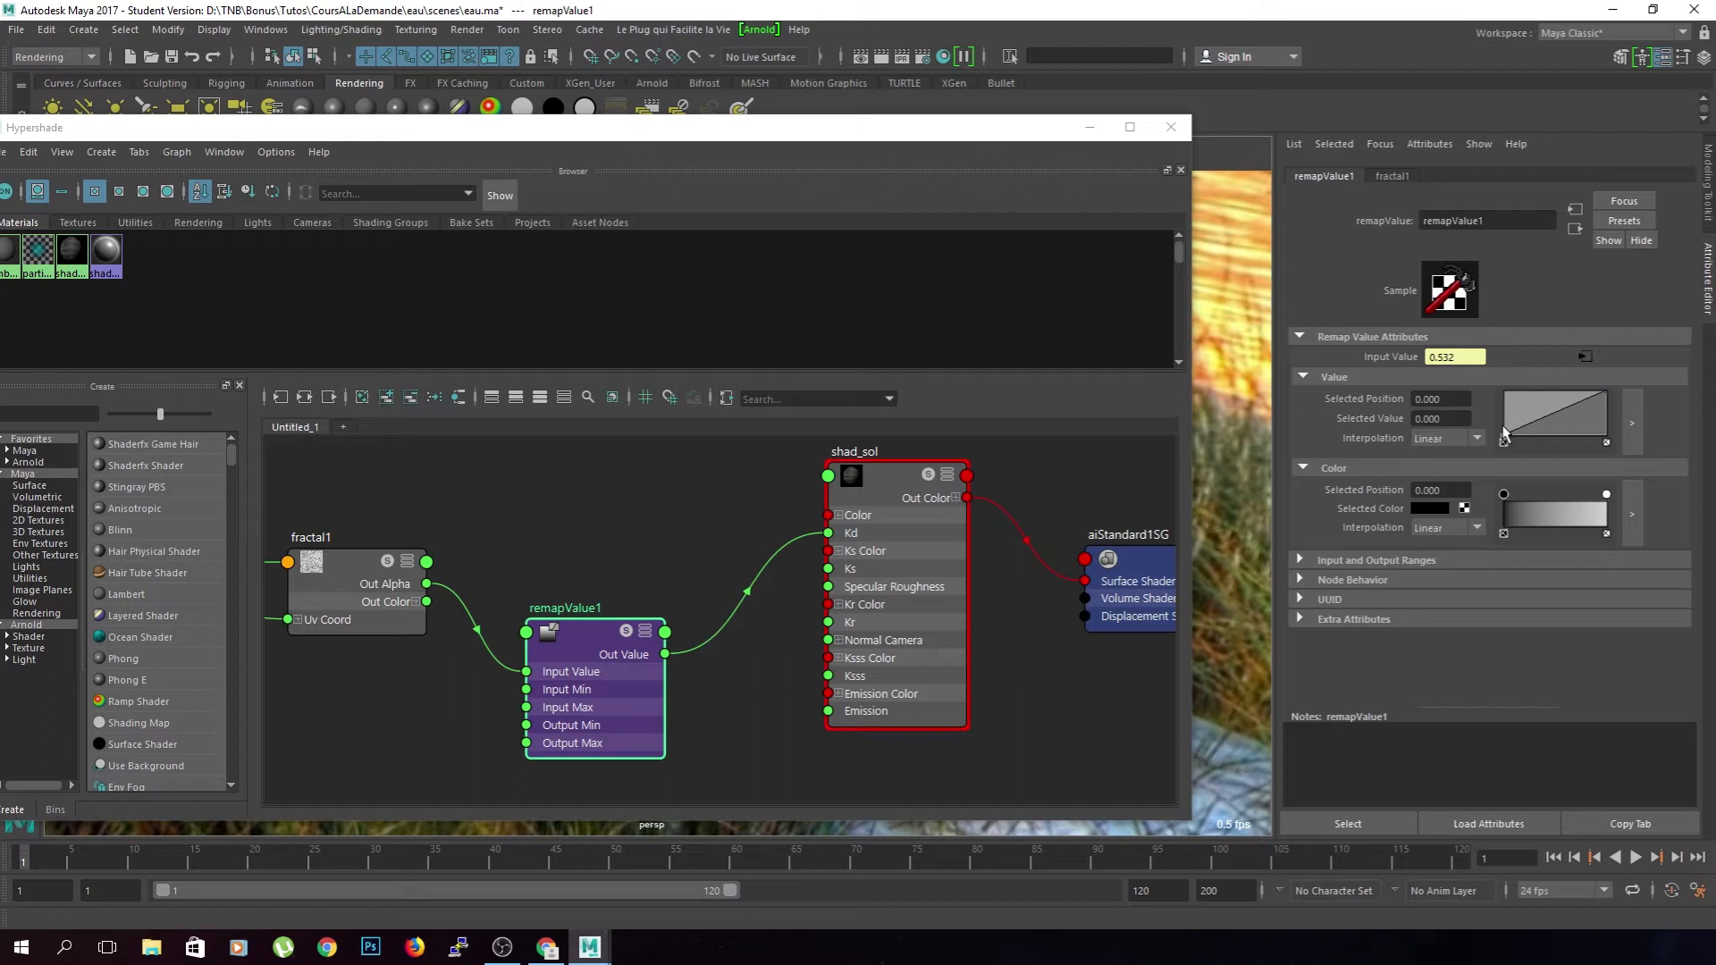
{"action": "left_click_drag", "start_coordinate": [1504, 440], "coordinate": [1503, 413]}
{"action": "left_click_drag", "start_coordinate": [1605, 393], "coordinate": [1635, 411]}
- Uncover the viewport, select the ground plane and display it shaded with texture maps
{"action": "left_click_drag", "start_coordinate": [774, 126], "coordinate": [0, 118]}
{"action": "left_click", "coordinate": [412, 518]}
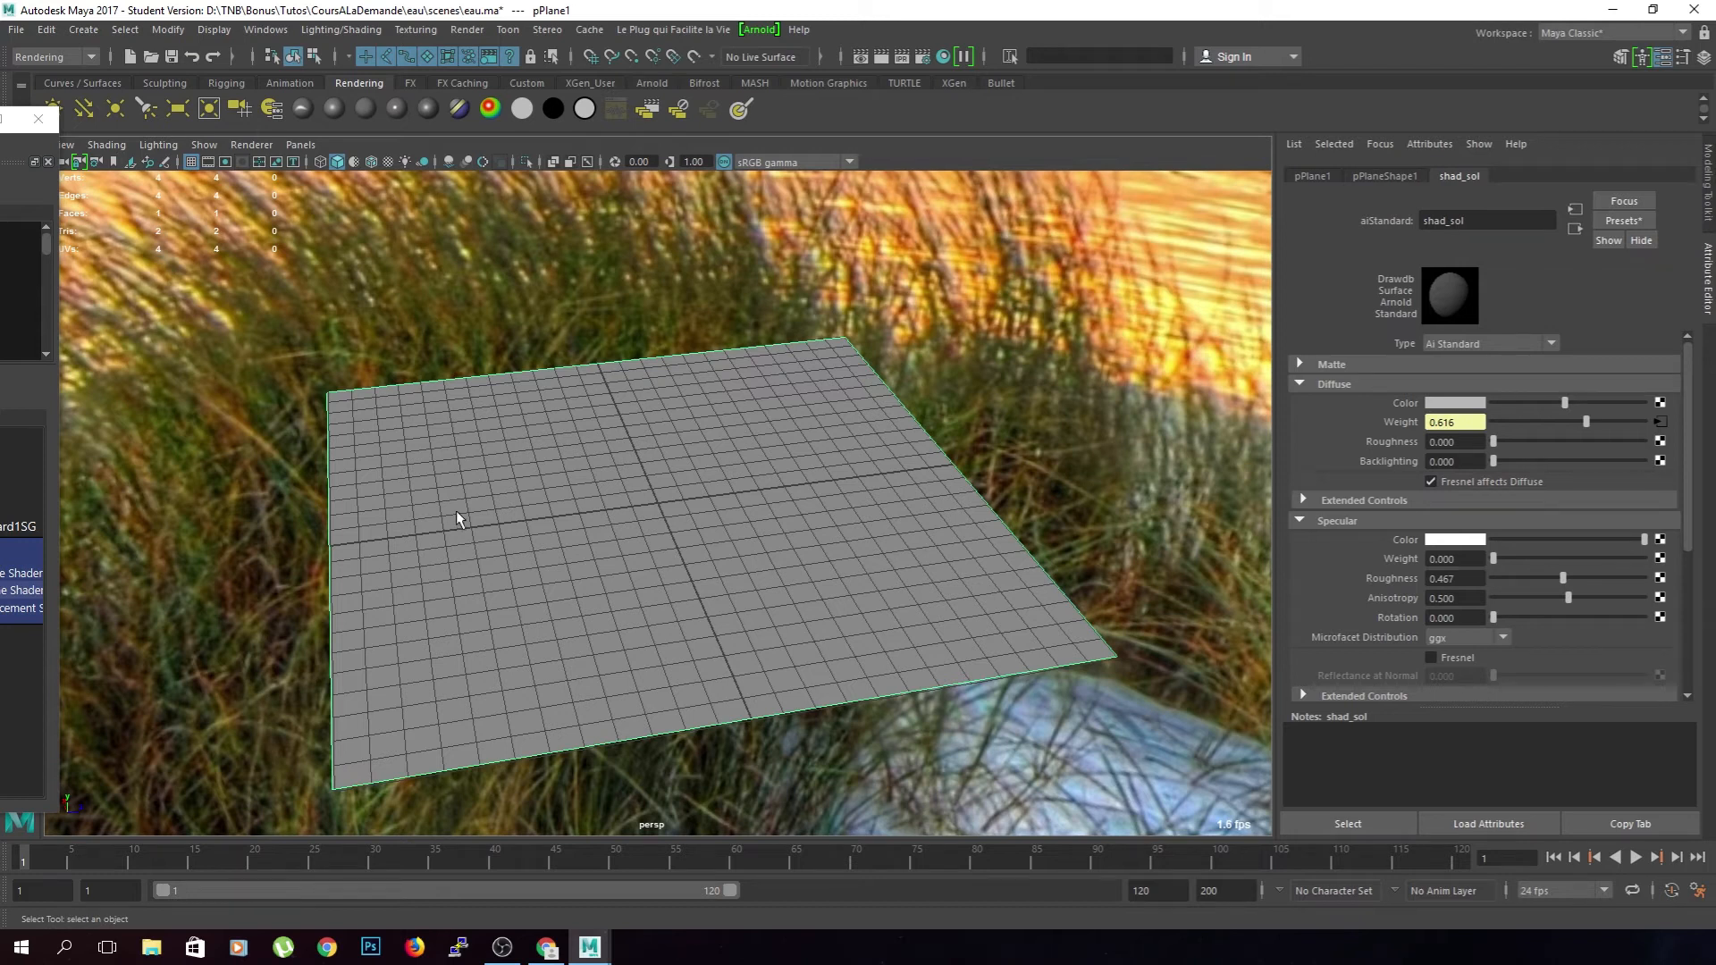
{"action": "key", "text": "6"}
{"action": "scroll", "coordinate": [474, 483], "scroll_direction": "up", "scroll_amount": 4}
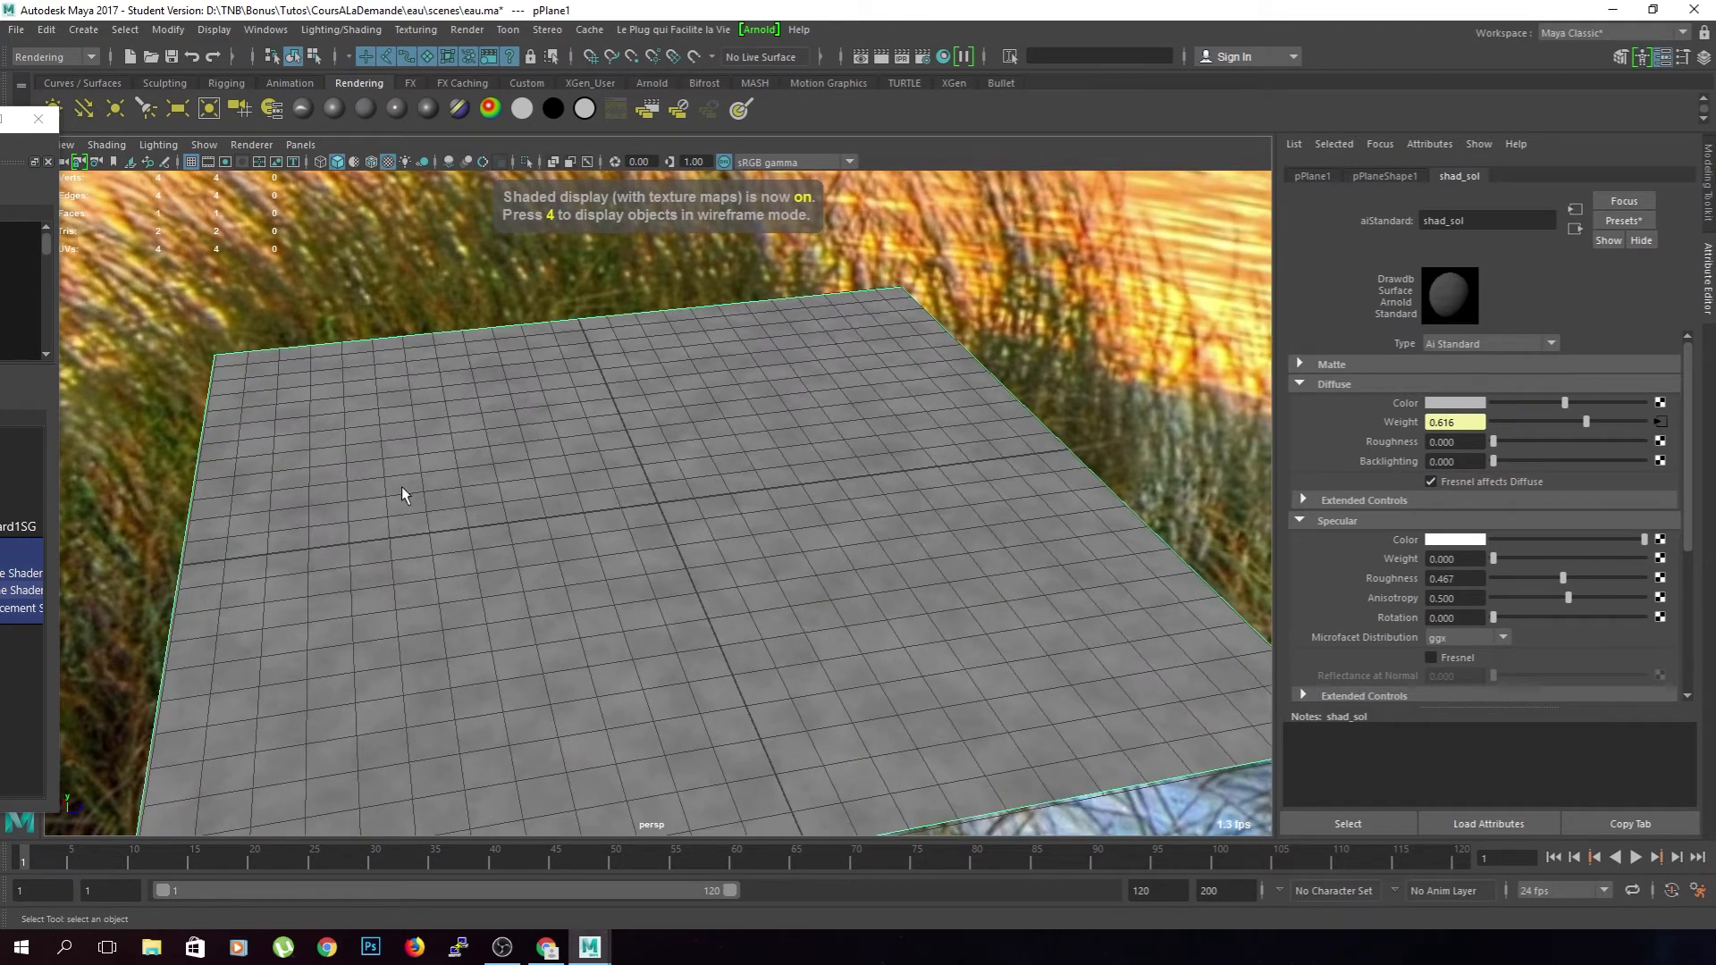
- With remapValue1 soloed, raise its value curve's end point to the maximum and set the start point's value to 0.280
{"action": "left_click", "coordinate": [0, 536]}
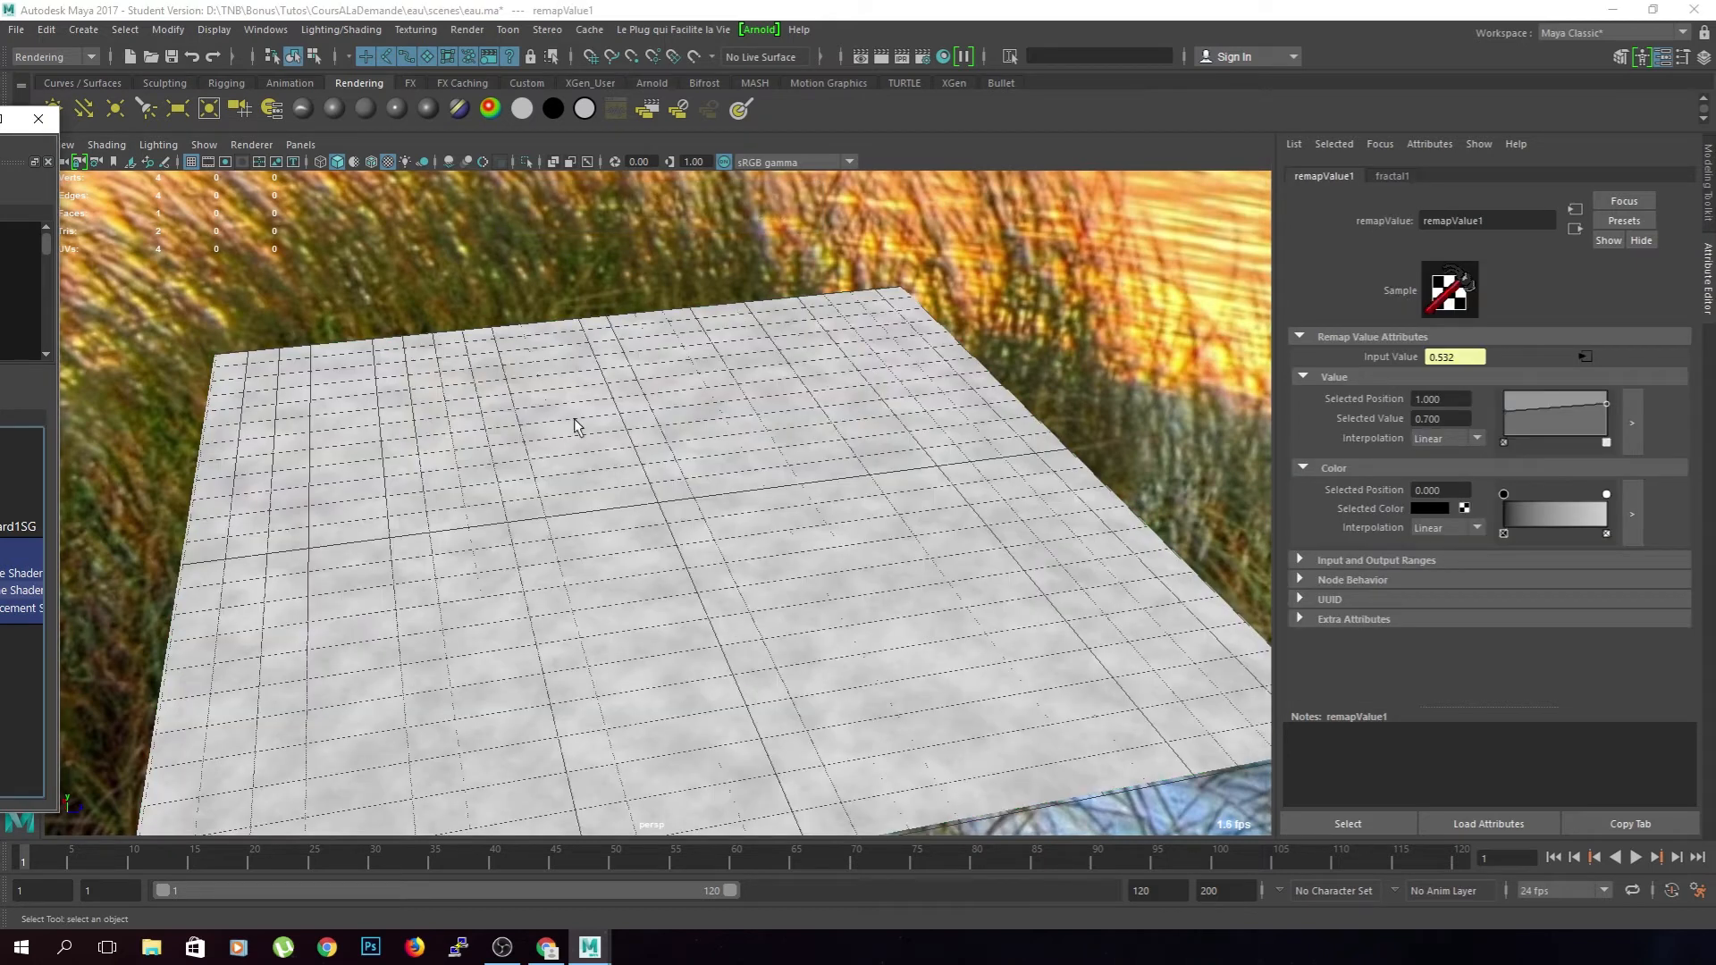
{"action": "left_click_drag", "start_coordinate": [1606, 403], "coordinate": [1605, 392]}
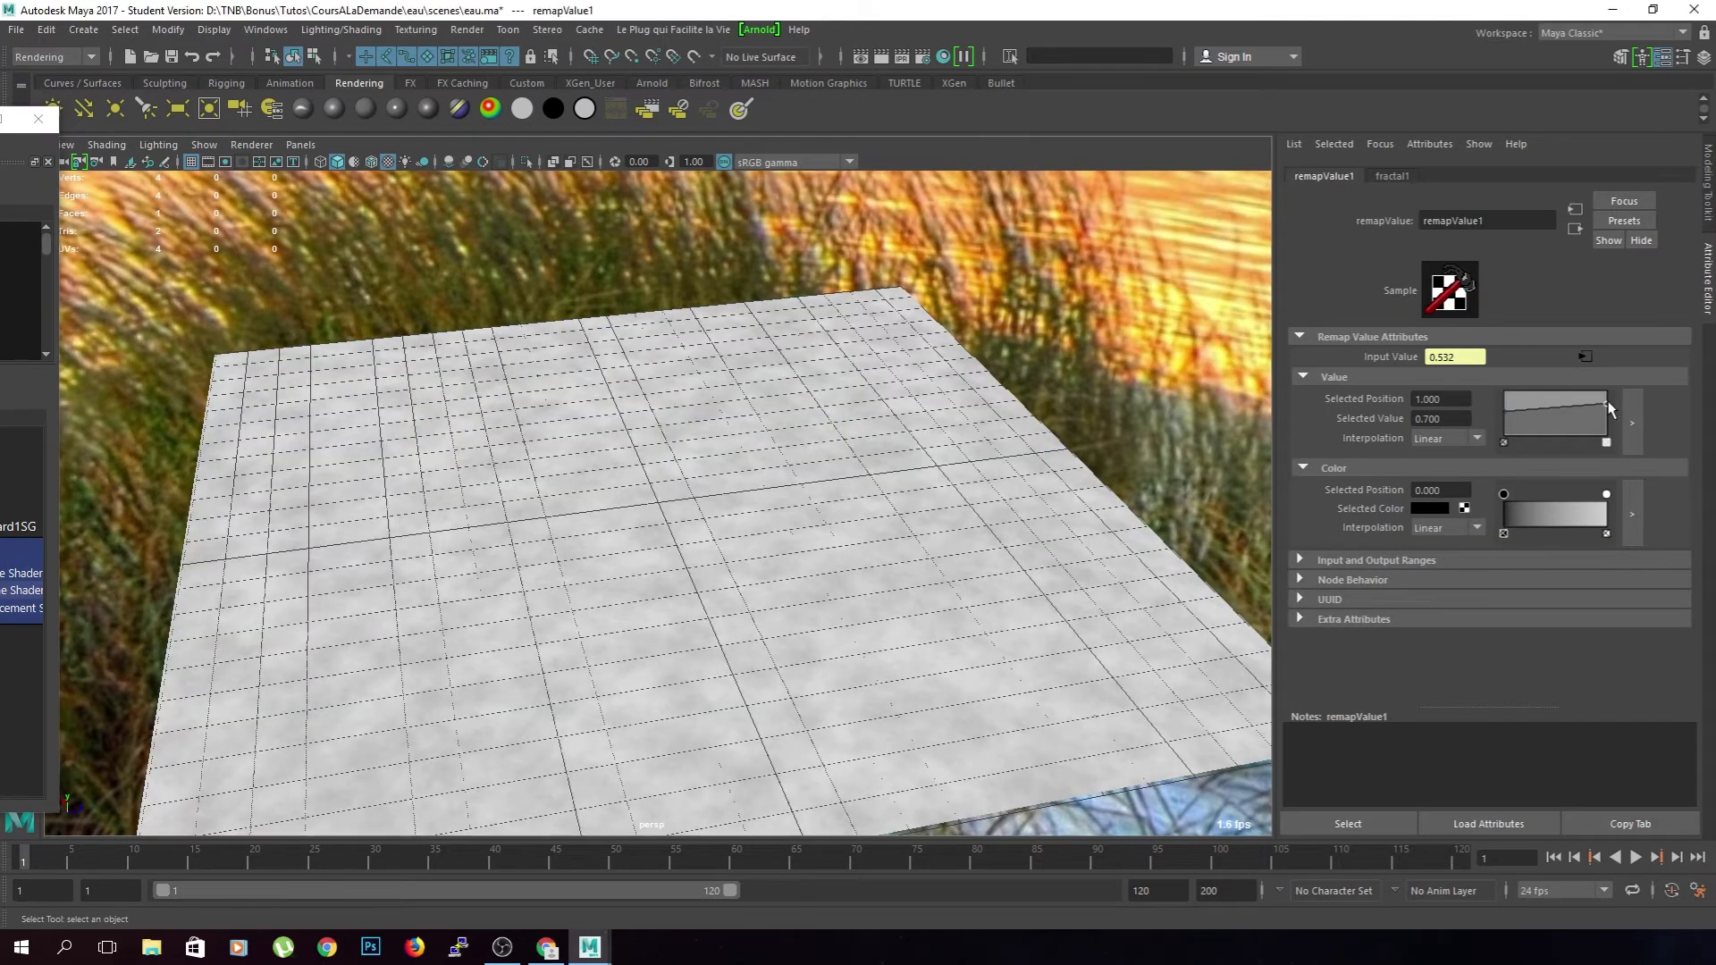
{"action": "left_click_drag", "start_coordinate": [1504, 440], "coordinate": [1500, 423]}
- Bring the Hypershade back into view and clear the solo preview of remapValue1 using shad_sol's solo toggle
{"action": "left_click_drag", "start_coordinate": [2, 127], "coordinate": [230, 153]}
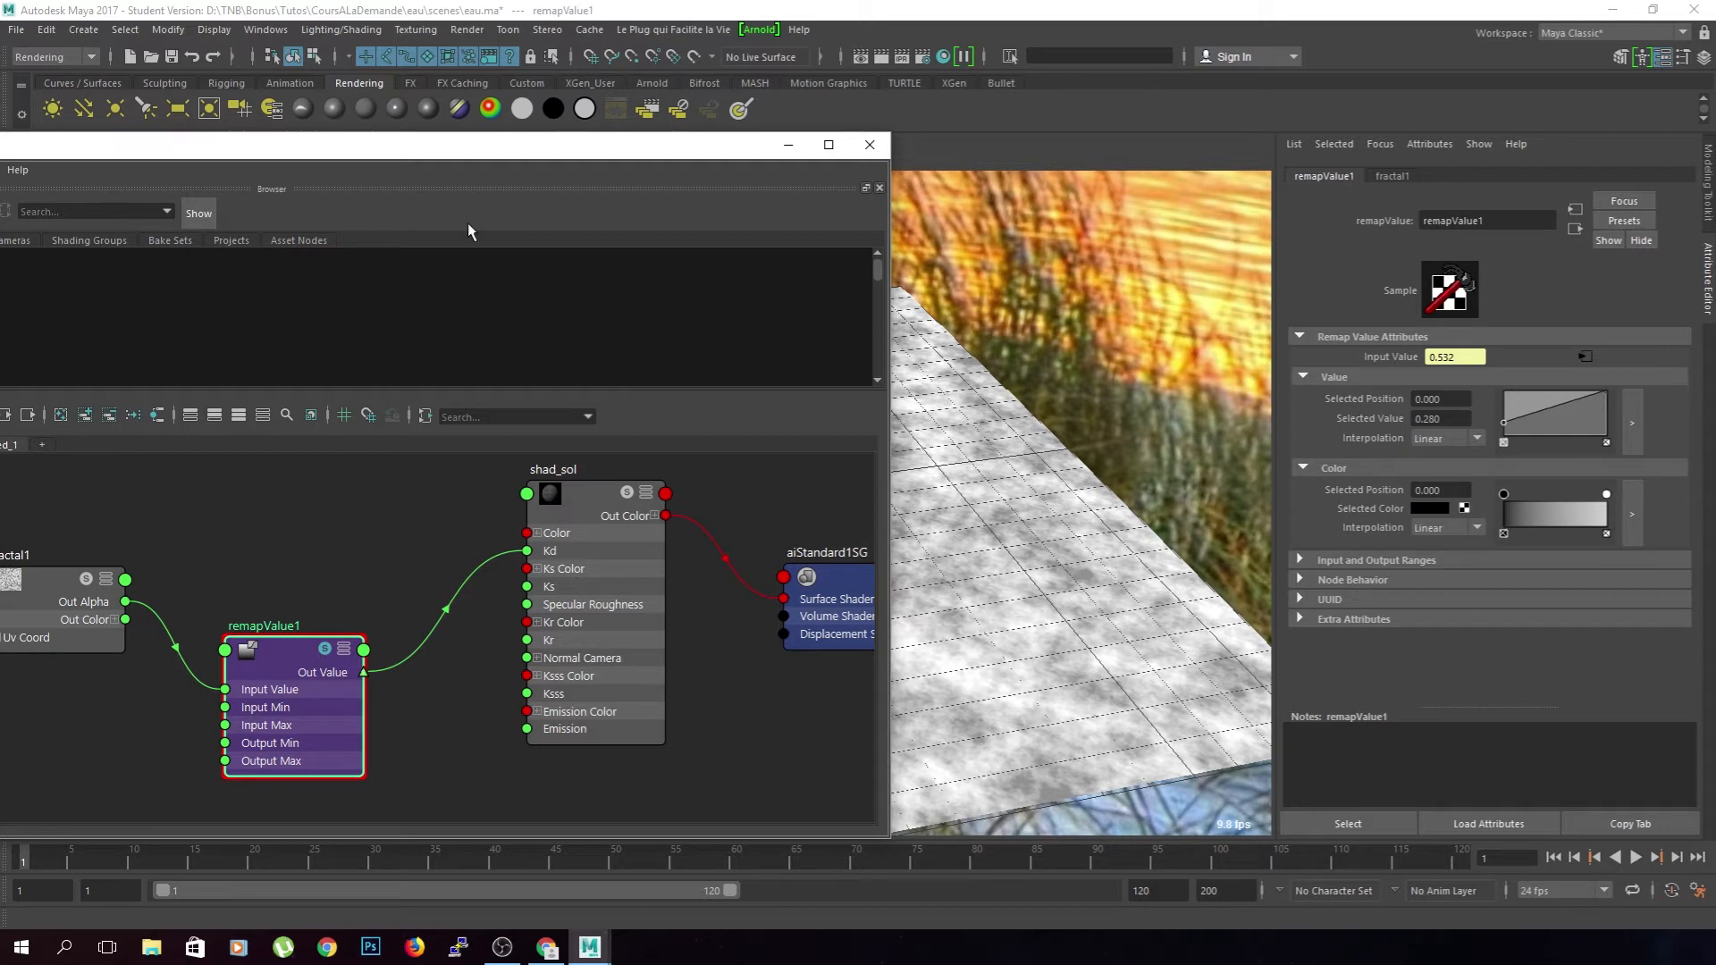
{"action": "left_click_drag", "start_coordinate": [520, 153], "coordinate": [460, 199]}
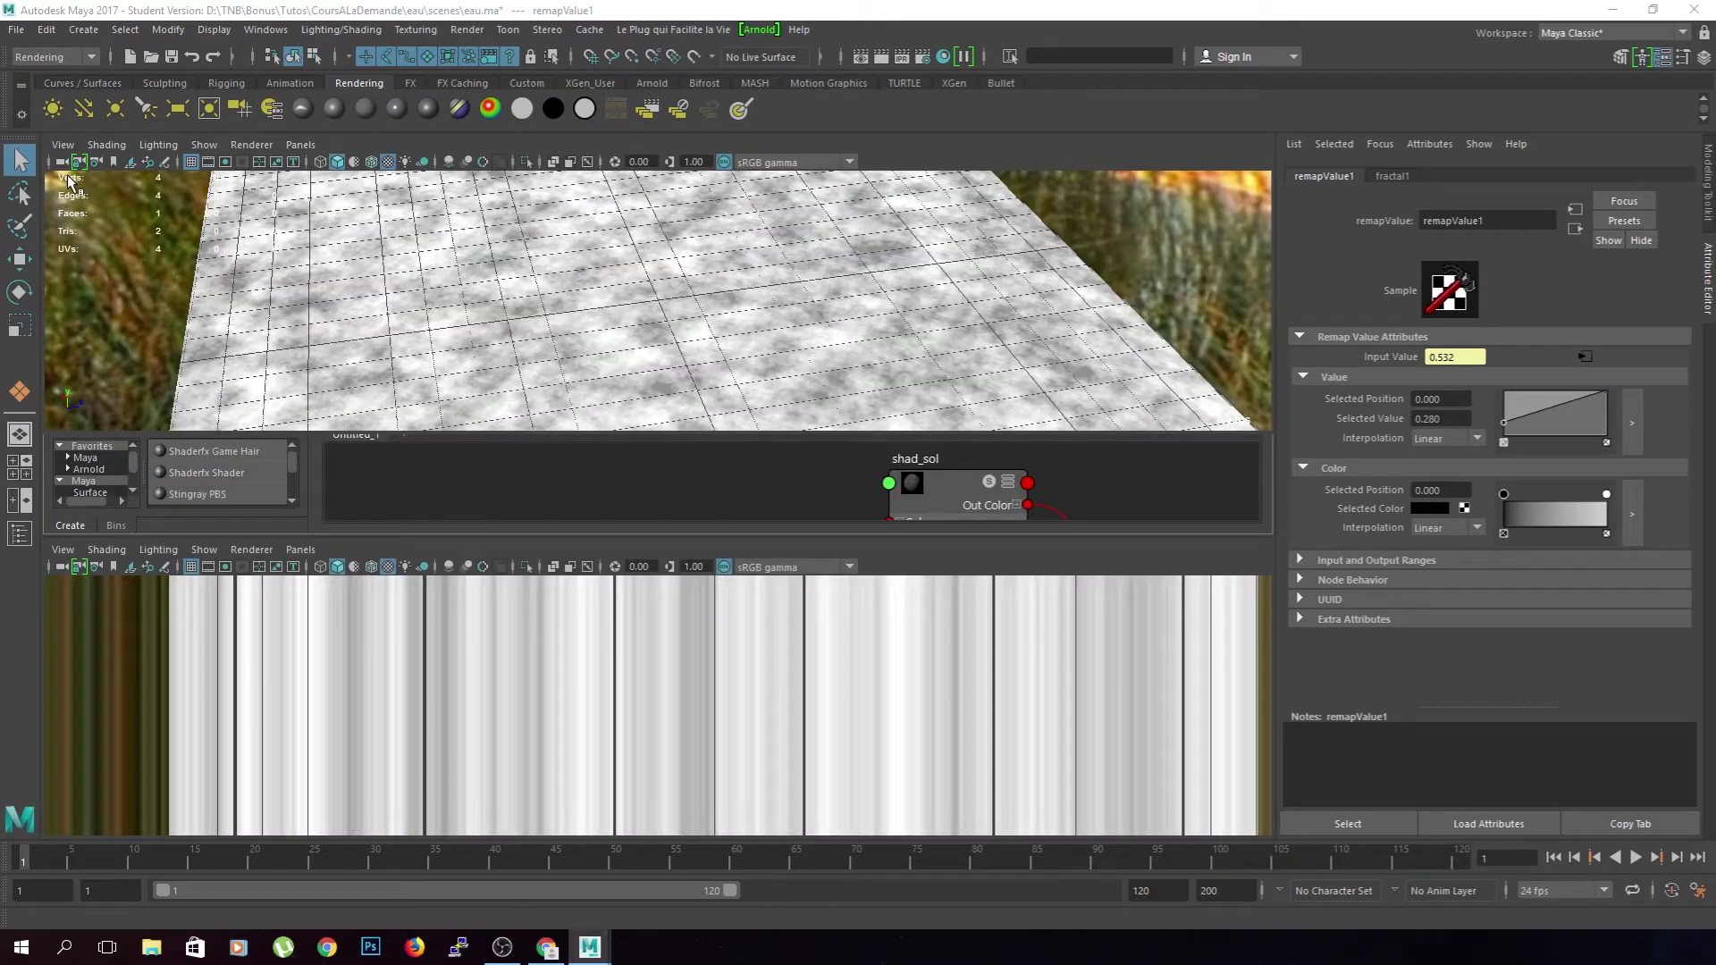
{"action": "left_click_drag", "start_coordinate": [70, 182], "coordinate": [75, 151]}
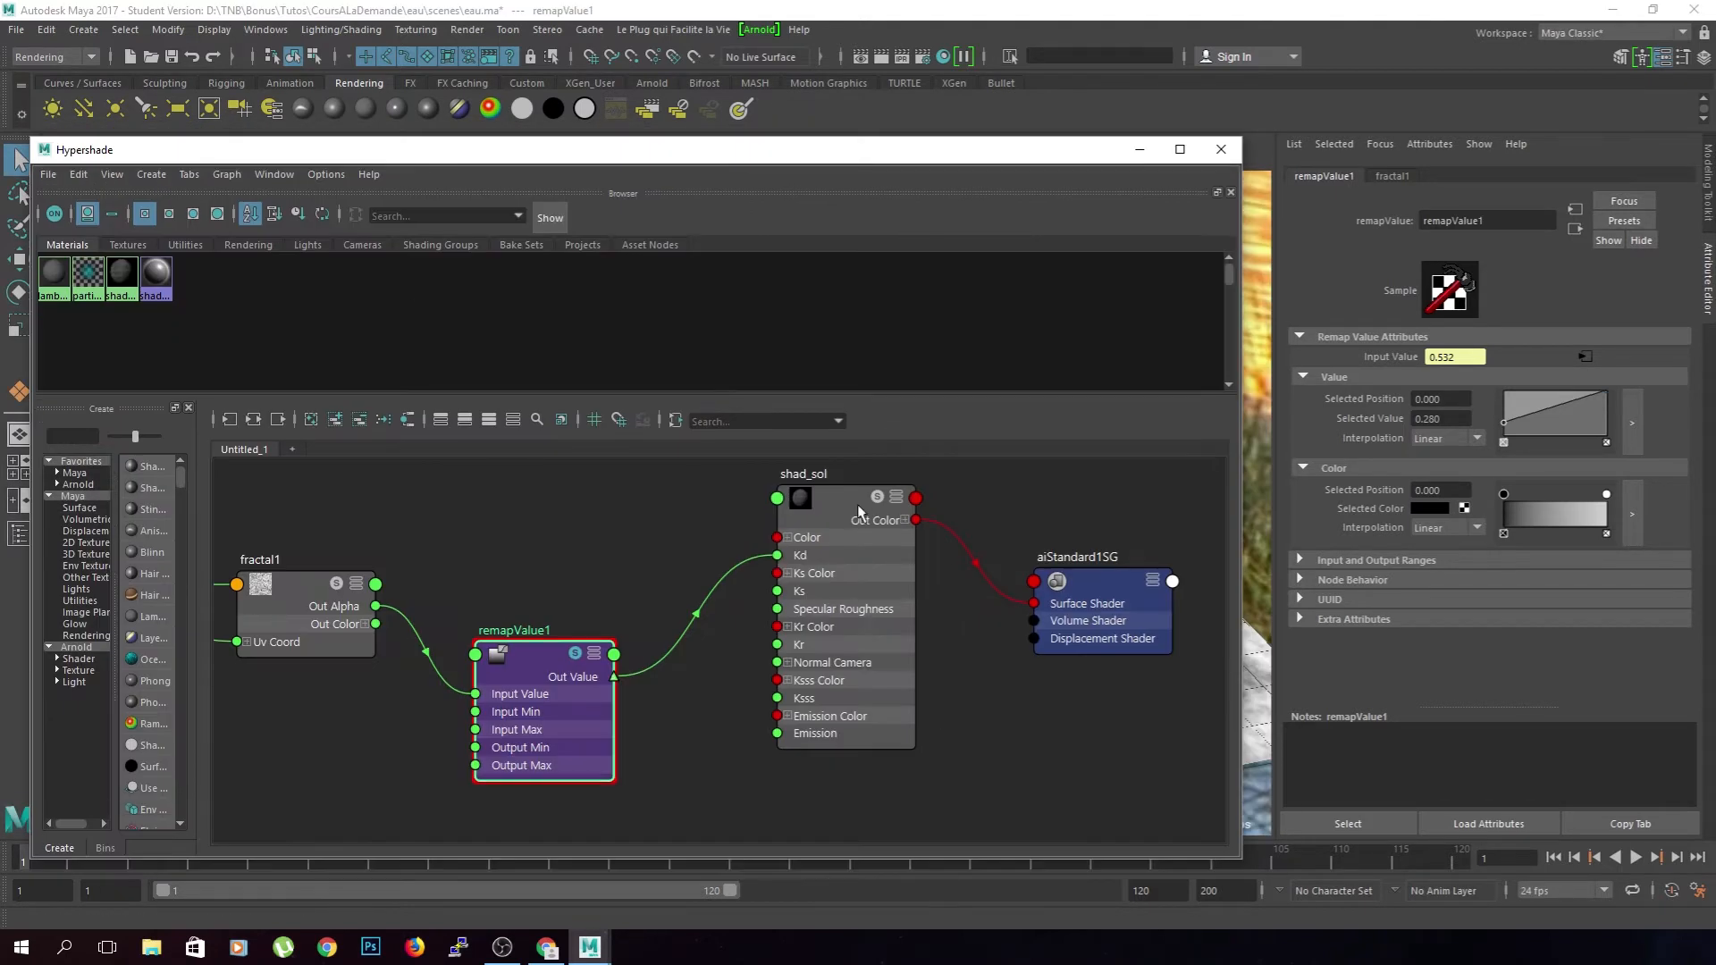
{"action": "left_click", "coordinate": [877, 496]}
{"action": "left_click", "coordinate": [876, 499]}
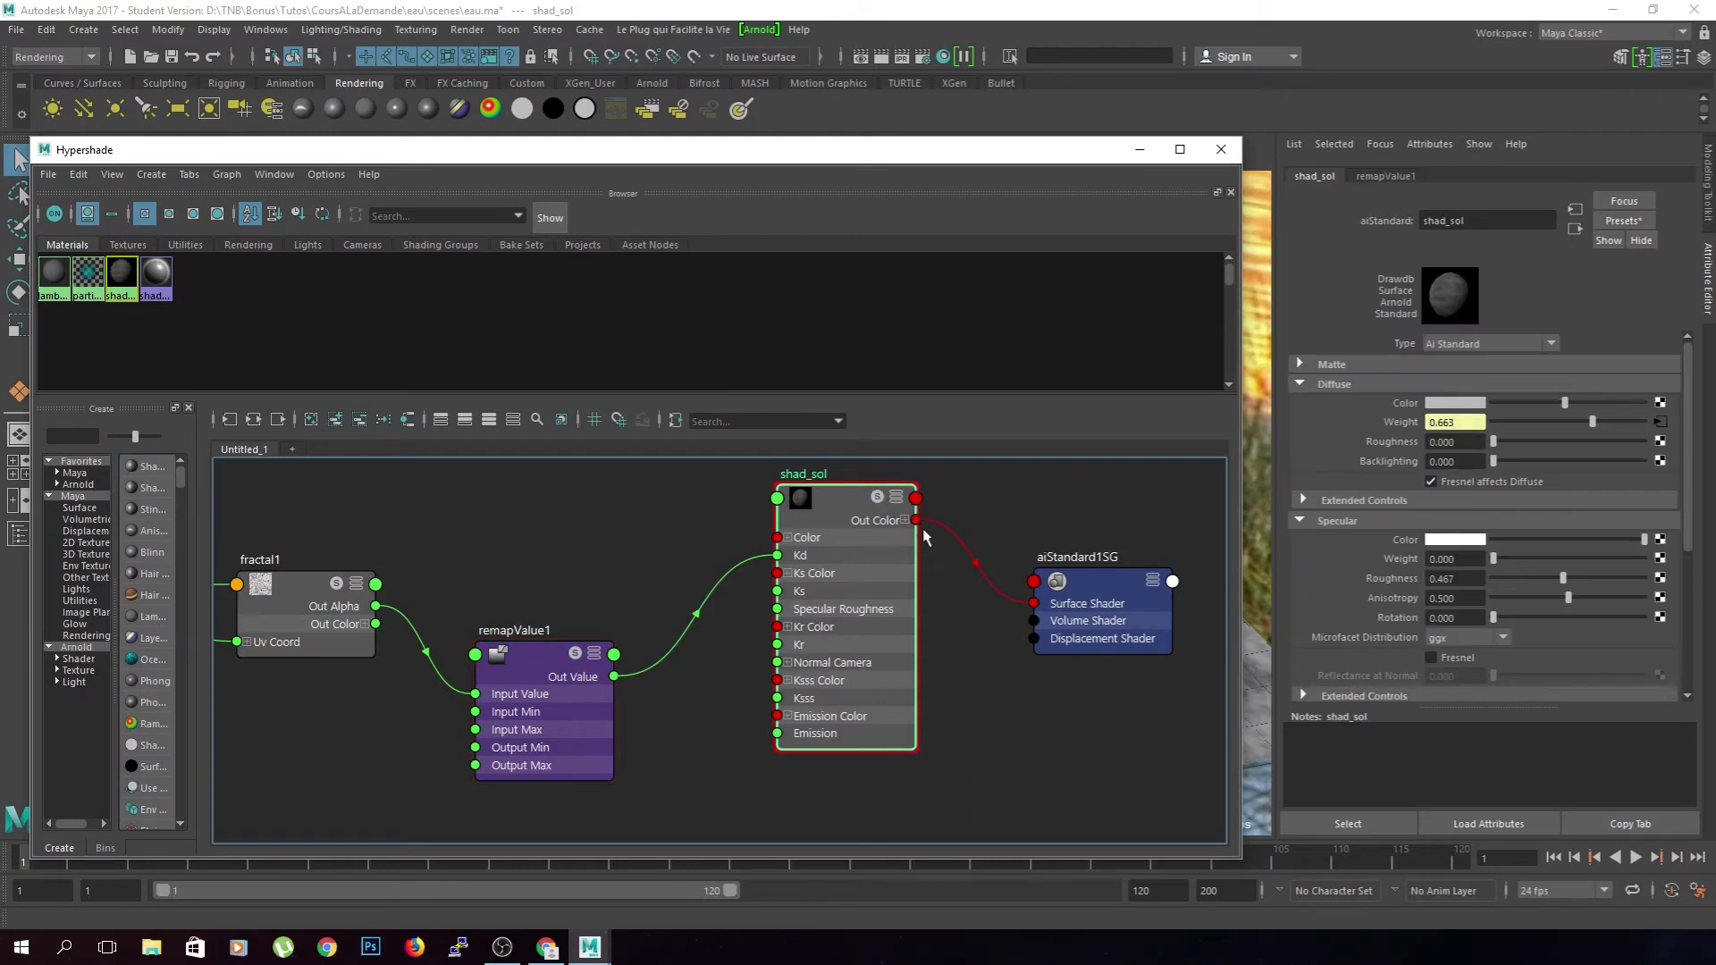
- Set the end point of the remapValue1 value curve to 0.600 and uncover the ground plane in the viewport
{"action": "left_click", "coordinate": [539, 669]}
{"action": "left_click", "coordinate": [1605, 410]}
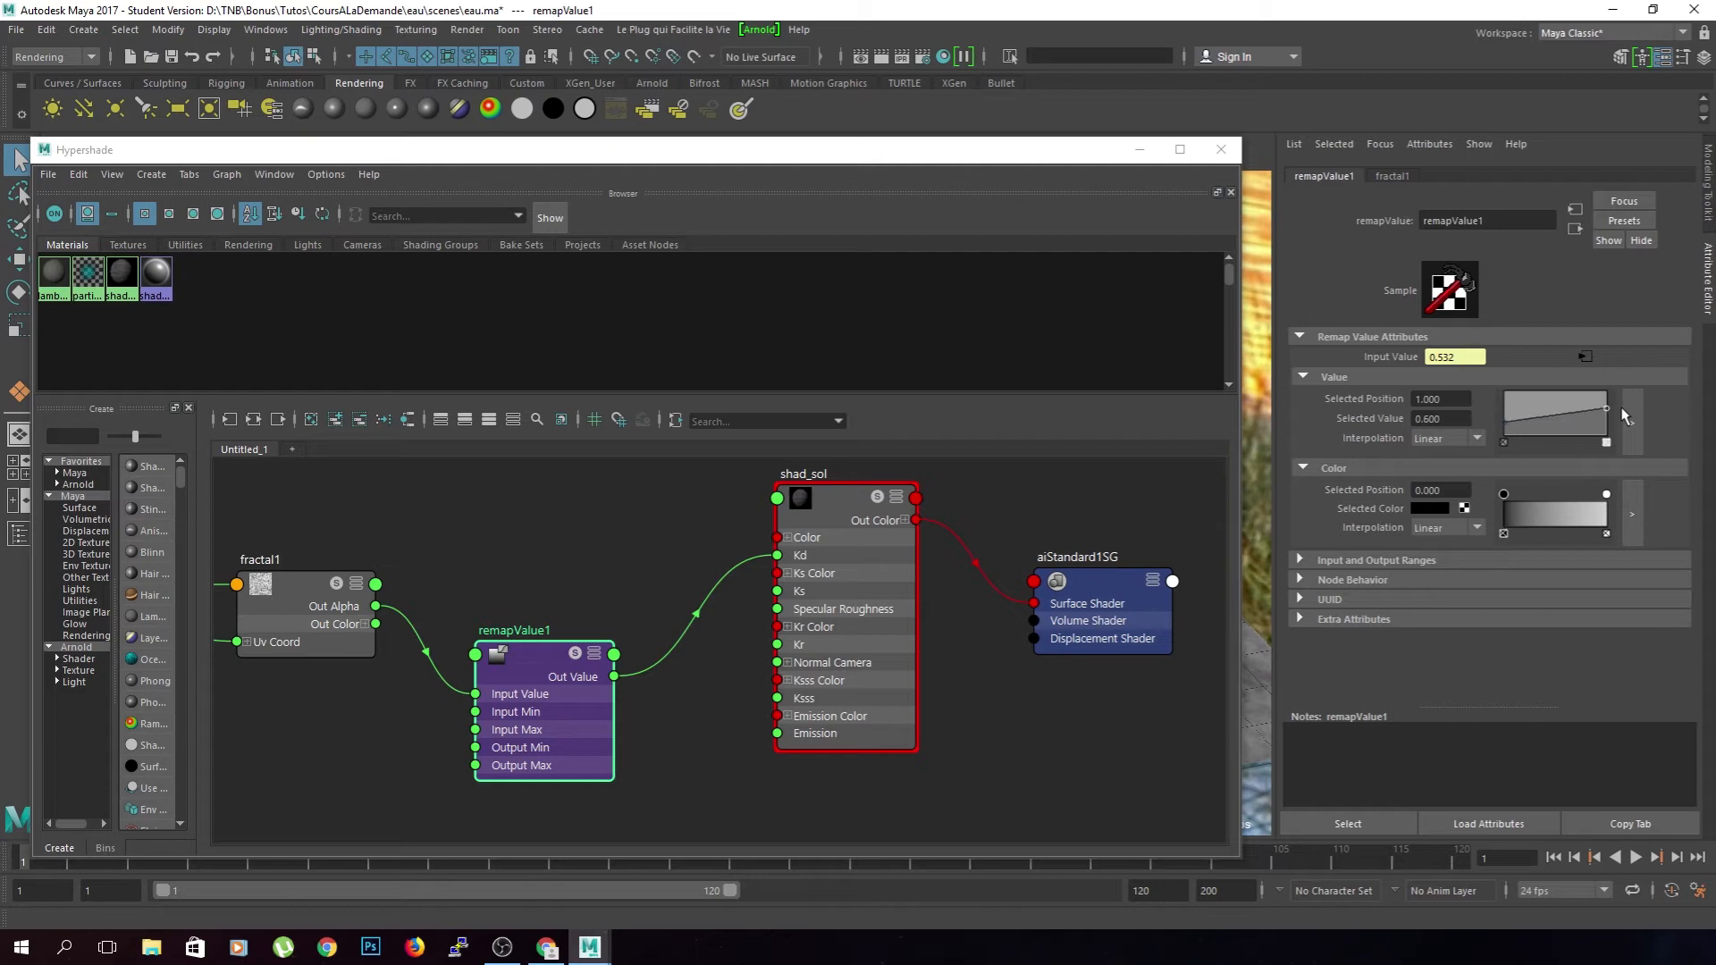
{"action": "left_click_drag", "start_coordinate": [907, 168], "coordinate": [0, 168]}
{"action": "left_click_drag", "start_coordinate": [715, 402], "coordinate": [680, 453], "text": "alt"}
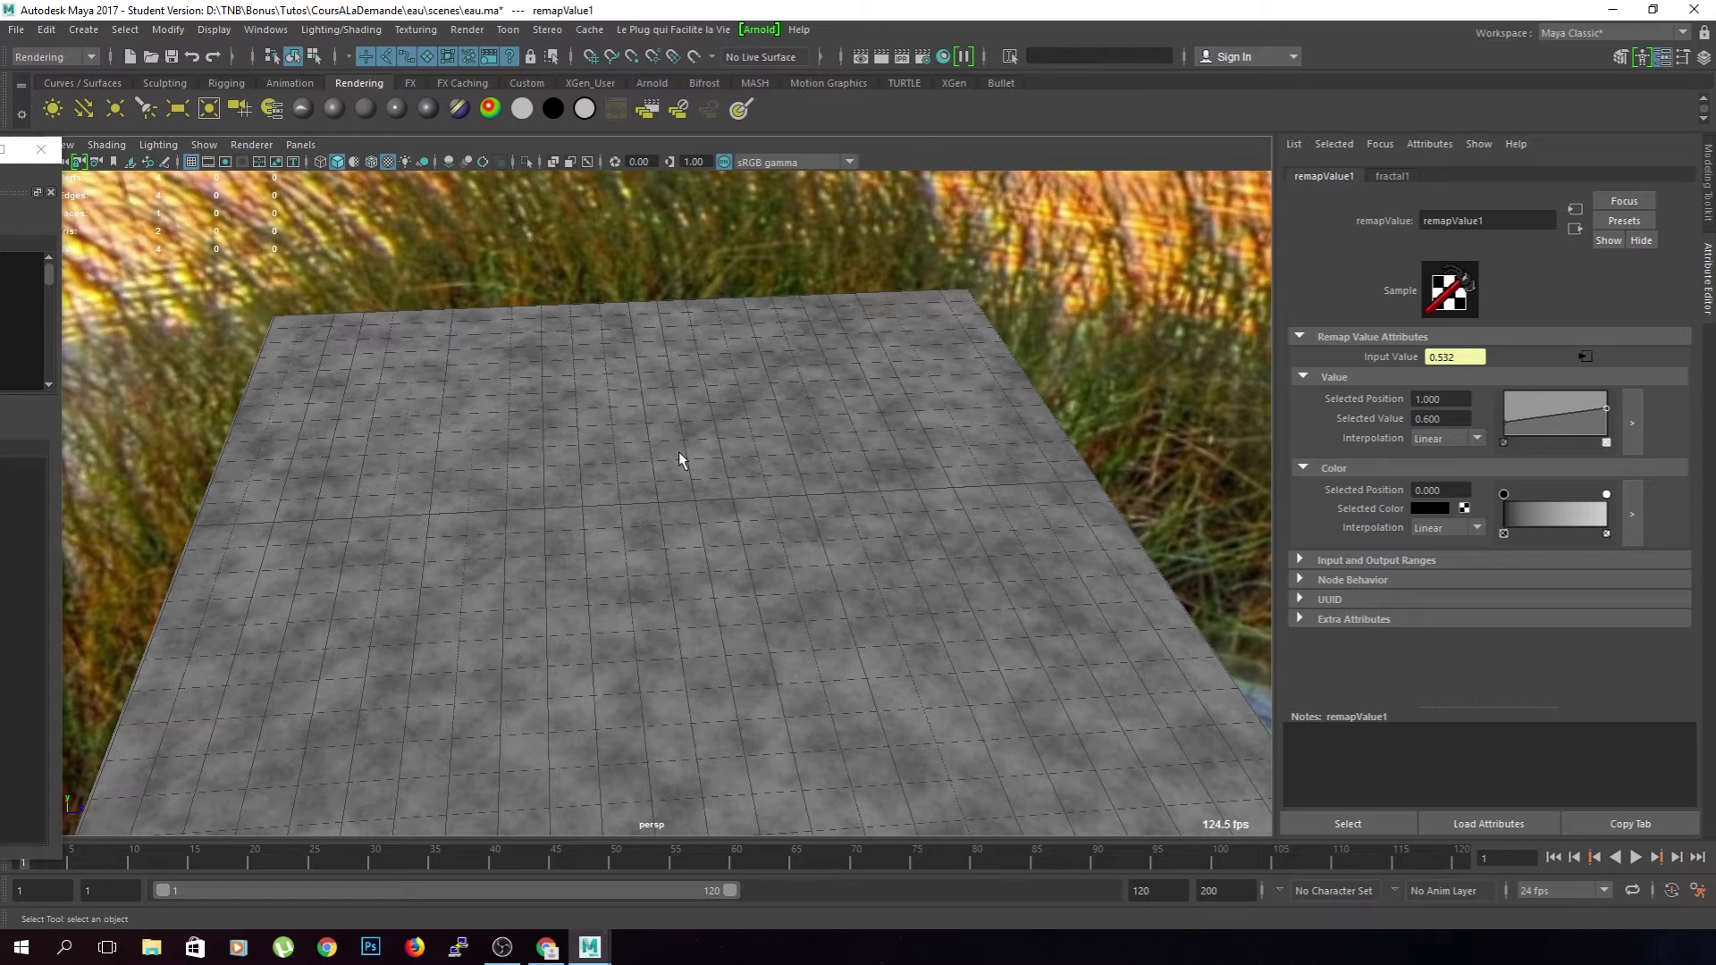
- Select the ground plane and set the specular weight of its shad_sol material to 1.000
{"action": "left_click", "coordinate": [689, 453]}
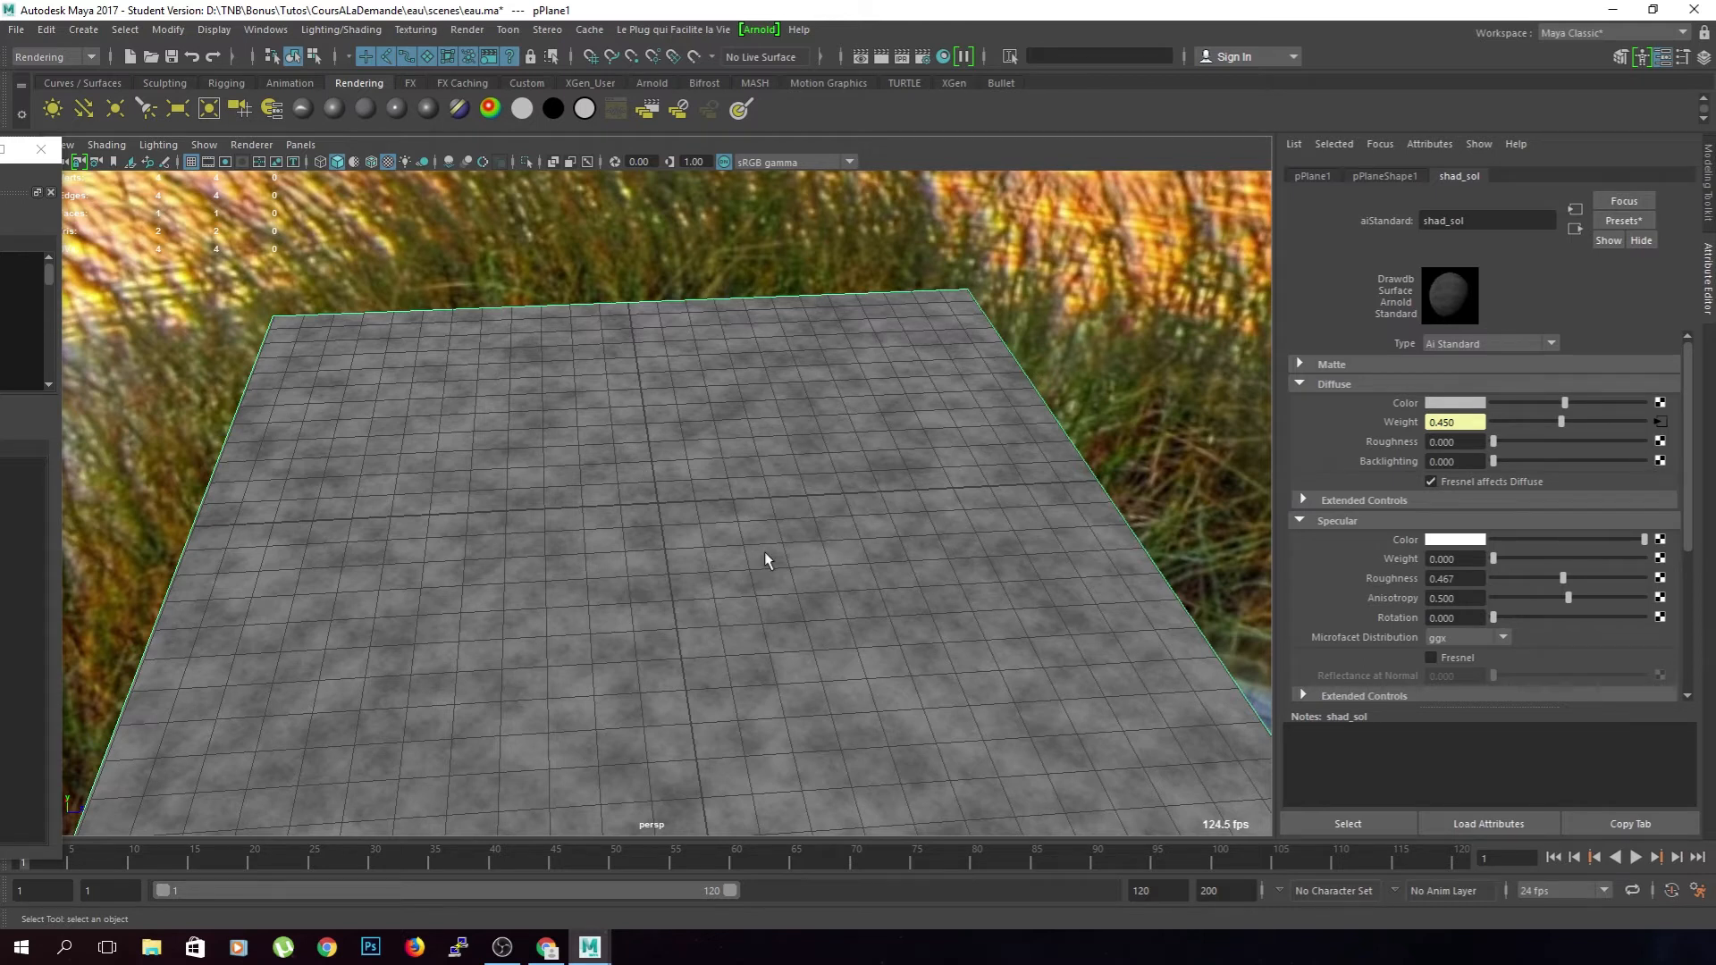
{"action": "scroll", "coordinate": [764, 551], "scroll_direction": "down", "scroll_amount": 1}
{"action": "scroll", "coordinate": [764, 551], "scroll_direction": "up", "scroll_amount": 2}
{"action": "left_click_drag", "start_coordinate": [773, 559], "coordinate": [844, 496], "text": "alt"}
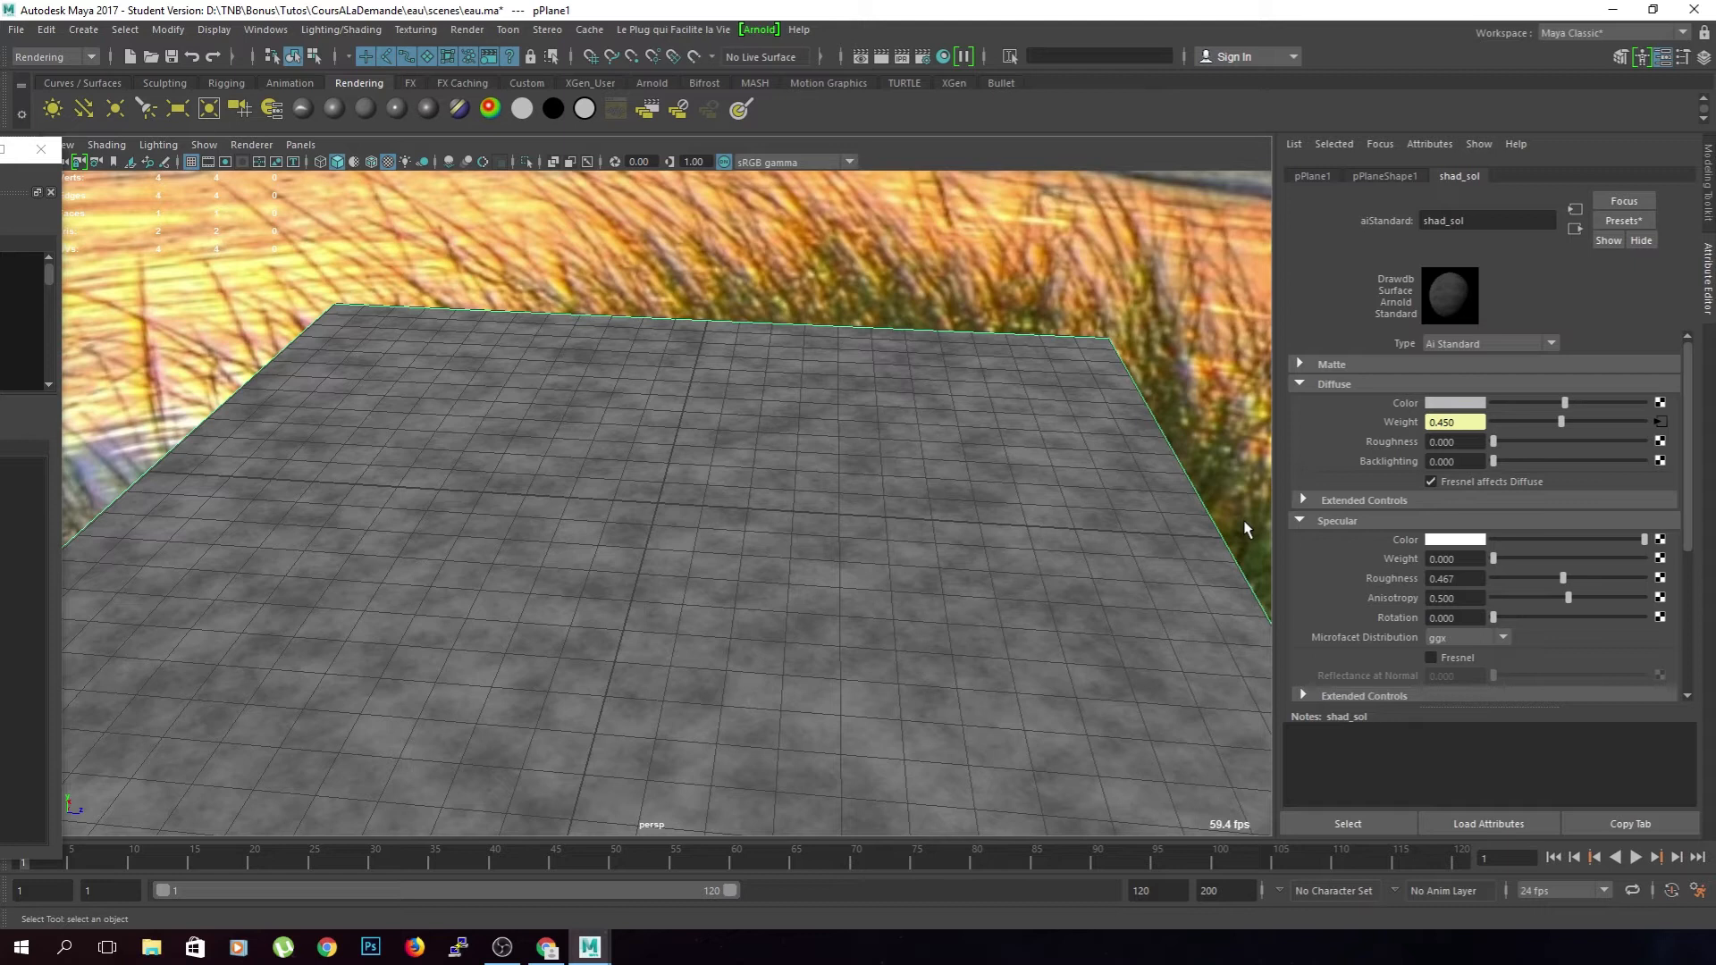
{"action": "left_click", "coordinate": [1465, 540]}
{"action": "left_click_drag", "start_coordinate": [1493, 559], "coordinate": [1705, 572]}
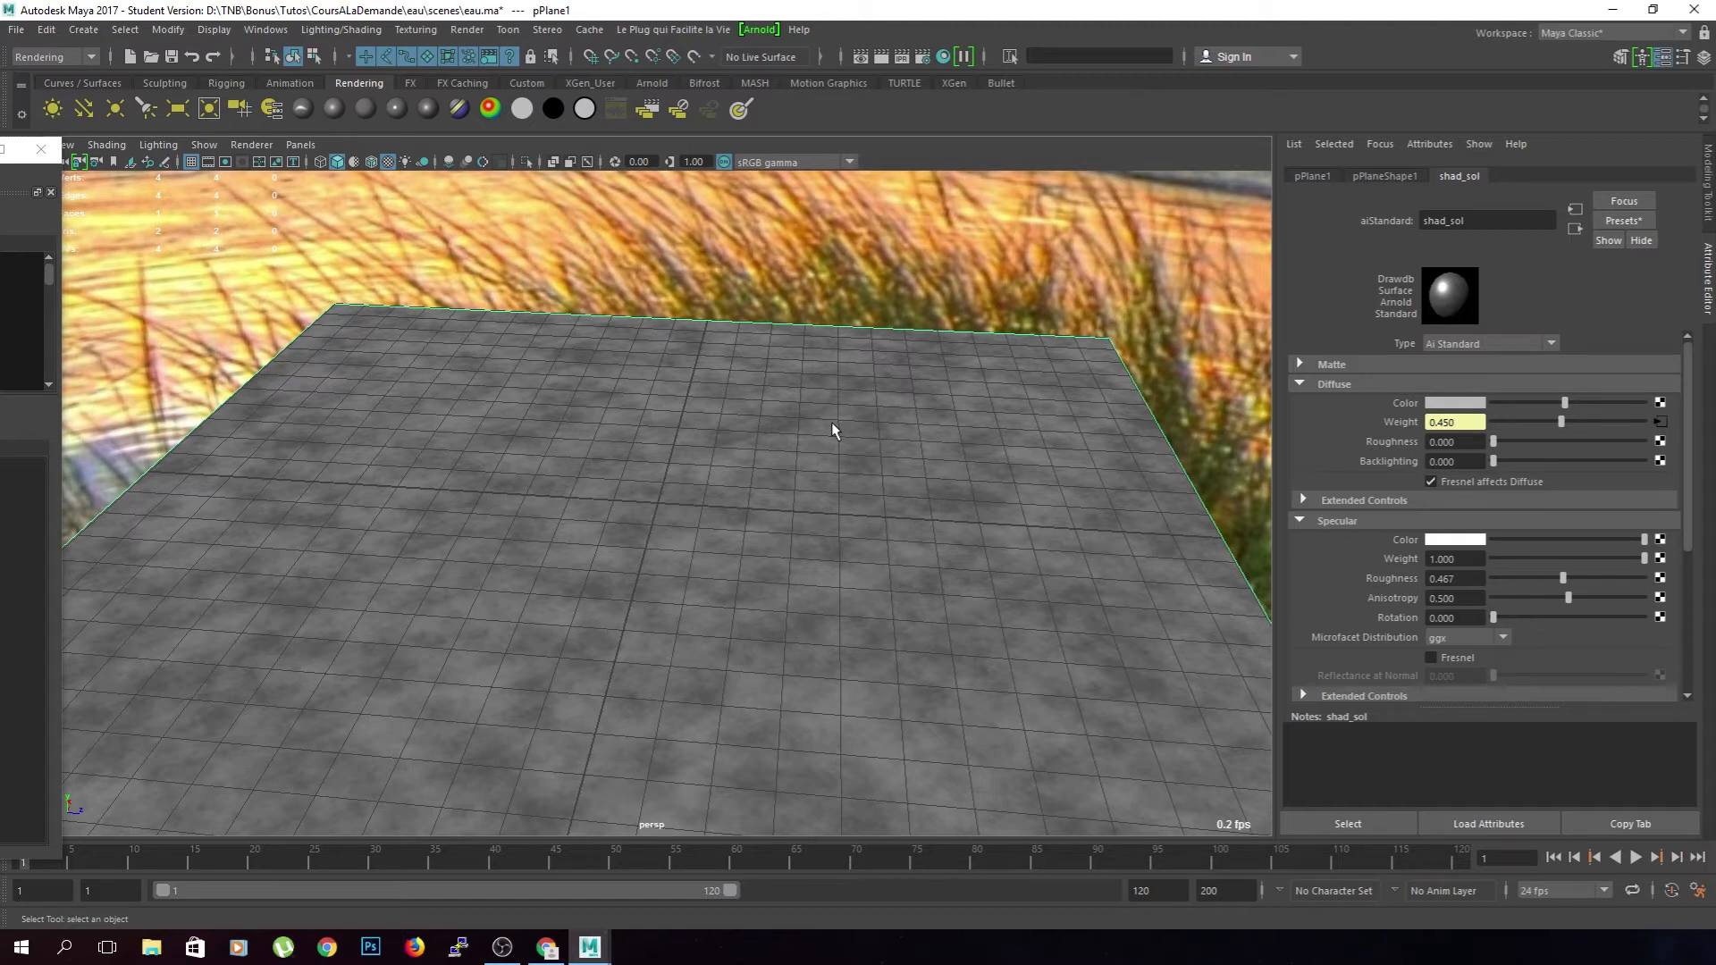
- Bring the Hypershade back into view, add a reverse node to the graph and place it between remapValue1 and shad_sol
{"action": "left_click_drag", "start_coordinate": [648, 535], "coordinate": [737, 525], "text": "alt"}
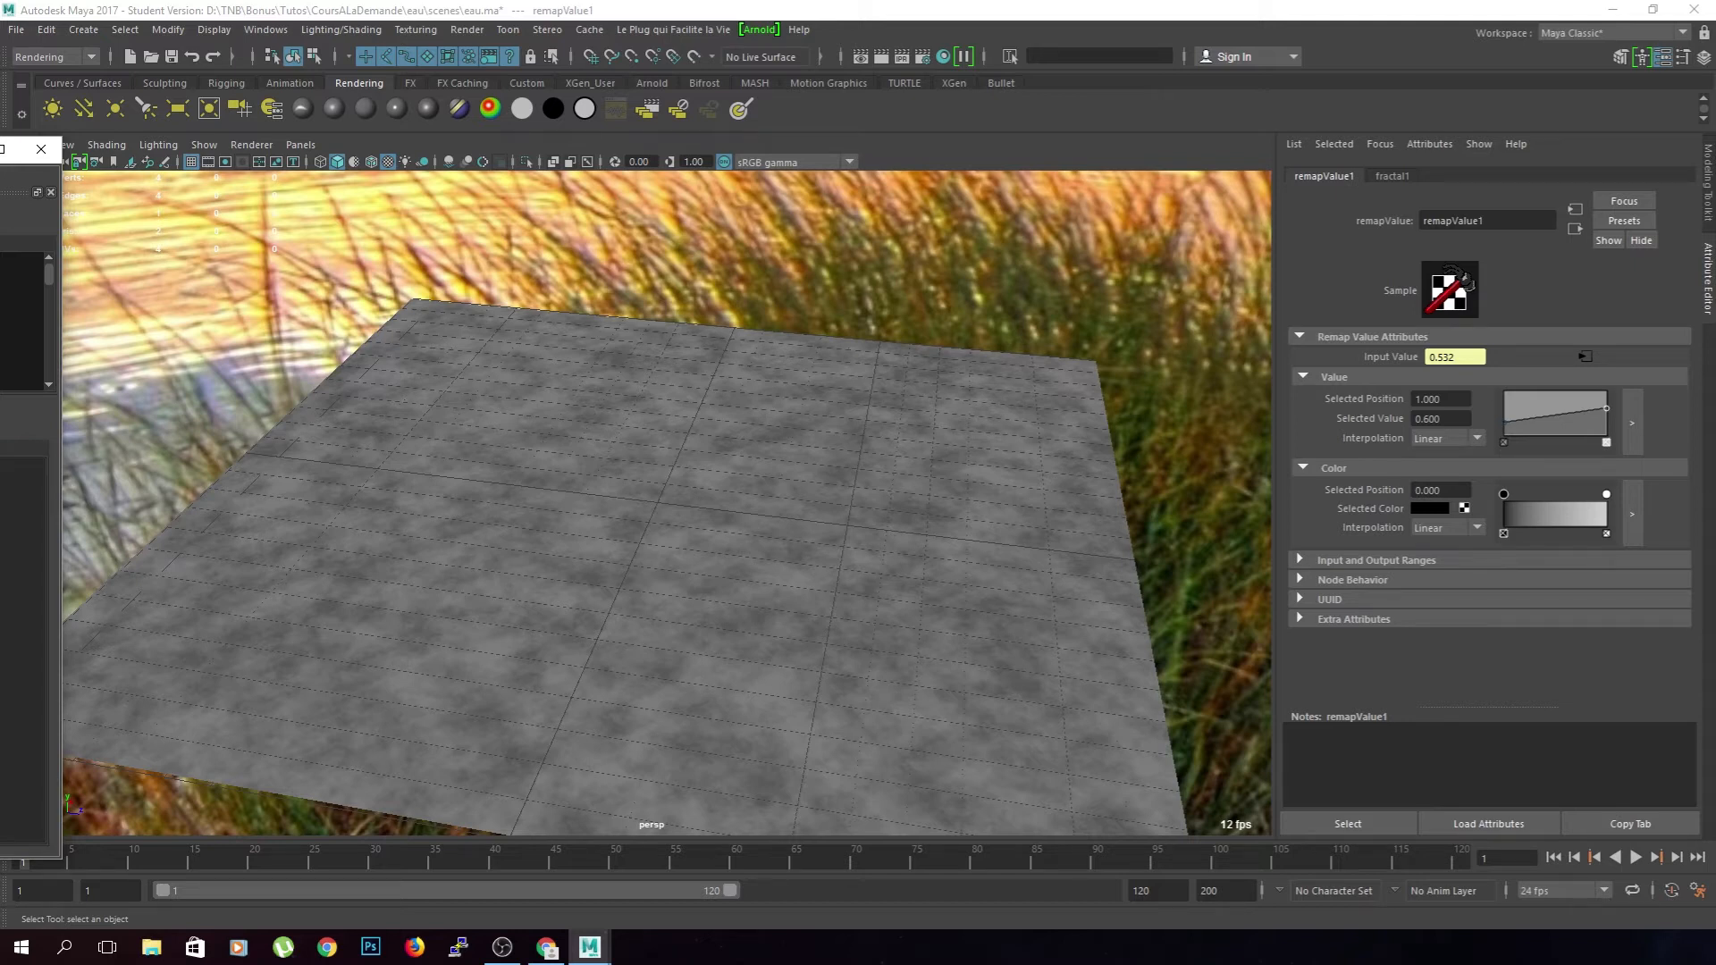
{"action": "key", "text": "Delete"}
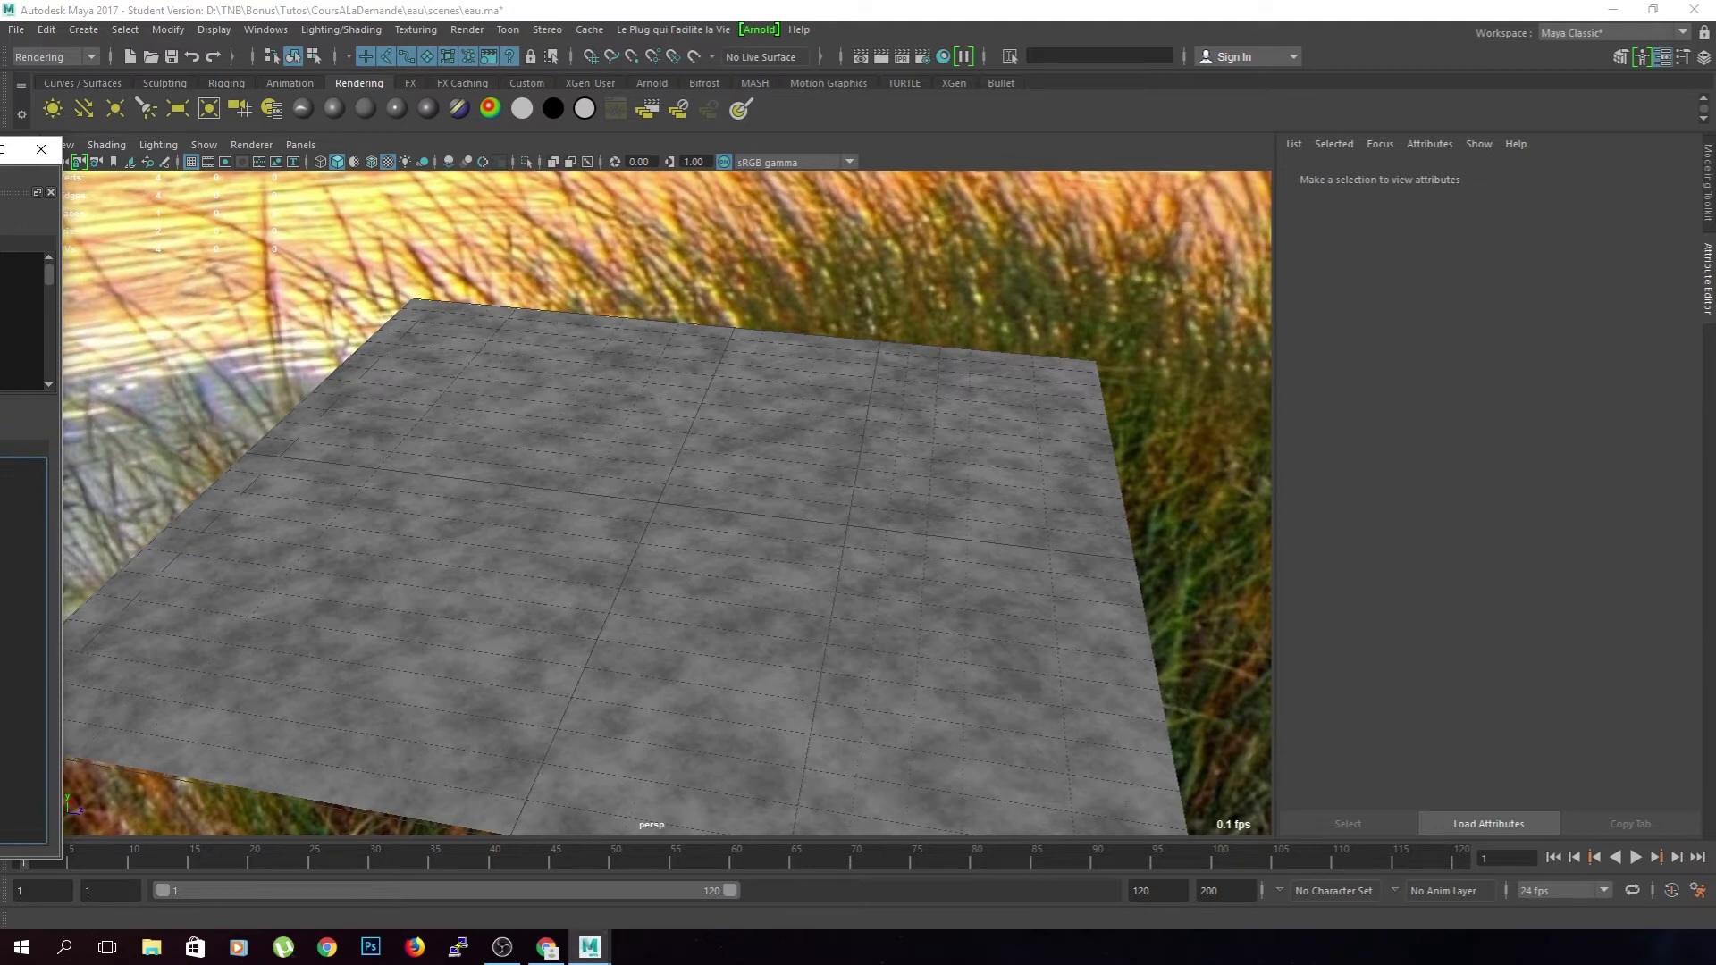
{"action": "left_click_drag", "start_coordinate": [0, 149], "coordinate": [529, 176]}
{"action": "key", "text": "Tab"}
{"action": "type", "text": "aeverse"}
{"action": "key", "text": "Return"}
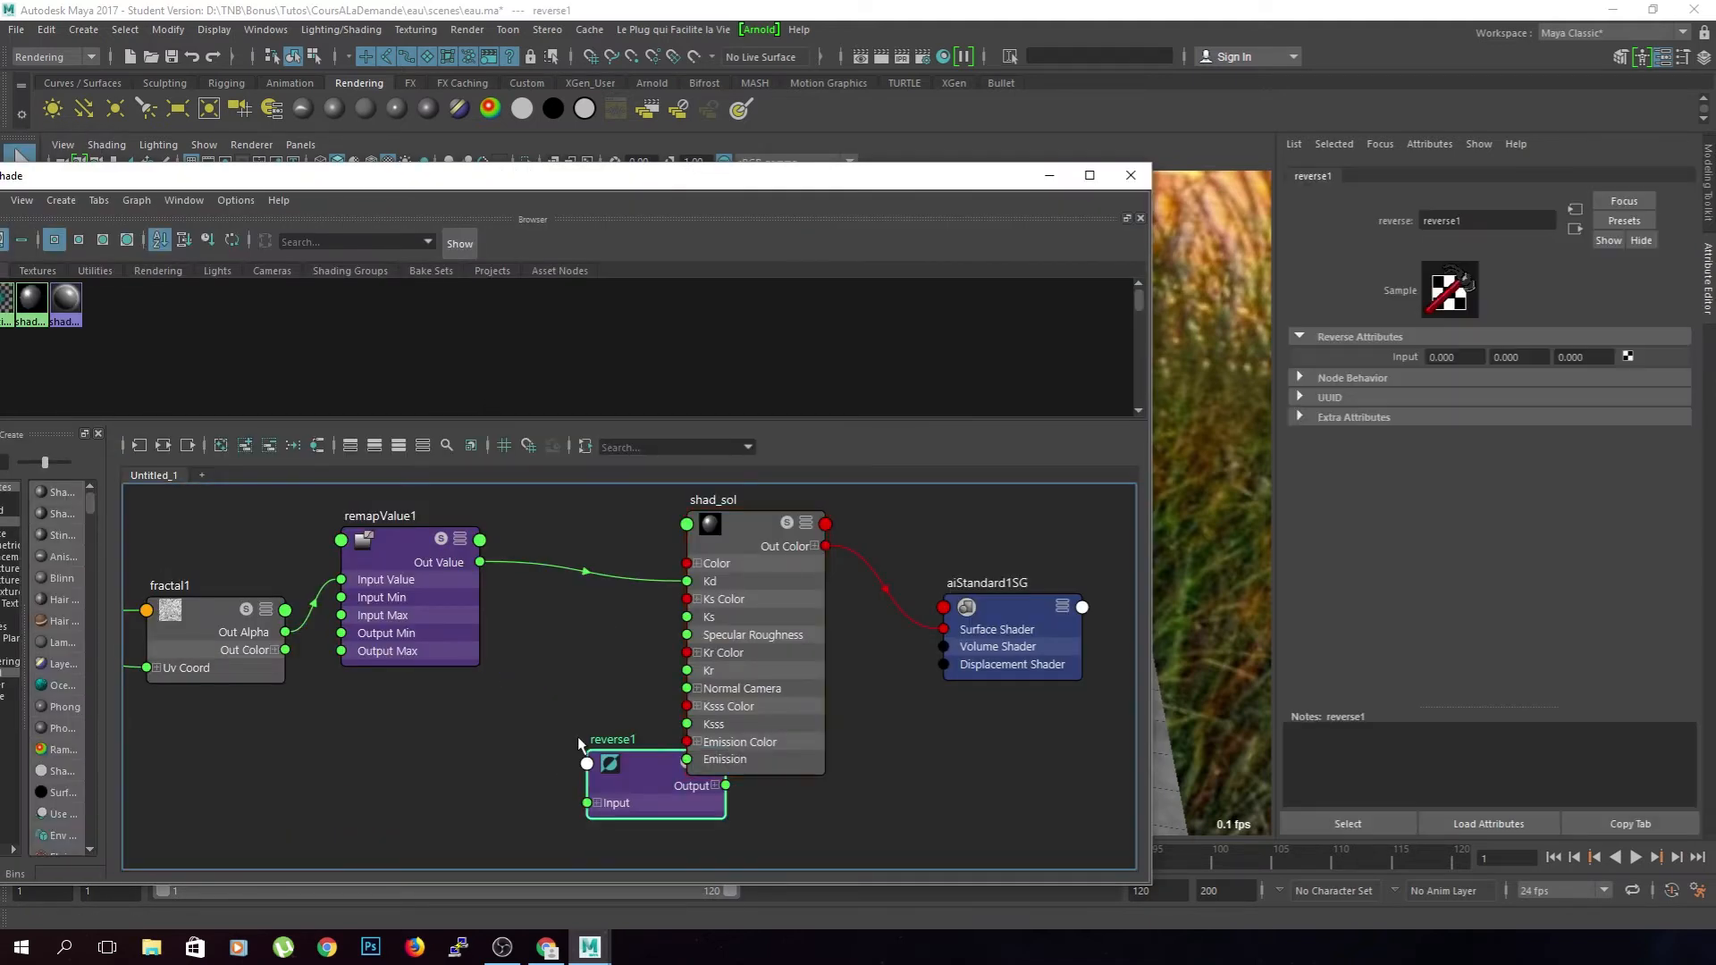
{"action": "left_click_drag", "start_coordinate": [652, 767], "coordinate": [561, 623]}
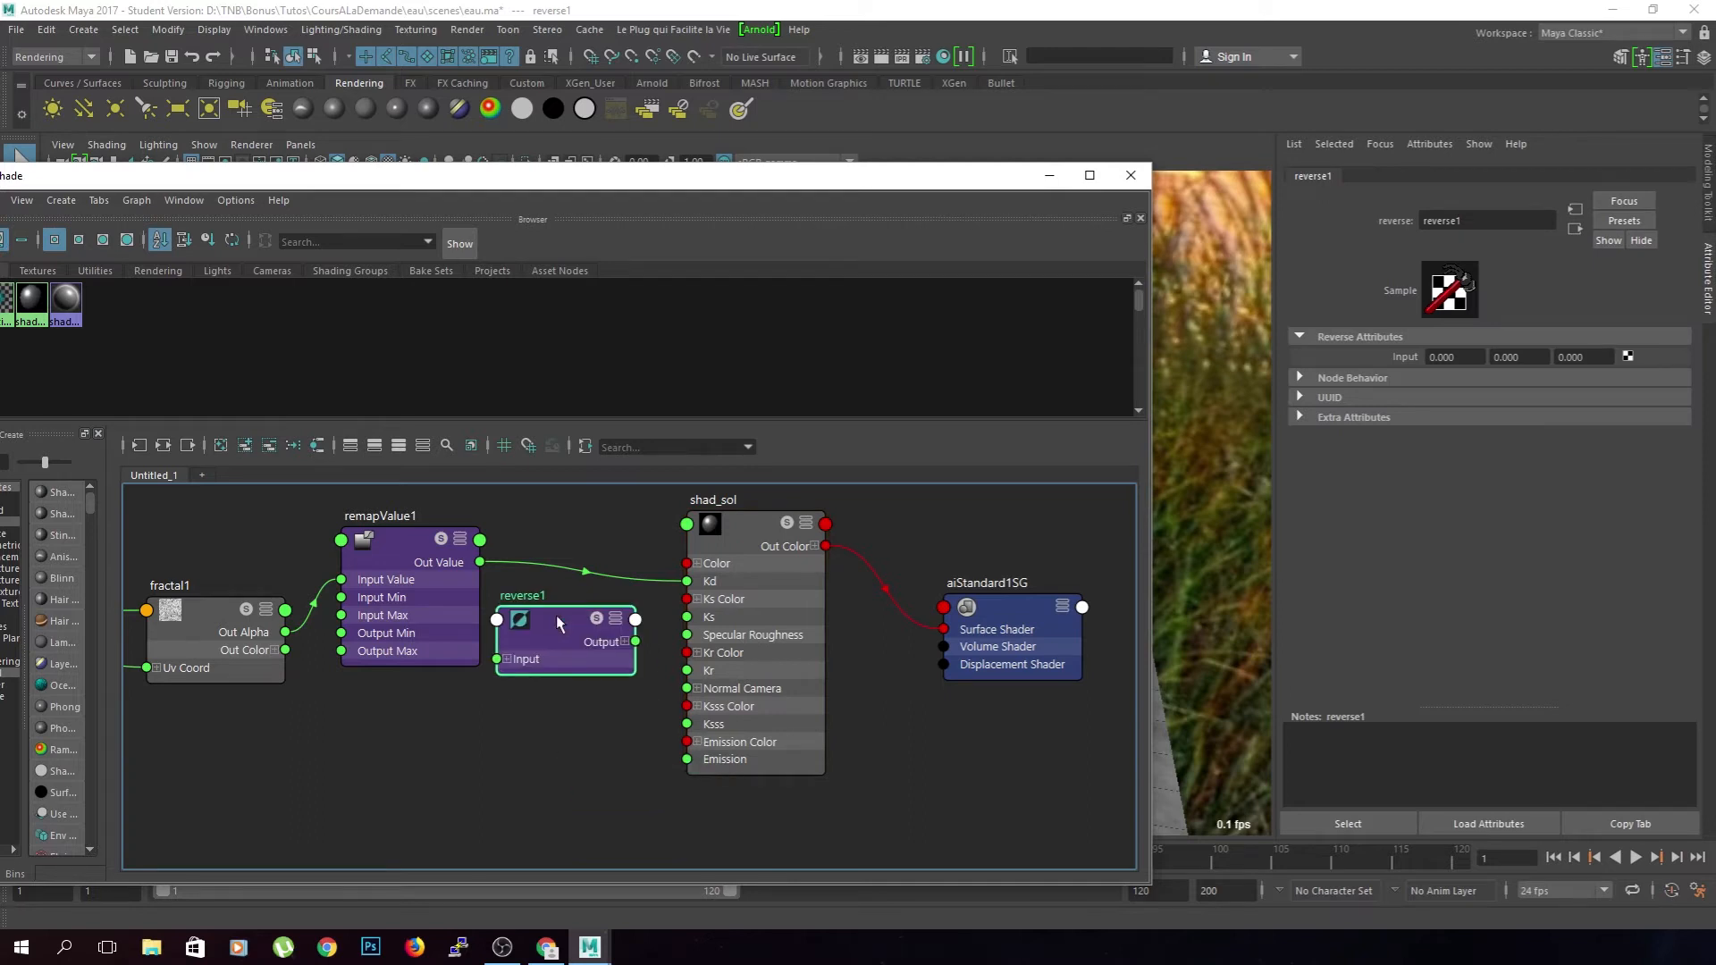
- Connect remapValue1's Out Value to reverse1's Input X and reverse1's Output X to shad_sol's Ks, moving reverse1 up beside remapValue1
{"action": "left_click", "coordinate": [507, 659]}
{"action": "left_click_drag", "start_coordinate": [480, 562], "coordinate": [525, 676]}
{"action": "left_click", "coordinate": [622, 641]}
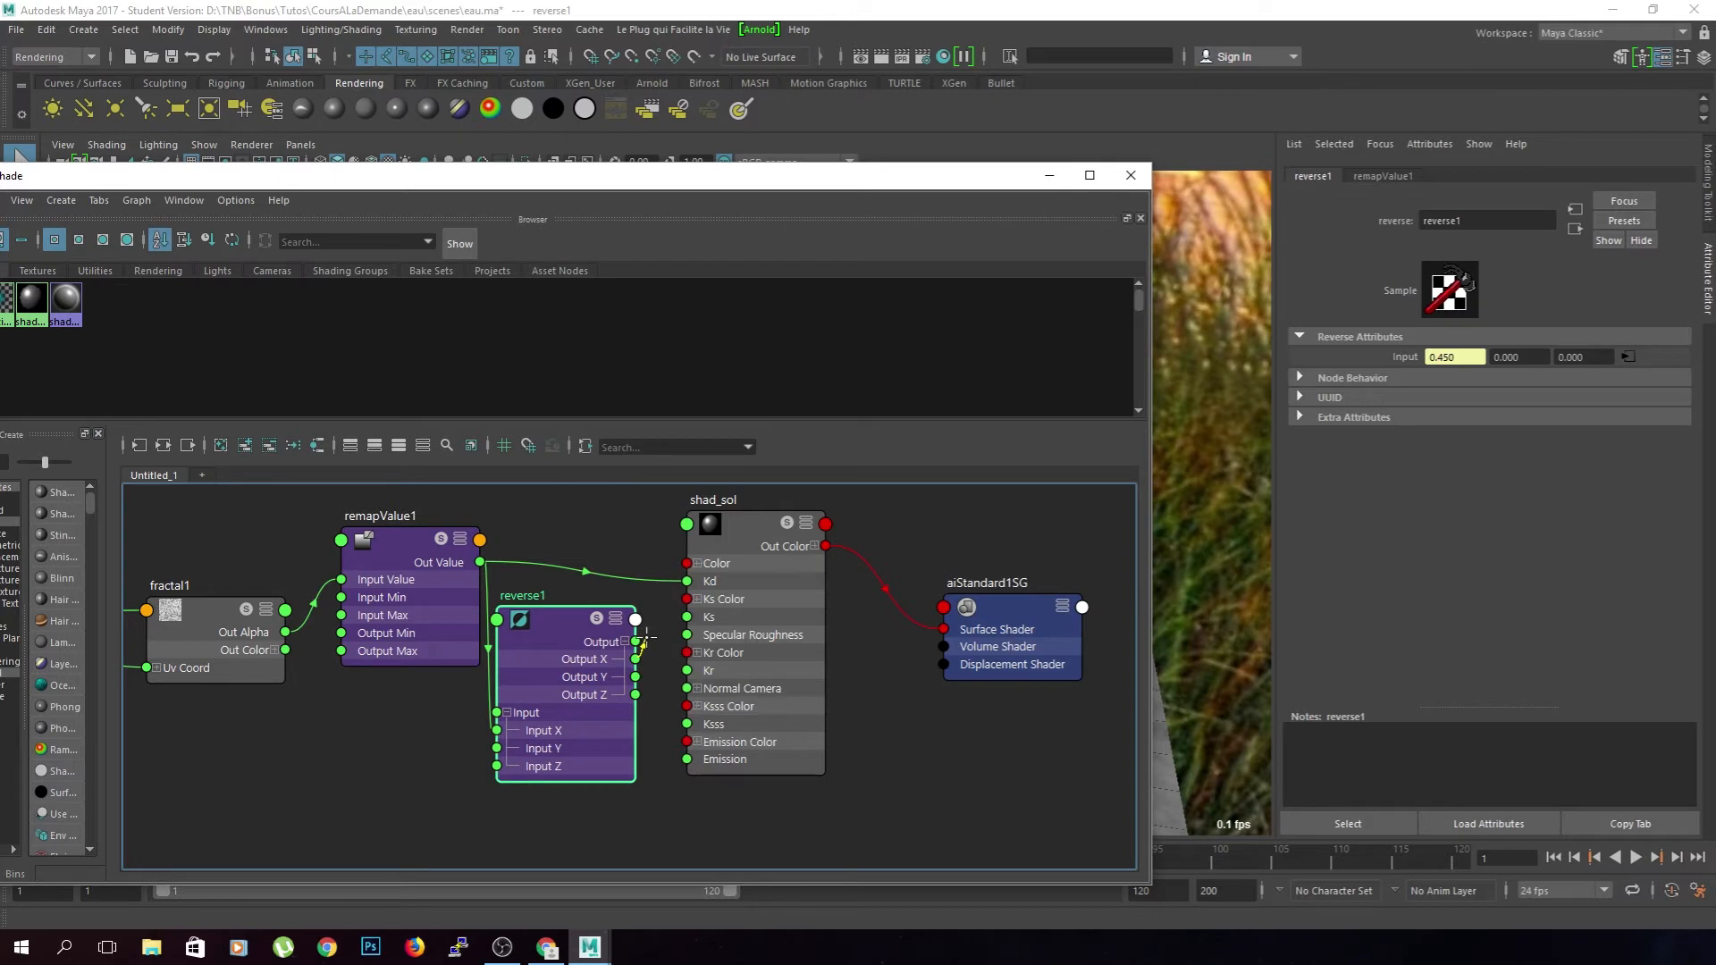
{"action": "left_click_drag", "start_coordinate": [645, 637], "coordinate": [686, 616]}
{"action": "left_click_drag", "start_coordinate": [553, 616], "coordinate": [569, 550]}
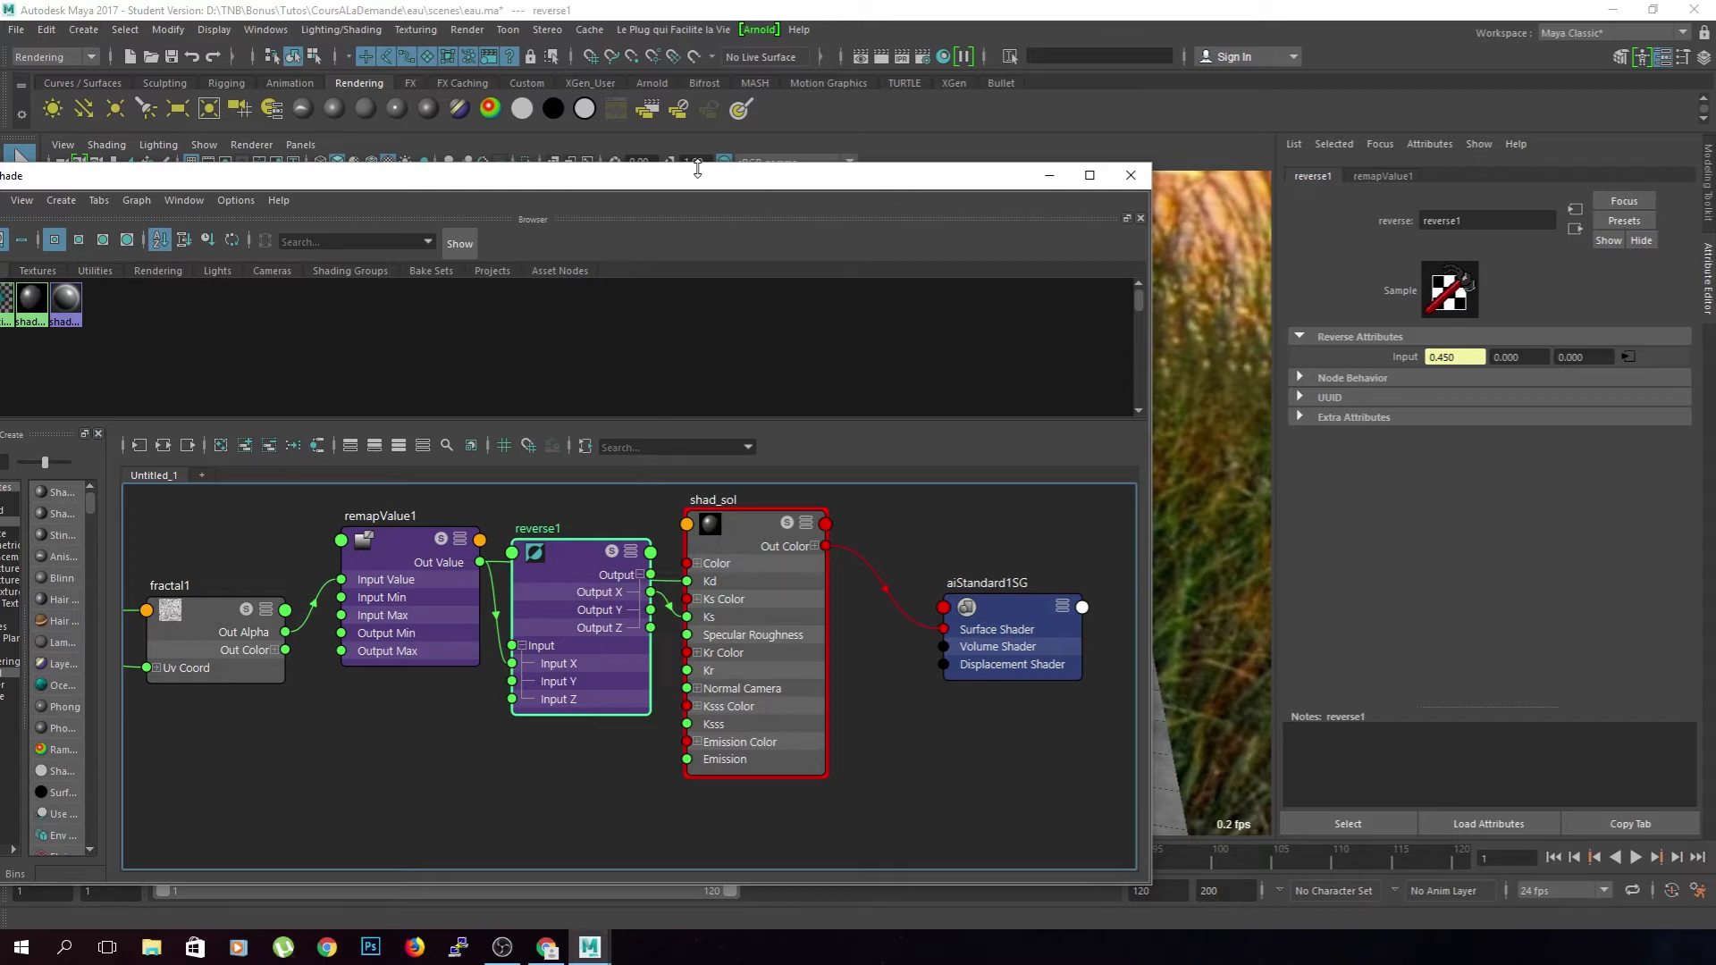
- Move the Hypershade aside, select the ground plane and examine its shad_sol weights and surface from several angles
{"action": "left_click_drag", "start_coordinate": [688, 174], "coordinate": [0, 109]}
{"action": "left_click", "coordinate": [632, 393]}
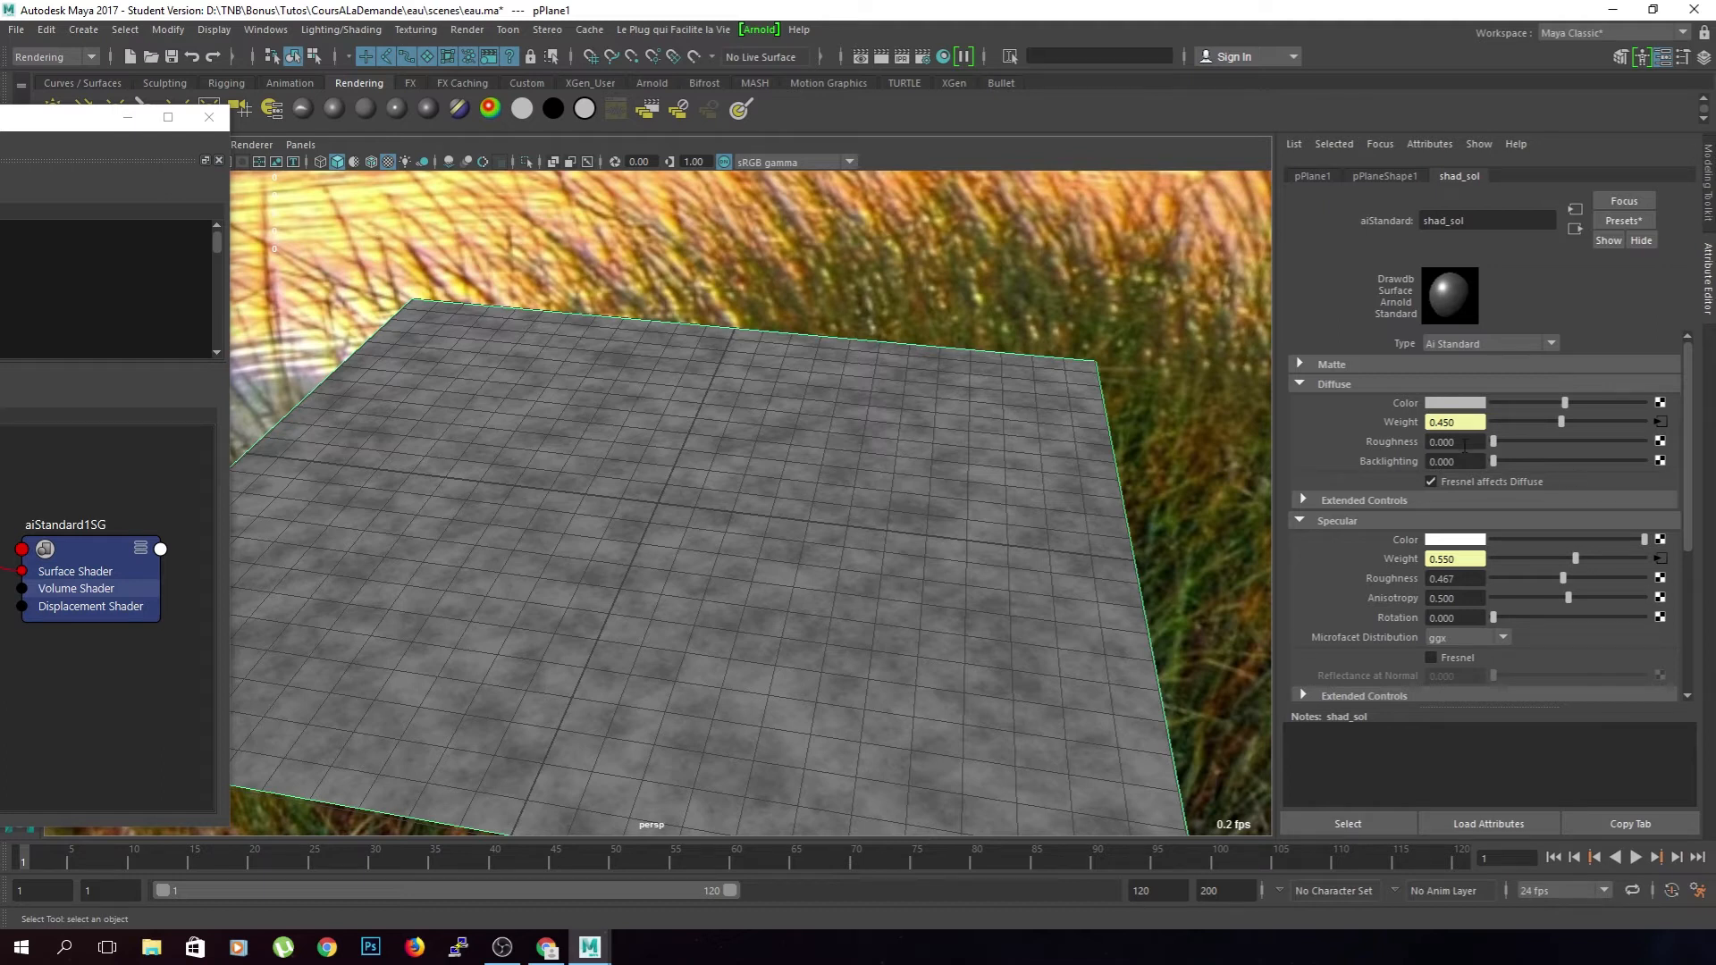
{"action": "key", "text": "ctrl+z"}
{"action": "left_click", "coordinate": [431, 543]}
{"action": "left_click_drag", "start_coordinate": [694, 592], "coordinate": [609, 611], "text": "alt"}
{"action": "left_click_drag", "start_coordinate": [819, 514], "coordinate": [743, 499], "text": "alt"}
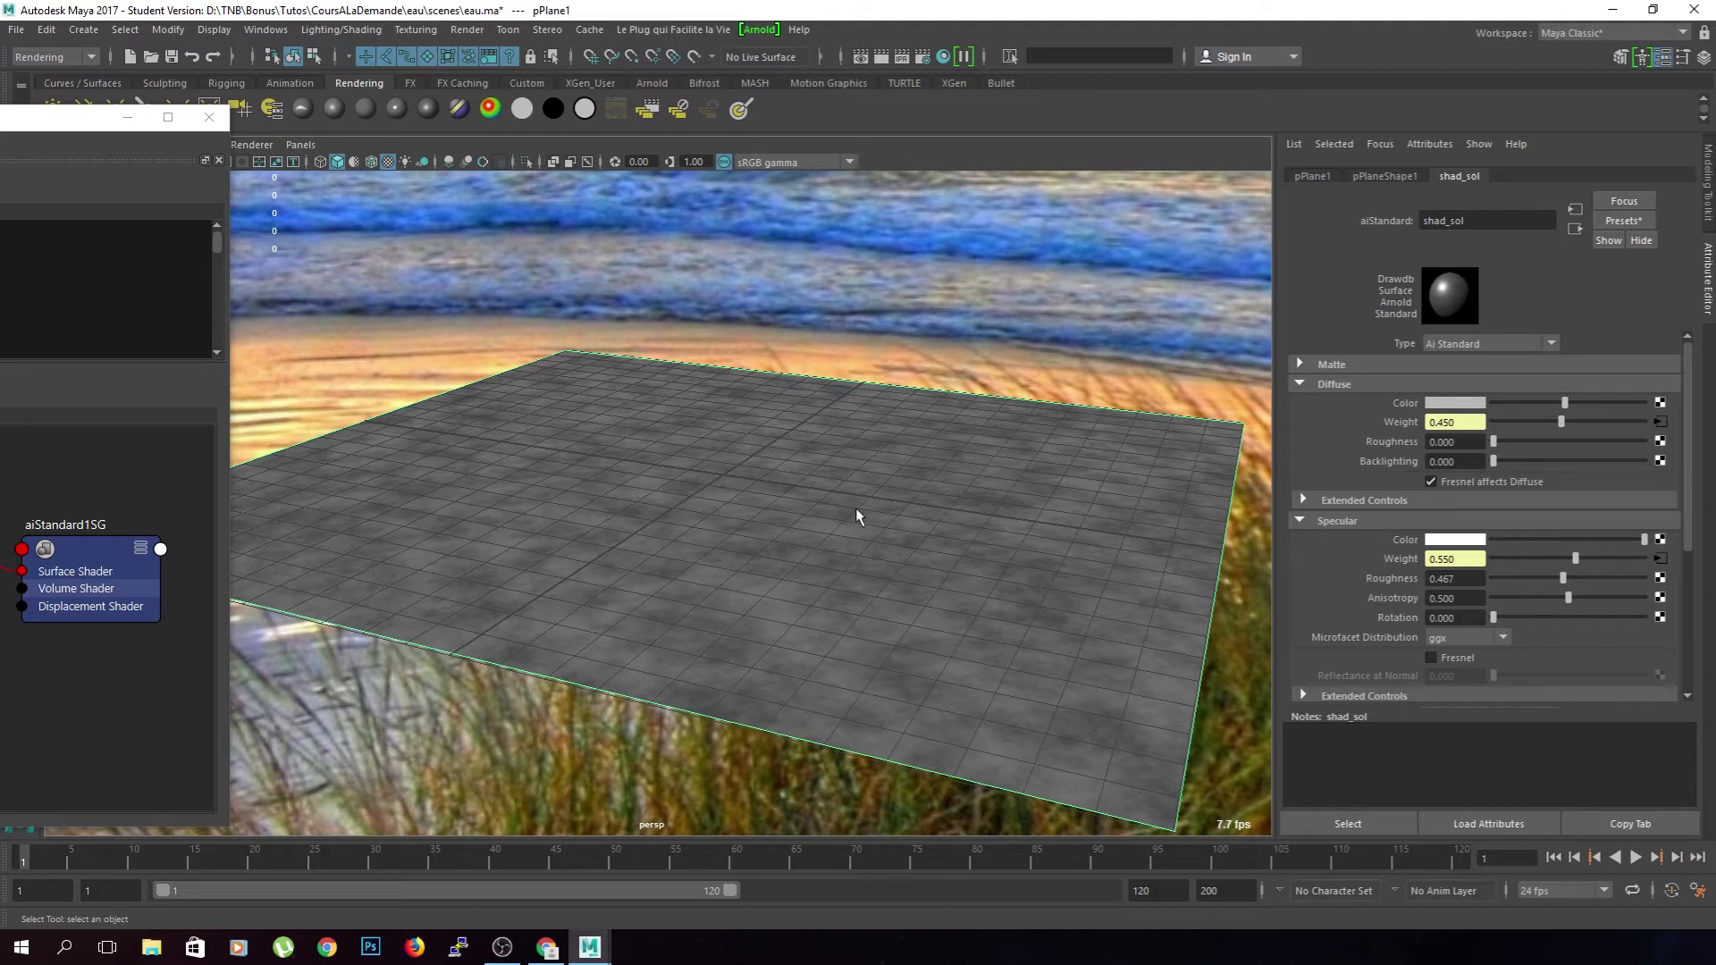
{"action": "left_click_drag", "start_coordinate": [855, 517], "coordinate": [820, 561], "text": "alt"}
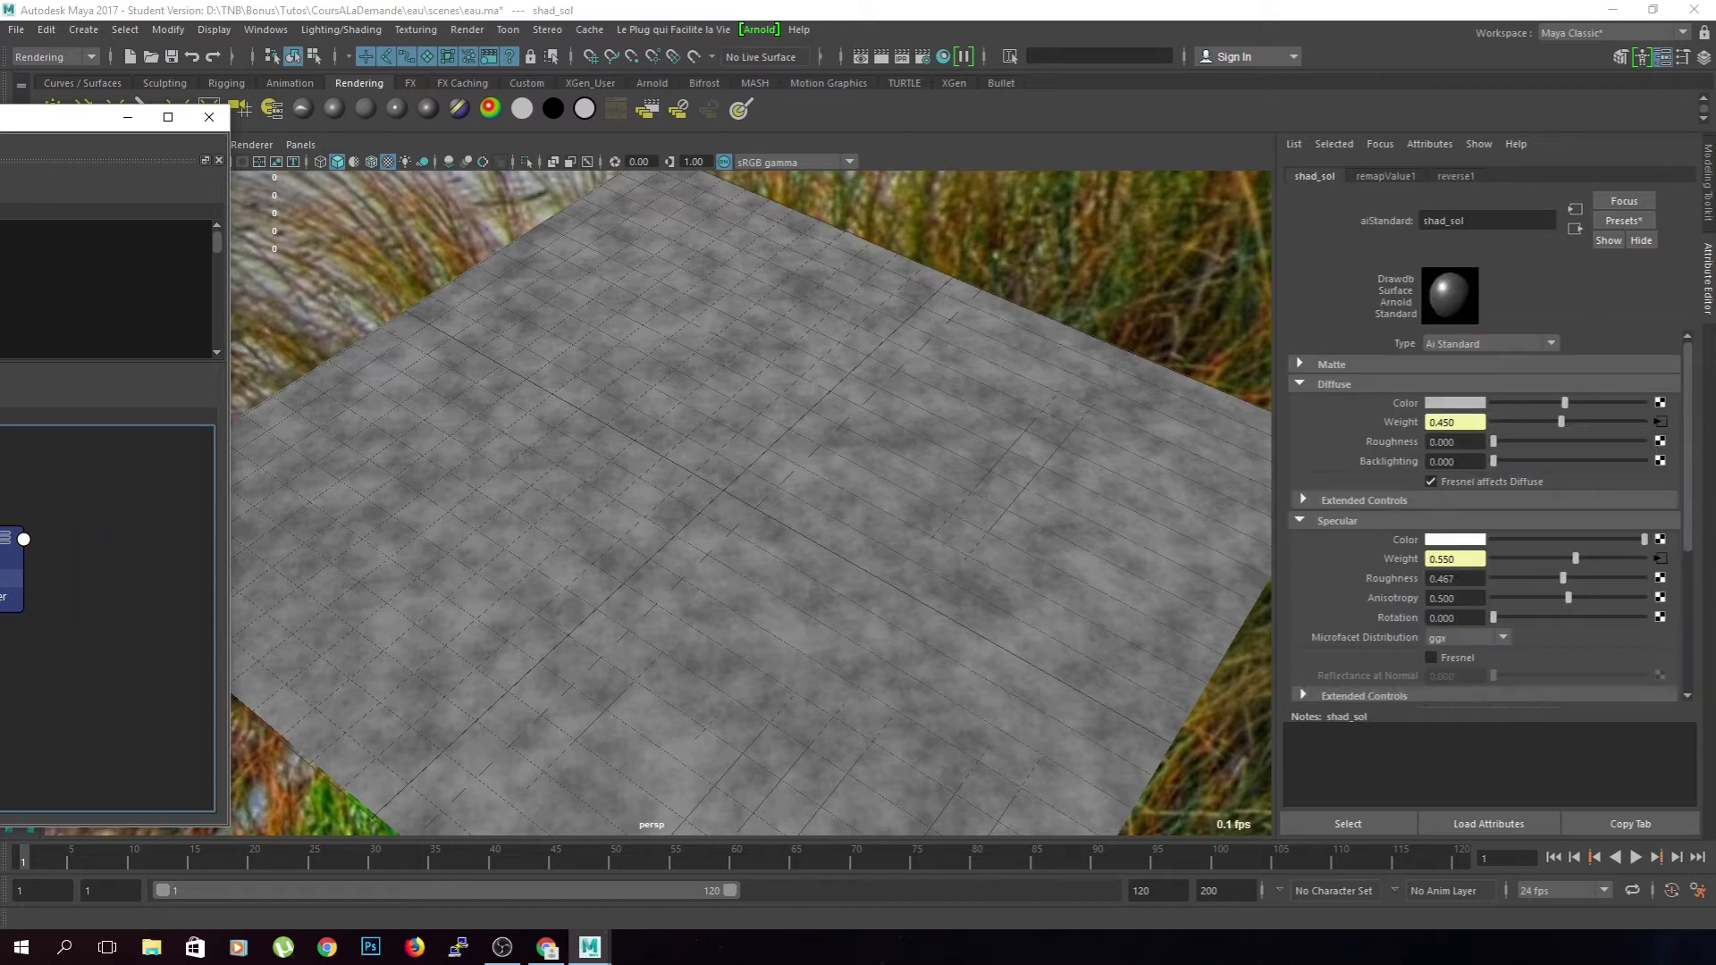
- Bring the Hypershade back over the viewport and shrink its window so that the ground plane shows beneath it
{"action": "left_click_drag", "start_coordinate": [0, 125], "coordinate": [851, 124]}
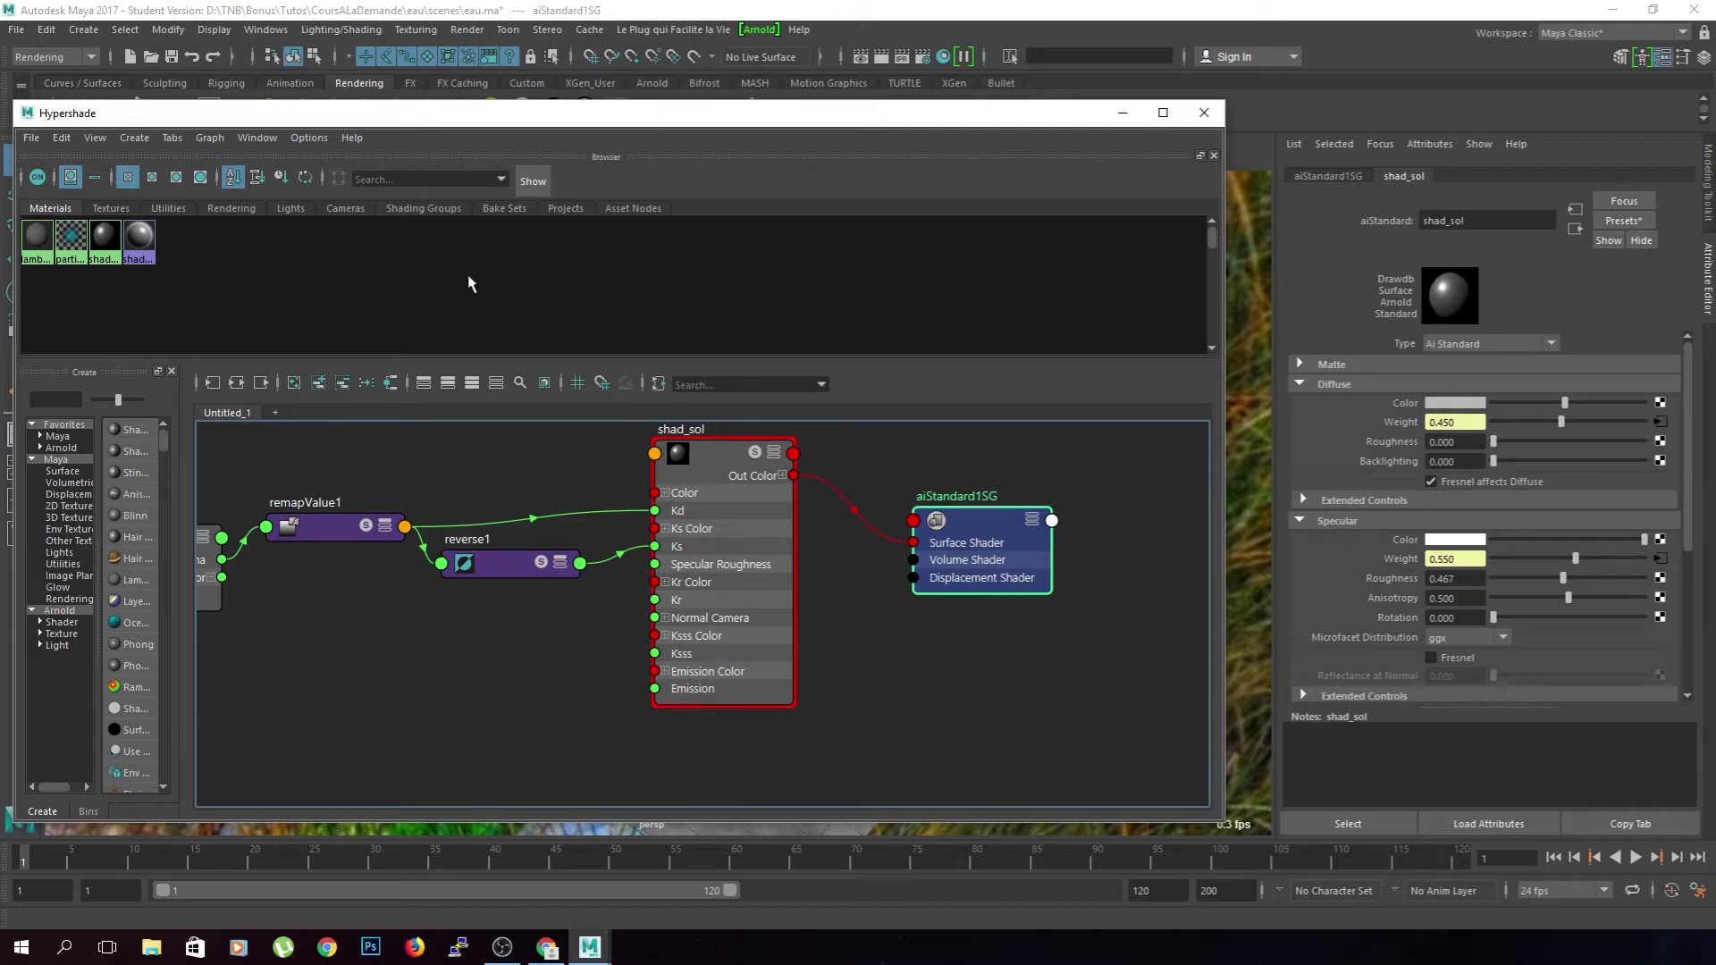
{"action": "left_click_drag", "start_coordinate": [588, 113], "coordinate": [586, 34]}
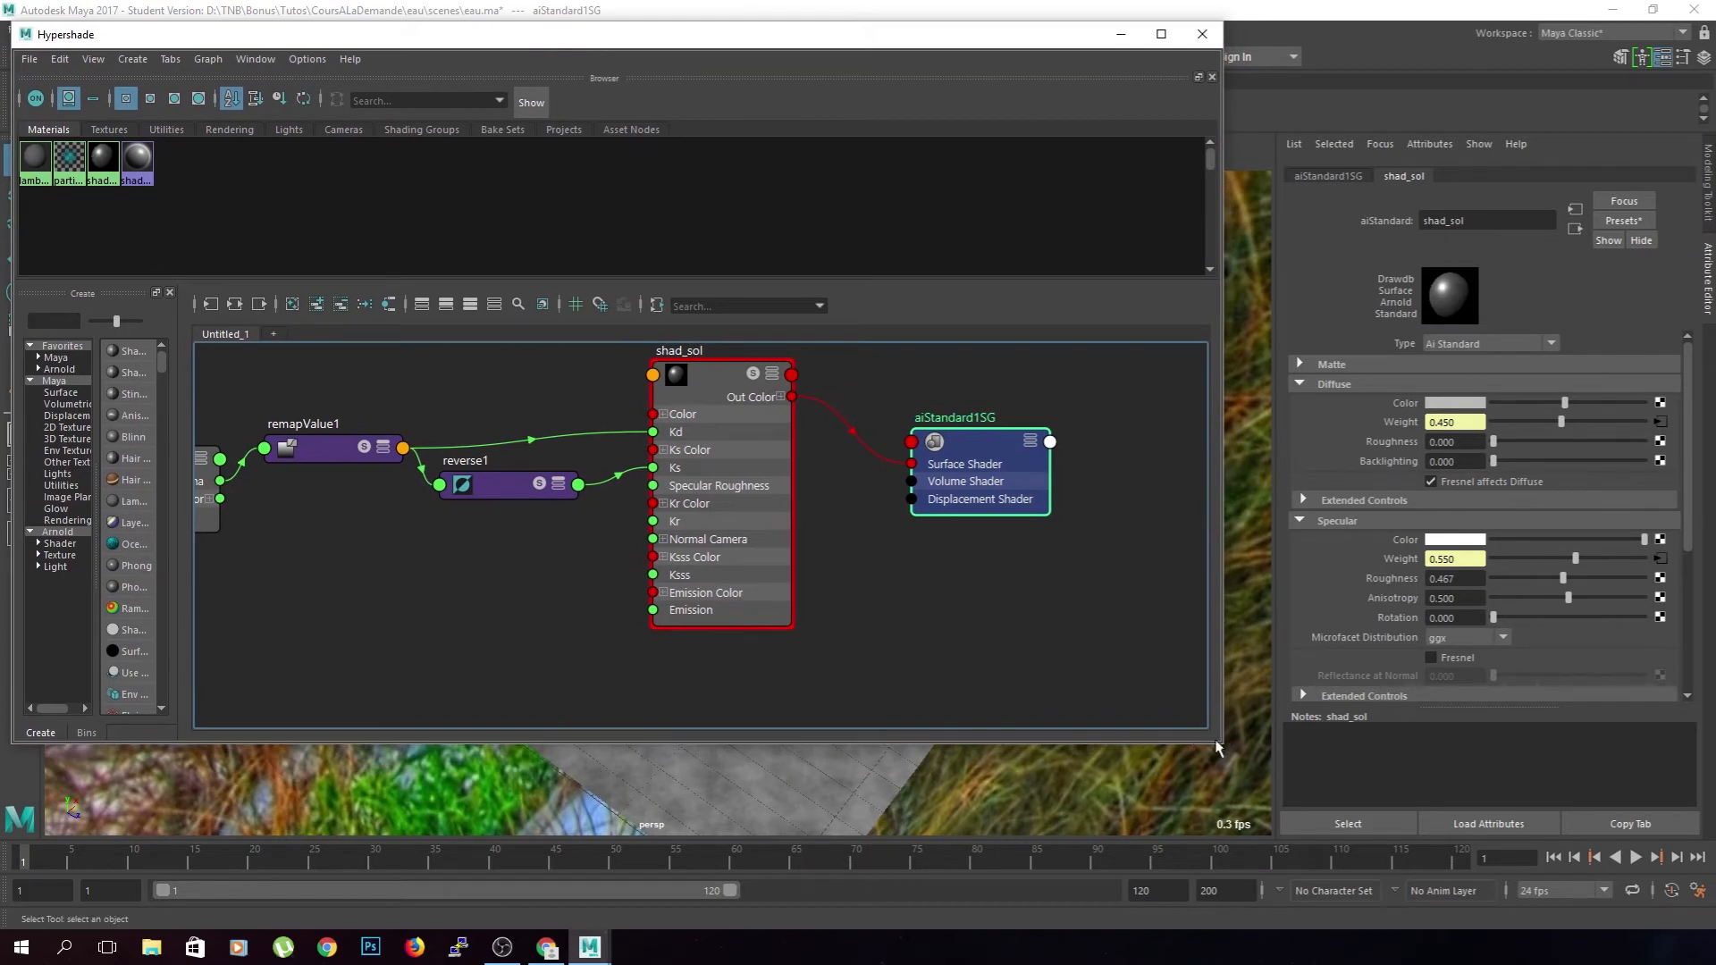
{"action": "left_click_drag", "start_coordinate": [1220, 744], "coordinate": [951, 550]}
{"action": "middle_click_drag", "start_coordinate": [856, 503], "coordinate": [693, 387], "text": "alt"}
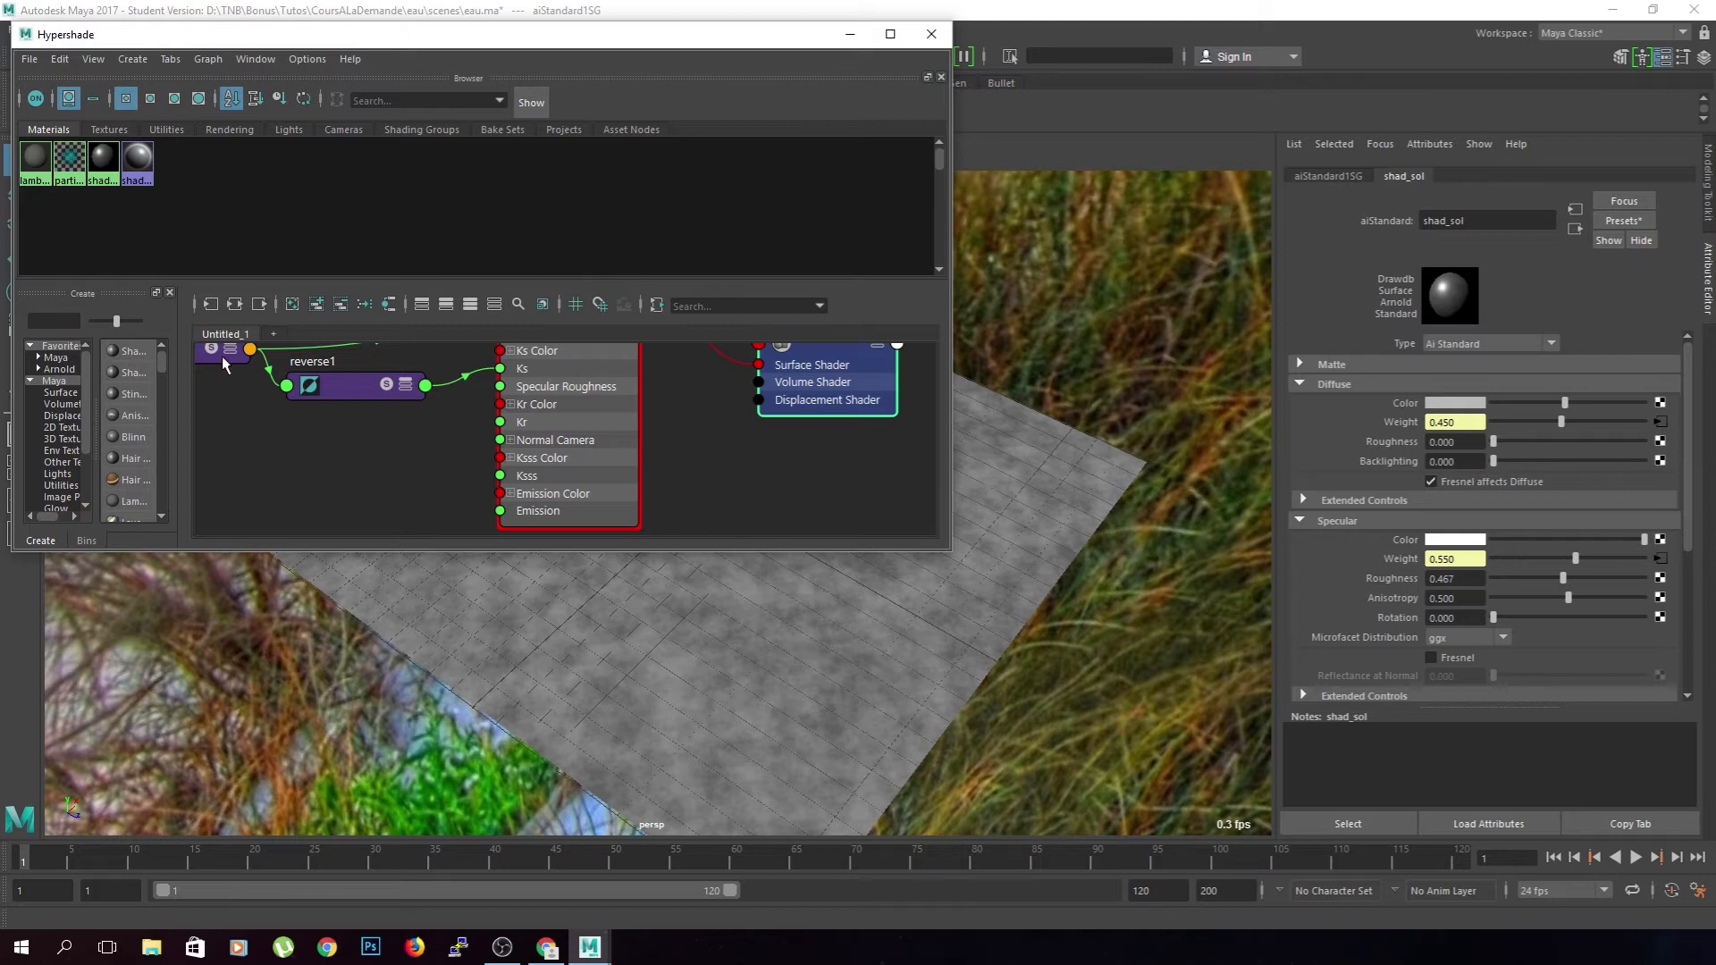
{"action": "scroll", "coordinate": [314, 432], "scroll_direction": "down", "scroll_amount": 2}
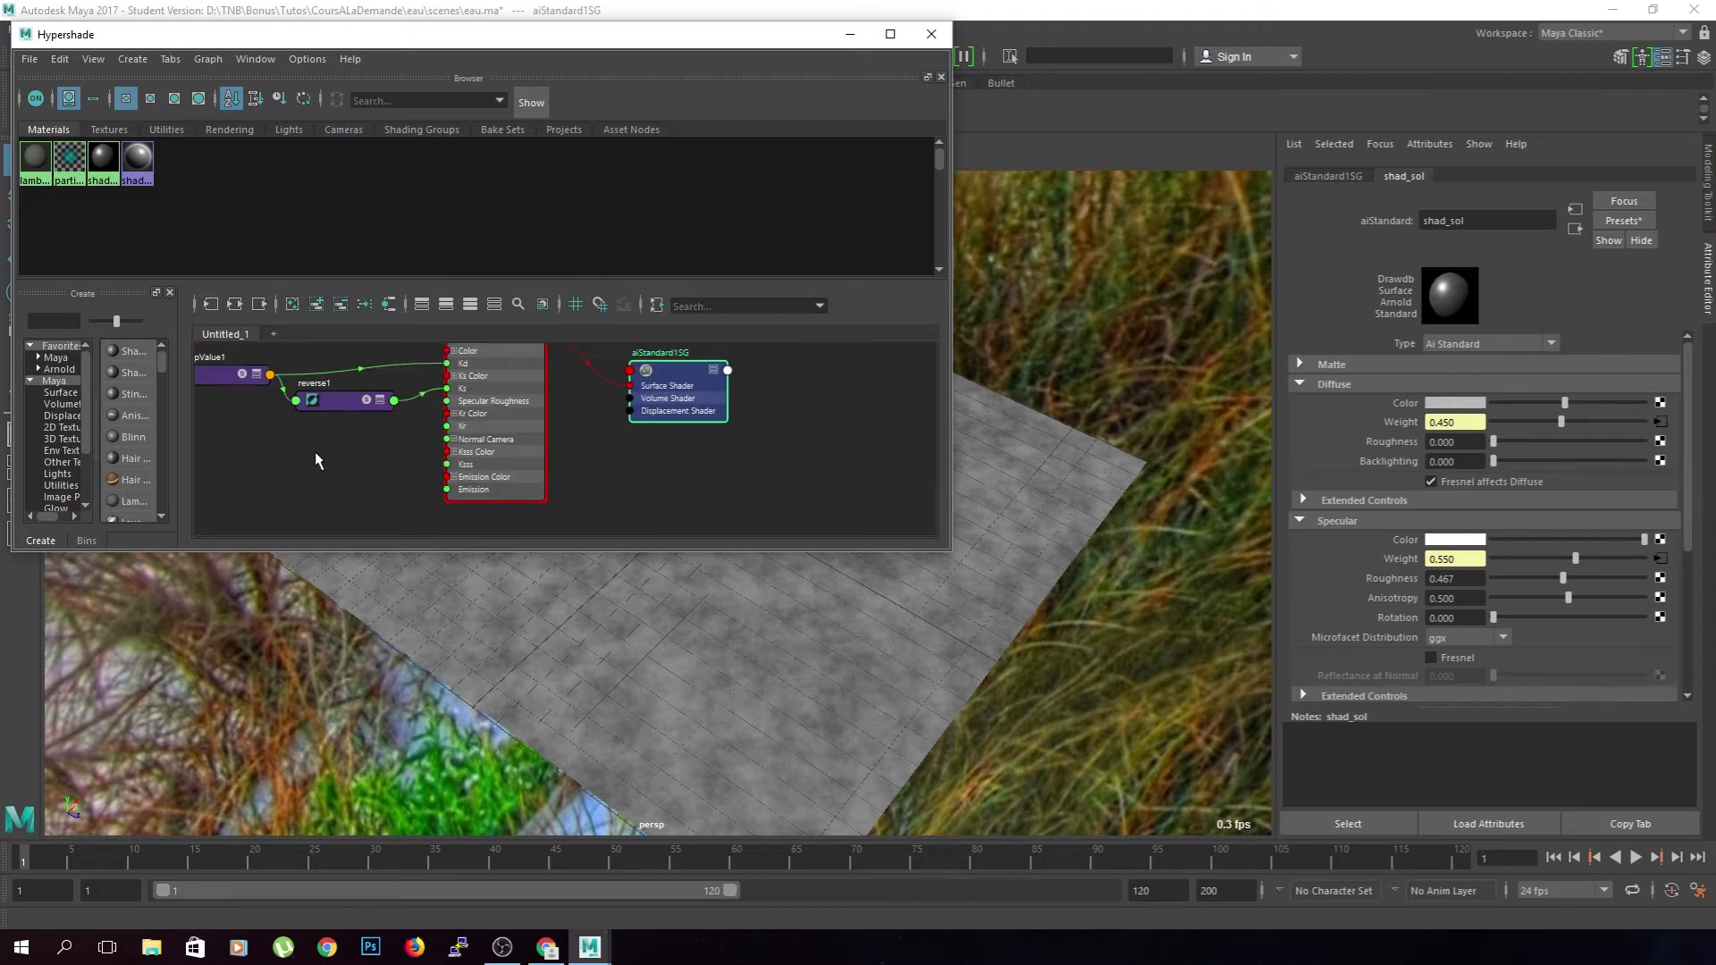
{"action": "middle_click_drag", "start_coordinate": [315, 452], "coordinate": [327, 485], "text": "alt"}
- Close the Hypershade's Browser, Create and Bins panels and bring the whole shading network into view
{"action": "left_click", "coordinate": [941, 77]}
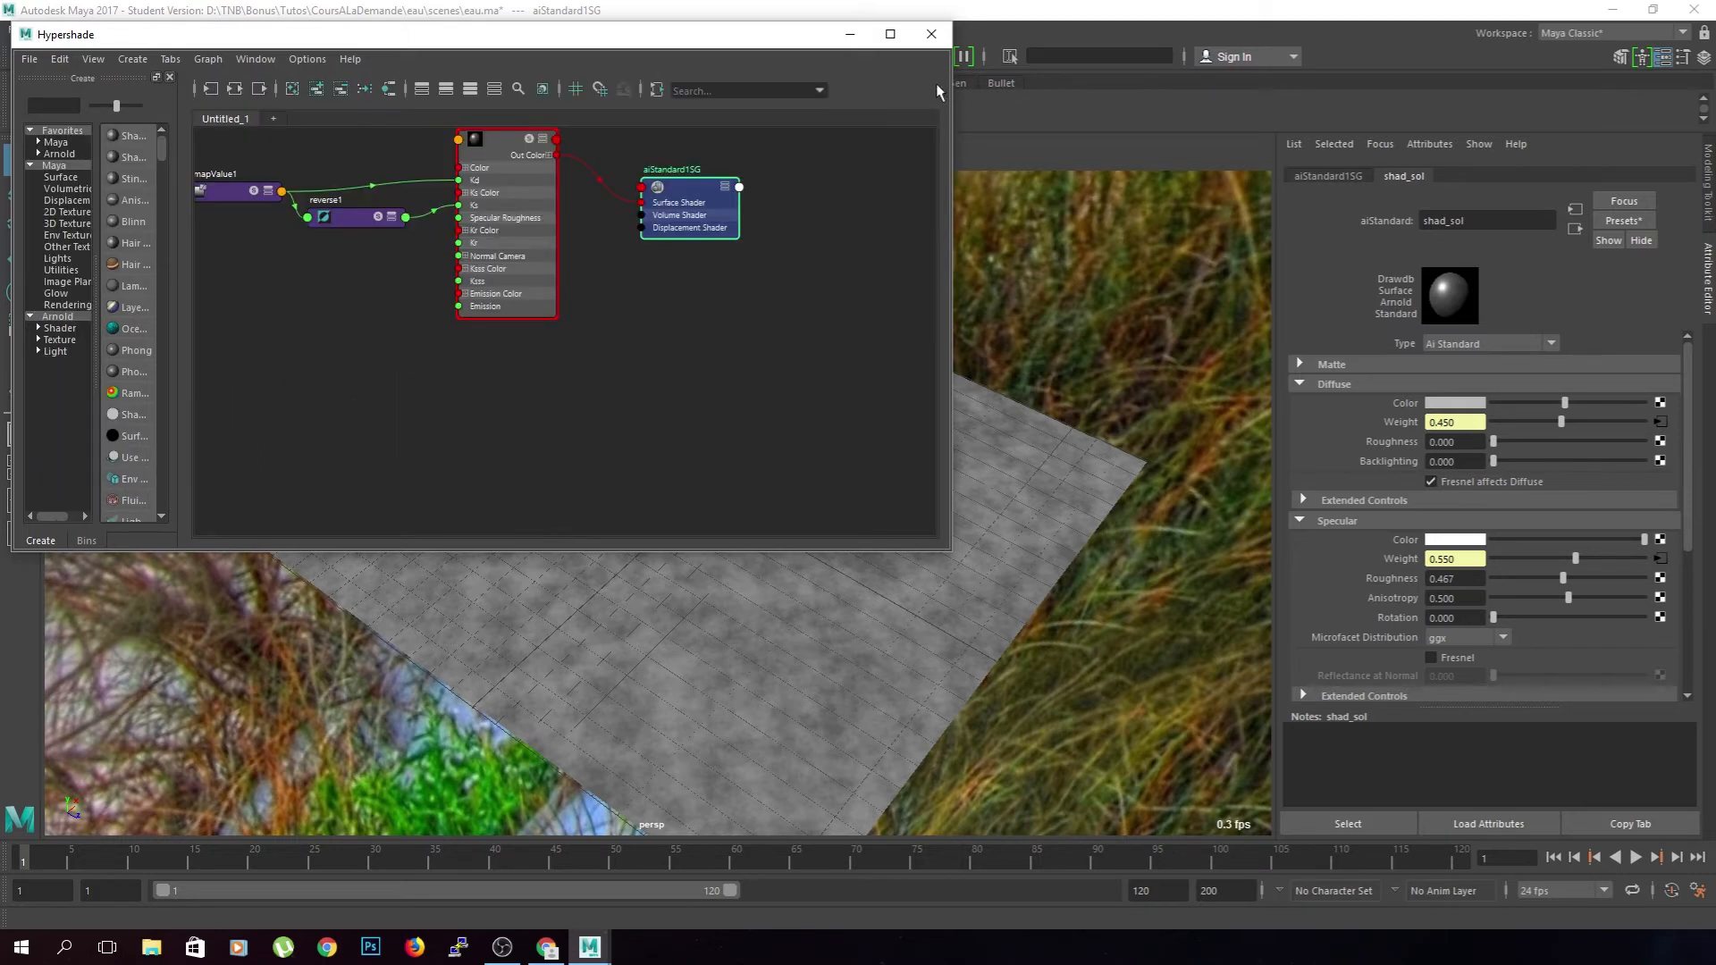
{"action": "left_click", "coordinate": [170, 76]}
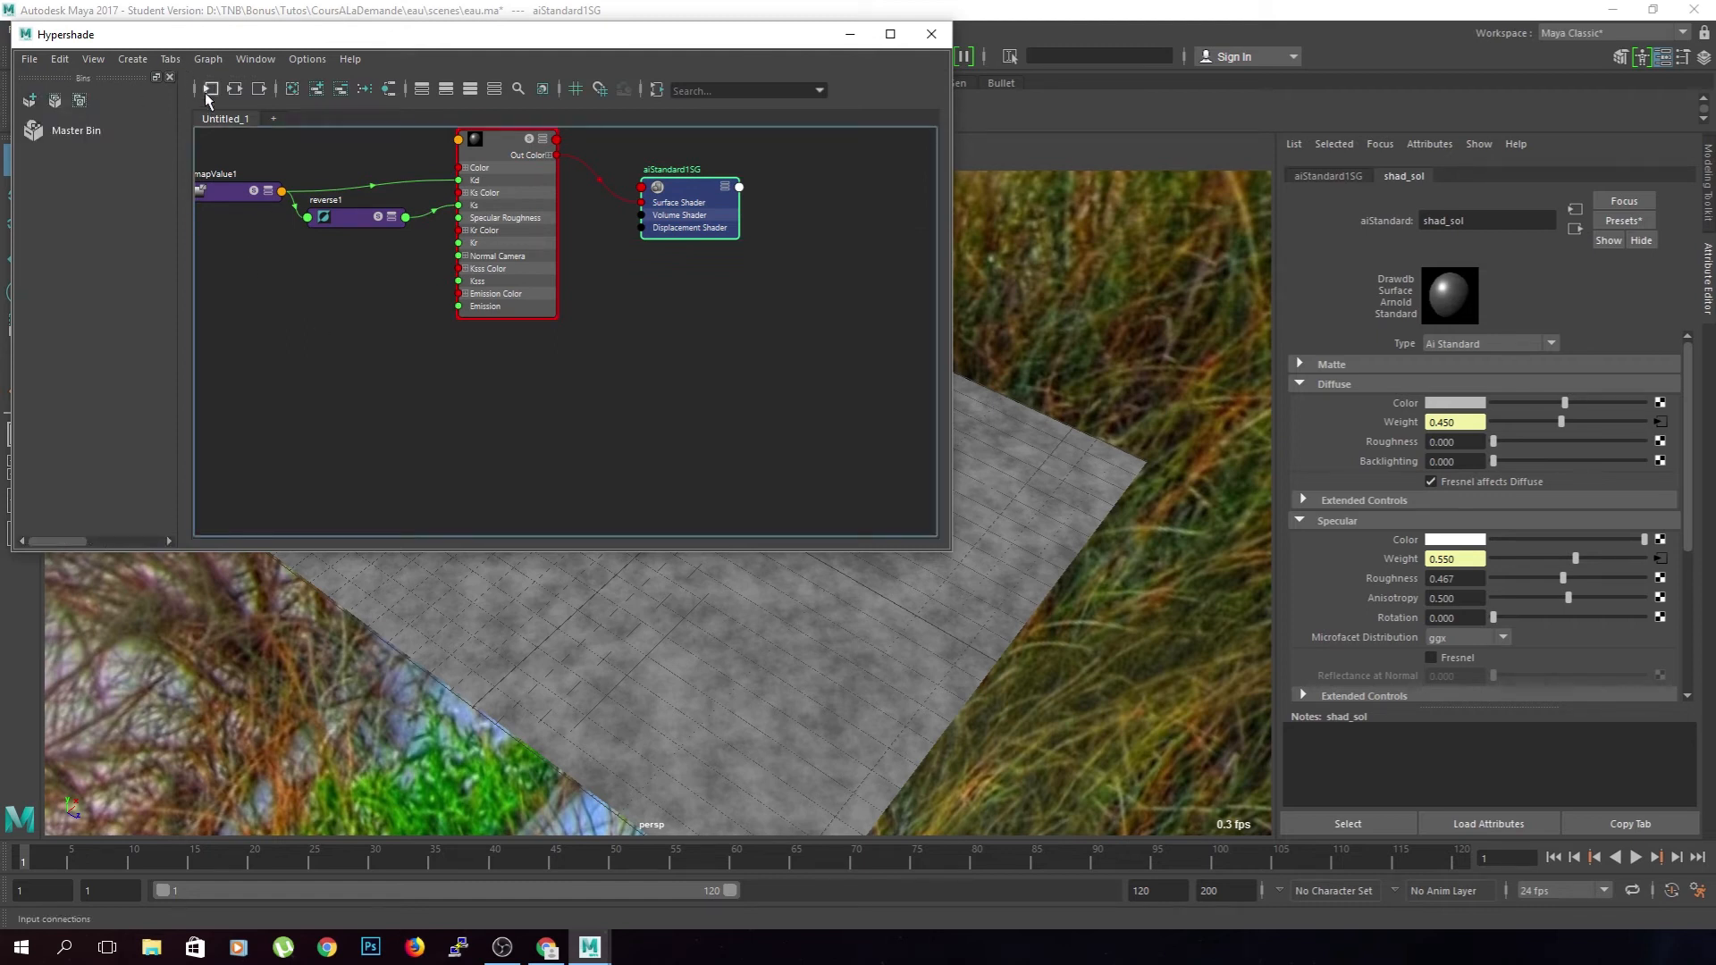
{"action": "left_click", "coordinate": [173, 78]}
{"action": "middle_click_drag", "start_coordinate": [226, 347], "coordinate": [464, 375], "text": "alt"}
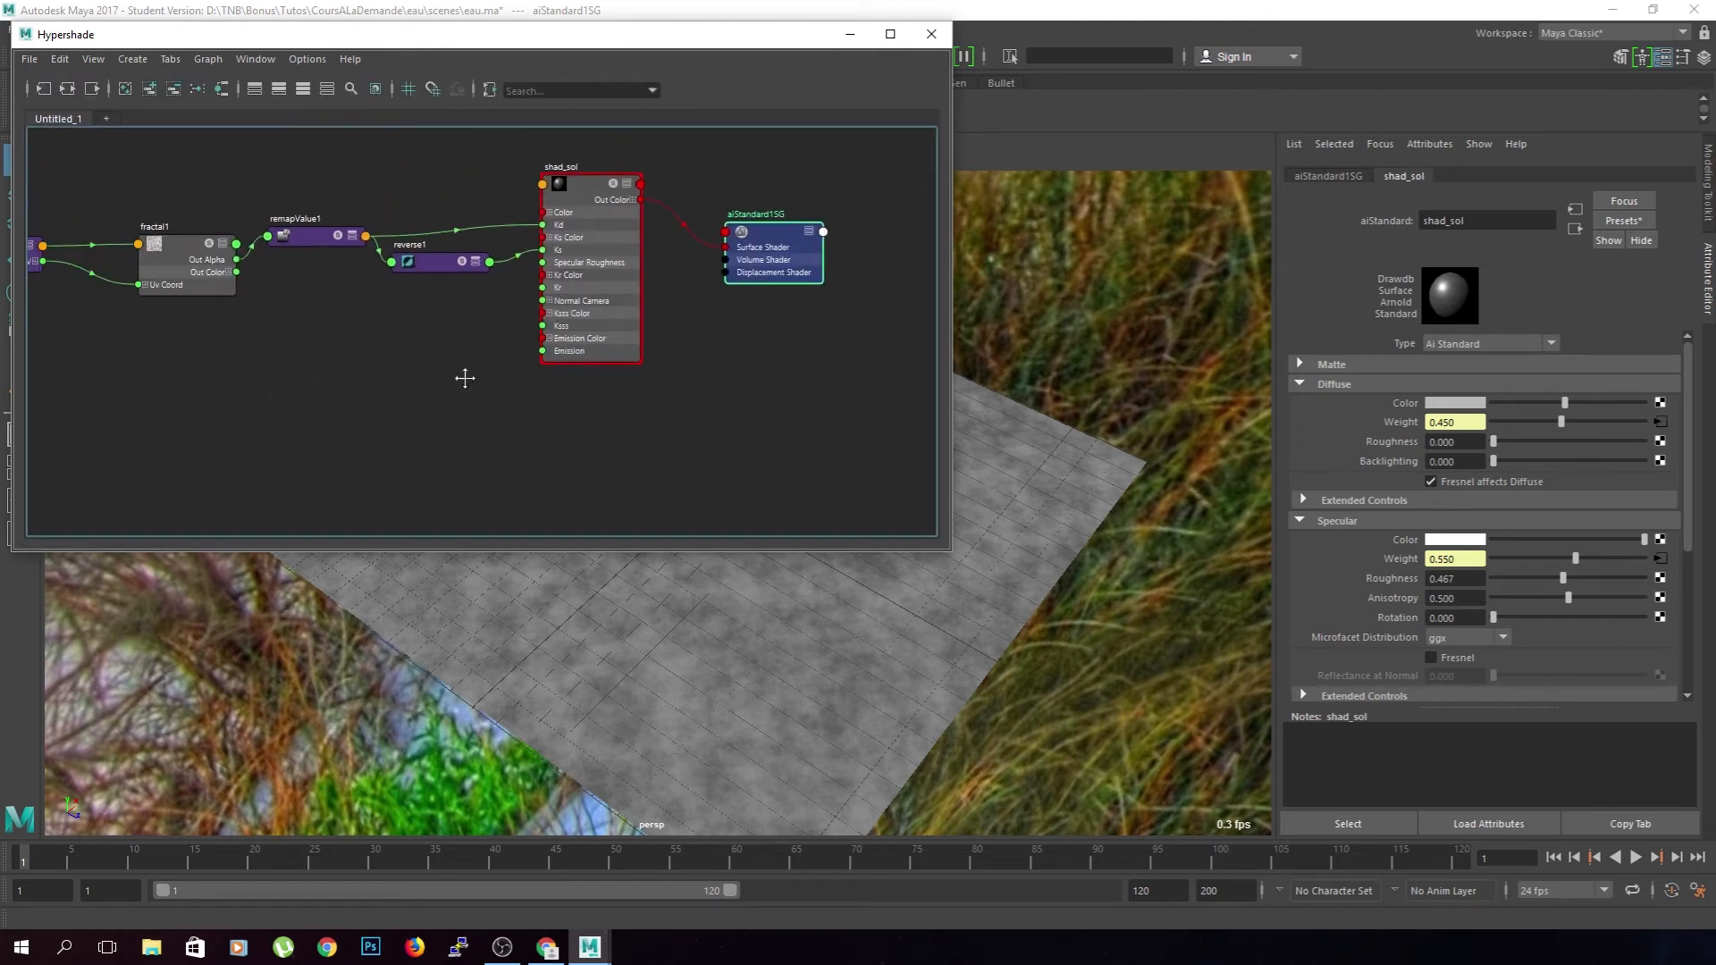
- Add a bump2d node, feeding fractal1's Out Alpha into its Bump Value and its Out Normal into shad_sol's Normal Camera
{"action": "left_click", "coordinate": [409, 368]}
{"action": "key", "text": "Tab"}
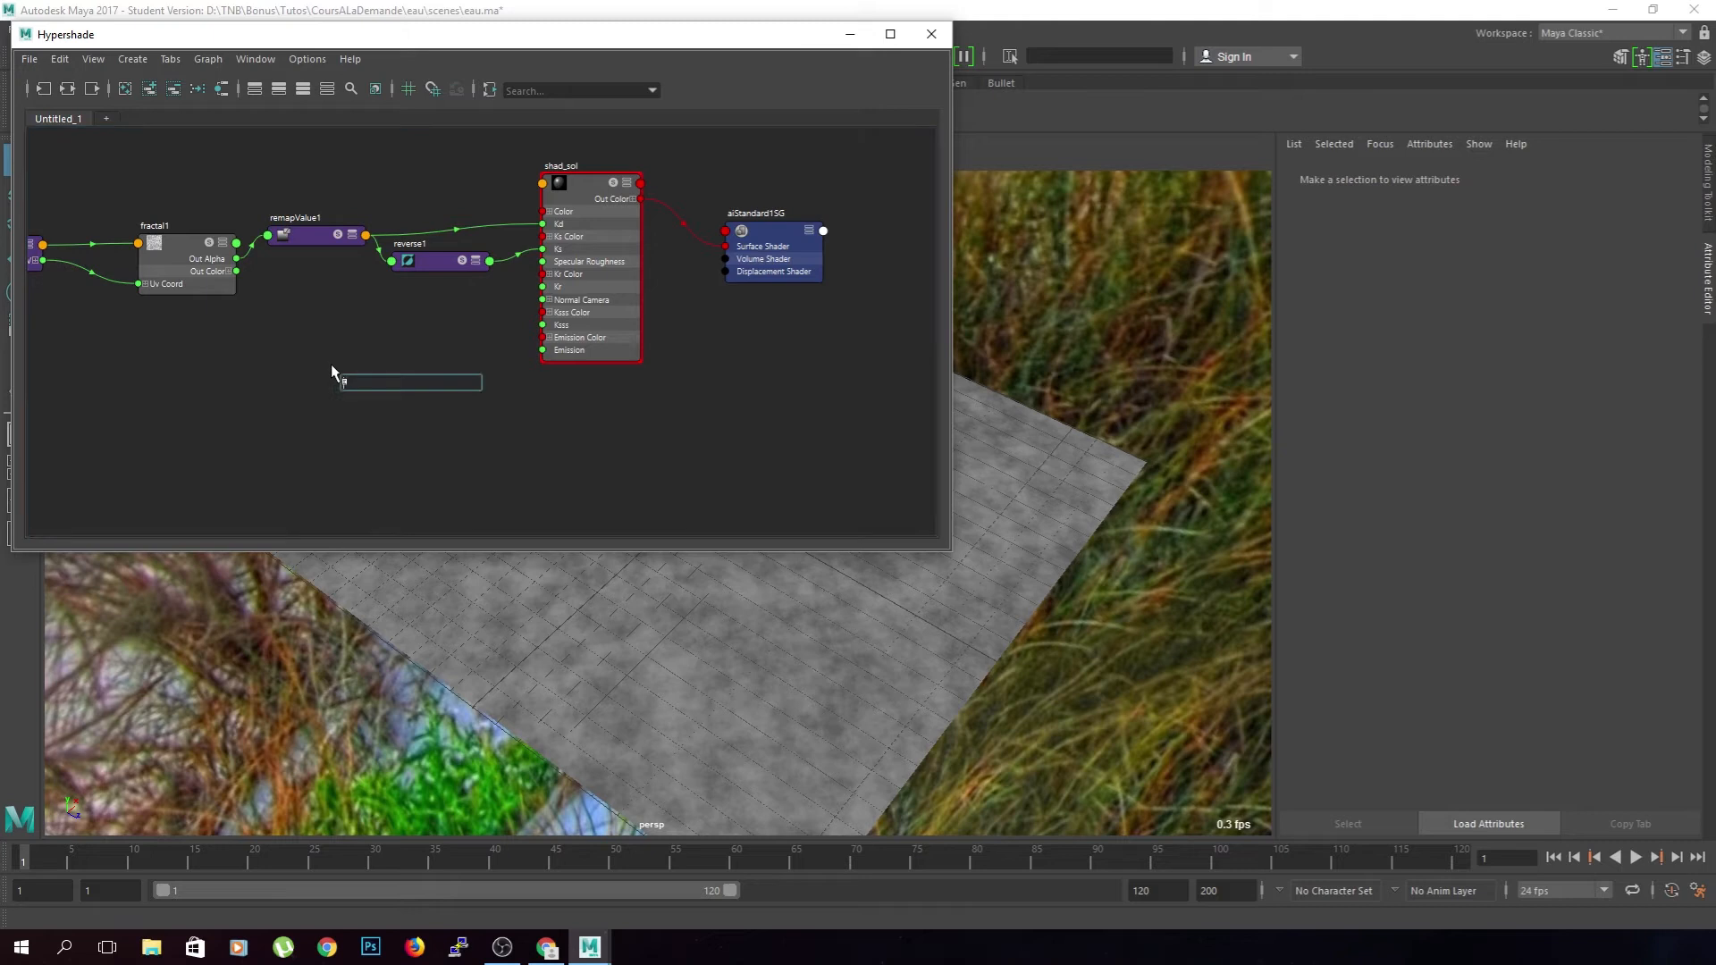
{"action": "type", "text": "bump"}
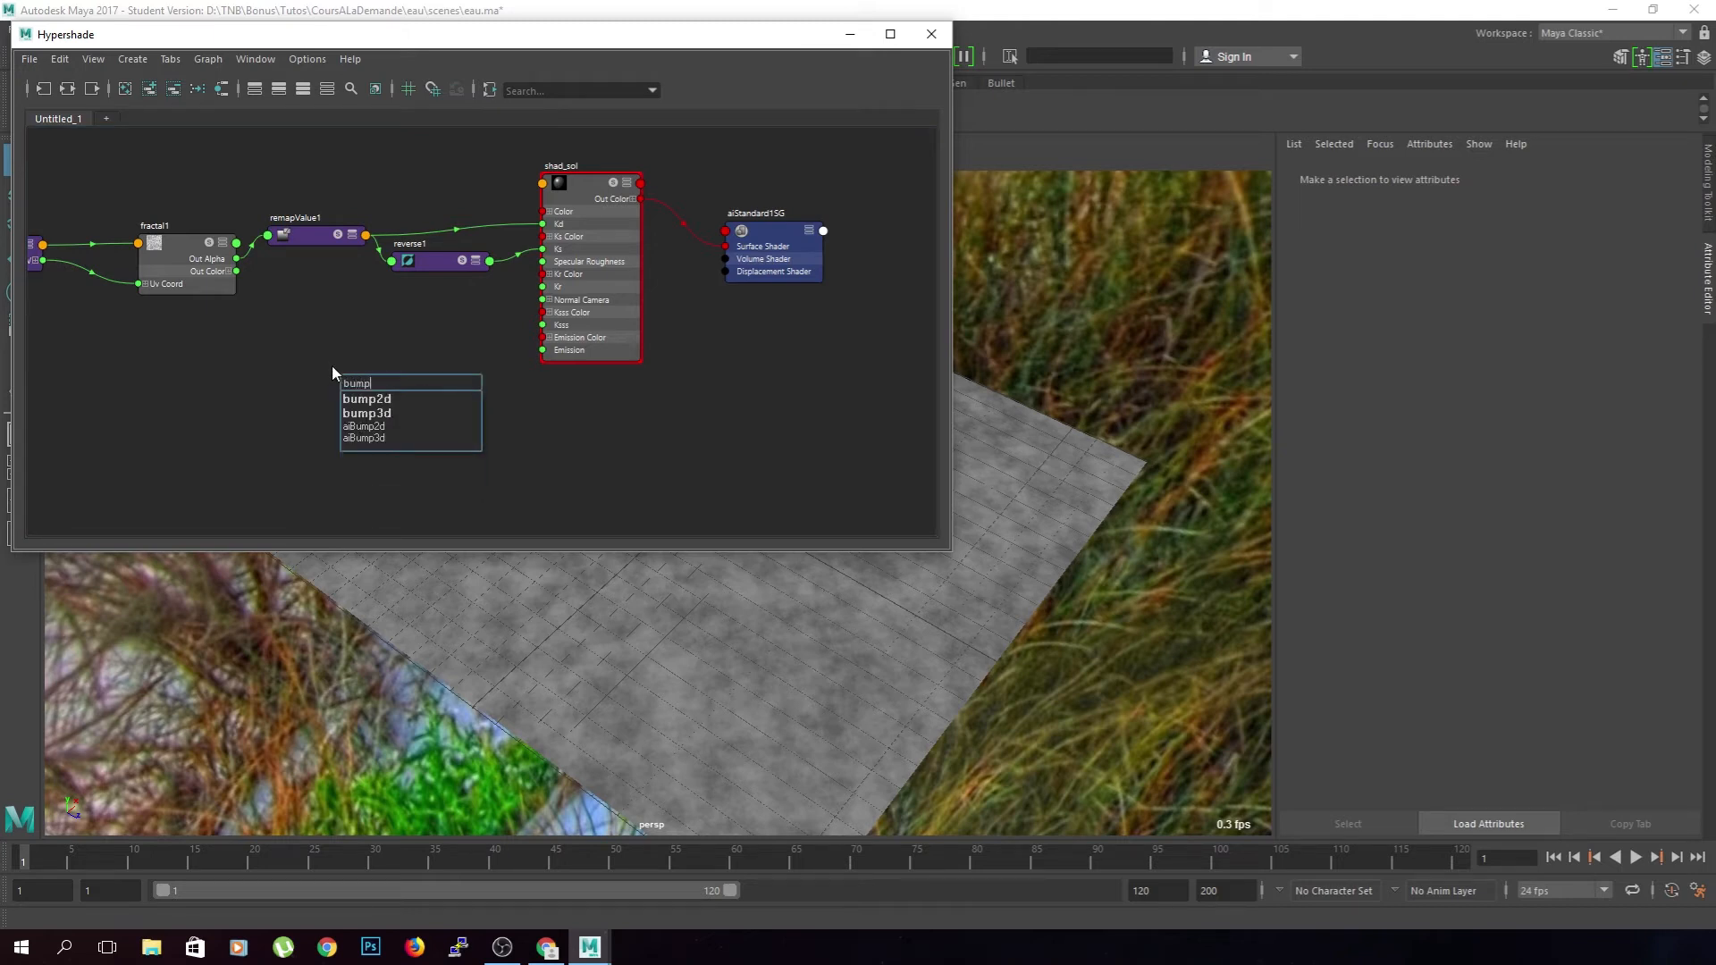
{"action": "key", "text": "Down"}
{"action": "key", "text": "Return"}
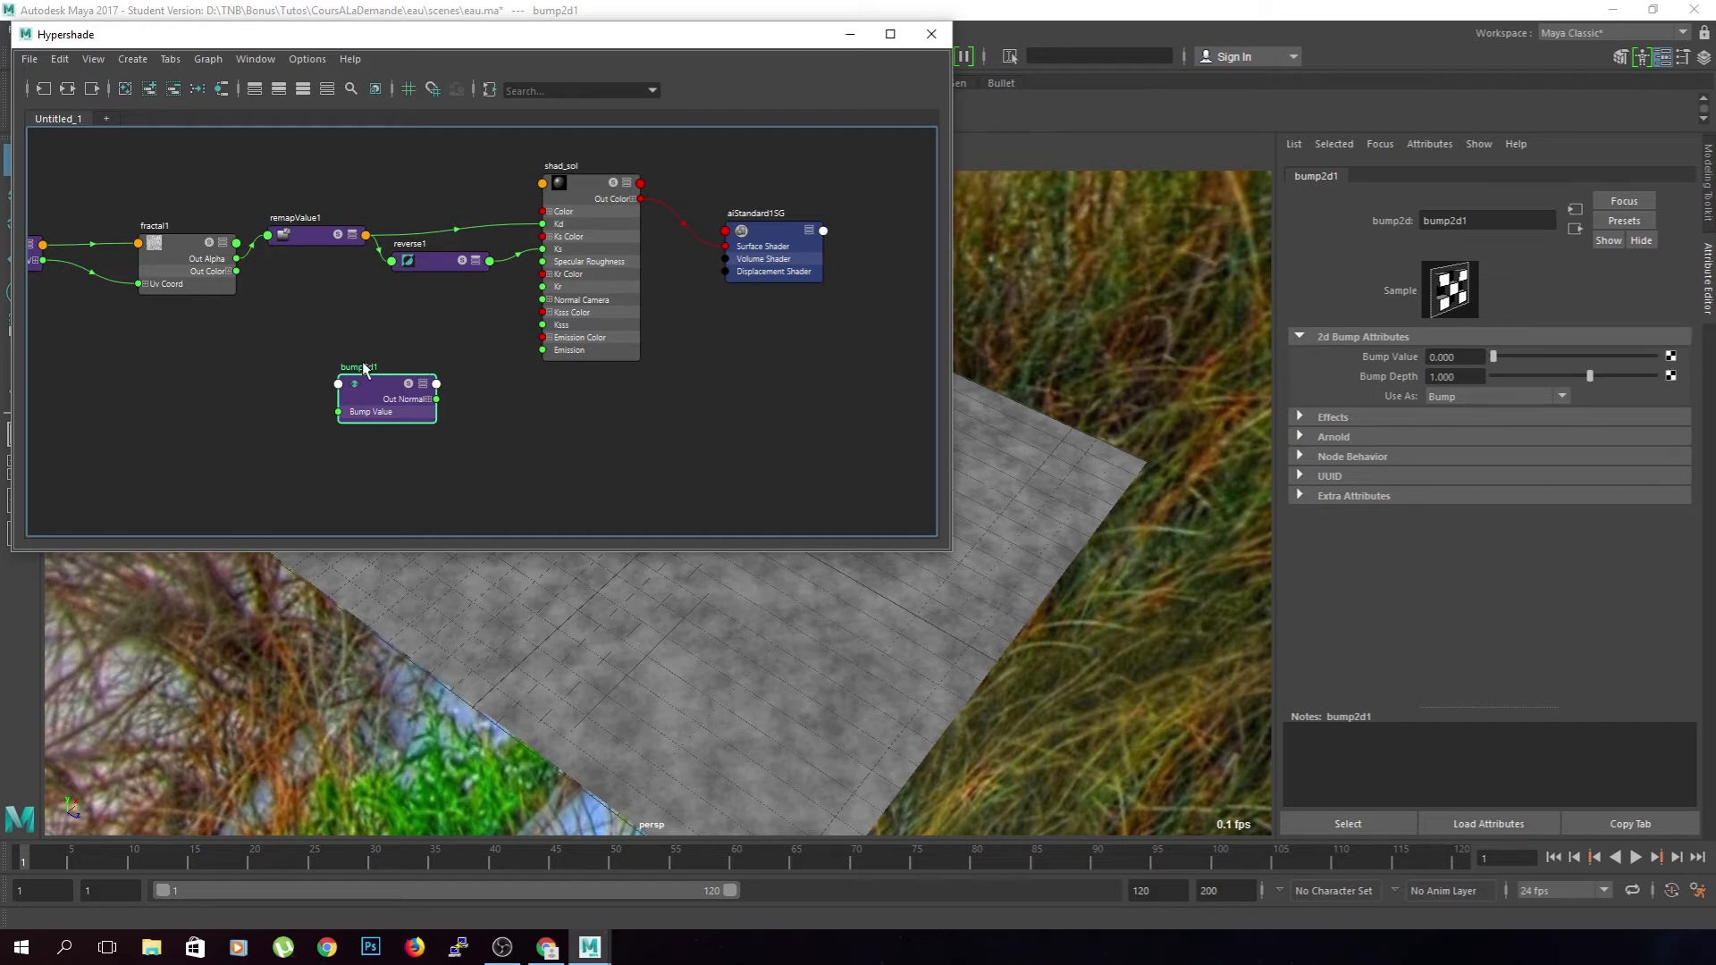
{"action": "left_click_drag", "start_coordinate": [237, 259], "coordinate": [542, 300]}
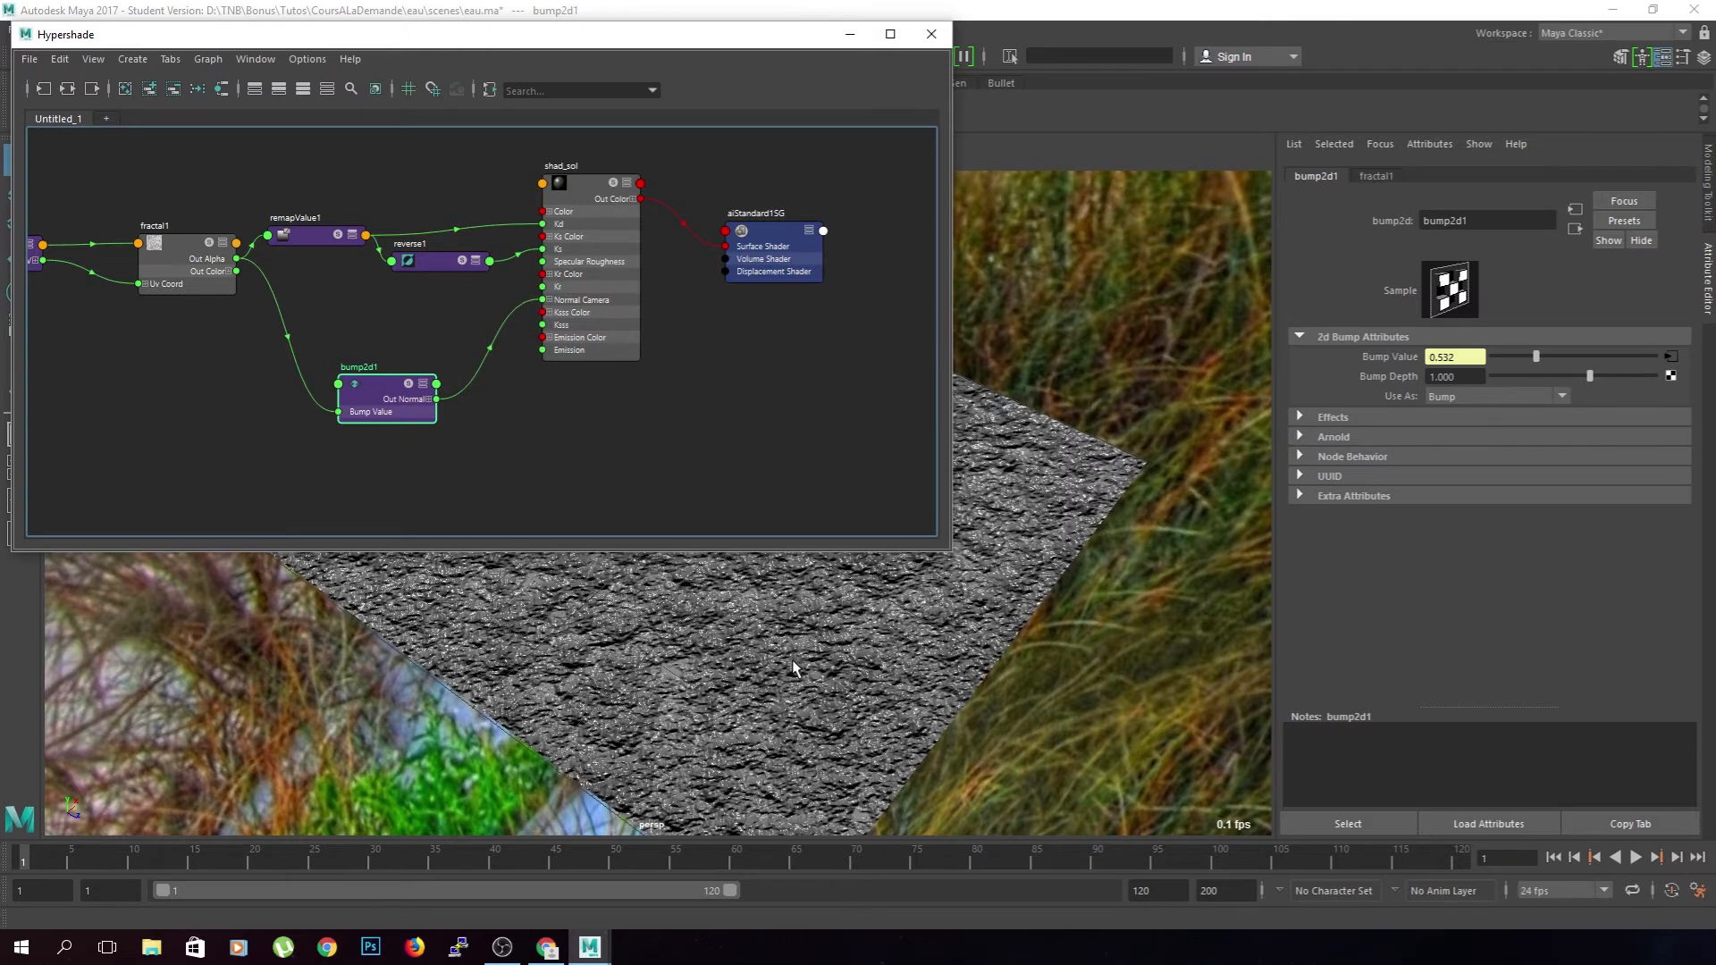
- Inspect the ground relief and try a bump depth of 0.010 on bump2d1
{"action": "left_click_drag", "start_coordinate": [791, 660], "coordinate": [680, 607], "text": "alt"}
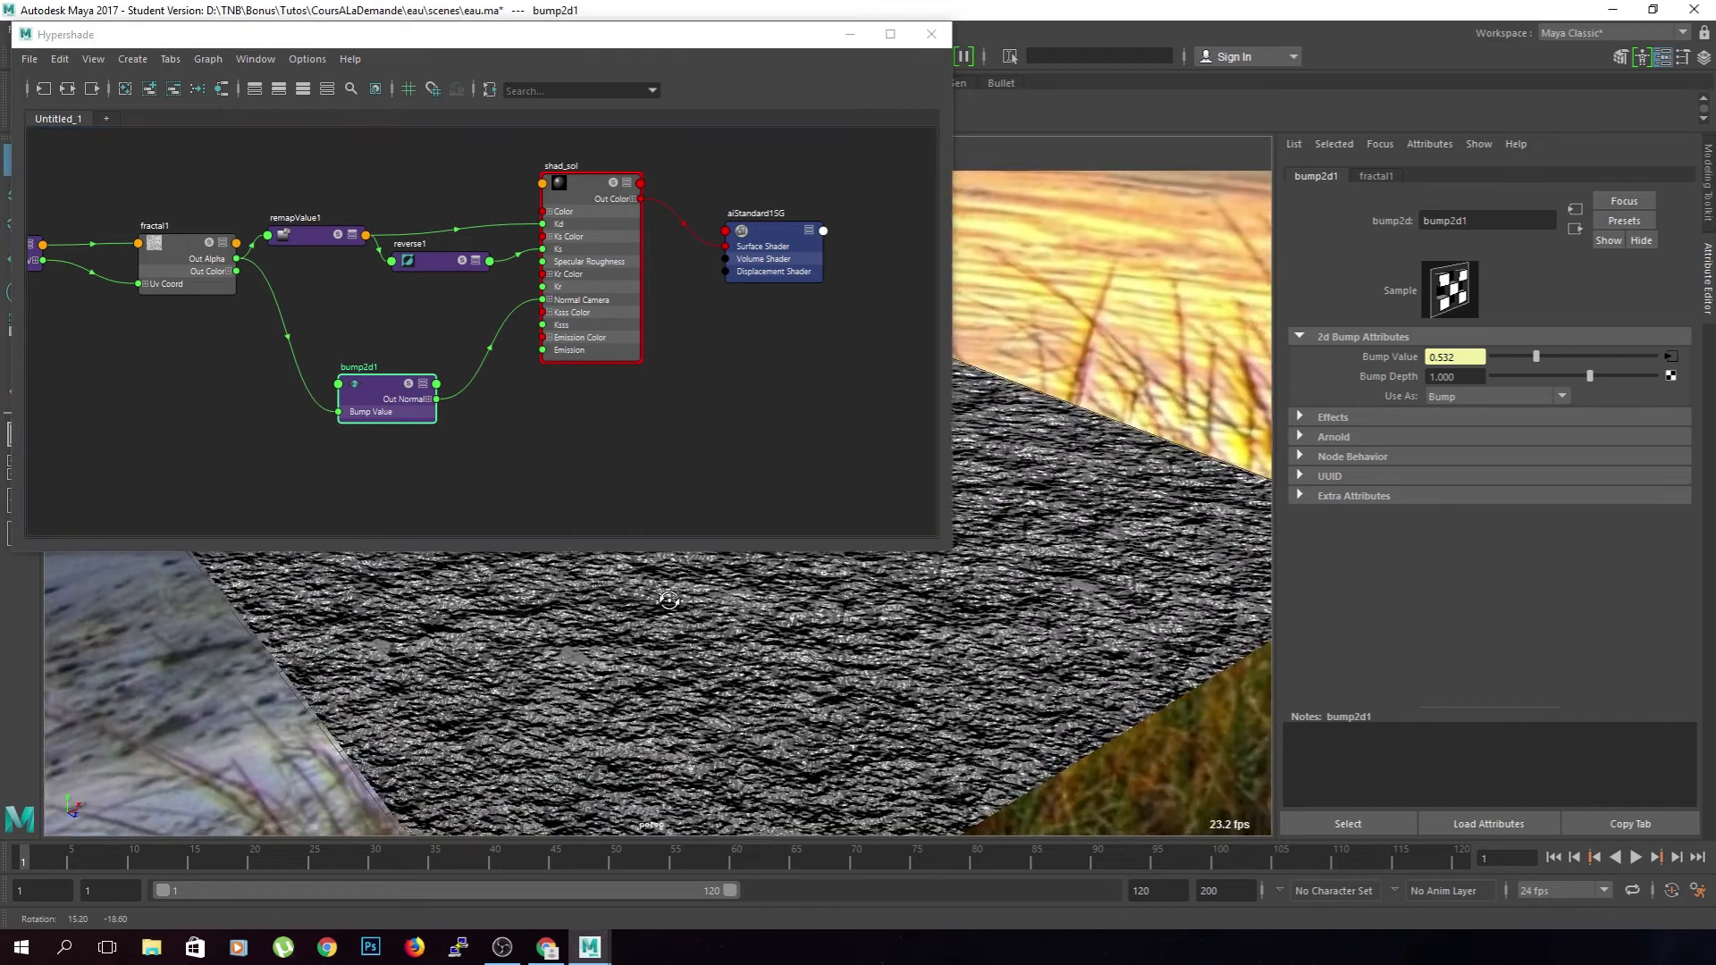
{"action": "left_click_drag", "start_coordinate": [1470, 377], "coordinate": [1306, 349]}
{"action": "type", "text": ".01"}
{"action": "key", "text": "Return"}
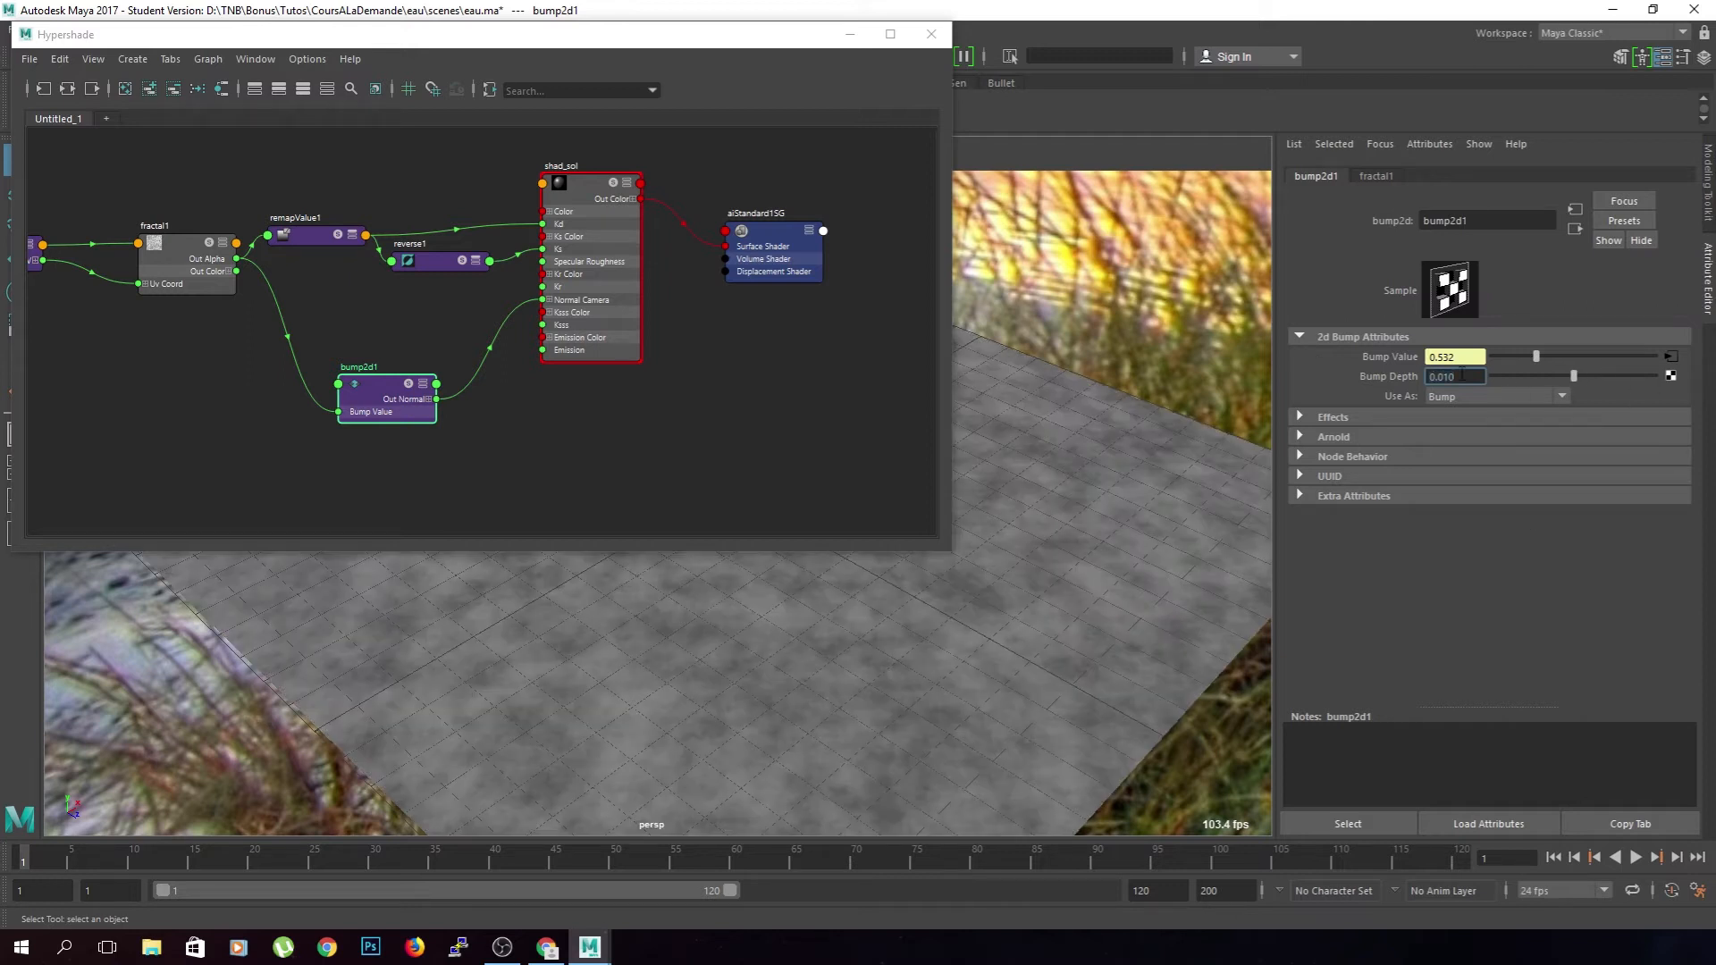
- Try a bump depth of 0.100 on bump2d1 and inspect the ground's relief from several angles
{"action": "key", "text": "BackSpace"}
{"action": "key", "text": "BackSpace"}
{"action": "type", "text": "1"}
{"action": "key", "text": "Return"}
{"action": "left_click_drag", "start_coordinate": [1033, 598], "coordinate": [1005, 636], "text": "alt"}
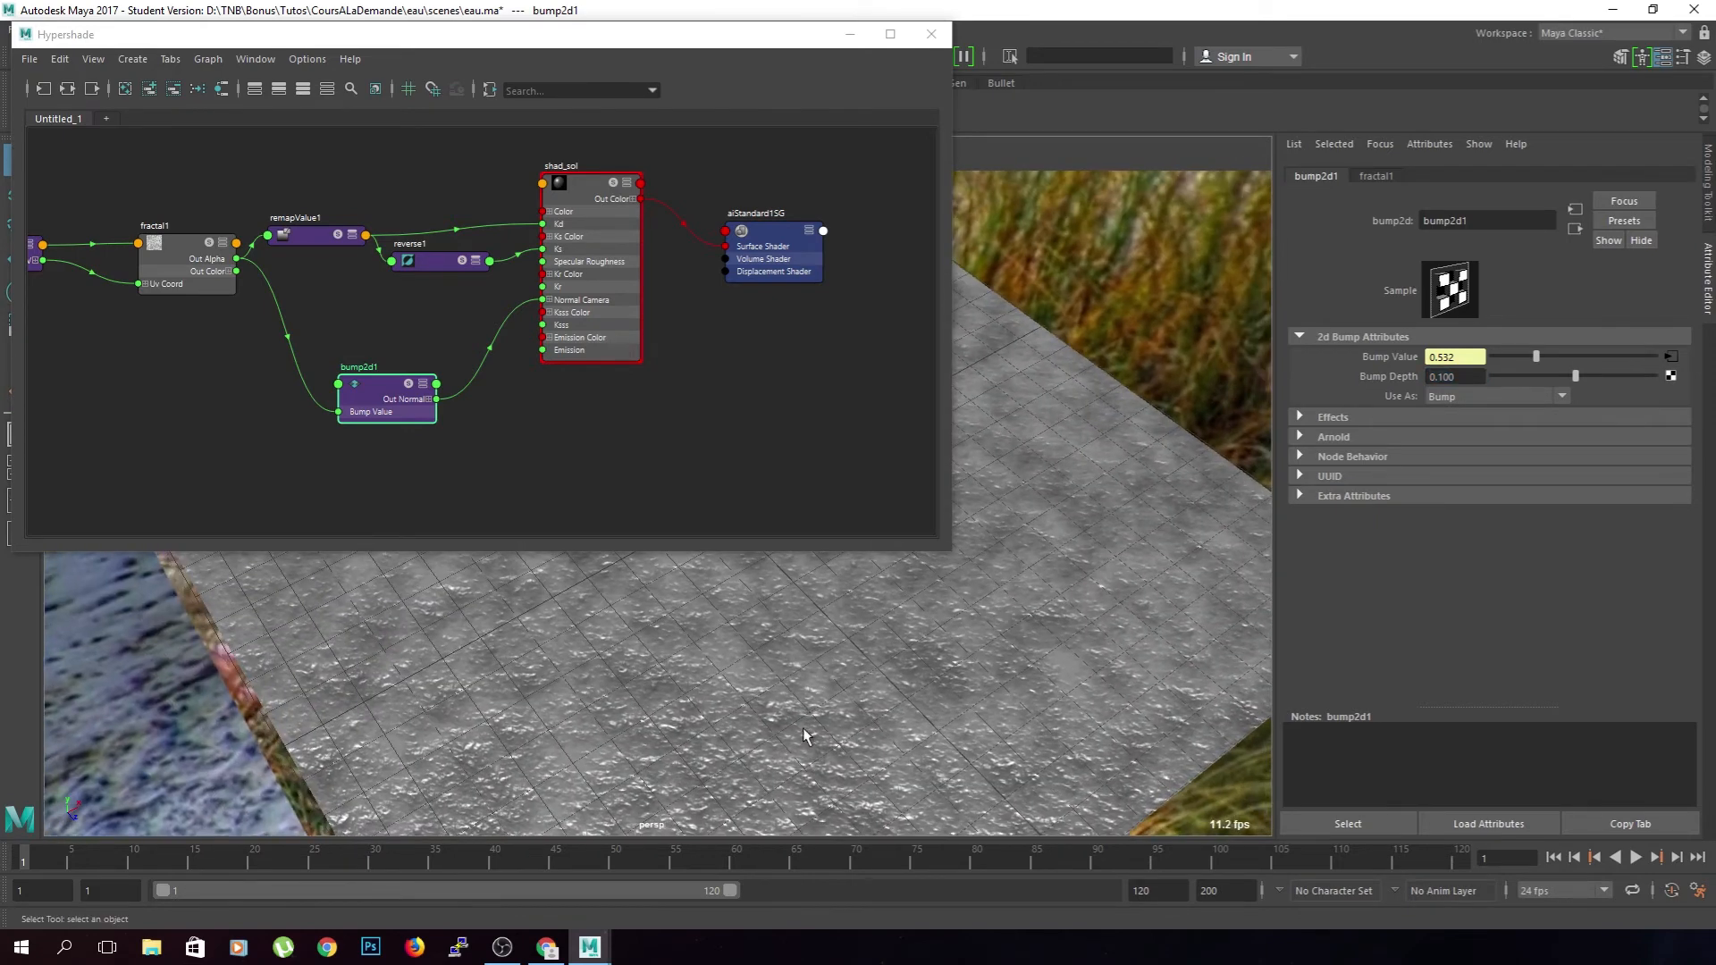
{"action": "left_click_drag", "start_coordinate": [801, 731], "coordinate": [813, 715], "text": "alt"}
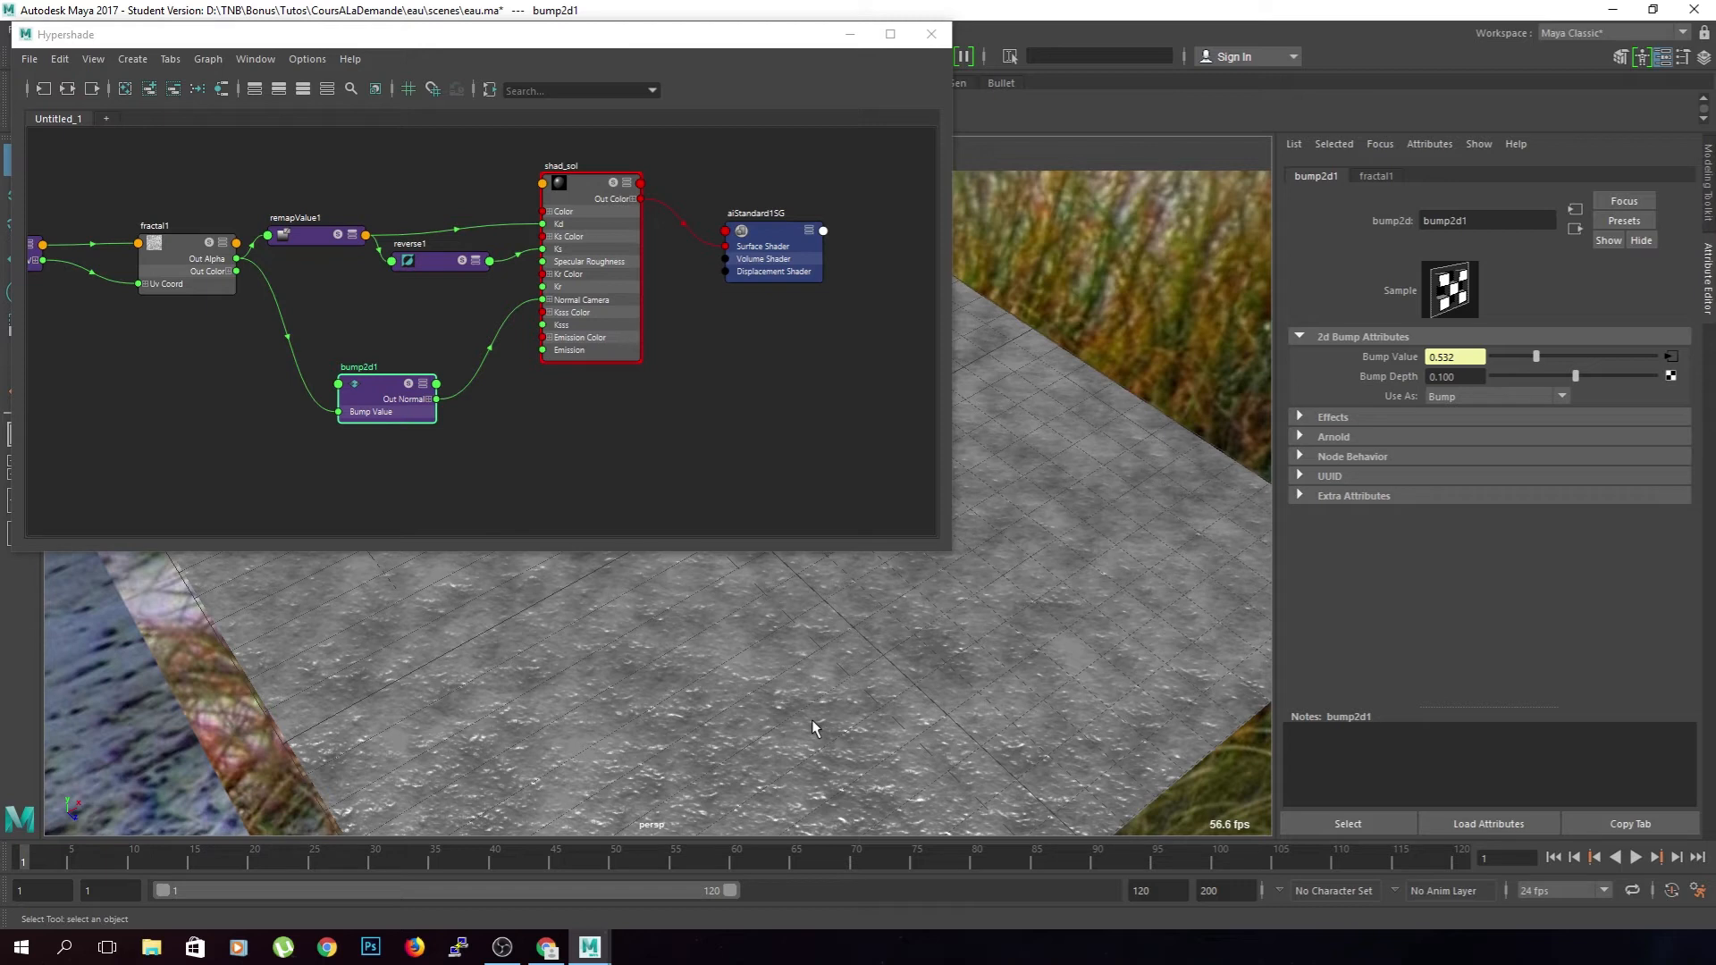
{"action": "left_click_drag", "start_coordinate": [808, 721], "coordinate": [833, 712], "text": "alt"}
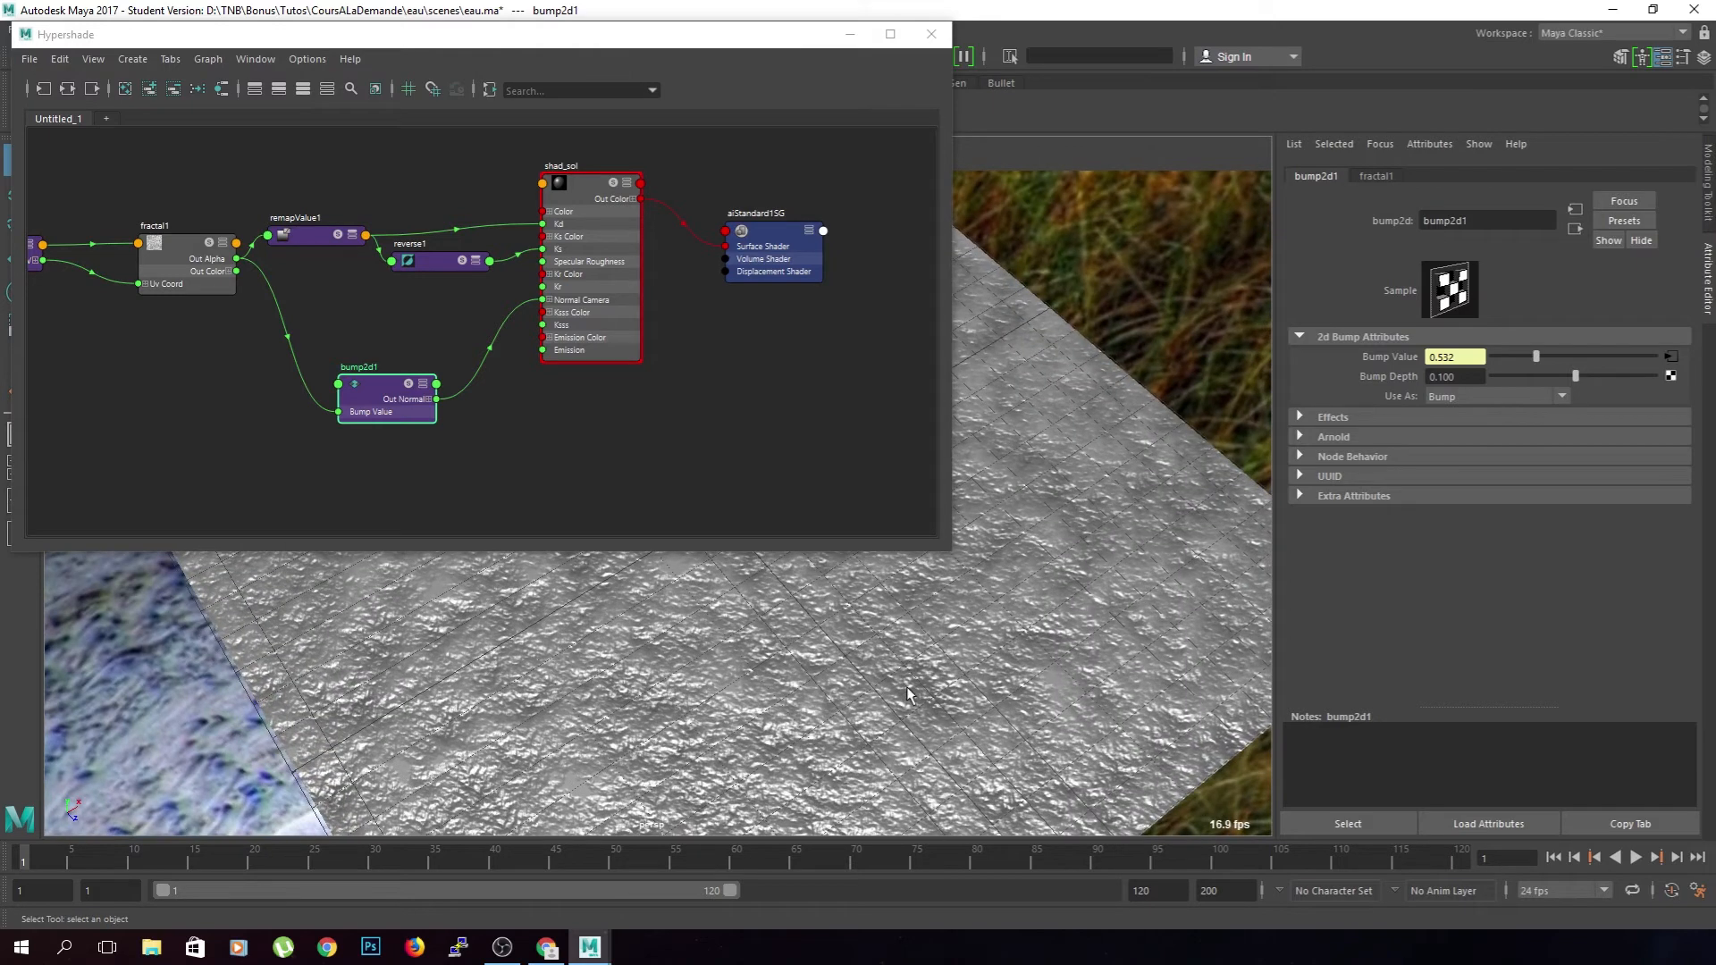
{"action": "mouse_move", "coordinate": [994, 677]}
{"action": "left_mouse_down", "text": "alt"}
{"action": "mouse_move", "coordinate": [898, 736]}
{"action": "mouse_move", "coordinate": [994, 681]}
{"action": "left_mouse_up", "text": "alt"}
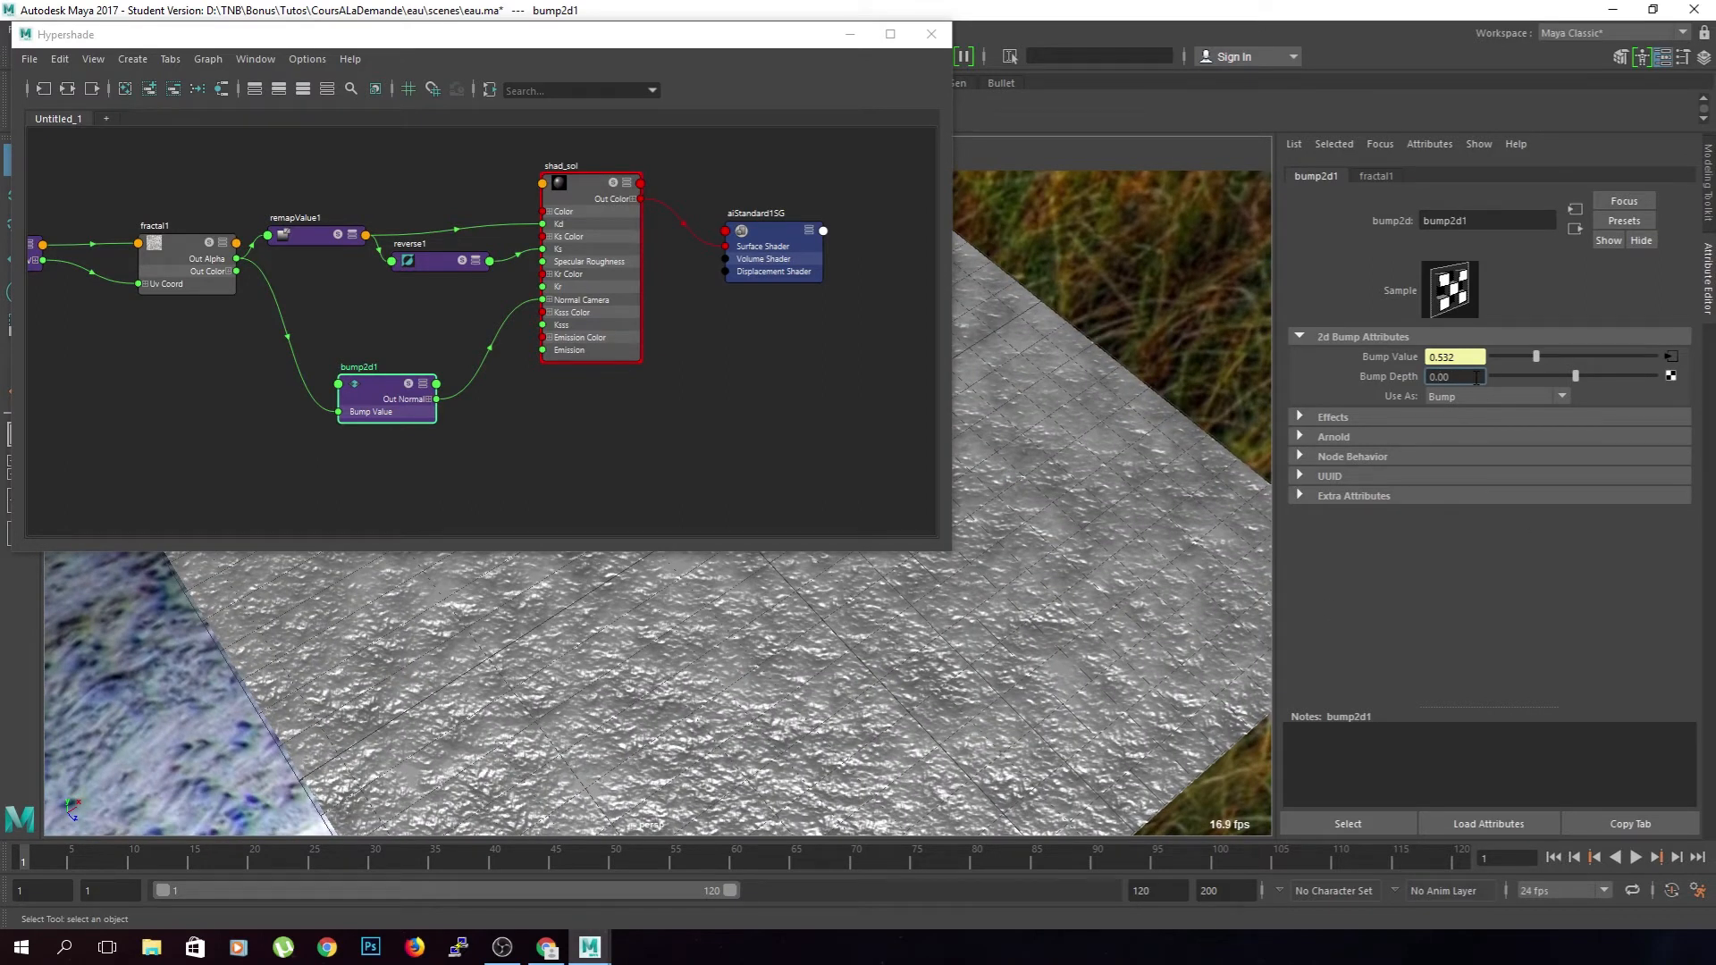
- Set bump2d1's bump depth to 0.050 and its bump filter to 0.134, checking the relief on the ground
{"action": "key", "text": "Return"}
{"action": "left_click_drag", "start_coordinate": [969, 528], "coordinate": [1001, 668], "text": "alt"}
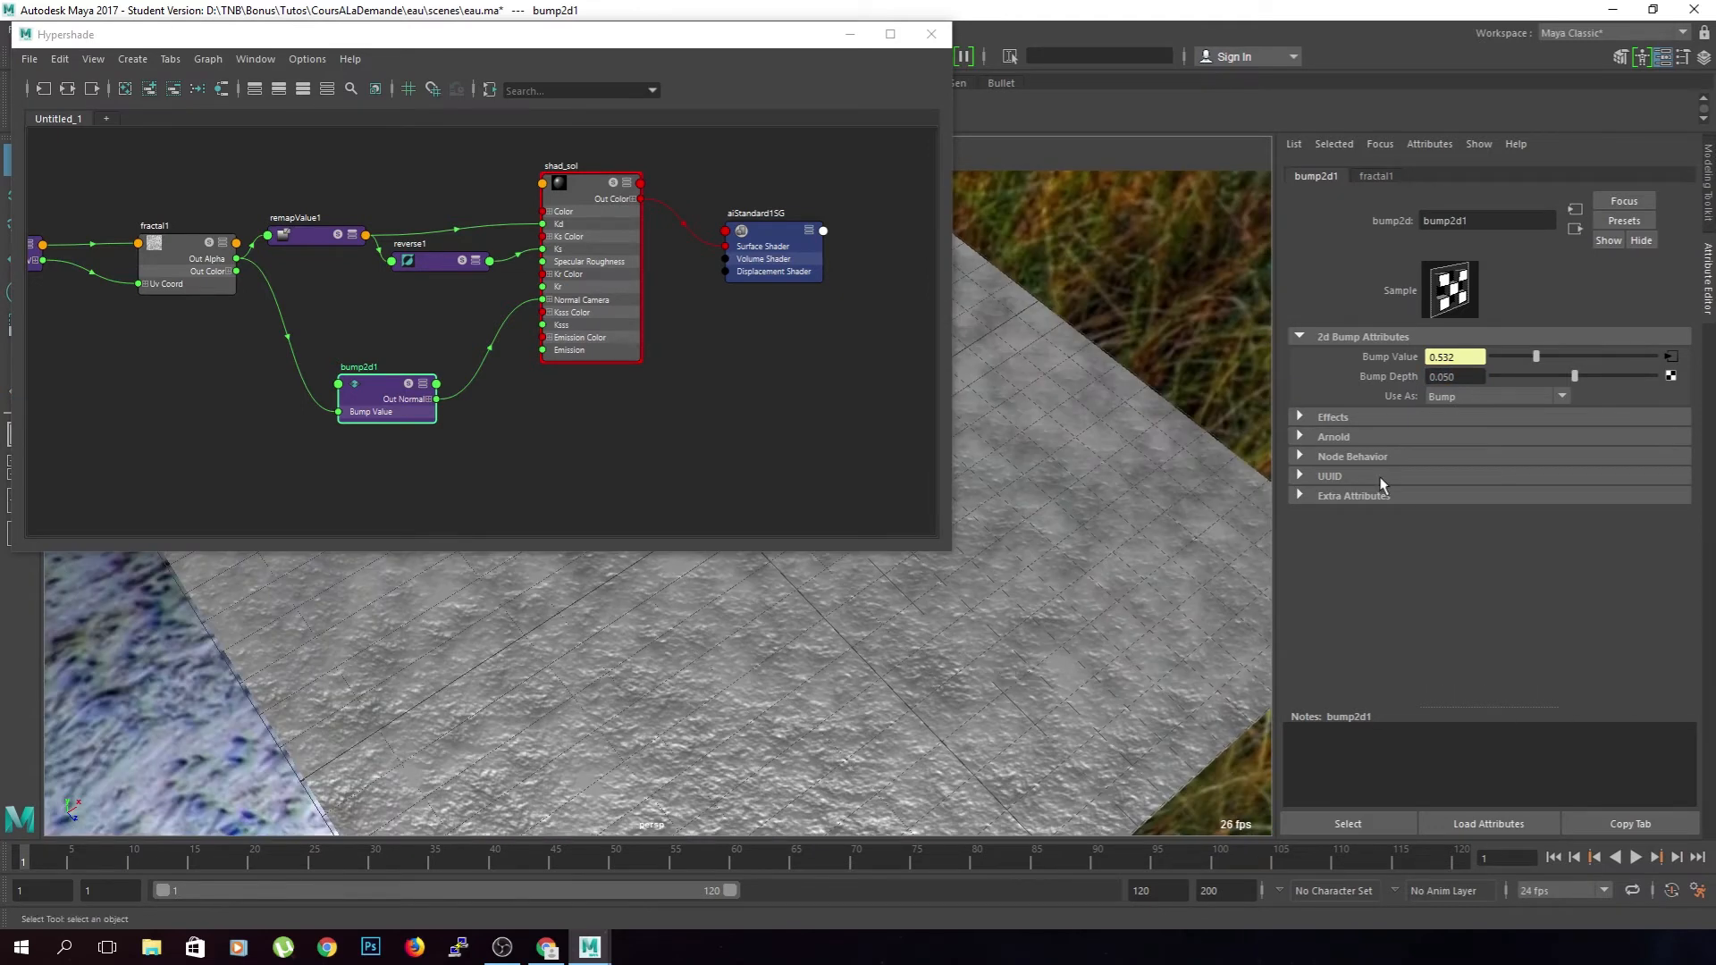
{"action": "left_click", "coordinate": [1368, 419]}
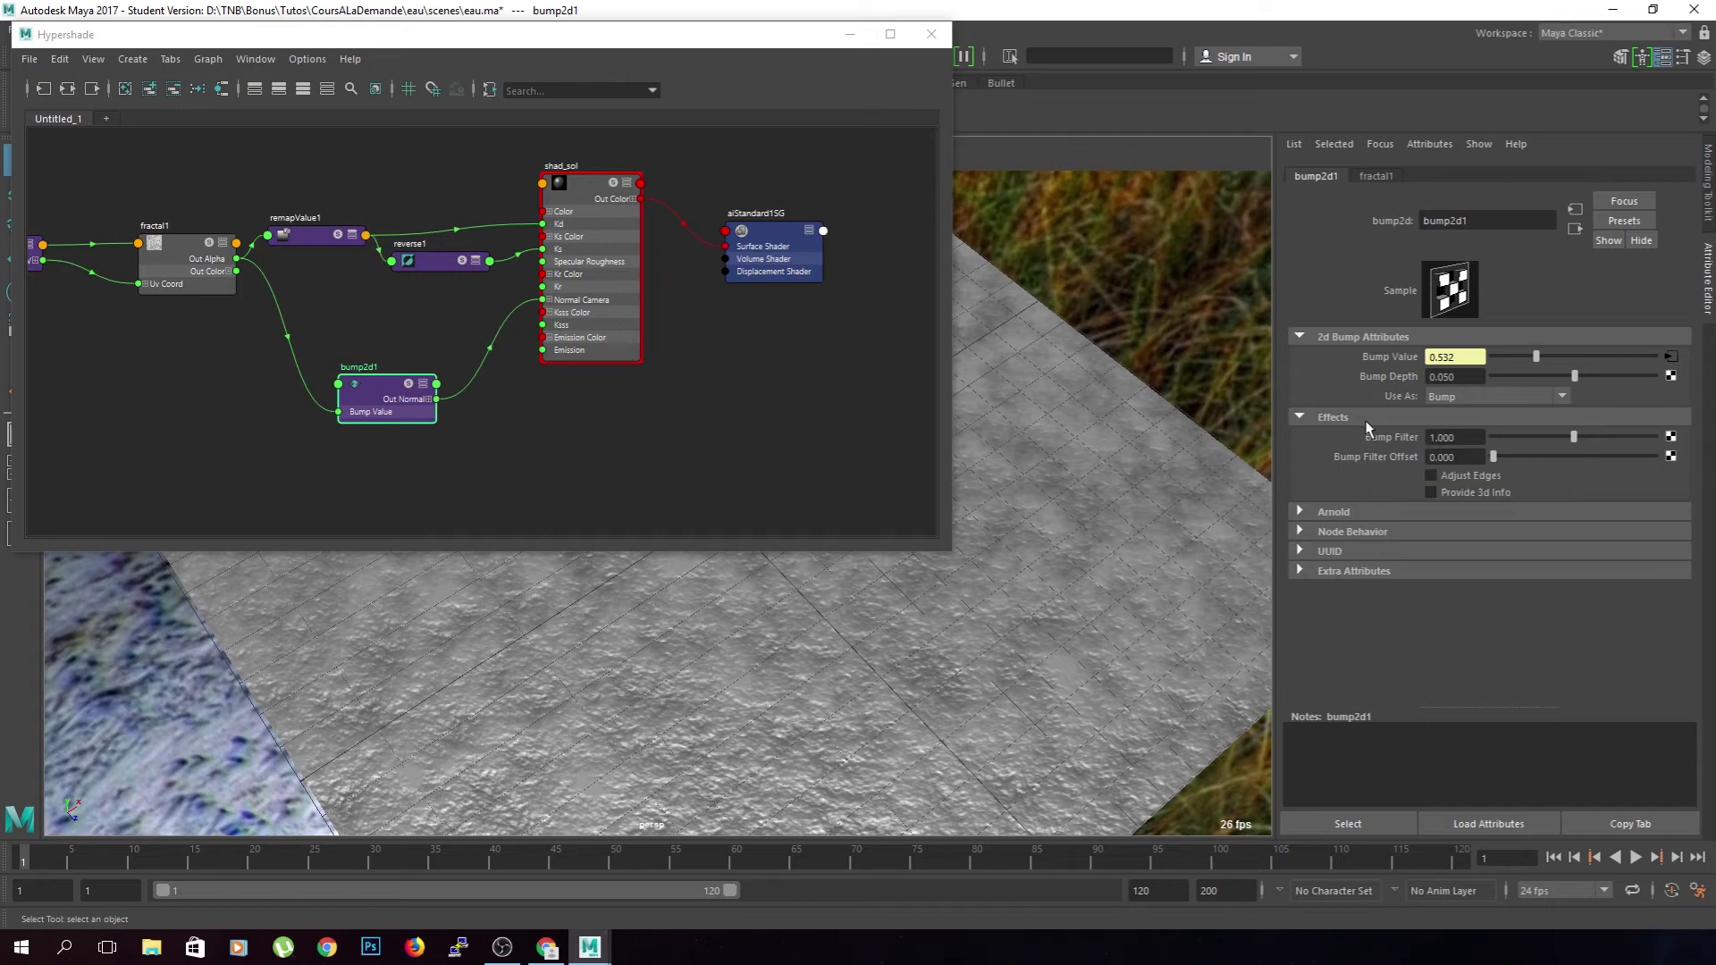
{"action": "left_click_drag", "start_coordinate": [1547, 439], "coordinate": [1504, 441]}
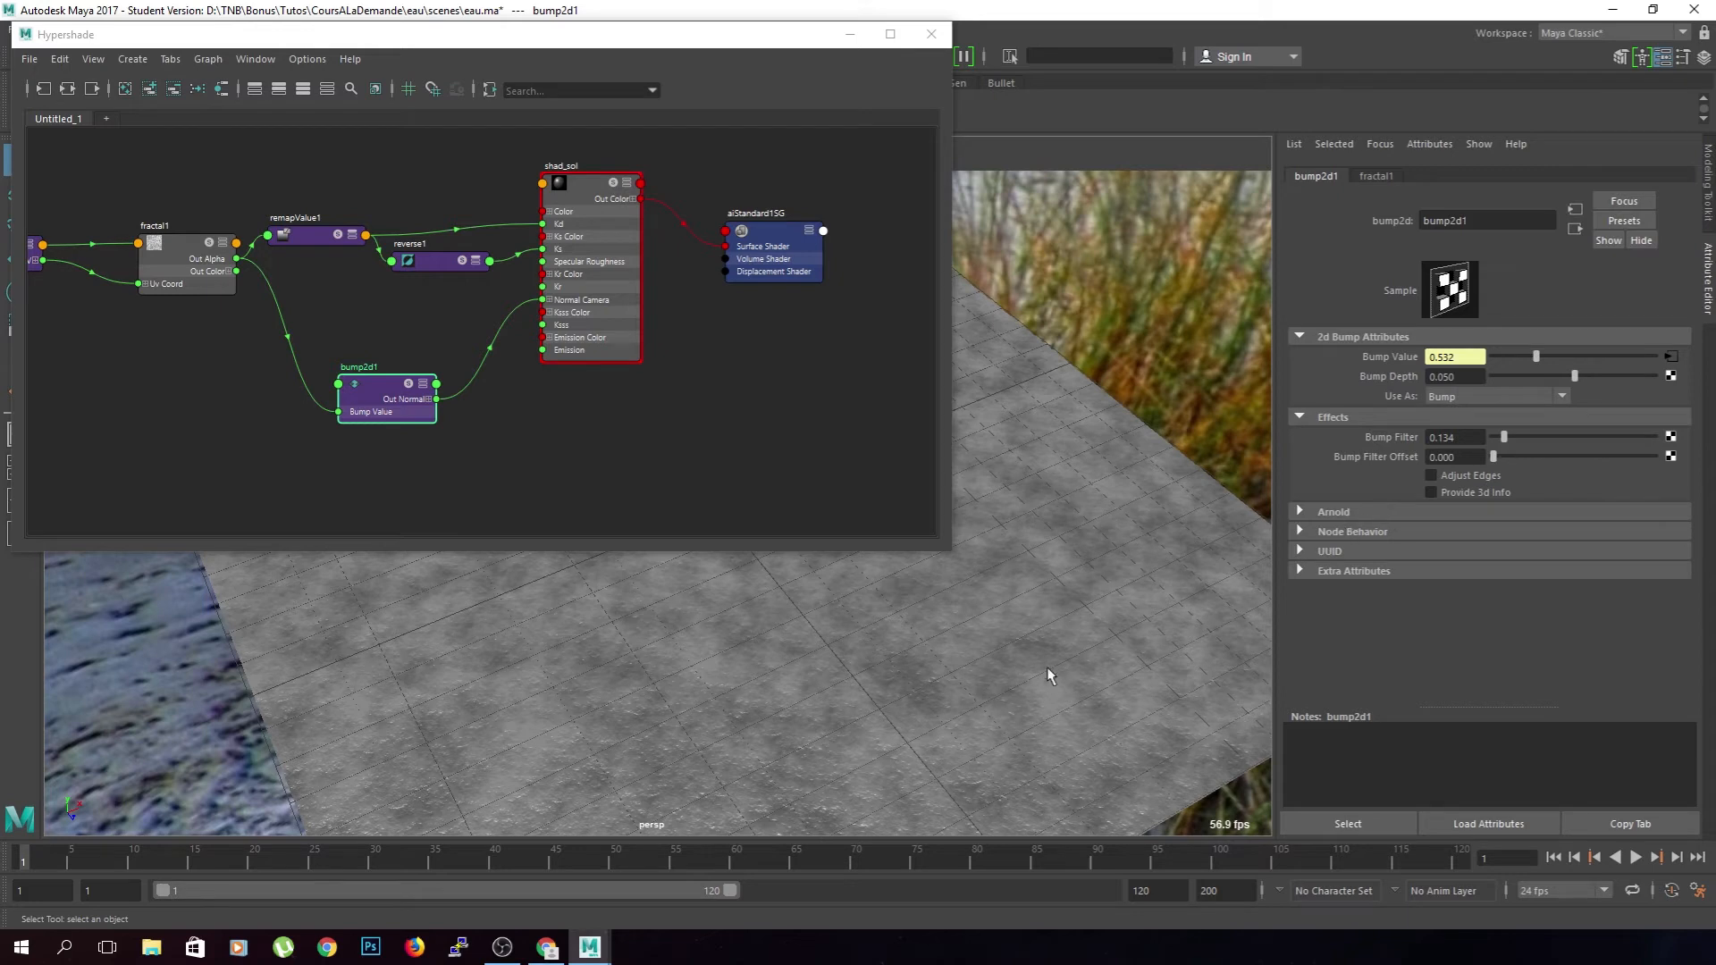
{"action": "mouse_move", "coordinate": [1053, 647]}
{"action": "left_mouse_down", "text": "alt"}
{"action": "mouse_move", "coordinate": [1113, 732]}
{"action": "mouse_move", "coordinate": [985, 620]}
{"action": "left_mouse_up", "text": "alt"}
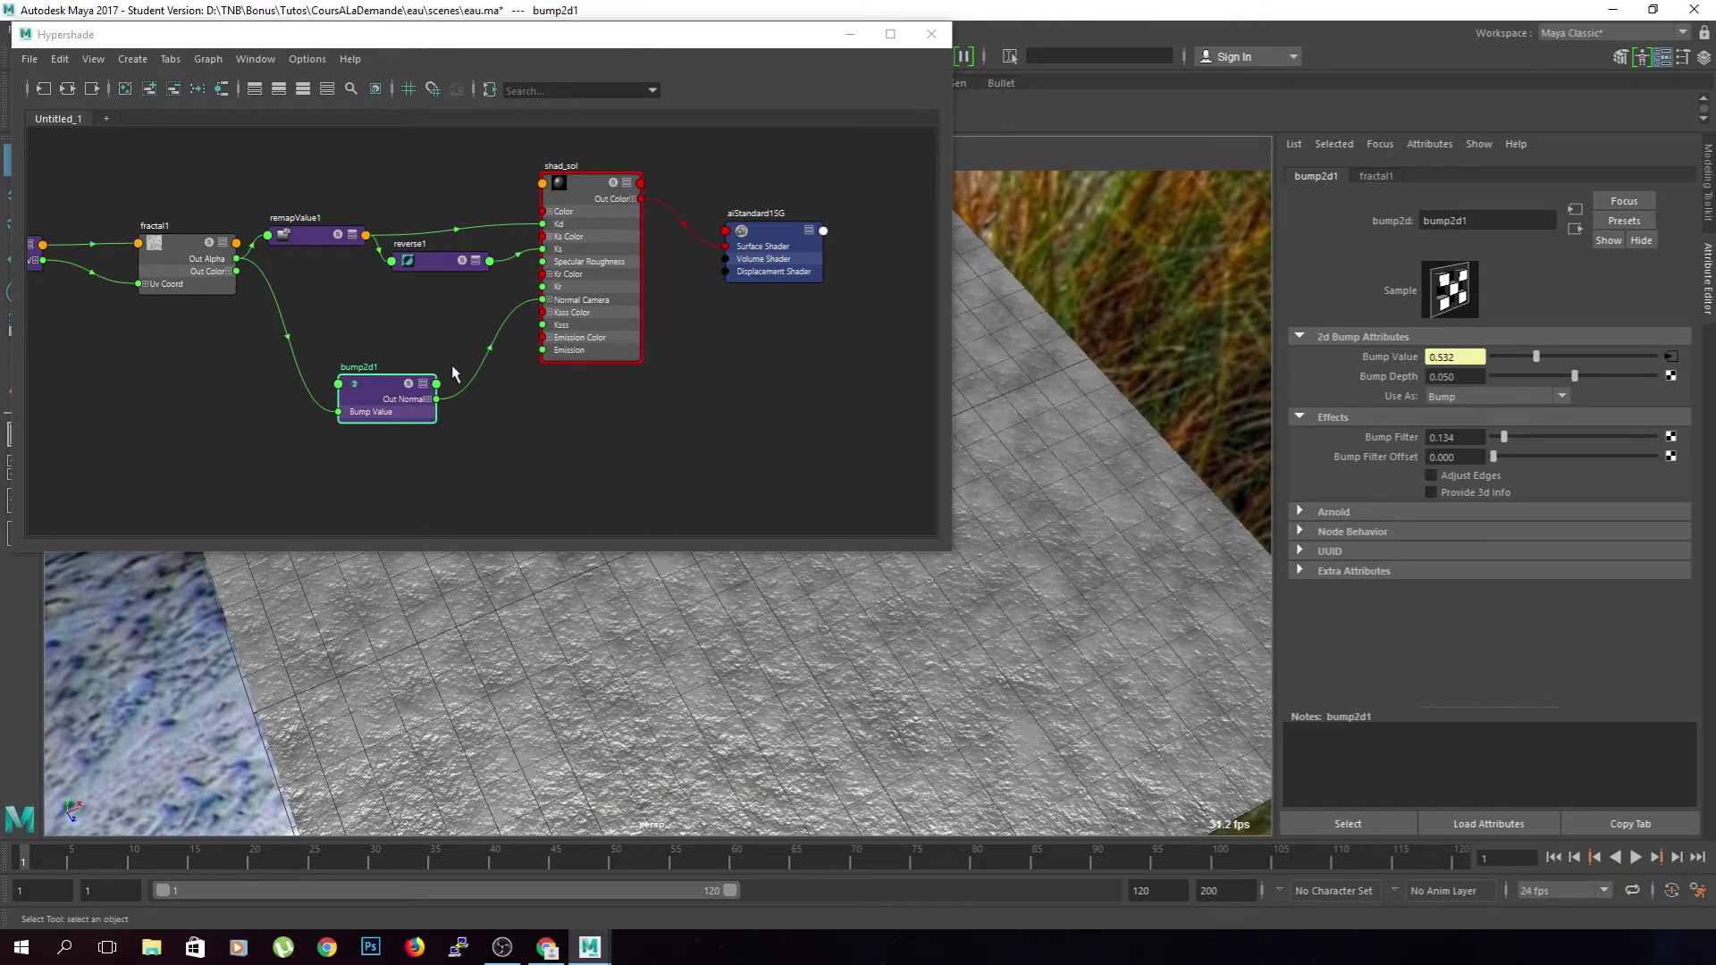
- Move aiStandard1SG and shad_sol away from the other nodes to make room, and add a second remapValue node
{"action": "left_click_drag", "start_coordinate": [784, 236], "coordinate": [903, 241]}
{"action": "left_click_drag", "start_coordinate": [594, 189], "coordinate": [687, 194]}
{"action": "left_click", "coordinate": [474, 310]}
{"action": "key", "text": "Tab"}
{"action": "type", "text": "remp"}
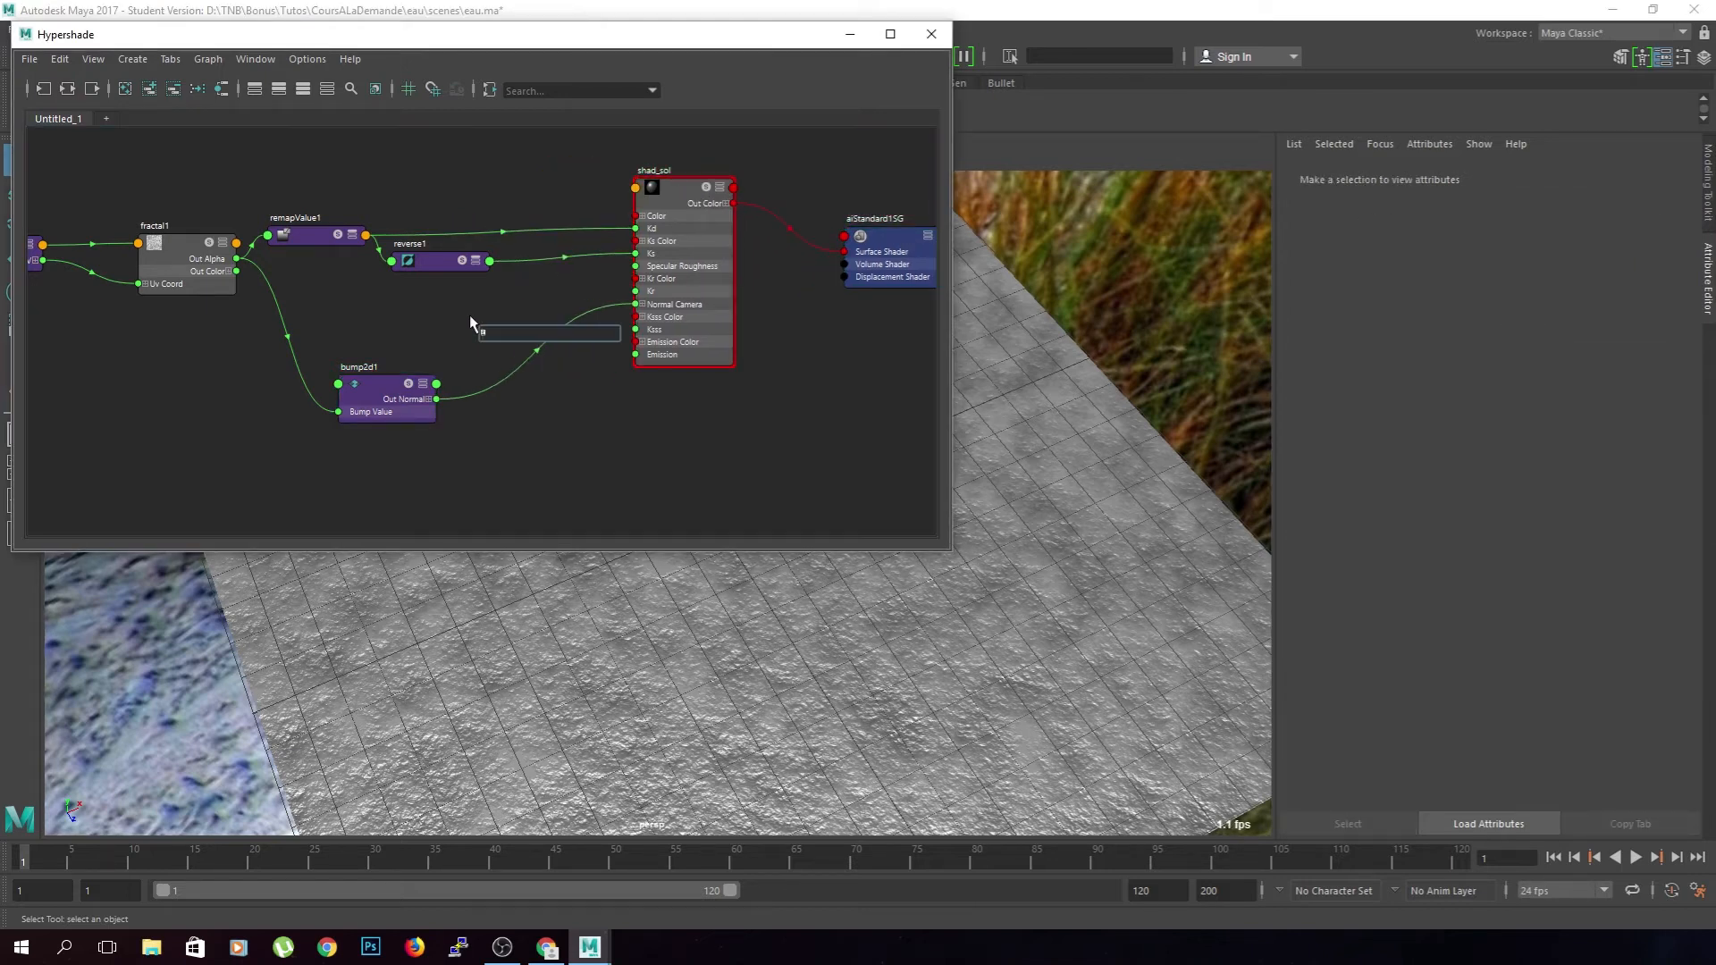
{"action": "key", "text": "Down"}
{"action": "key", "text": "Return"}
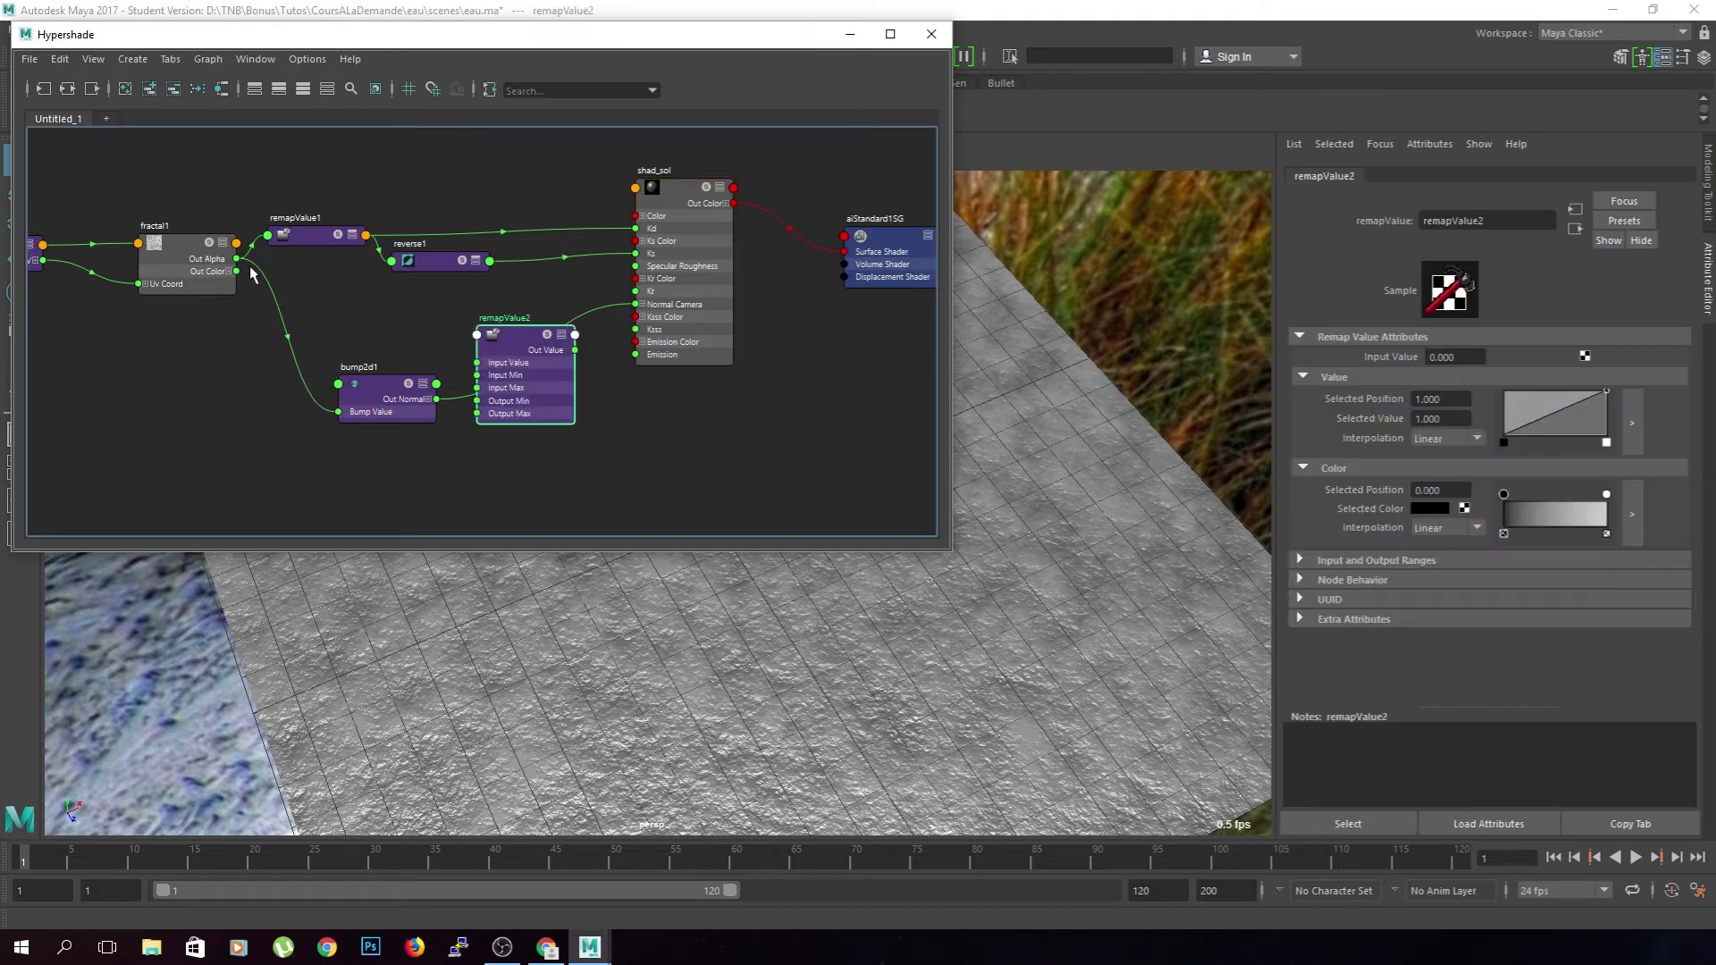
- Route fractal1's Out Alpha through remapValue2 into shad_sol's Specular Roughness, place remapValue2 below reverse1 and inspect the ground's reflections
{"action": "left_click_drag", "start_coordinate": [237, 259], "coordinate": [637, 266]}
{"action": "left_click_drag", "start_coordinate": [493, 321], "coordinate": [481, 304]}
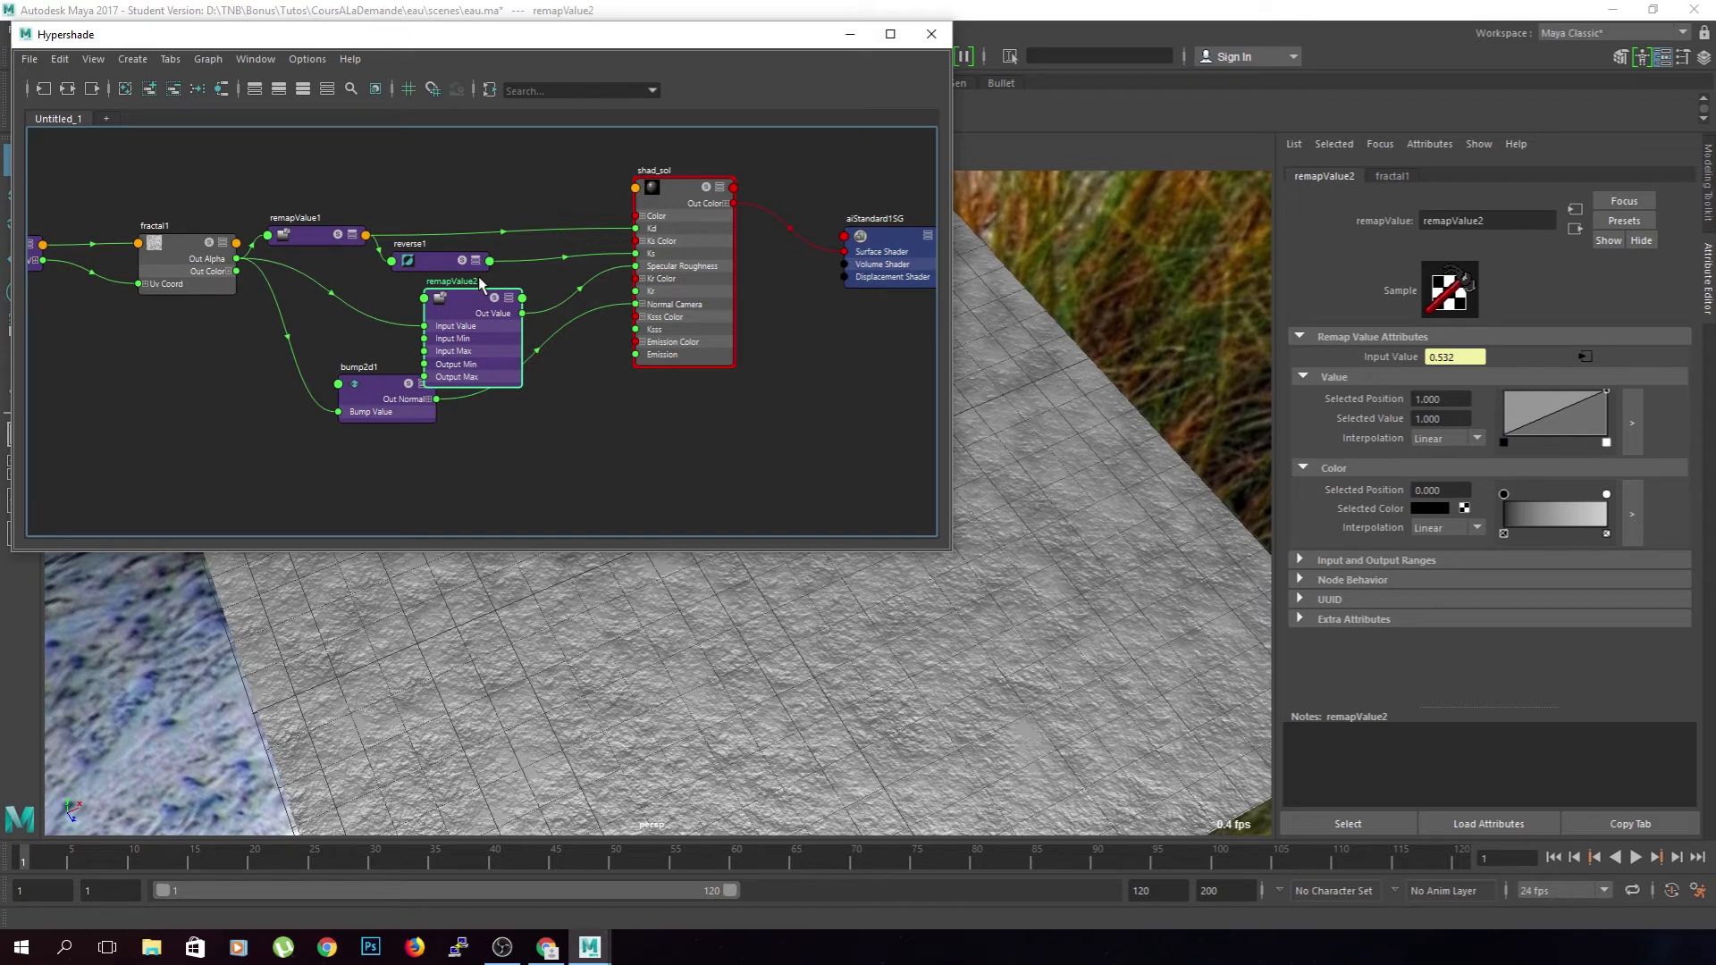
{"action": "mouse_move", "coordinate": [777, 728]}
{"action": "left_mouse_down", "text": "alt"}
{"action": "mouse_move", "coordinate": [728, 750]}
{"action": "mouse_move", "coordinate": [759, 712]}
{"action": "left_mouse_up", "text": "alt"}
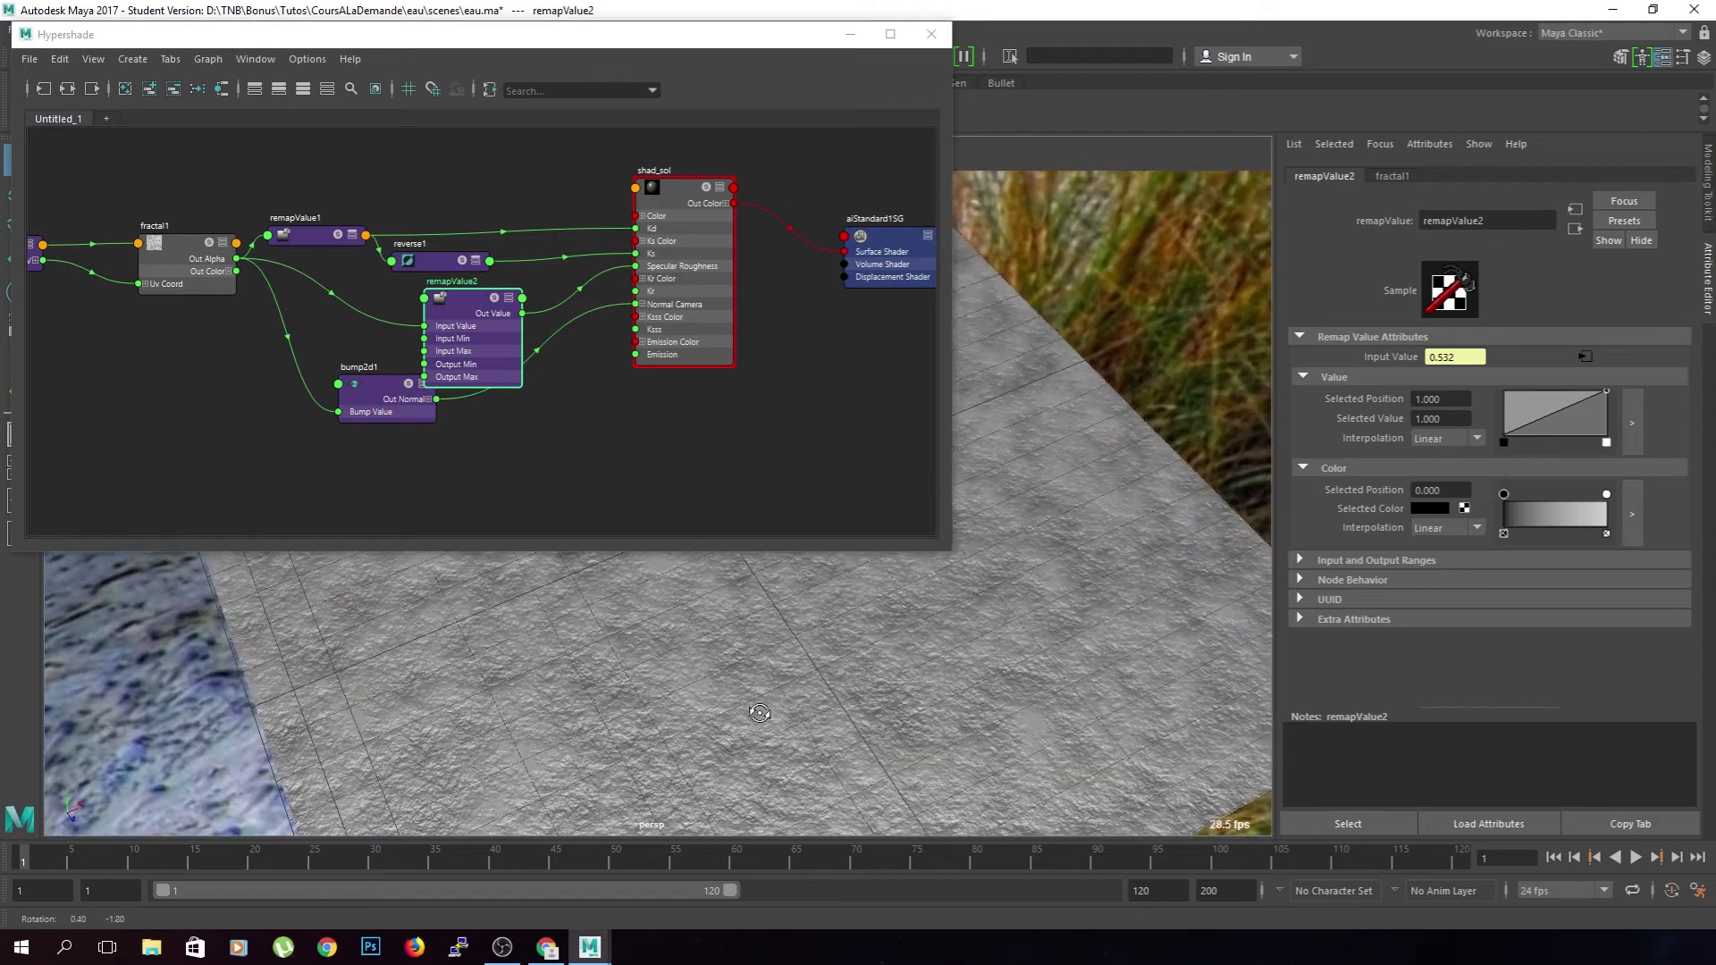
{"action": "mouse_move", "coordinate": [651, 653]}
{"action": "left_mouse_down", "text": "alt"}
{"action": "mouse_move", "coordinate": [635, 689]}
{"action": "mouse_move", "coordinate": [693, 693]}
{"action": "mouse_move", "coordinate": [644, 642]}
{"action": "left_mouse_up", "text": "alt"}
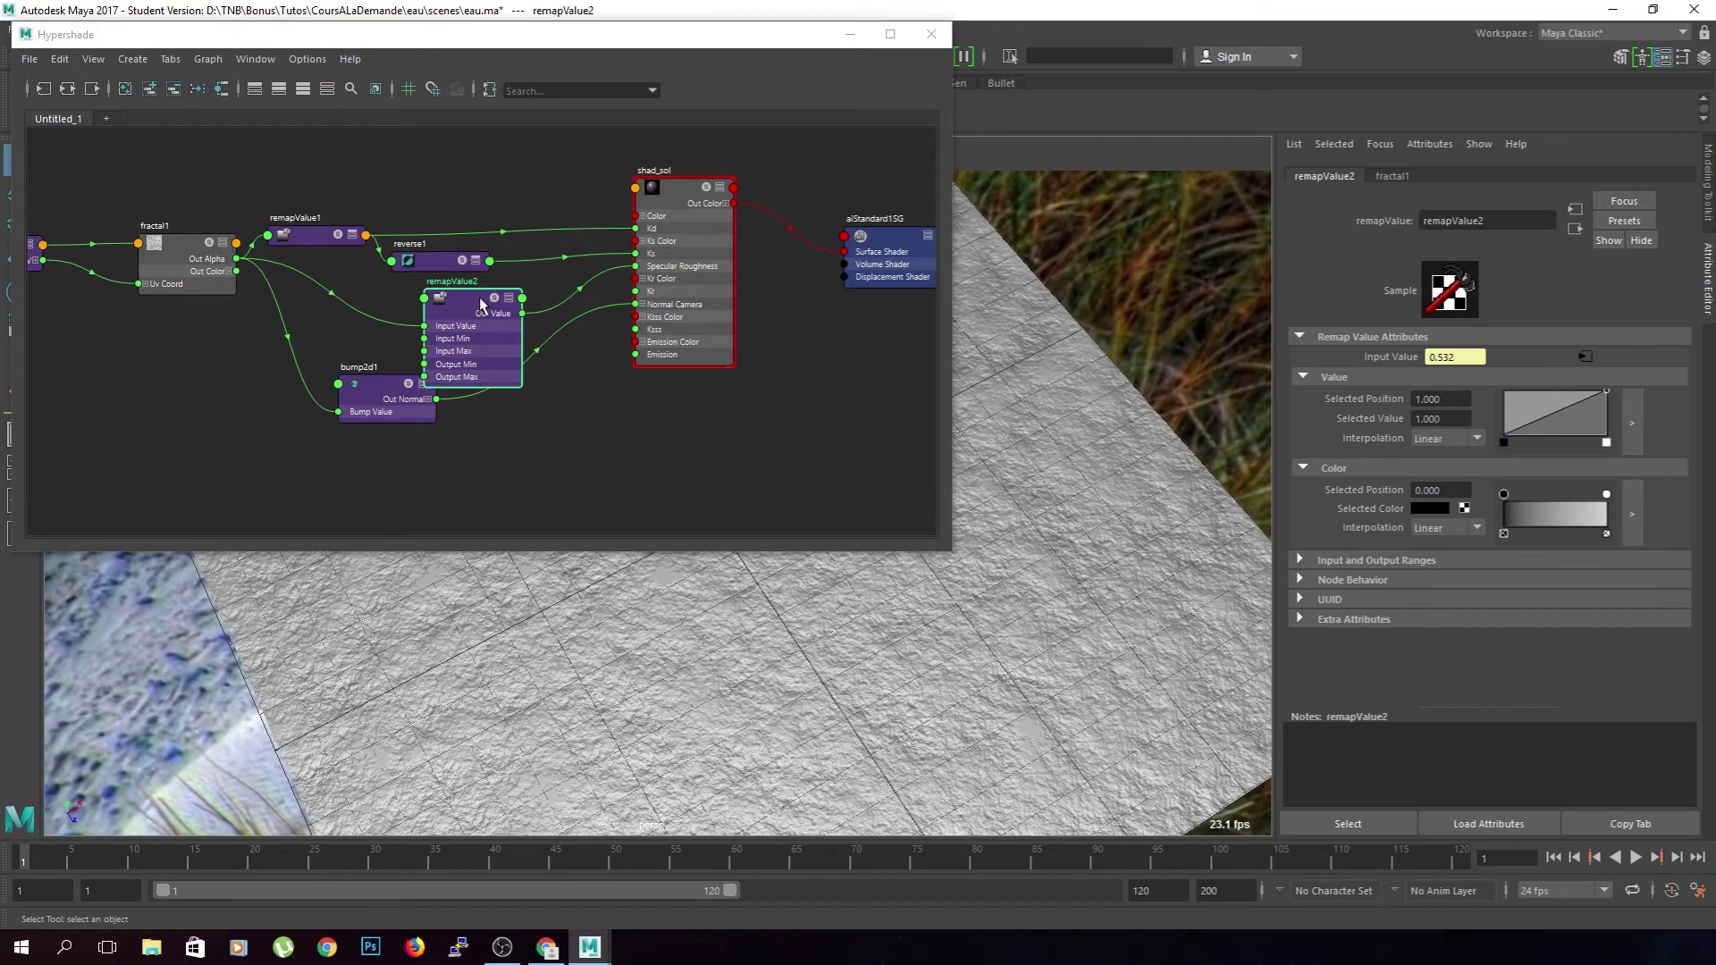
- Shift the remapValue2 node slightly and add a point to its value curve at position 0.330 with value 0.100
{"action": "left_click_drag", "start_coordinate": [480, 304], "coordinate": [465, 303]}
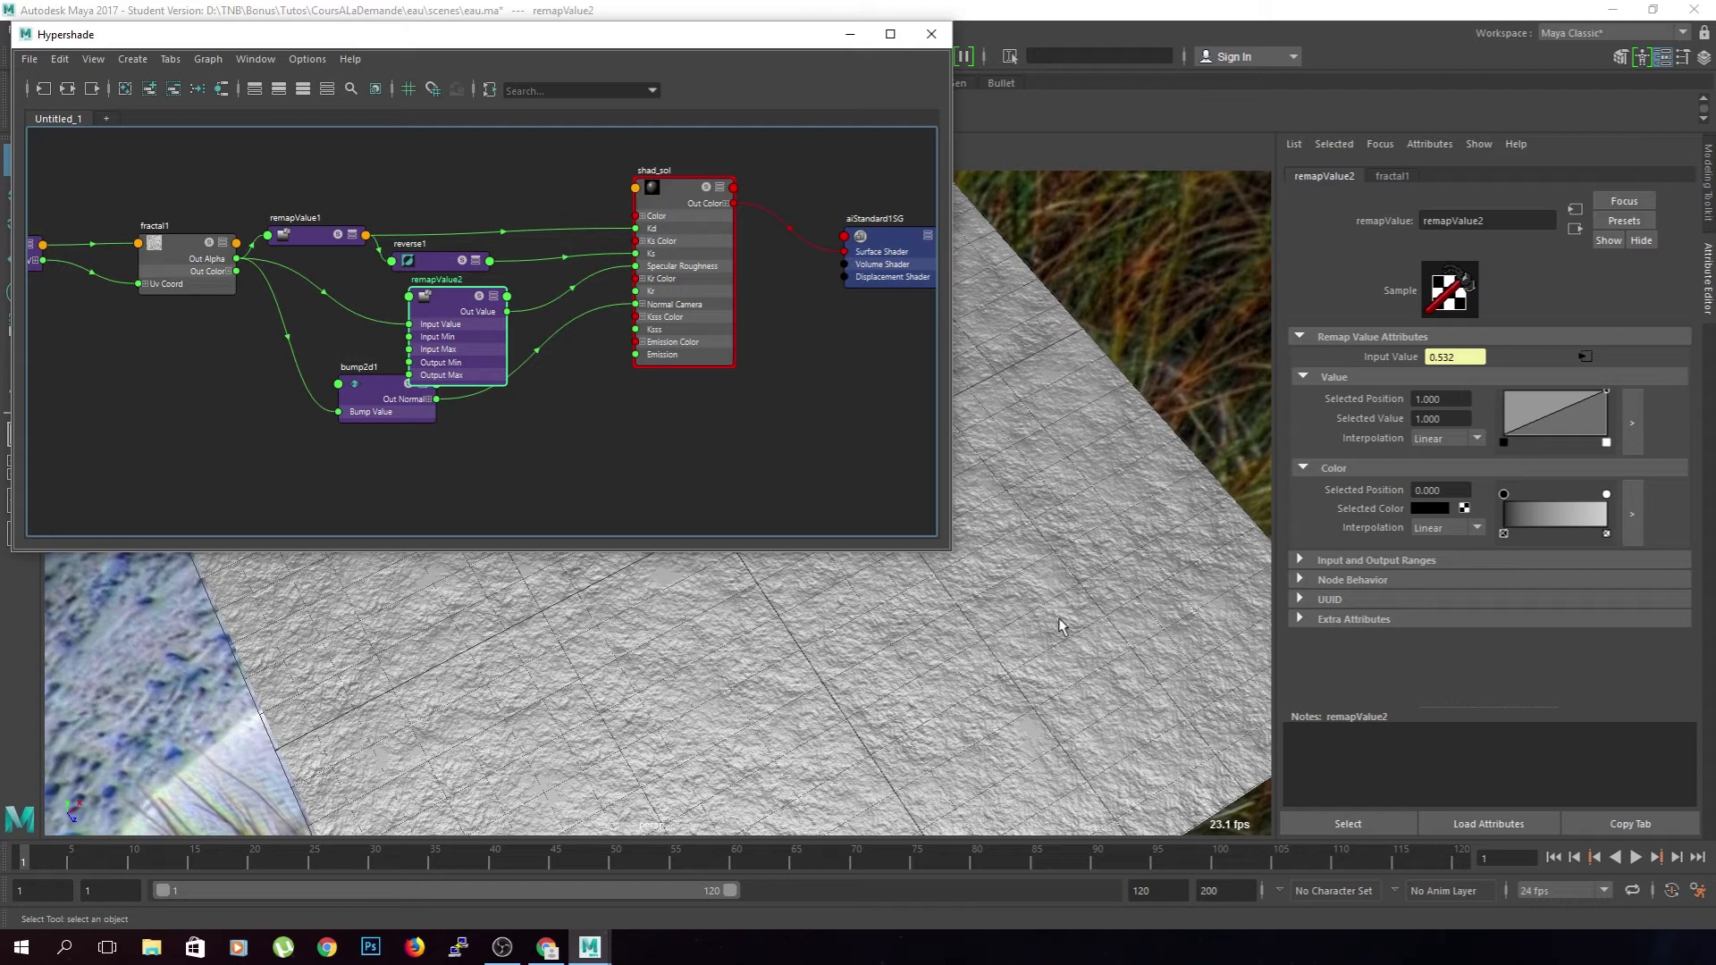
{"action": "scroll", "coordinate": [536, 372], "scroll_direction": "up", "scroll_amount": 5}
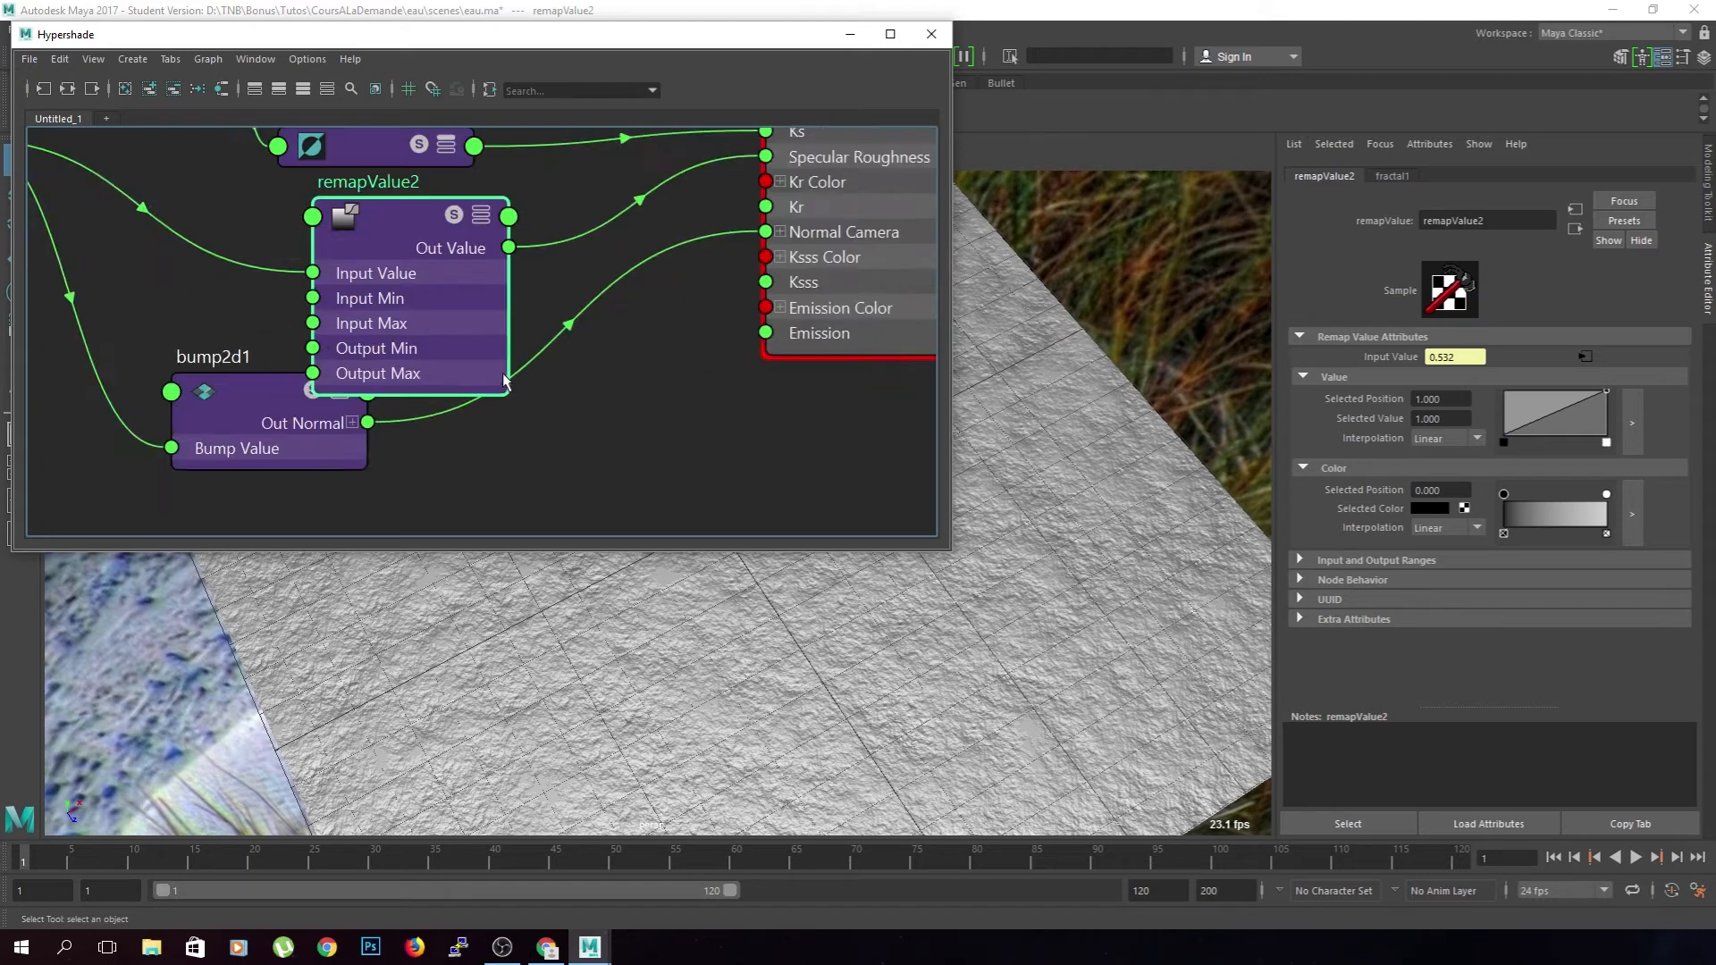
{"action": "scroll", "coordinate": [596, 309], "scroll_direction": "down", "scroll_amount": 2}
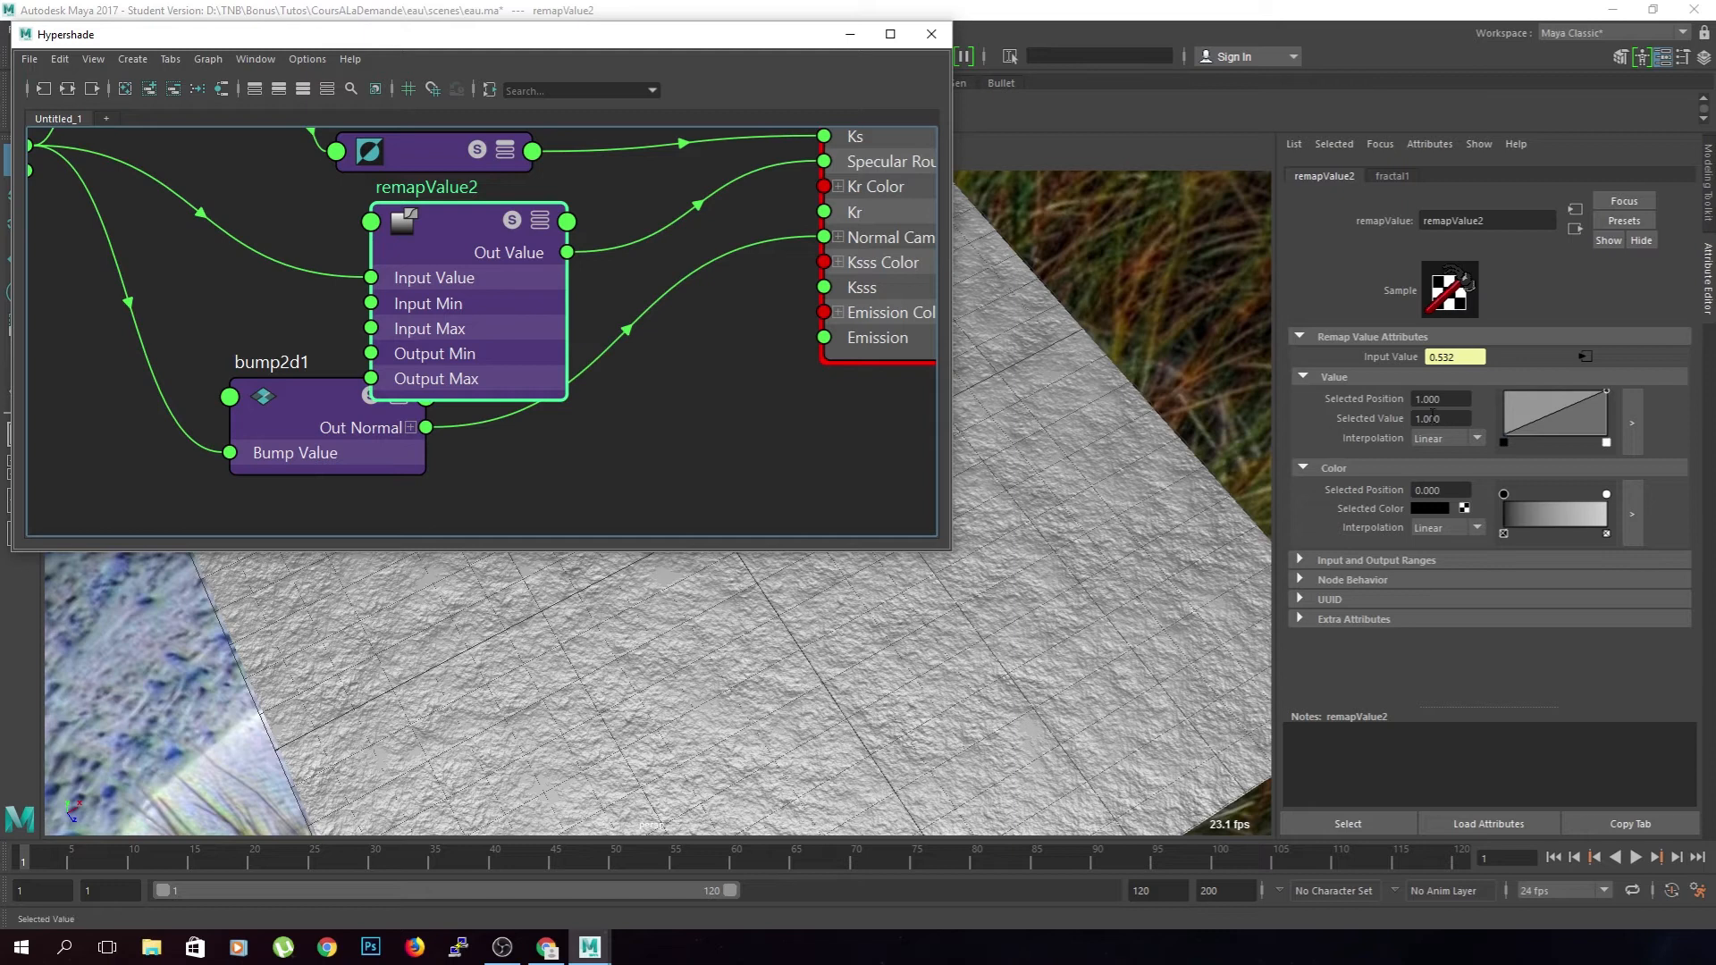
{"action": "left_click", "coordinate": [1548, 429]}
{"action": "mouse_move", "coordinate": [1548, 433]}
{"action": "left_mouse_down"}
{"action": "mouse_move", "coordinate": [1537, 420]}
{"action": "mouse_move", "coordinate": [1538, 436]}
{"action": "left_mouse_up"}
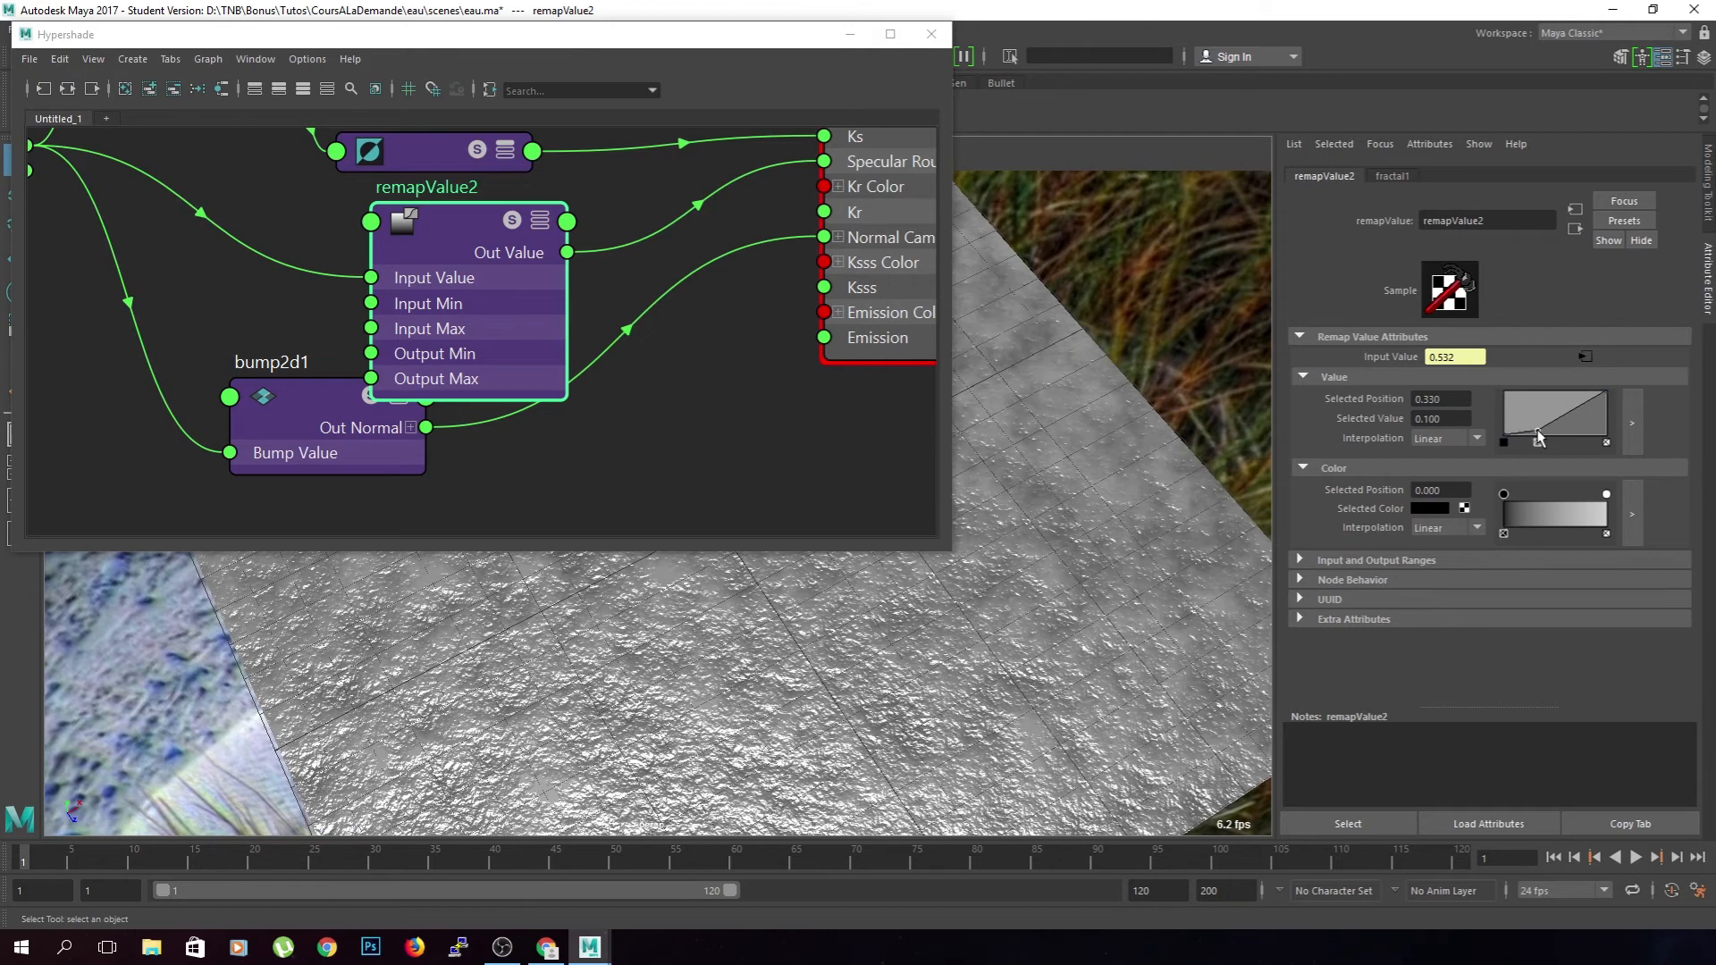
- Solo remapValue2's output in the viewport, clear the Hypershade out of the way and examine the black-and-white pattern on the ground up close
{"action": "left_click", "coordinate": [511, 220]}
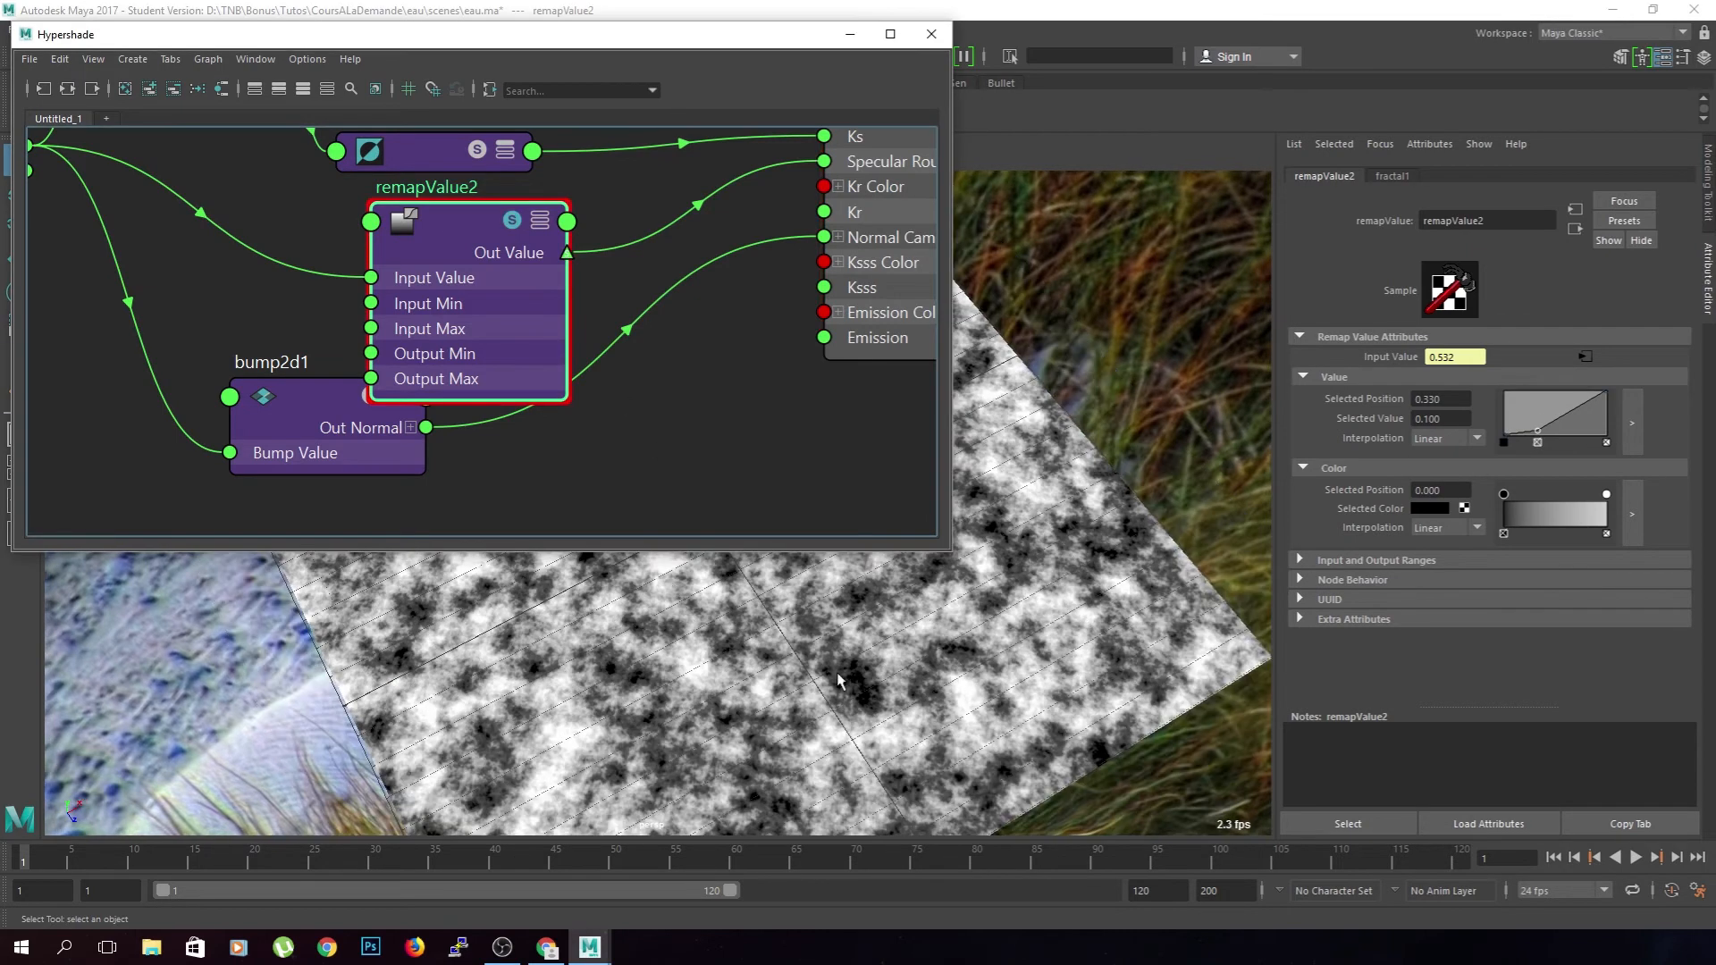
{"action": "middle_click_drag", "start_coordinate": [799, 627], "coordinate": [797, 681], "text": "alt"}
{"action": "left_click_drag", "start_coordinate": [798, 681], "coordinate": [788, 652], "text": "alt"}
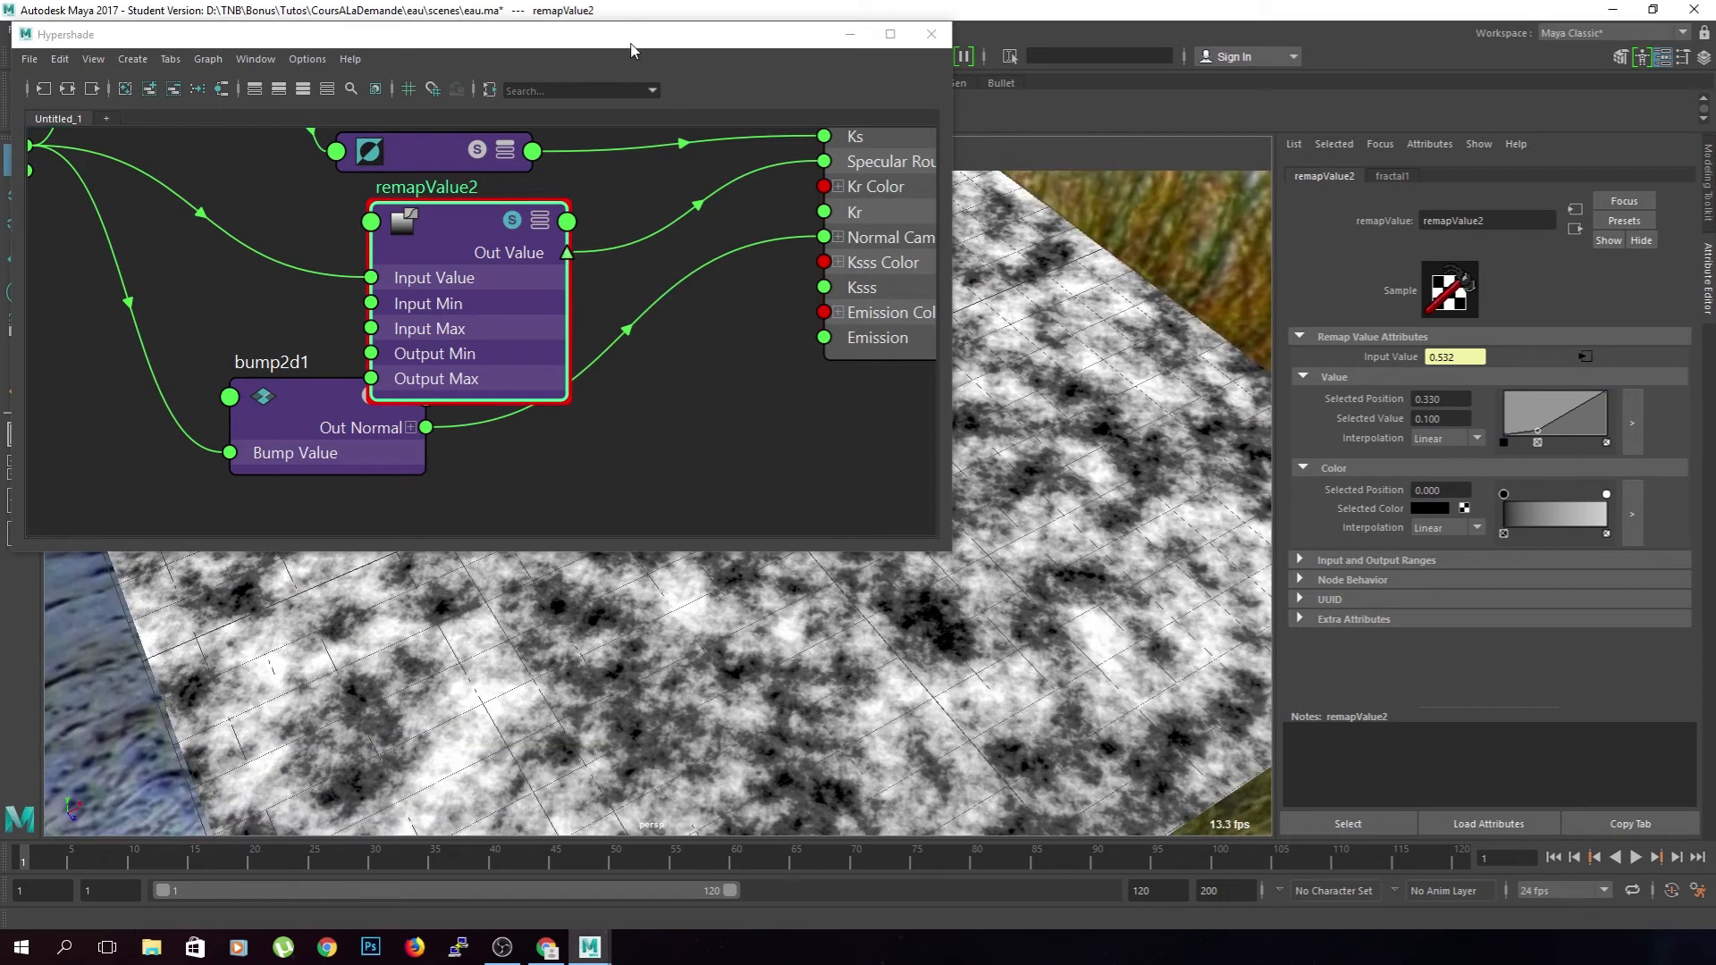
{"action": "left_click_drag", "start_coordinate": [630, 44], "coordinate": [613, 25]}
{"action": "left_click", "coordinate": [823, 13]}
{"action": "scroll", "coordinate": [811, 561], "scroll_direction": "up", "scroll_amount": 3}
{"action": "left_click_drag", "start_coordinate": [811, 561], "coordinate": [823, 521], "text": "alt"}
{"action": "middle_click_drag", "start_coordinate": [823, 521], "coordinate": [889, 544], "text": "alt"}
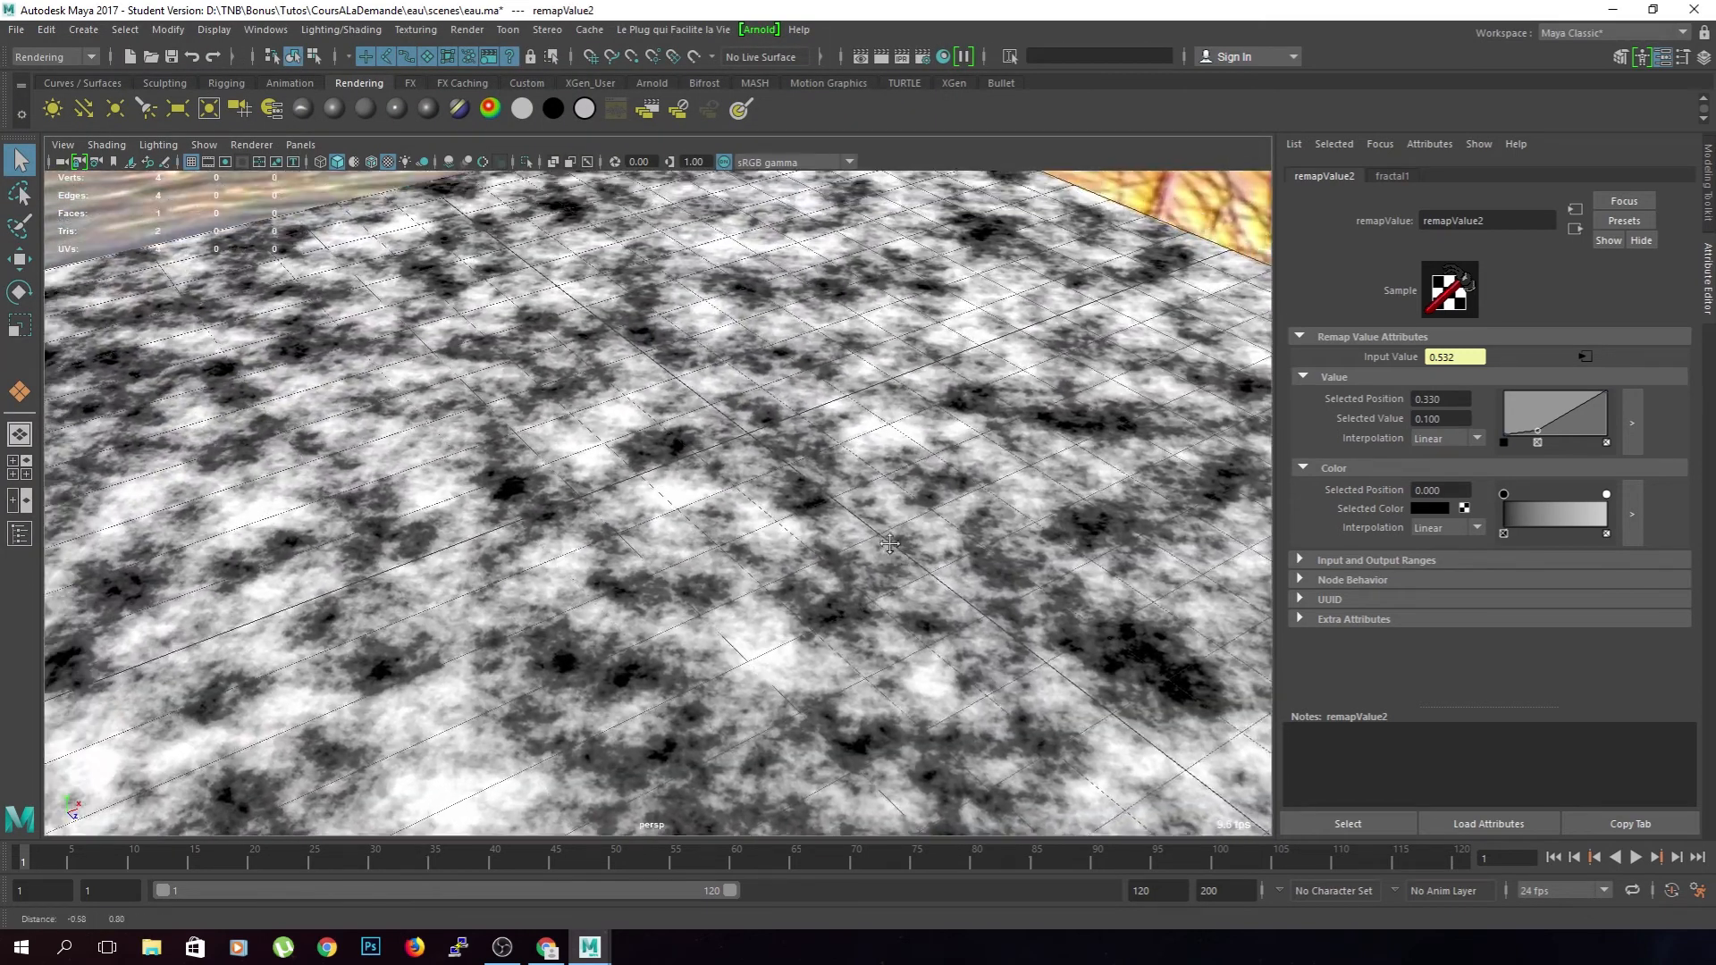
{"action": "middle_click_drag", "start_coordinate": [660, 590], "coordinate": [542, 541], "text": "alt"}
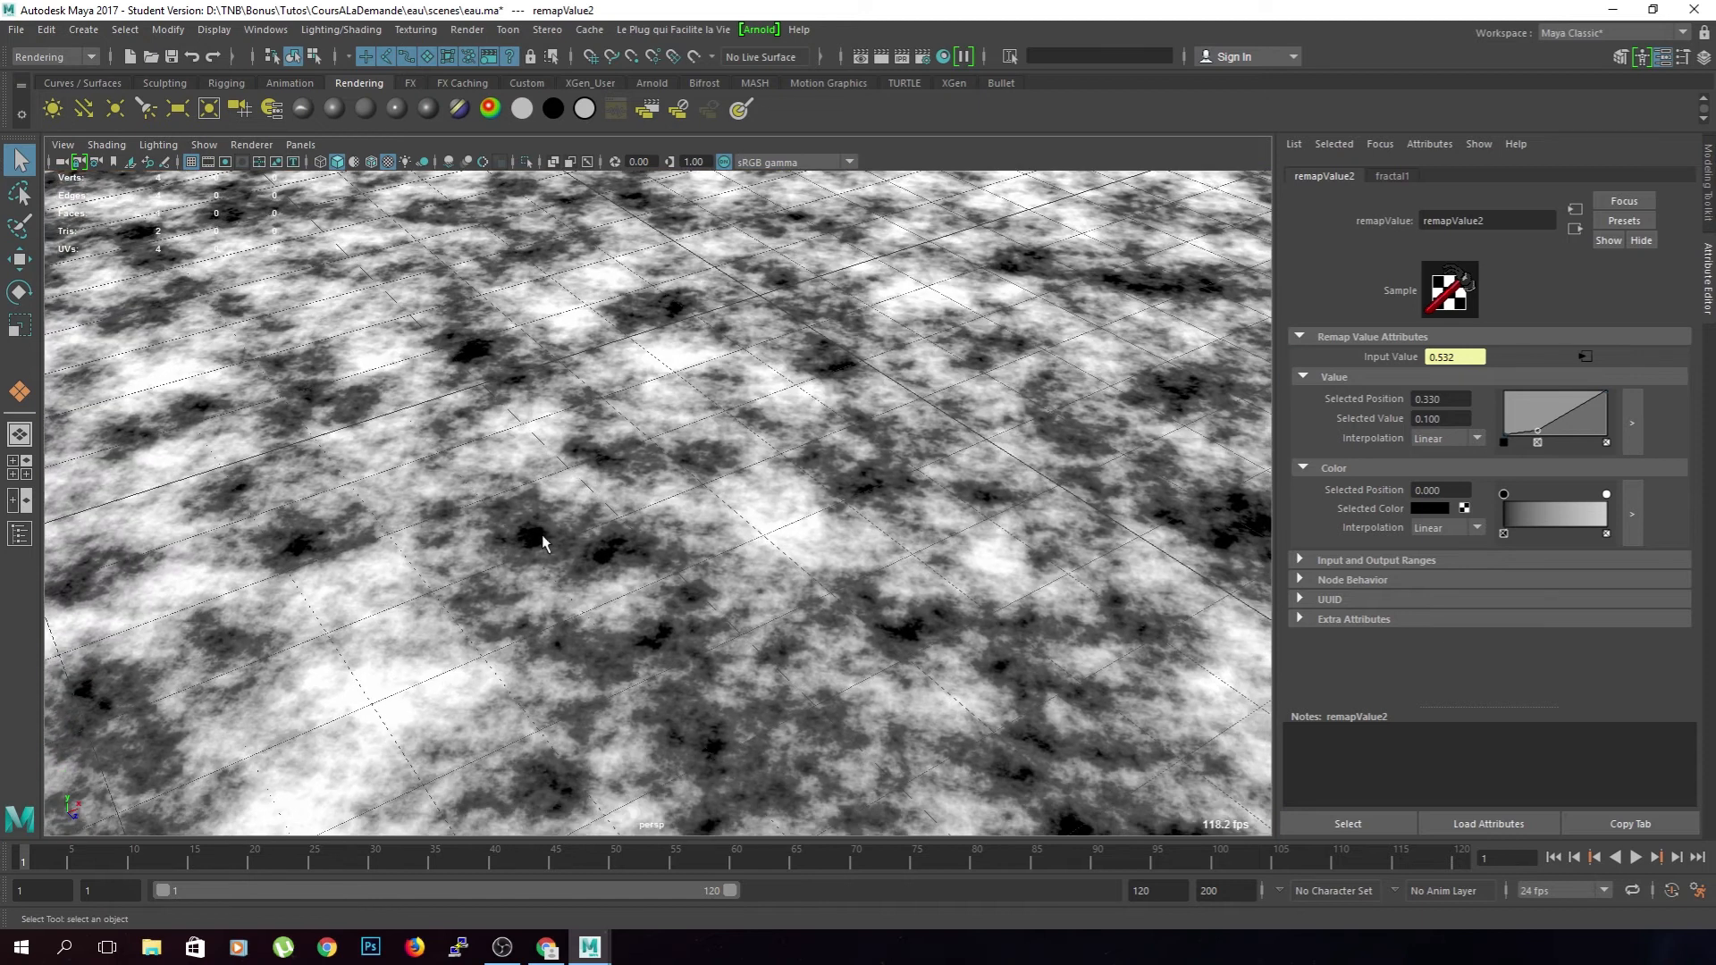
- Reshape remapValue2's value curve: middle point at position 0.287, value 0.020, start value 0.020, an added point partway up and end value 0.500
{"action": "left_click_drag", "start_coordinate": [1538, 437], "coordinate": [1531, 447]}
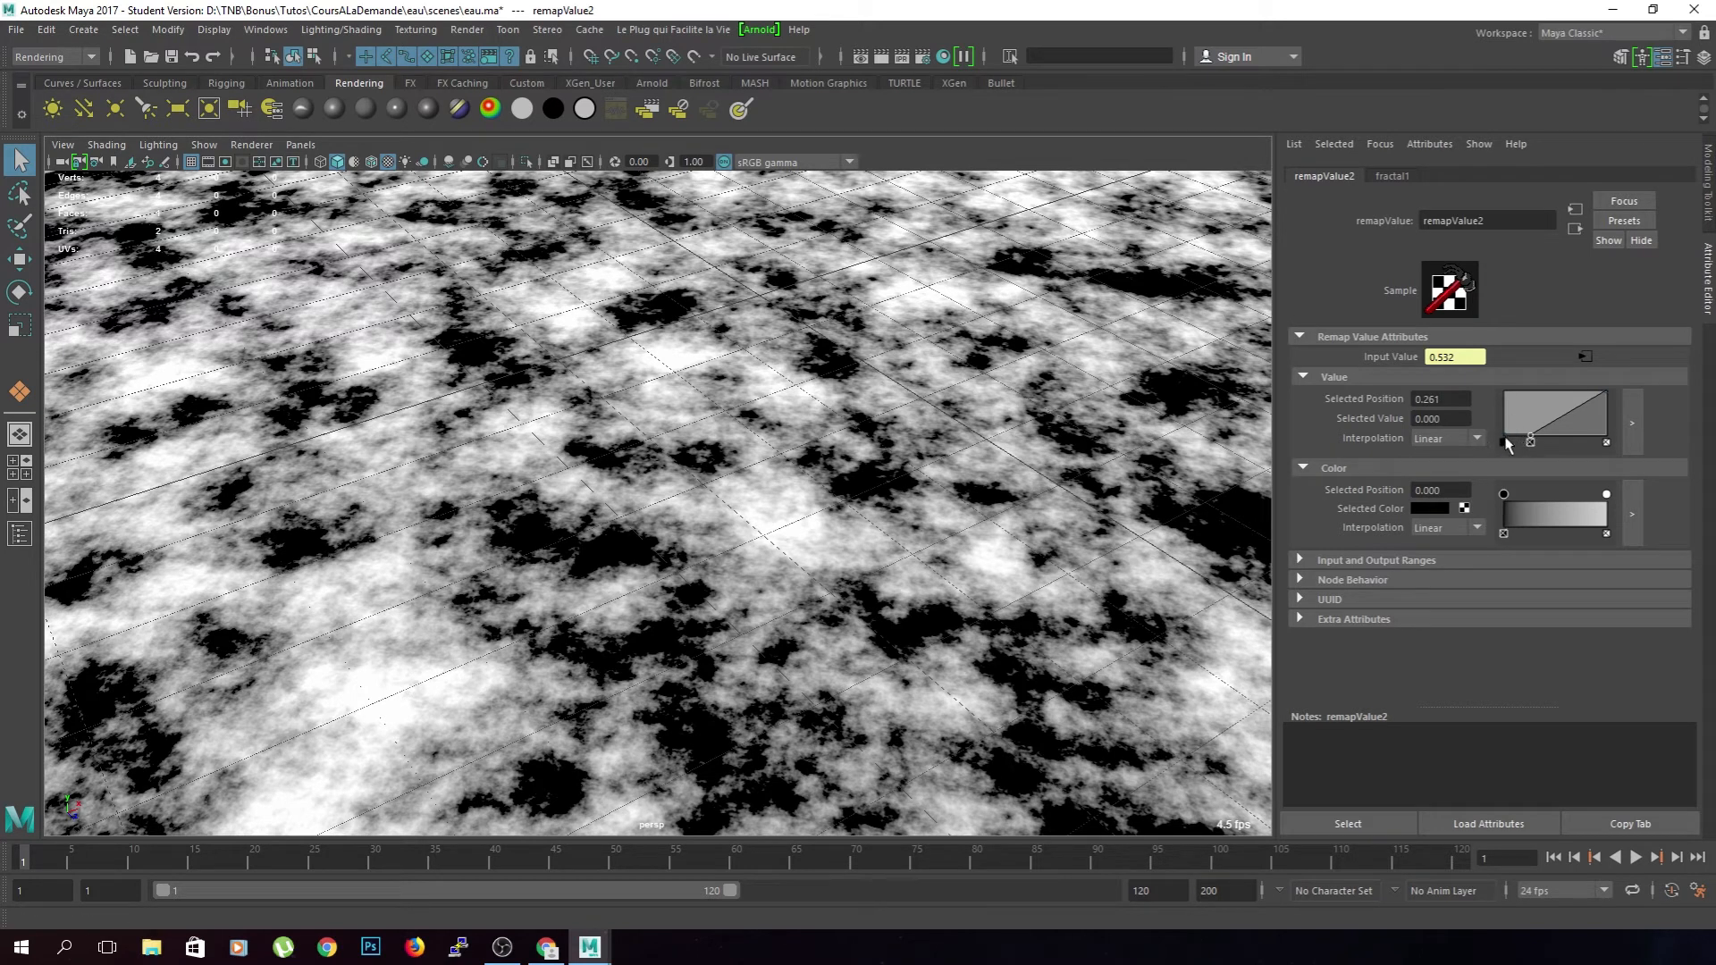
{"action": "left_click_drag", "start_coordinate": [1531, 441], "coordinate": [1533, 440]}
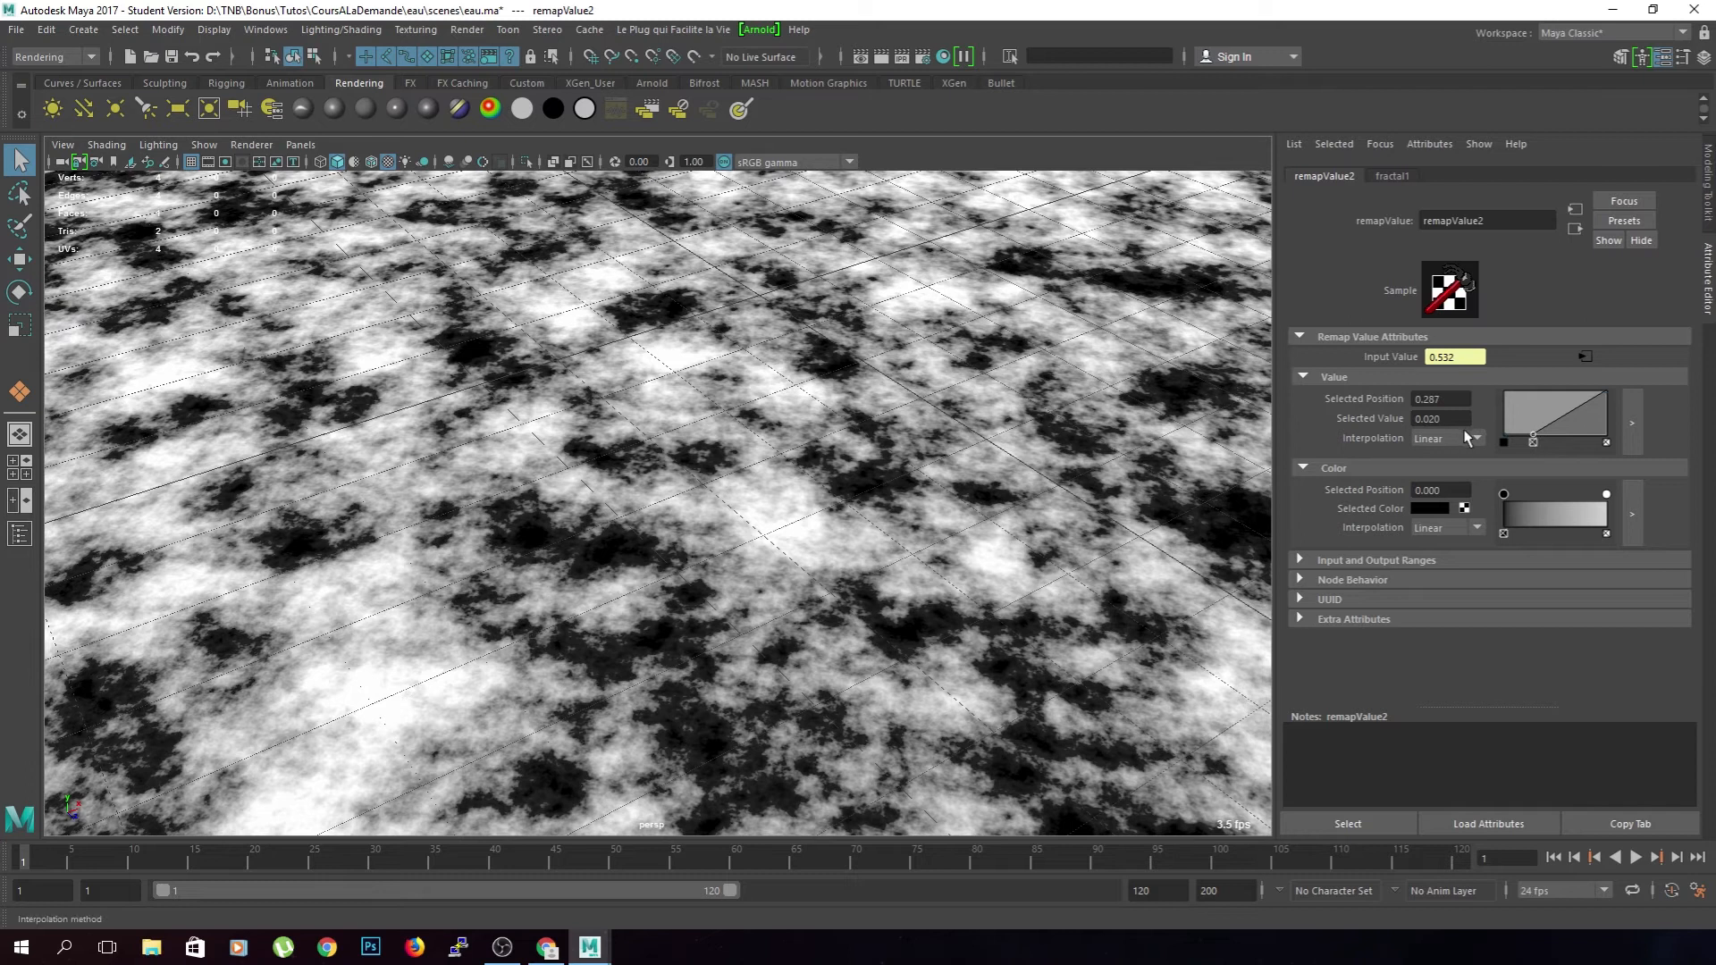
{"action": "left_click", "coordinate": [1503, 440]}
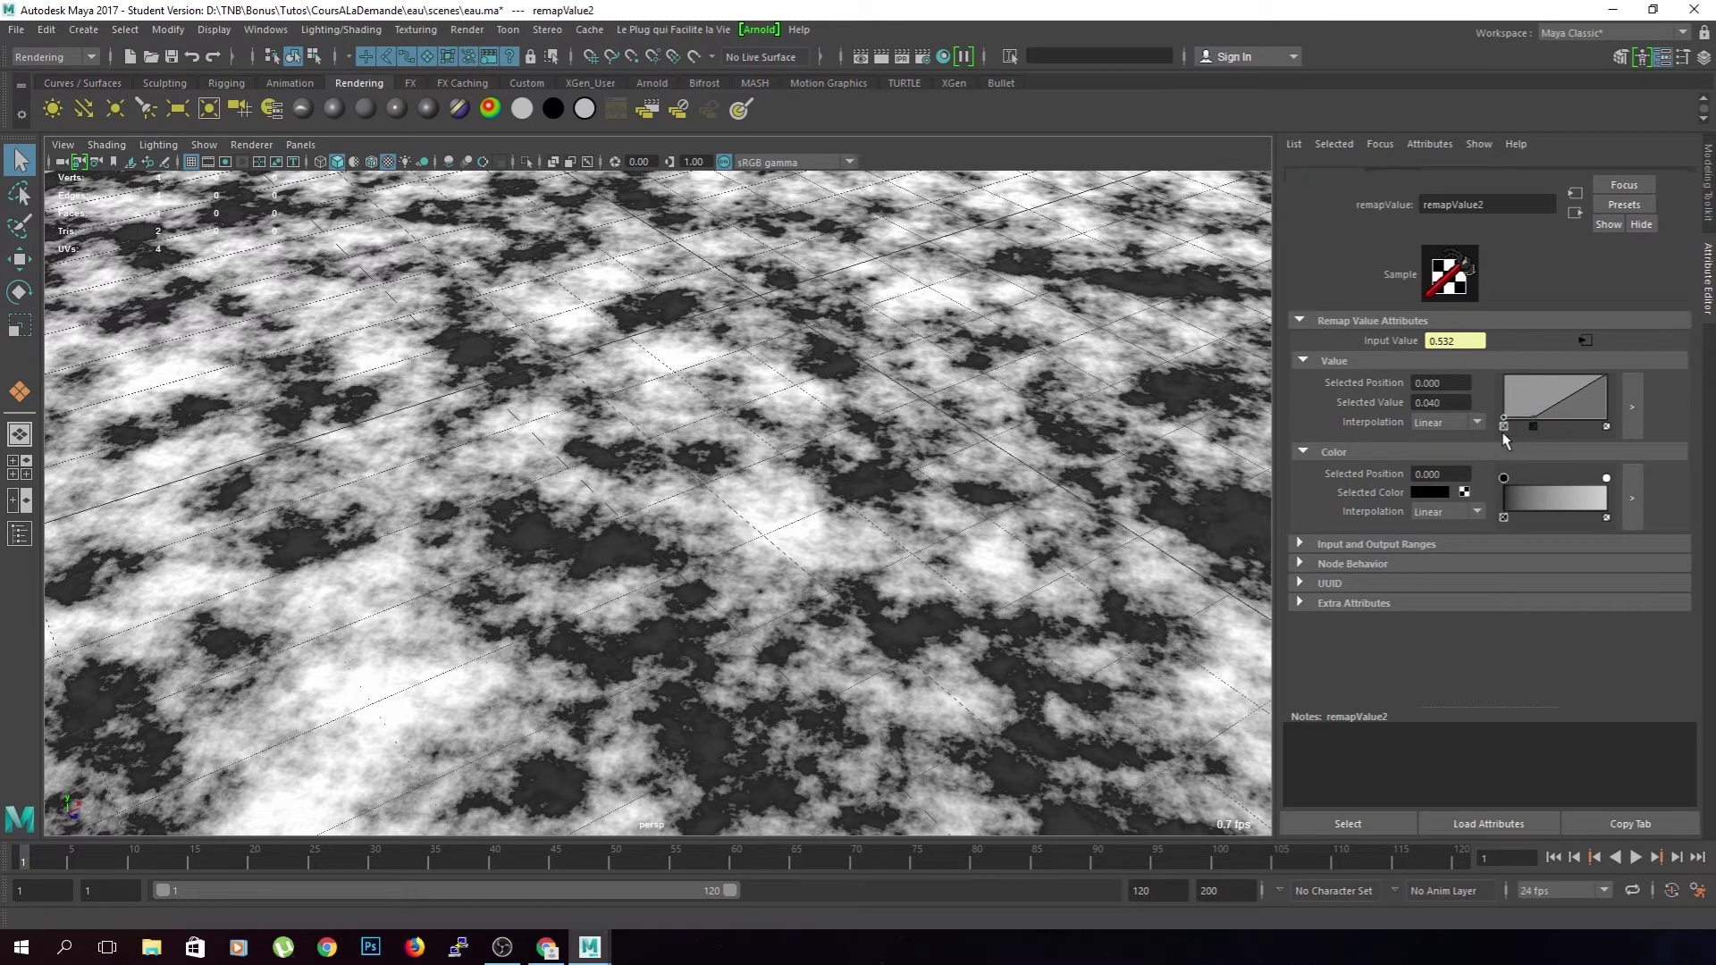
{"action": "left_click_drag", "start_coordinate": [1502, 441], "coordinate": [1503, 439]}
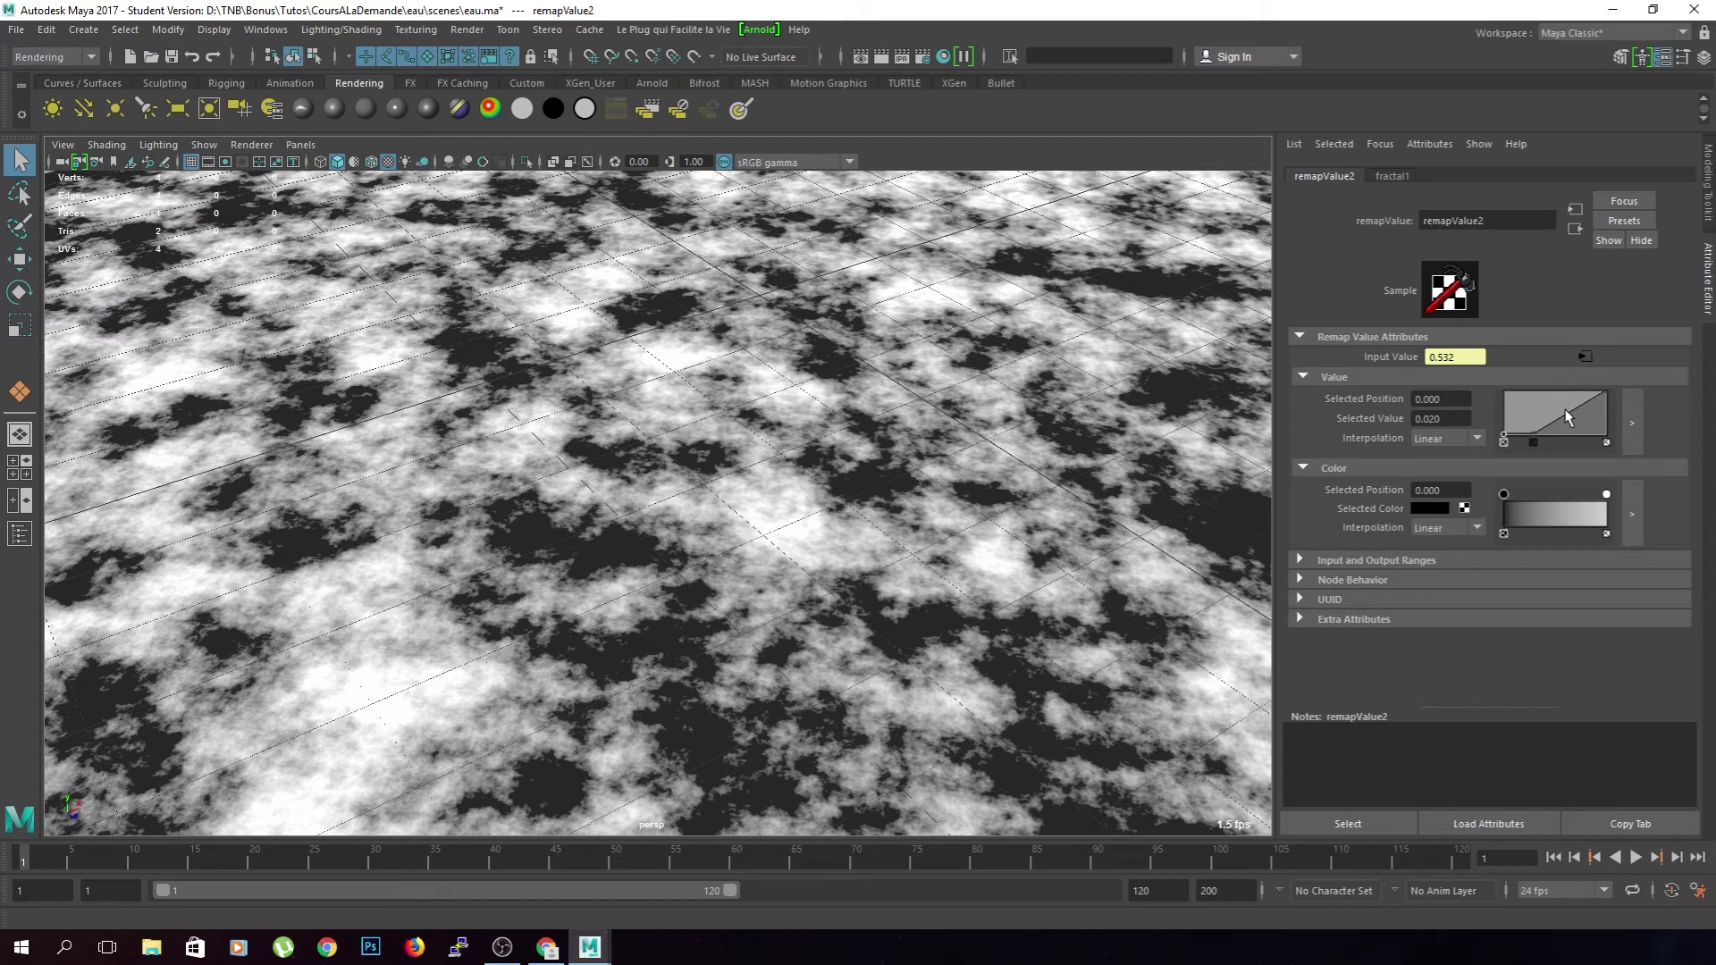
{"action": "left_click_drag", "start_coordinate": [1552, 420], "coordinate": [1606, 412]}
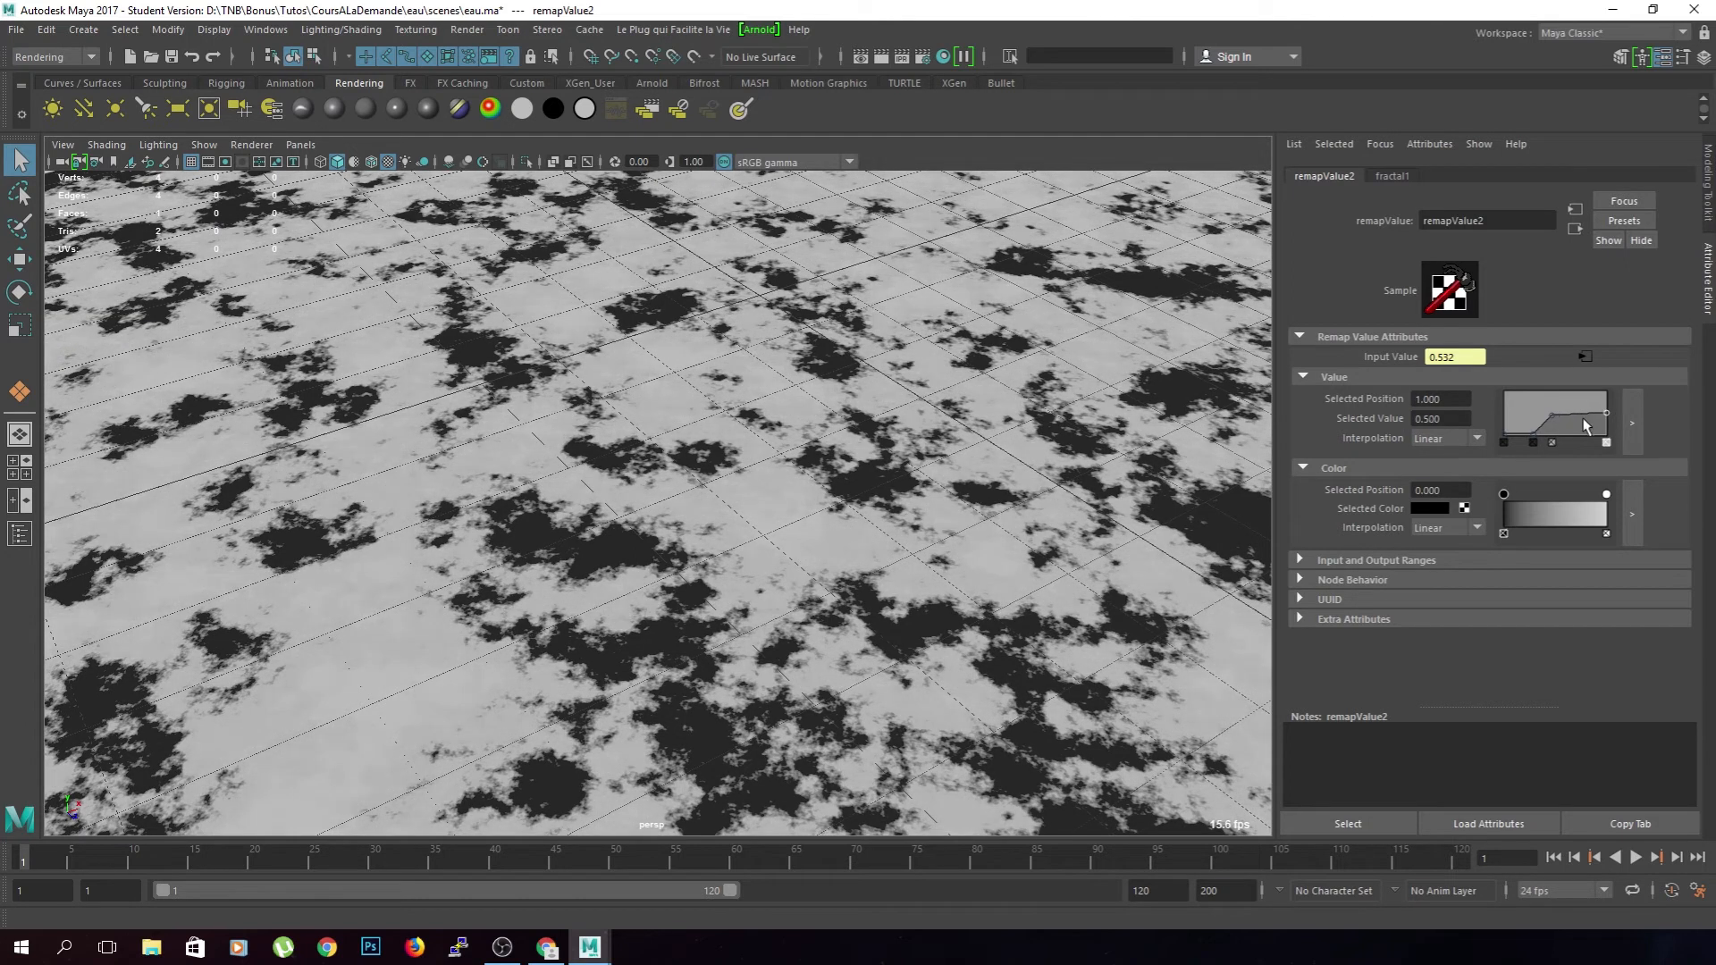
{"action": "left_click_drag", "start_coordinate": [787, 501], "coordinate": [794, 614], "text": "alt"}
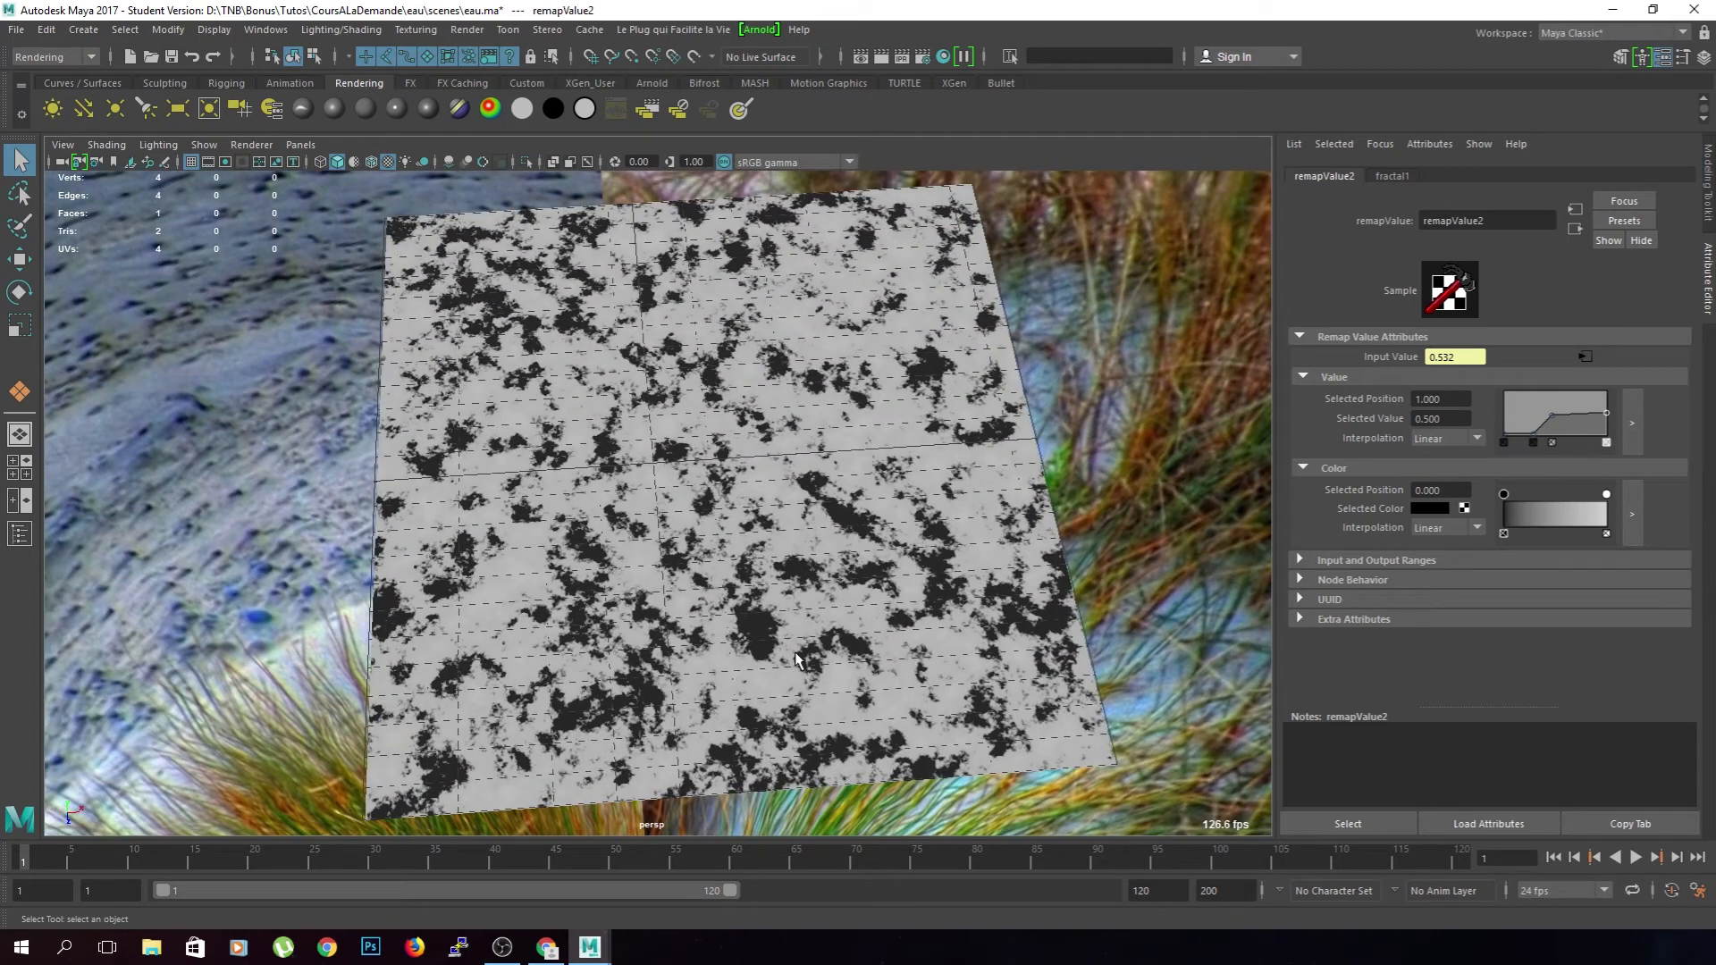
- Select the ground plane and save the scene, accepting the student version notice
{"action": "left_click", "coordinate": [675, 489]}
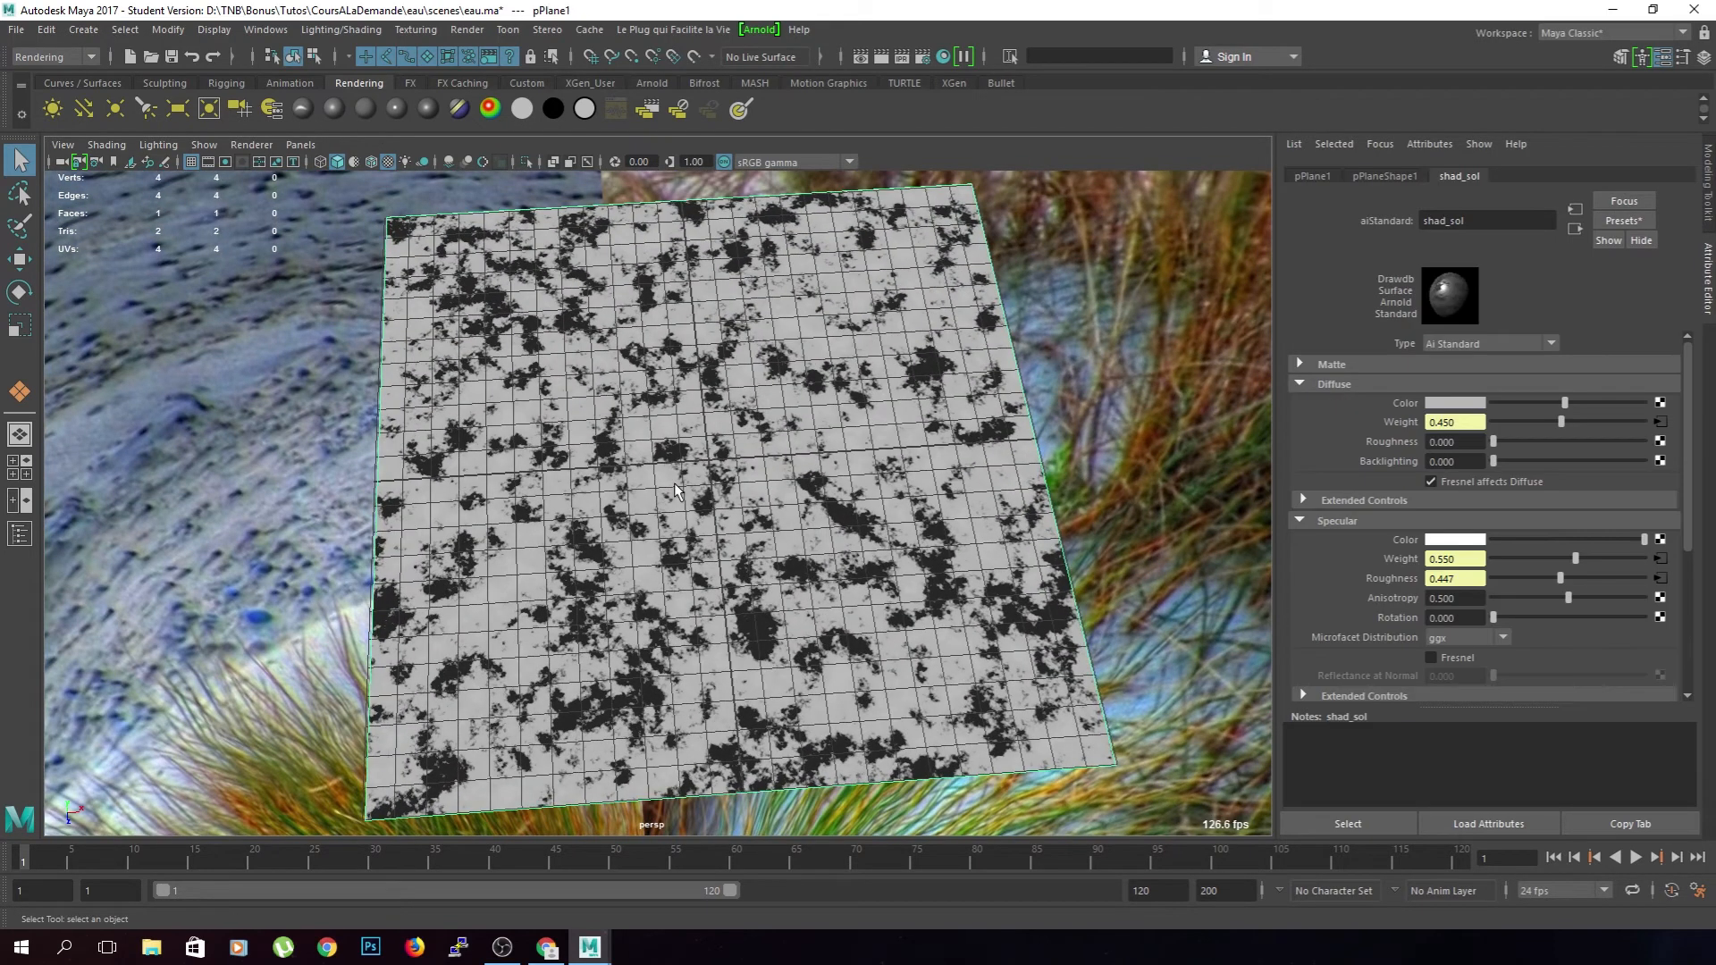
{"action": "mouse_move", "coordinate": [590, 946]}
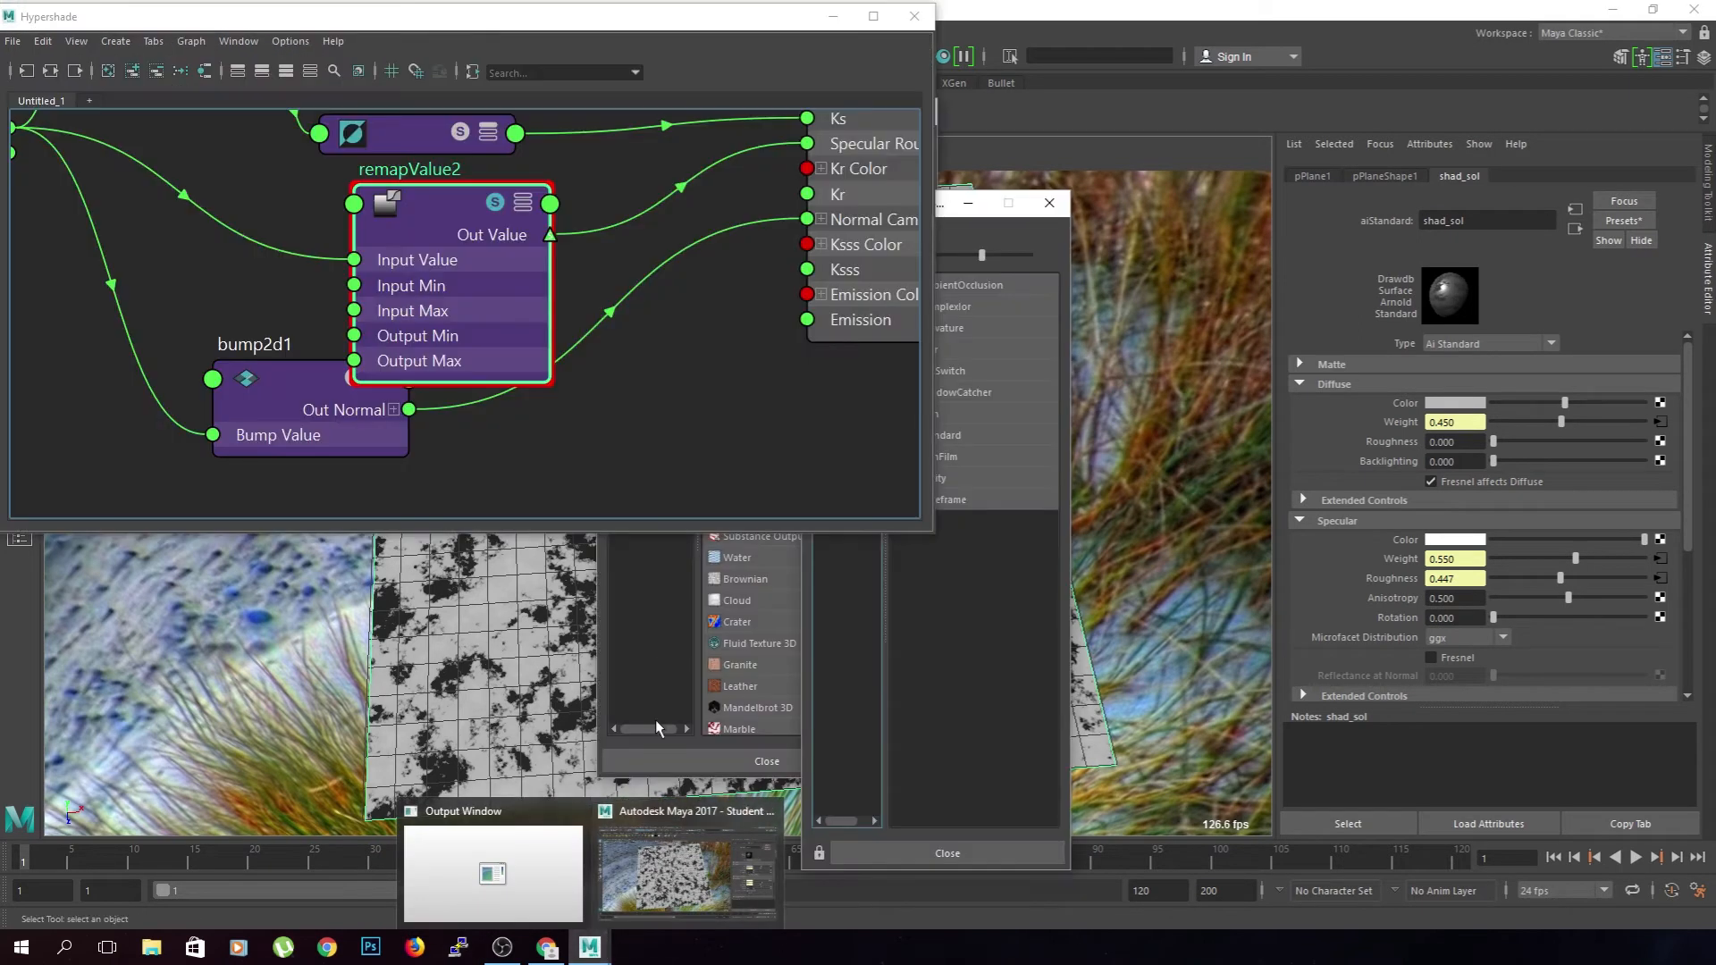
{"action": "left_click", "coordinate": [668, 853]}
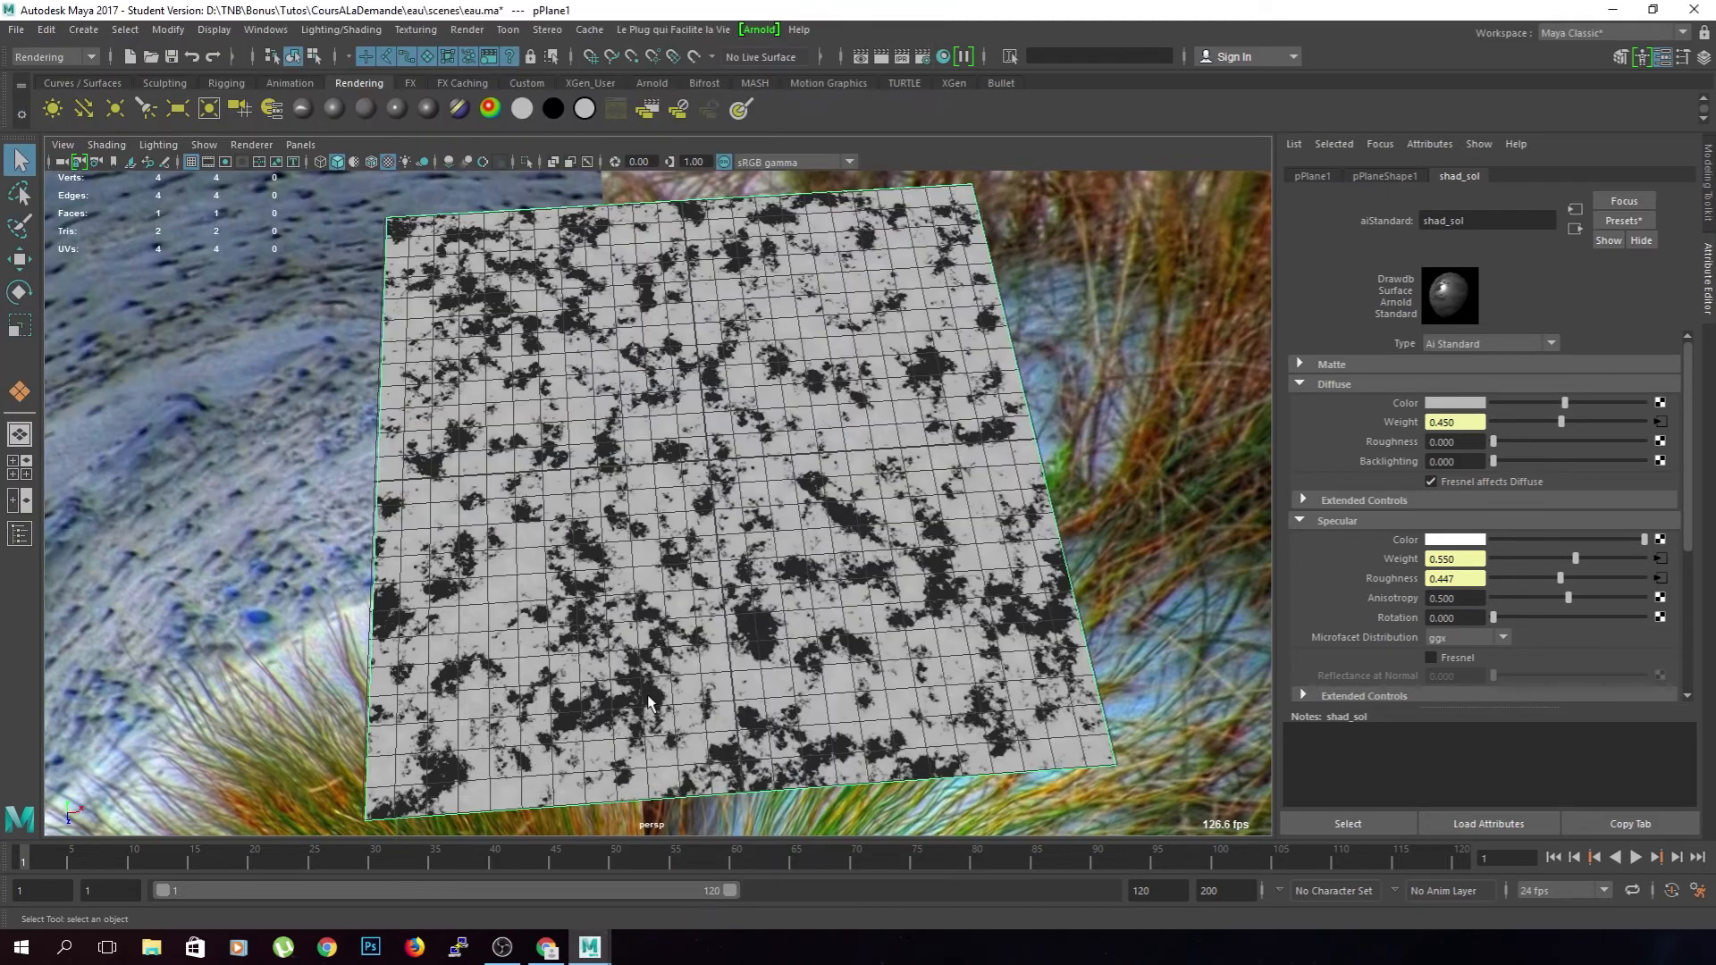
{"action": "key", "text": "ctrl+s"}
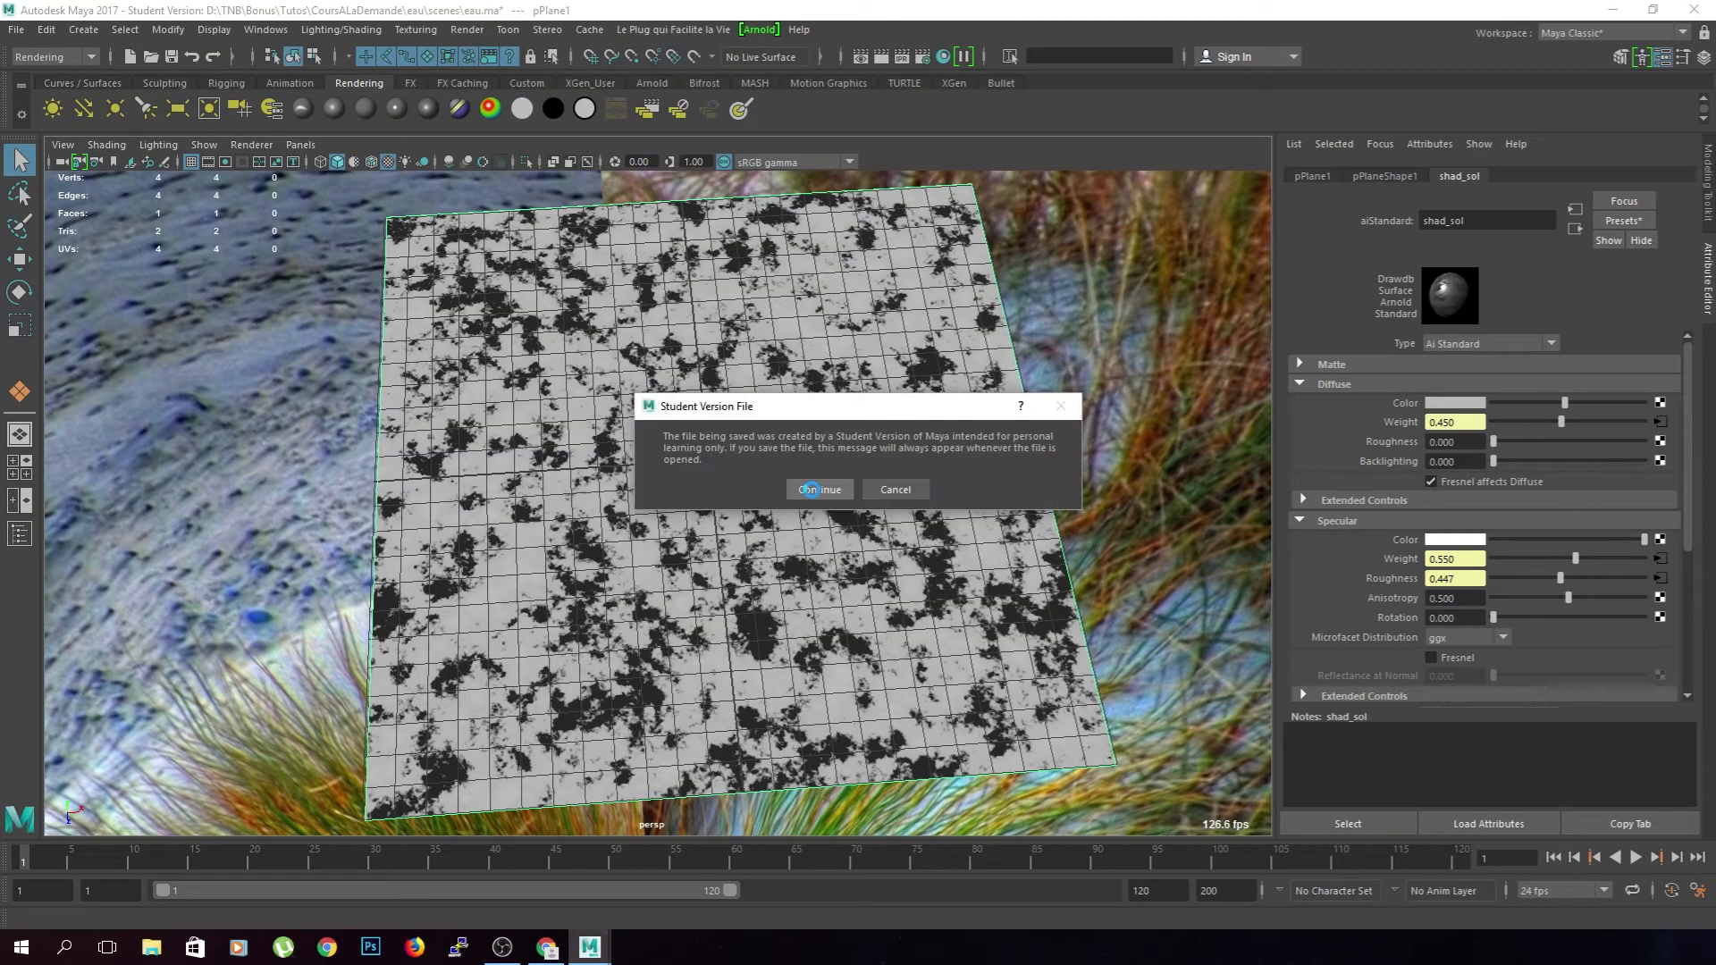
{"action": "left_click", "coordinate": [819, 490]}
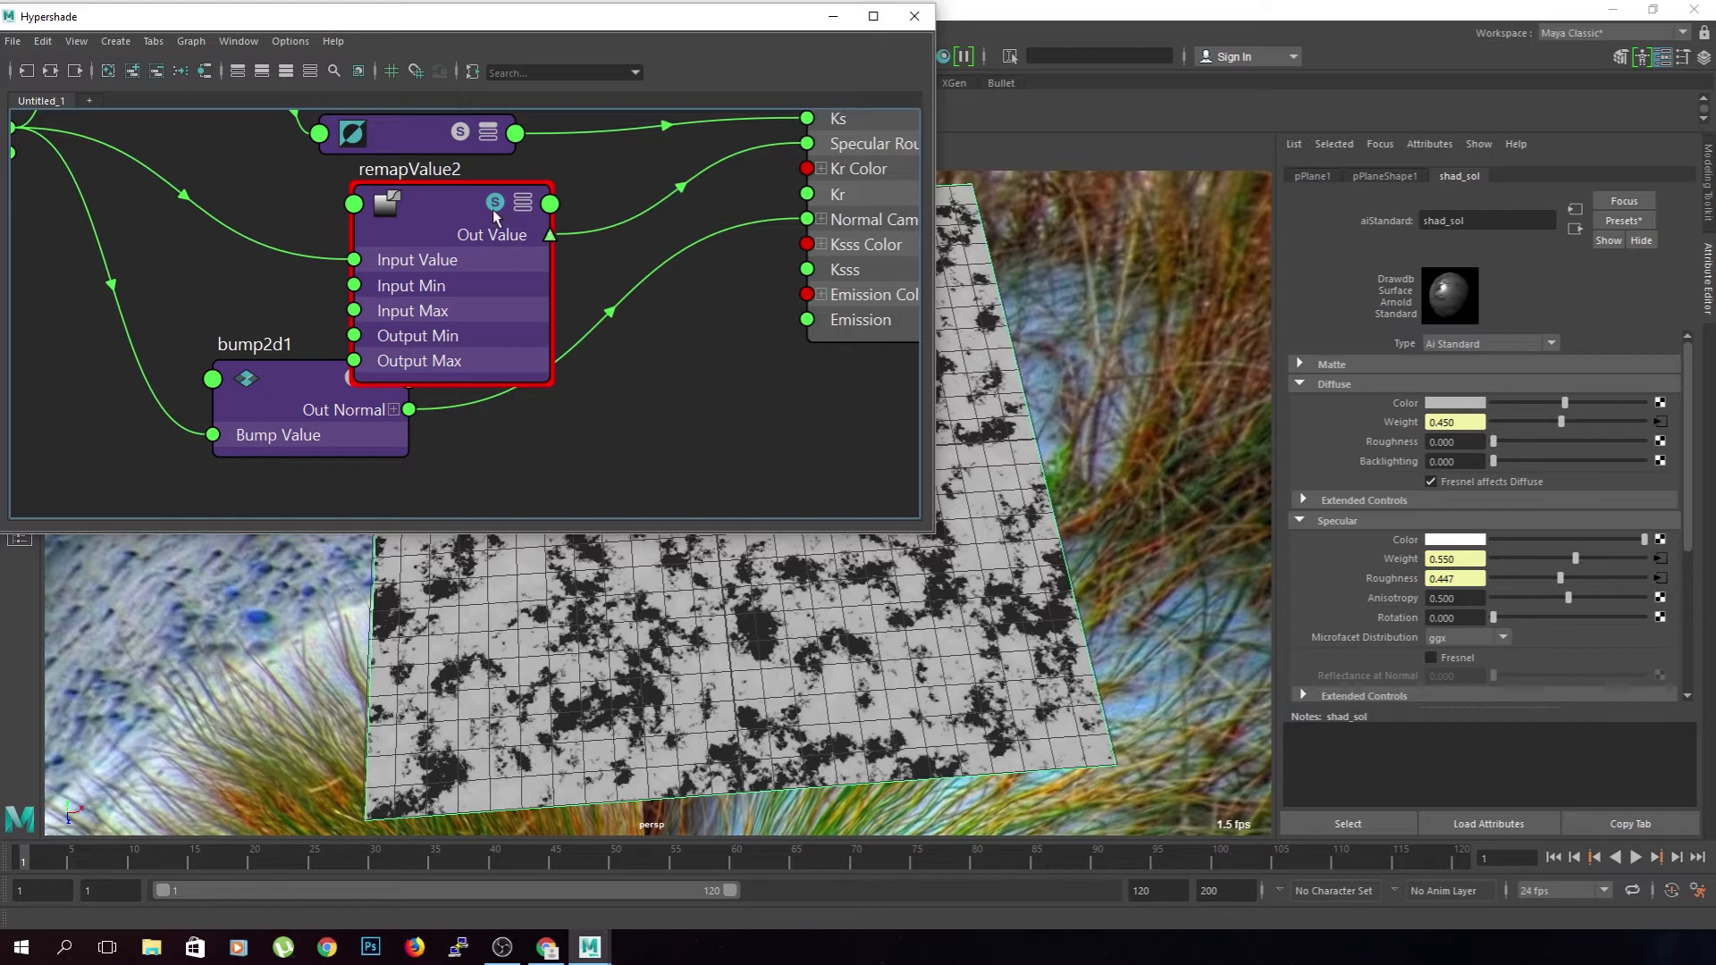
- Turn off the solo display of remapValue2, minimize the Hypershade and inspect the fully shaded ground from a lower angle
{"action": "left_click", "coordinate": [494, 214]}
{"action": "mouse_move", "coordinate": [849, 589]}
{"action": "left_mouse_down", "text": "alt"}
{"action": "mouse_move", "coordinate": [816, 641]}
{"action": "mouse_move", "coordinate": [831, 586]}
{"action": "mouse_move", "coordinate": [884, 622]}
{"action": "mouse_move", "coordinate": [863, 601]}
{"action": "left_mouse_up", "text": "alt"}
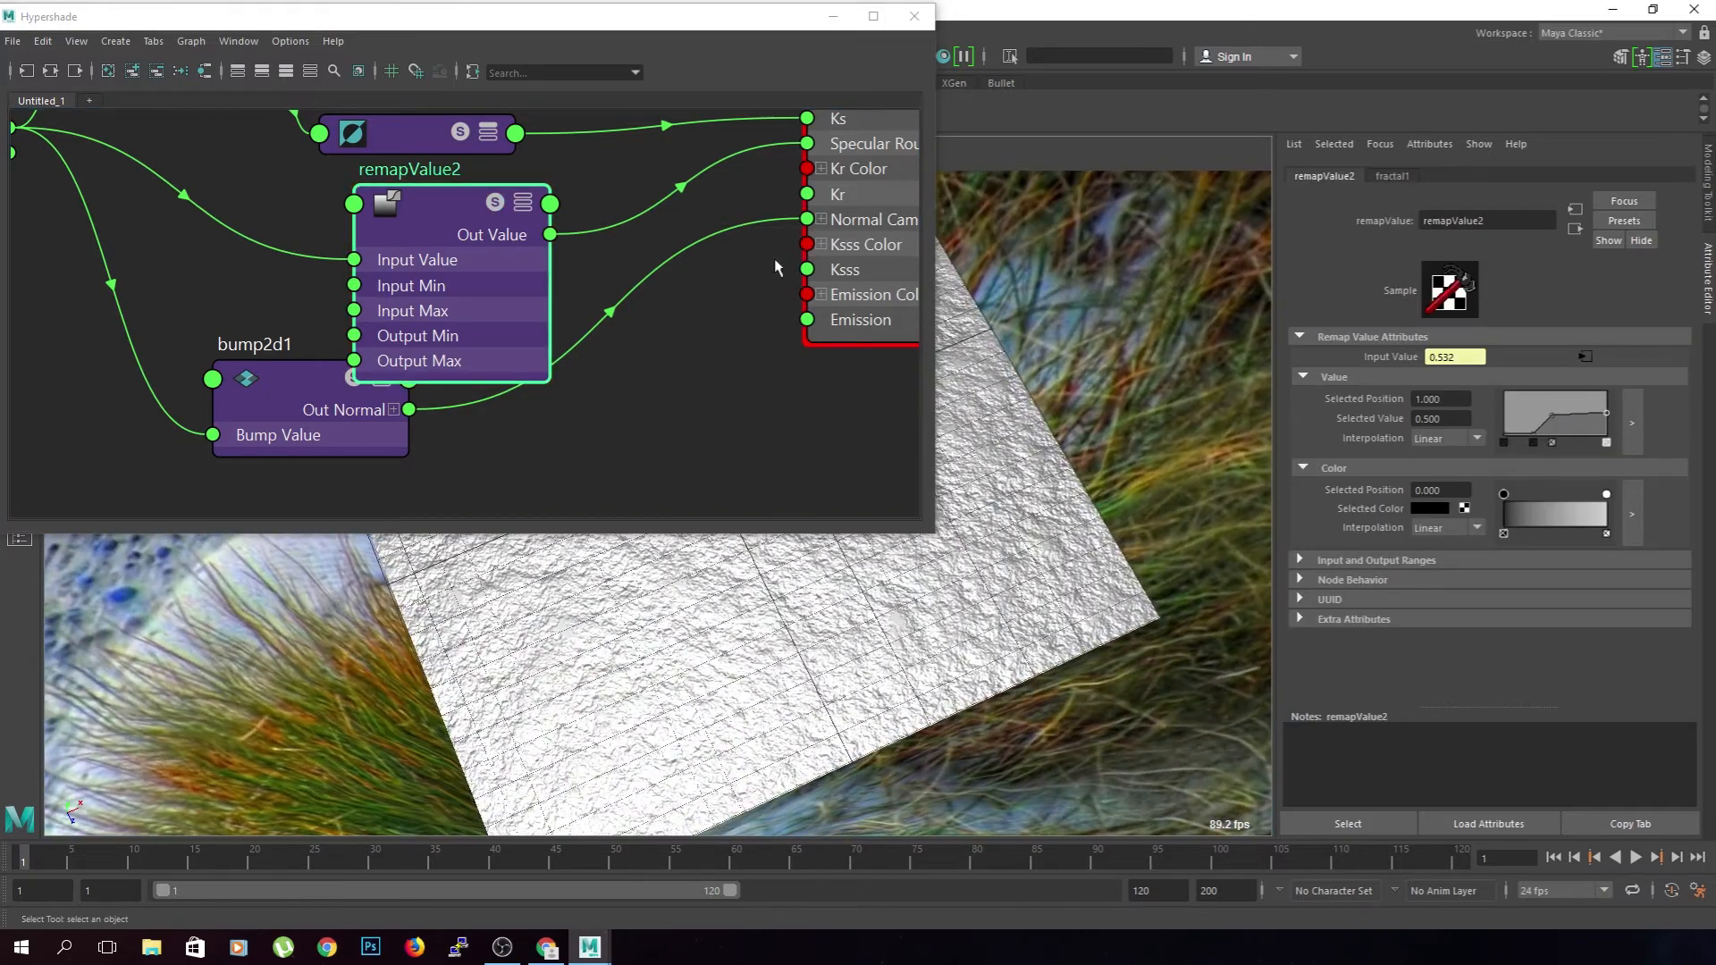
{"action": "left_click", "coordinate": [833, 16]}
{"action": "left_click_drag", "start_coordinate": [726, 410], "coordinate": [829, 452], "text": "alt"}
- Select the ground plane and review shad_sol's Specular attributes down to the Fresnel option
{"action": "left_click", "coordinate": [820, 445]}
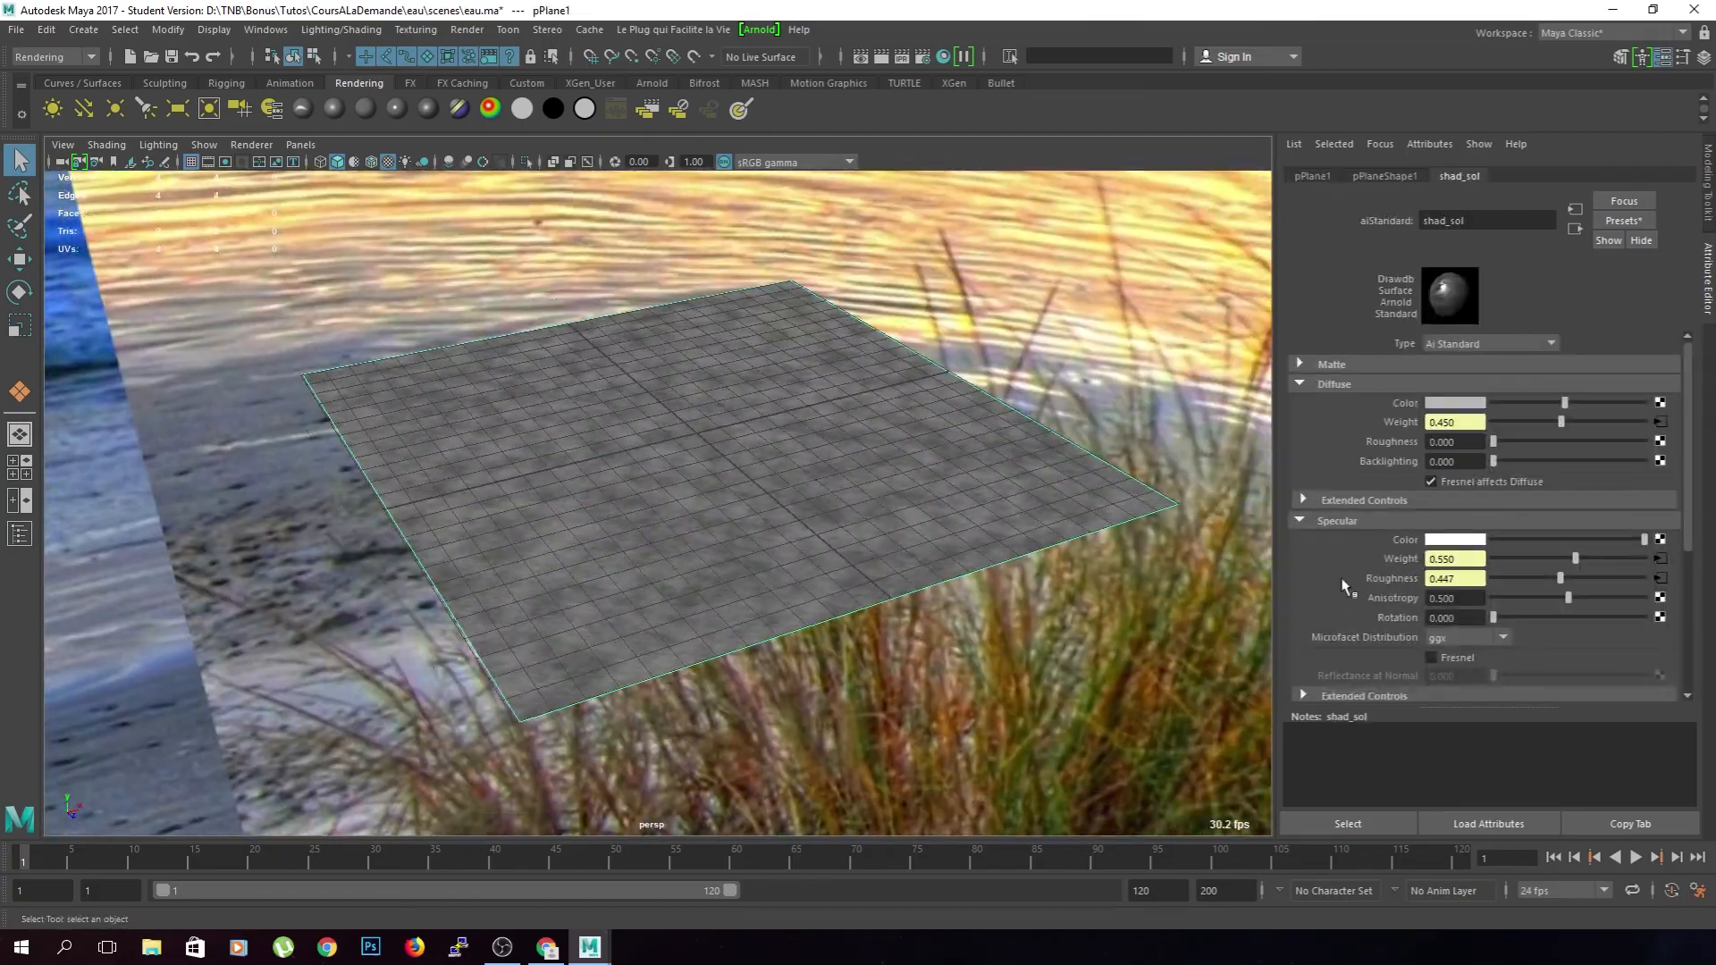
{"action": "scroll", "coordinate": [1406, 569], "scroll_direction": "down", "scroll_amount": 2}
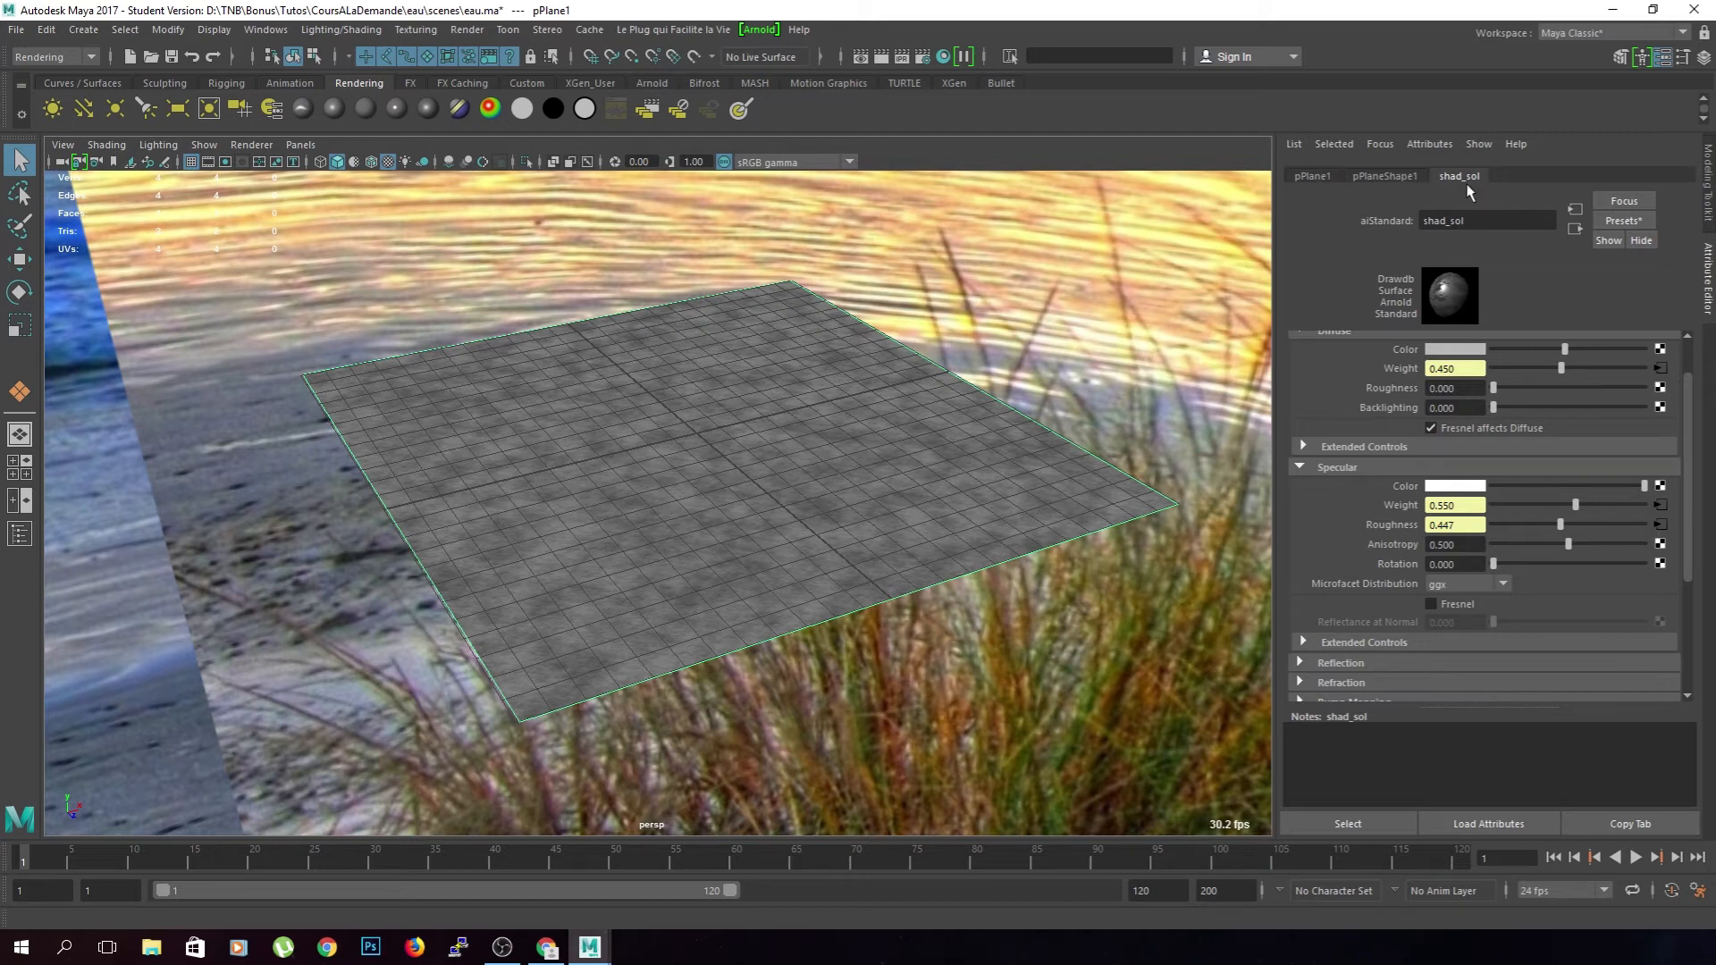
{"action": "scroll", "coordinate": [1356, 476], "scroll_direction": "down", "scroll_amount": 4}
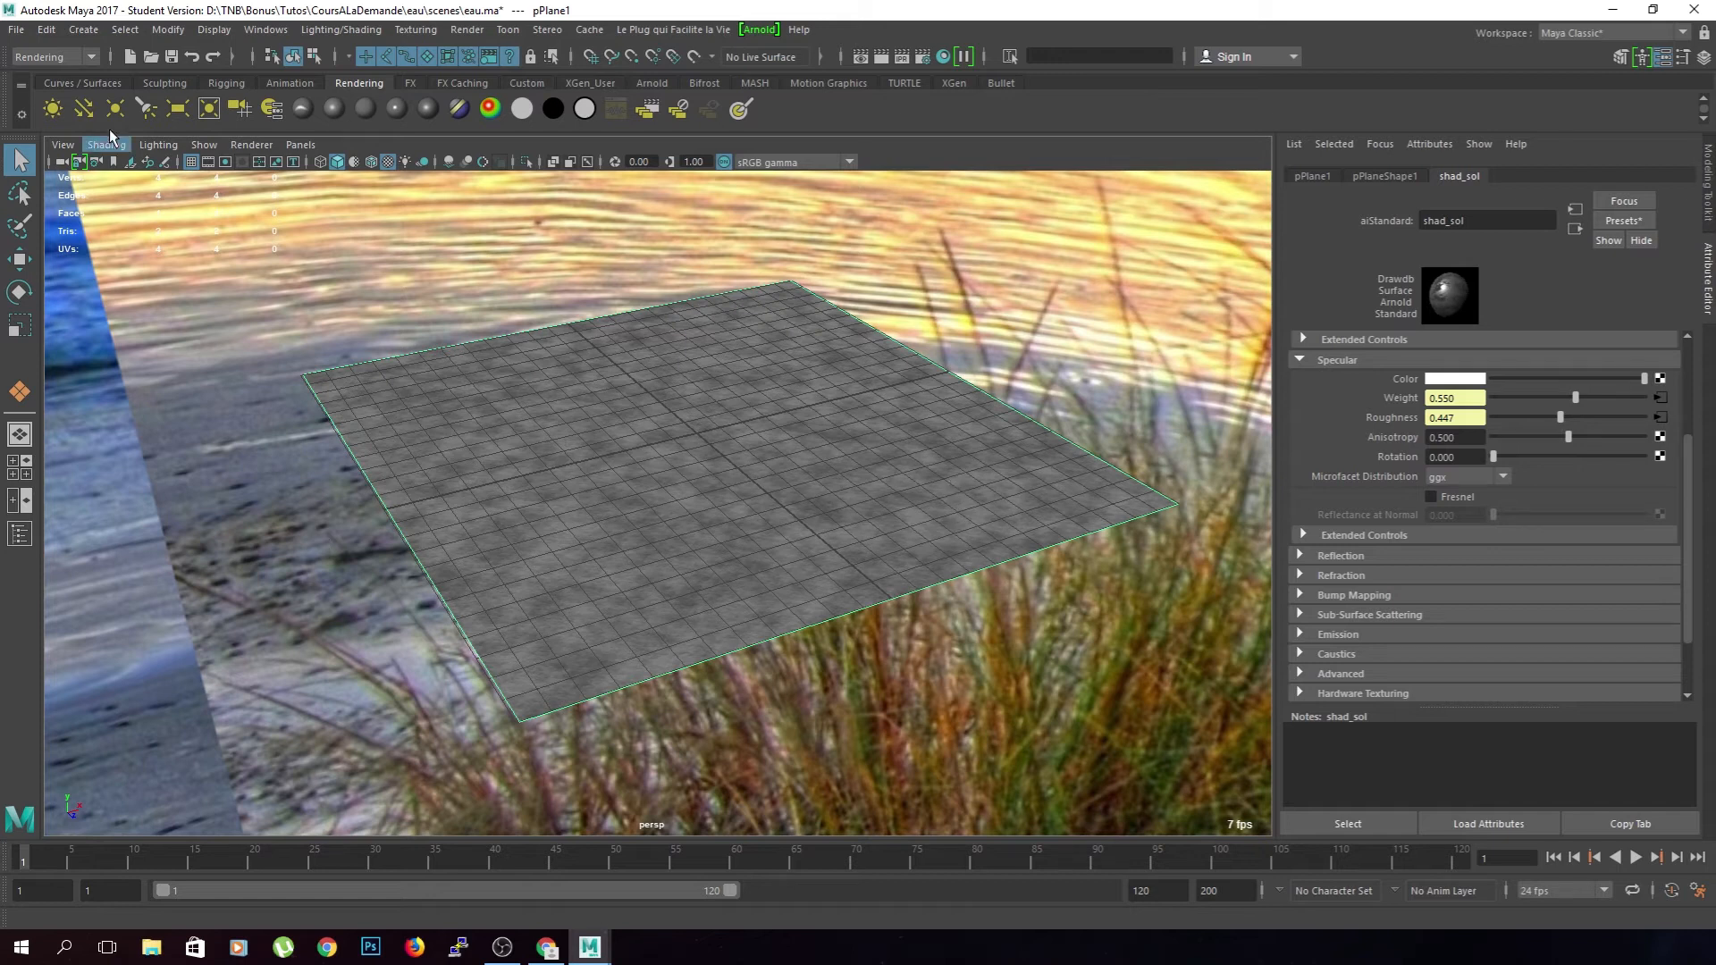
- Sketch a circle over the ground with the Grease Pencil, scribbling its center and thickening one side of its edge
{"action": "left_click", "coordinate": [165, 163]}
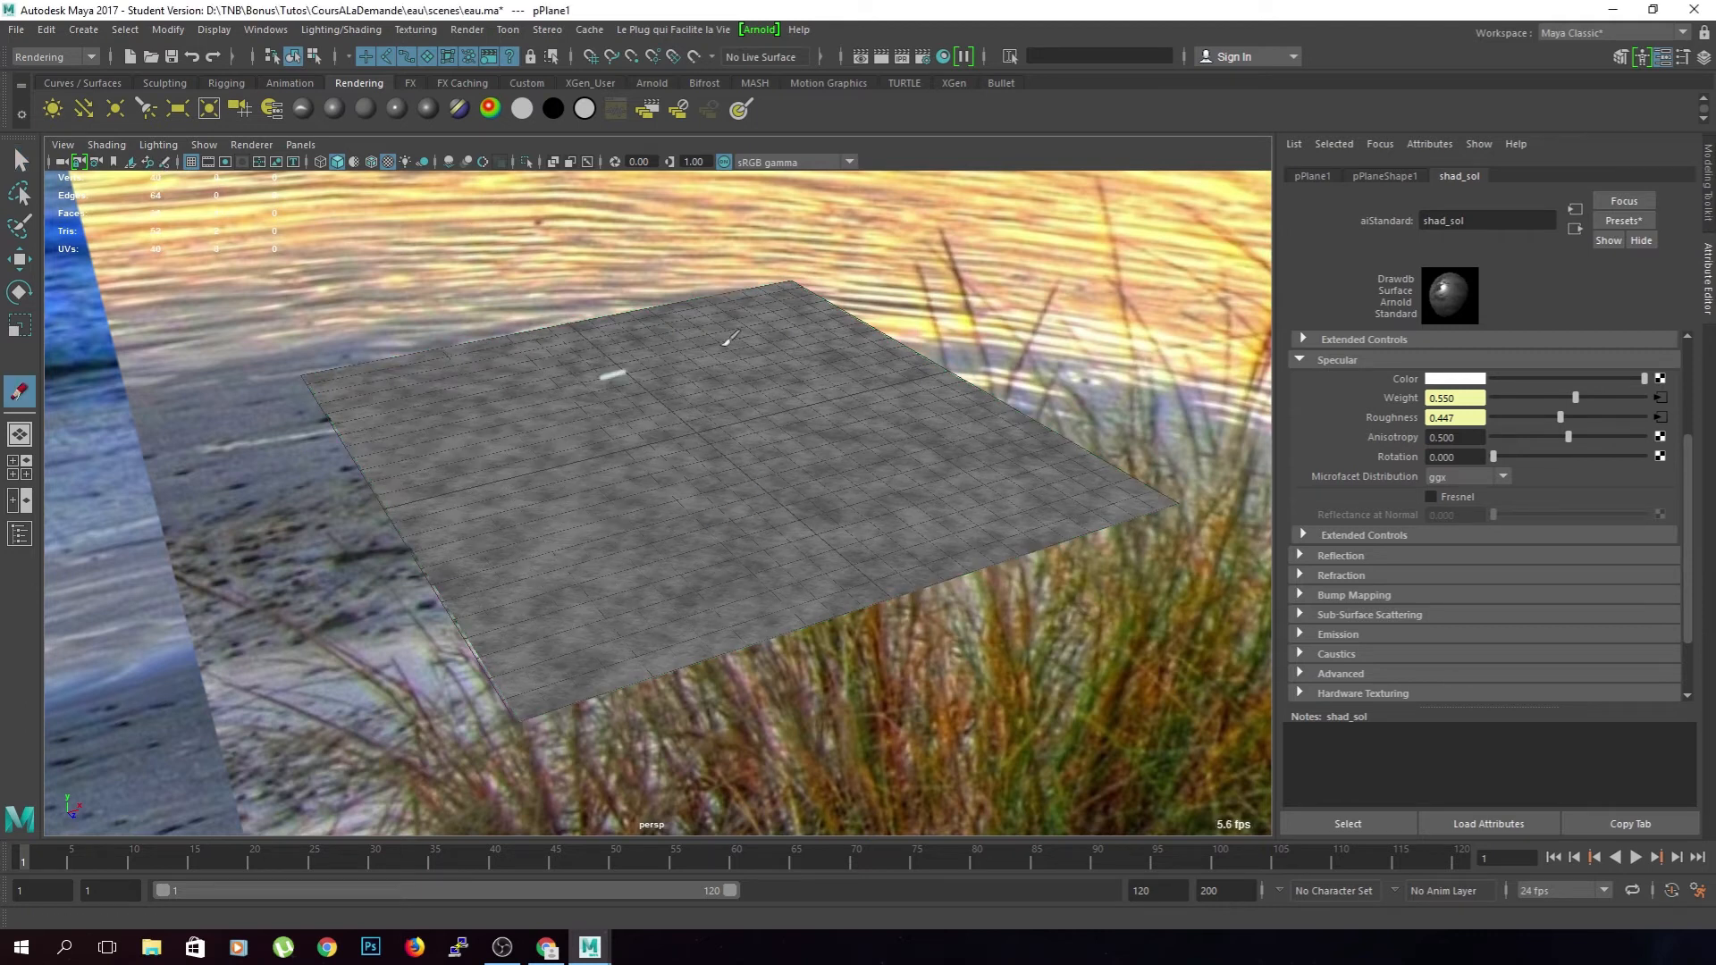
{"action": "left_click_drag", "start_coordinate": [601, 377], "coordinate": [706, 351]}
{"action": "mouse_move", "coordinate": [569, 365]}
{"action": "left_mouse_down"}
{"action": "mouse_move", "coordinate": [645, 318]}
{"action": "mouse_move", "coordinate": [562, 367]}
{"action": "left_mouse_up"}
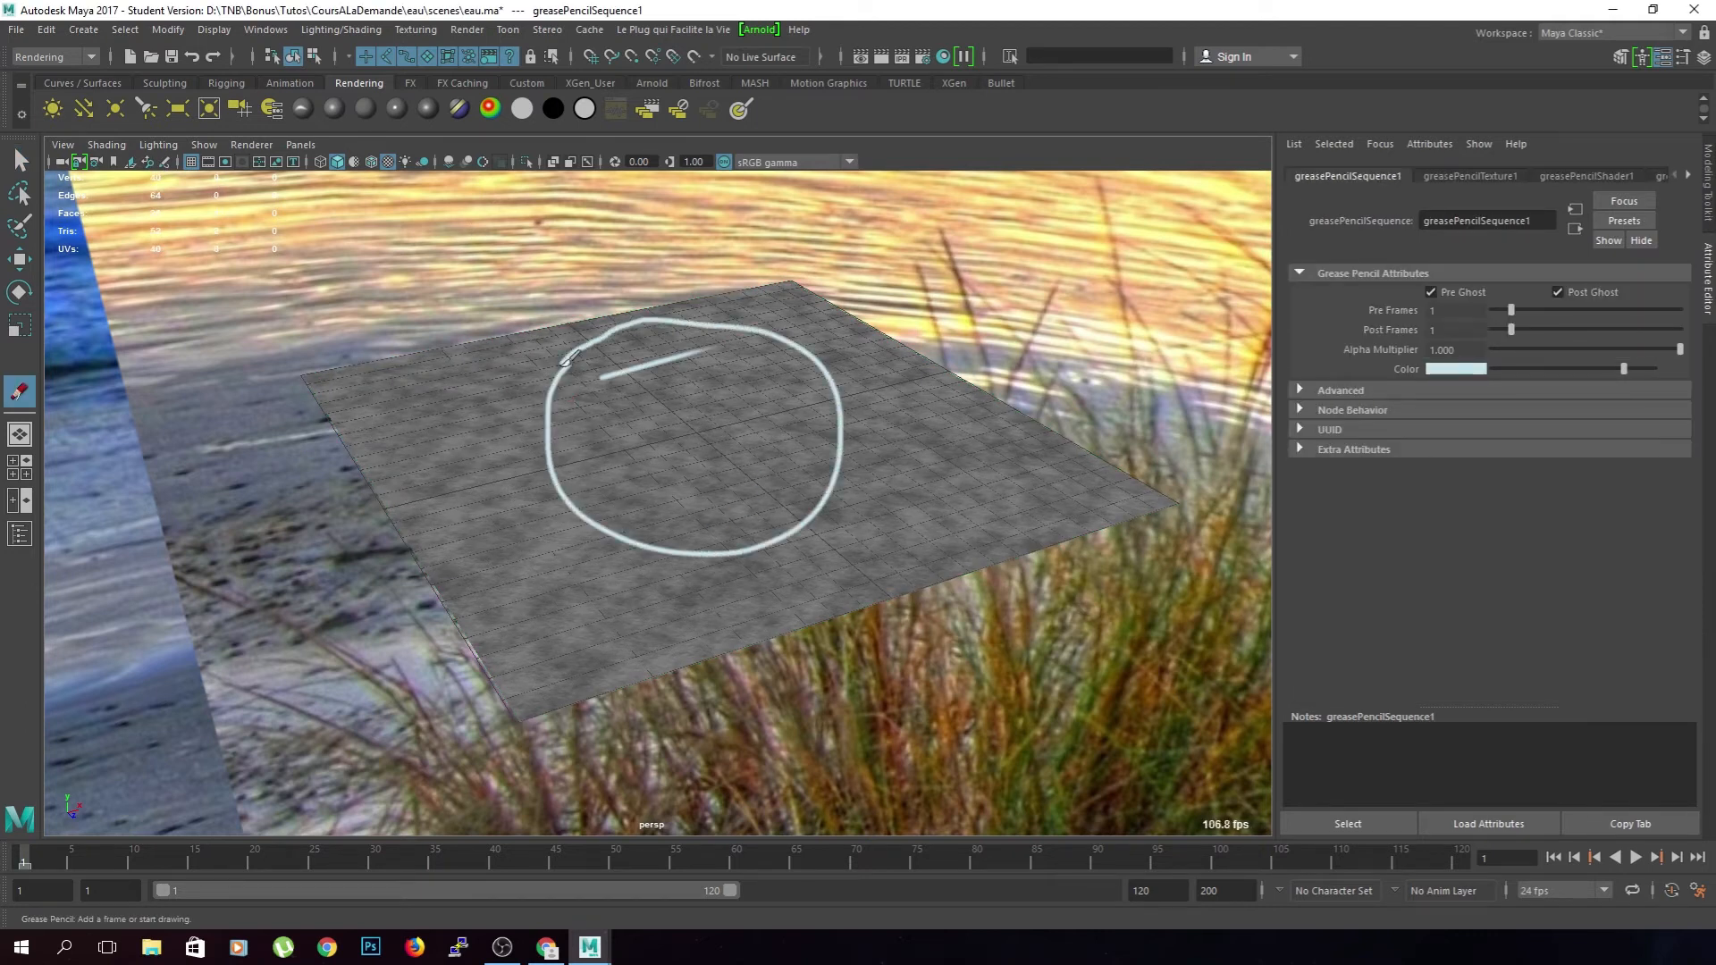
{"action": "mouse_move", "coordinate": [640, 414]}
{"action": "left_mouse_down"}
{"action": "mouse_move", "coordinate": [701, 403]}
{"action": "mouse_move", "coordinate": [657, 429]}
{"action": "mouse_move", "coordinate": [697, 402]}
{"action": "mouse_move", "coordinate": [700, 466]}
{"action": "mouse_move", "coordinate": [679, 429]}
{"action": "mouse_move", "coordinate": [715, 406]}
{"action": "mouse_move", "coordinate": [666, 446]}
{"action": "mouse_move", "coordinate": [712, 416]}
{"action": "mouse_move", "coordinate": [728, 458]}
{"action": "mouse_move", "coordinate": [688, 420]}
{"action": "mouse_move", "coordinate": [650, 466]}
{"action": "left_mouse_up"}
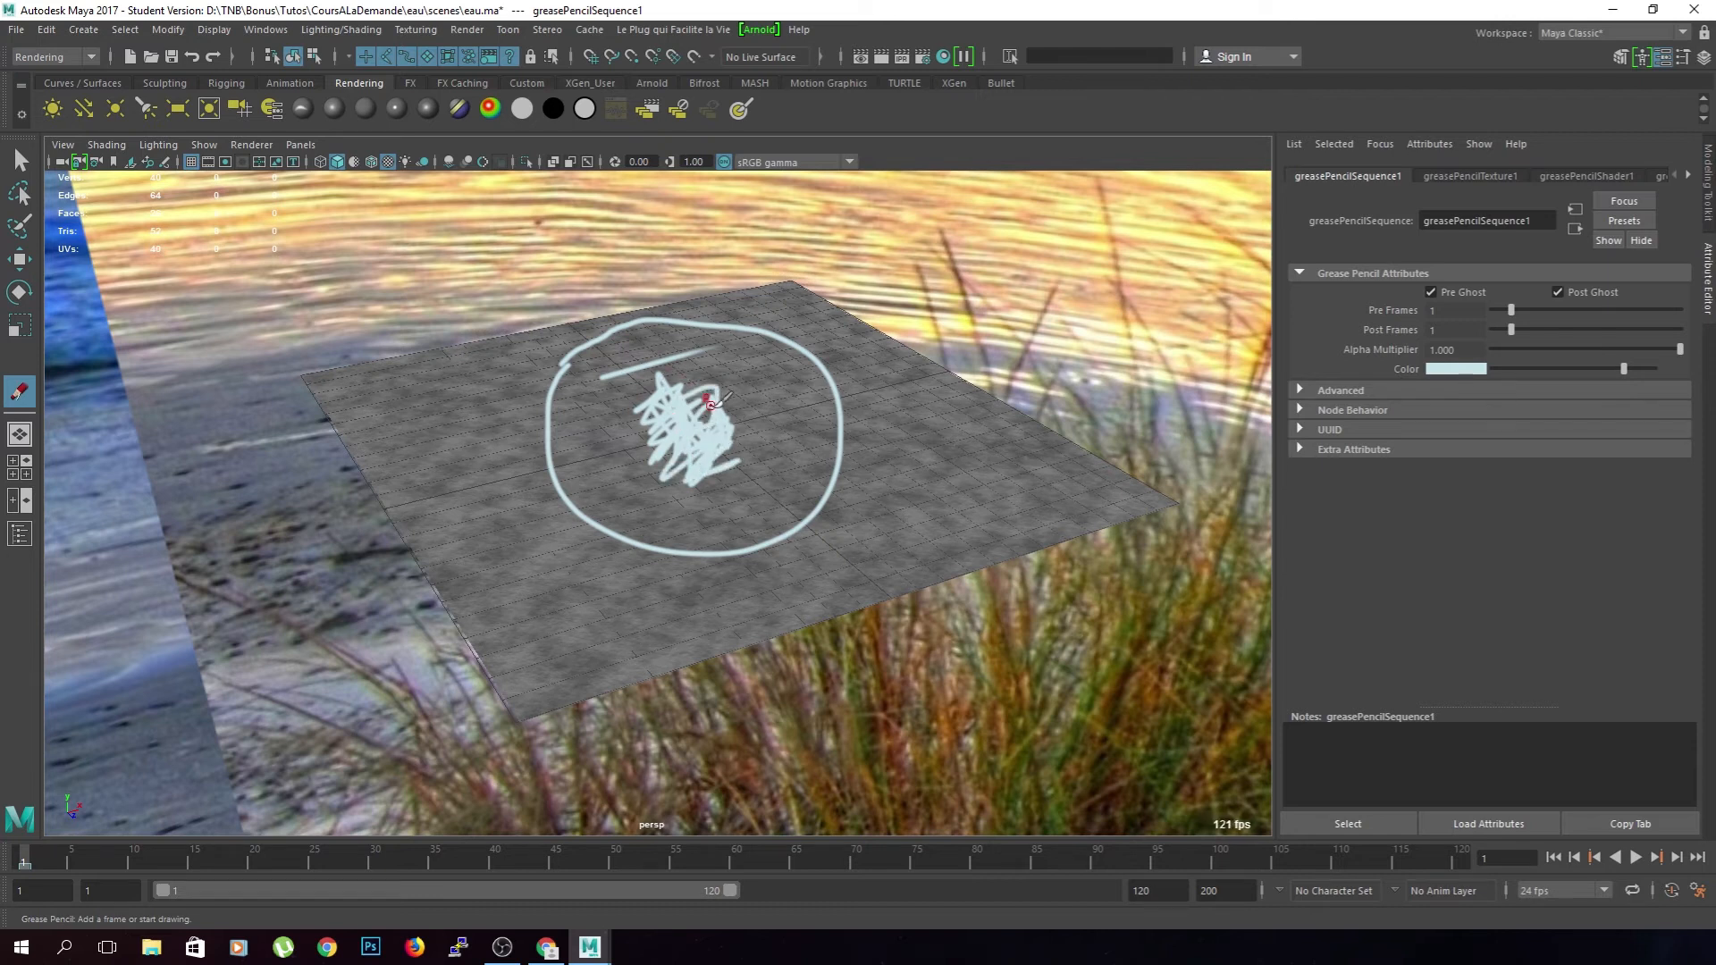
{"action": "mouse_move", "coordinate": [746, 438]}
{"action": "left_mouse_down"}
{"action": "mouse_move", "coordinate": [815, 430]}
{"action": "mouse_move", "coordinate": [813, 408]}
{"action": "mouse_move", "coordinate": [836, 400]}
{"action": "mouse_move", "coordinate": [818, 374]}
{"action": "mouse_move", "coordinate": [831, 465]}
{"action": "left_mouse_up"}
{"action": "mouse_move", "coordinate": [821, 385]}
{"action": "left_mouse_down"}
{"action": "mouse_move", "coordinate": [822, 362]}
{"action": "mouse_move", "coordinate": [840, 420]}
{"action": "mouse_move", "coordinate": [827, 501]}
{"action": "mouse_move", "coordinate": [816, 366]}
{"action": "mouse_move", "coordinate": [777, 345]}
{"action": "mouse_move", "coordinate": [847, 463]}
{"action": "left_mouse_up"}
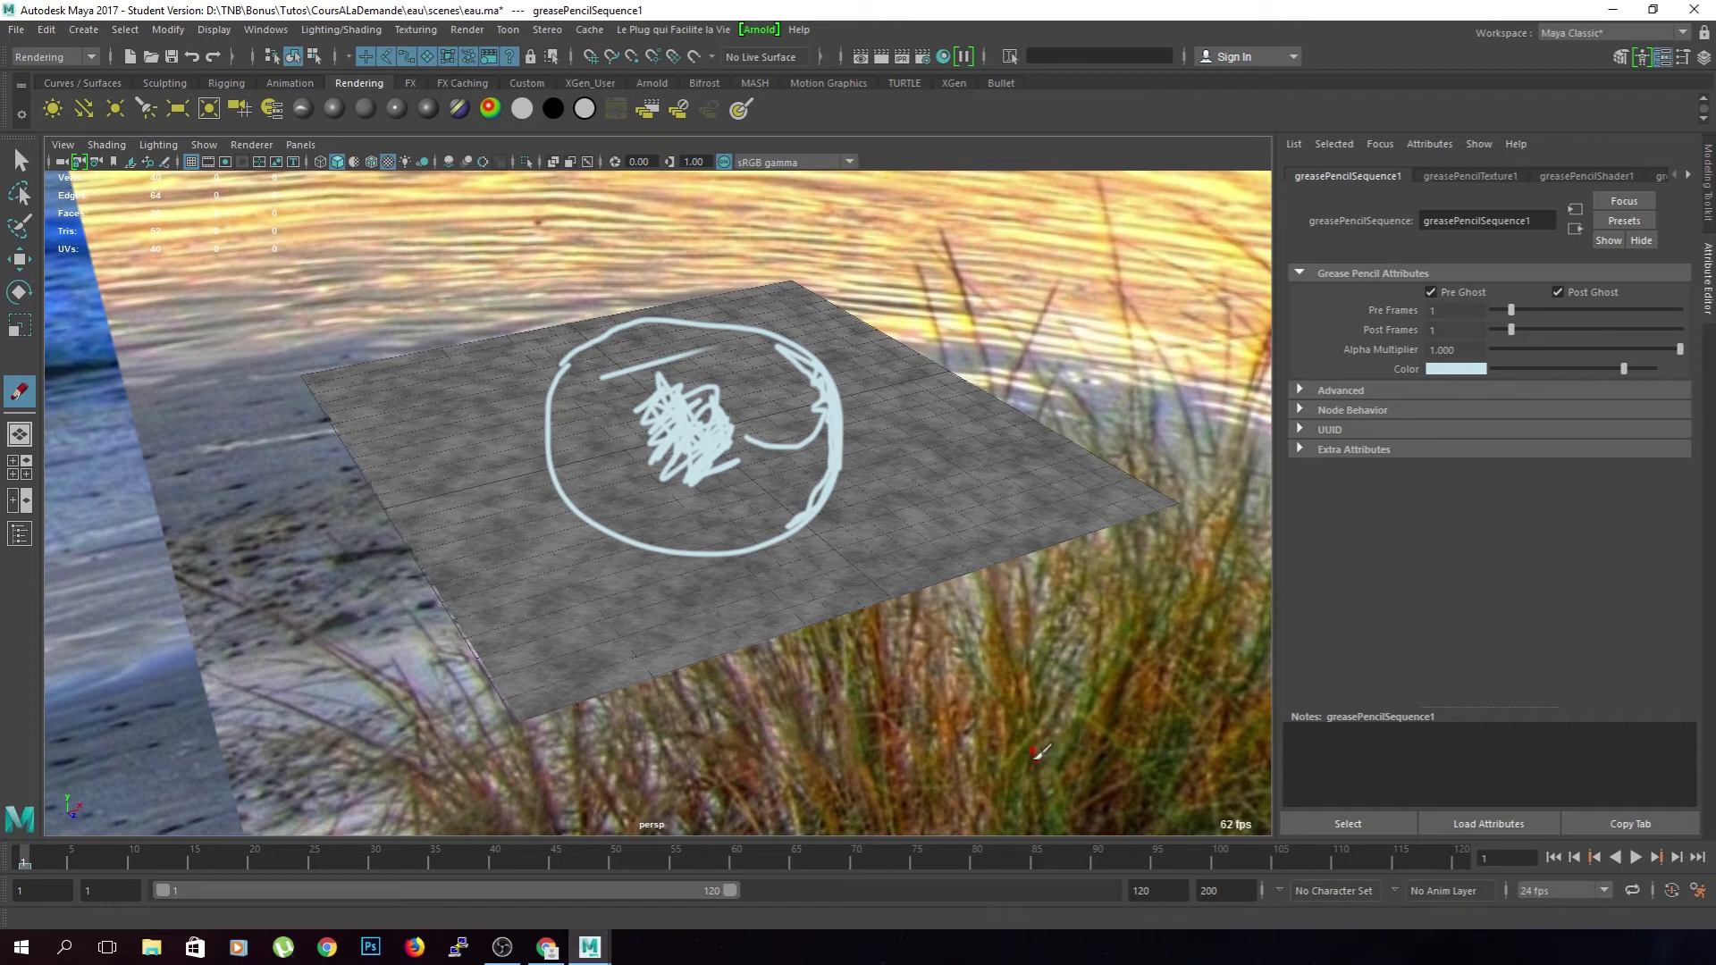
- Sketch a tapered shape with a small base, a rounded outline and three marked spots beside the circle
{"action": "mouse_move", "coordinate": [1005, 698]}
{"action": "left_mouse_down"}
{"action": "mouse_move", "coordinate": [1083, 702]}
{"action": "mouse_move", "coordinate": [1001, 720]}
{"action": "mouse_move", "coordinate": [1102, 433]}
{"action": "left_mouse_up"}
{"action": "mouse_move", "coordinate": [1019, 693]}
{"action": "left_mouse_down"}
{"action": "mouse_move", "coordinate": [968, 438]}
{"action": "mouse_move", "coordinate": [995, 504]}
{"action": "left_mouse_up"}
{"action": "left_click_drag", "start_coordinate": [1006, 461], "coordinate": [1124, 497]}
{"action": "left_click_drag", "start_coordinate": [982, 491], "coordinate": [969, 482]}
{"action": "left_click_drag", "start_coordinate": [1046, 547], "coordinate": [1056, 556]}
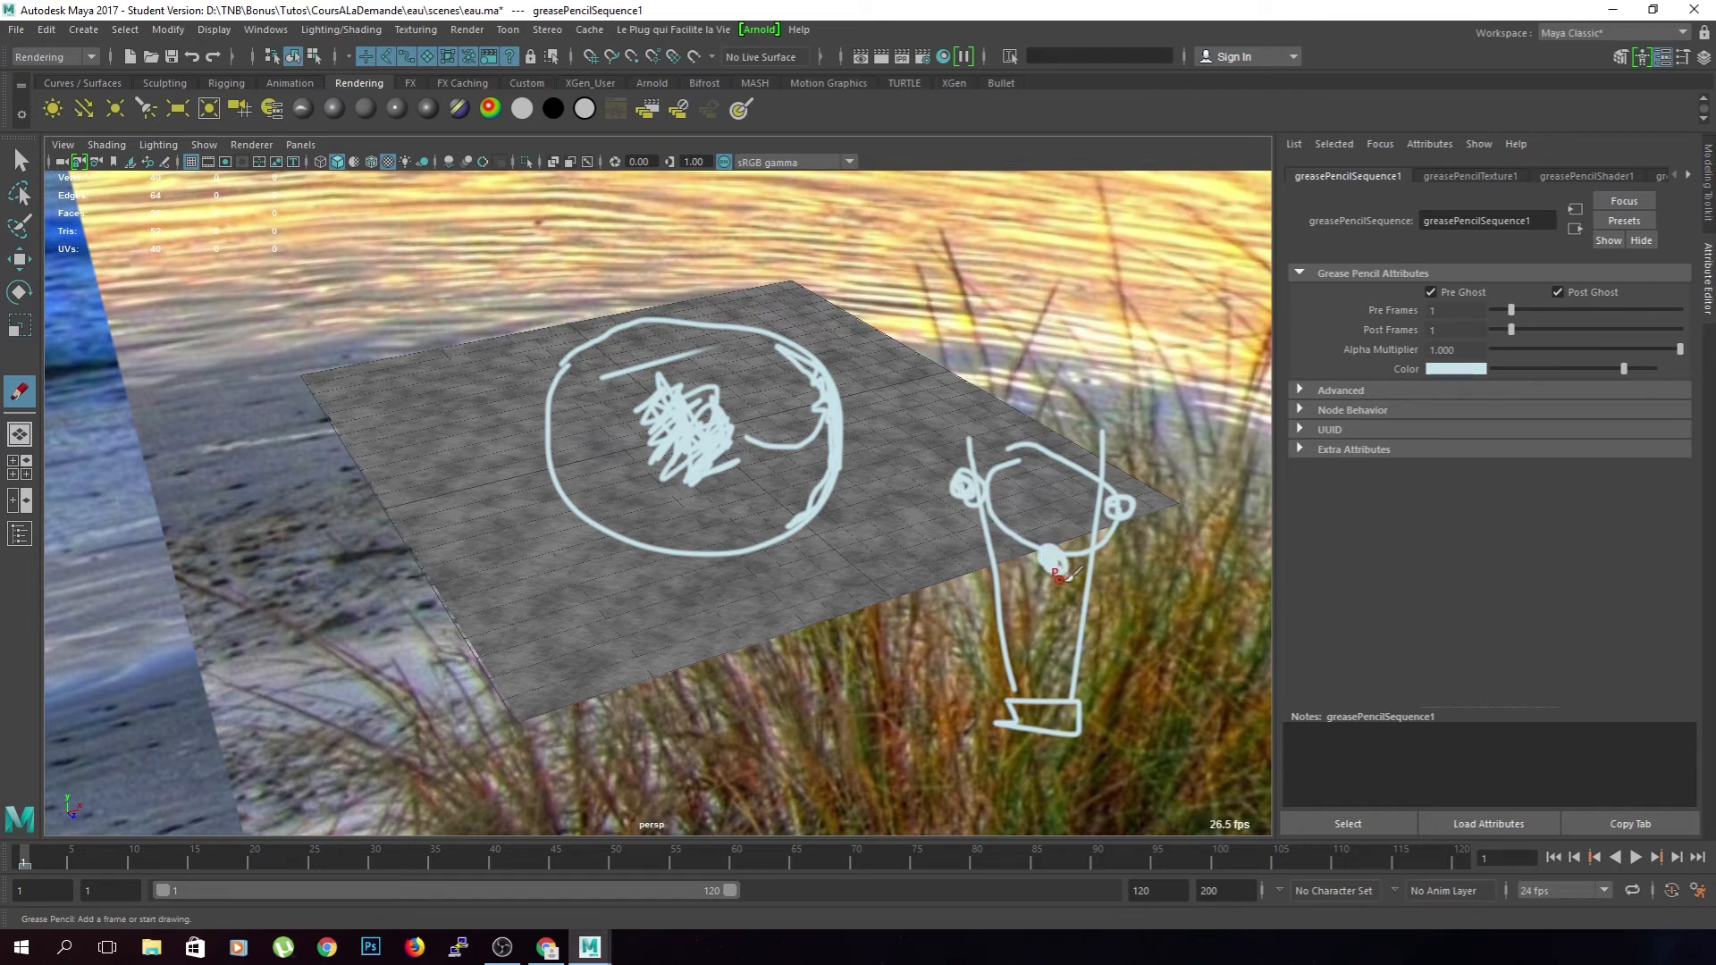
- Delete the Grease Pencil sketch and return to the Select tool
{"action": "key", "text": "q"}
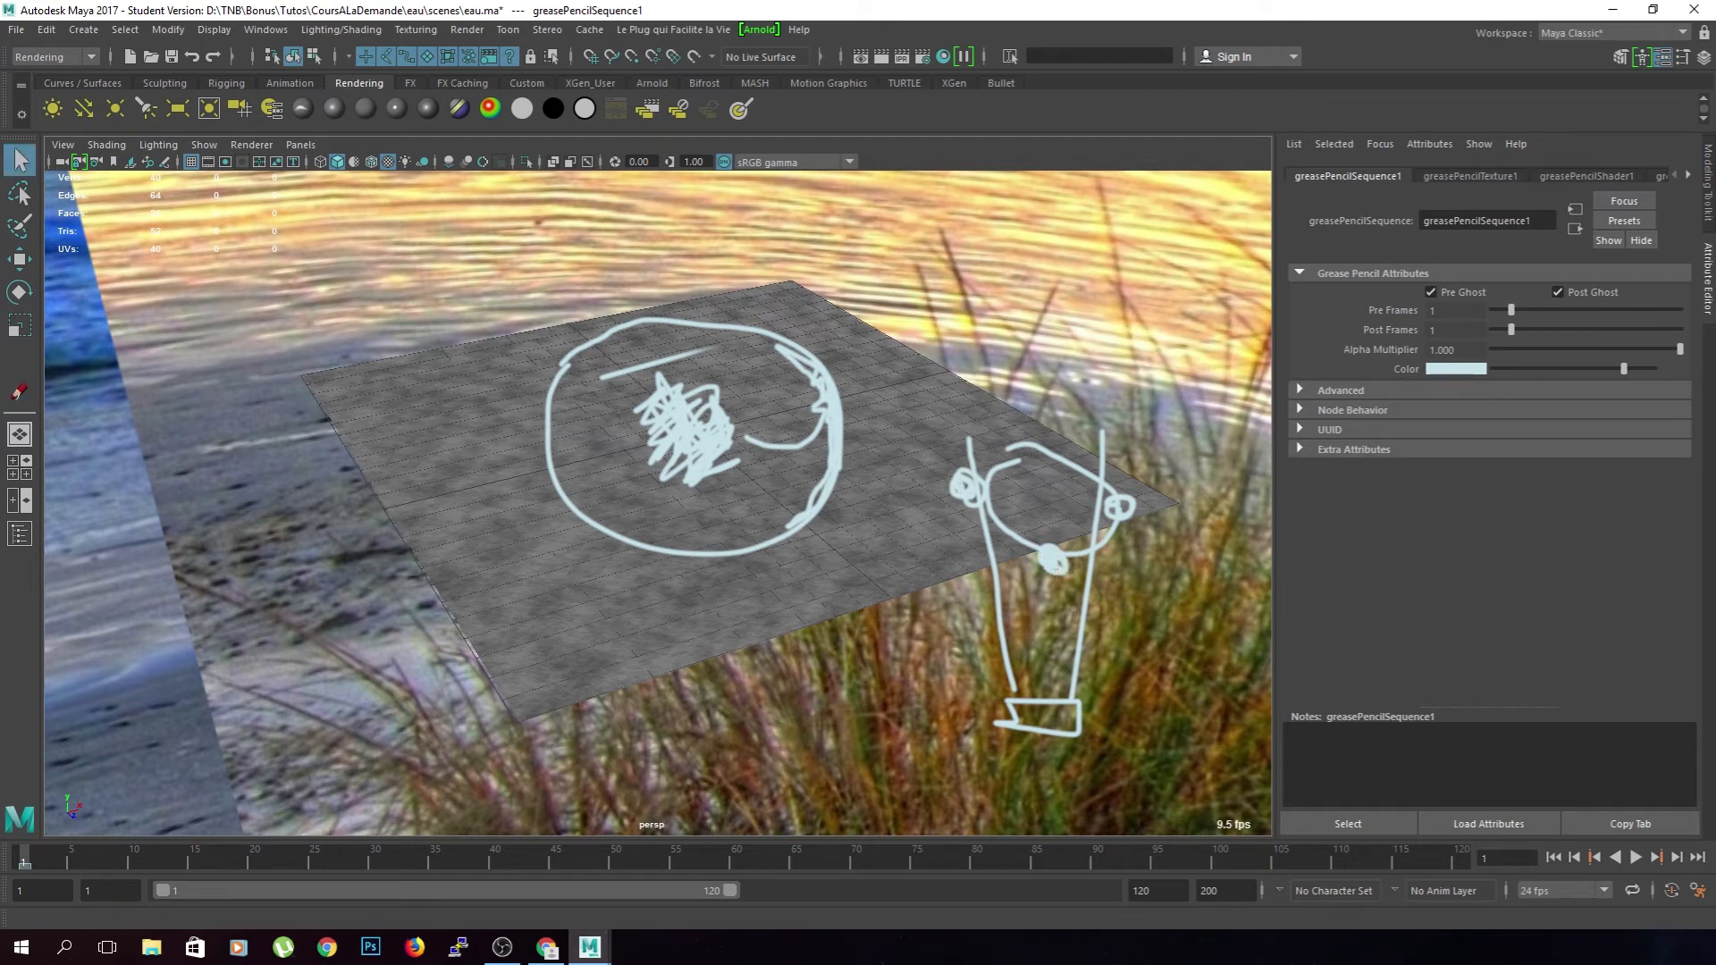
{"action": "left_click", "coordinate": [164, 165]}
{"action": "key", "text": "Delete"}
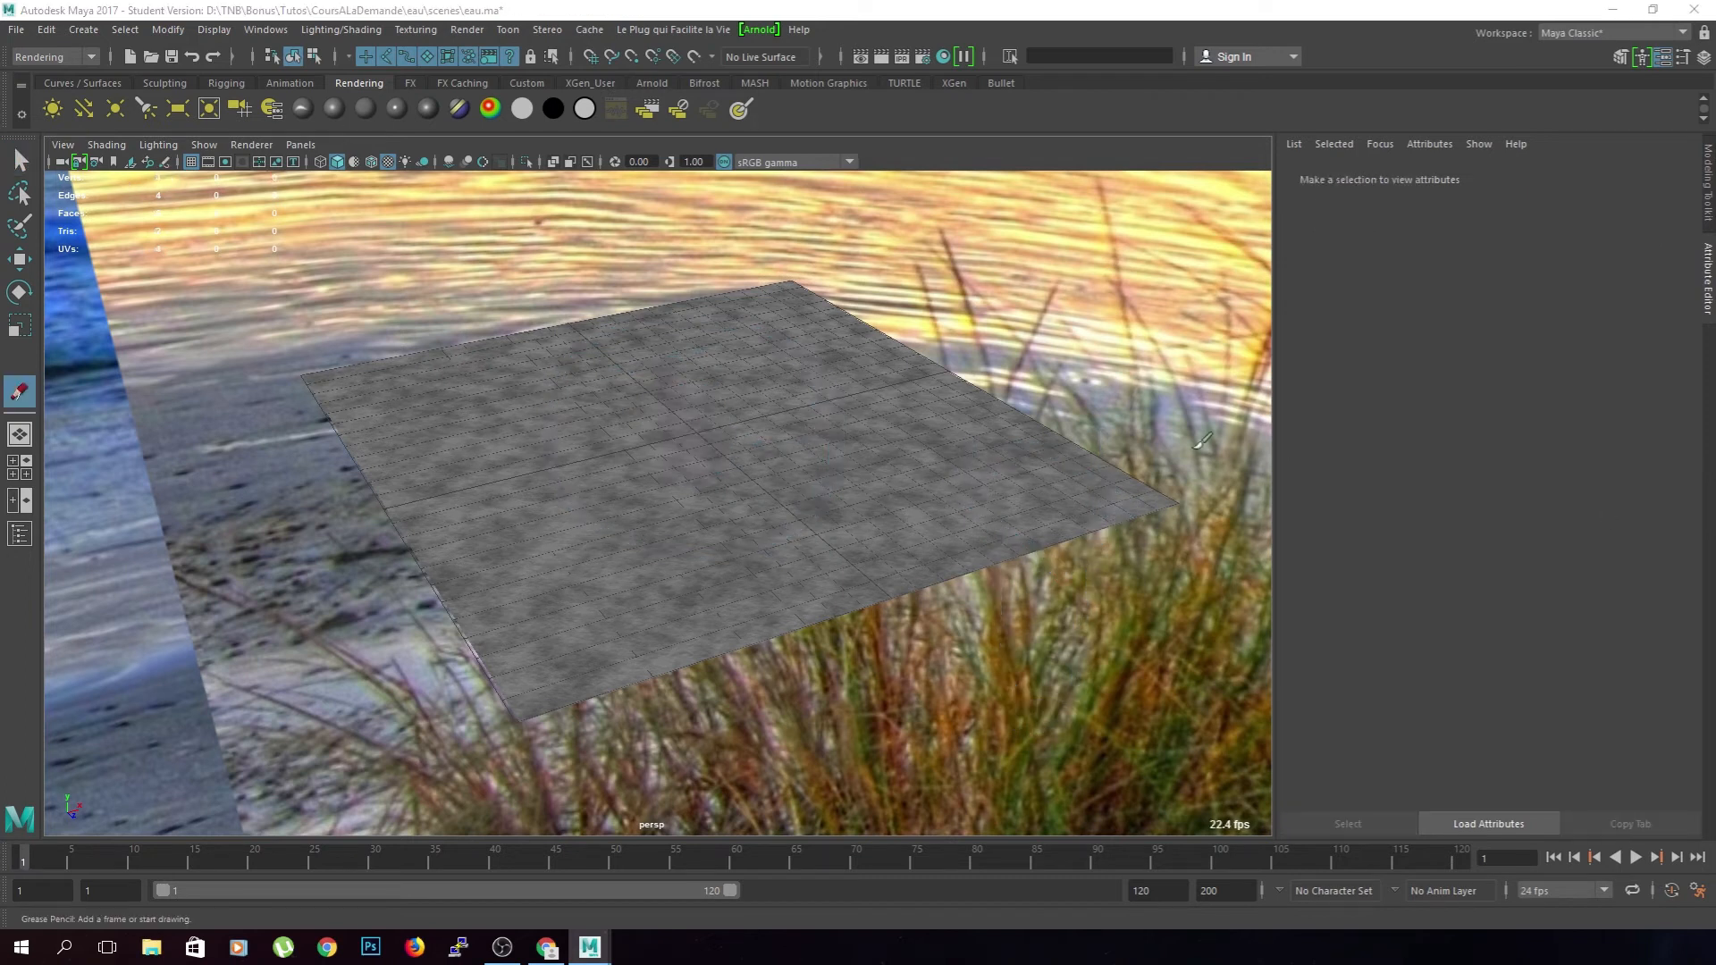
{"action": "scroll", "coordinate": [748, 514], "scroll_direction": "up", "scroll_amount": 1}
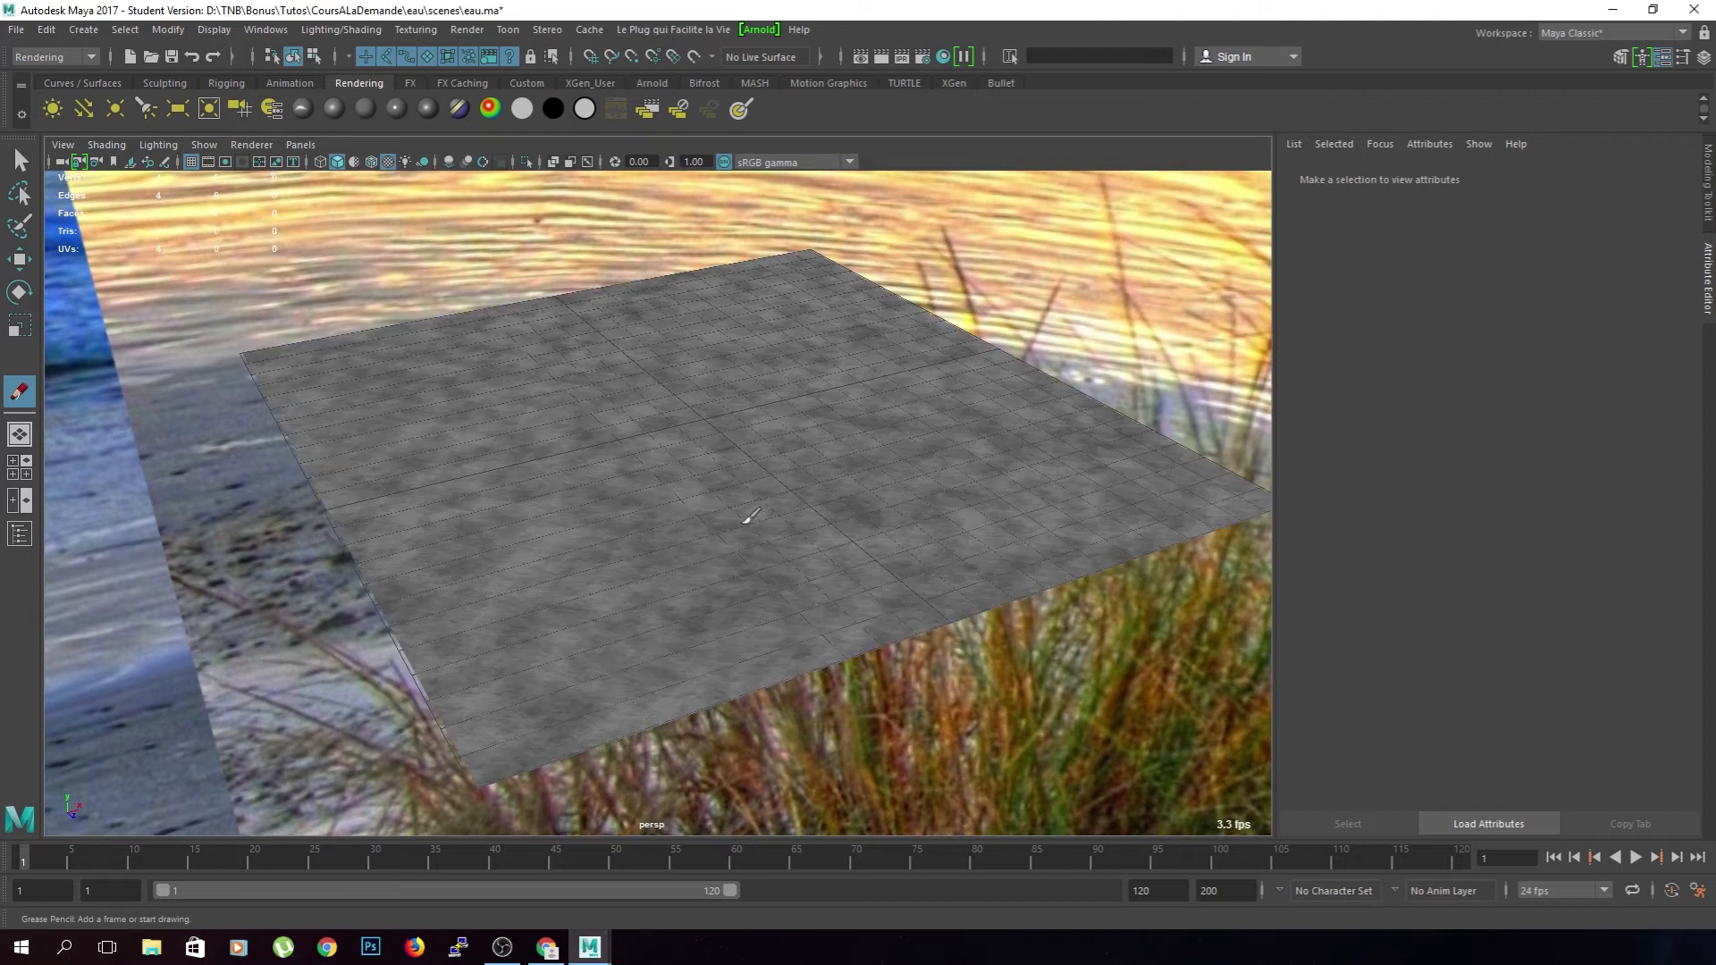
{"action": "key", "text": "q"}
- Reselect the ground plane, enable Fresnel in shad_sol's Specular settings and check the specular extended controls
{"action": "left_click_drag", "start_coordinate": [765, 501], "coordinate": [779, 486], "text": "alt"}
{"action": "left_click", "coordinate": [732, 619]}
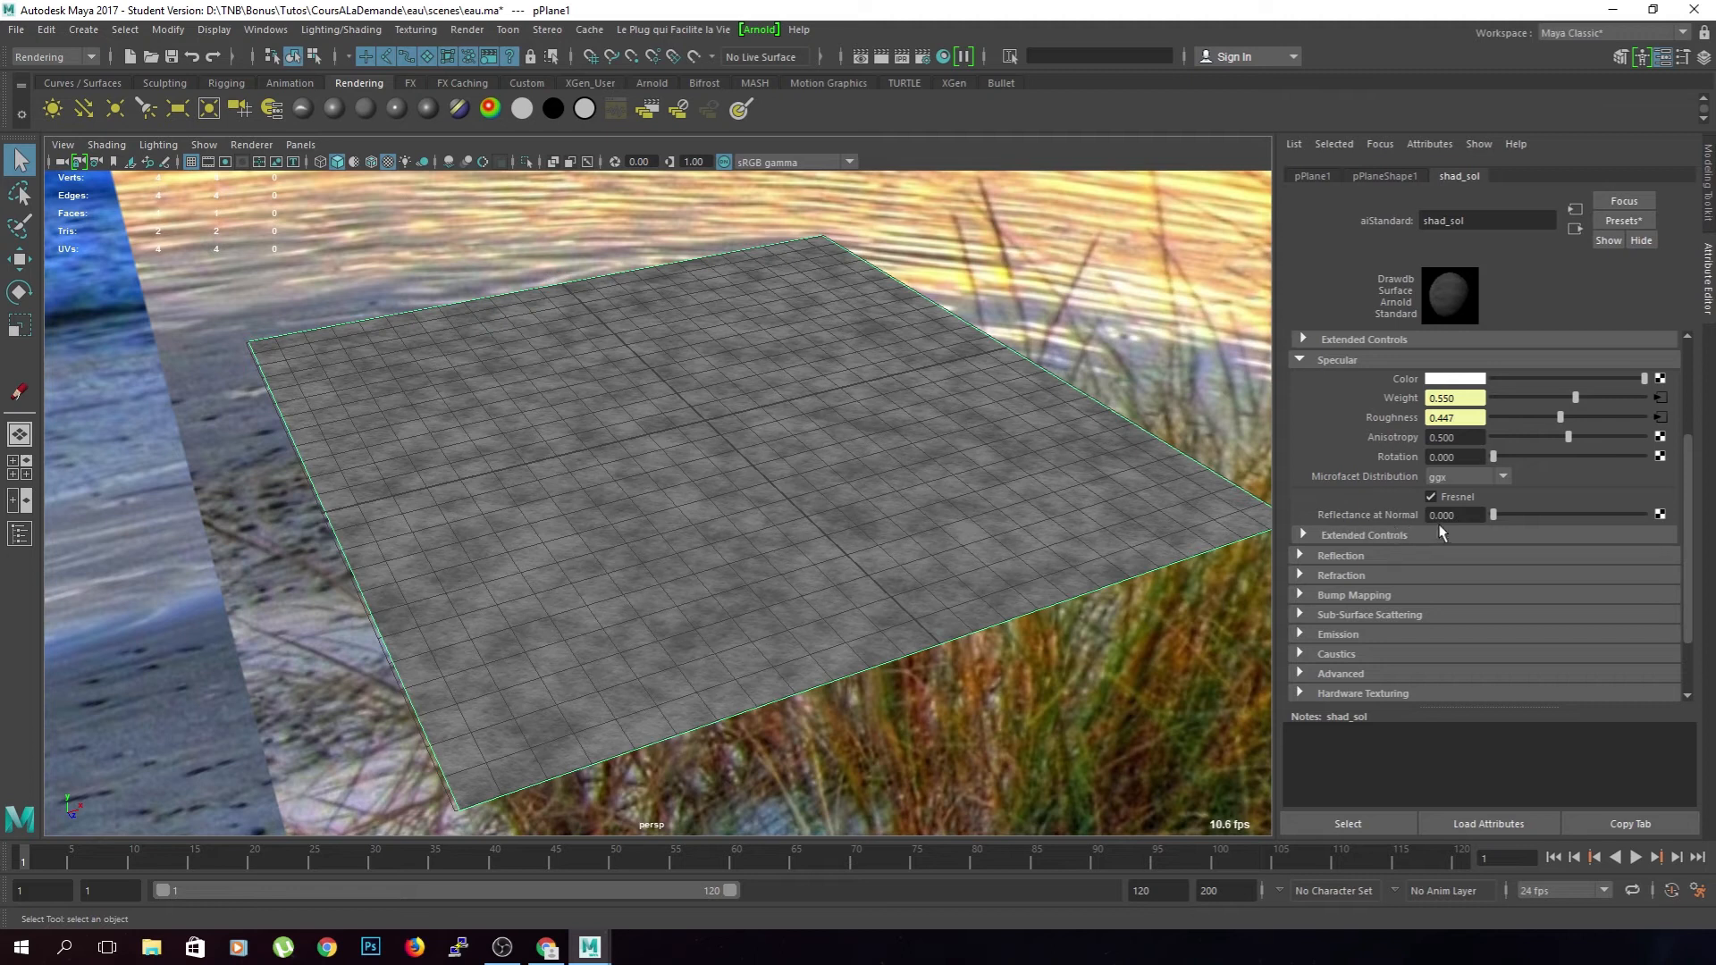
{"action": "left_click", "coordinate": [1303, 536]}
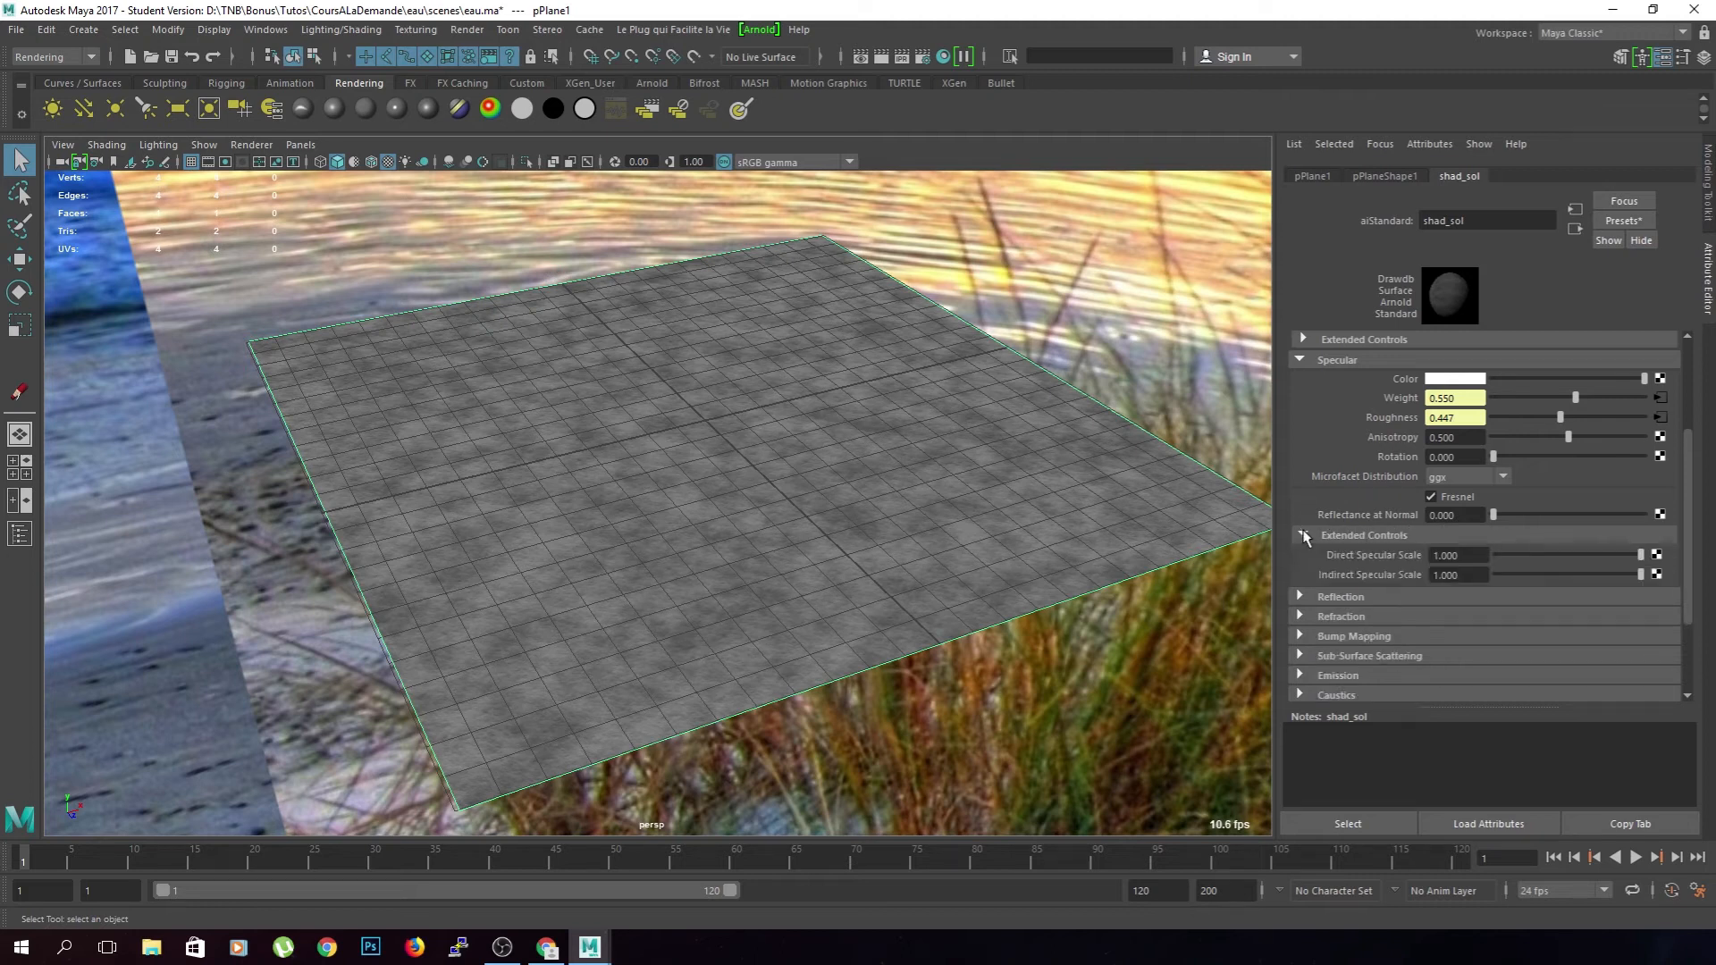
{"action": "left_click", "coordinate": [1303, 535]}
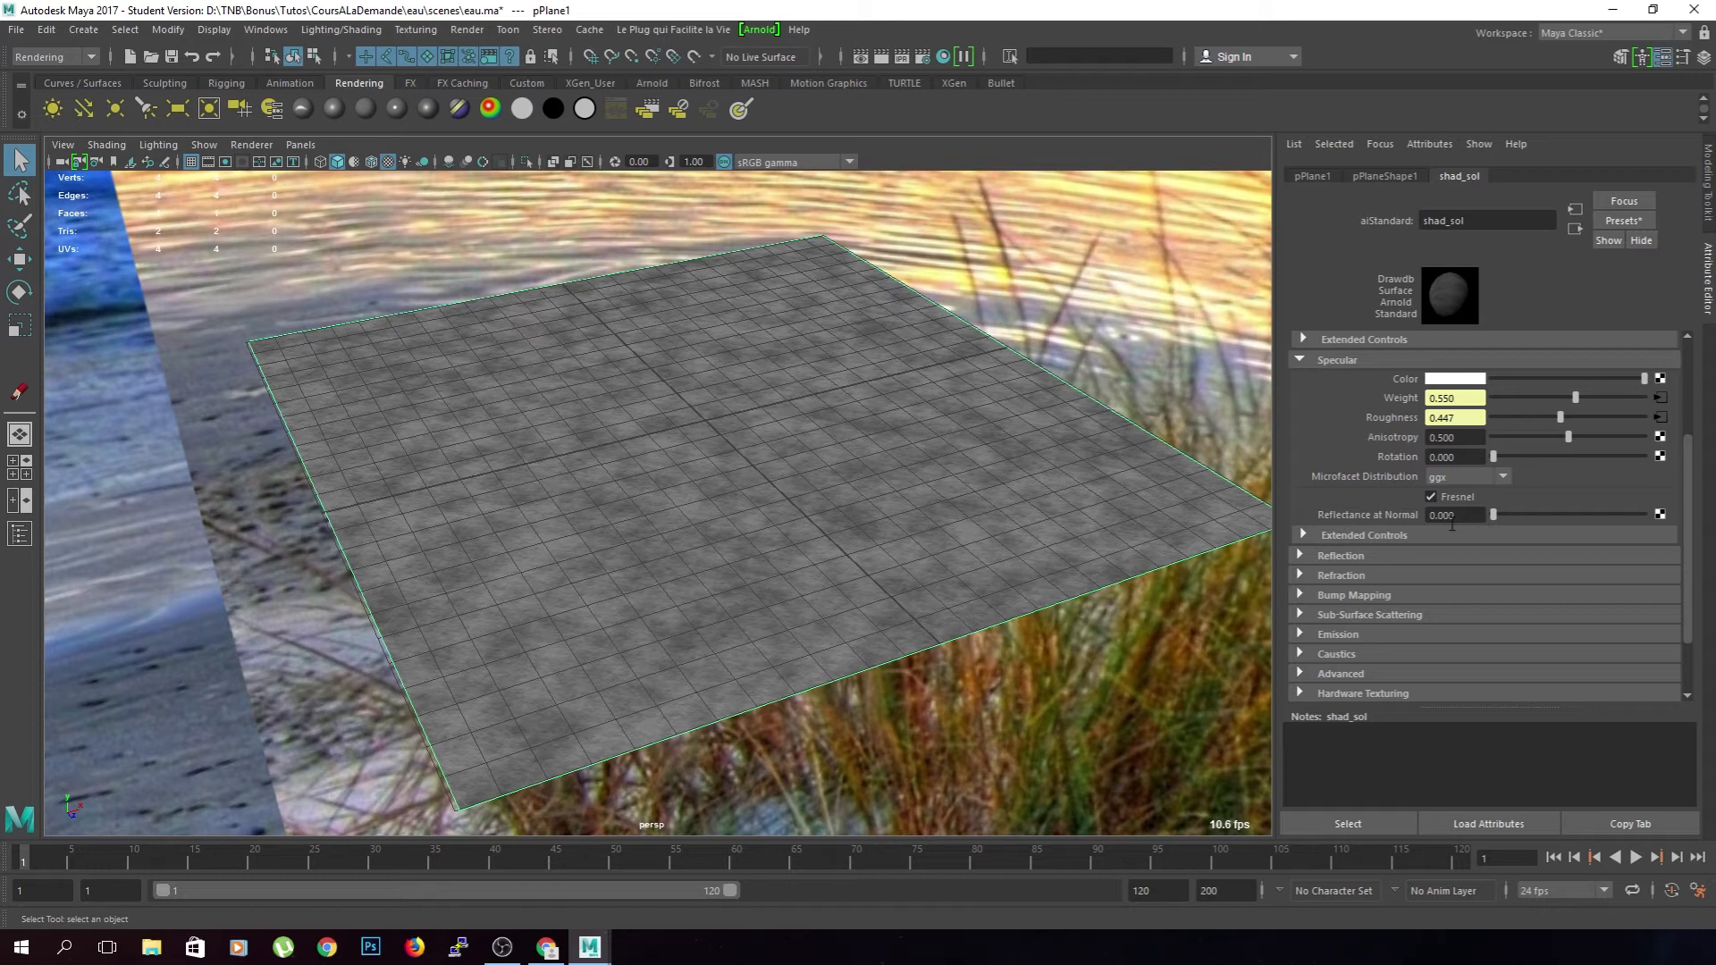
- Try the Reflectance at Normal adjustment, leaving it at 0.000, and show shad_sol's Refraction settings with IOR and Fresnel use IOR
{"action": "mouse_move", "coordinate": [1493, 515]}
{"action": "left_mouse_down"}
{"action": "mouse_move", "coordinate": [1653, 533]}
{"action": "mouse_move", "coordinate": [1463, 548]}
{"action": "mouse_move", "coordinate": [1678, 543]}
{"action": "mouse_move", "coordinate": [1427, 550]}
{"action": "left_mouse_up"}
{"action": "left_click", "coordinate": [1300, 576]}
{"action": "scroll", "coordinate": [1302, 578], "scroll_direction": "down", "scroll_amount": 1}
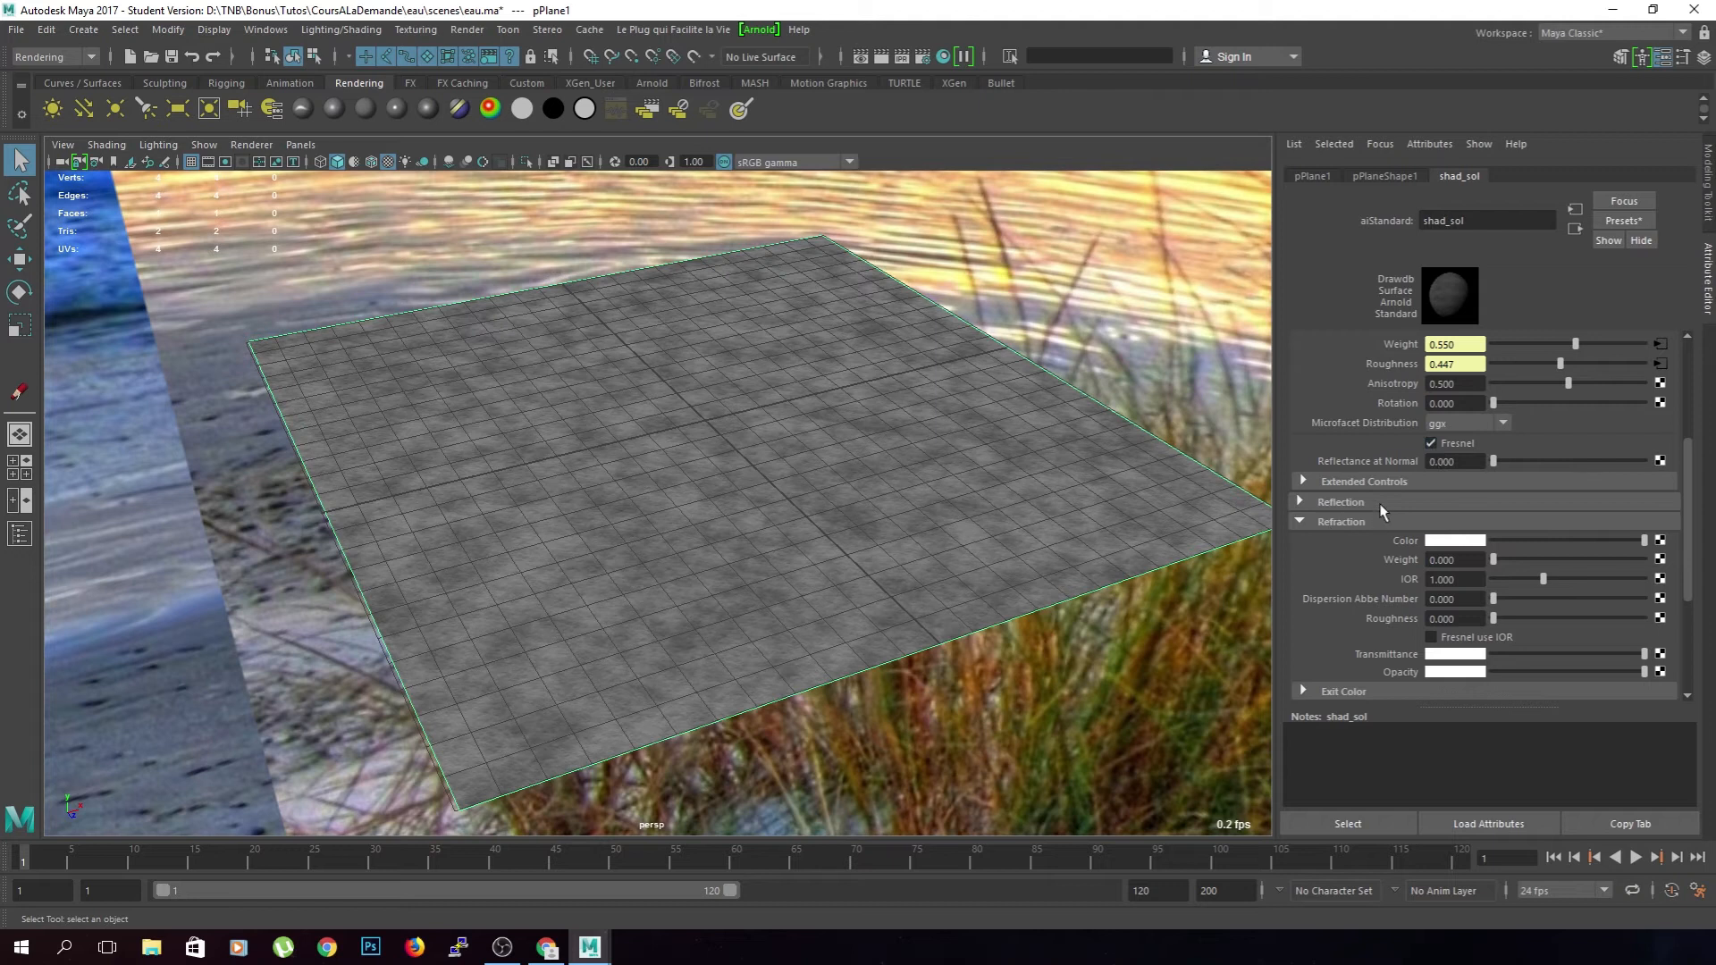
- Enable Fresnel use IOR in shad_sol's Refraction settings, set the IOR to 1.333 and save the scene
{"action": "scroll", "coordinate": [1381, 509], "scroll_direction": "down", "scroll_amount": 1}
{"action": "left_click", "coordinate": [1441, 585]}
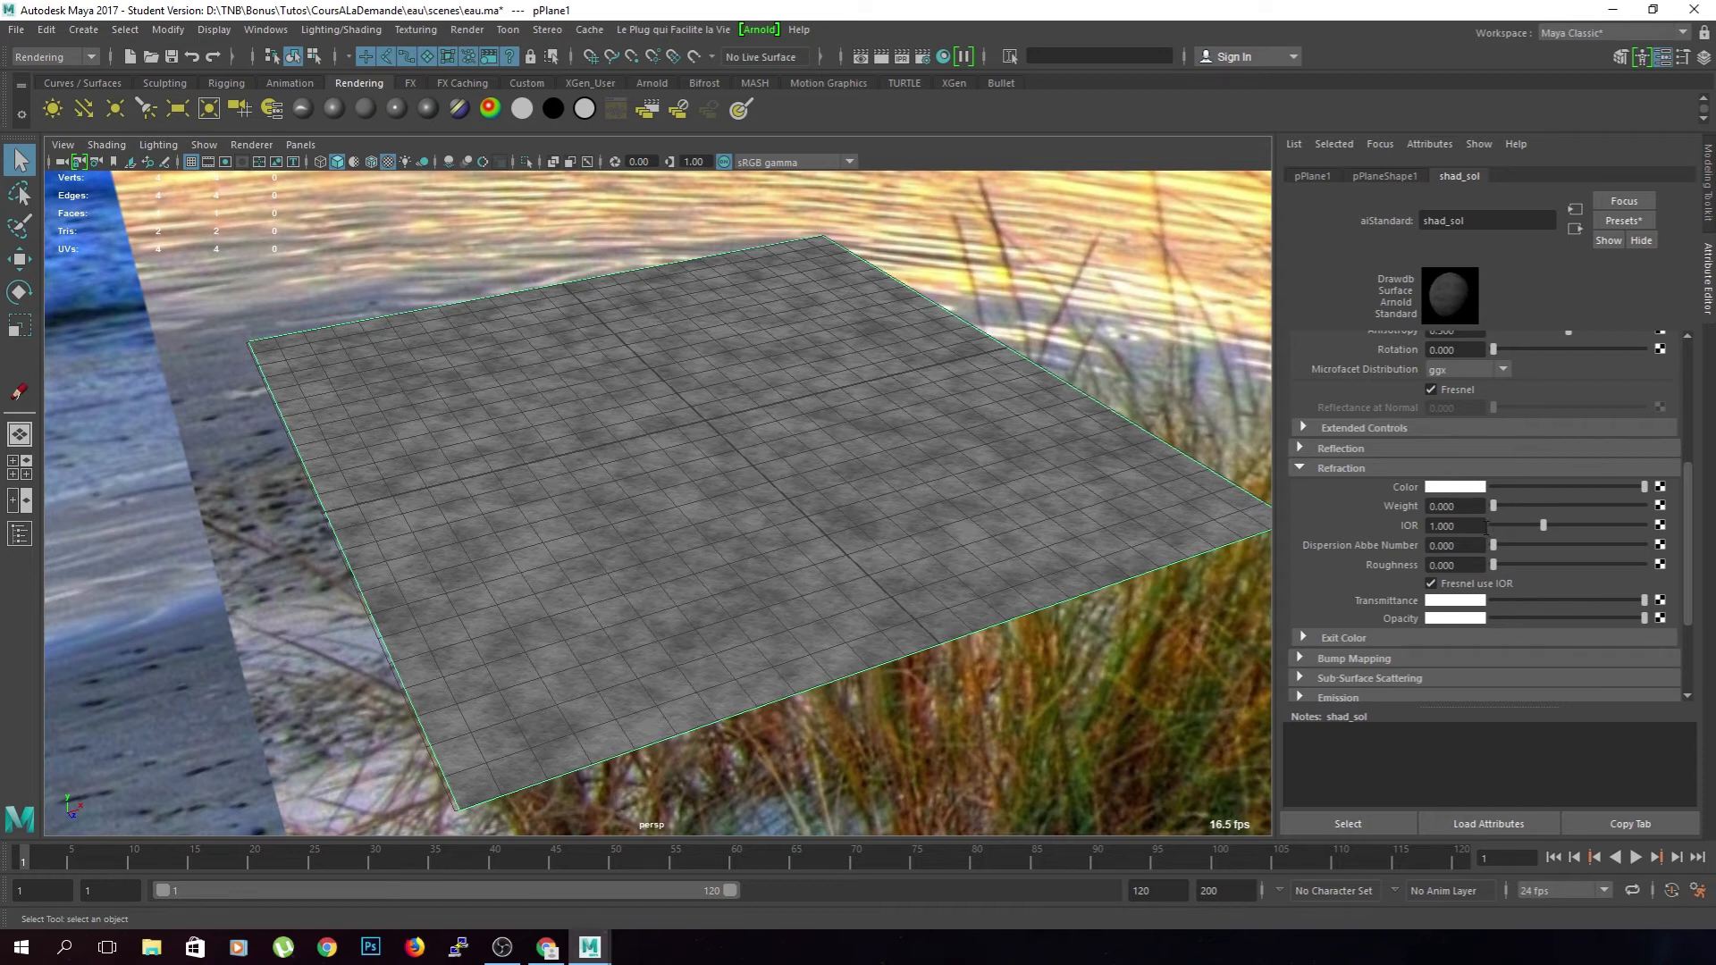
{"action": "double_click", "coordinate": [1448, 523]}
{"action": "type", "text": "1.333"}
{"action": "key", "text": "Return"}
{"action": "left_click", "coordinate": [1479, 525]}
{"action": "key", "text": "Return"}
{"action": "left_click_drag", "start_coordinate": [536, 452], "coordinate": [693, 509], "text": "alt"}
{"action": "scroll", "coordinate": [707, 454], "scroll_direction": "down", "scroll_amount": 5}
{"action": "middle_click_drag", "start_coordinate": [693, 510], "coordinate": [757, 531], "text": "alt"}
{"action": "key", "text": "ctrl+s"}
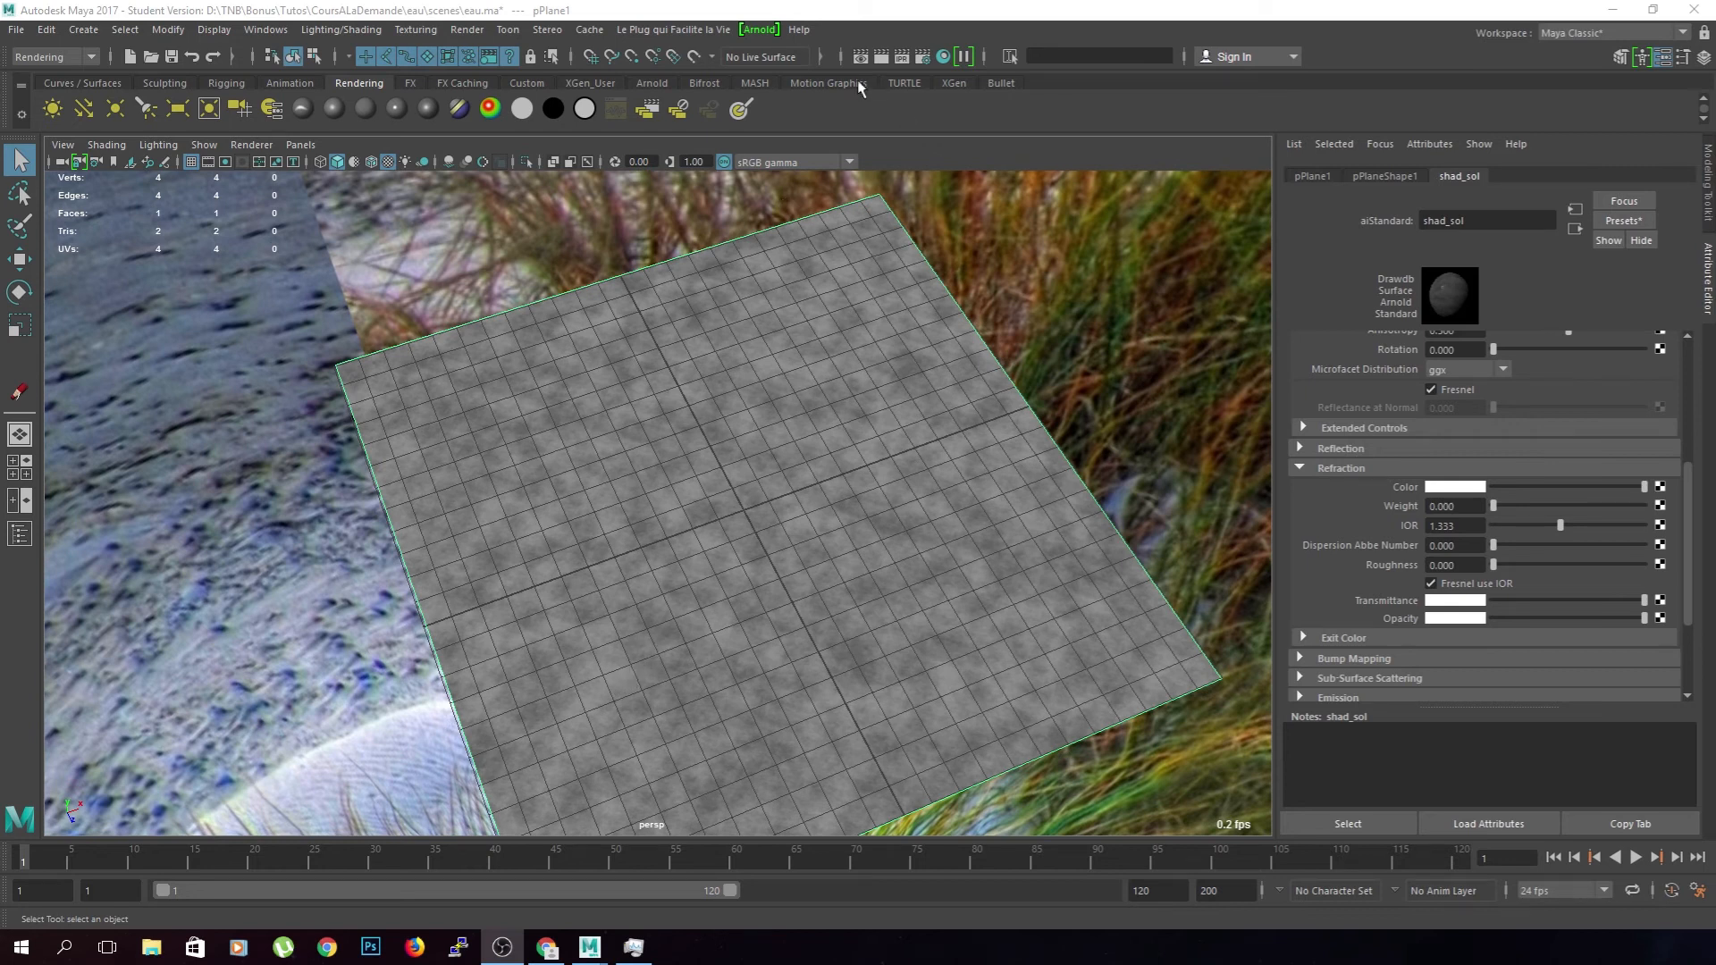
- Set the Arnold renderer's Diffuse sampling to 2 in the render settings, leaving the Ray Depth values as they are
{"action": "left_click", "coordinate": [757, 29]}
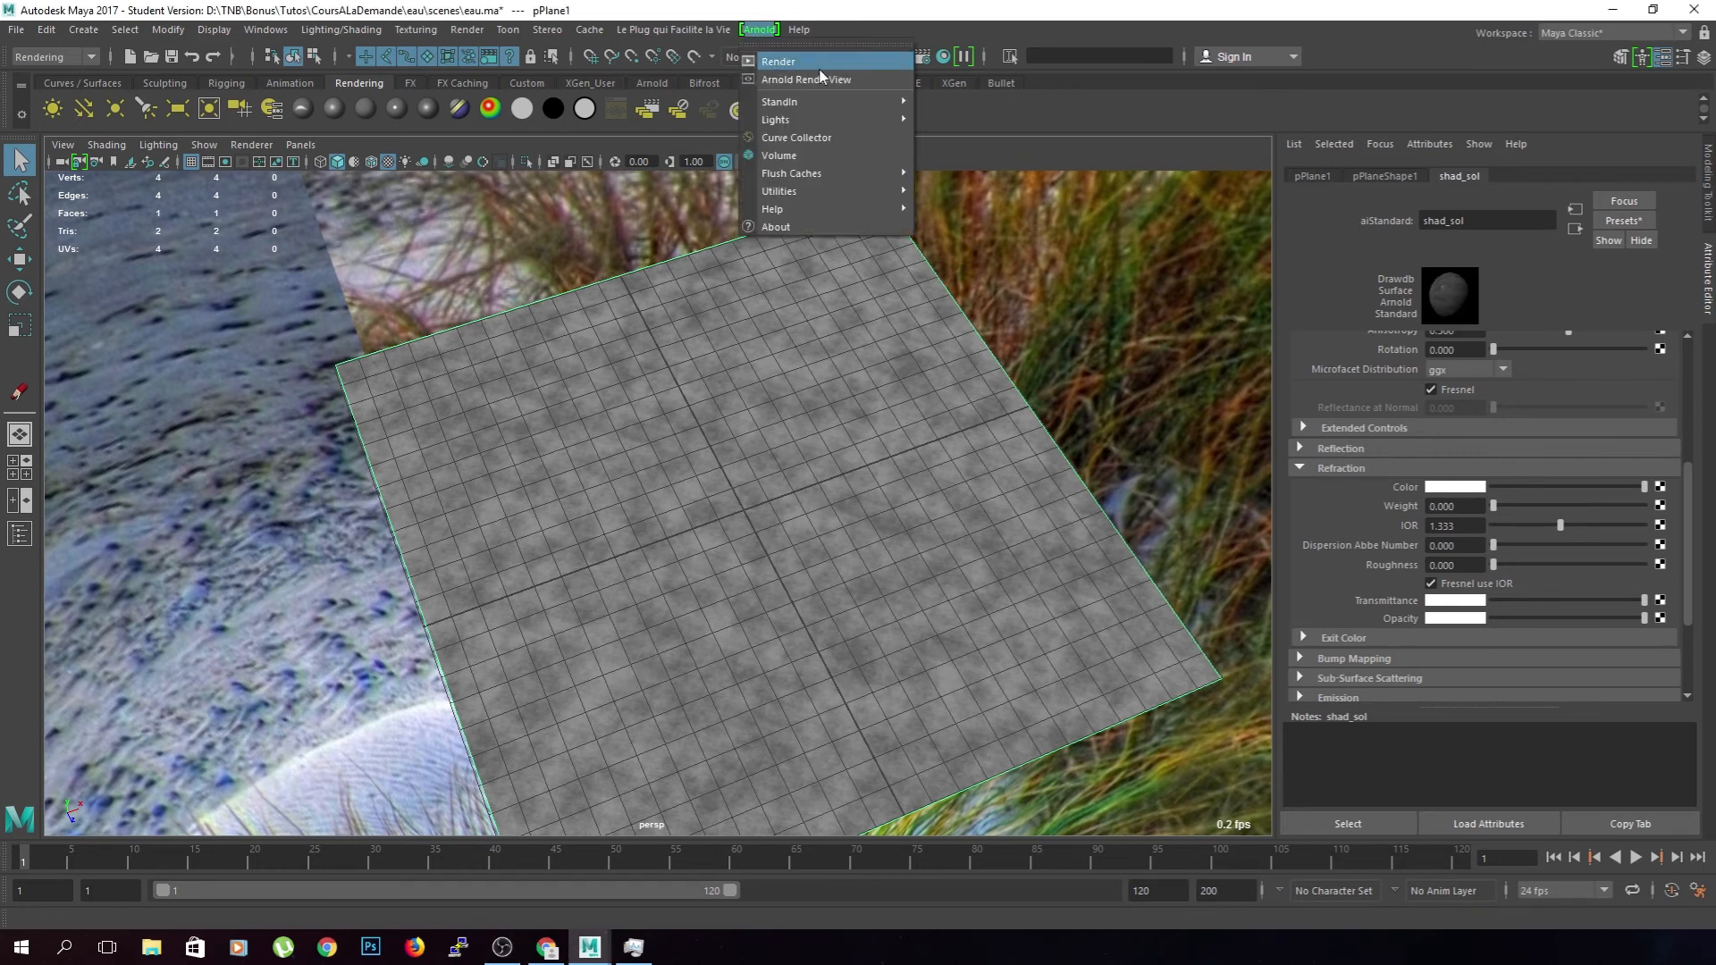
{"action": "left_click", "coordinate": [762, 34]}
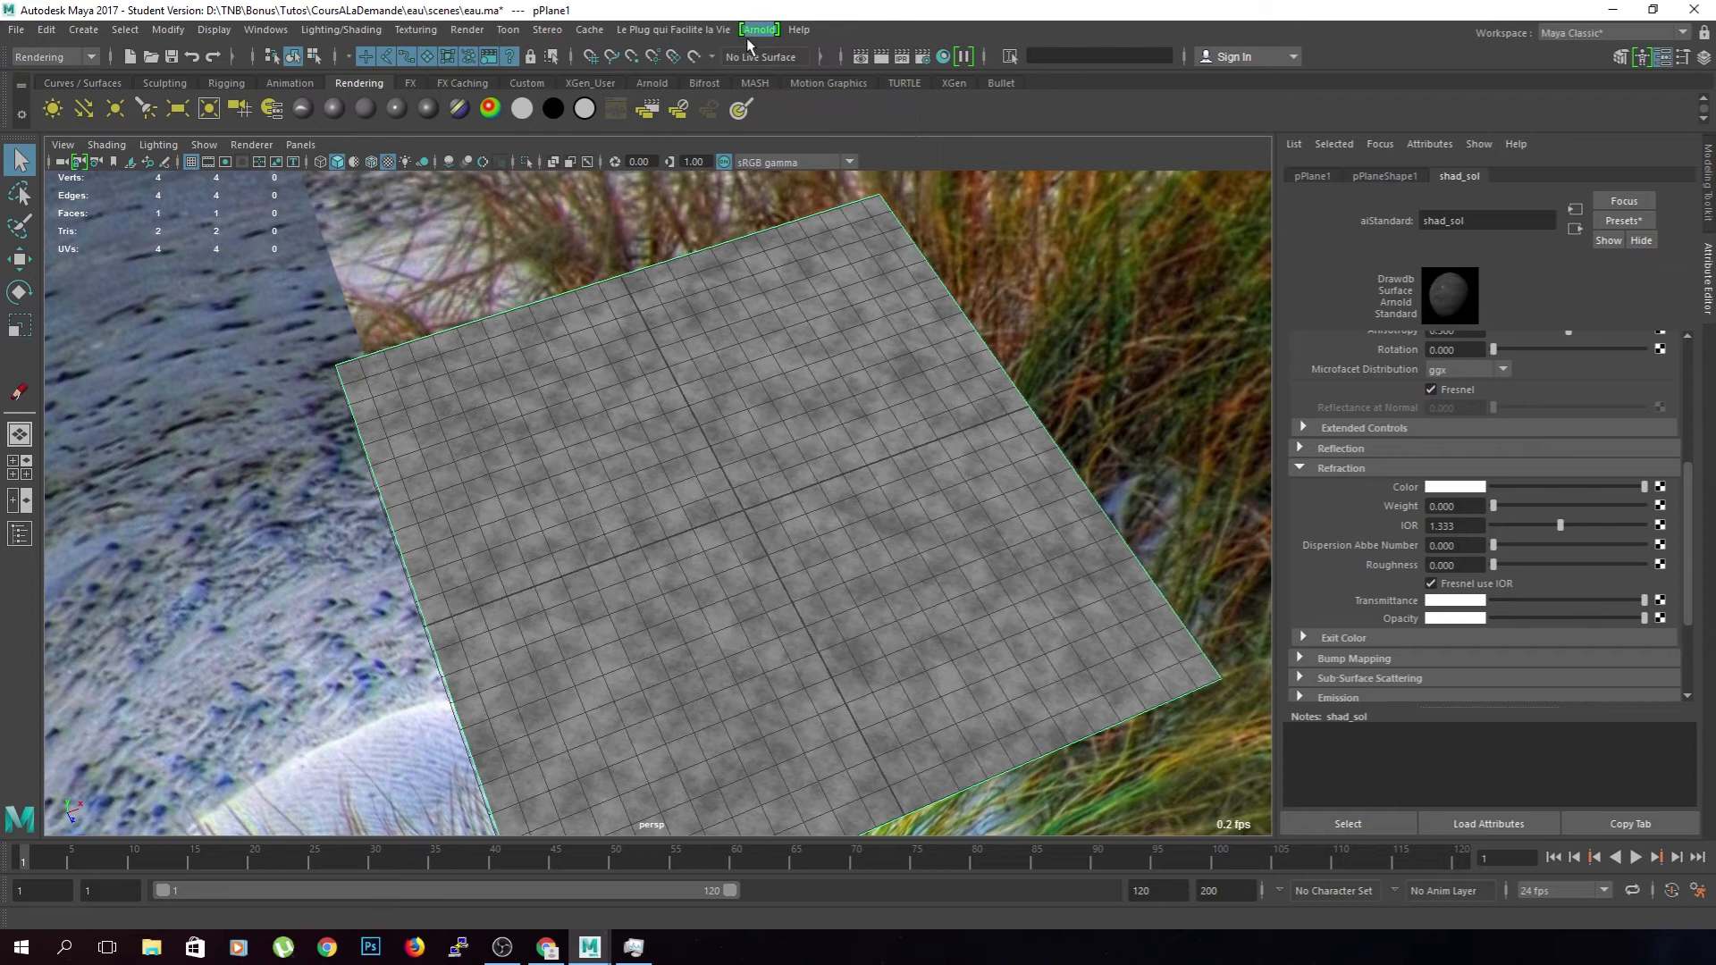
{"action": "left_click", "coordinate": [923, 59]}
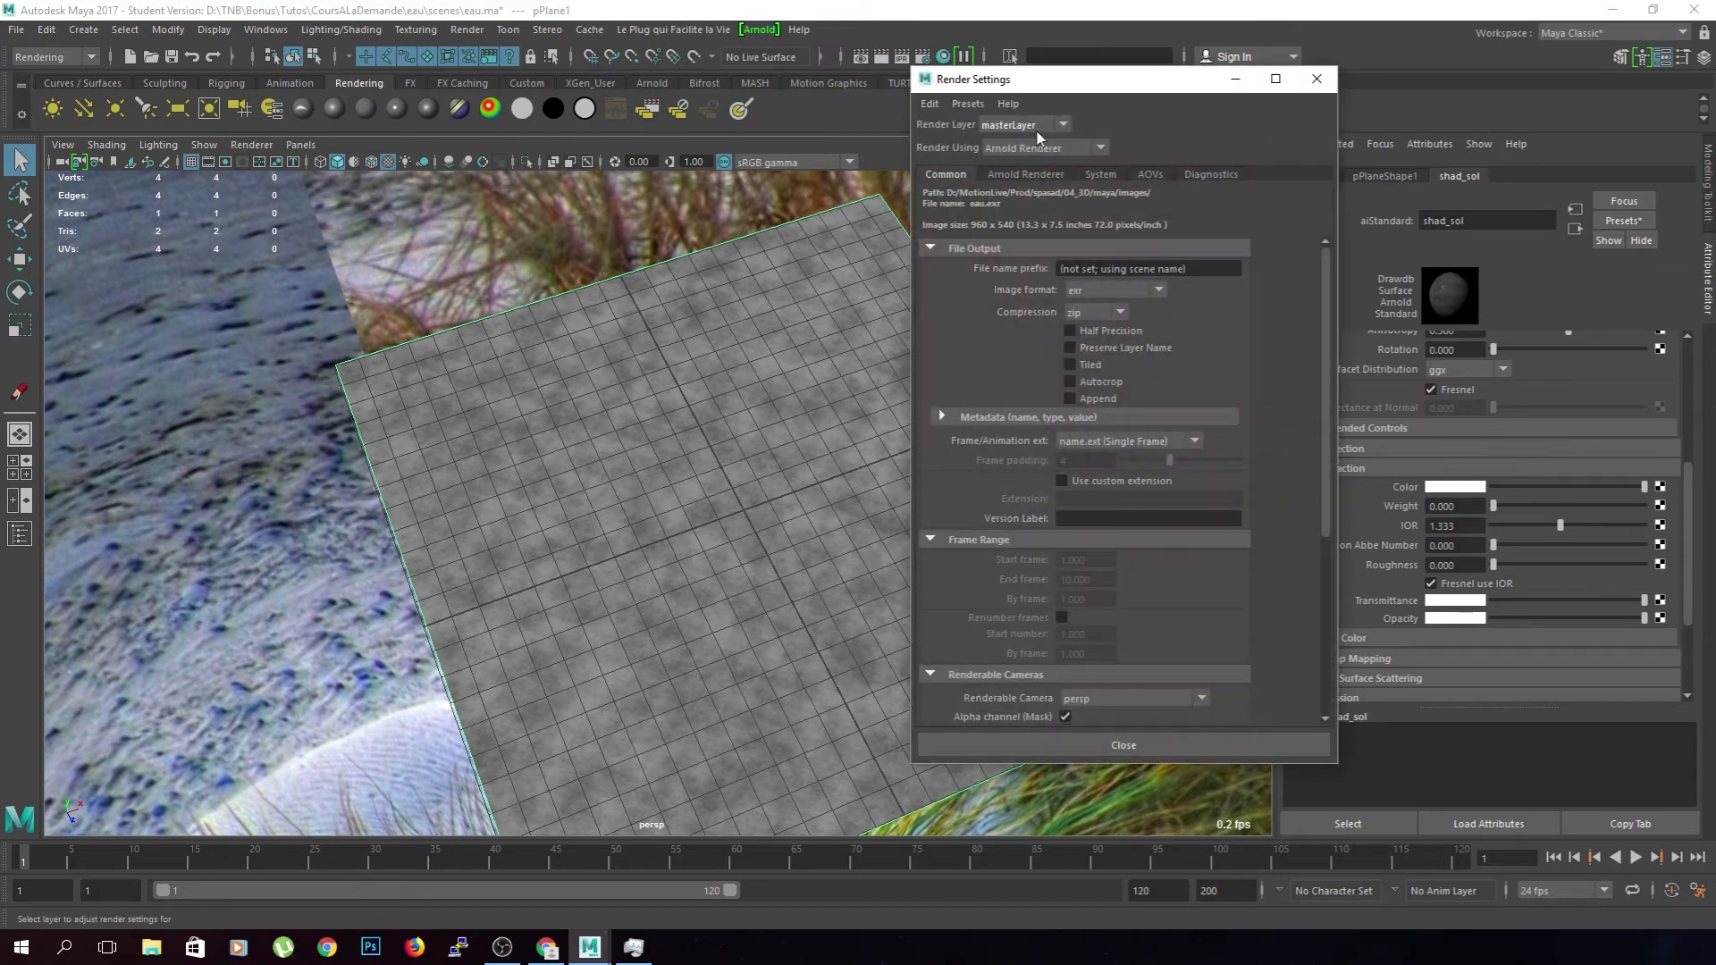
{"action": "left_click", "coordinate": [997, 176]}
{"action": "left_click_drag", "start_coordinate": [1136, 300], "coordinate": [1000, 277]}
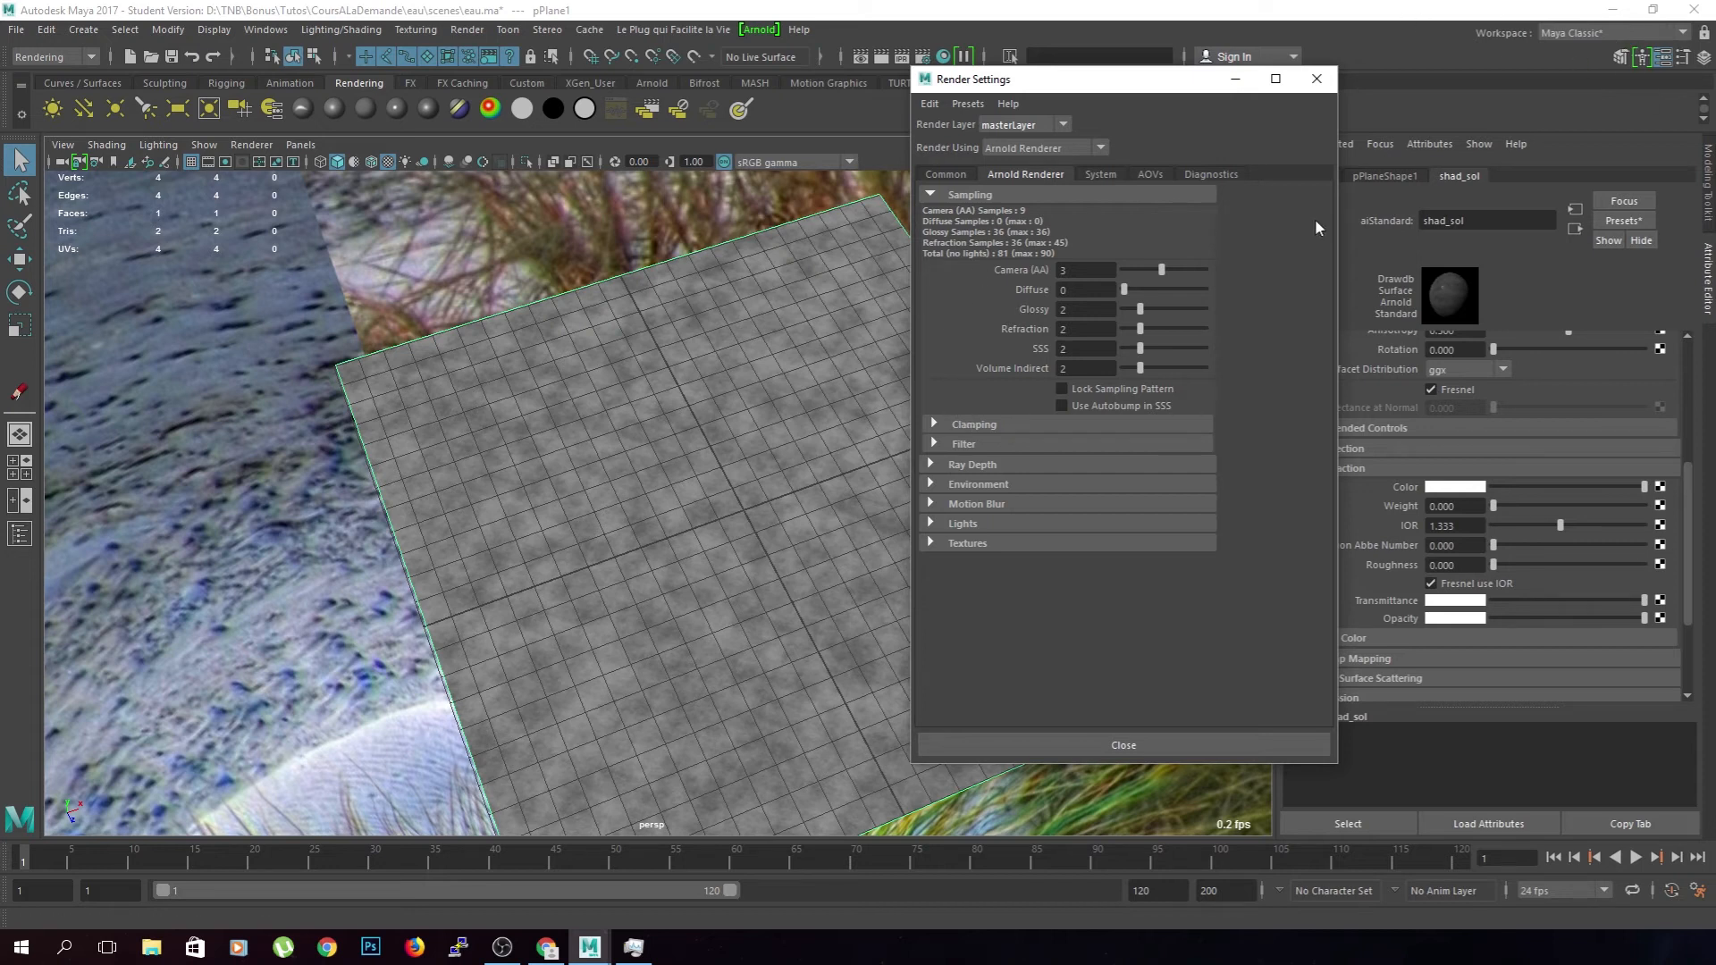
{"action": "left_click", "coordinate": [948, 469]}
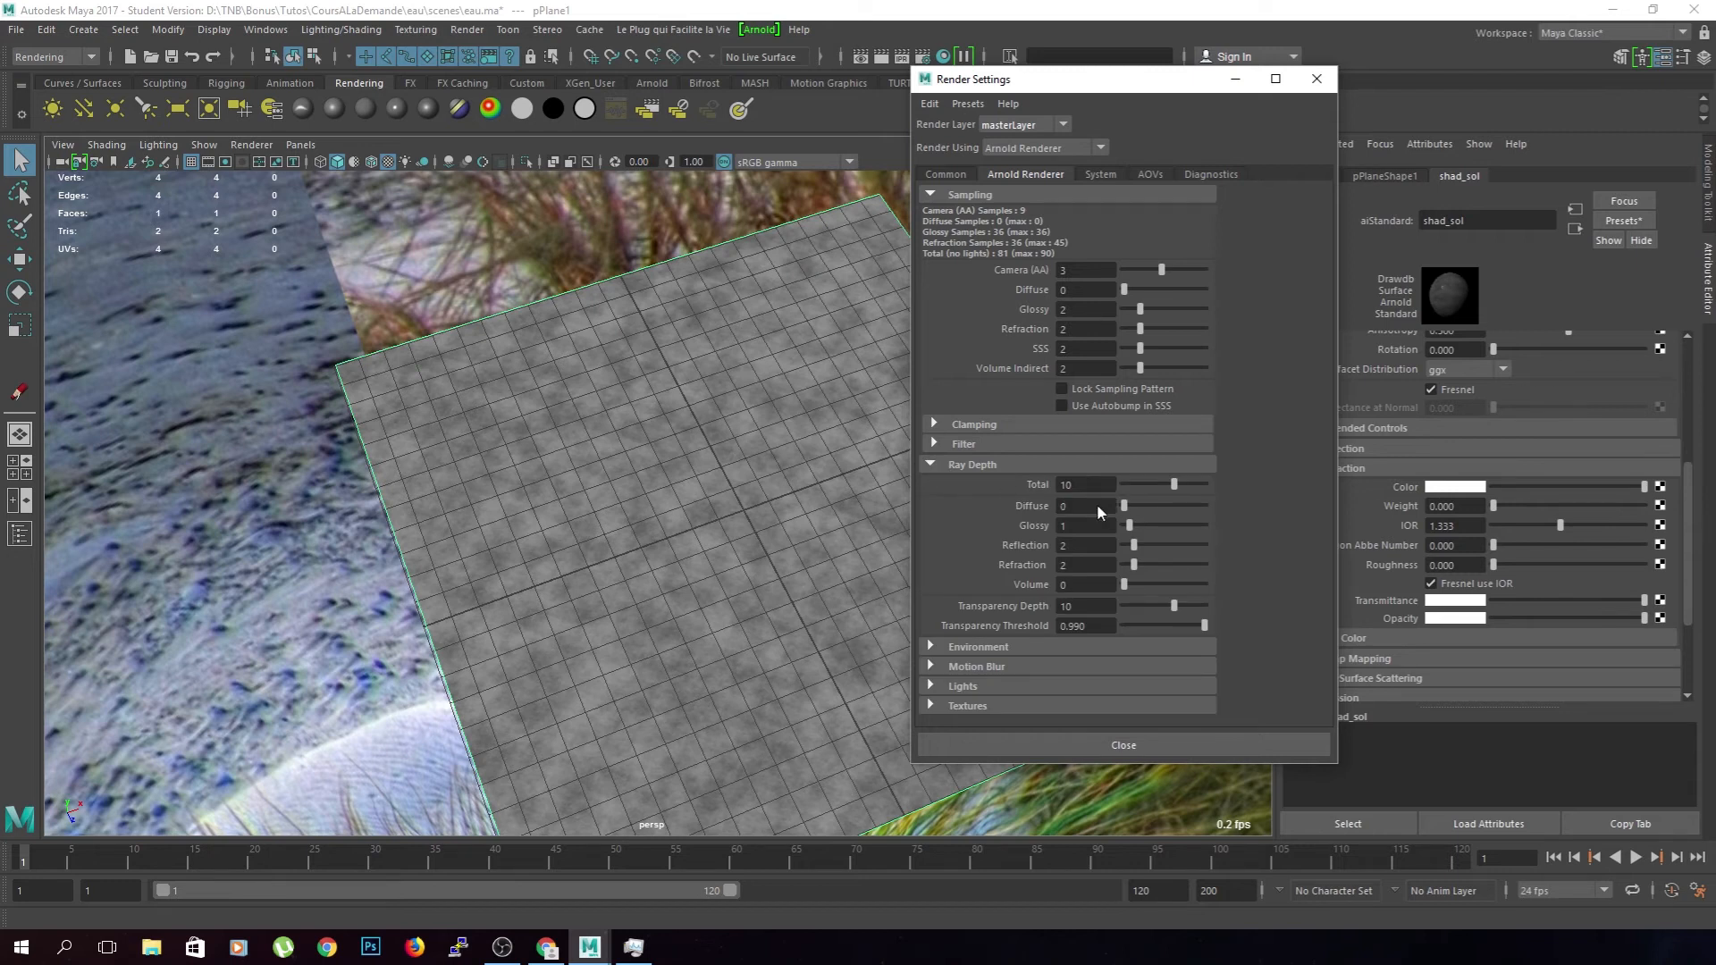
{"action": "left_click_drag", "start_coordinate": [1124, 288], "coordinate": [1140, 289]}
{"action": "left_click", "coordinate": [1317, 78]}
- Render the ground plane from a high angle and again from a low, grazing angle to compare its reflections
{"action": "left_click_drag", "start_coordinate": [715, 429], "coordinate": [732, 482], "text": "alt"}
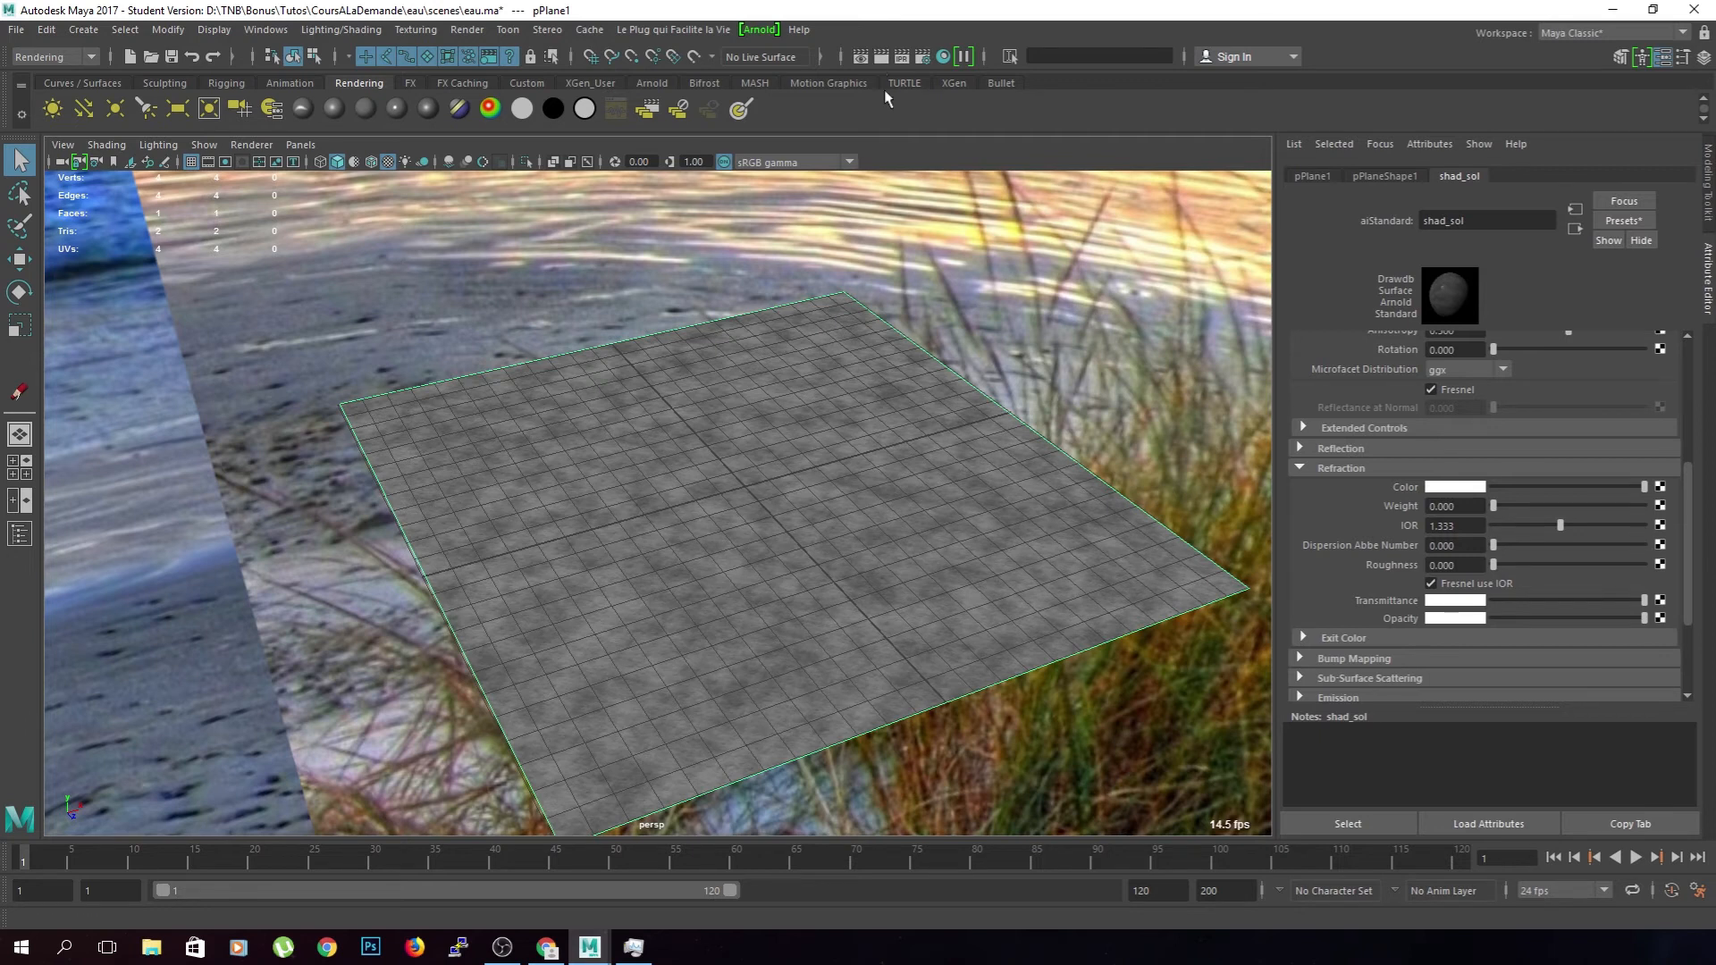
{"action": "left_click_drag", "start_coordinate": [867, 277], "coordinate": [866, 373], "text": "alt"}
{"action": "left_click", "coordinate": [860, 56]}
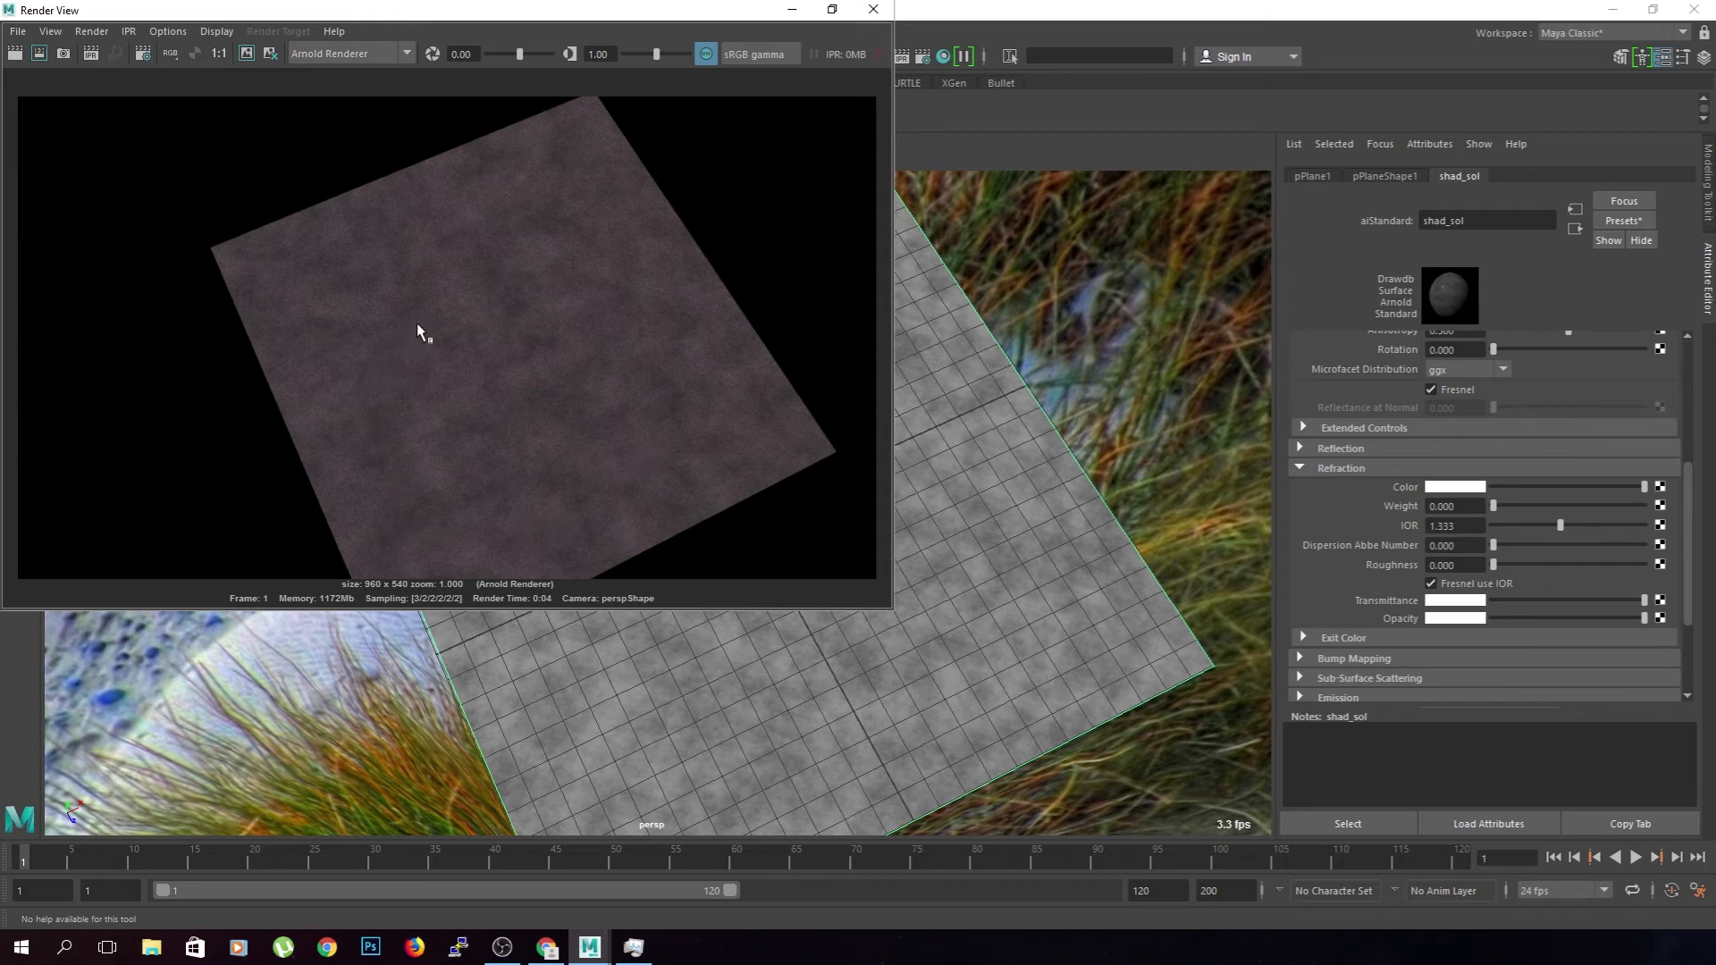
{"action": "left_click_drag", "start_coordinate": [933, 618], "coordinate": [929, 525], "text": "alt"}
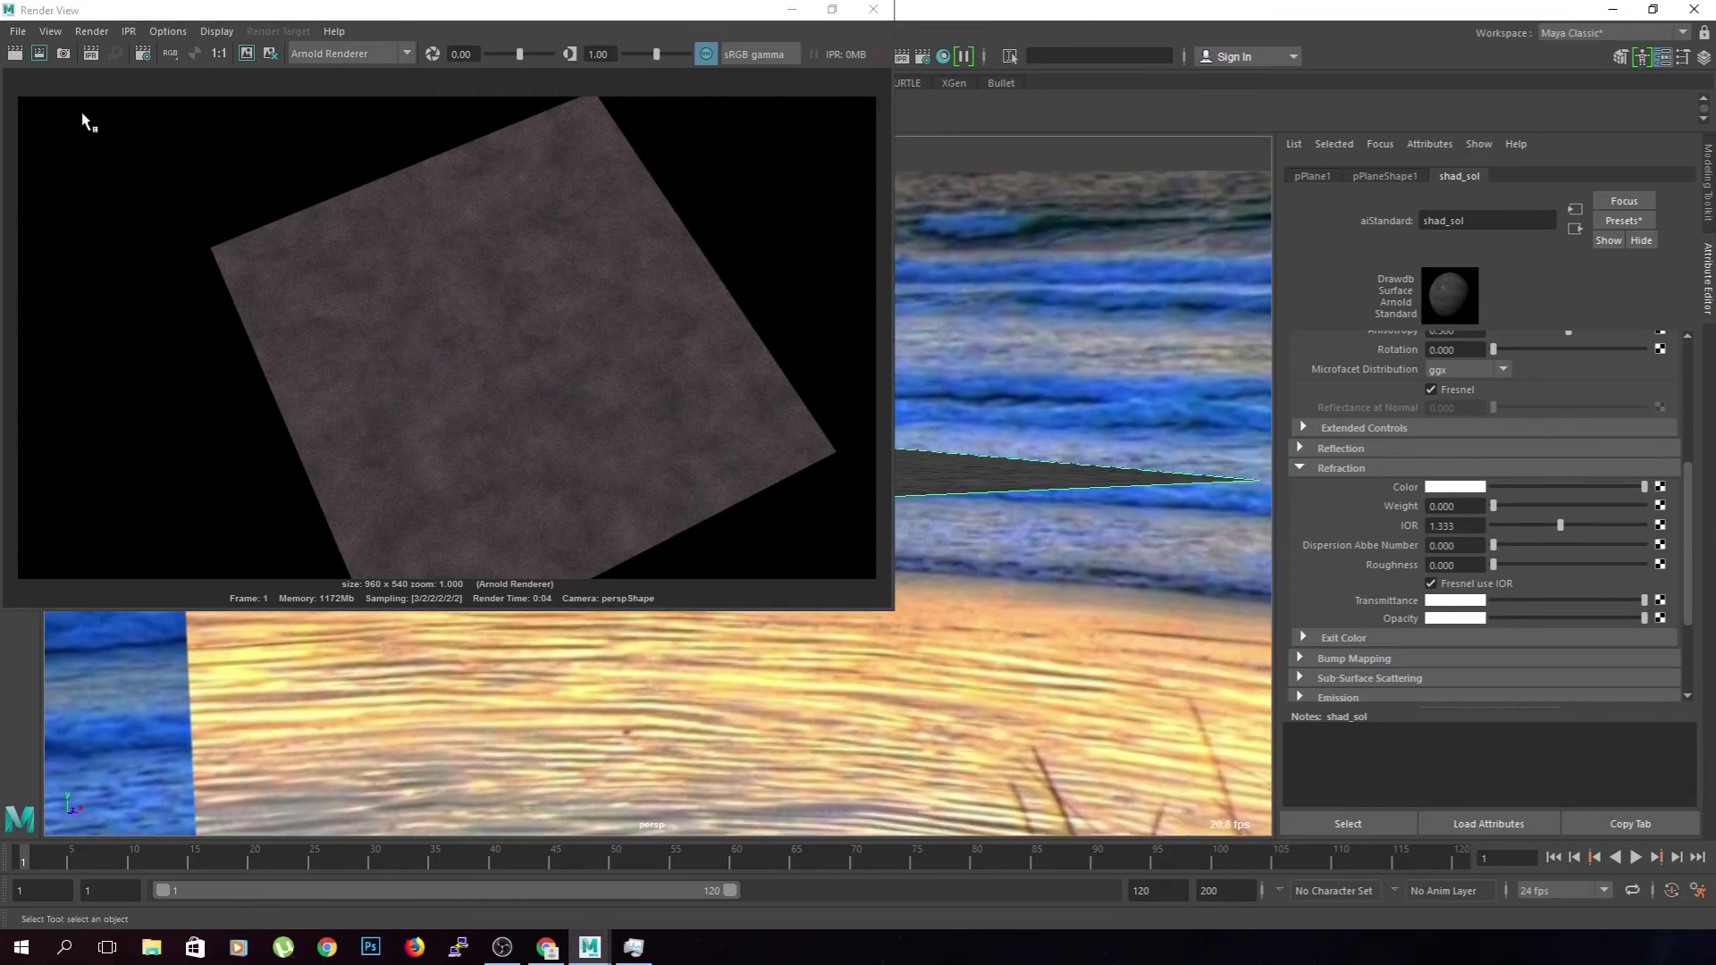
{"action": "left_click_drag", "start_coordinate": [992, 430], "coordinate": [992, 442], "text": "alt"}
{"action": "left_click", "coordinate": [16, 52]}
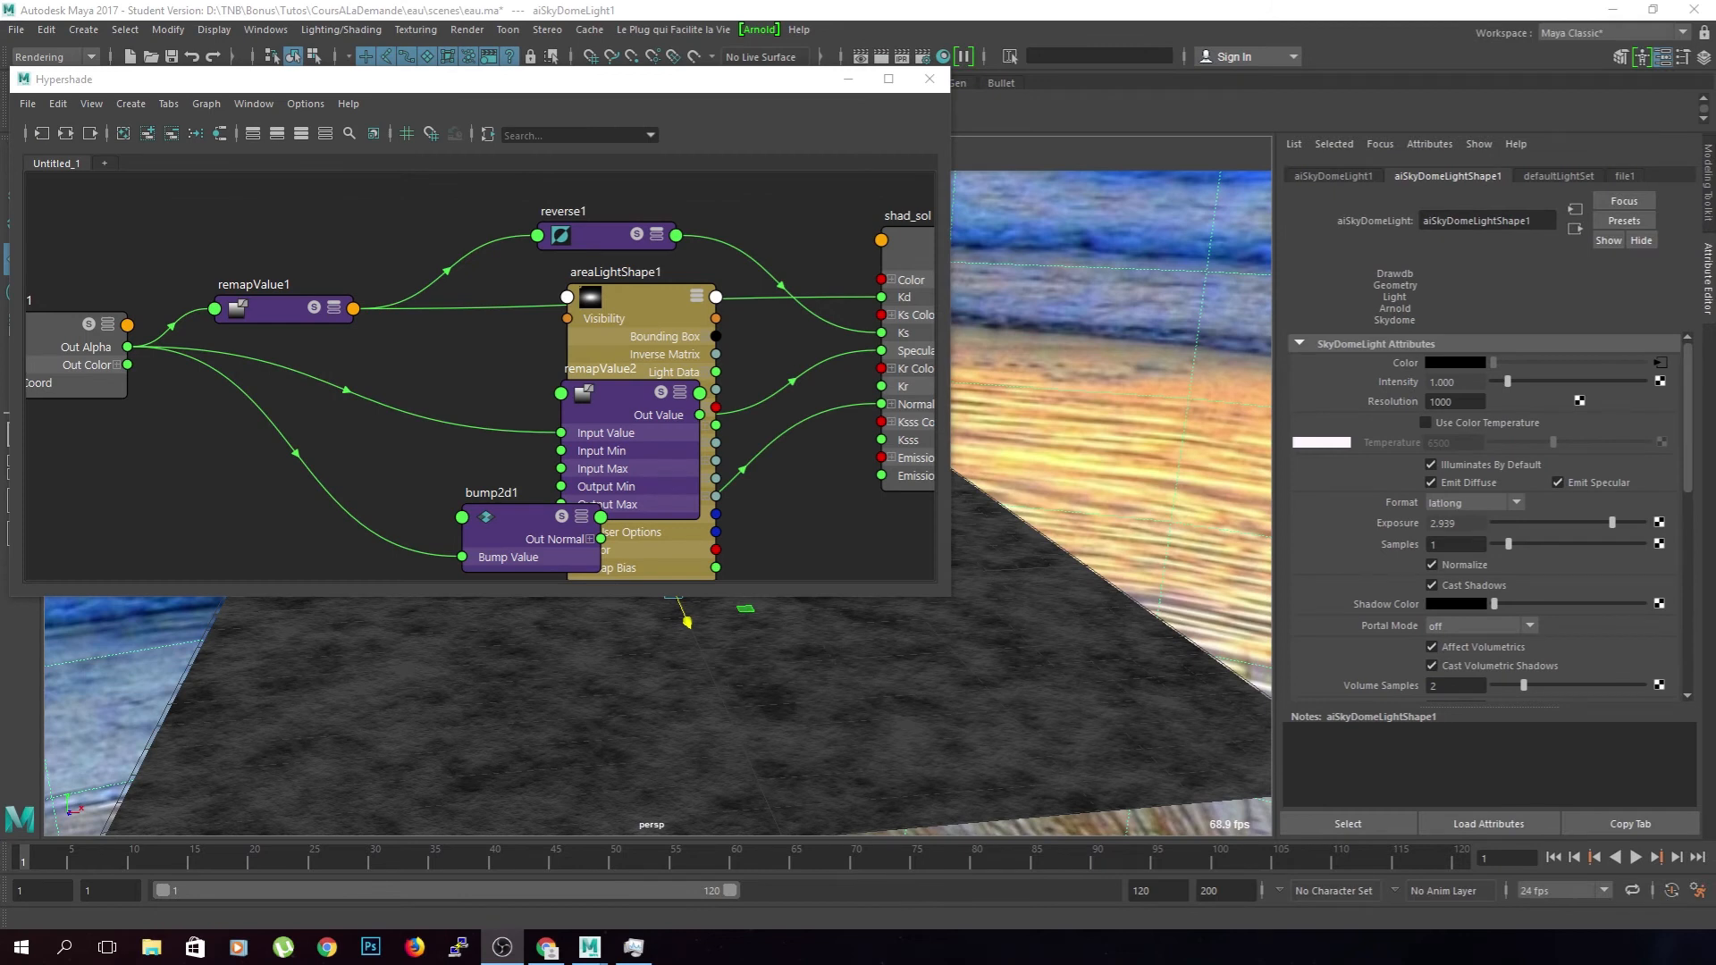
- Lower the first point of remapValue1's value curve to 0.100 and bring the Arnold render of the ground forward
{"action": "left_click_drag", "start_coordinate": [1715, 117], "coordinate": [860, 116]}
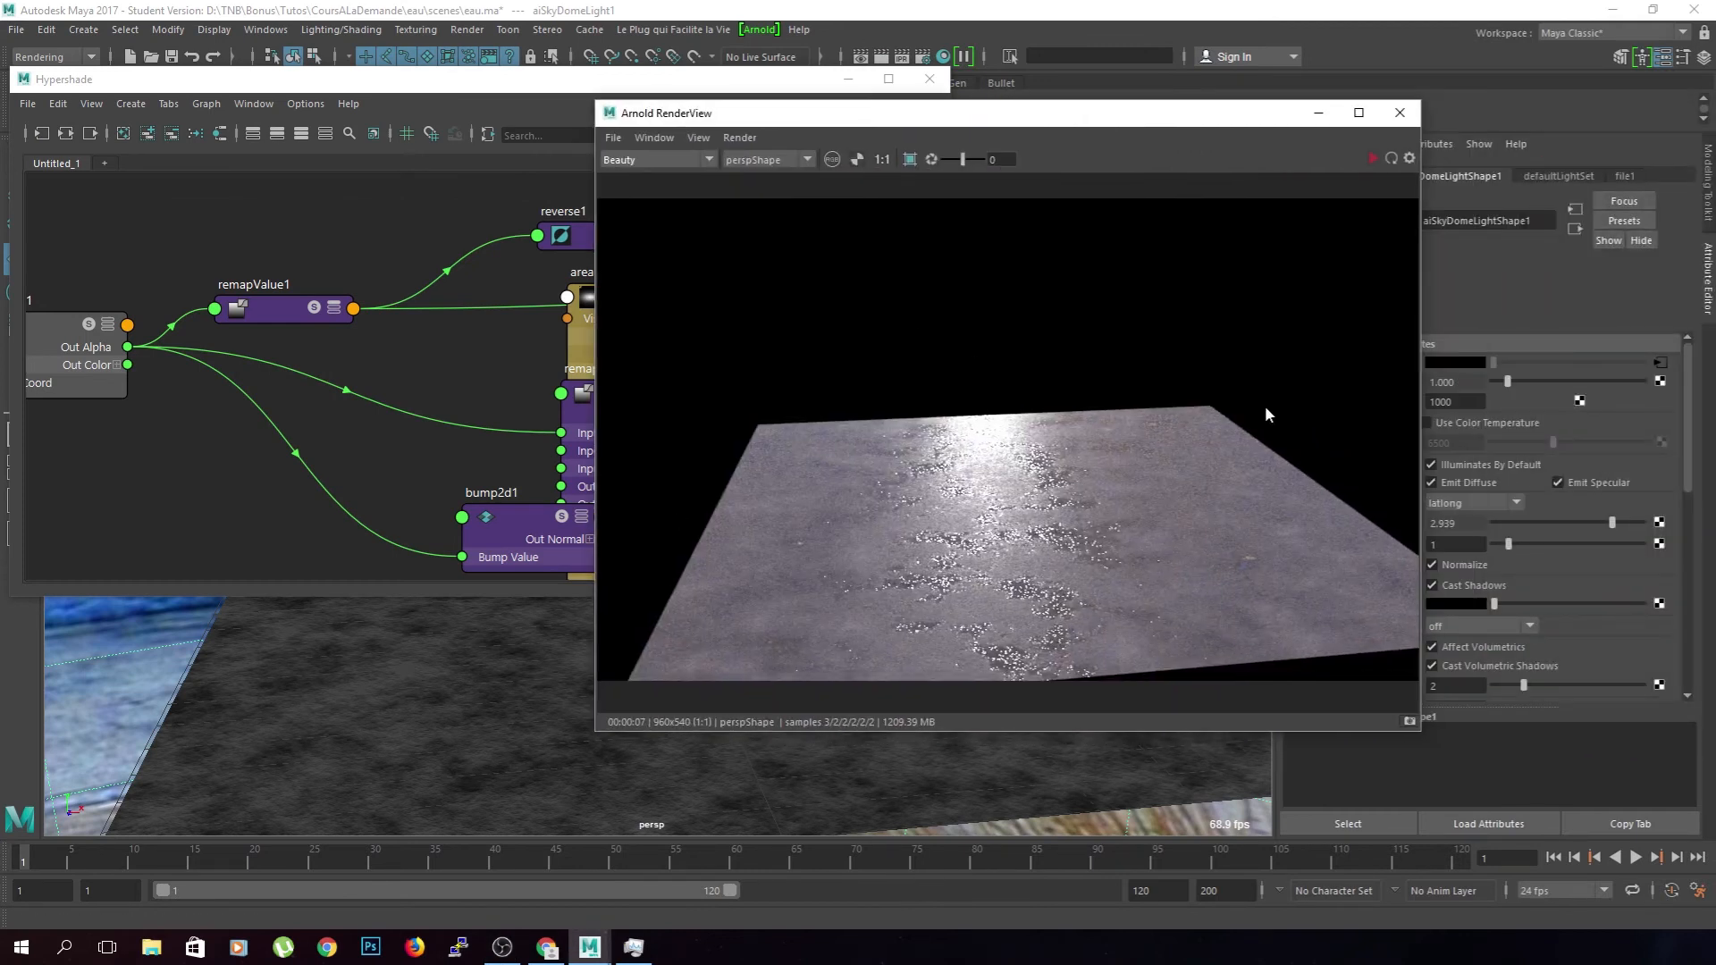
{"action": "left_click_drag", "start_coordinate": [1126, 117], "coordinate": [1066, 114]}
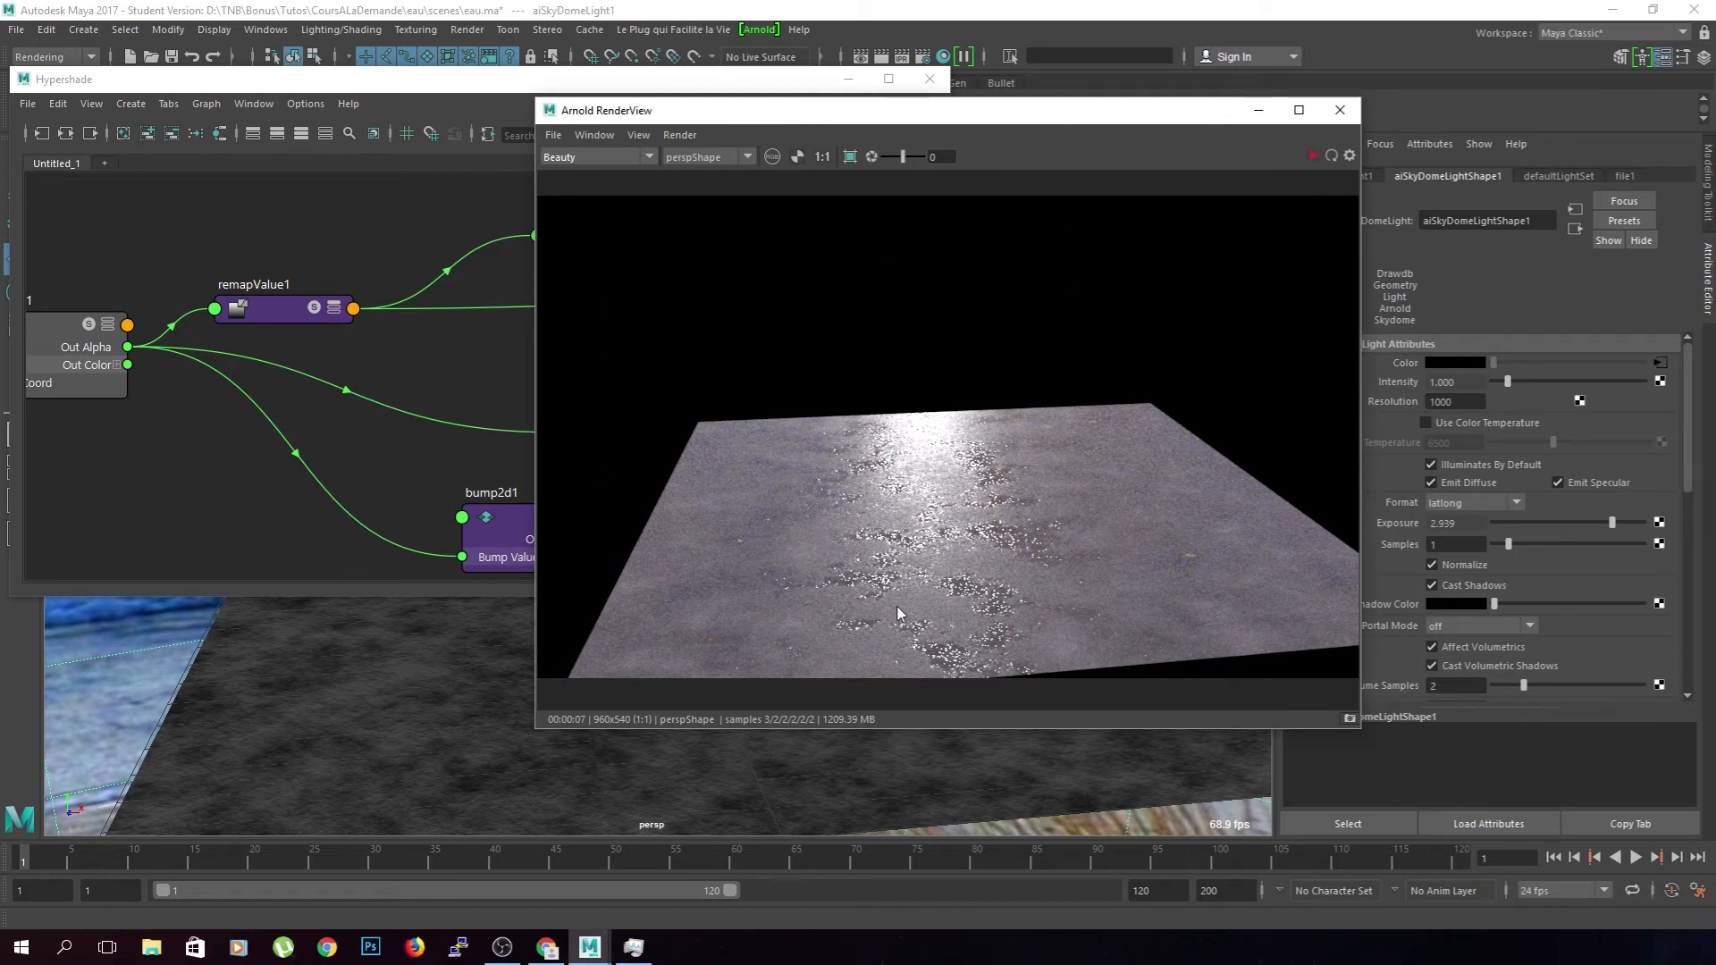
{"action": "left_click", "coordinate": [353, 90]}
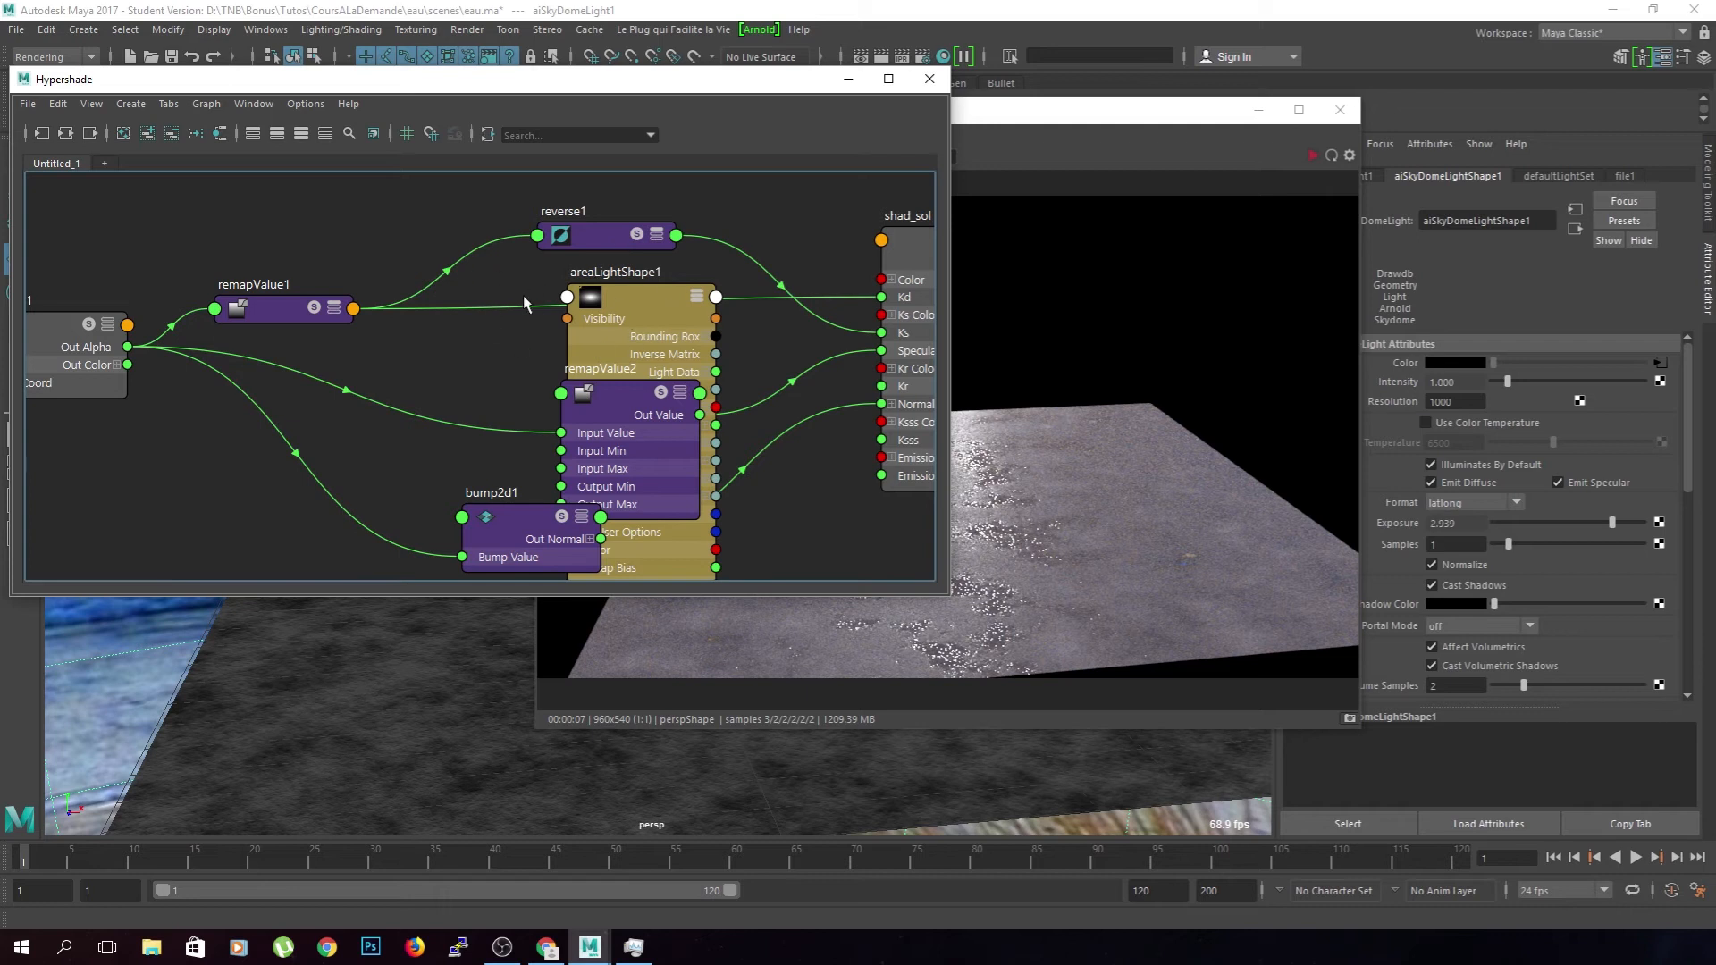
{"action": "left_click", "coordinate": [282, 307]}
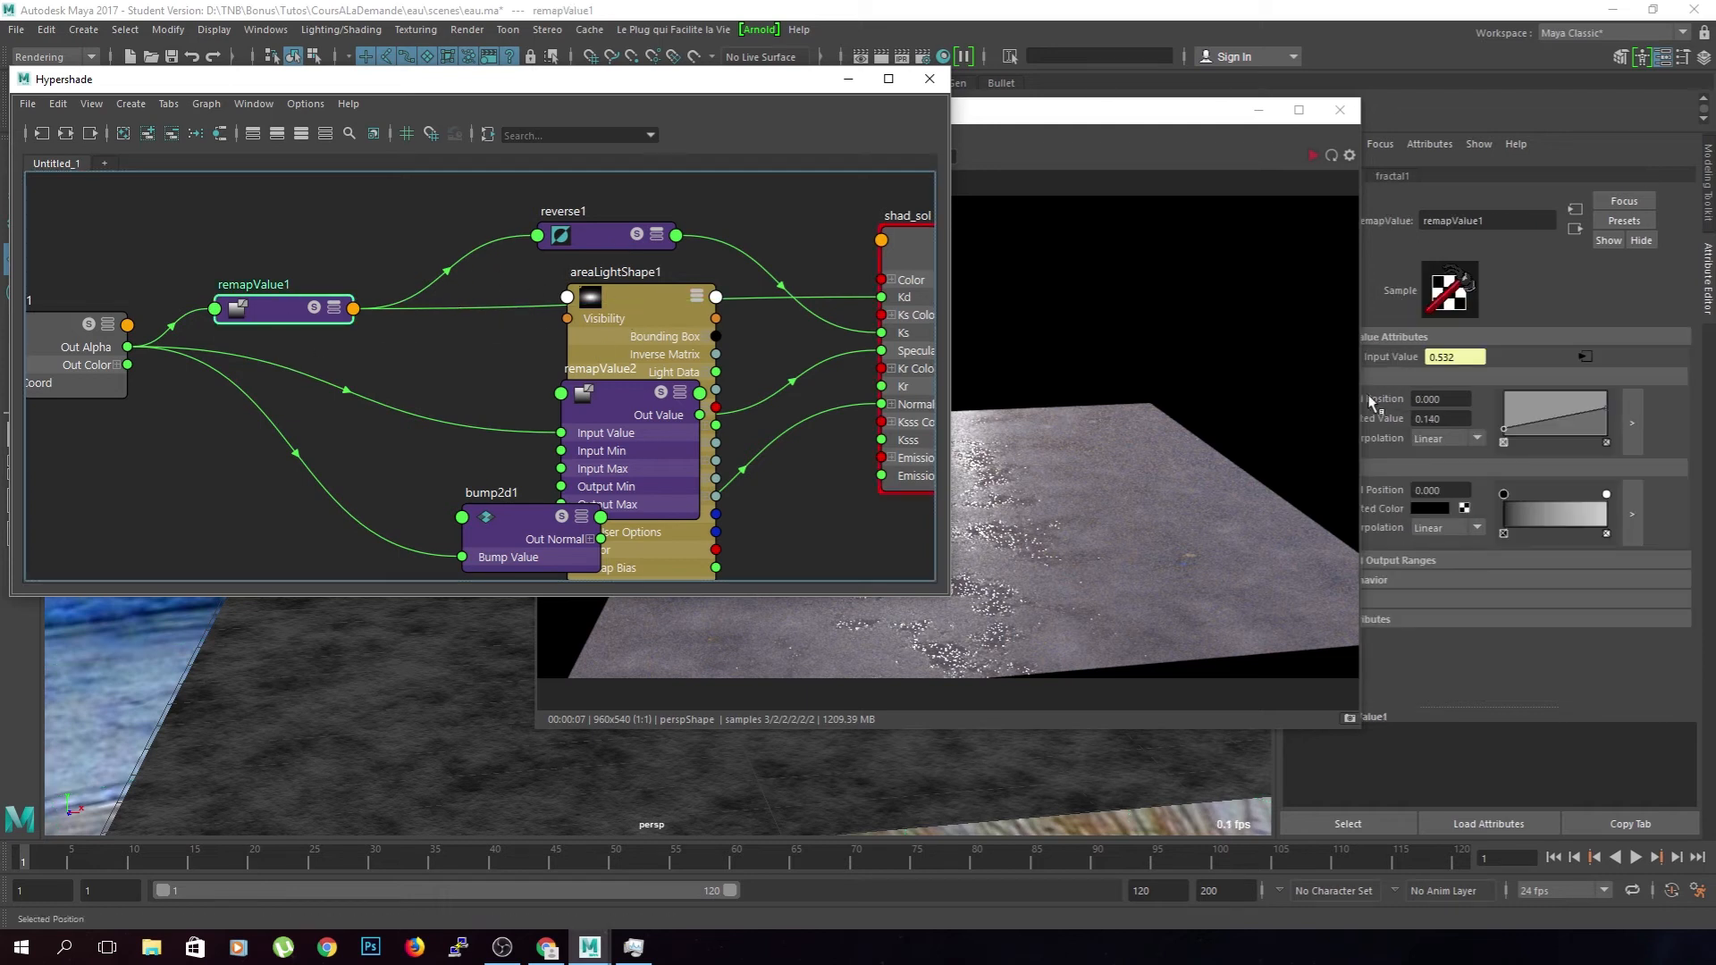
{"action": "left_click_drag", "start_coordinate": [1505, 441], "coordinate": [1503, 432]}
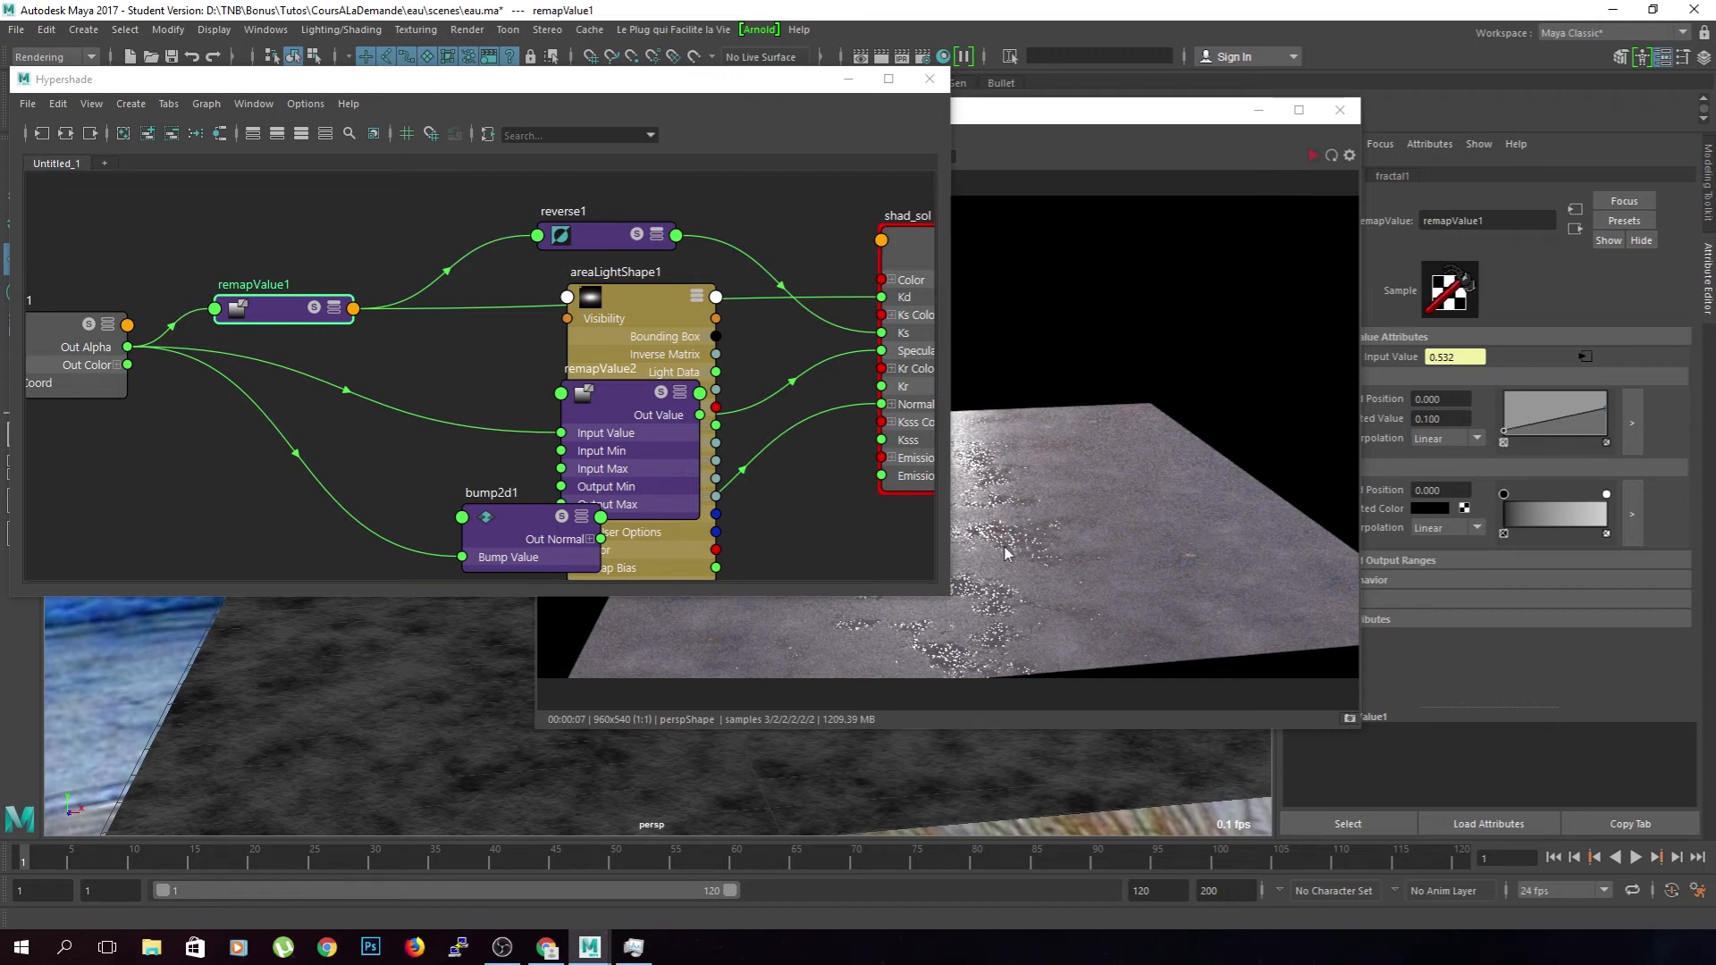
{"action": "left_click", "coordinate": [1178, 128]}
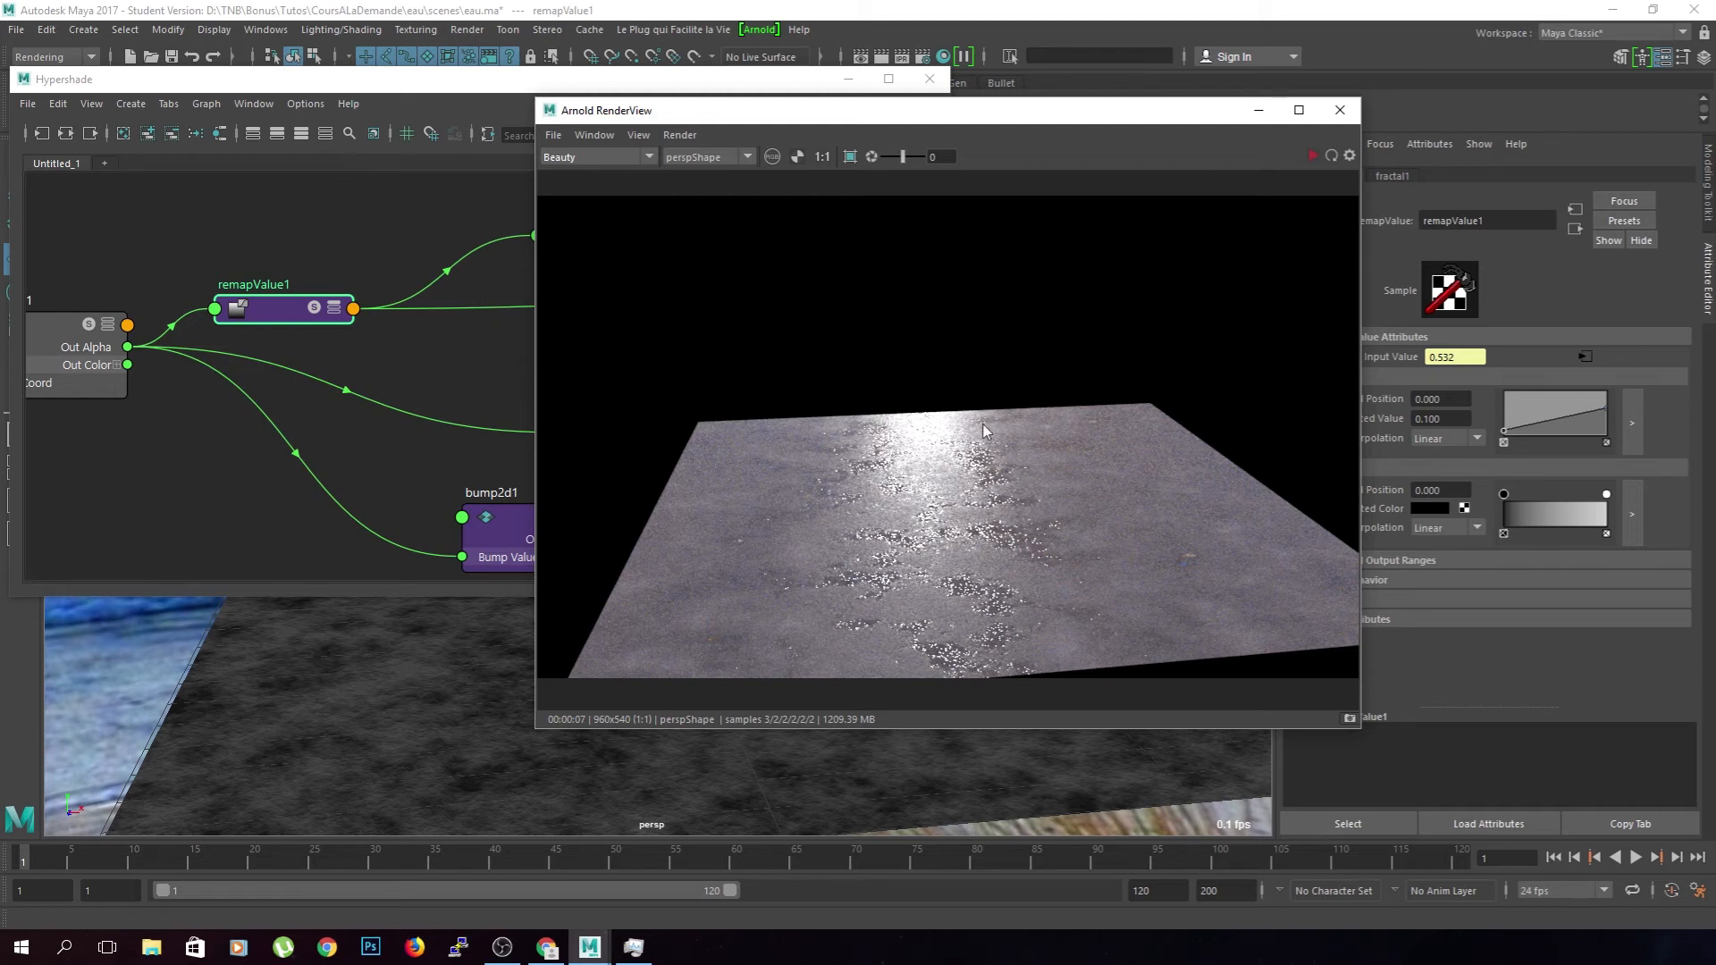
- Try a Bump Depth of 0.005 on bump2d1 and run the interactive Arnold render
{"action": "left_click", "coordinate": [469, 252]}
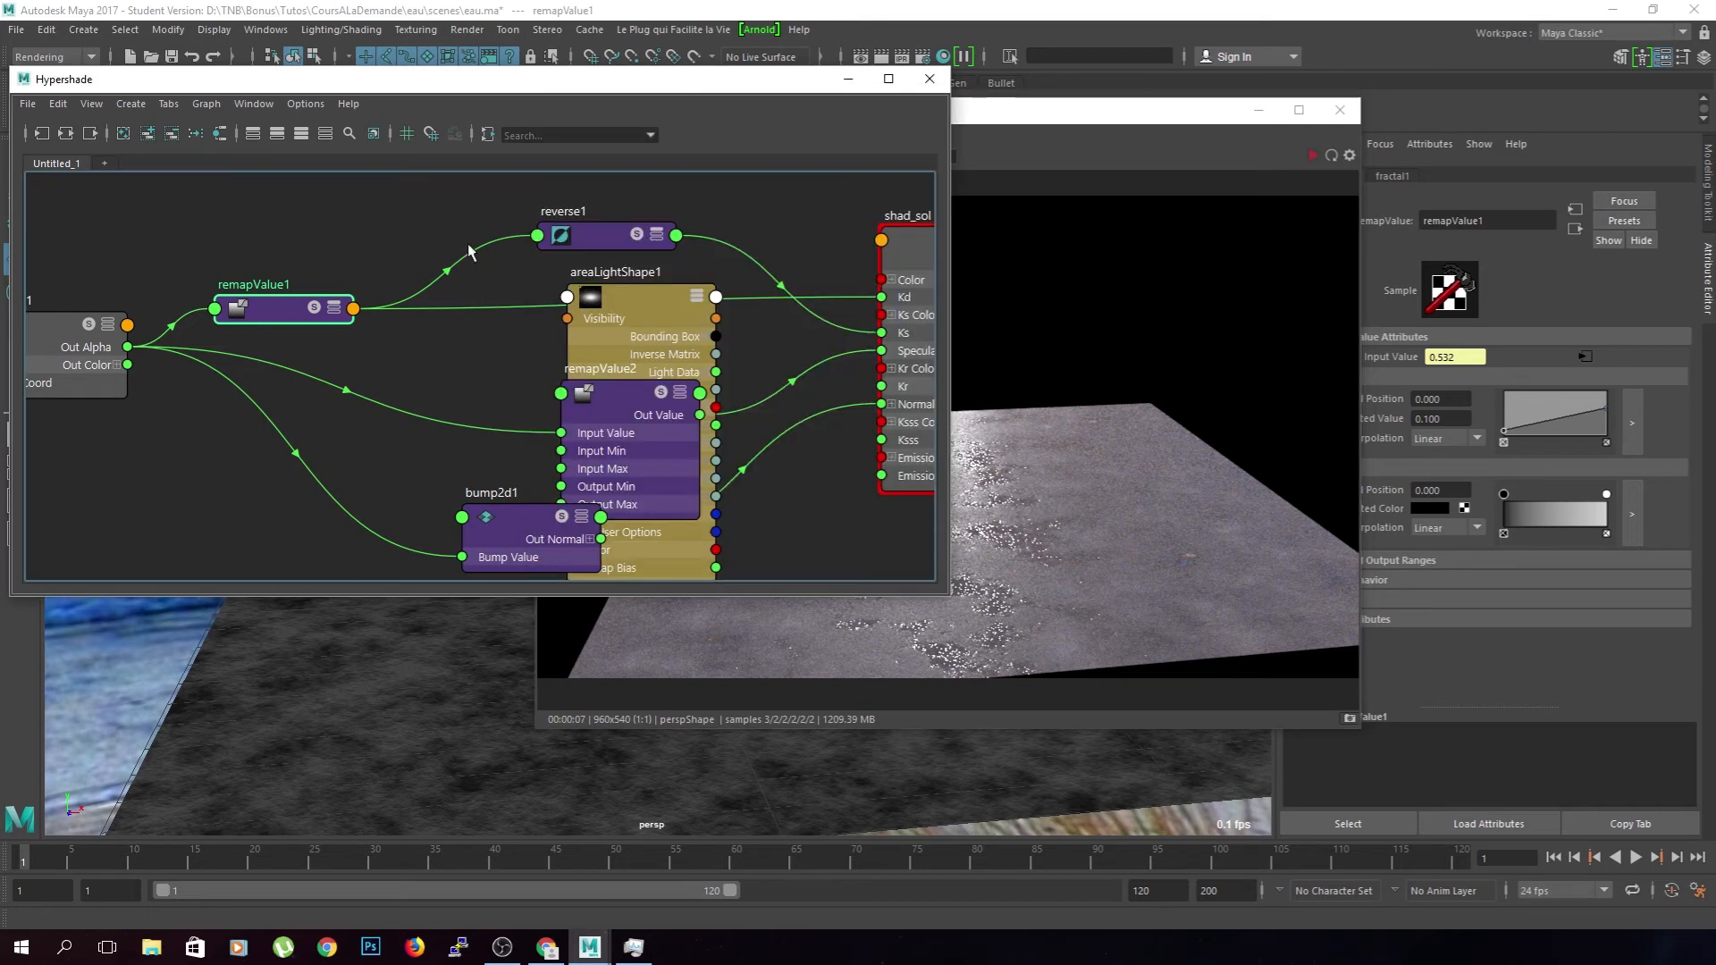
{"action": "left_click_drag", "start_coordinate": [538, 516], "coordinate": [420, 471]}
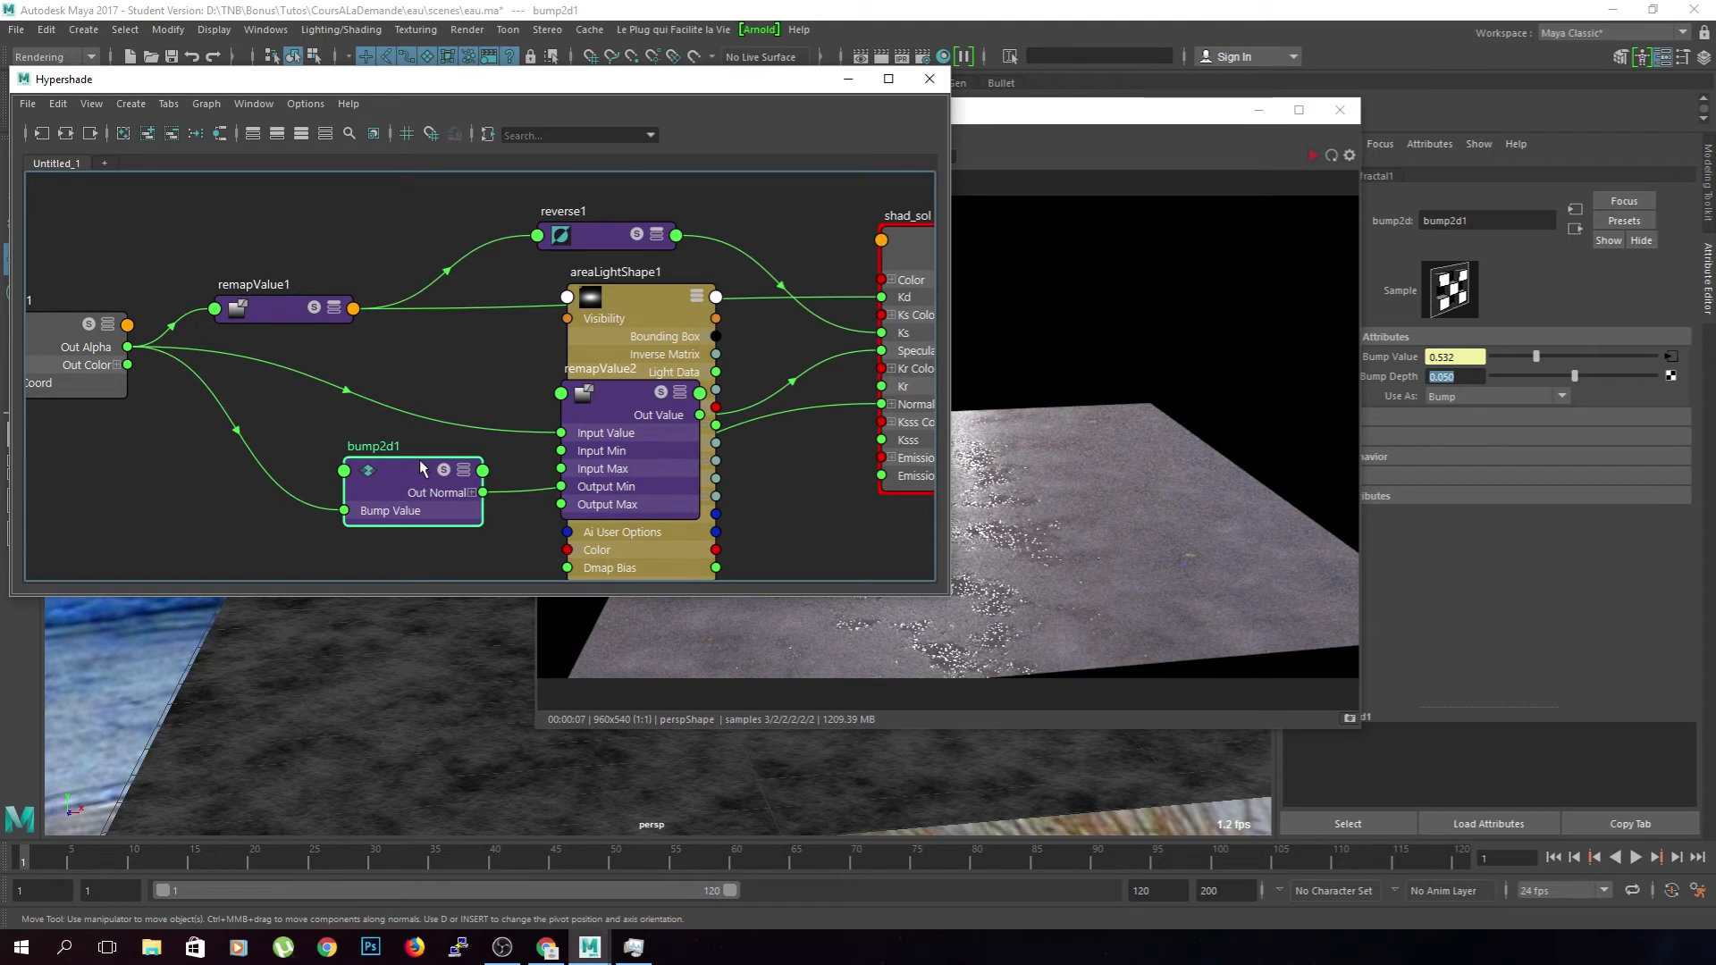
{"action": "left_click", "coordinate": [1467, 378]}
{"action": "left_click_drag", "start_coordinate": [1452, 379], "coordinate": [1486, 386]}
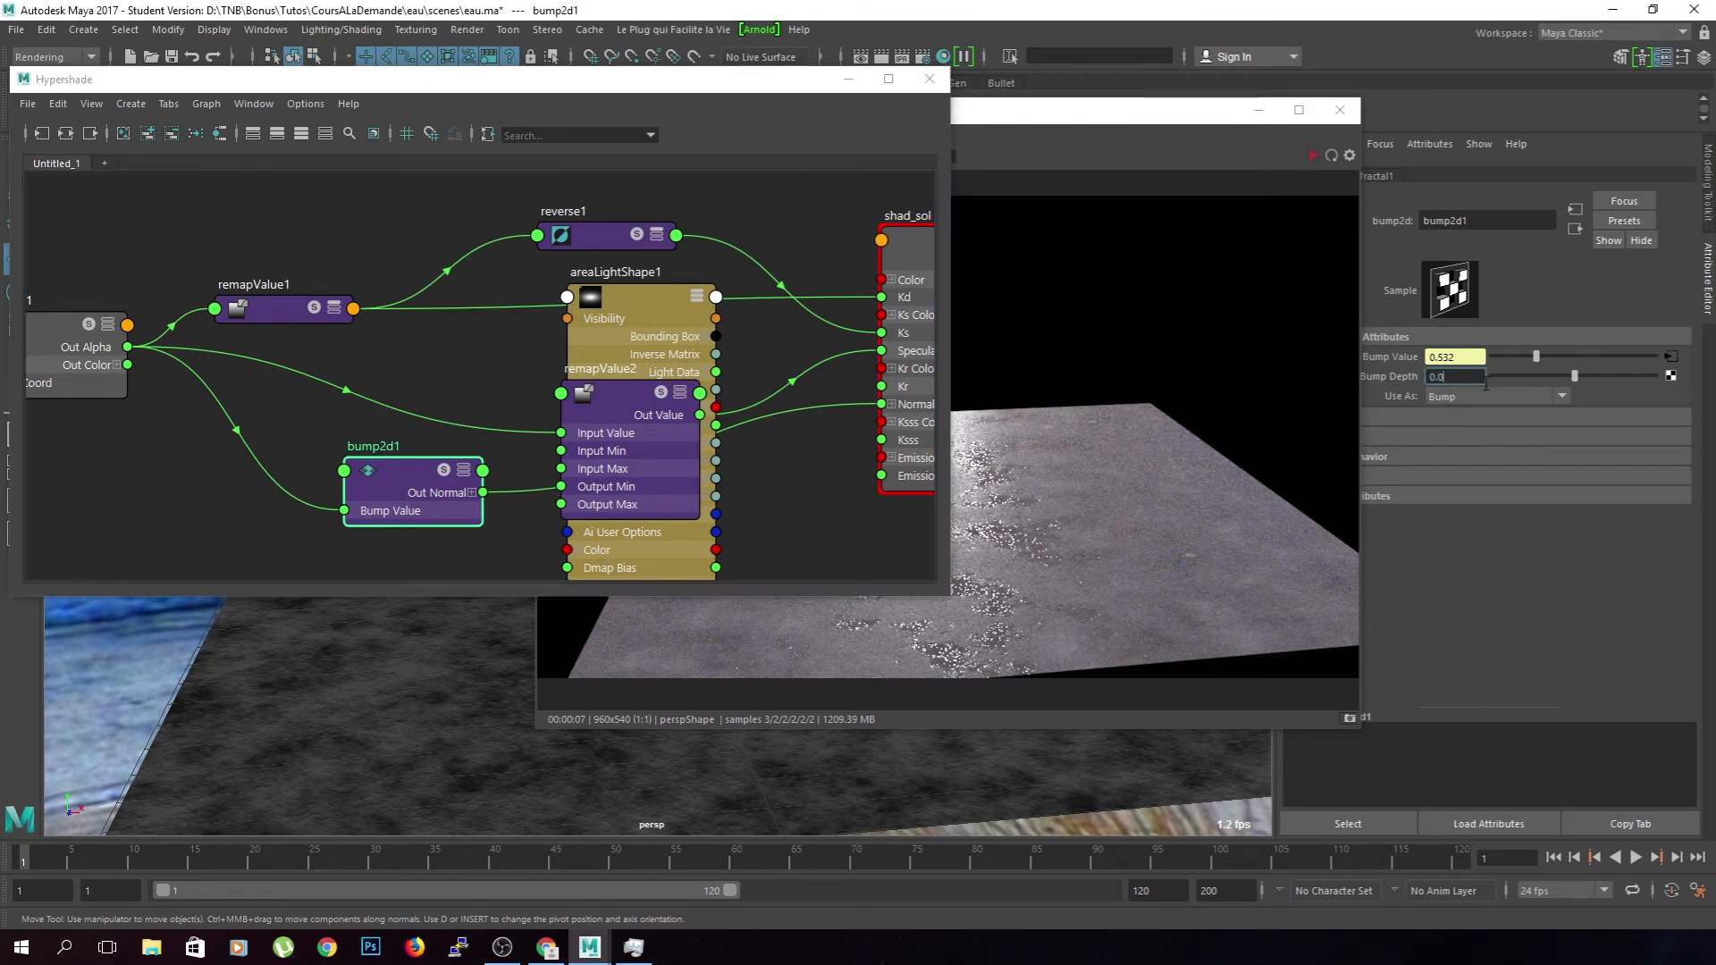
{"action": "key", "text": "Return"}
{"action": "left_click", "coordinate": [1153, 131]}
{"action": "left_click", "coordinate": [1311, 154]}
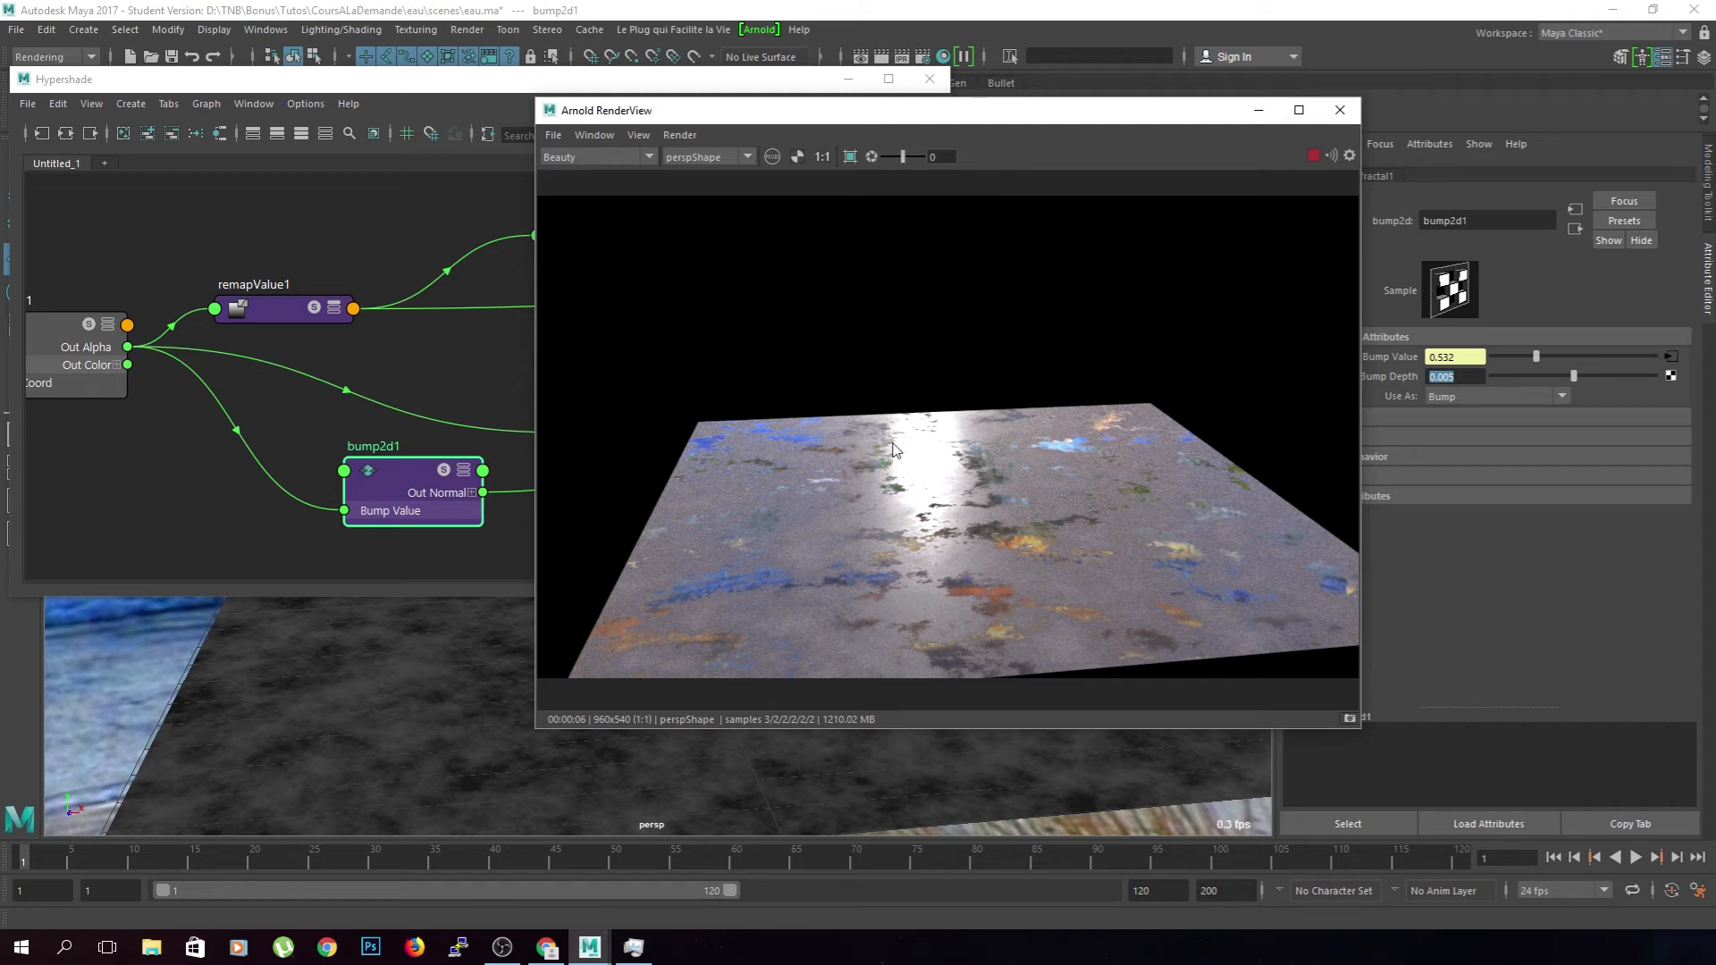
- Stop the render, set bump2d1's Bump Depth to 0.05 and restart the interactive Arnold render
{"action": "left_click", "coordinate": [1314, 156]}
{"action": "left_click", "coordinate": [1475, 378]}
{"action": "type", "text": "0.05"}
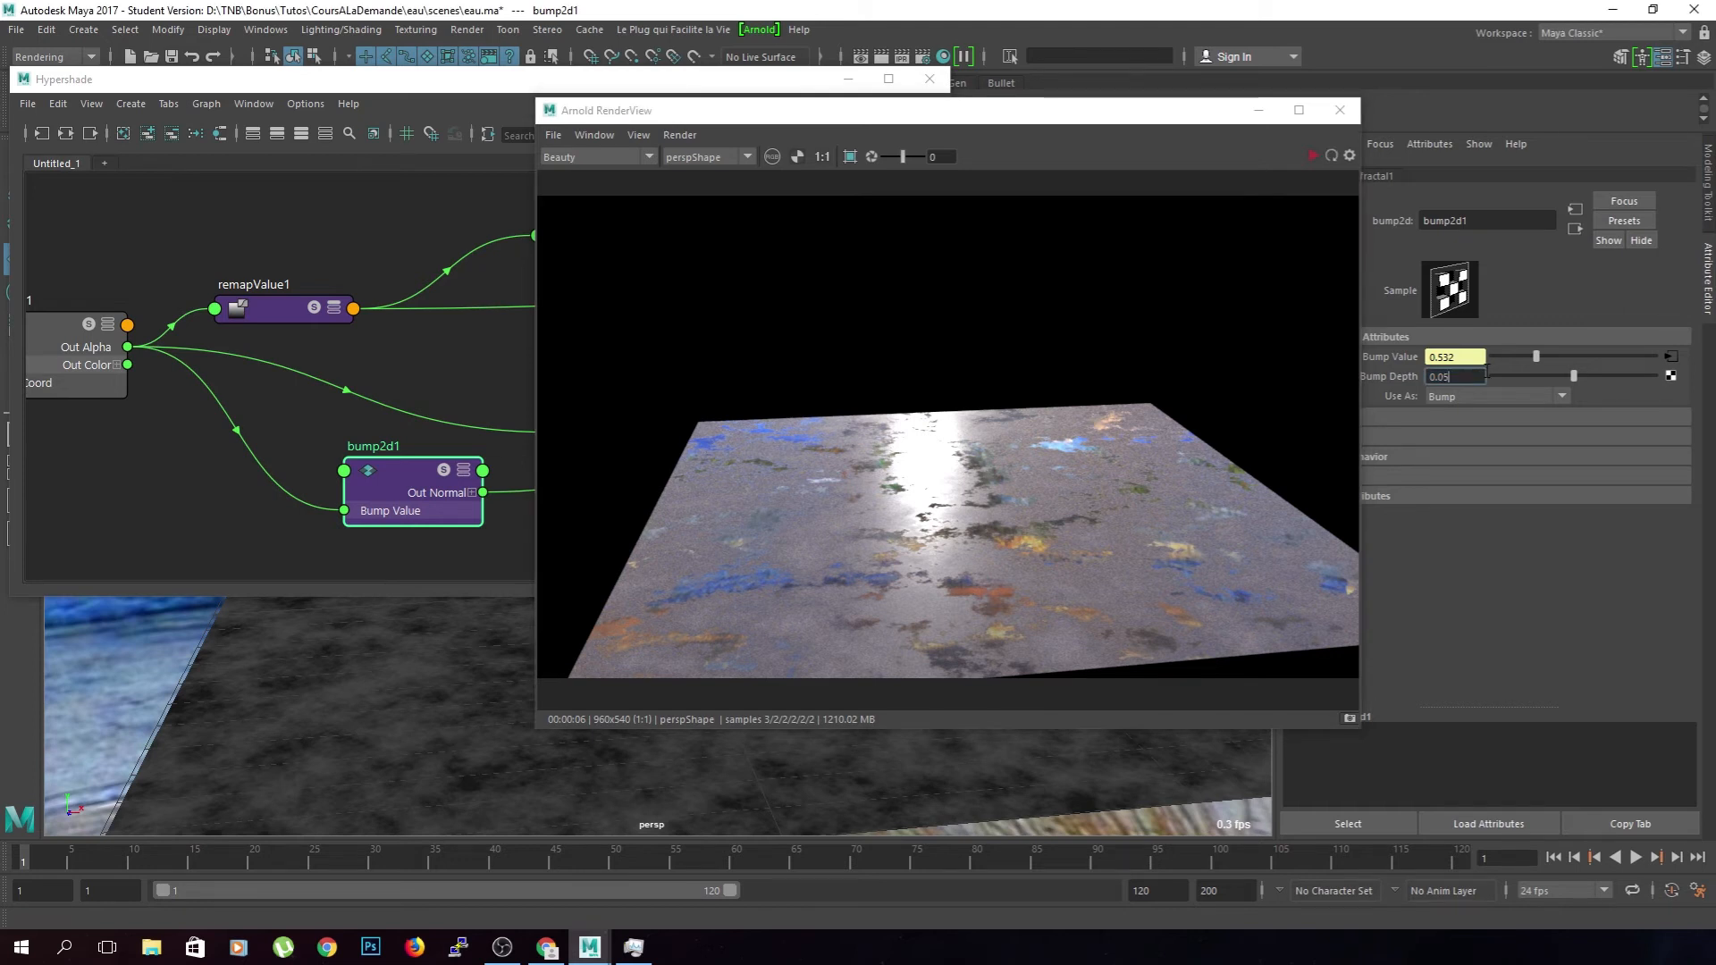
{"action": "key", "text": "Return"}
{"action": "left_click", "coordinate": [1312, 156]}
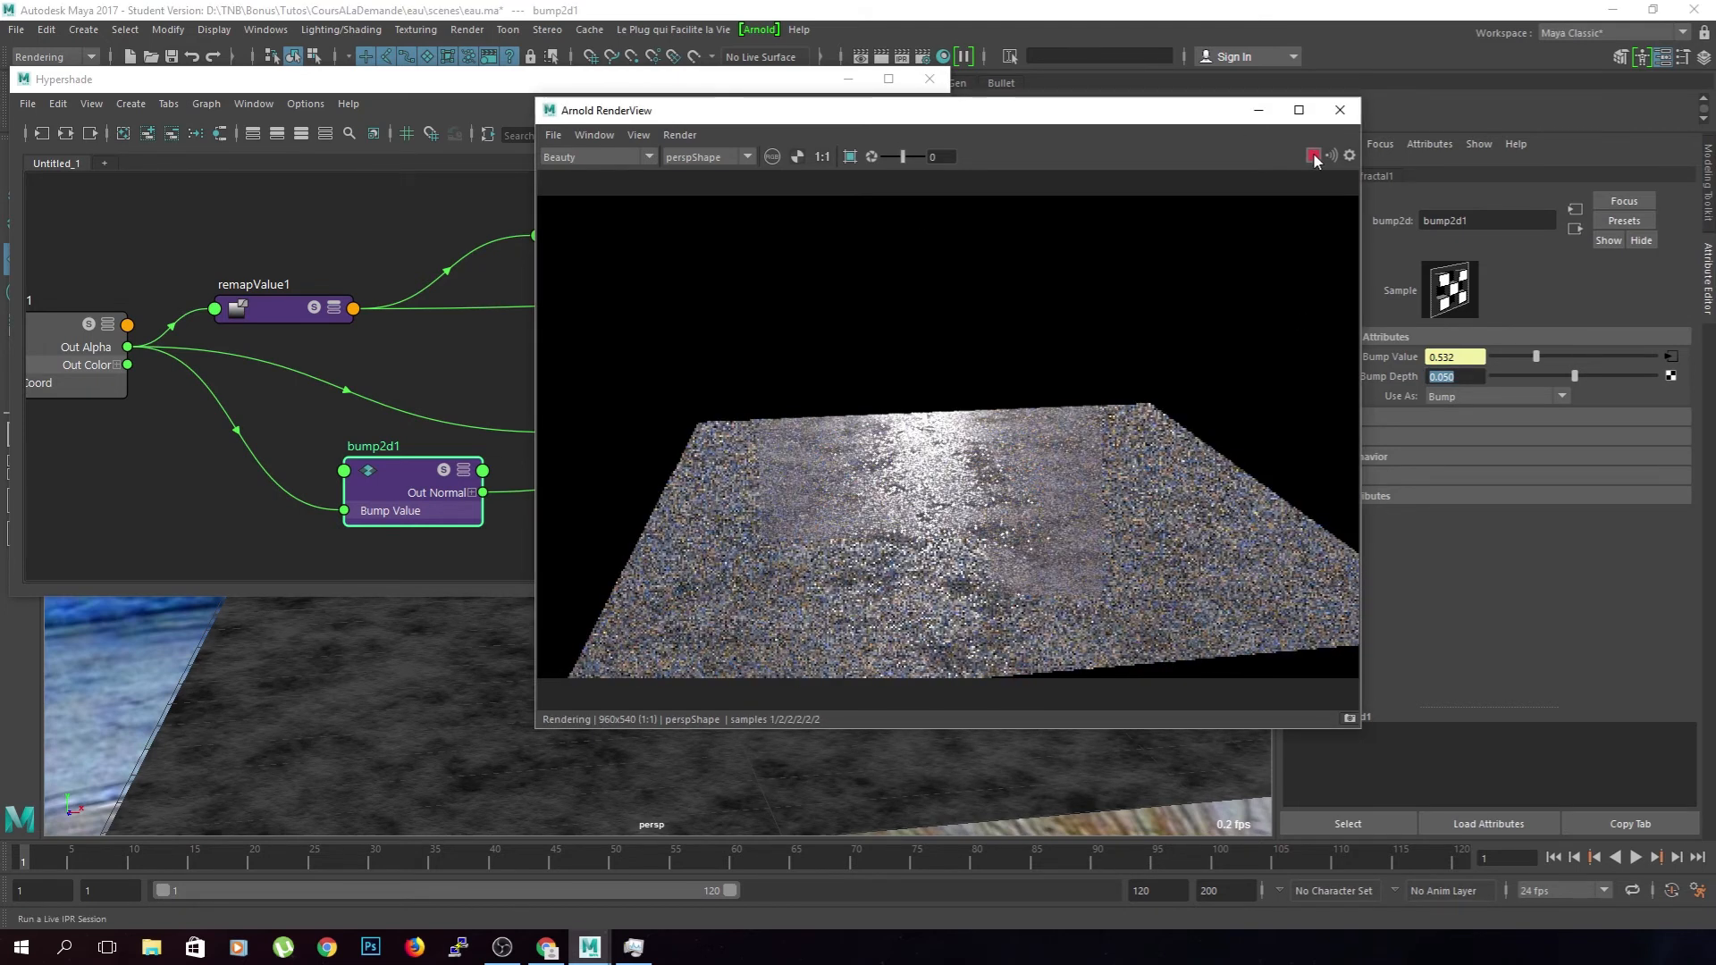
- Place the render window beside the Hypershade and spread bump2d1 and remapValue2 clear of the areaLightShape1 node
{"action": "left_click_drag", "start_coordinate": [737, 116], "coordinate": [1058, 93]}
{"action": "left_click", "coordinate": [404, 462]}
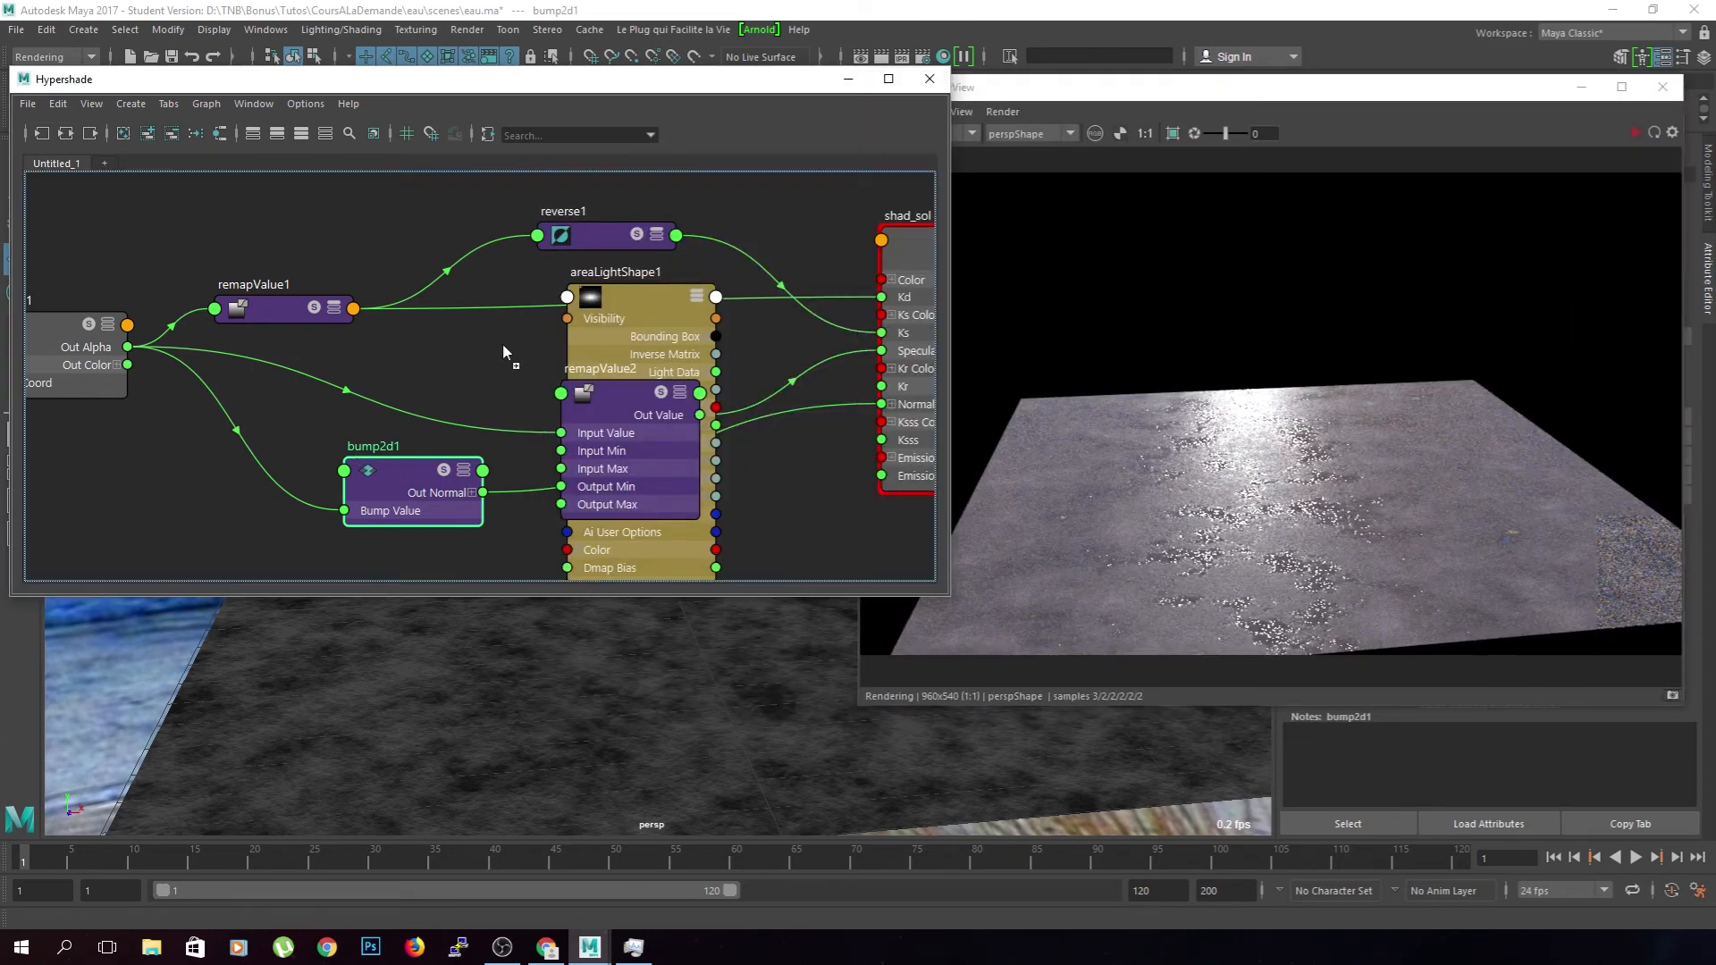
{"action": "scroll", "coordinate": [508, 336], "scroll_direction": "down", "scroll_amount": 1}
{"action": "middle_click_drag", "start_coordinate": [361, 347], "coordinate": [378, 272], "text": "alt"}
{"action": "left_click_drag", "start_coordinate": [449, 359], "coordinate": [414, 418]}
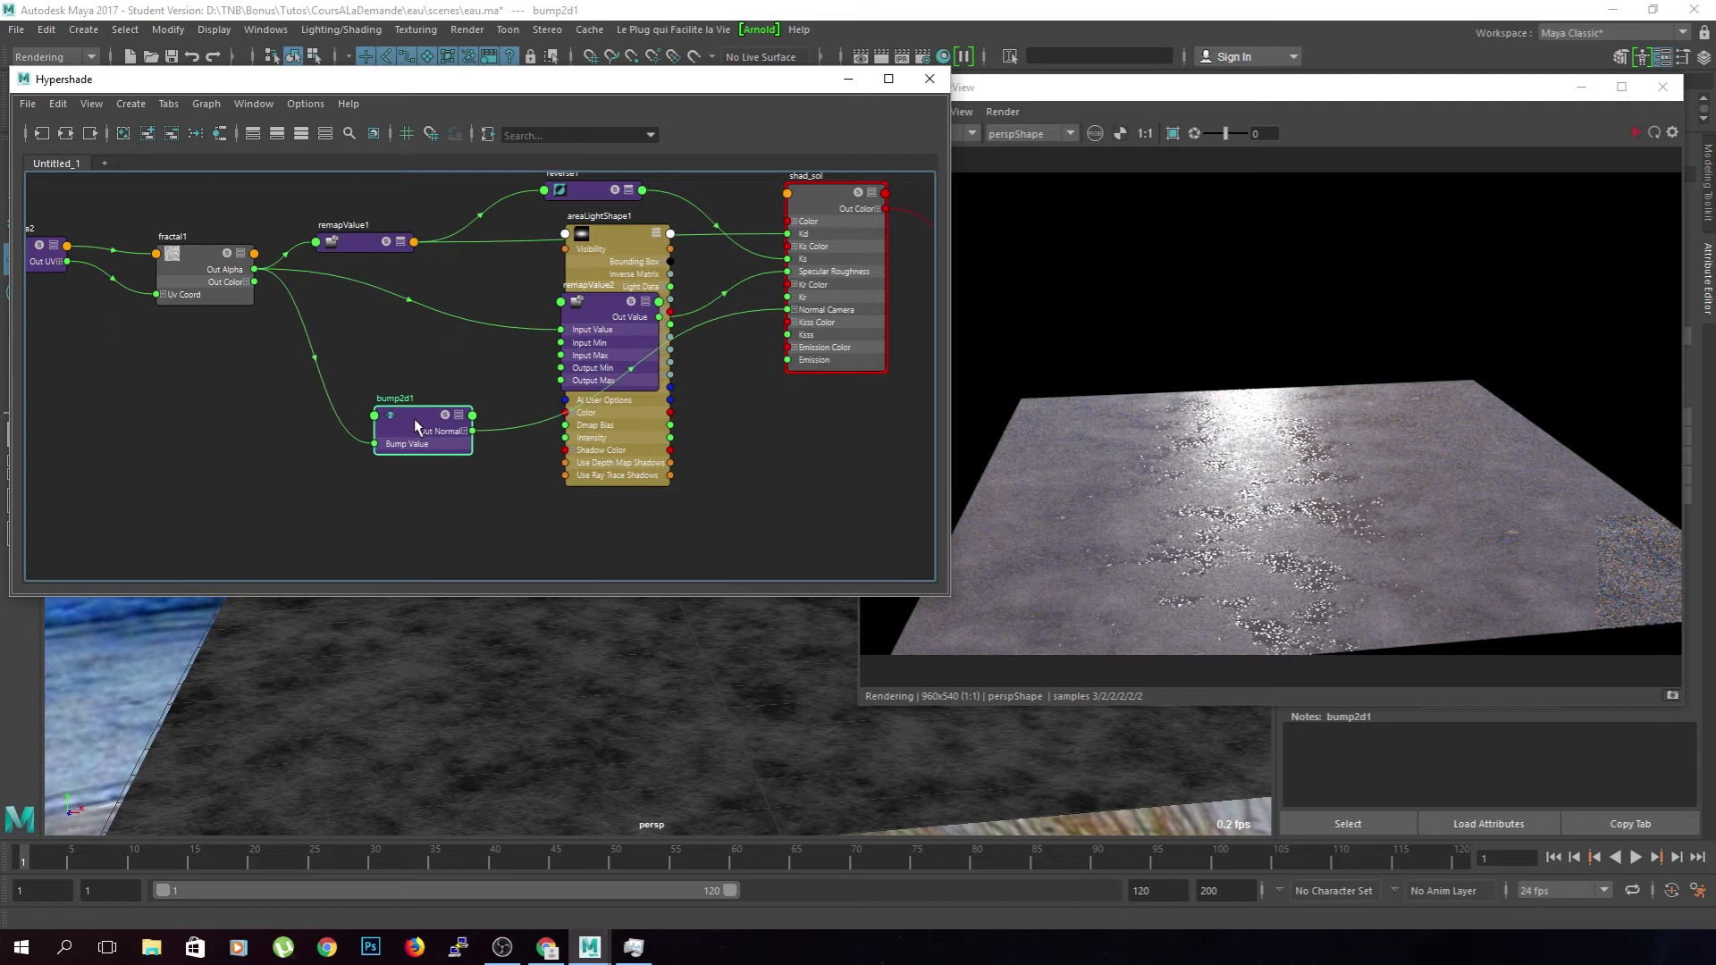
{"action": "left_click_drag", "start_coordinate": [597, 302], "coordinate": [452, 289]}
{"action": "left_click_drag", "start_coordinate": [426, 443], "coordinate": [459, 483]}
{"action": "left_click_drag", "start_coordinate": [474, 288], "coordinate": [437, 283]}
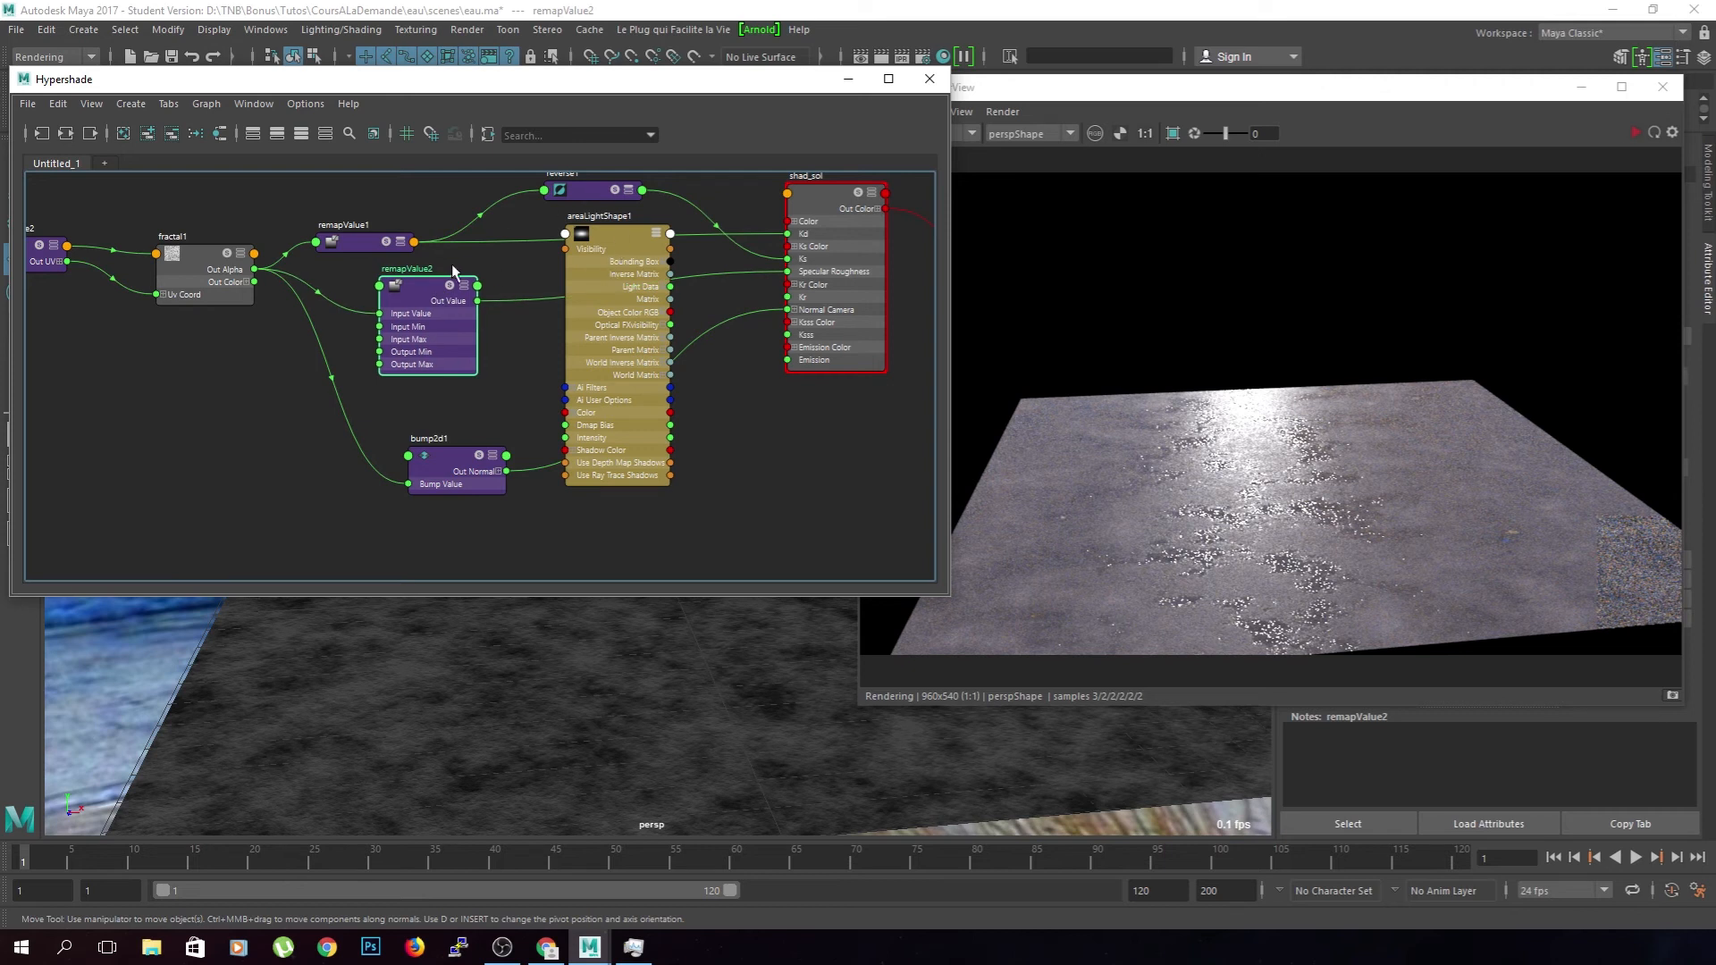
- Rename the remapValue2 node as mapRoughness
{"action": "double_click", "coordinate": [413, 268]}
{"action": "type", "text": "mapRo"}
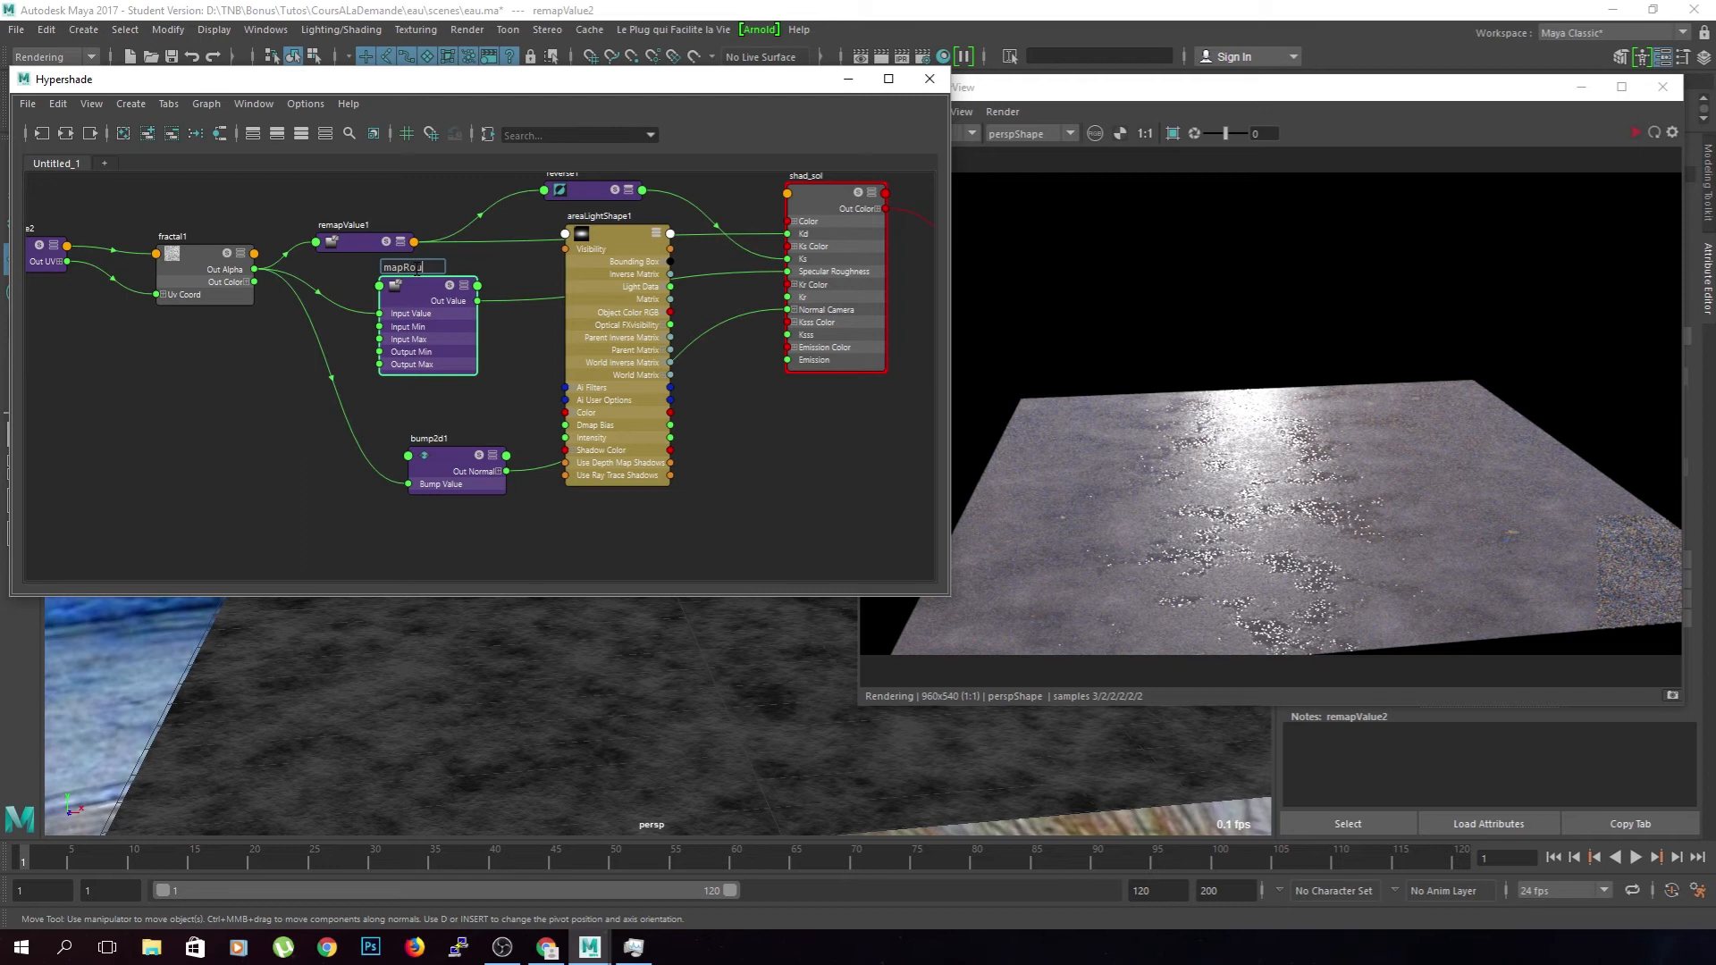
{"action": "type", "text": "ughness"}
{"action": "key", "text": "Return"}
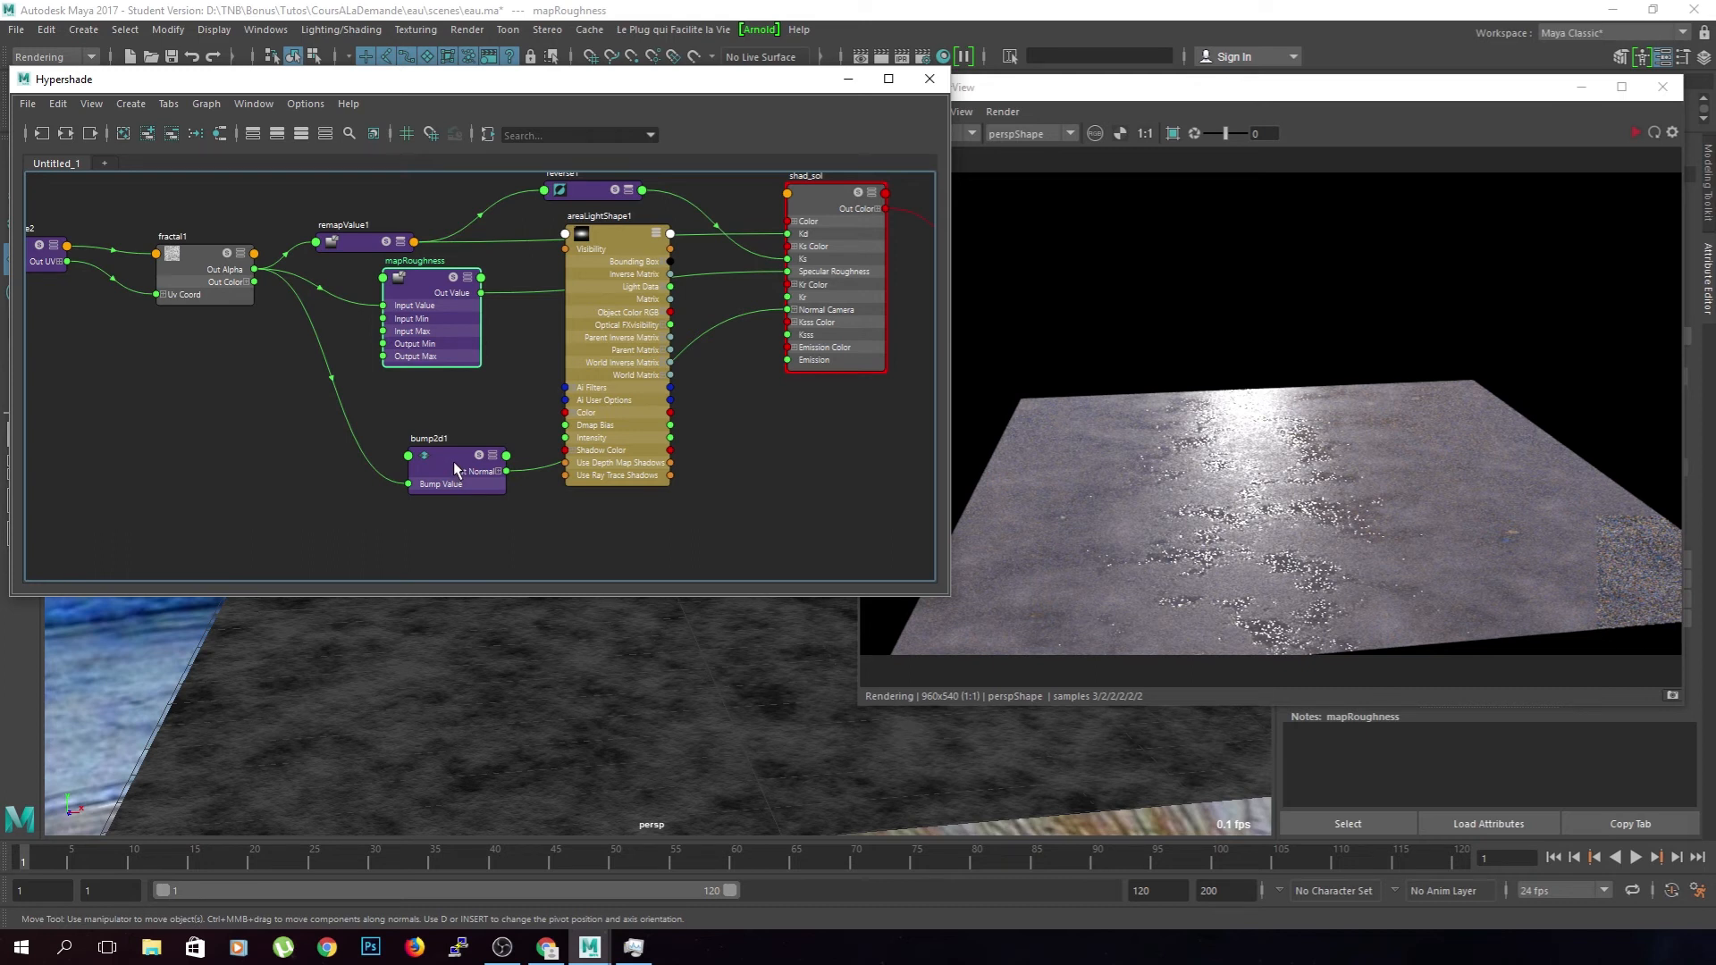
- Connect mapRoughness's Out Value to bump2d1's Bump Value in place of the fractal and run the interactive render
{"action": "left_click_drag", "start_coordinate": [453, 463], "coordinate": [453, 499]}
{"action": "left_click_drag", "start_coordinate": [431, 276], "coordinate": [404, 521]}
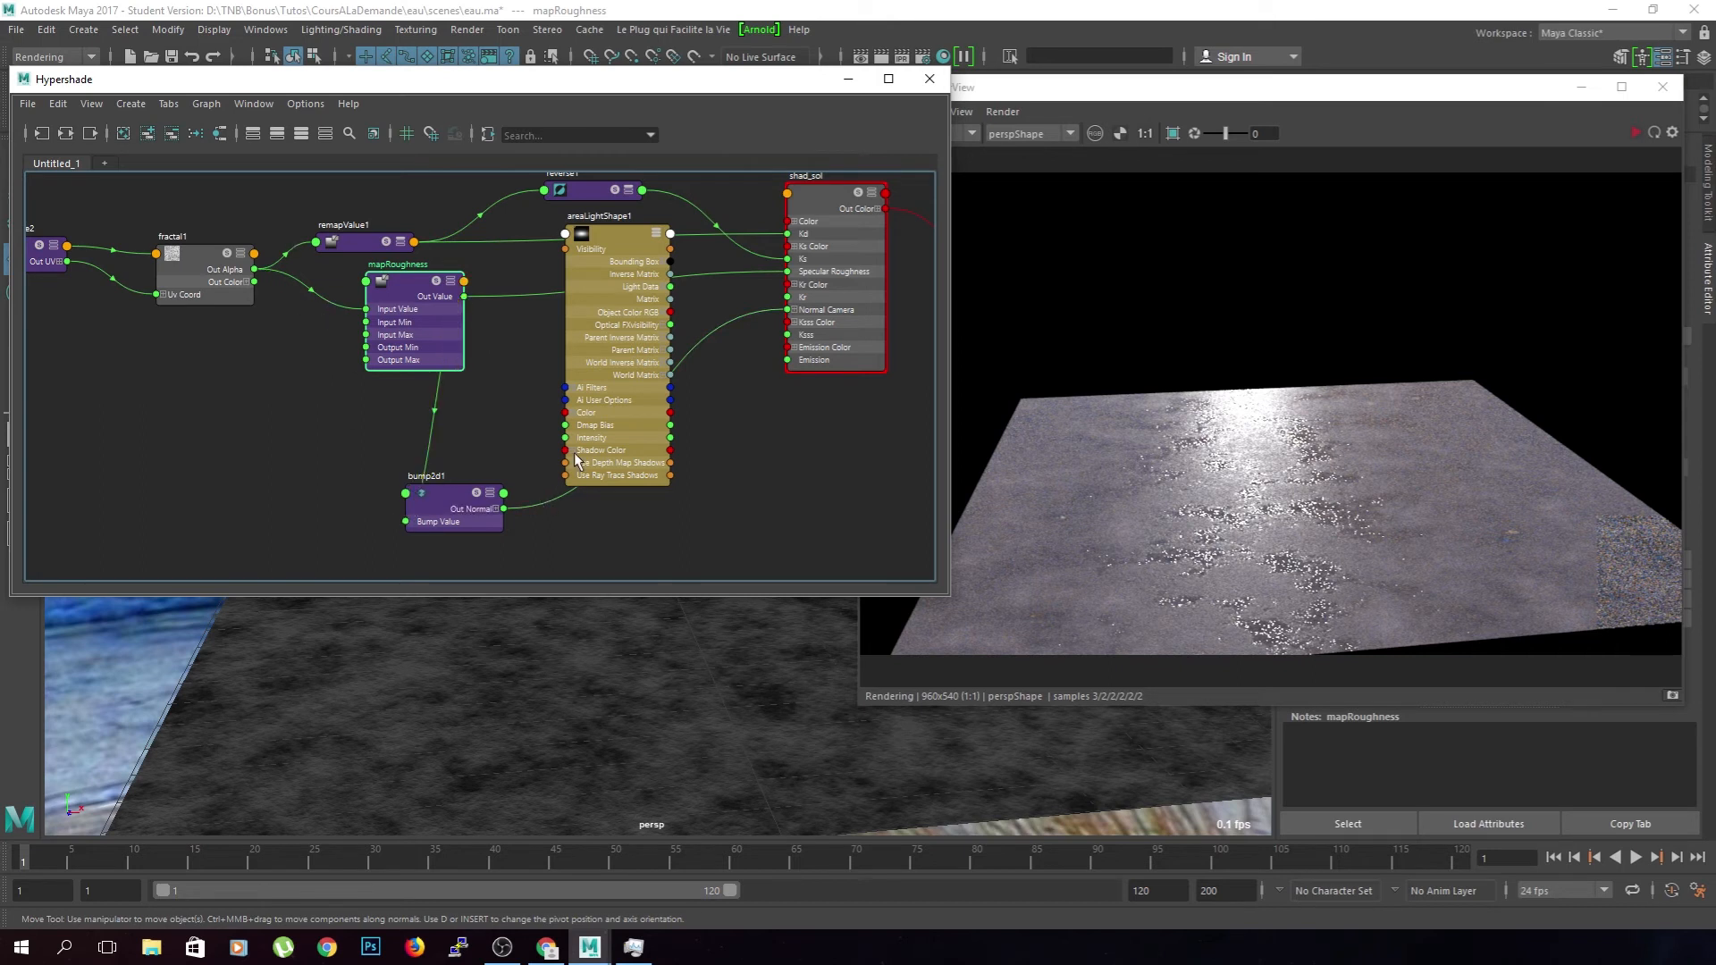
{"action": "left_click", "coordinate": [1337, 166]}
{"action": "left_click", "coordinate": [410, 281]}
{"action": "left_click", "coordinate": [1633, 133]}
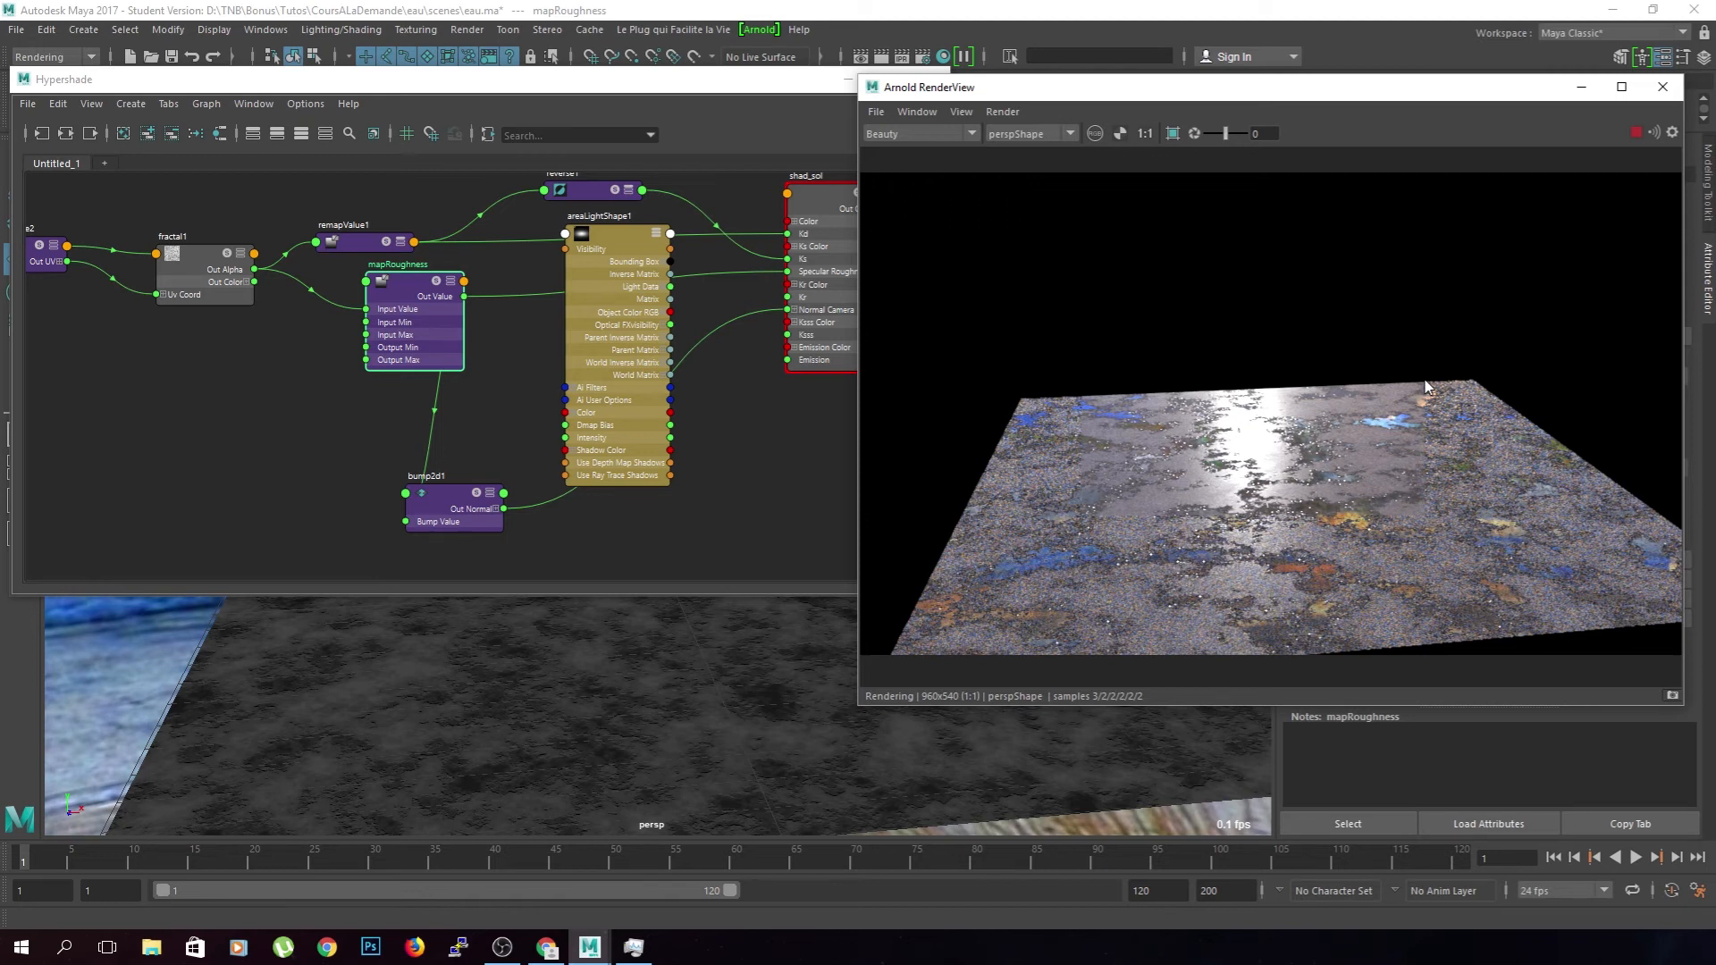
- Move fractal1 and mapRoughness away from the other nodes to clarify the graph, and select bump2d1
{"action": "left_click_drag", "start_coordinate": [398, 294], "coordinate": [346, 304]}
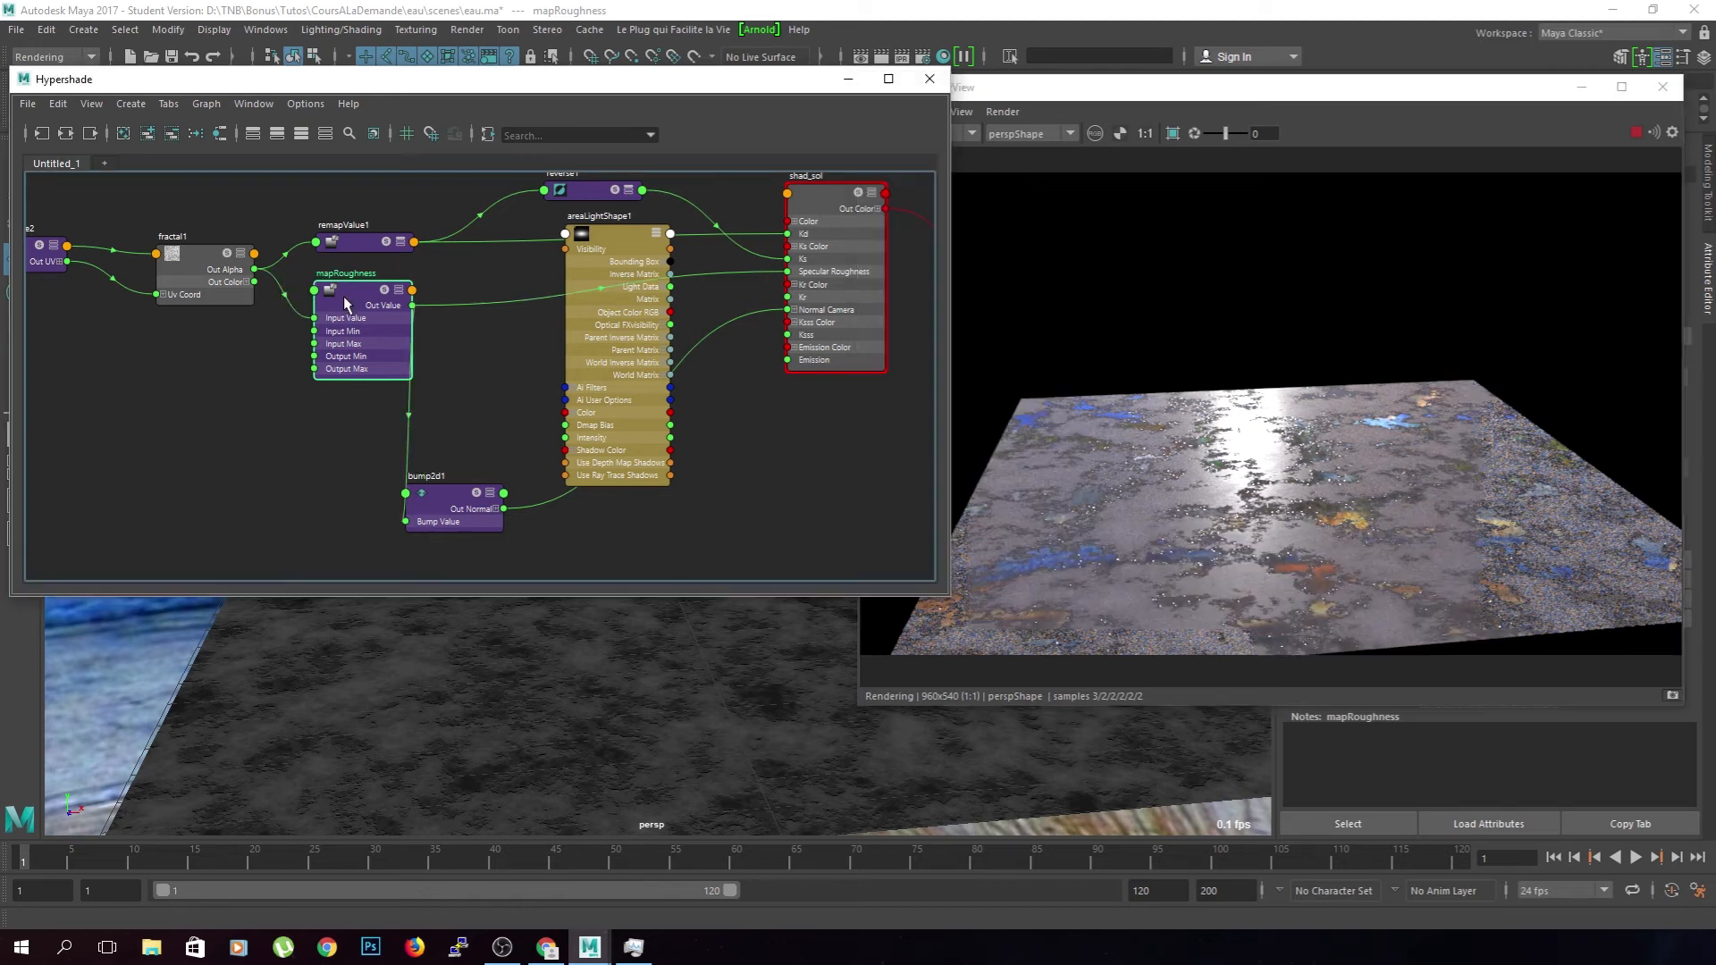
{"action": "left_click_drag", "start_coordinate": [203, 259], "coordinate": [164, 226]}
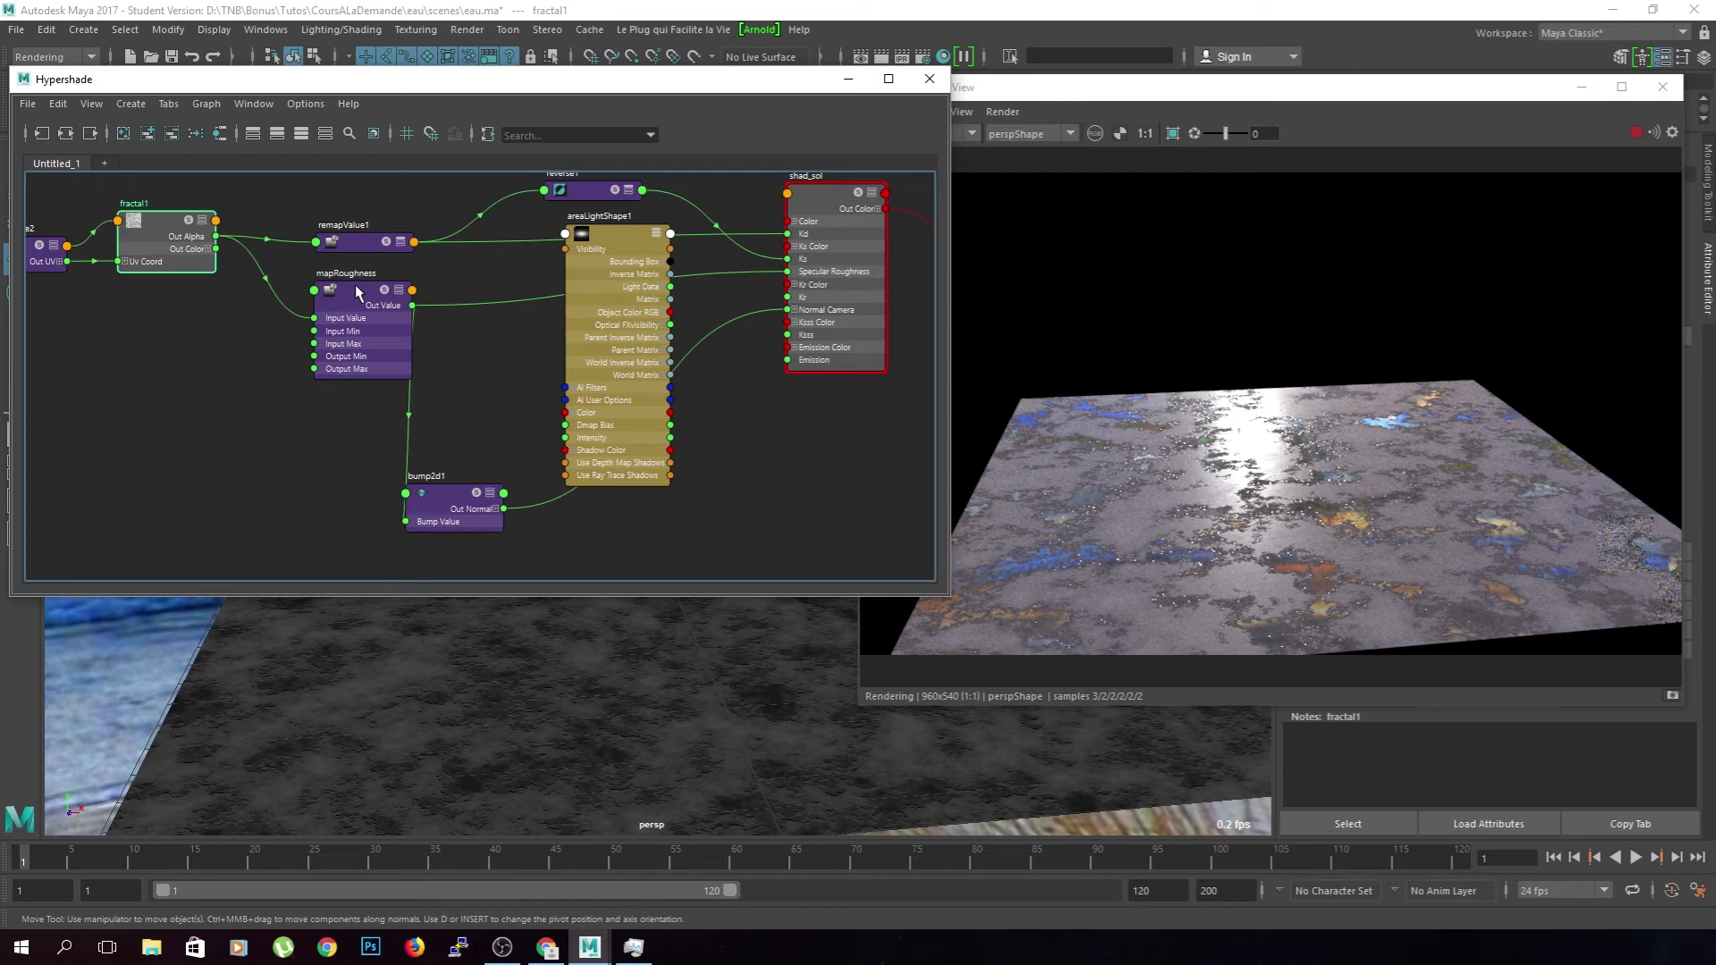
{"action": "left_click_drag", "start_coordinate": [356, 284], "coordinate": [295, 312]}
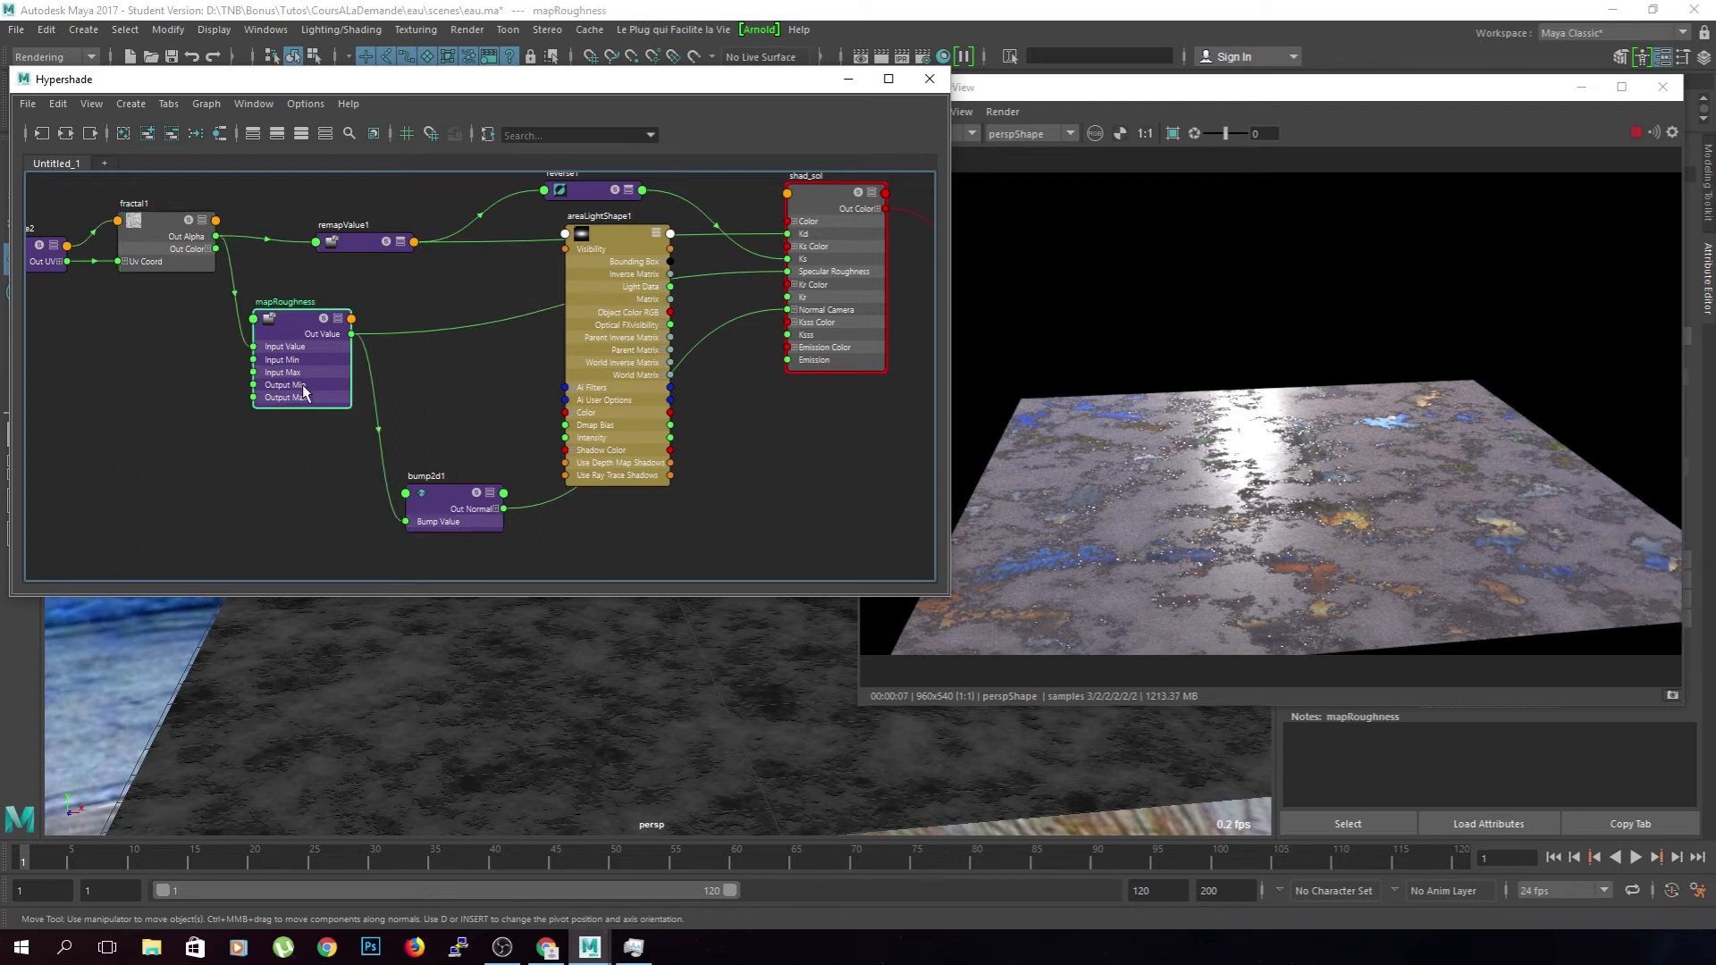
{"action": "left_click_drag", "start_coordinate": [303, 391], "coordinate": [309, 362]}
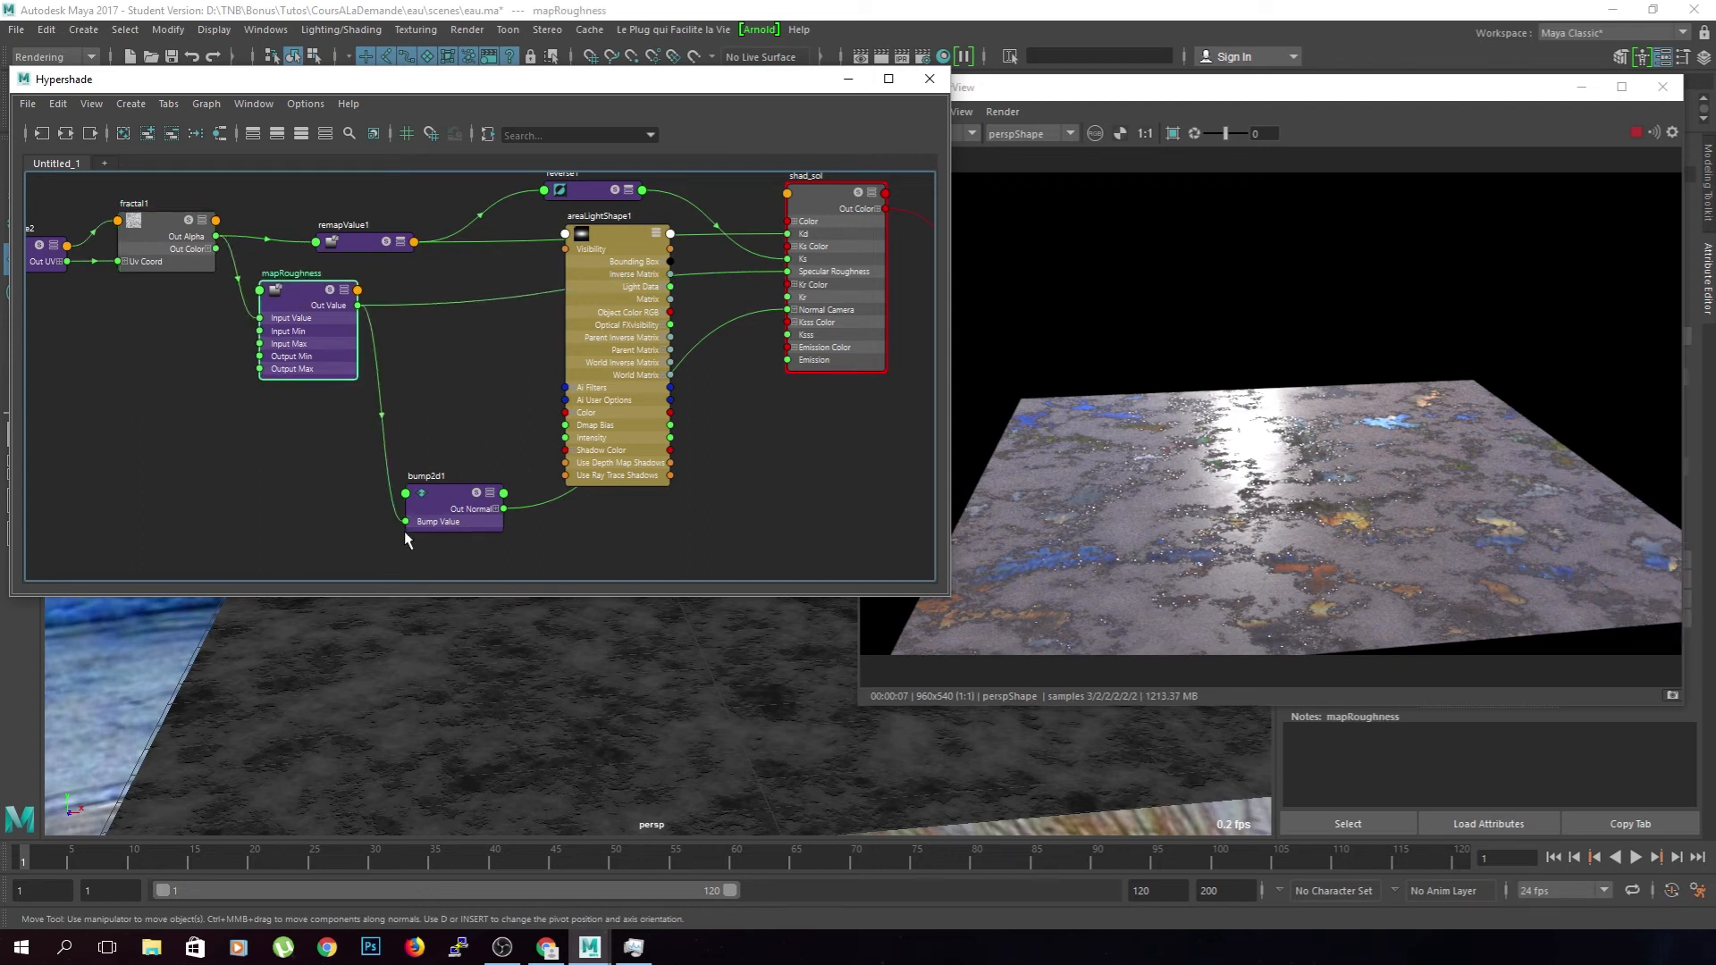
{"action": "left_click", "coordinate": [451, 506]}
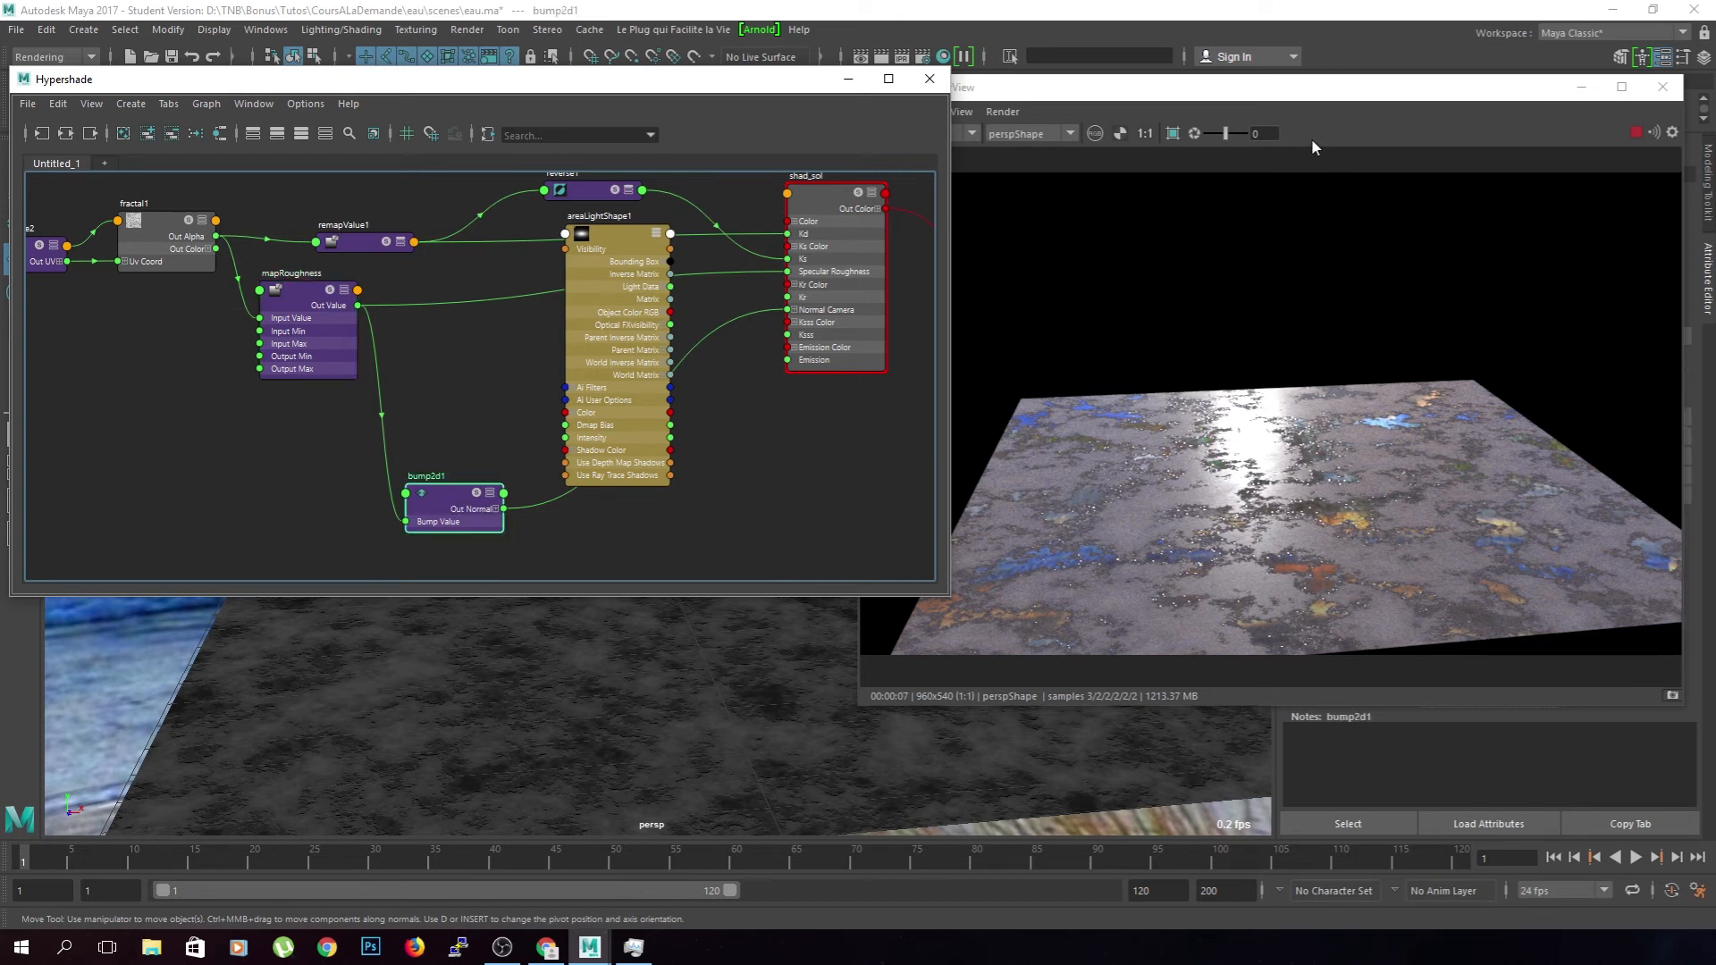
- Move the render window clear of the bump attributes and try a Bump Depth of 1.145 on bump2d1
{"action": "left_click_drag", "start_coordinate": [1327, 99], "coordinate": [904, 148]}
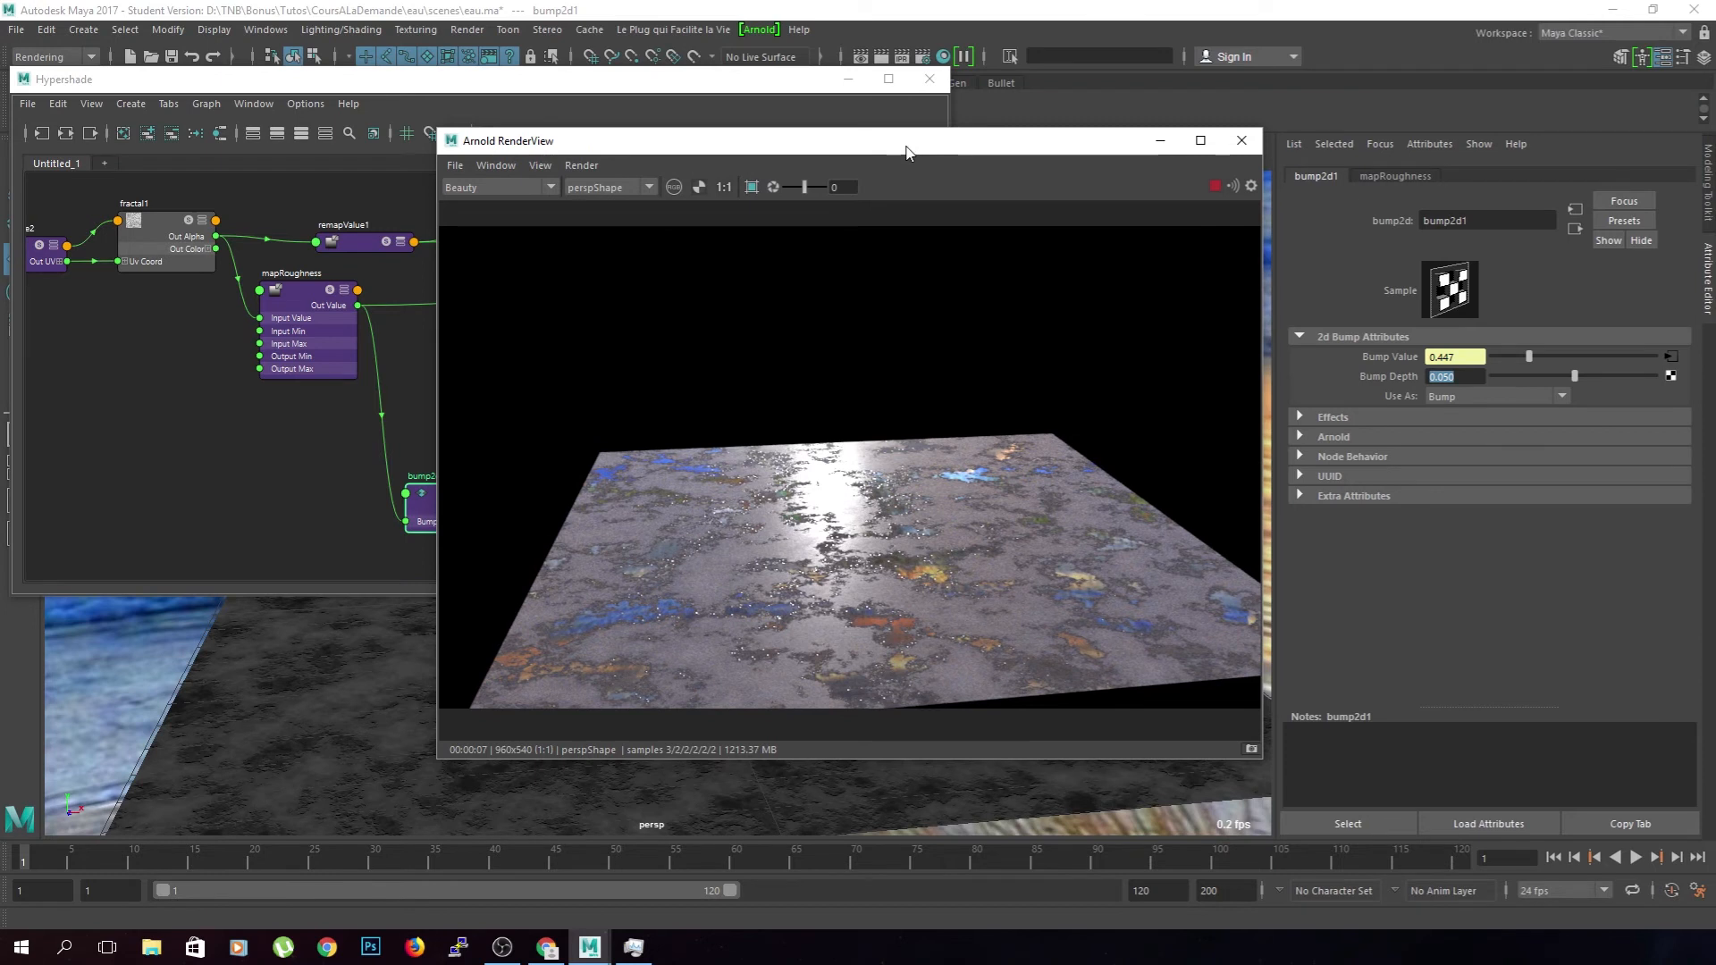
{"action": "left_click", "coordinate": [1466, 381]}
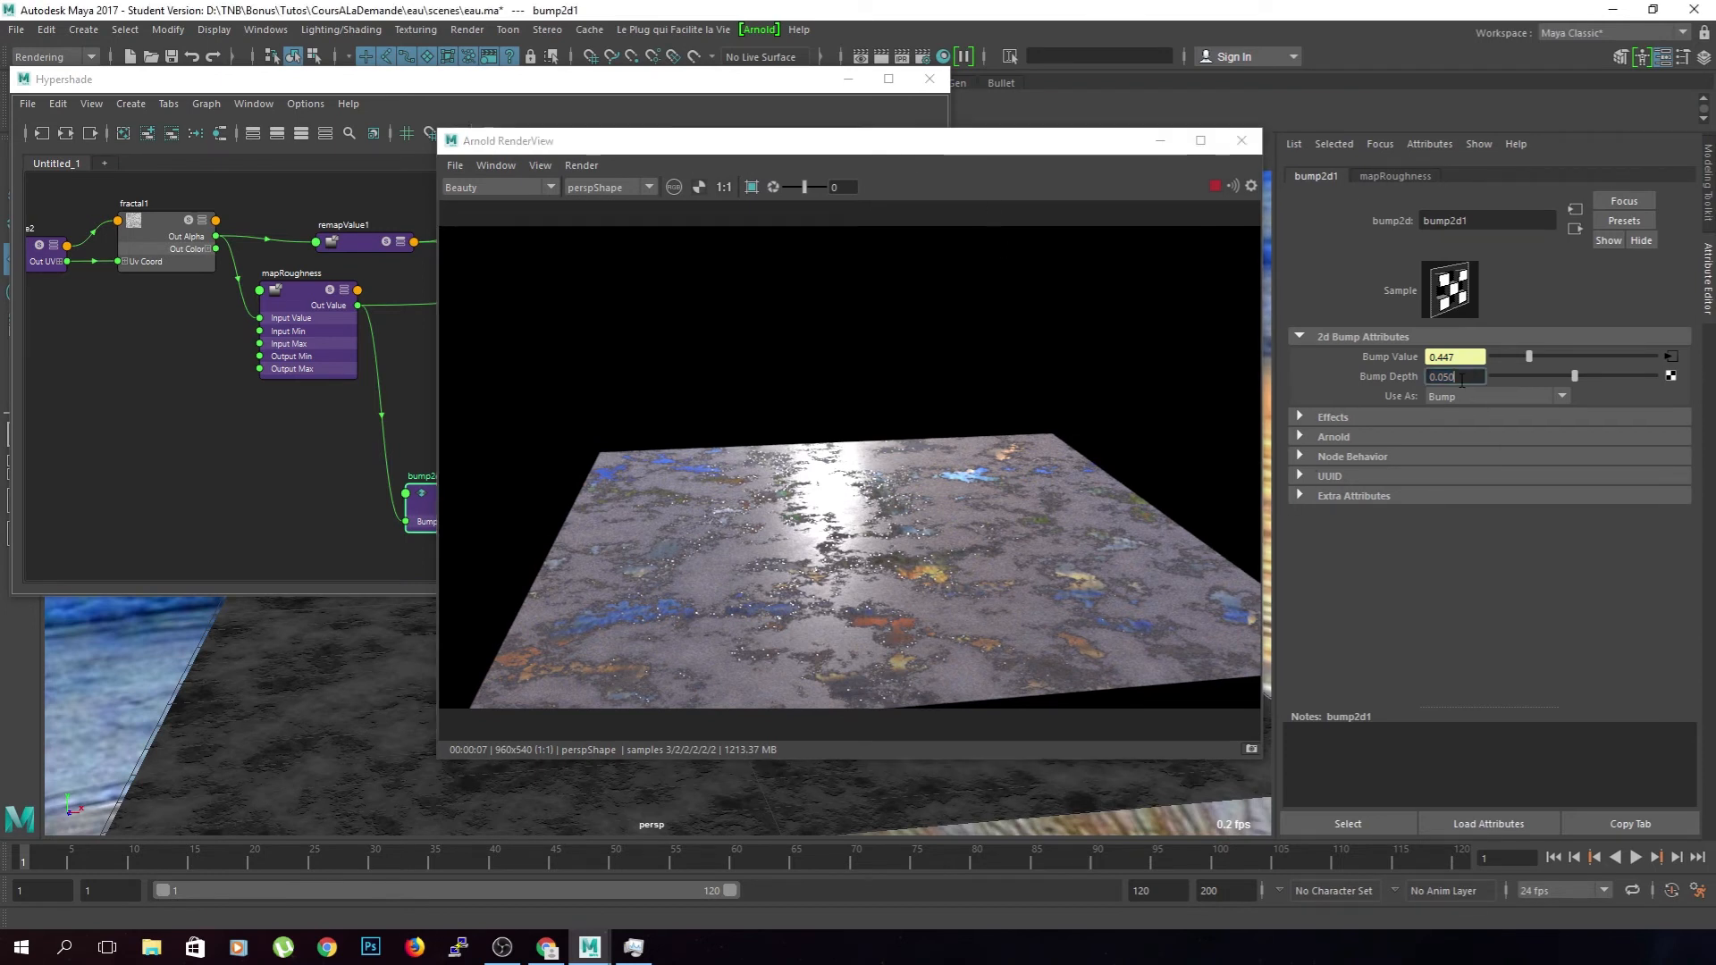
{"action": "left_click_drag", "start_coordinate": [1575, 377], "coordinate": [1591, 382]}
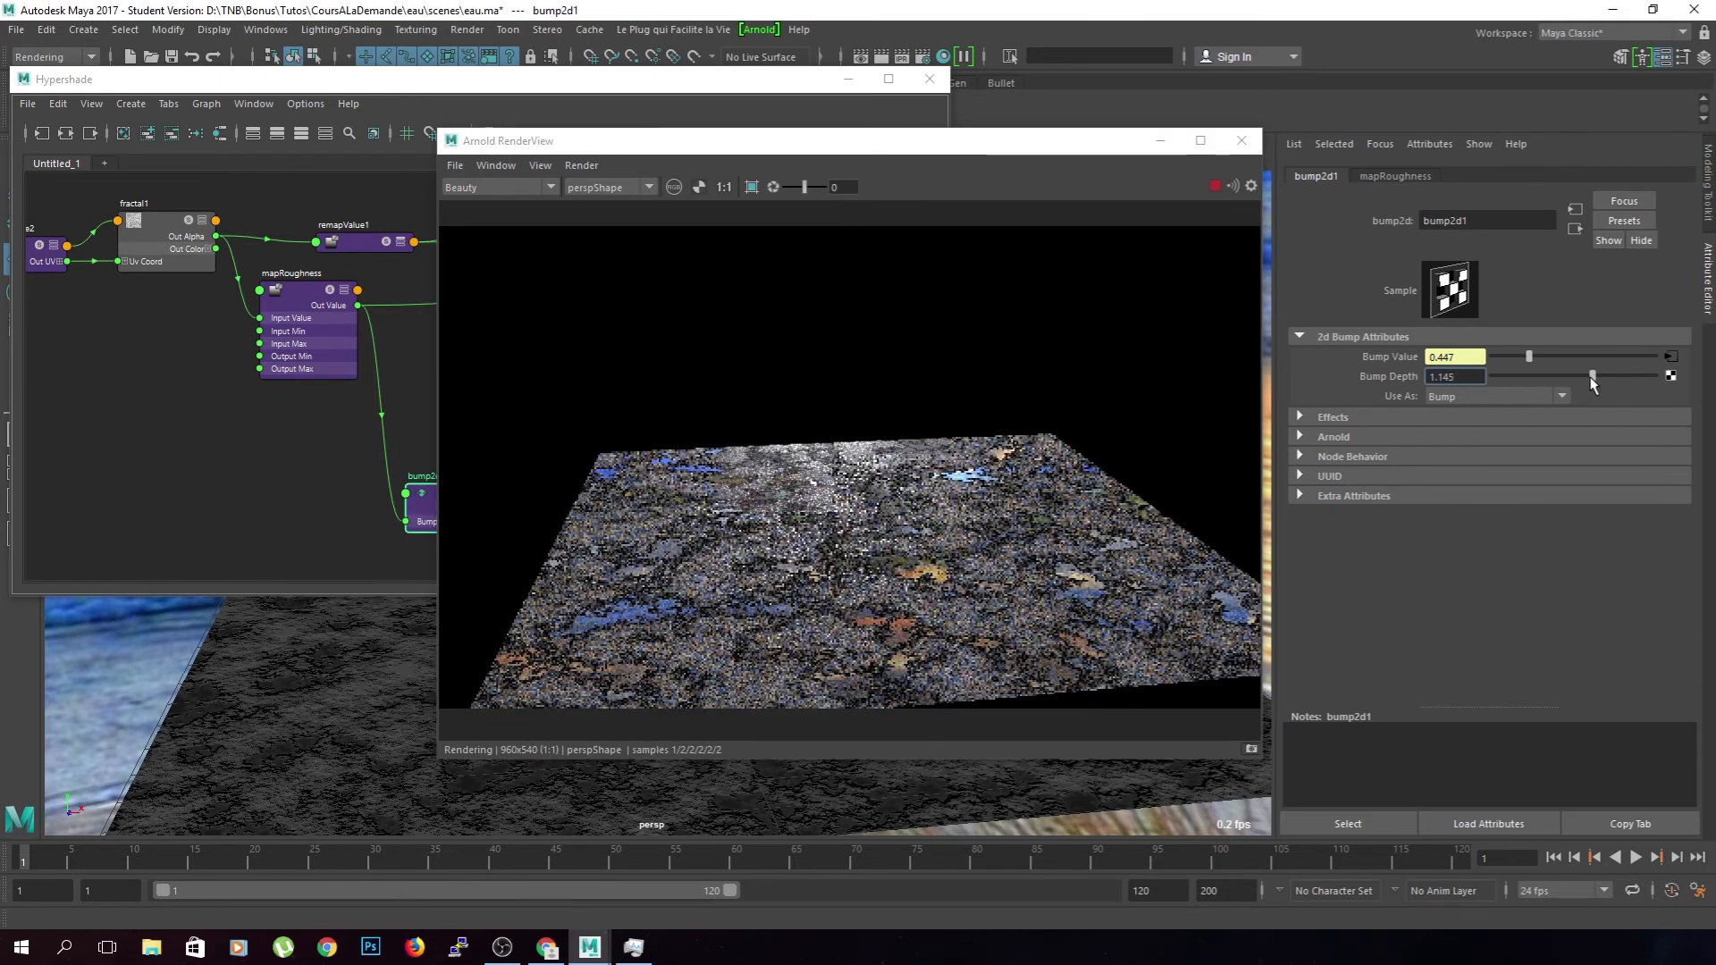
- Set bump2d1's Bump Depth to 0.01
{"action": "left_click_drag", "start_coordinate": [1468, 376], "coordinate": [1401, 367]}
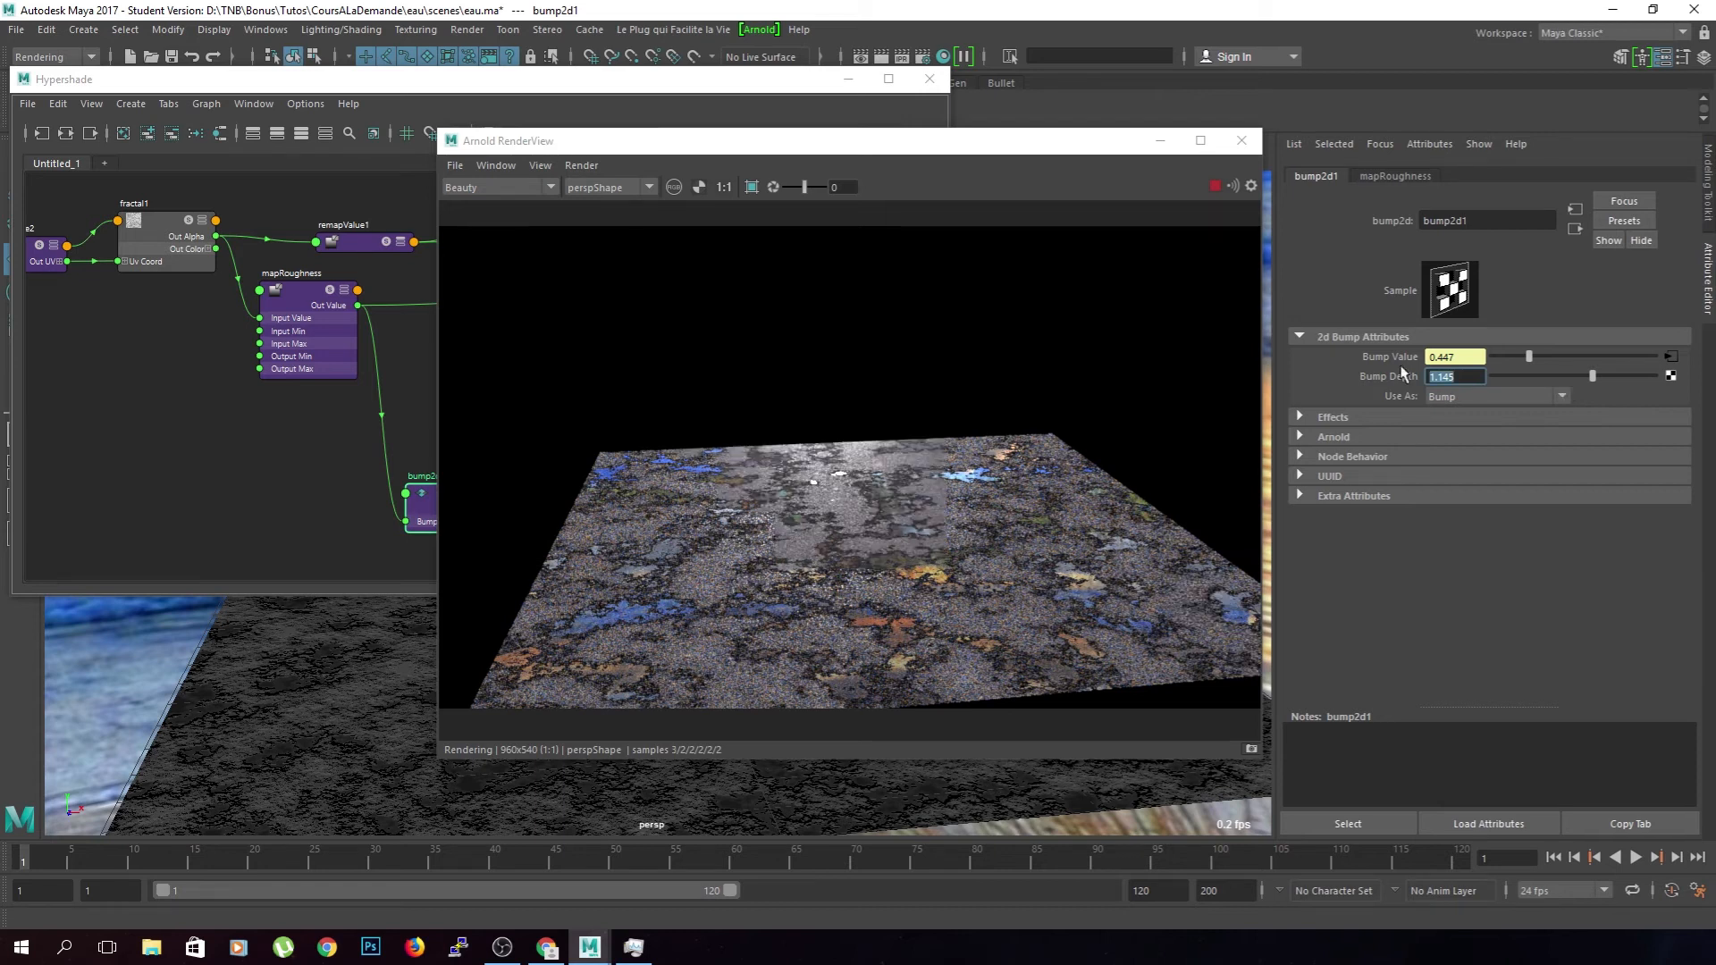
{"action": "type", "text": "0.01"}
{"action": "key", "text": "Return"}
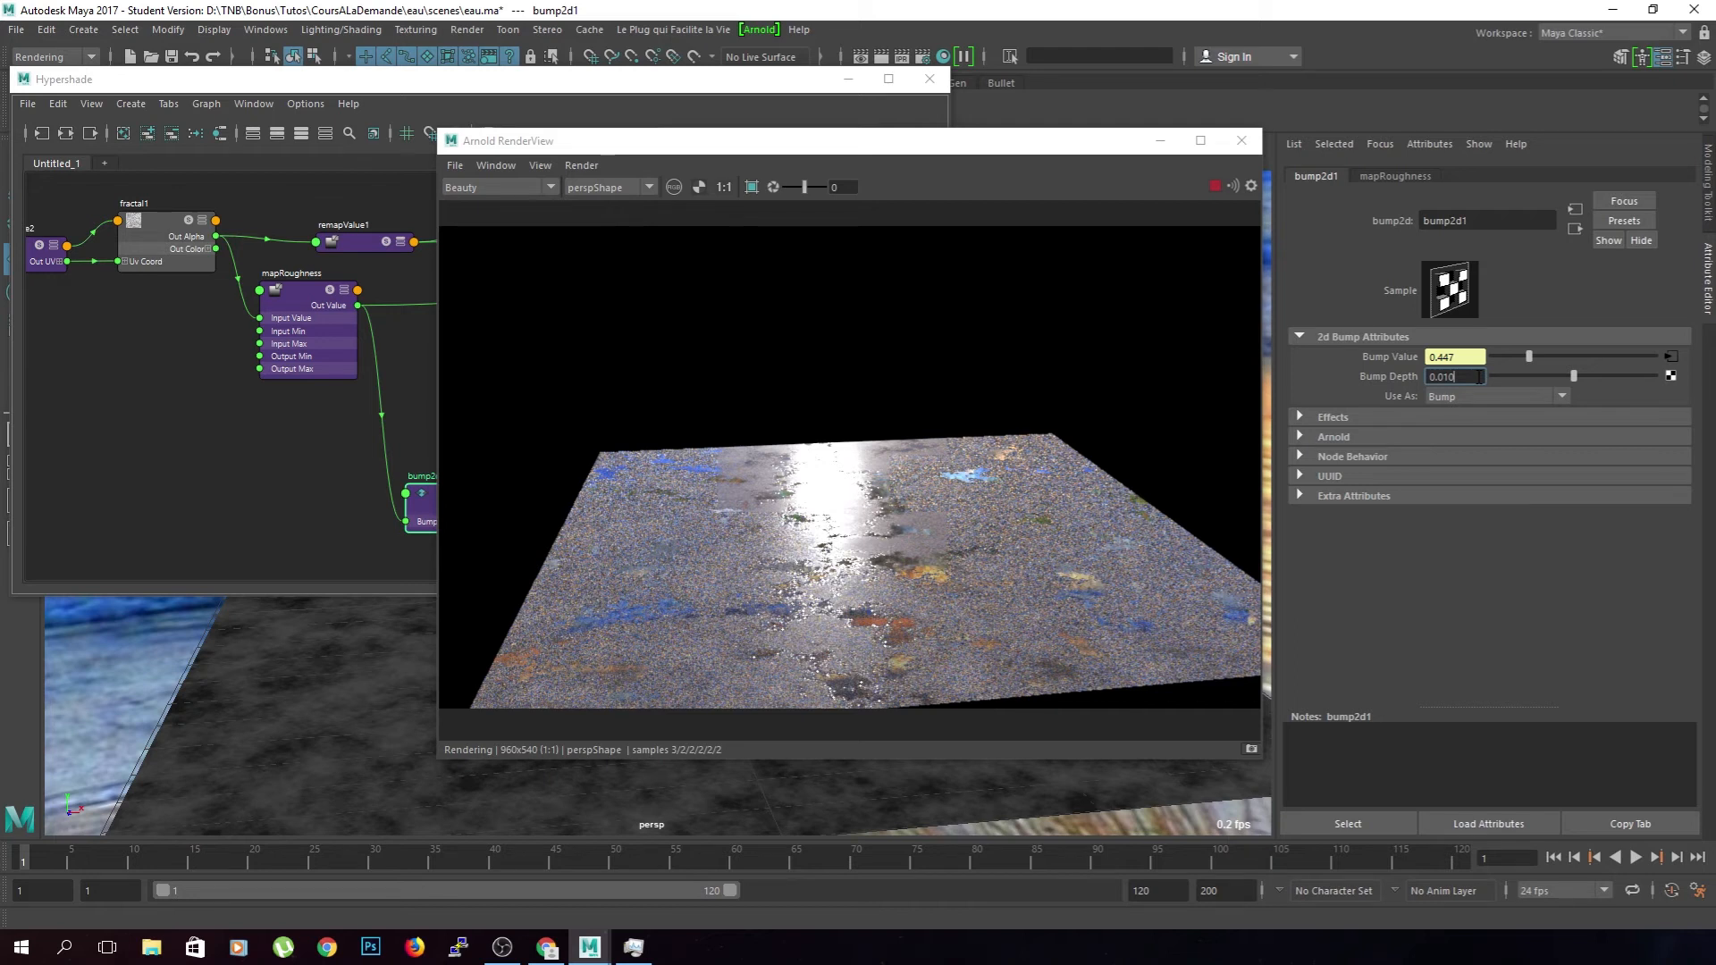
{"action": "key", "text": "BackSpace"}
{"action": "key", "text": "BackSpace"}
{"action": "key", "text": "BackSpace"}
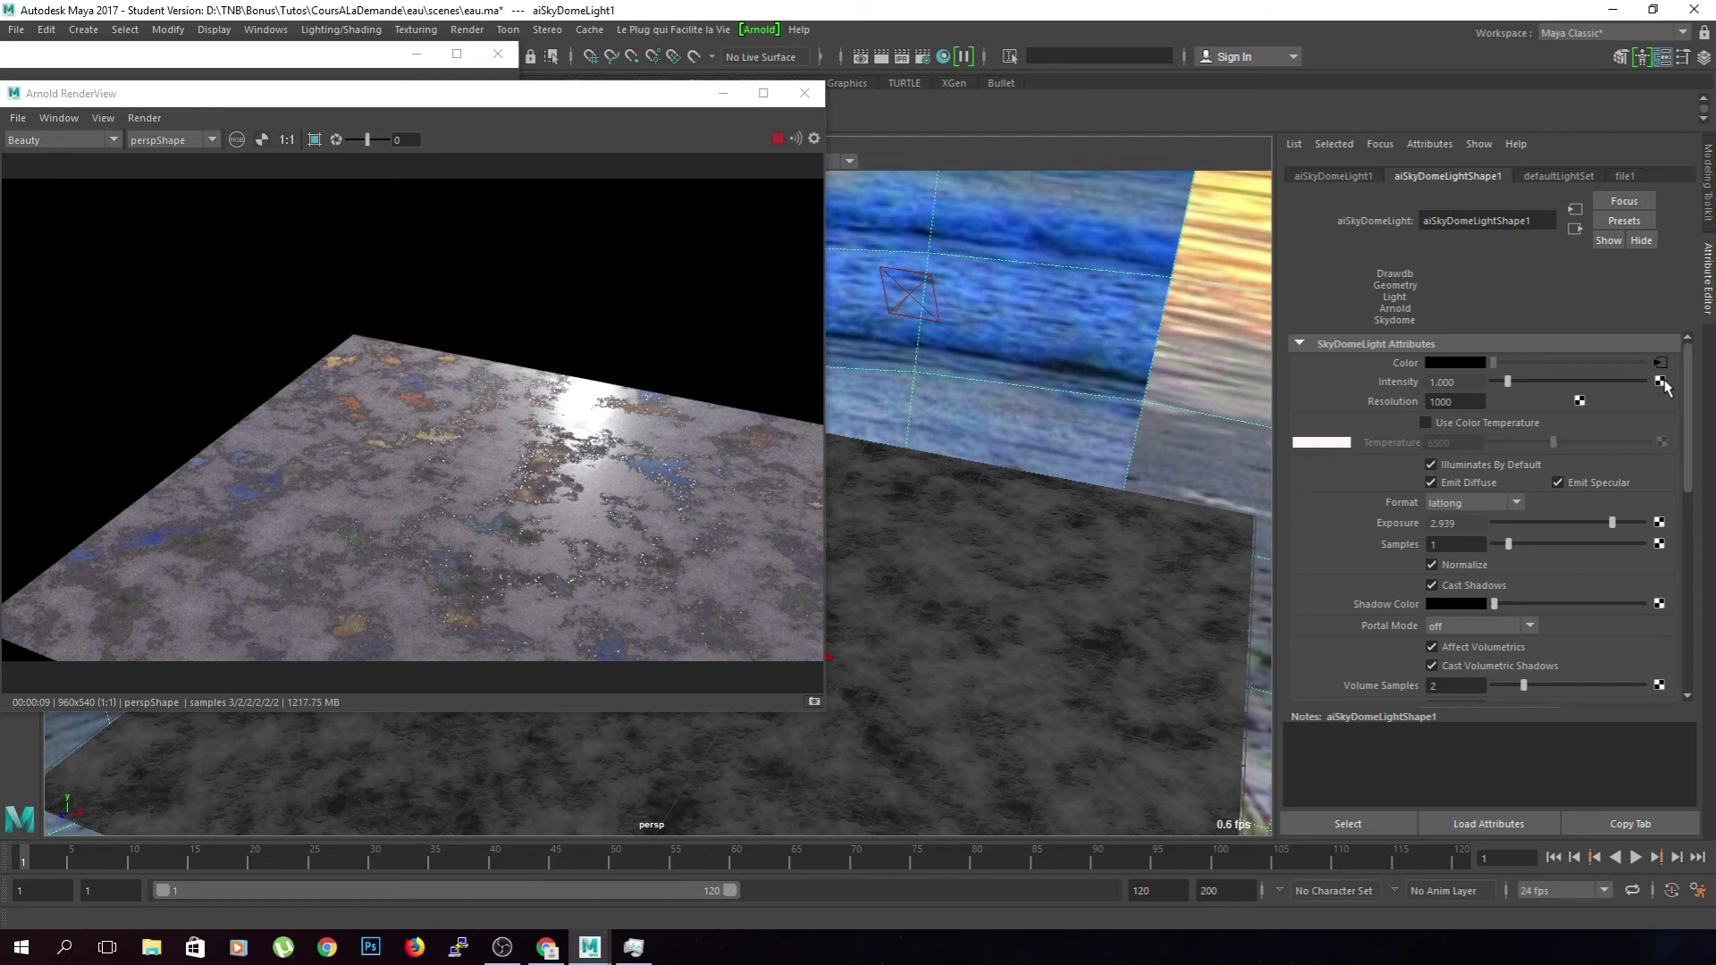
- Open the placement attributes of the skydome light's file texture and reposition the render window
{"action": "left_click", "coordinate": [1661, 382]}
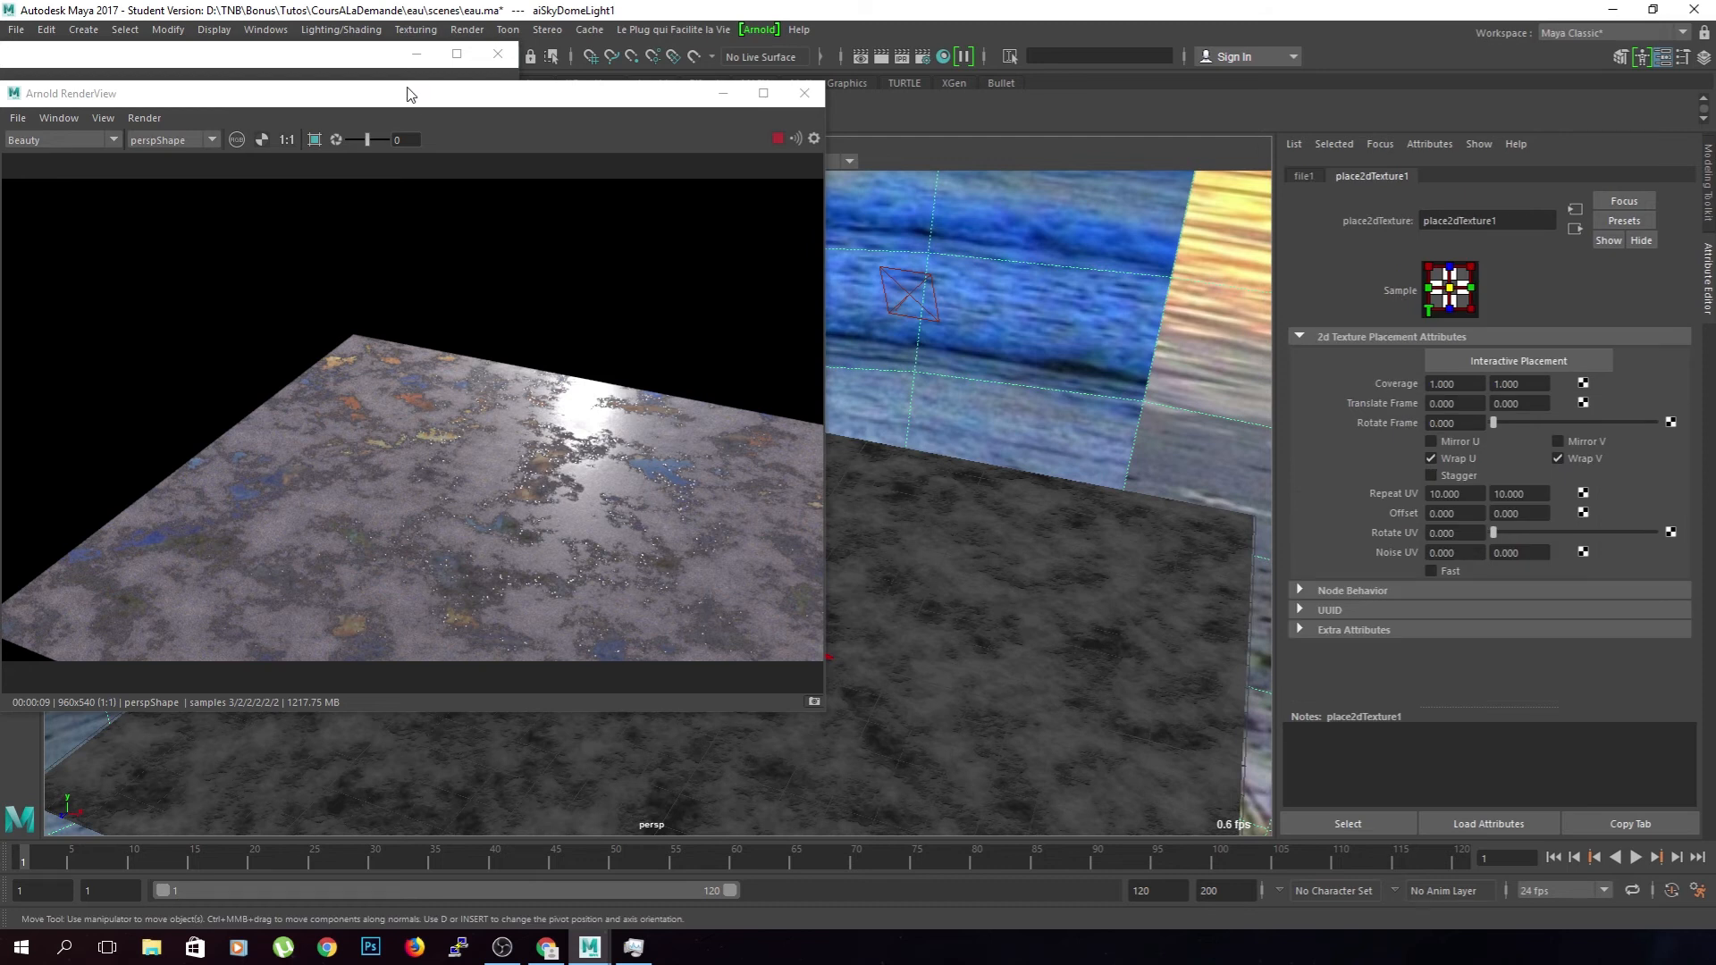
{"action": "left_click_drag", "start_coordinate": [406, 93], "coordinate": [474, 72]}
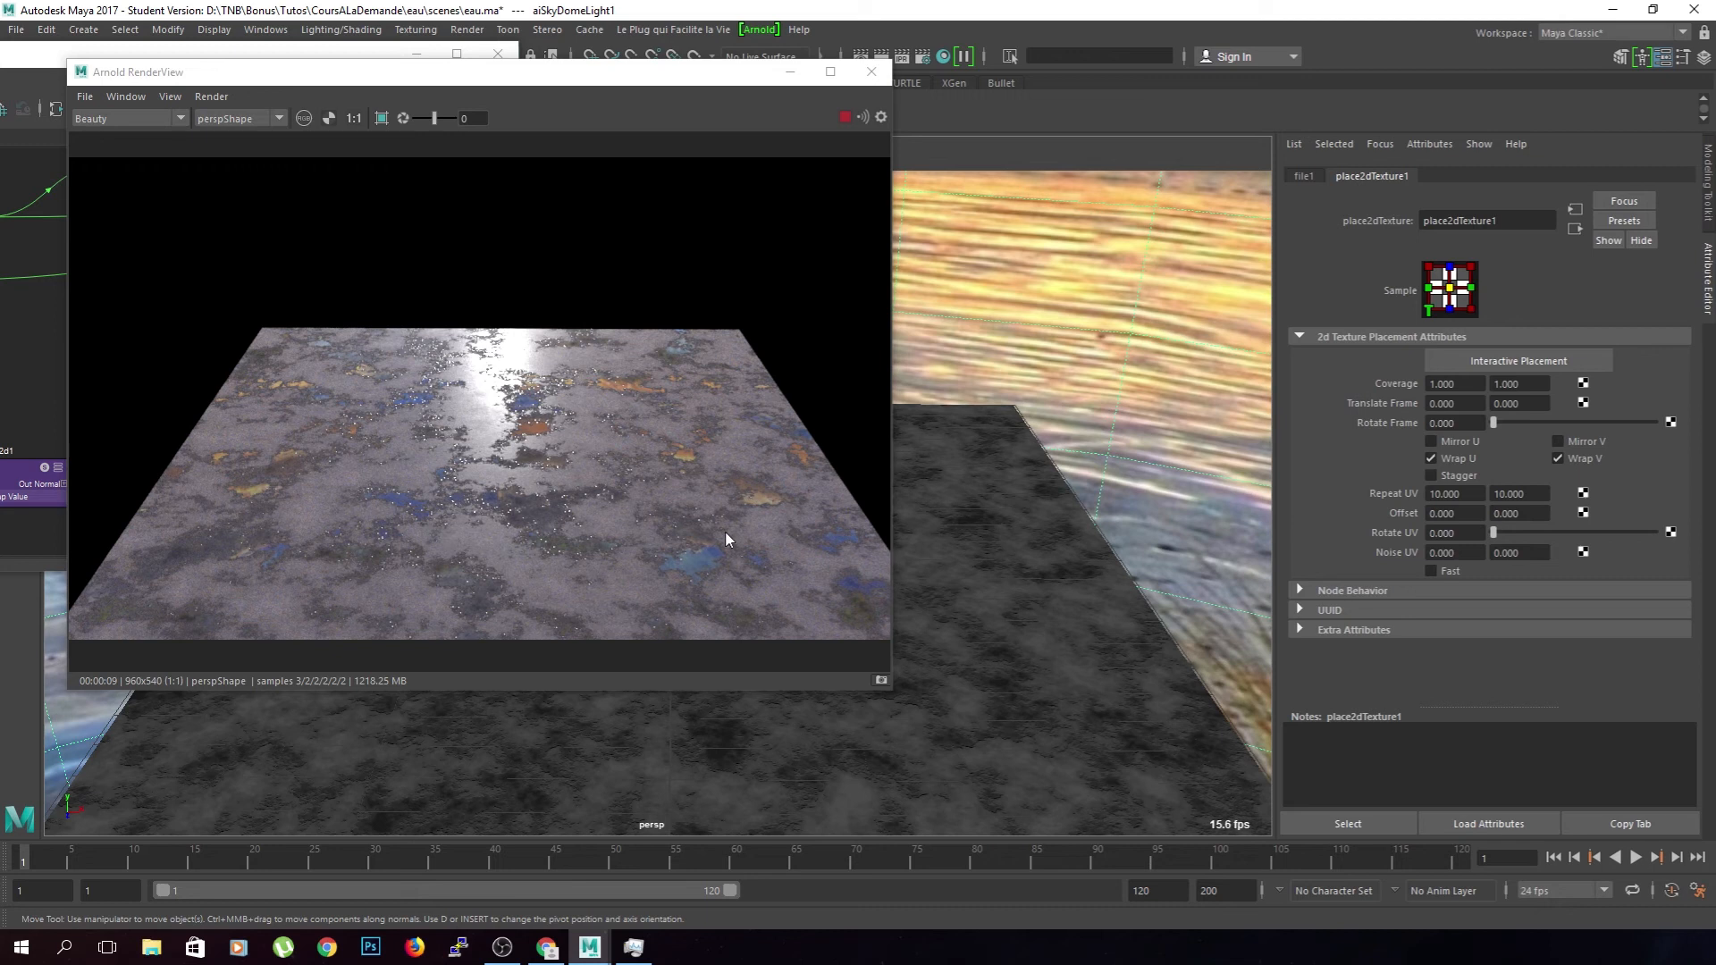
- Move the second point of mapRoughness's value curve to position 0.209 with value 0.060
{"action": "left_click", "coordinate": [0, 279]}
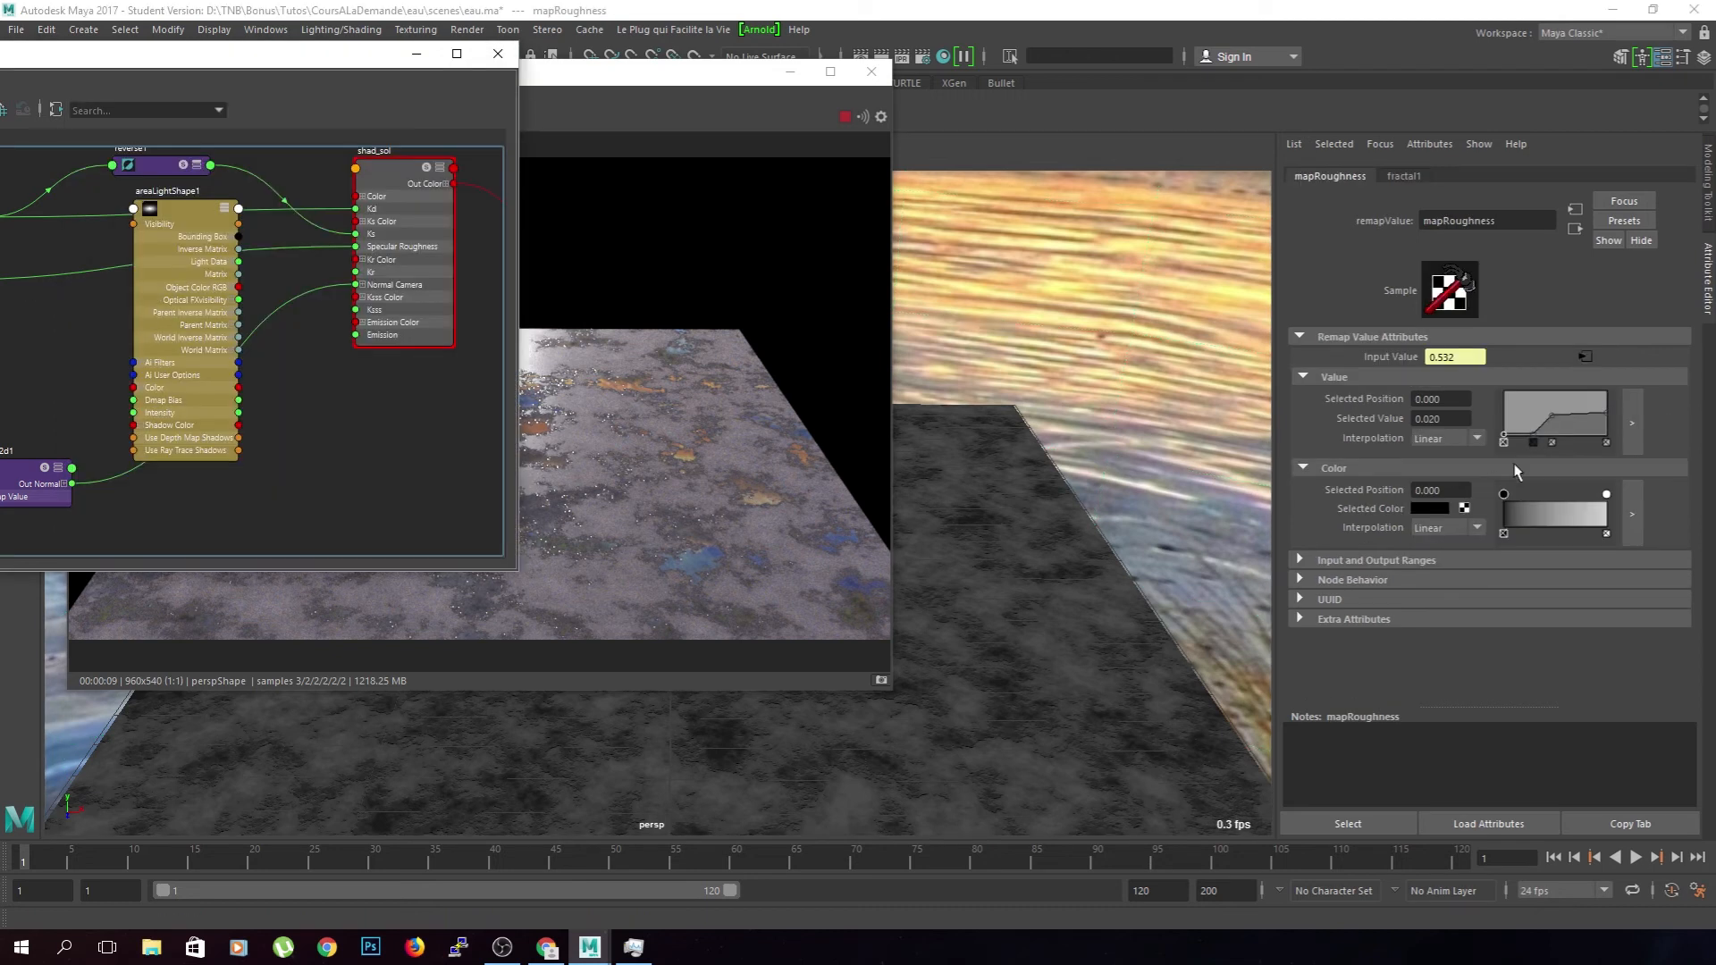
{"action": "left_click", "coordinate": [1533, 440]}
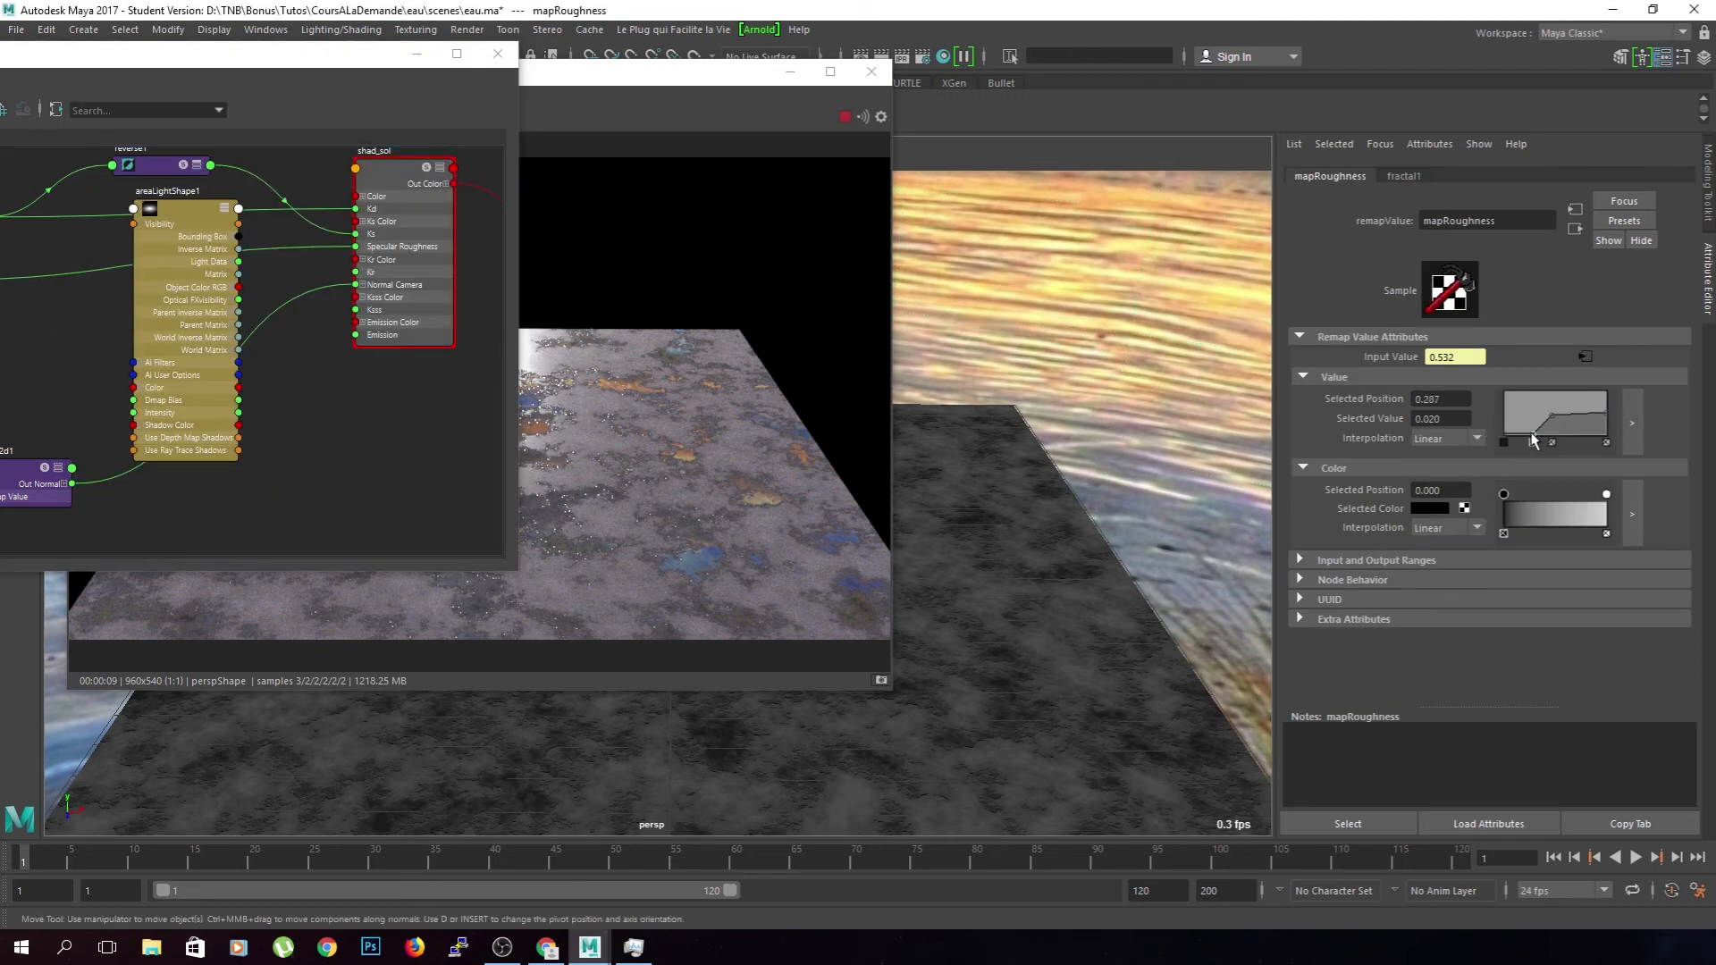
{"action": "left_click_drag", "start_coordinate": [1533, 435], "coordinate": [1524, 433]}
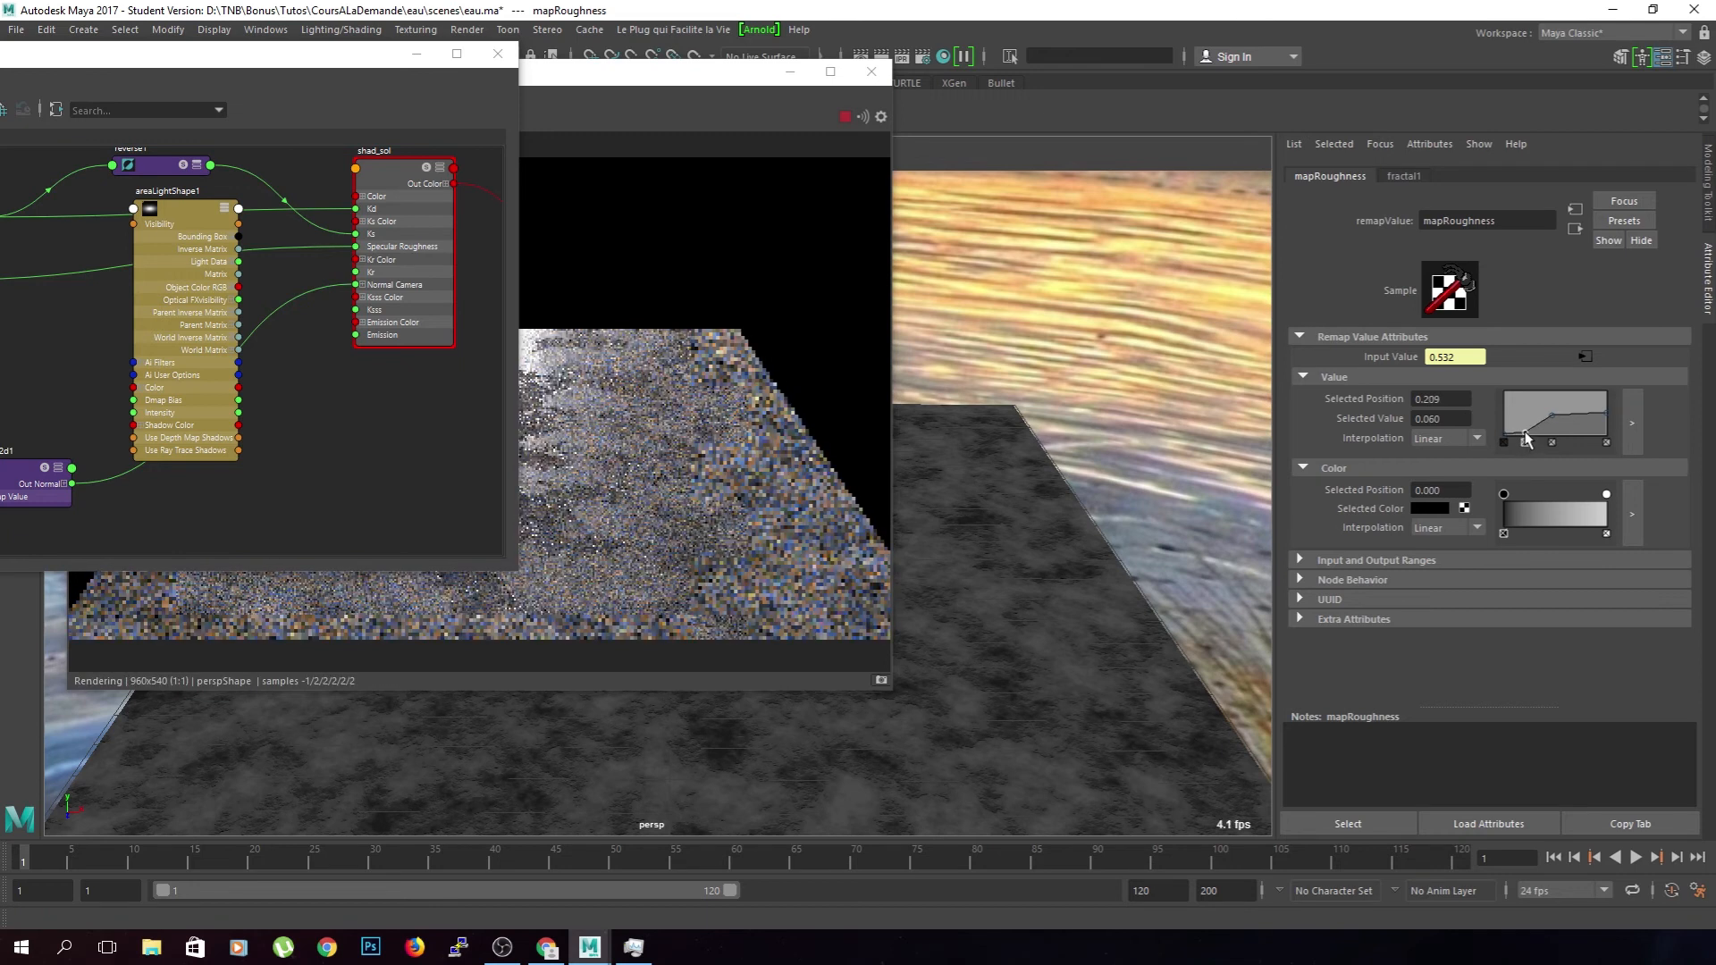
{"action": "left_click", "coordinate": [515, 505]}
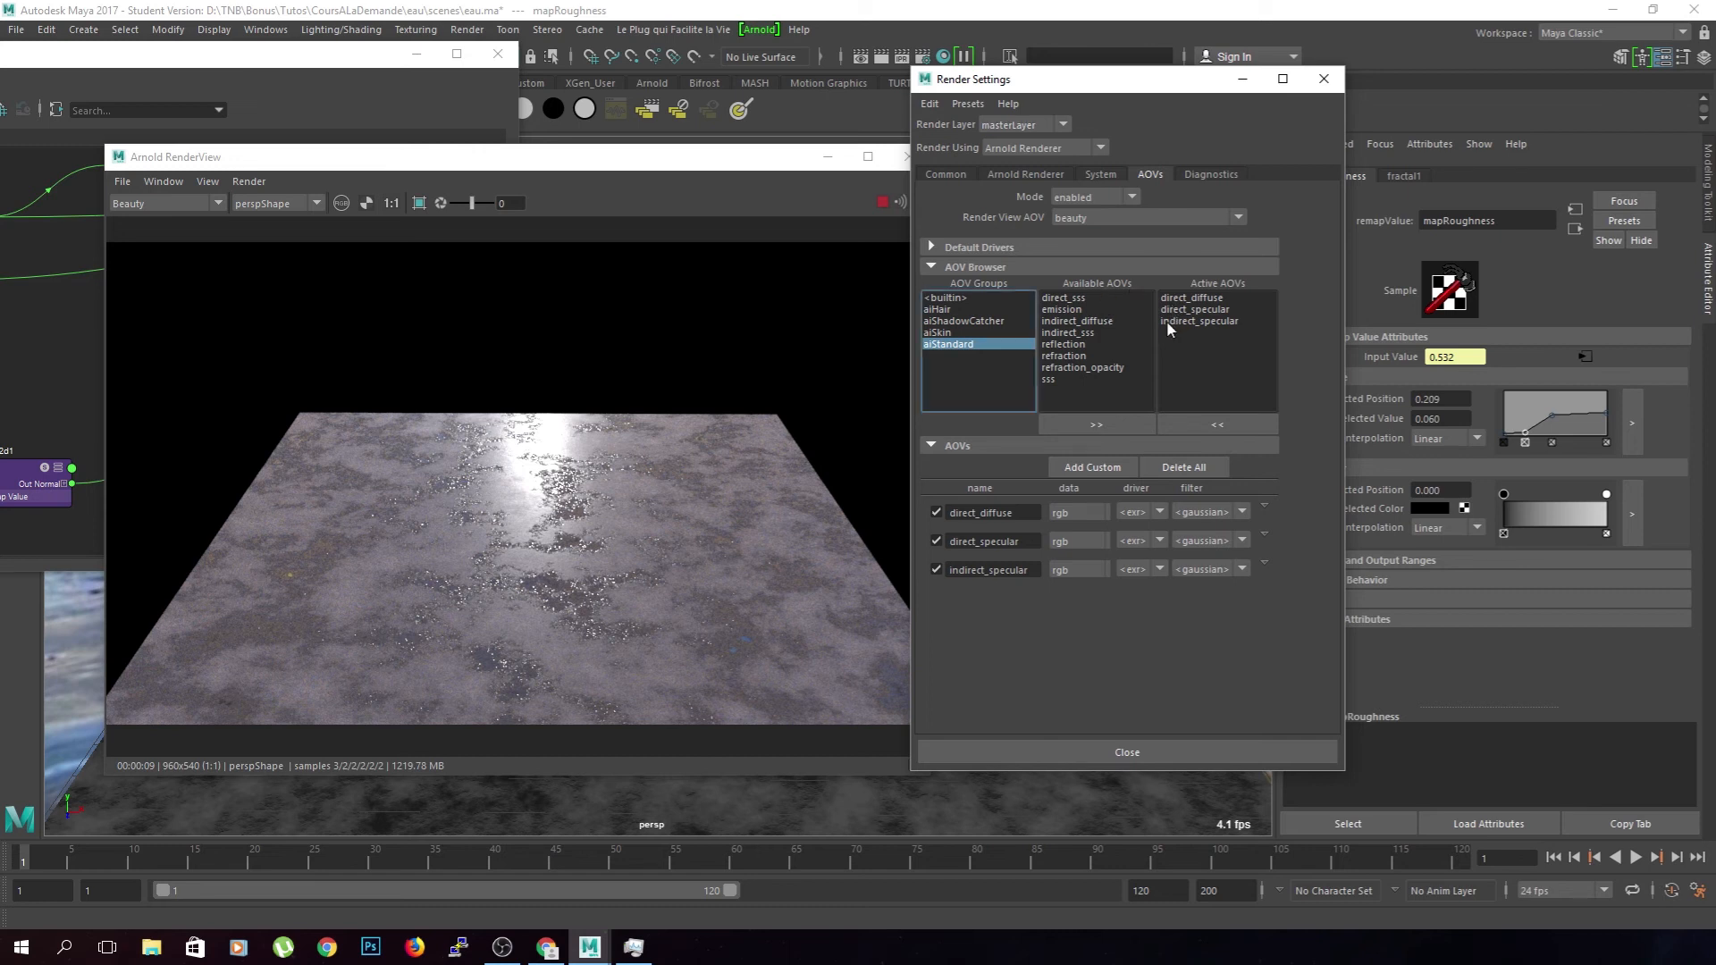
- Compare the direct_diffuse, direct_specular and indirect_specular passes of the render, ending on direct_specular
{"action": "left_click", "coordinate": [588, 155]}
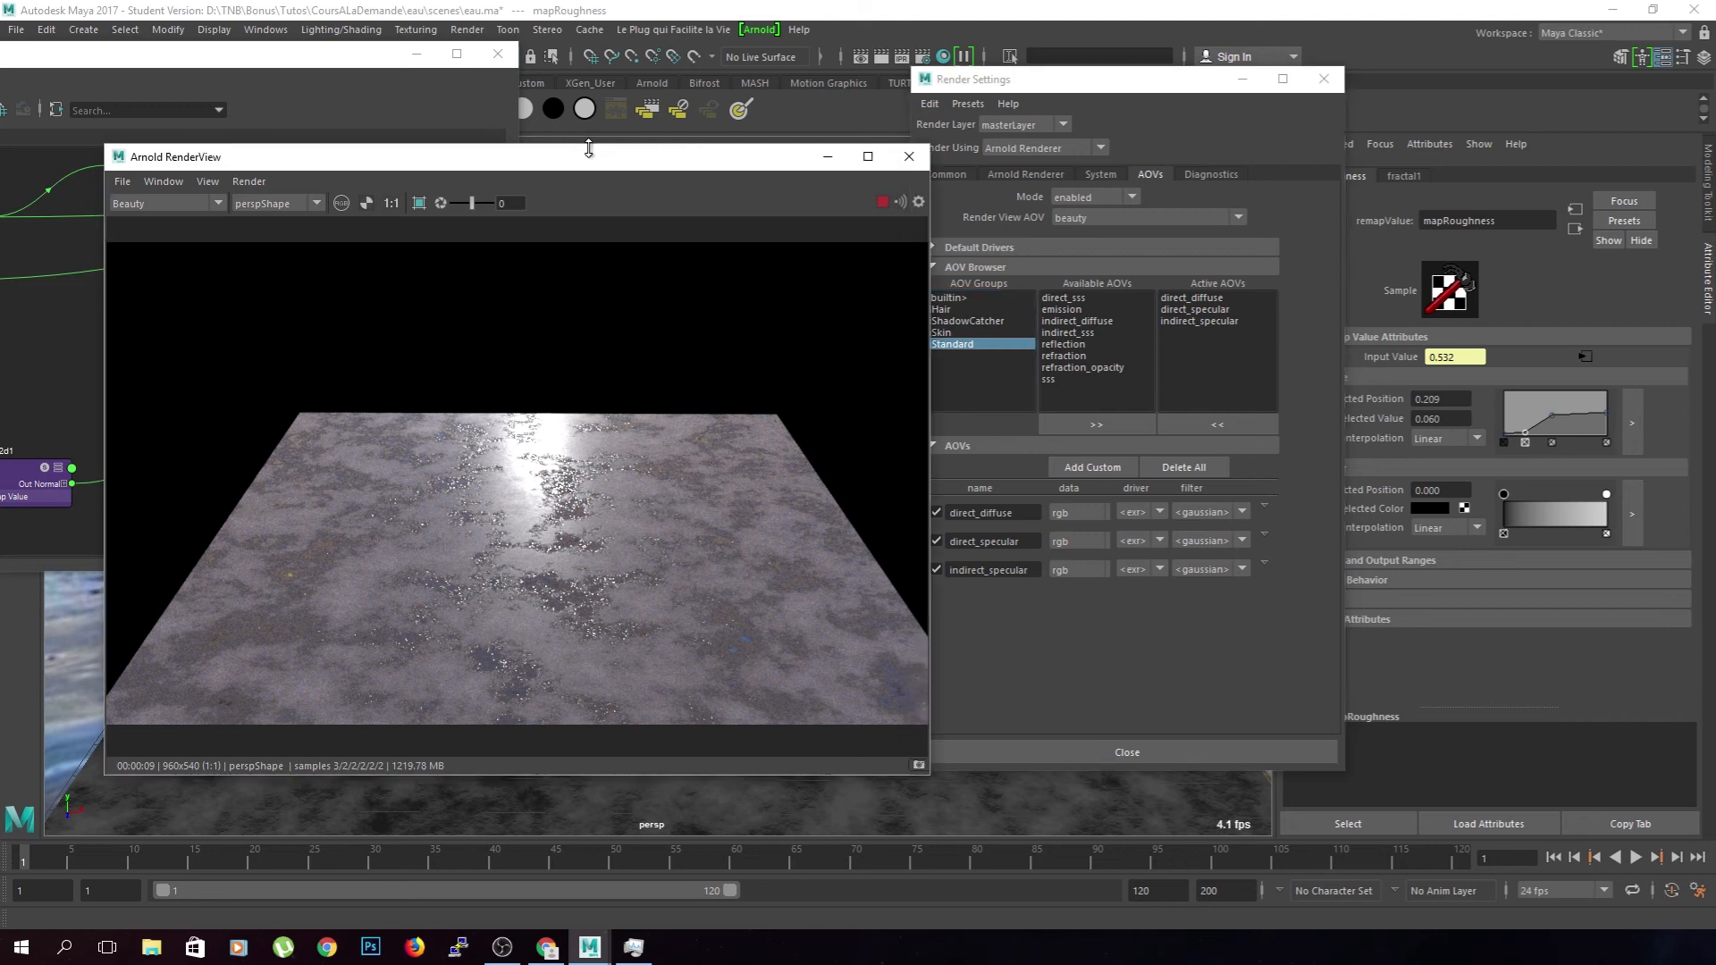
{"action": "left_click", "coordinate": [147, 208]}
{"action": "left_click", "coordinate": [143, 230]}
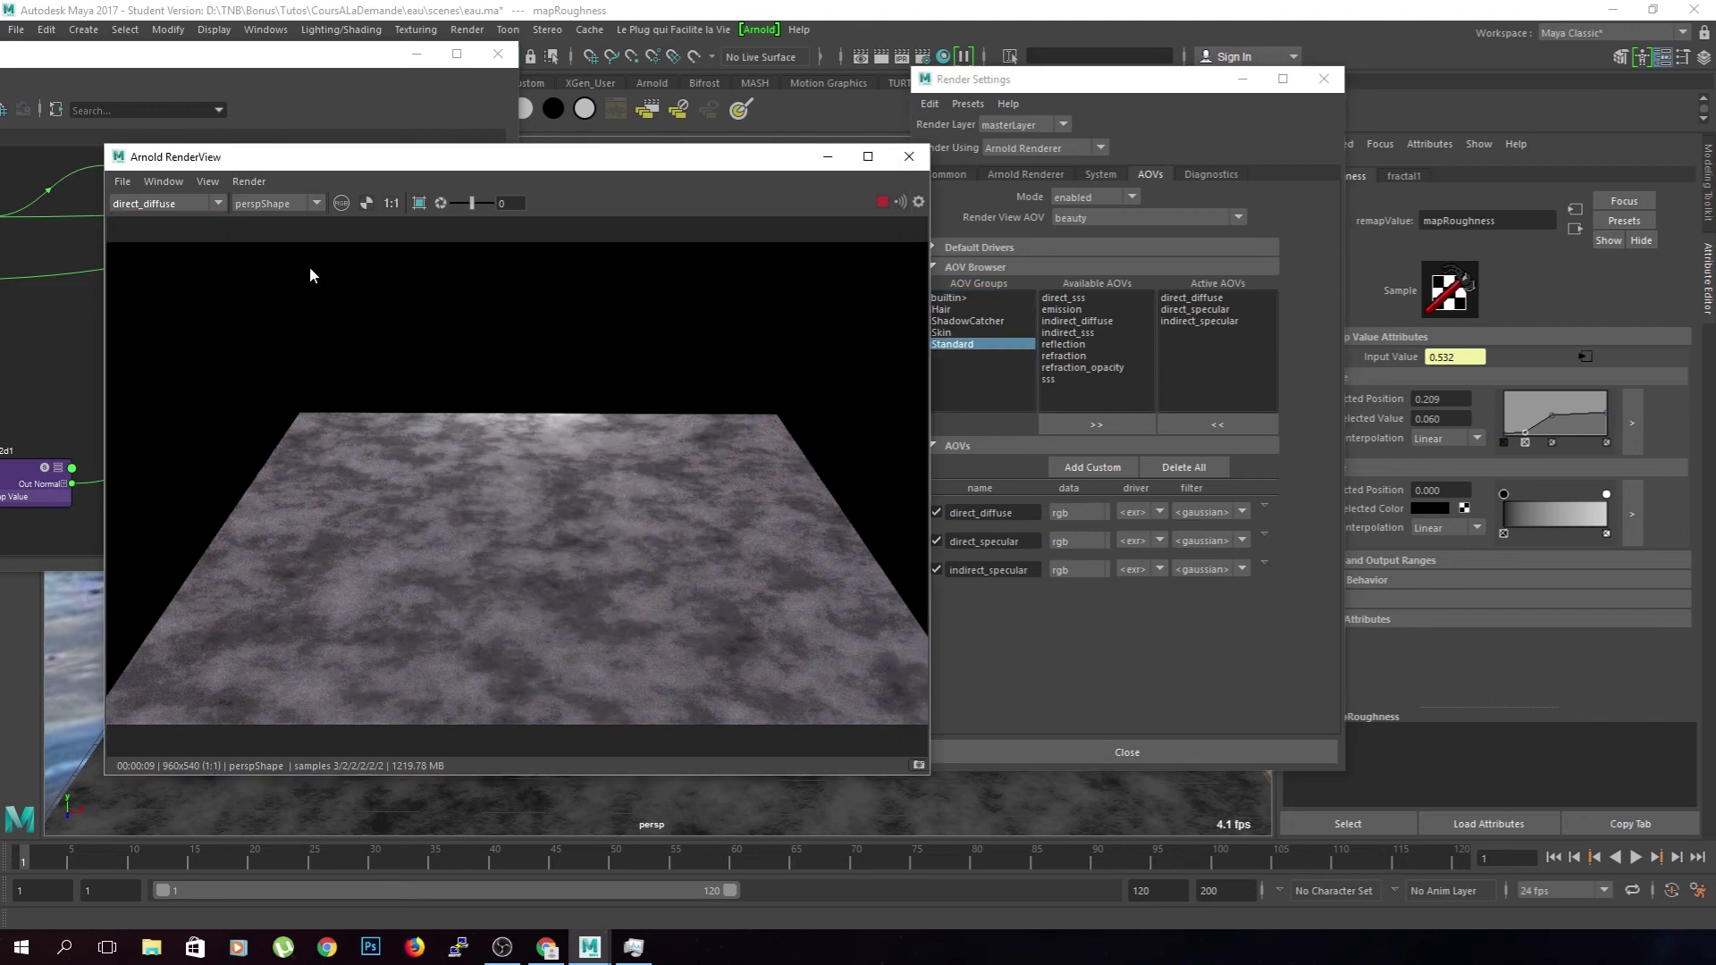
{"action": "left_click", "coordinate": [193, 208]}
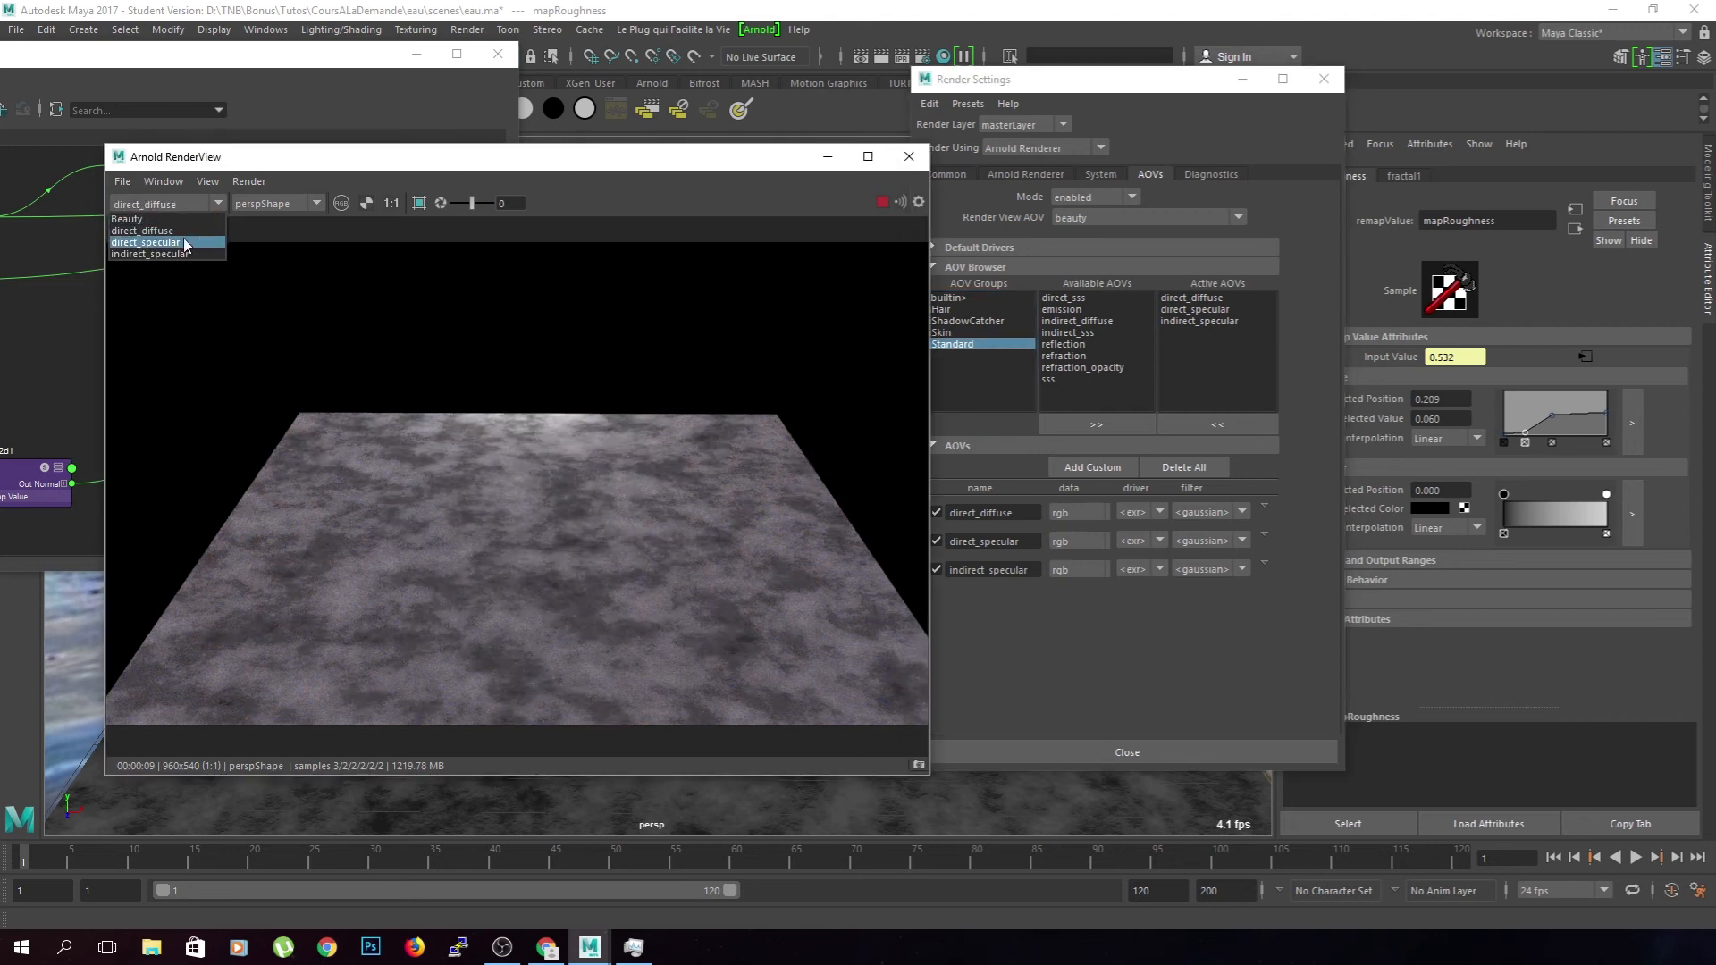
{"action": "left_click", "coordinate": [187, 241]}
{"action": "left_click", "coordinate": [164, 204]}
{"action": "left_click", "coordinate": [169, 255]}
{"action": "left_click", "coordinate": [190, 206]}
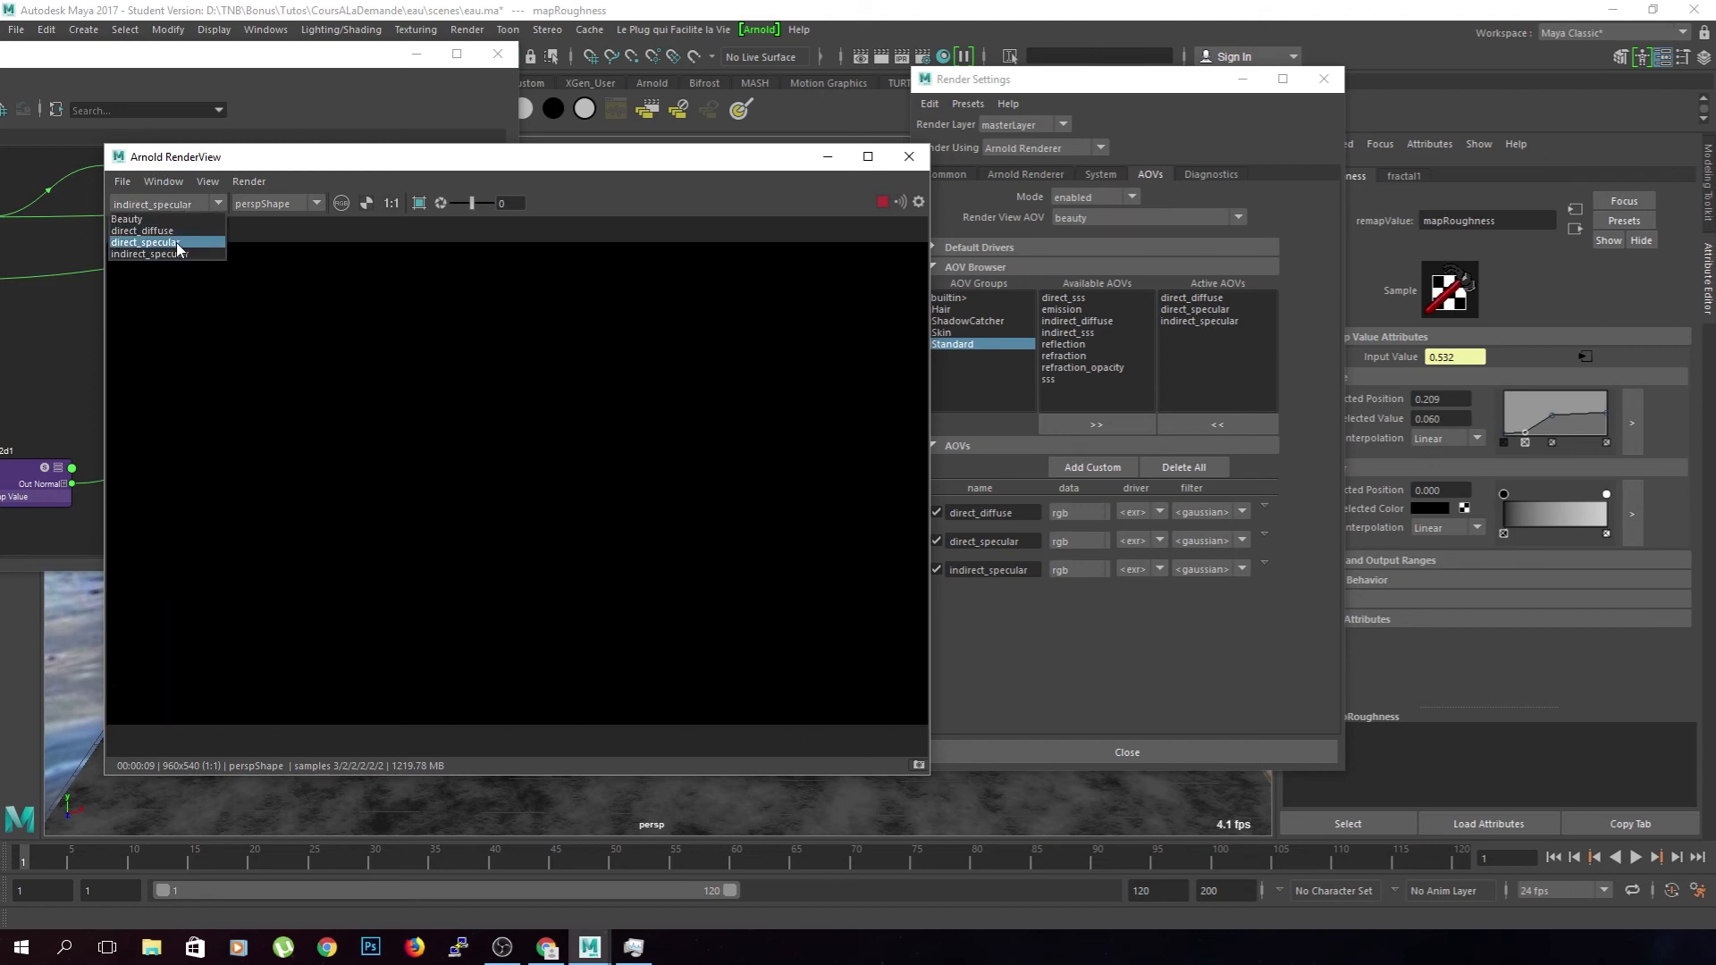
{"action": "left_click", "coordinate": [161, 242]}
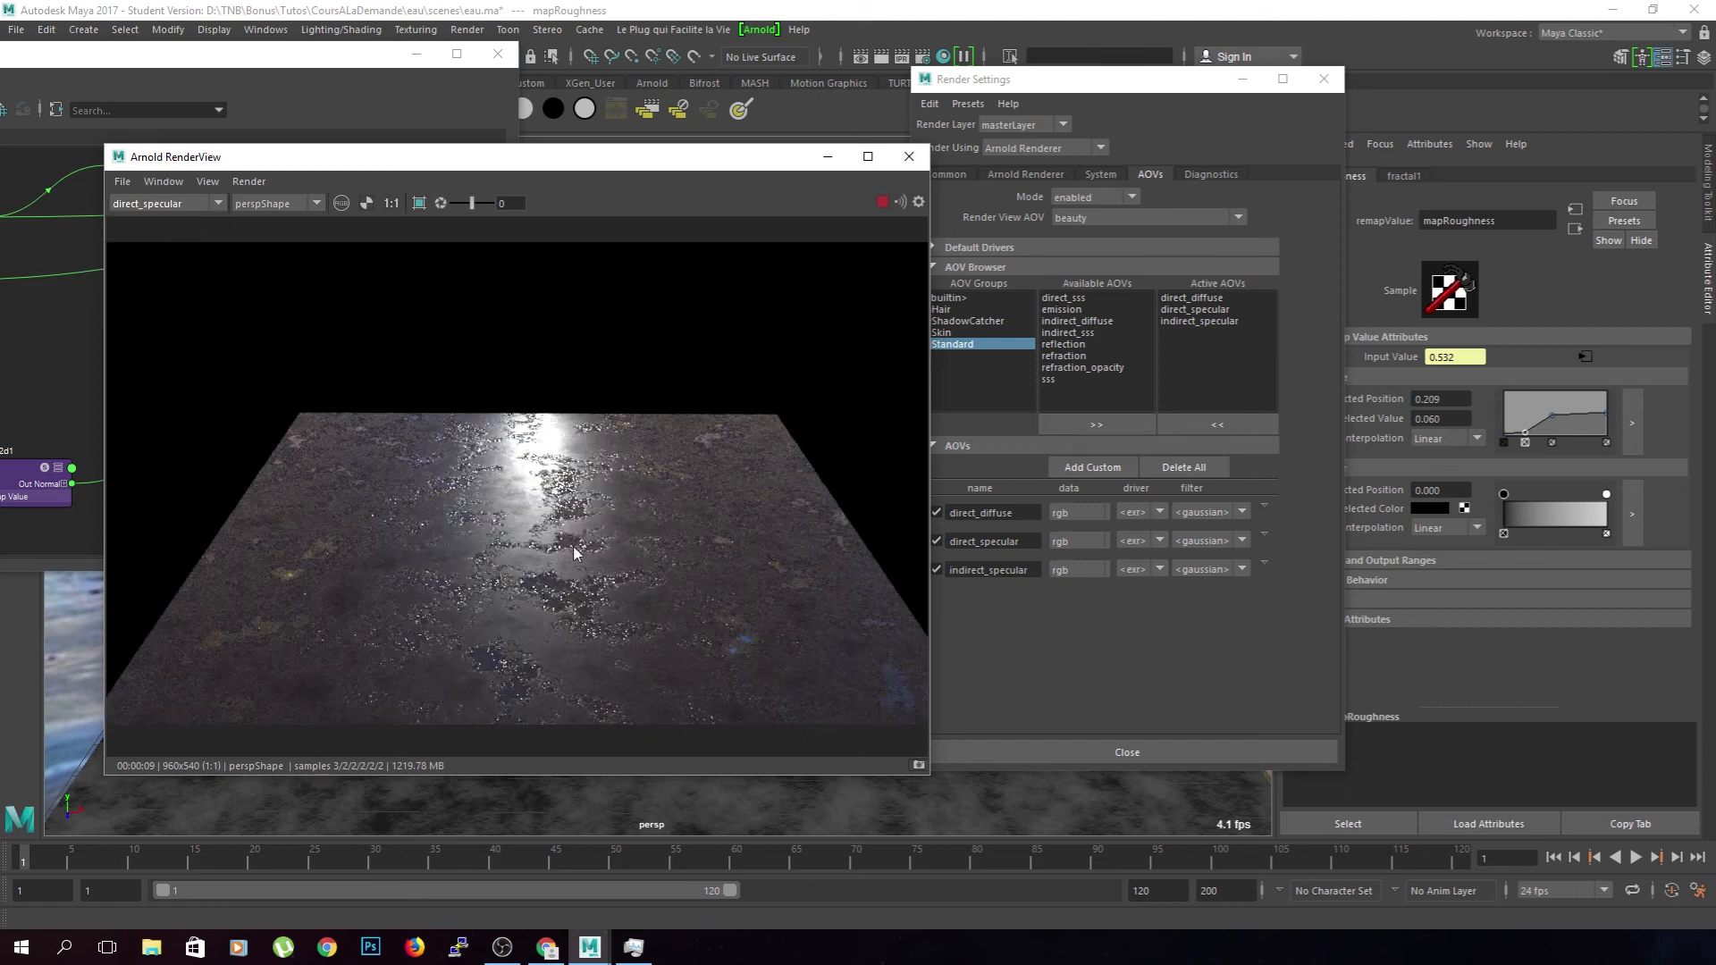
- Minimize the Render Settings, check the direct_diffuse pass again and return the render display to Beauty
{"action": "left_click", "coordinate": [1242, 79]}
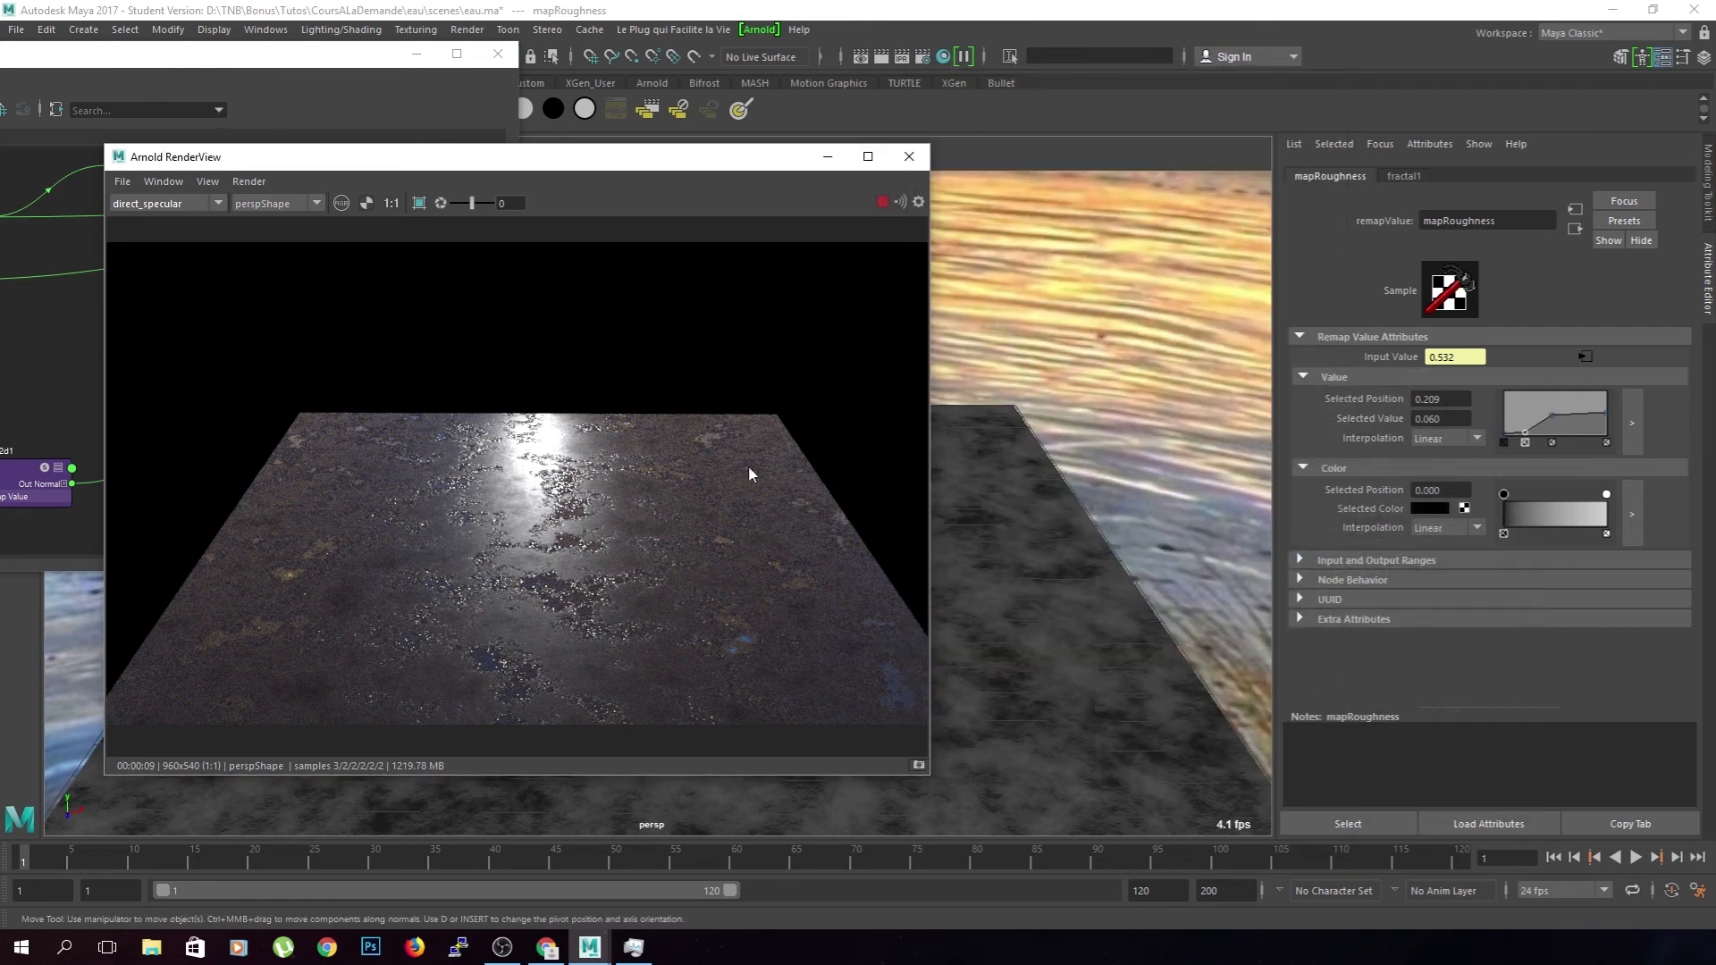
{"action": "left_click", "coordinate": [185, 203]}
{"action": "left_click", "coordinate": [170, 231]}
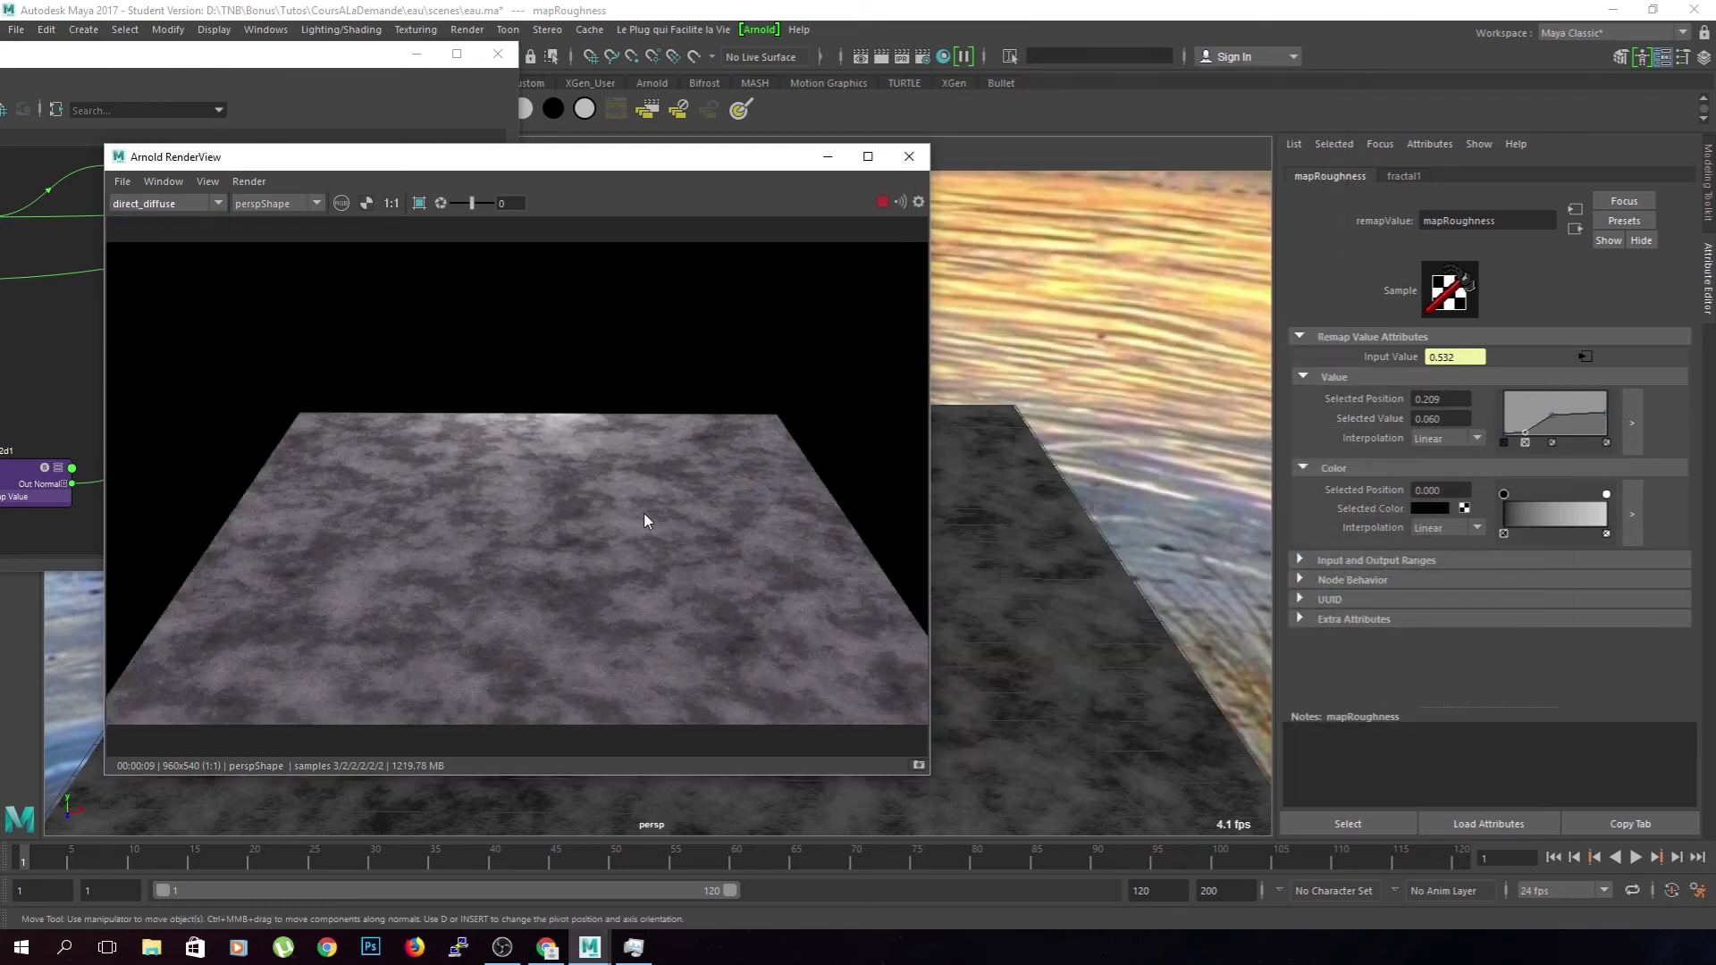
{"action": "left_click", "coordinate": [186, 208]}
{"action": "left_click", "coordinate": [175, 219]}
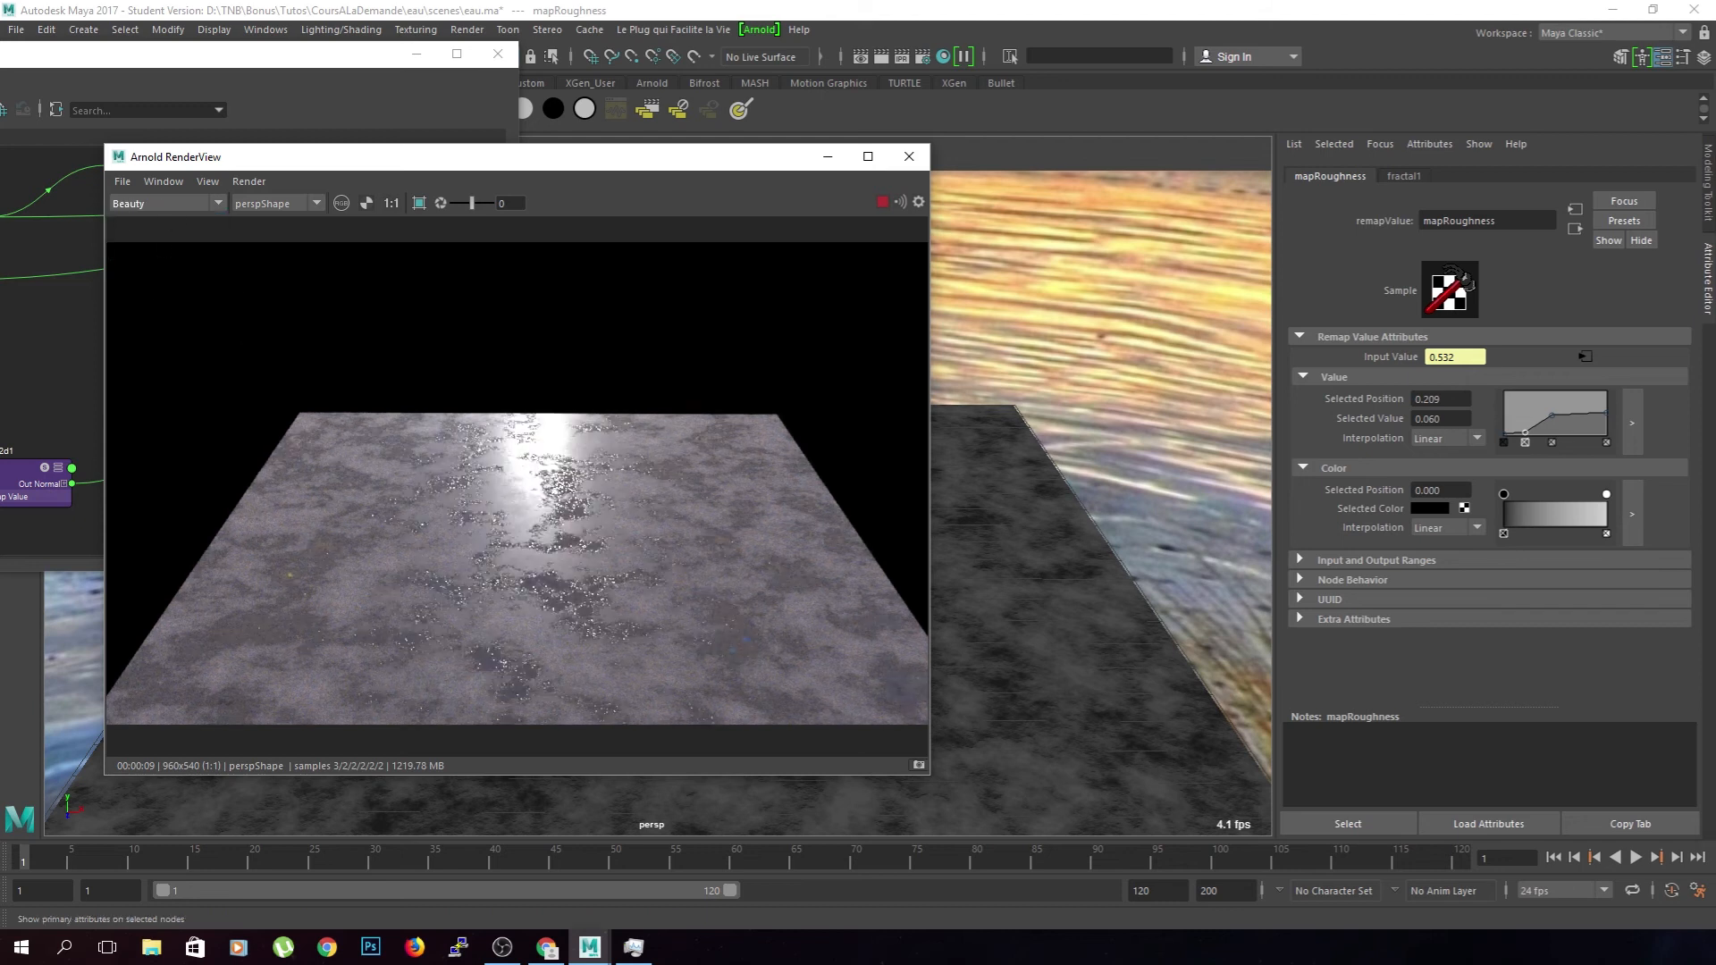
- Try a darker Specular Color on shad_sol, undo it, and darken the material's Diffuse Color instead
{"action": "left_click", "coordinate": [379, 187]}
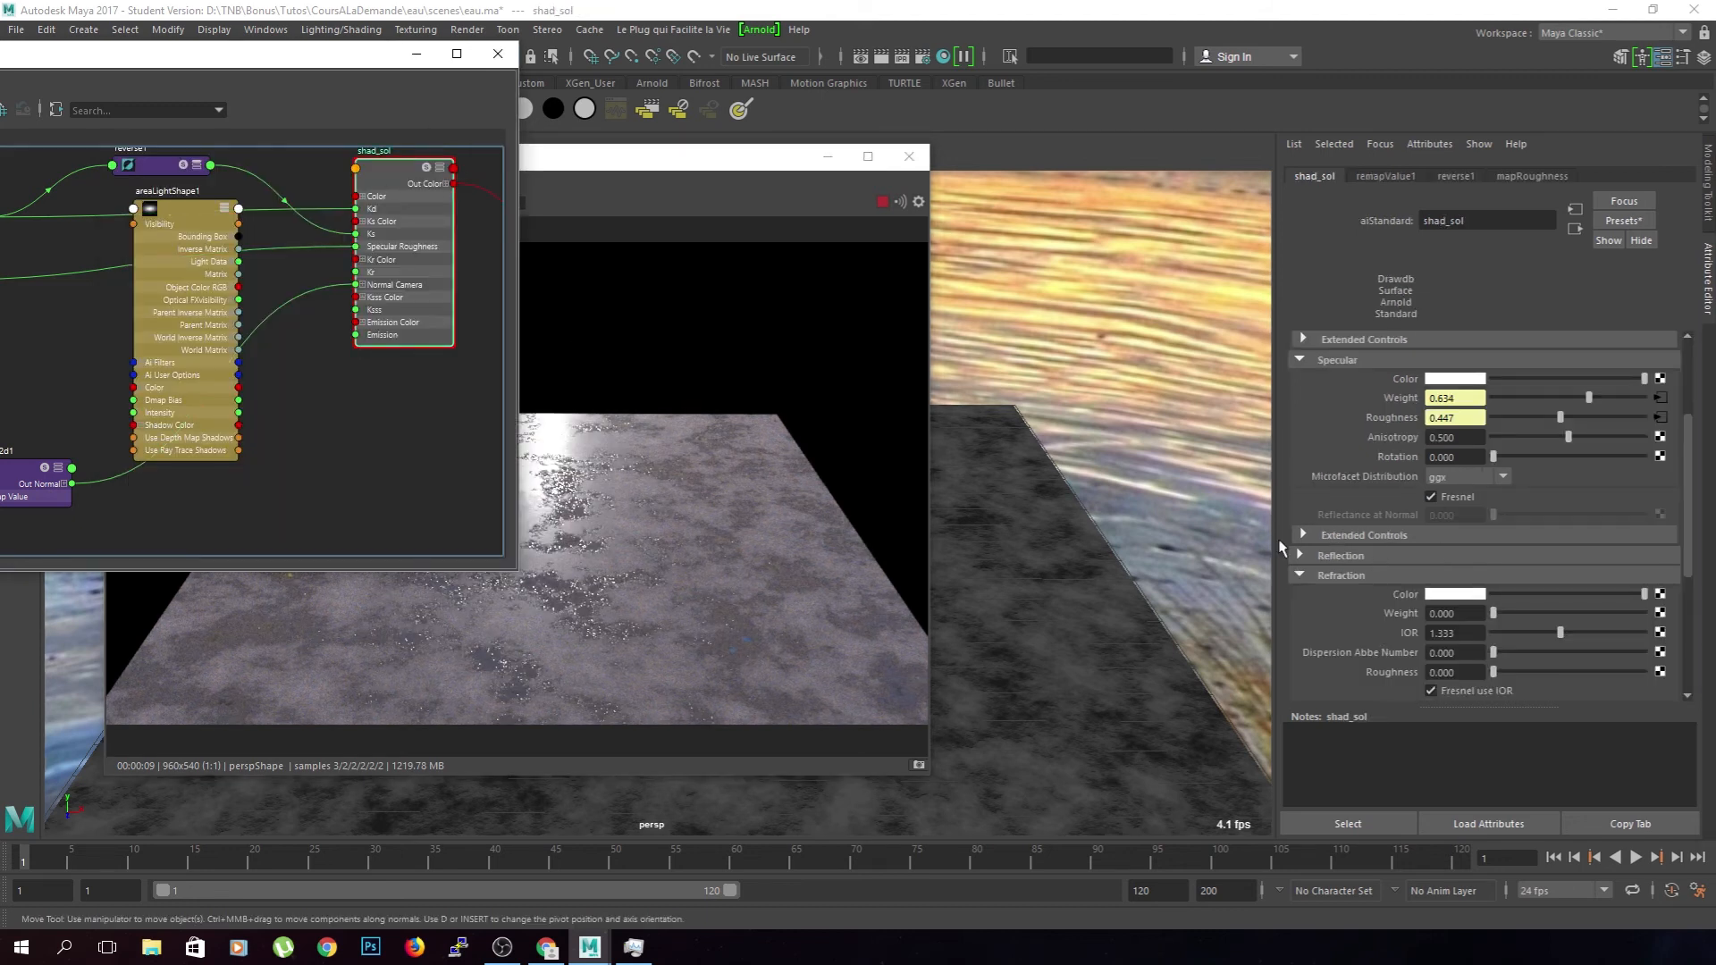
{"action": "left_click_drag", "start_coordinate": [1643, 378], "coordinate": [1579, 378]}
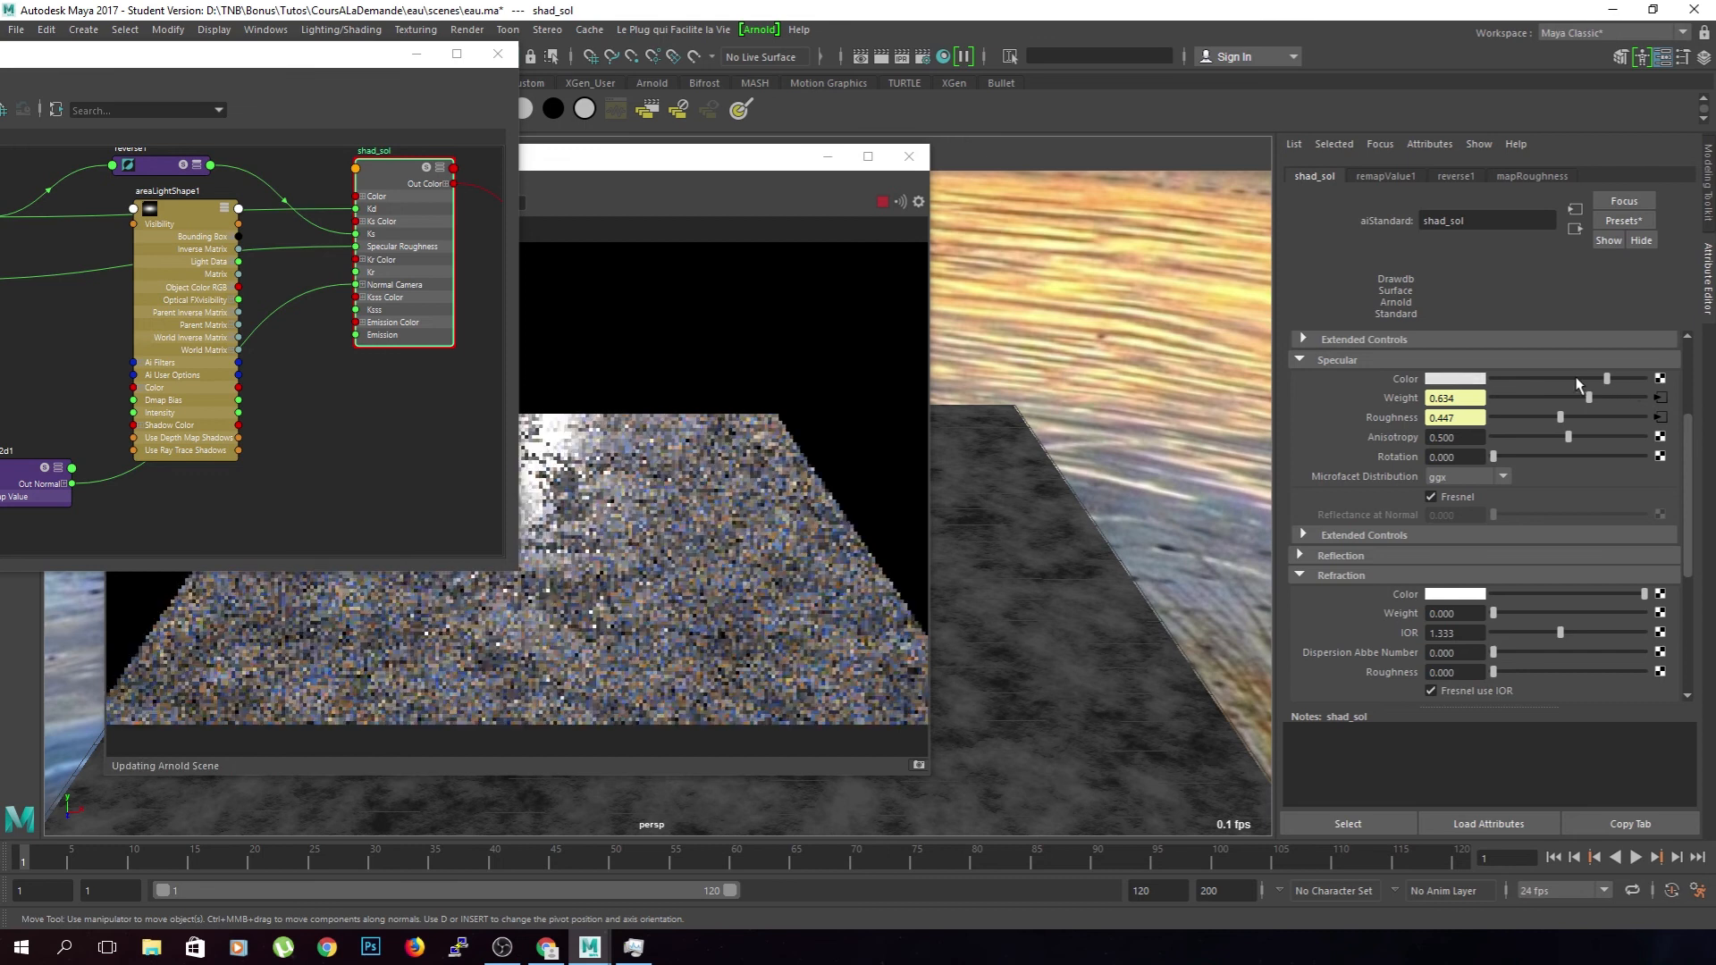
{"action": "key", "text": "ctrl+z"}
{"action": "scroll", "coordinate": [1638, 468], "scroll_direction": "up", "scroll_amount": 3}
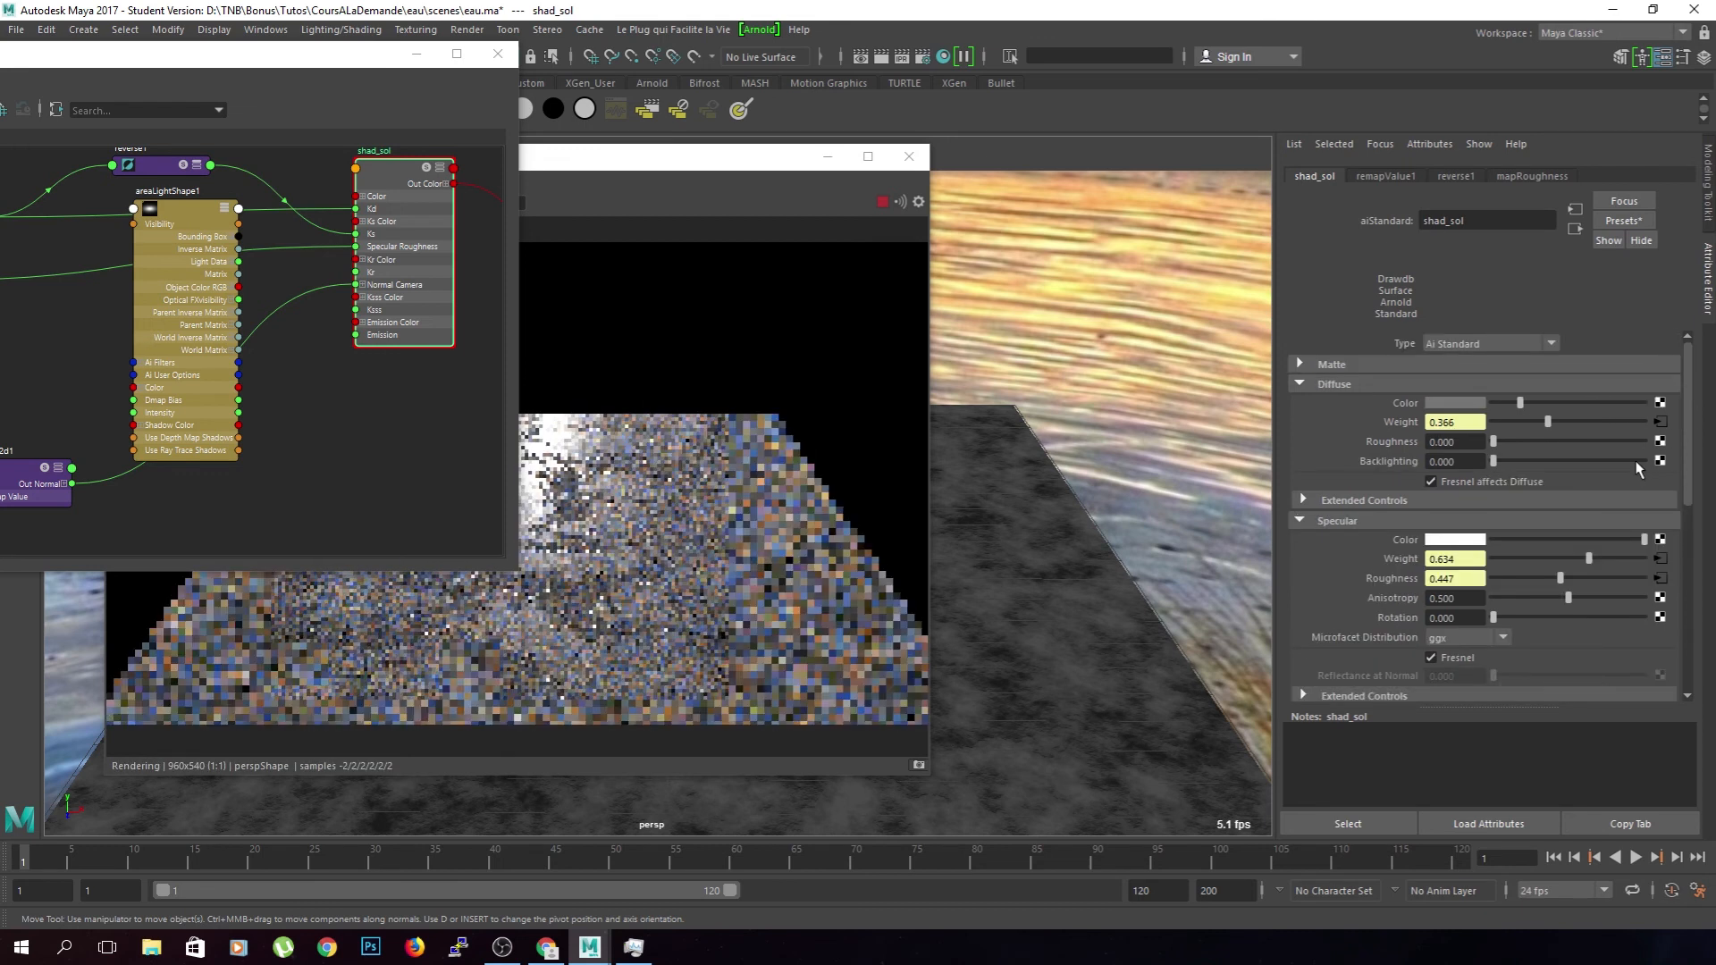
{"action": "left_click_drag", "start_coordinate": [1517, 403], "coordinate": [1509, 403]}
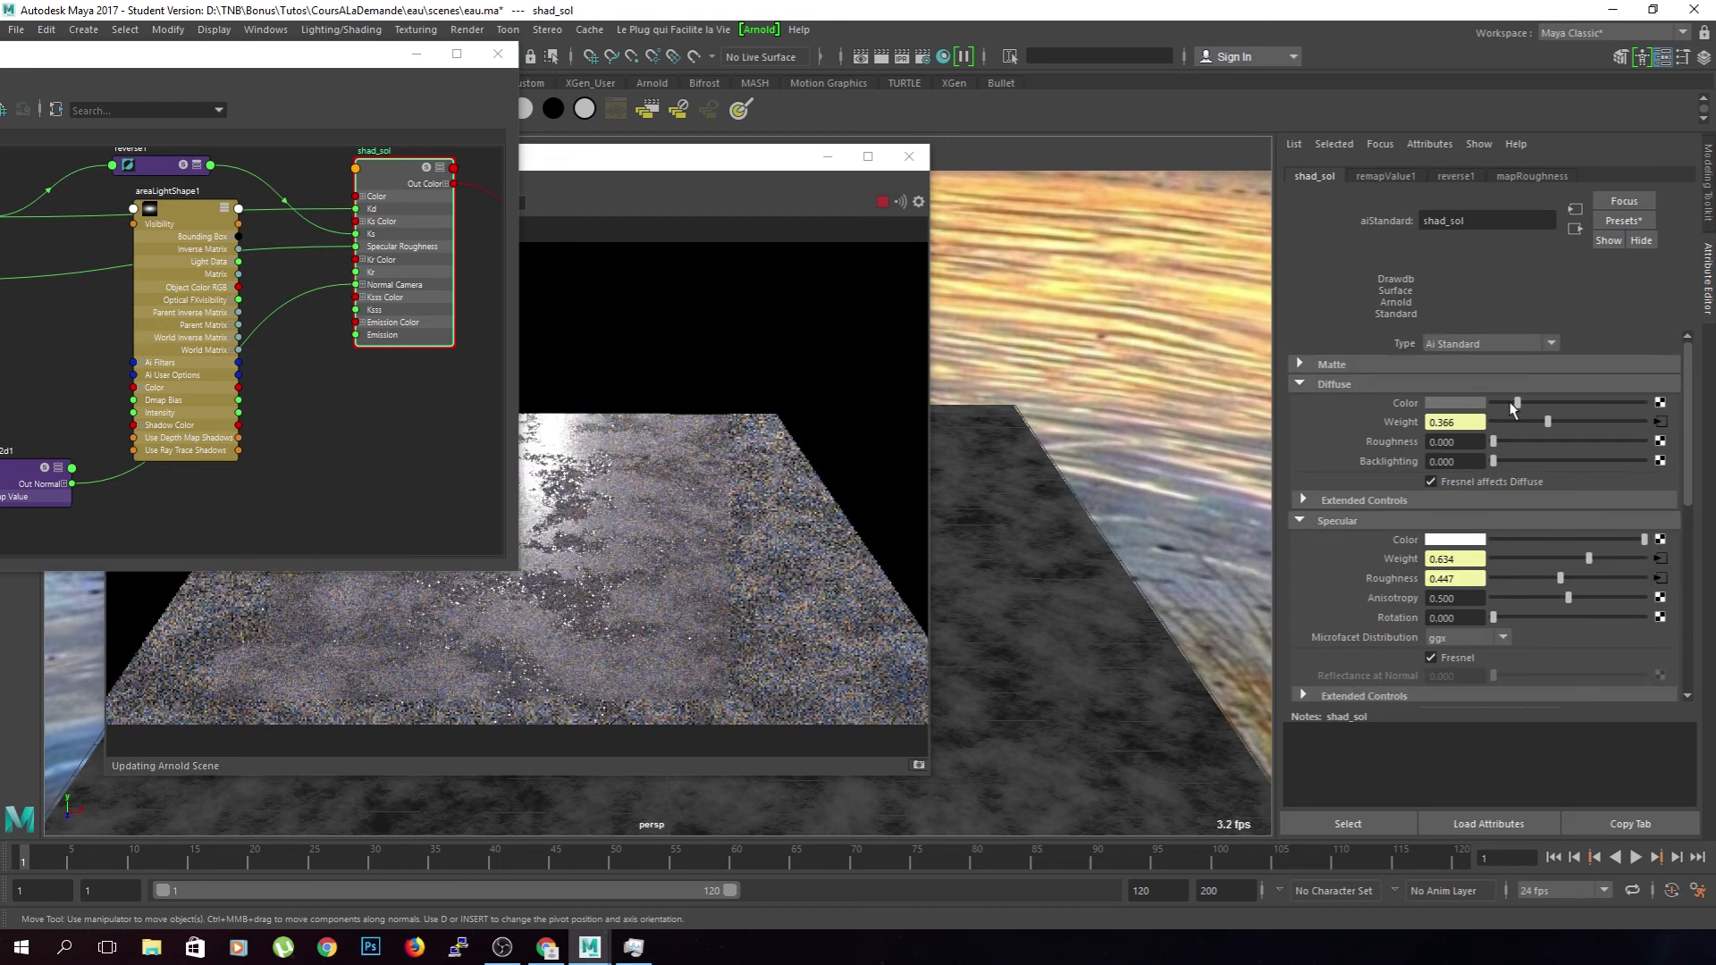
{"action": "left_click_drag", "start_coordinate": [1512, 403], "coordinate": [1501, 403]}
- Duplicate mapRoughness, wire the copy between fractal1's Out Alpha and bump2d1's Bump Value, and save the scene
{"action": "left_click", "coordinate": [357, 314]}
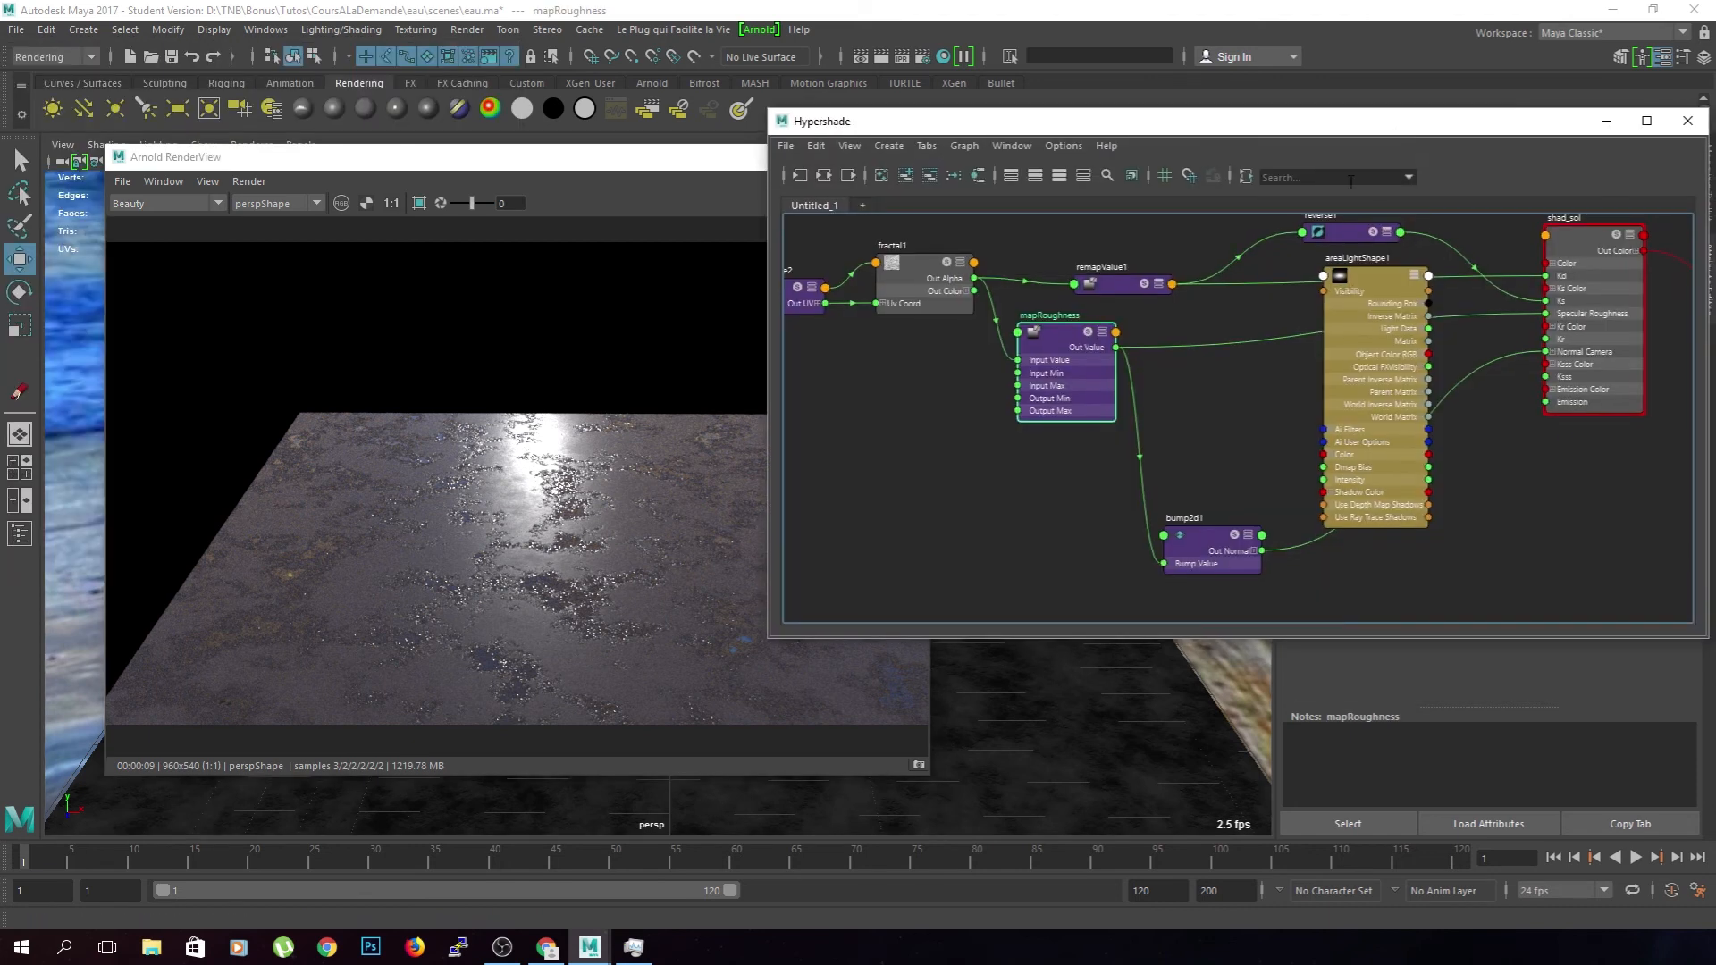
{"action": "key", "text": "ctrl+d"}
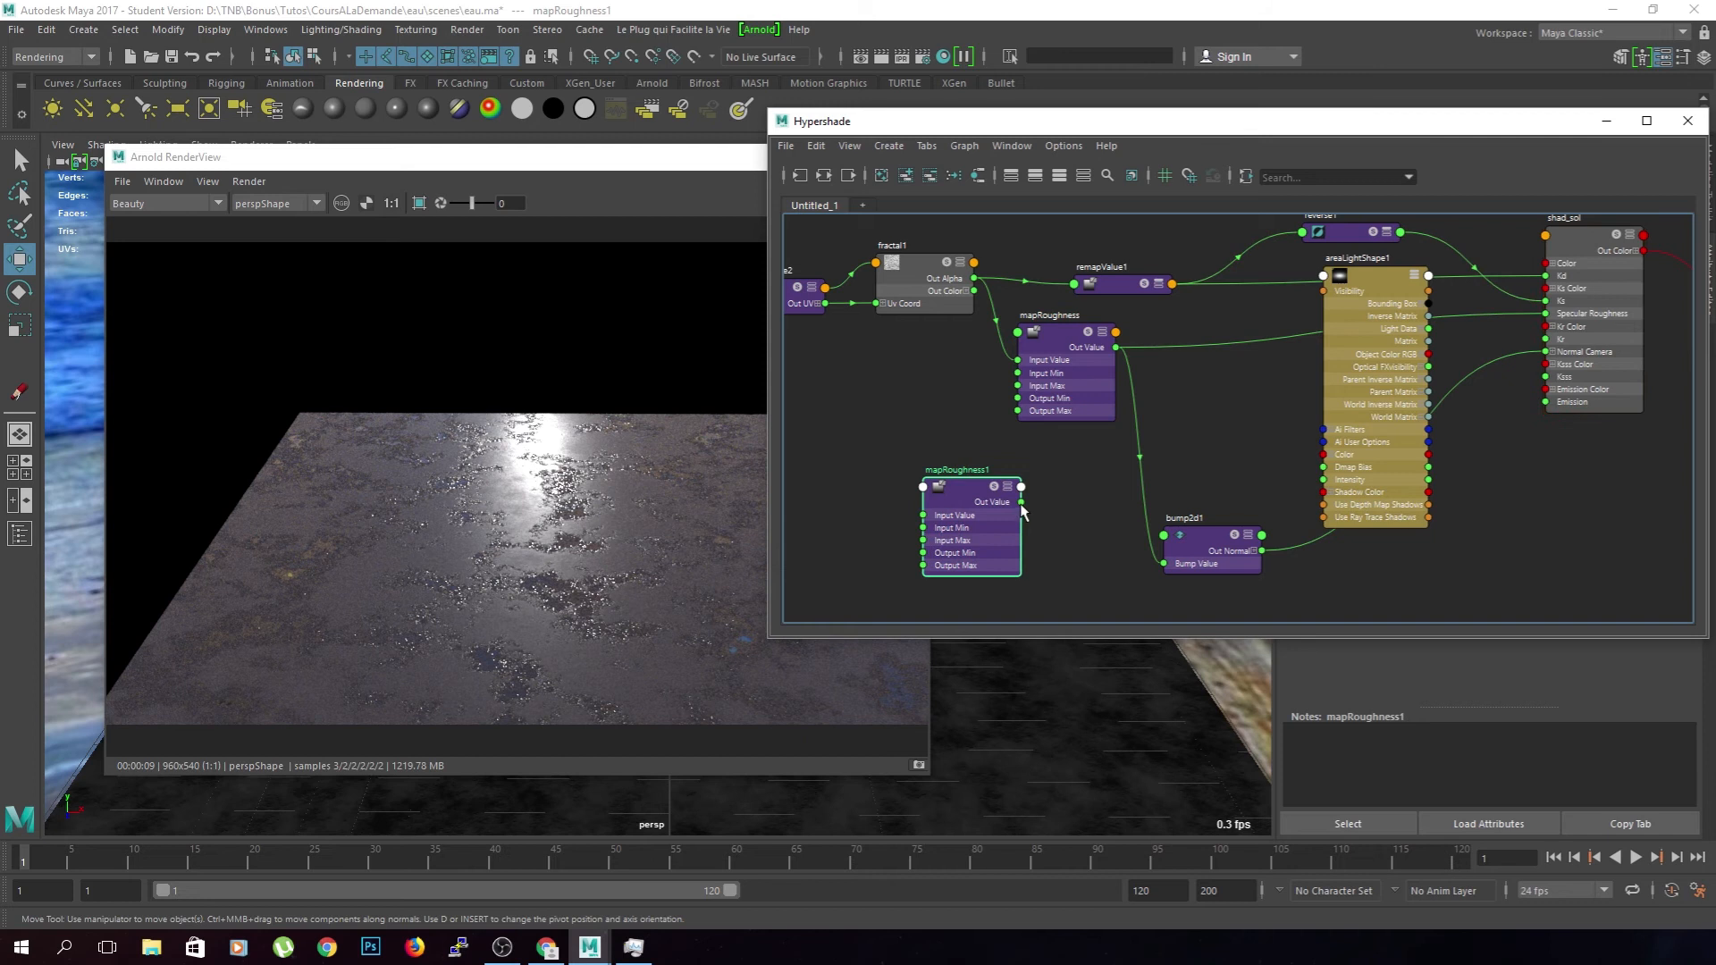
{"action": "left_click_drag", "start_coordinate": [1021, 502], "coordinate": [1164, 563]}
{"action": "left_click_drag", "start_coordinate": [925, 517], "coordinate": [974, 281]}
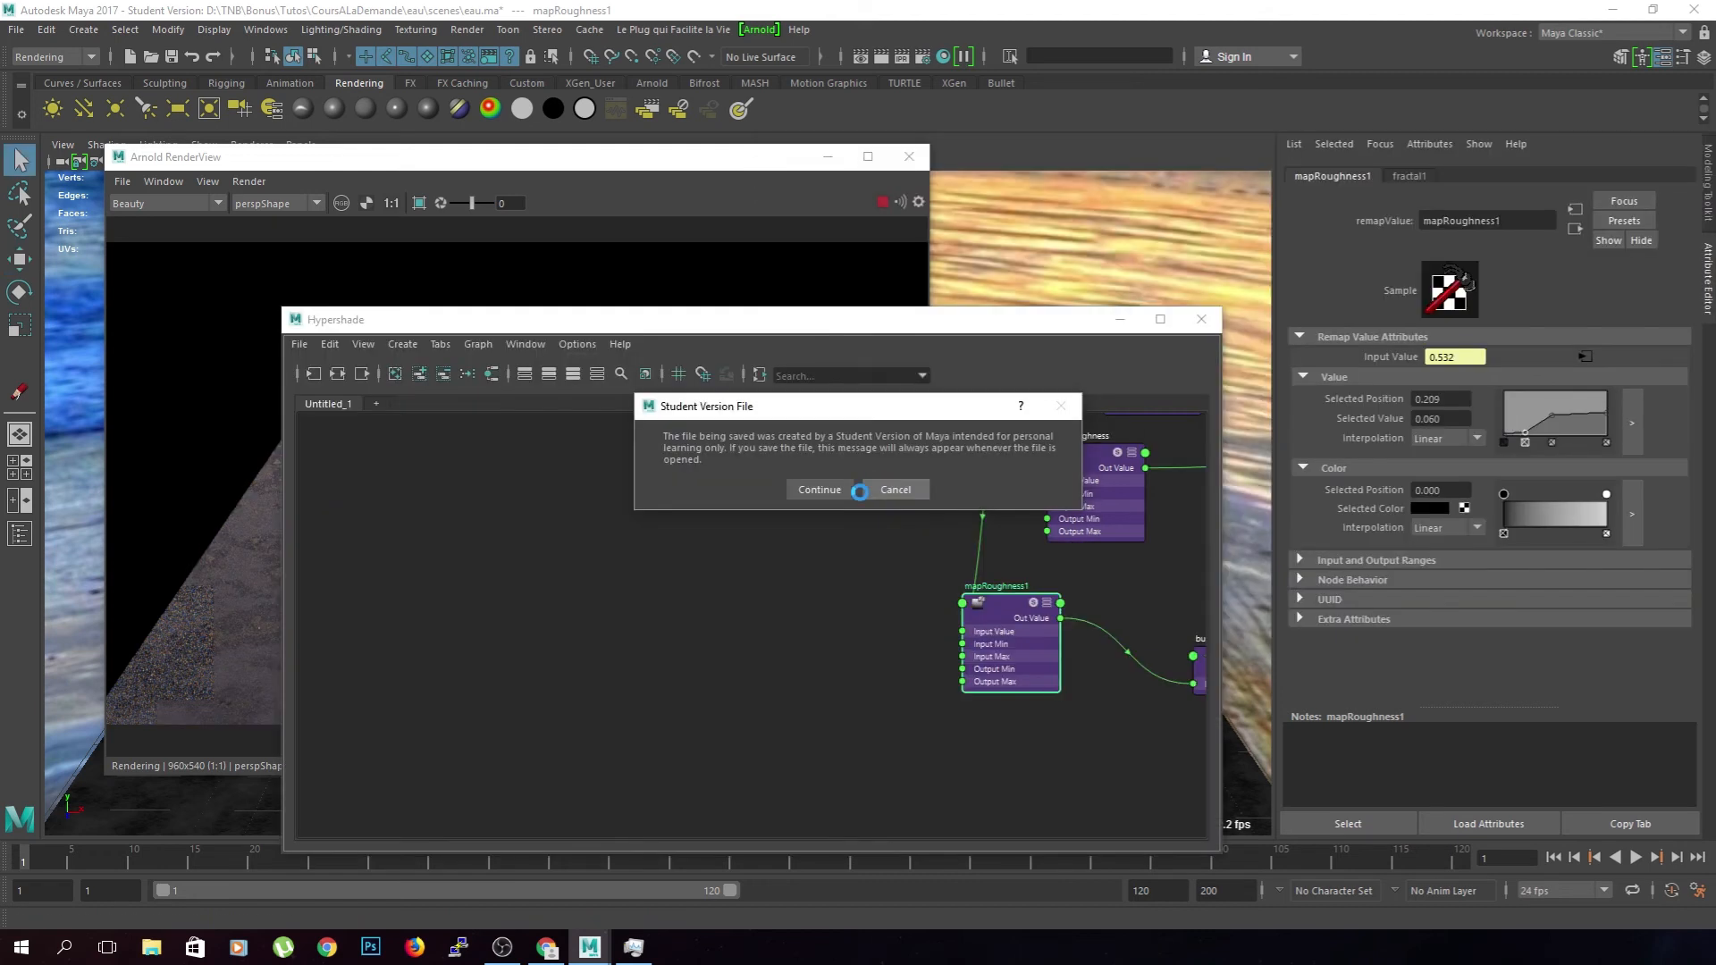
{"action": "left_click", "coordinate": [903, 488]}
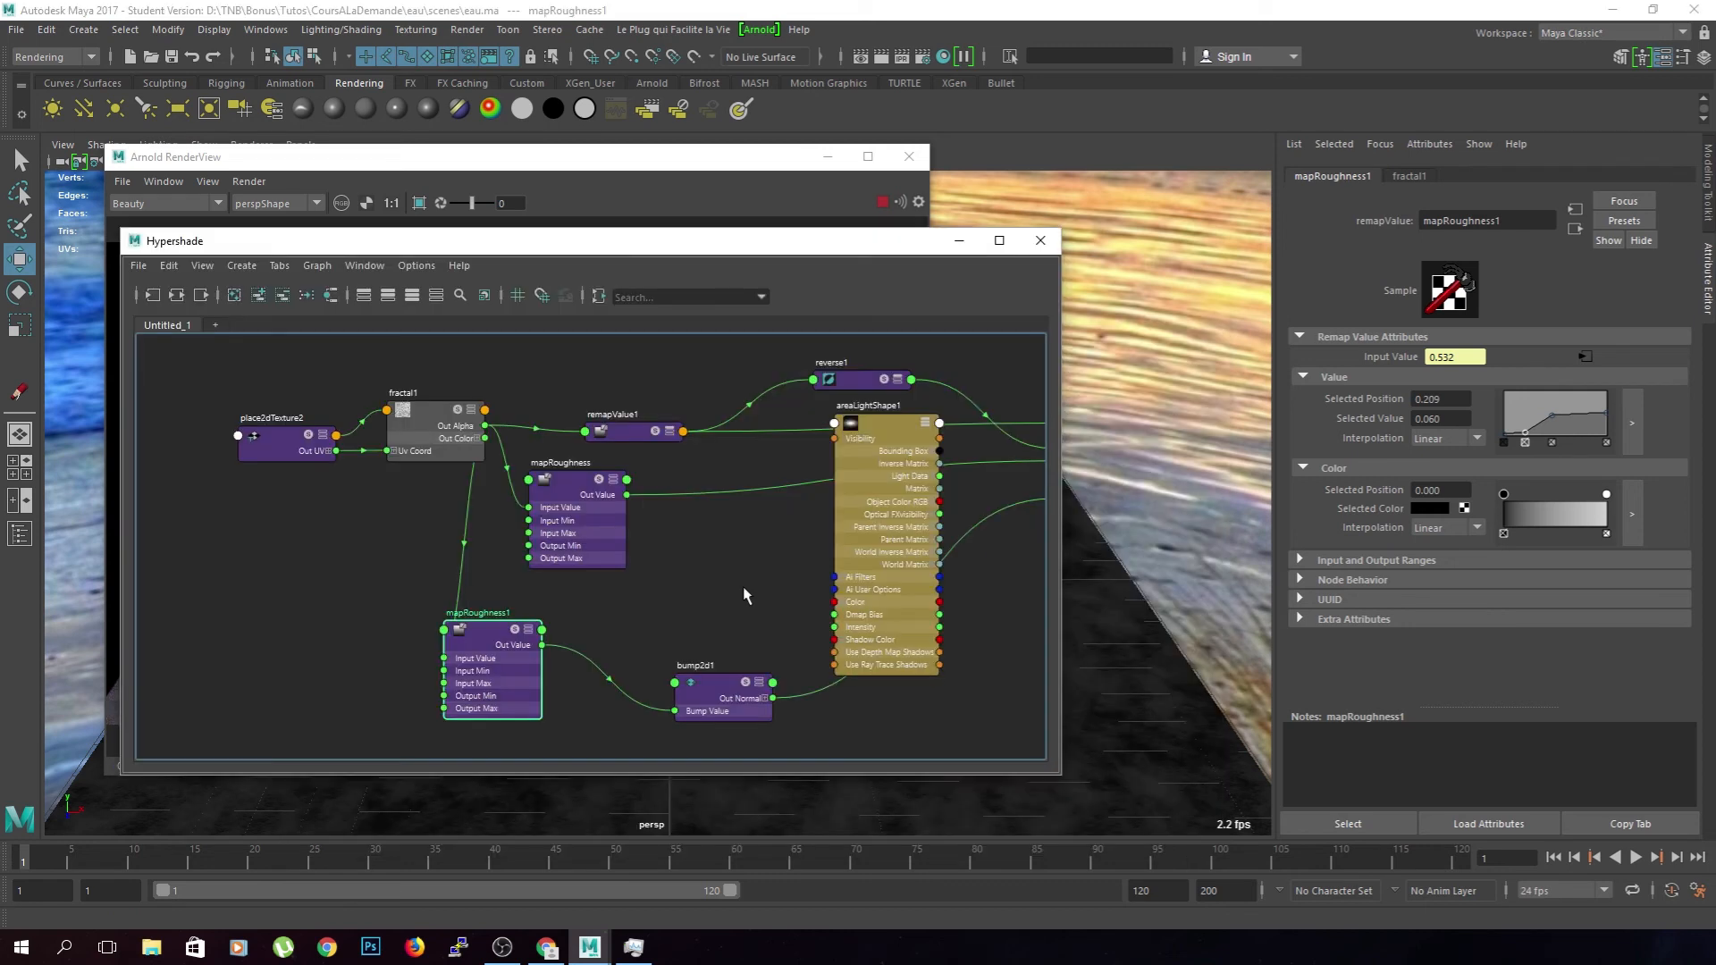
- Raise the end point of mapRoughness1's value curve to 1.000 and move the node closer to bump2d1
{"action": "left_click_drag", "start_coordinate": [1606, 413], "coordinate": [1626, 361]}
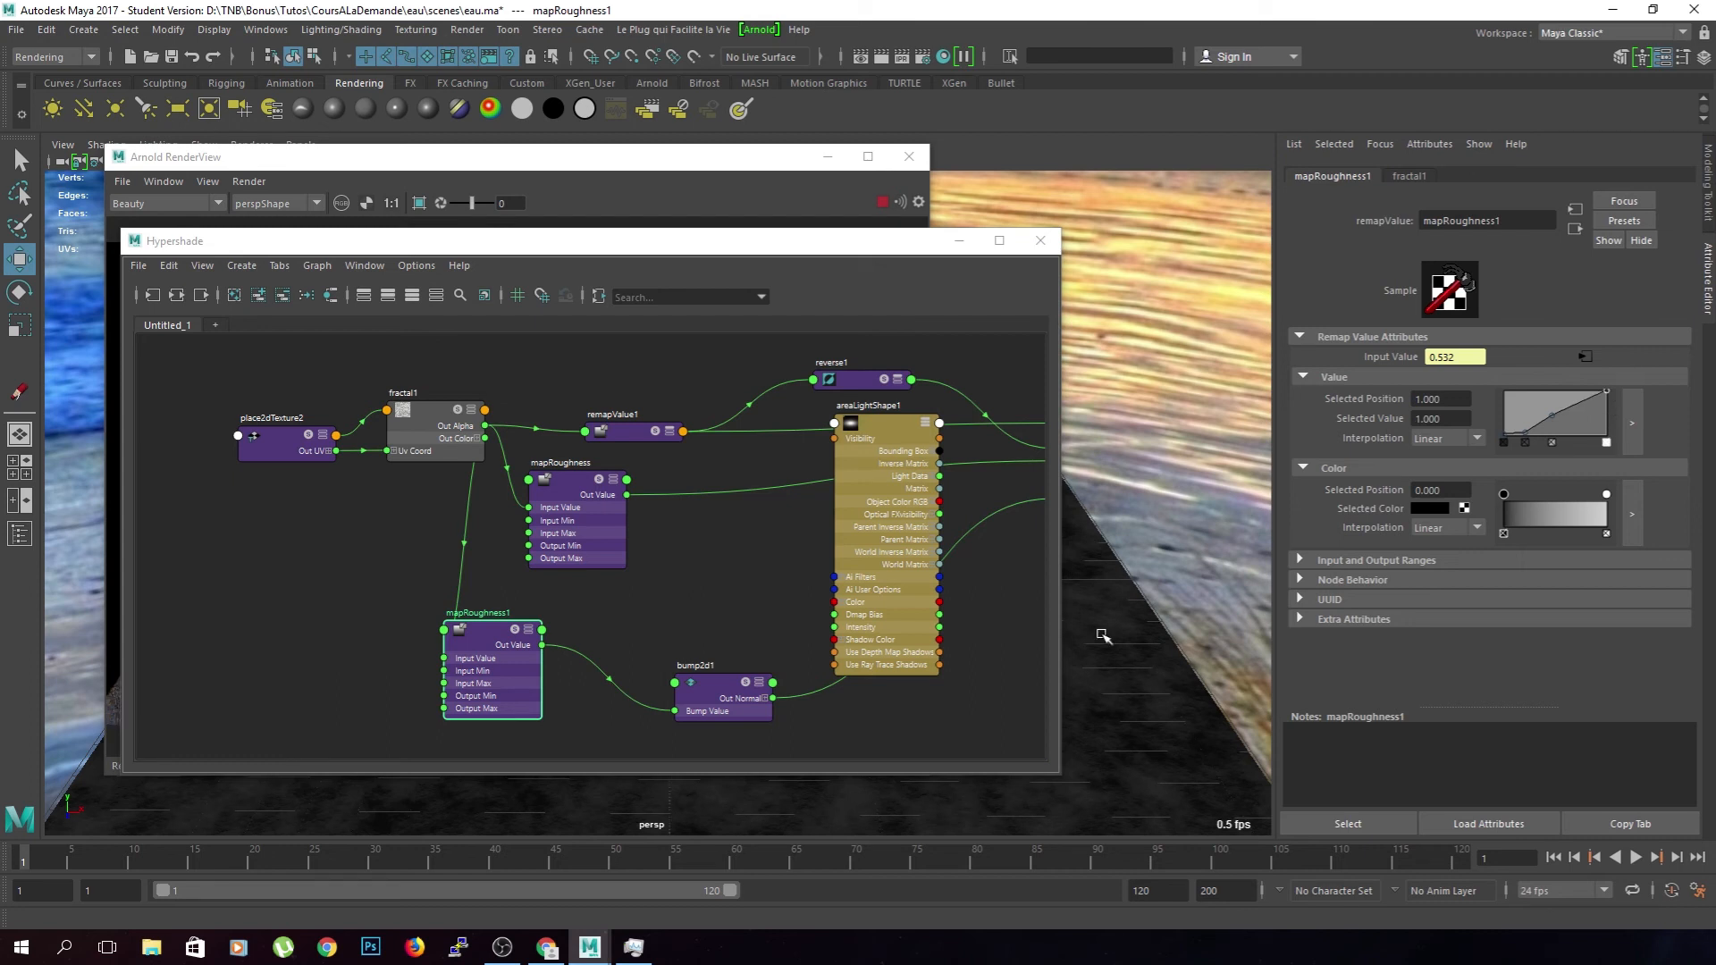
{"action": "left_click", "coordinate": [522, 631]}
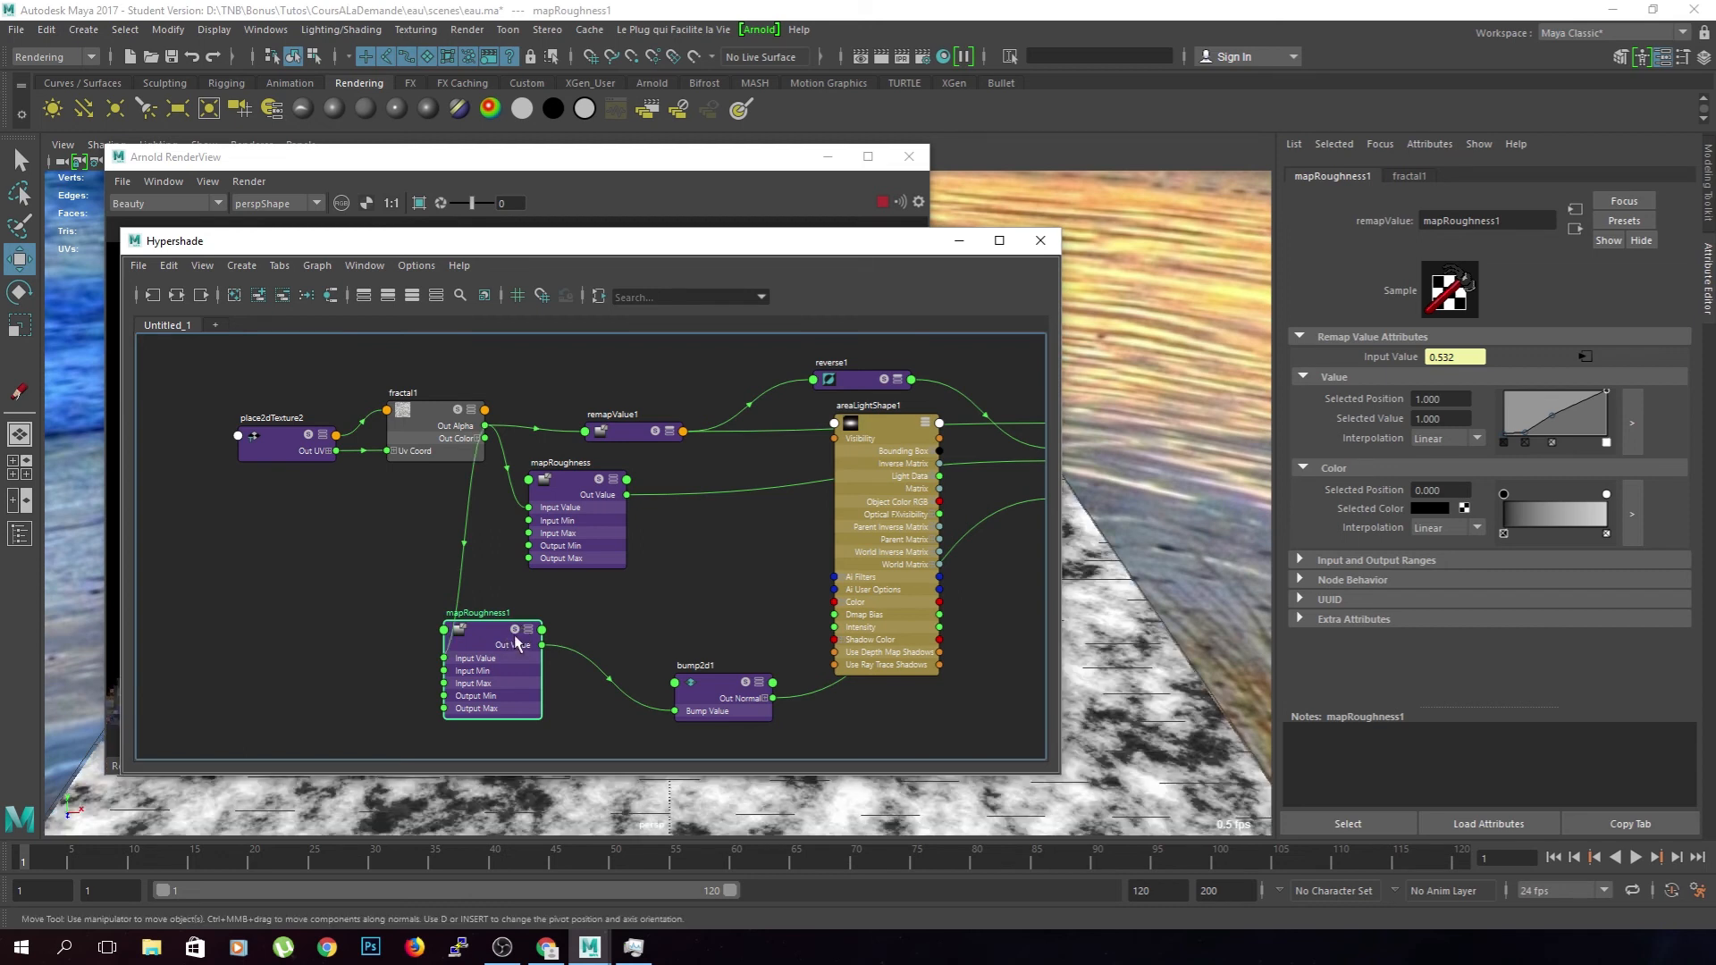
{"action": "left_click_drag", "start_coordinate": [515, 642], "coordinate": [571, 628]}
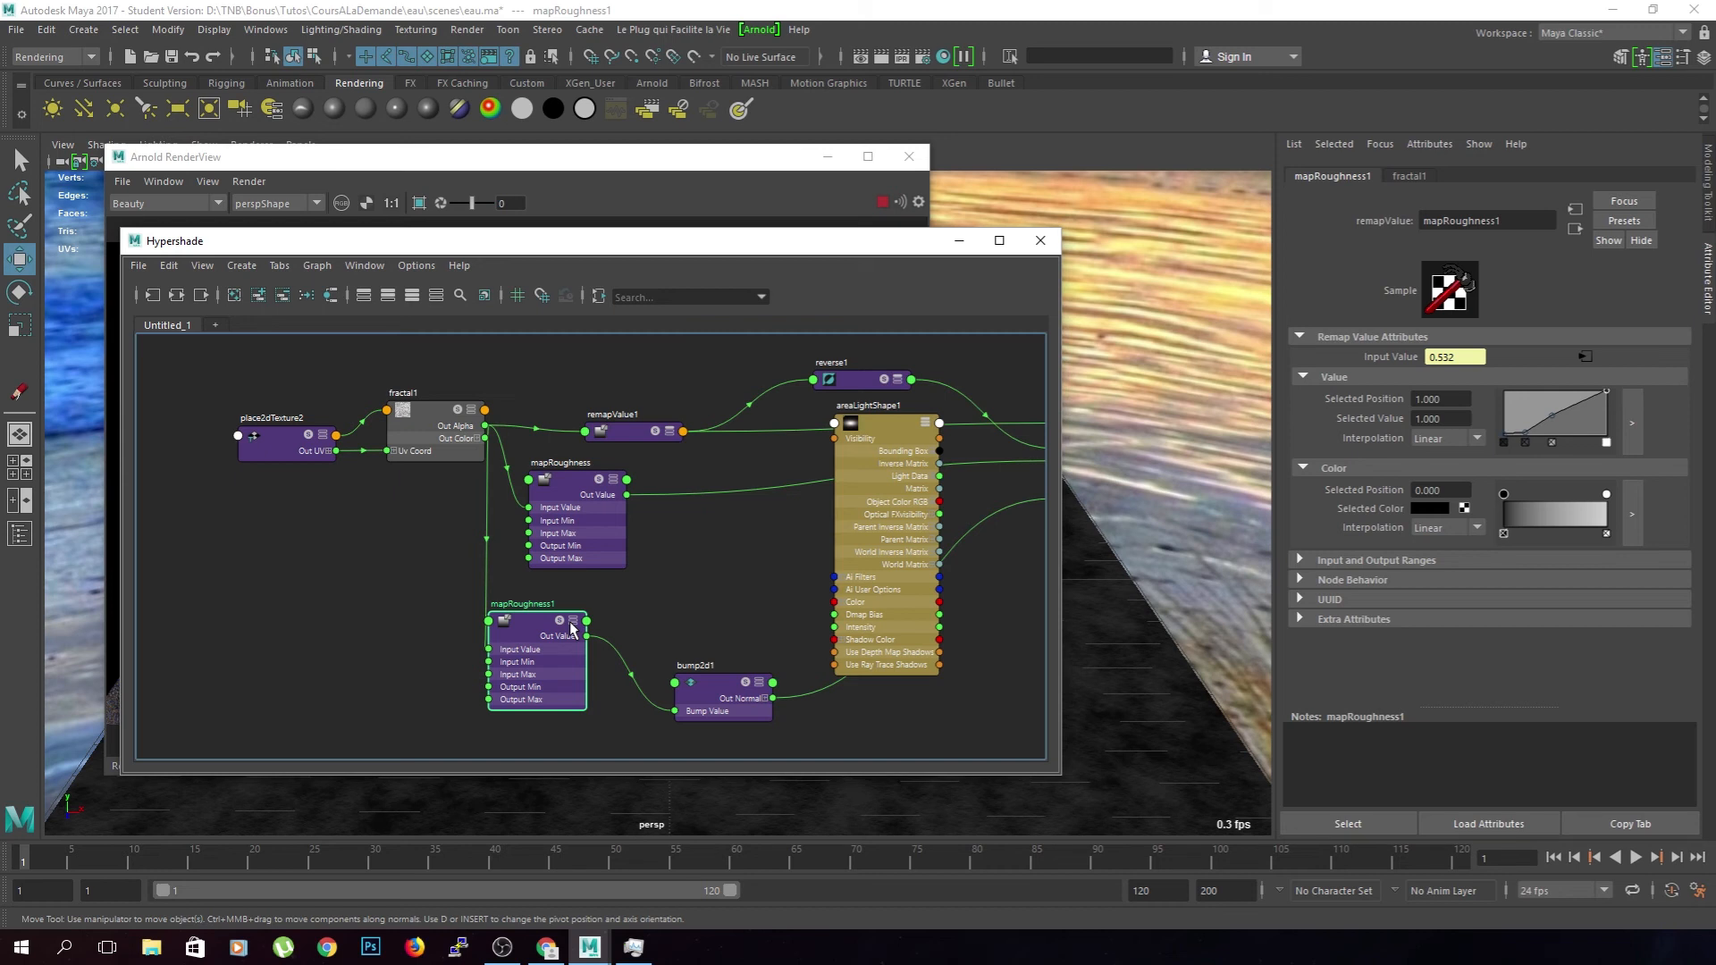
- Select fractal1 in the Hypershade and raise its Ratio slightly with the Arnold render kept in view
{"action": "left_click", "coordinate": [427, 163]}
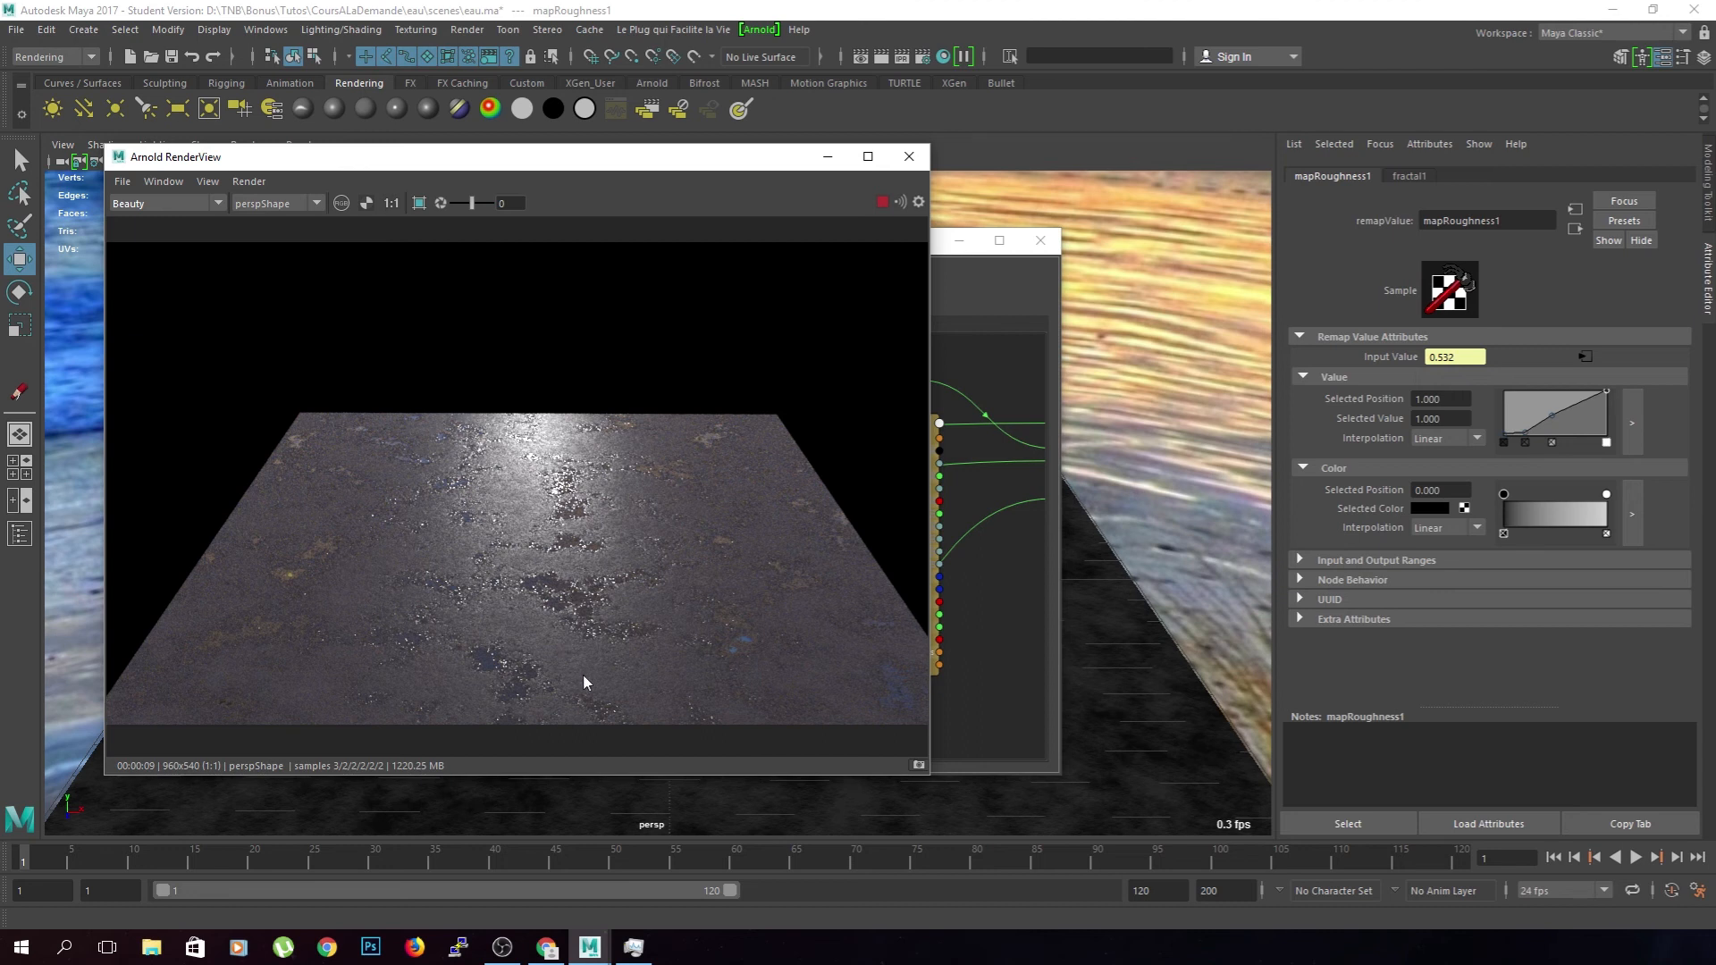
{"action": "left_click_drag", "start_coordinate": [682, 167], "coordinate": [1340, 163]}
{"action": "left_click", "coordinate": [681, 340]}
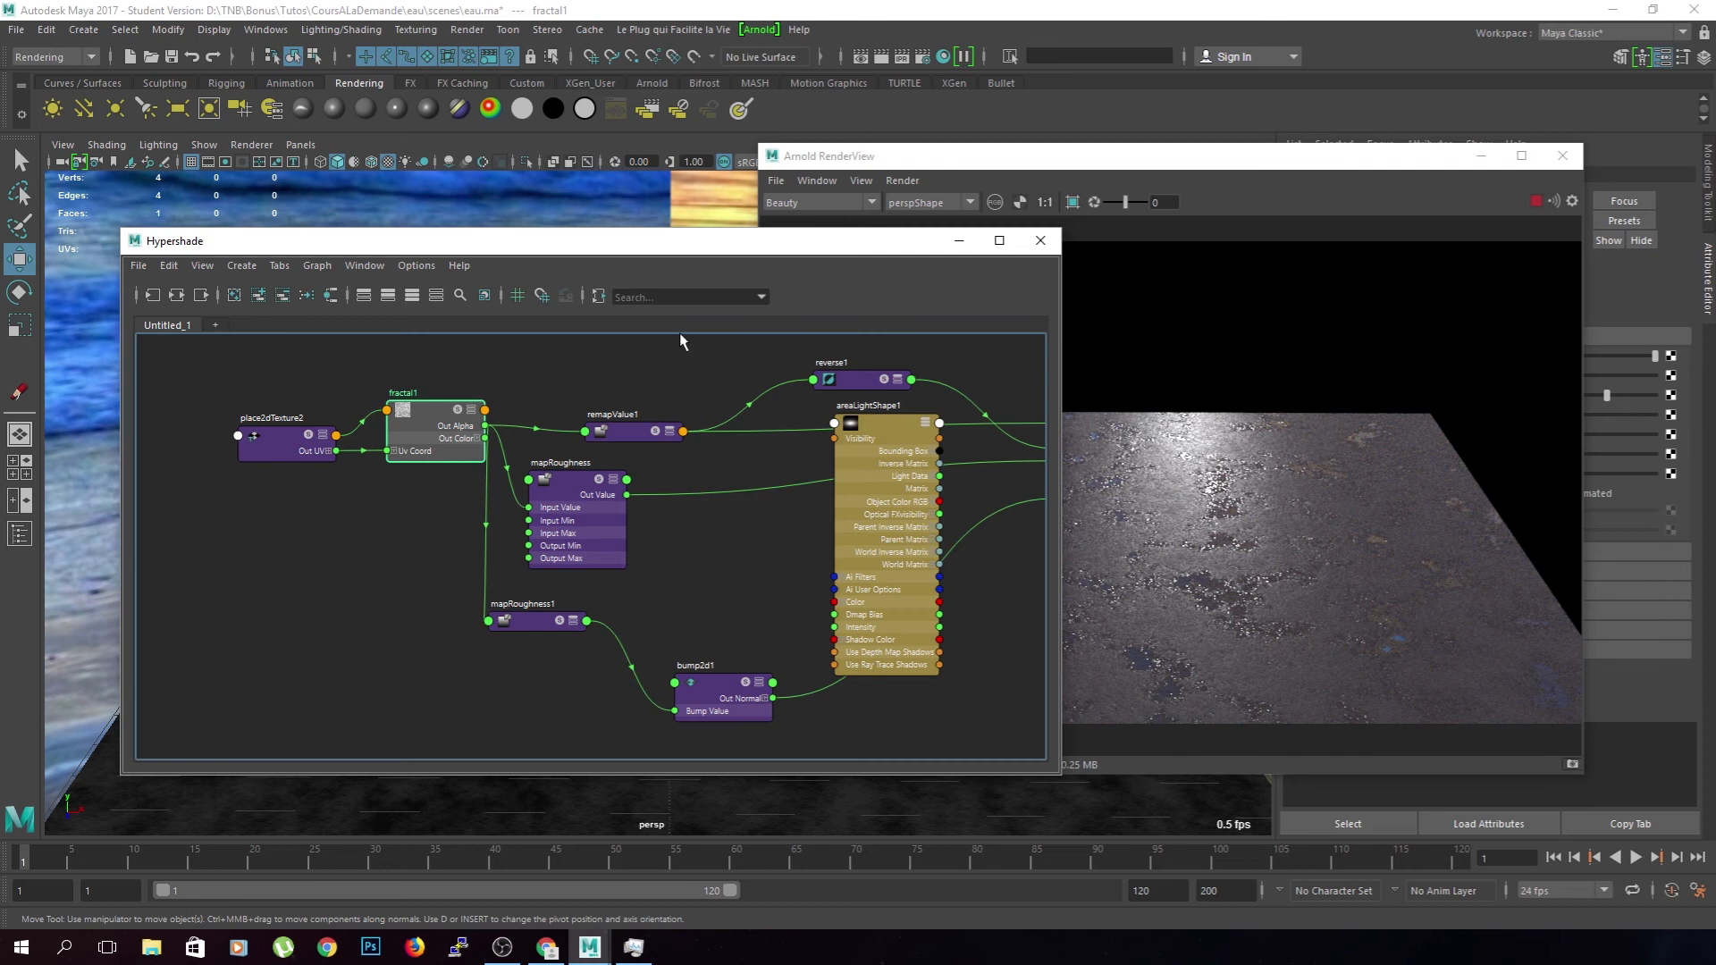
{"action": "left_click_drag", "start_coordinate": [1217, 159], "coordinate": [728, 161]}
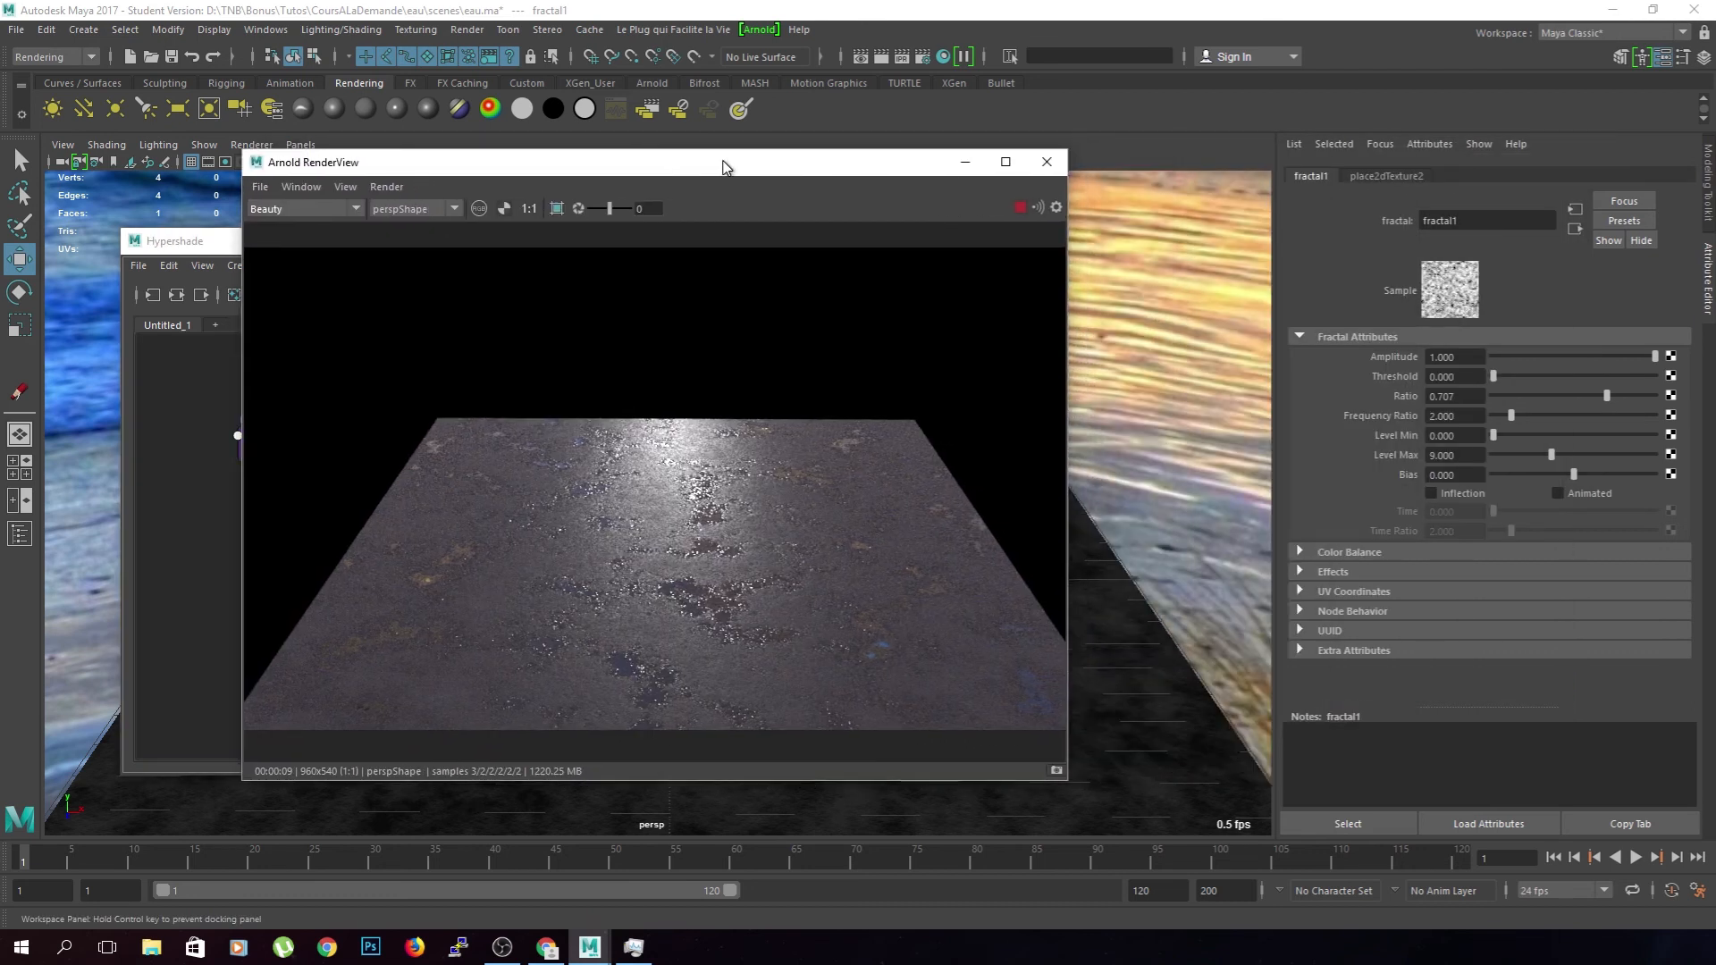
{"action": "left_click", "coordinate": [1421, 177]}
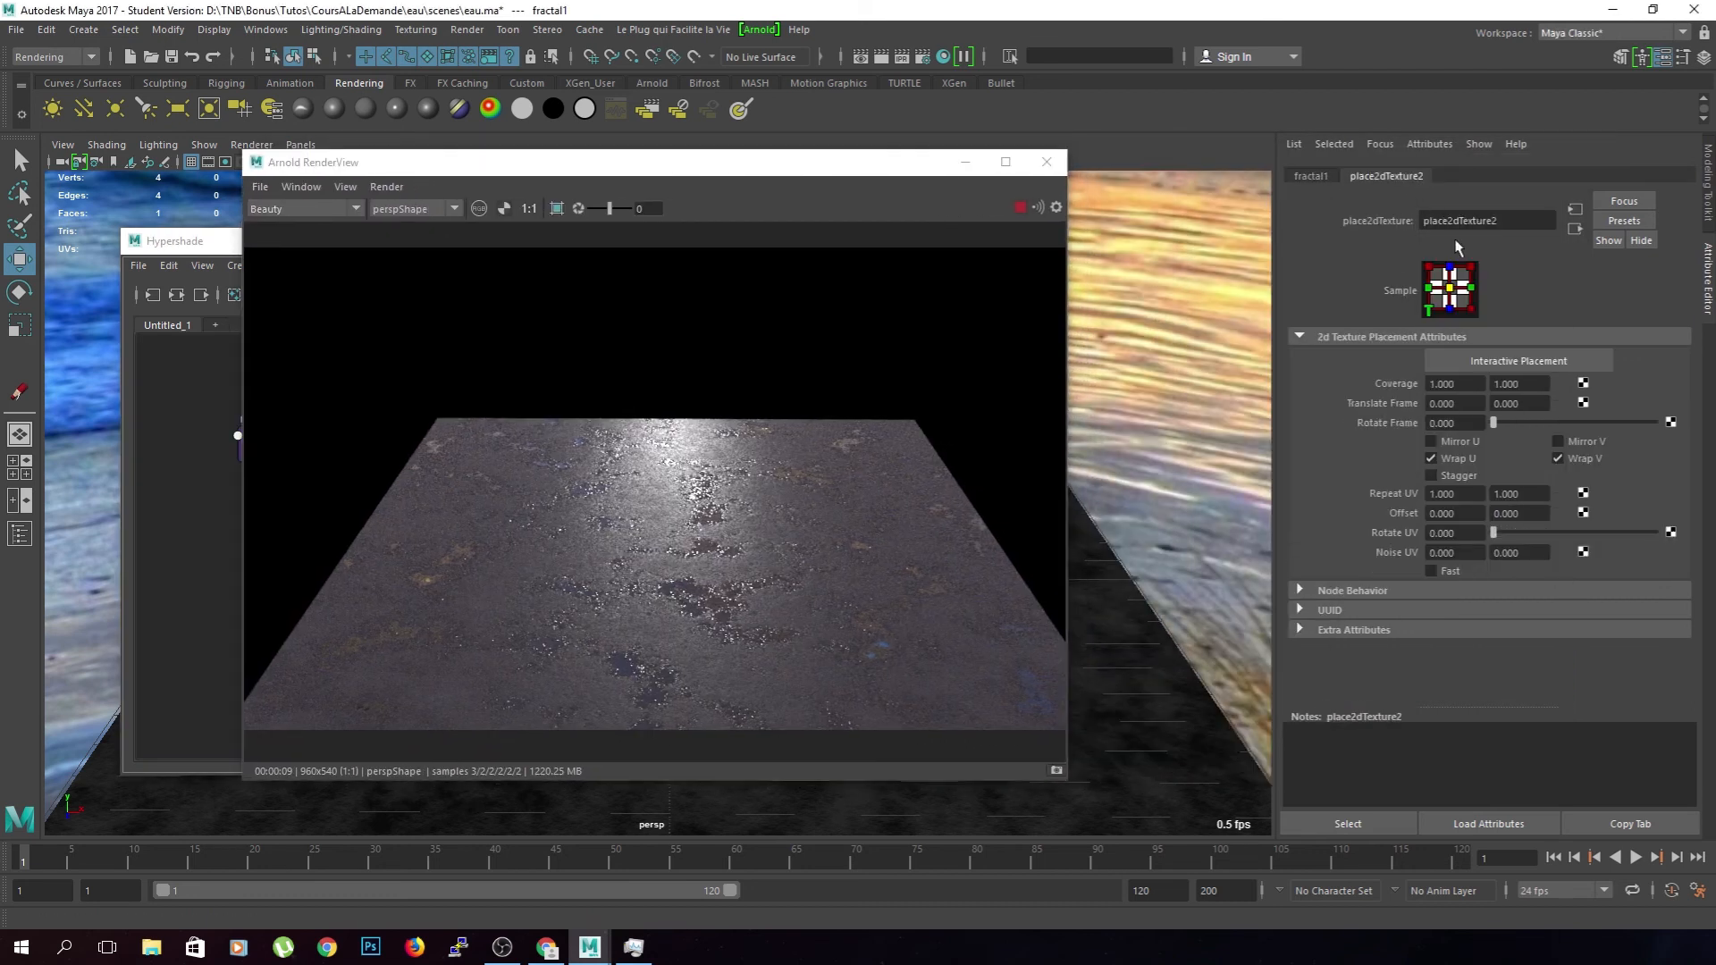
{"action": "left_click", "coordinate": [1318, 177]}
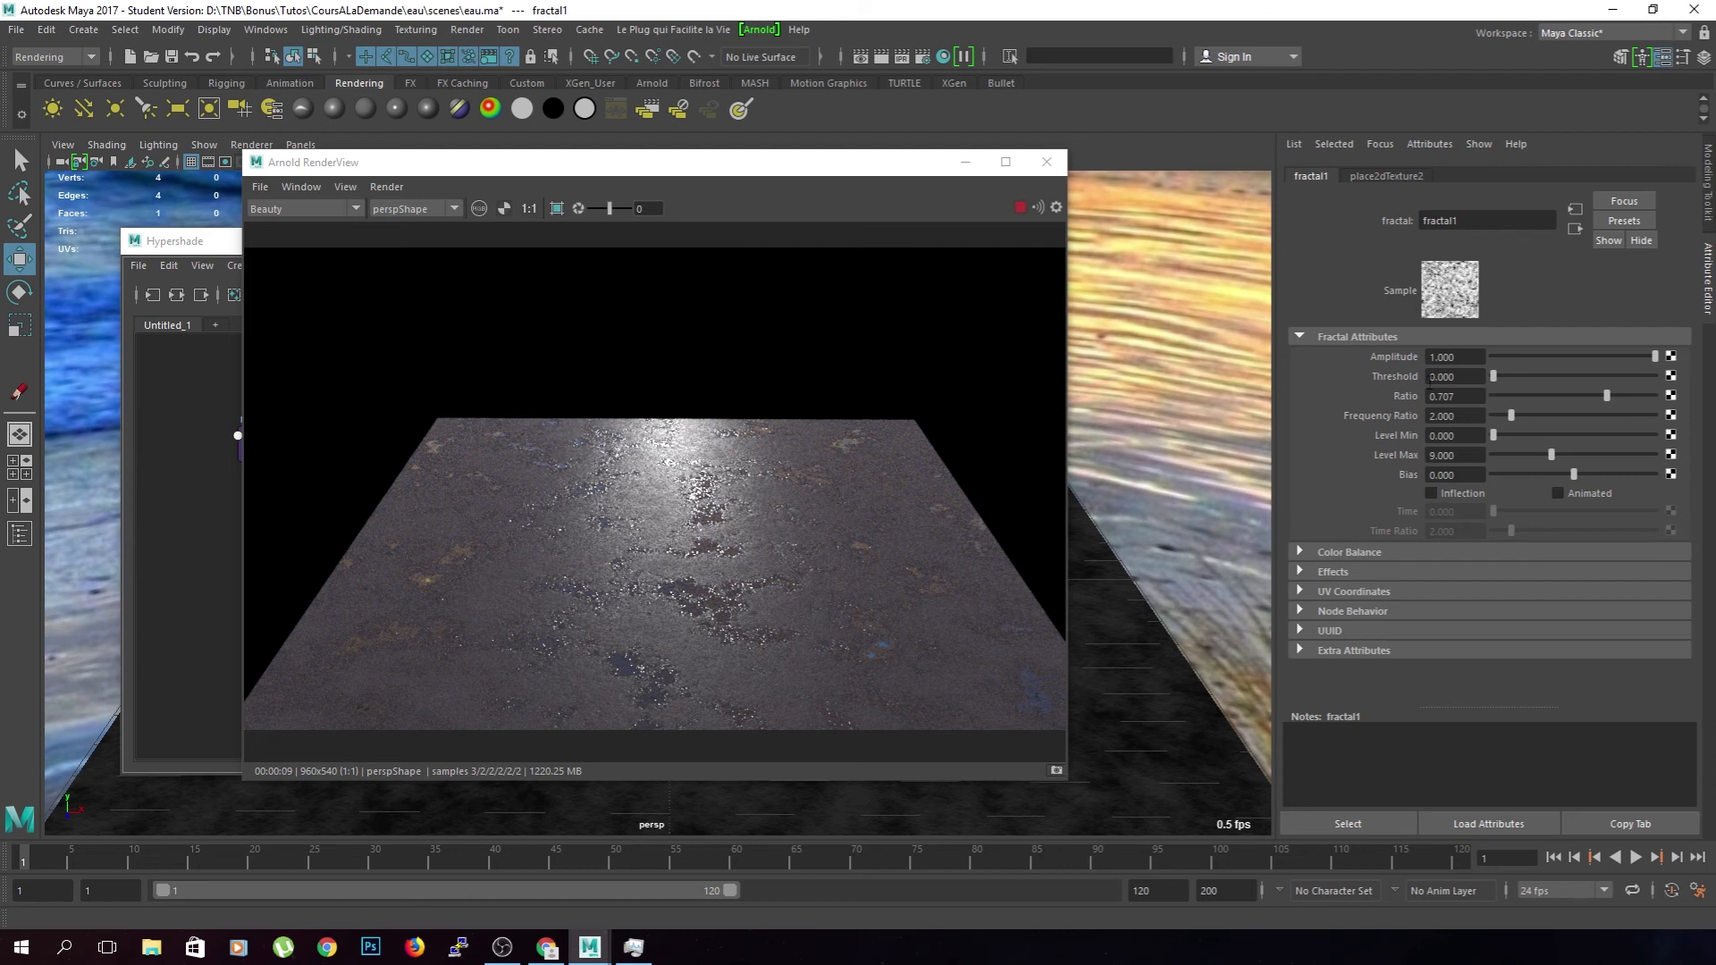
{"action": "left_click_drag", "start_coordinate": [1606, 395], "coordinate": [1621, 396]}
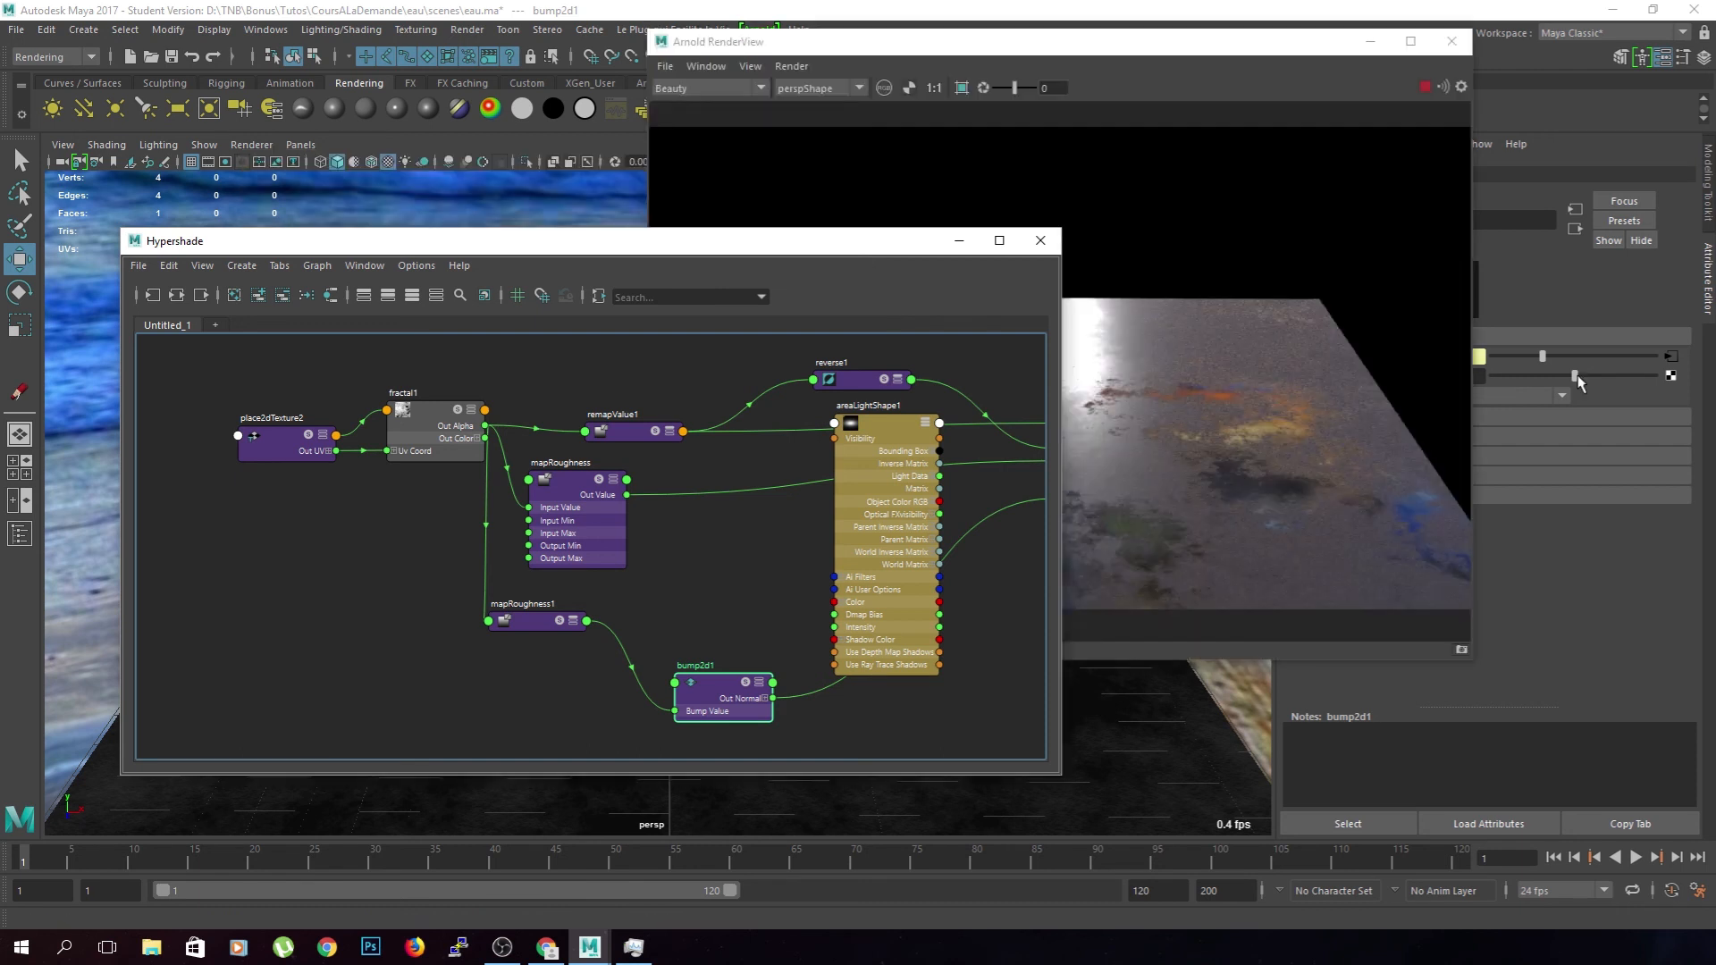
- Try a greater Bump Depth on bump2d1, then set the Bump Depth to 0.05
{"action": "left_click_drag", "start_coordinate": [1574, 376], "coordinate": [1590, 376]}
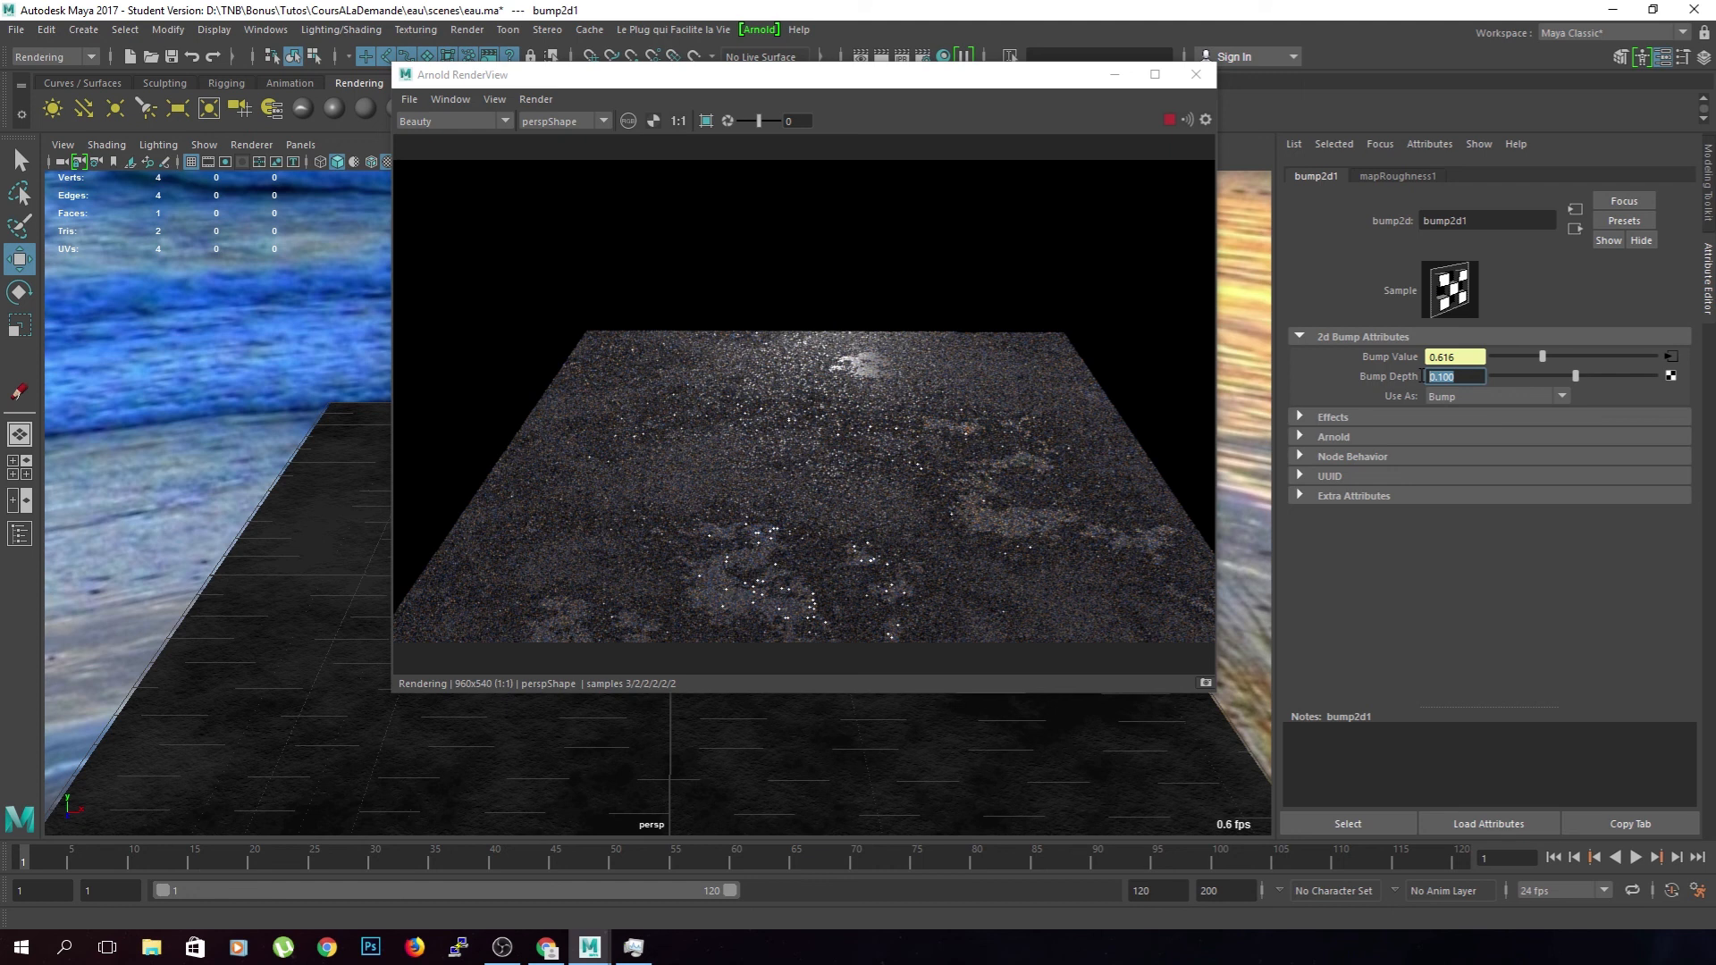
{"action": "type", "text": "0.05"}
{"action": "key", "text": "Return"}
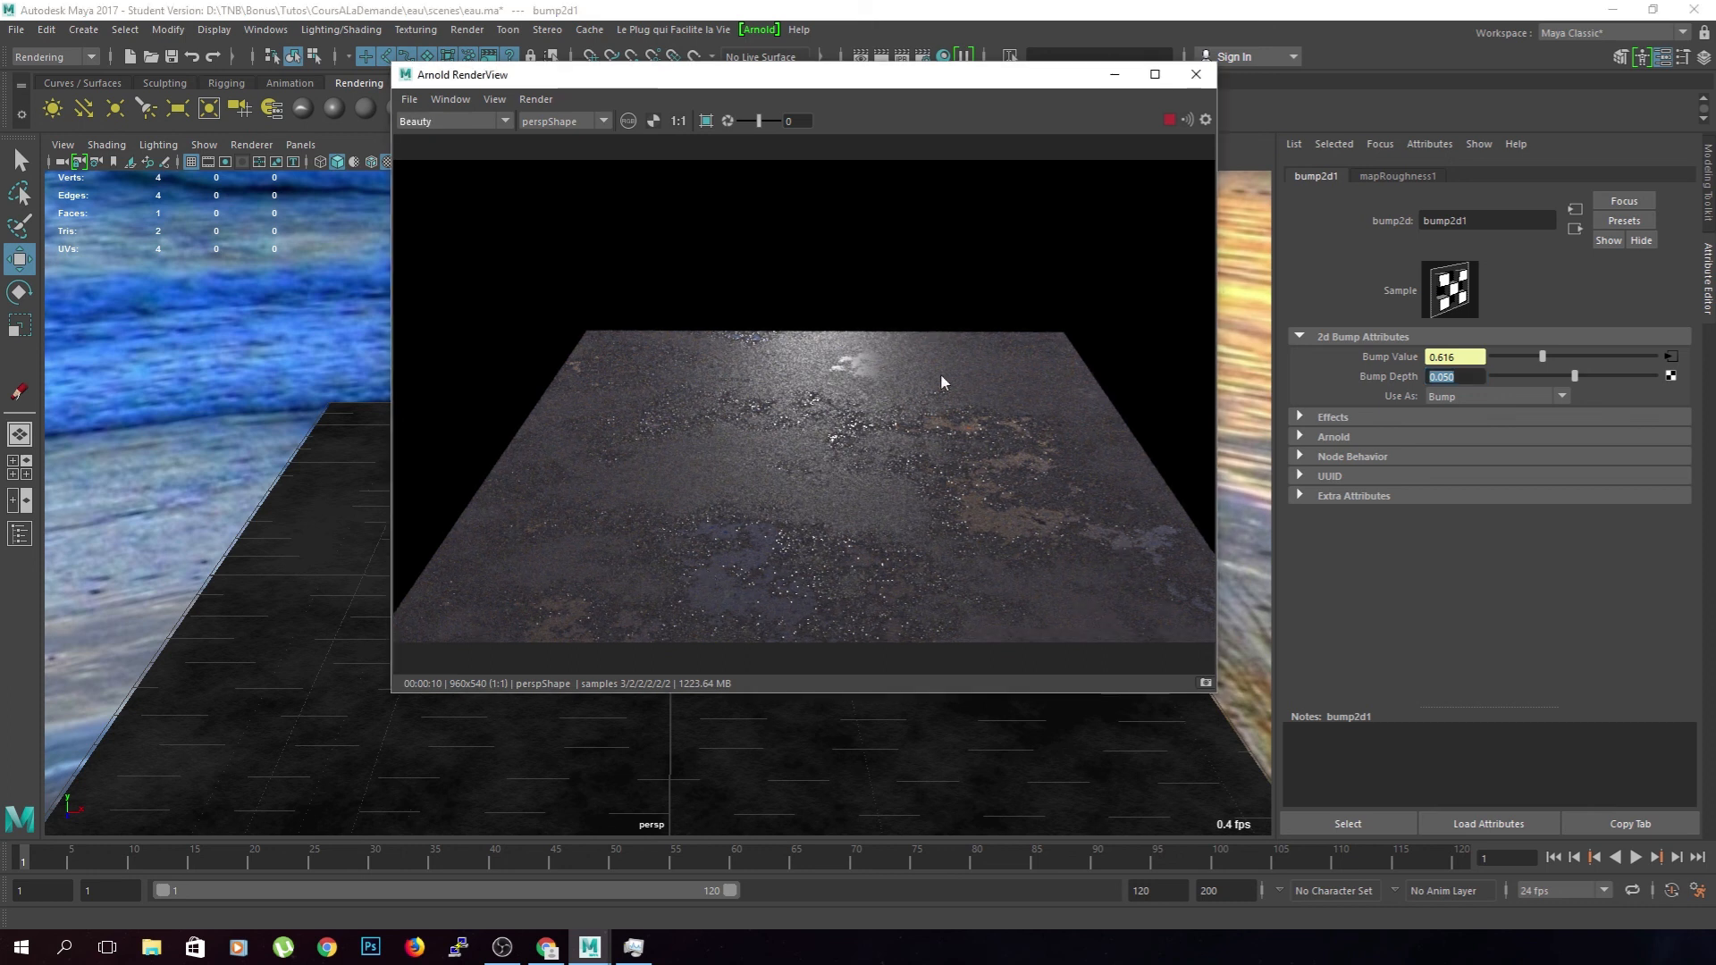
- Move the Arnold RenderView aside and bring up the Render Settings next to it
{"action": "left_click_drag", "start_coordinate": [970, 78], "coordinate": [709, 90]}
{"action": "left_click", "coordinate": [923, 56]}
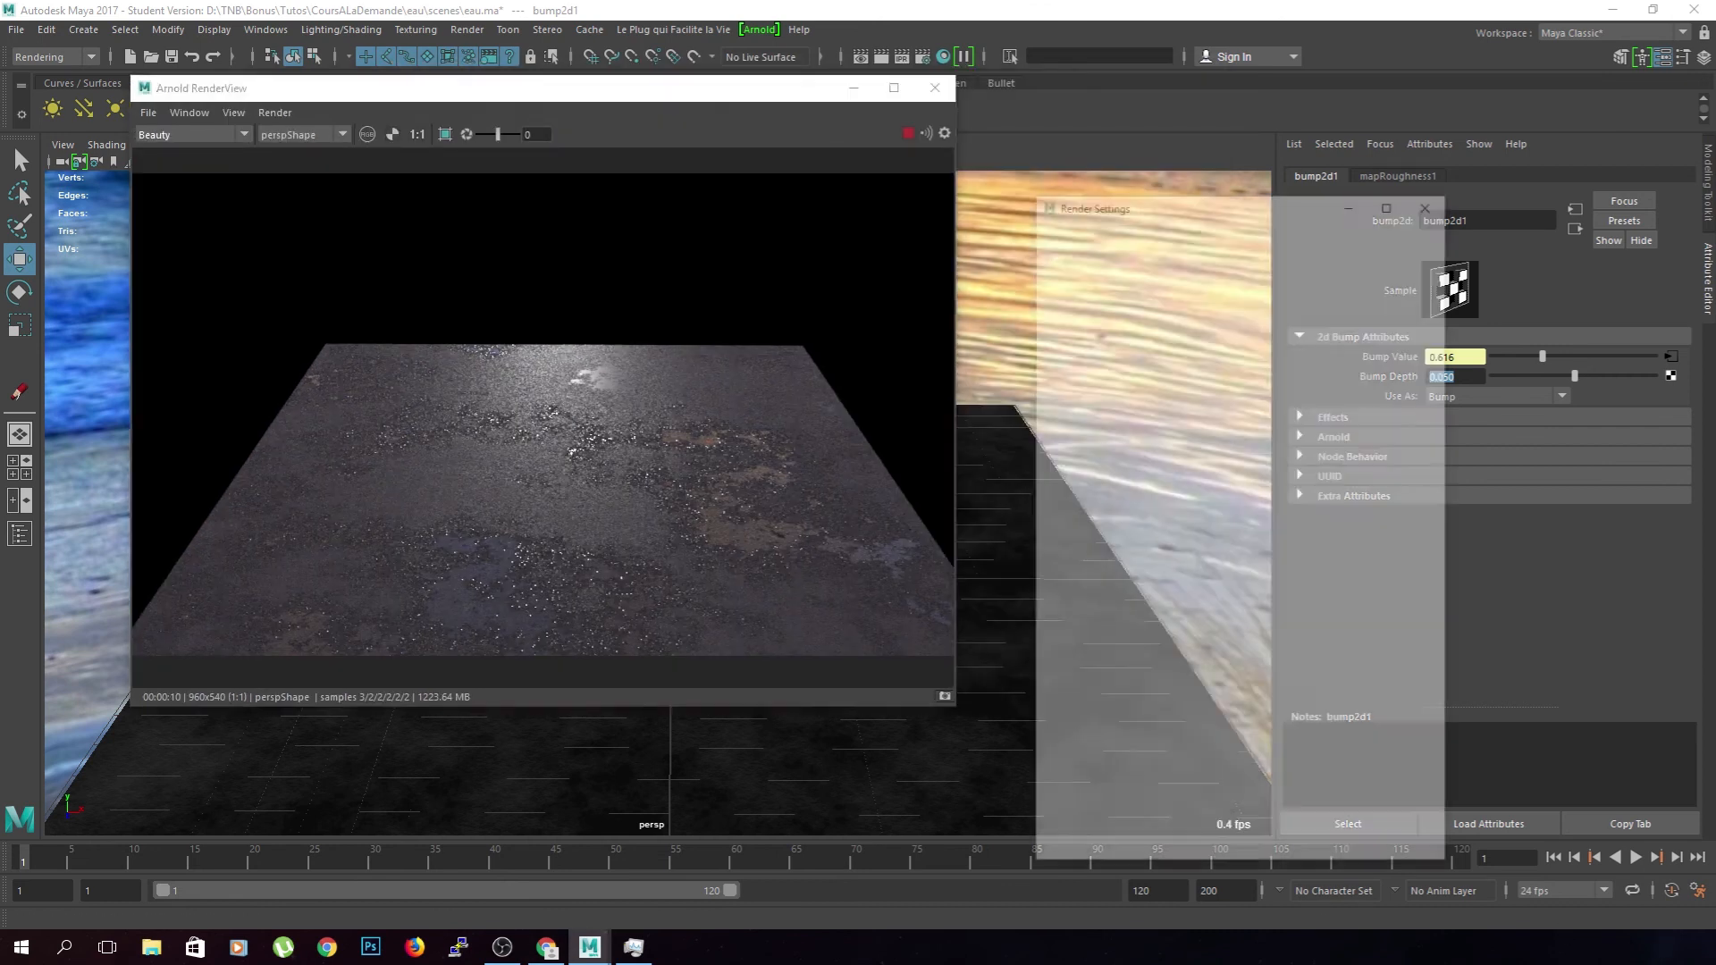
{"action": "left_click_drag", "start_coordinate": [1076, 89], "coordinate": [1158, 84]}
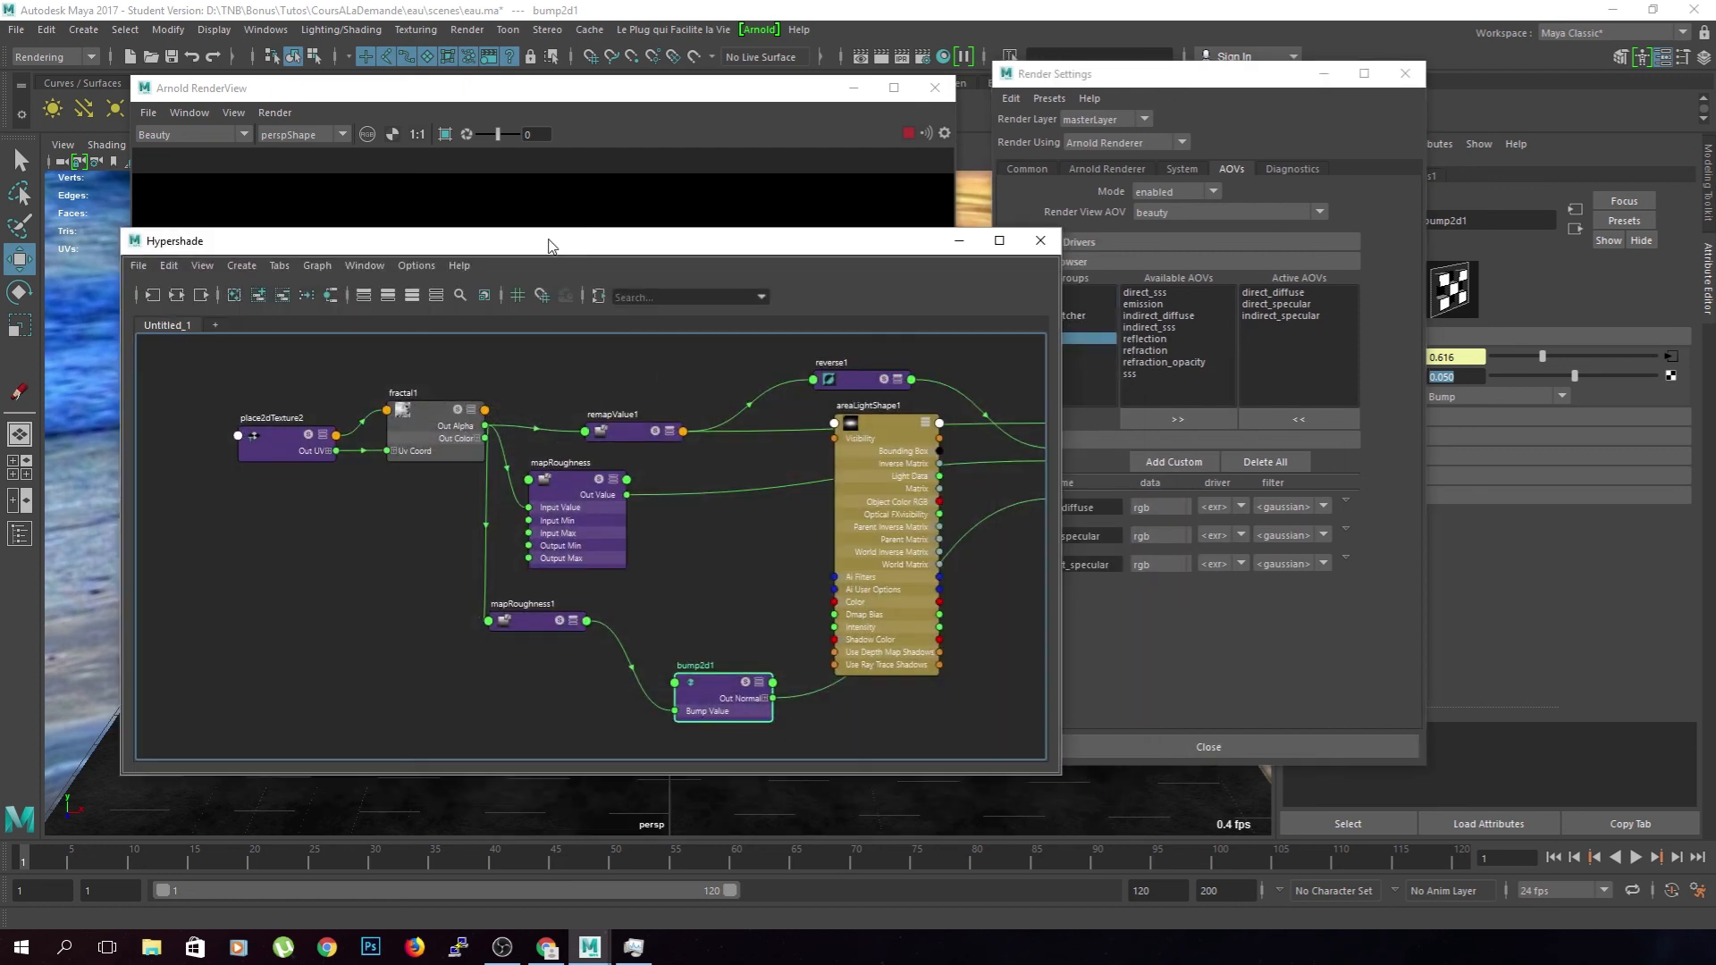
- Tidy the Hypershade graph by moving mapRoughness under remapValue1 and placing mapRoughness1 and bump2d1 side by side below it
{"action": "left_click_drag", "start_coordinate": [547, 239], "coordinate": [1133, 159]}
{"action": "scroll", "coordinate": [1092, 547], "scroll_direction": "down", "scroll_amount": 3}
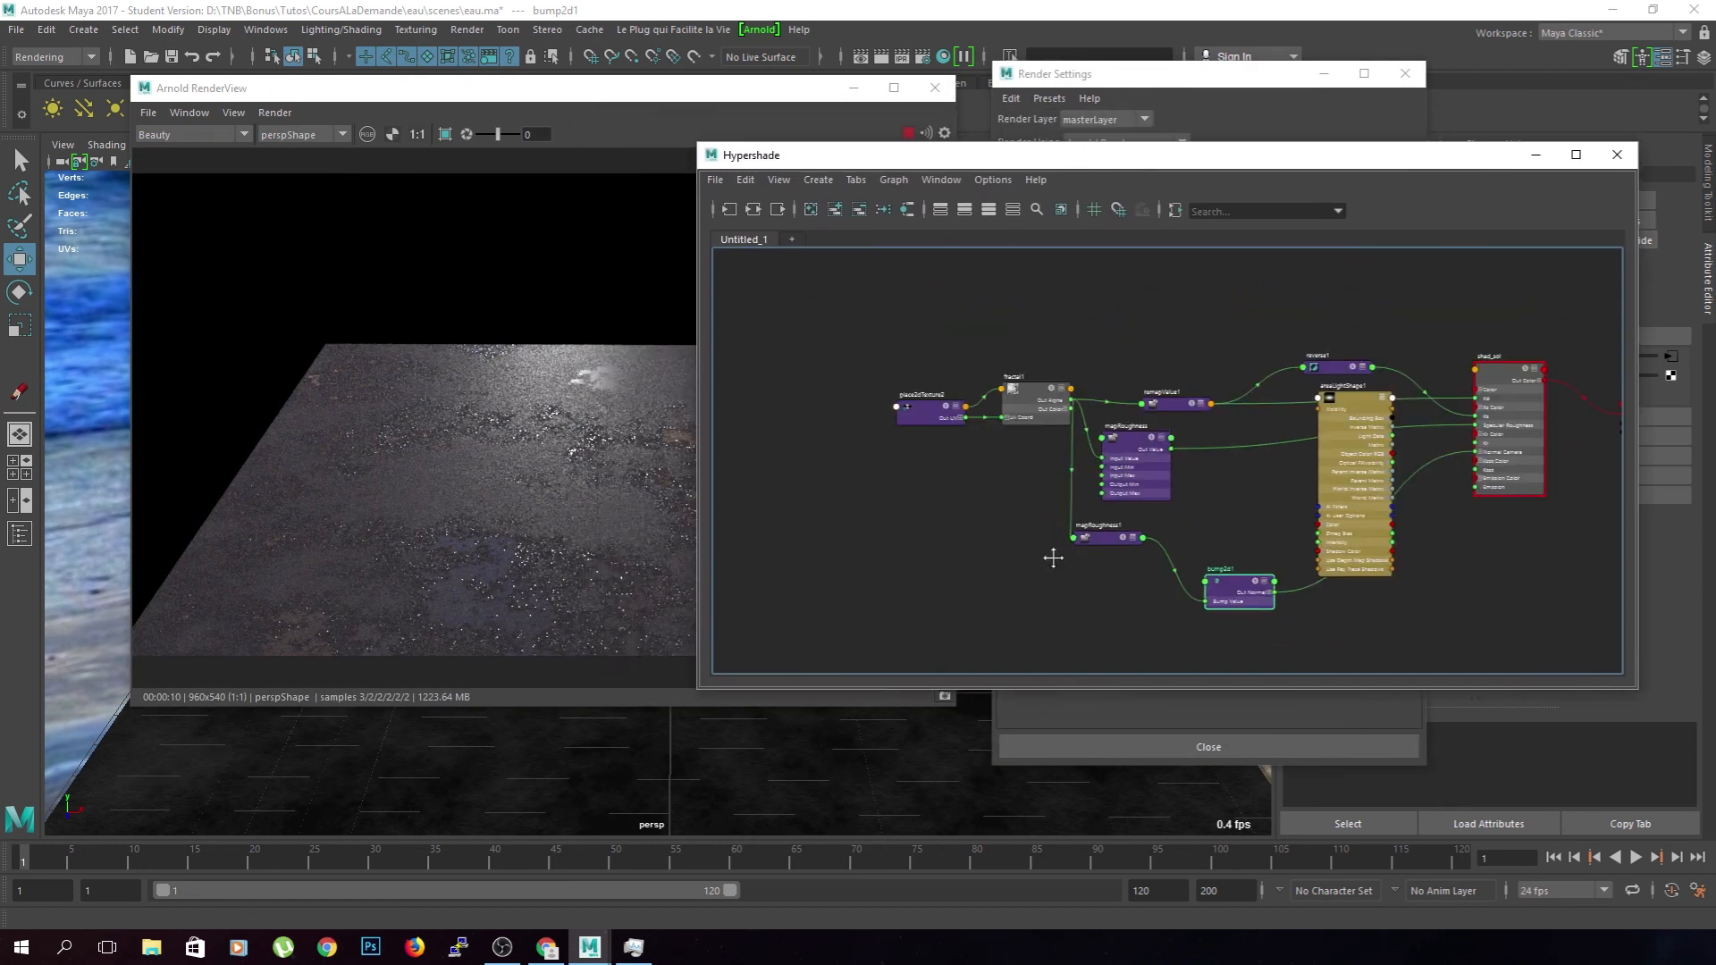
{"action": "middle_click_drag", "start_coordinate": [1053, 557], "coordinate": [954, 546], "text": "alt"}
{"action": "left_click", "coordinate": [1062, 427]}
{"action": "scroll", "coordinate": [1075, 457], "scroll_direction": "up", "scroll_amount": 3}
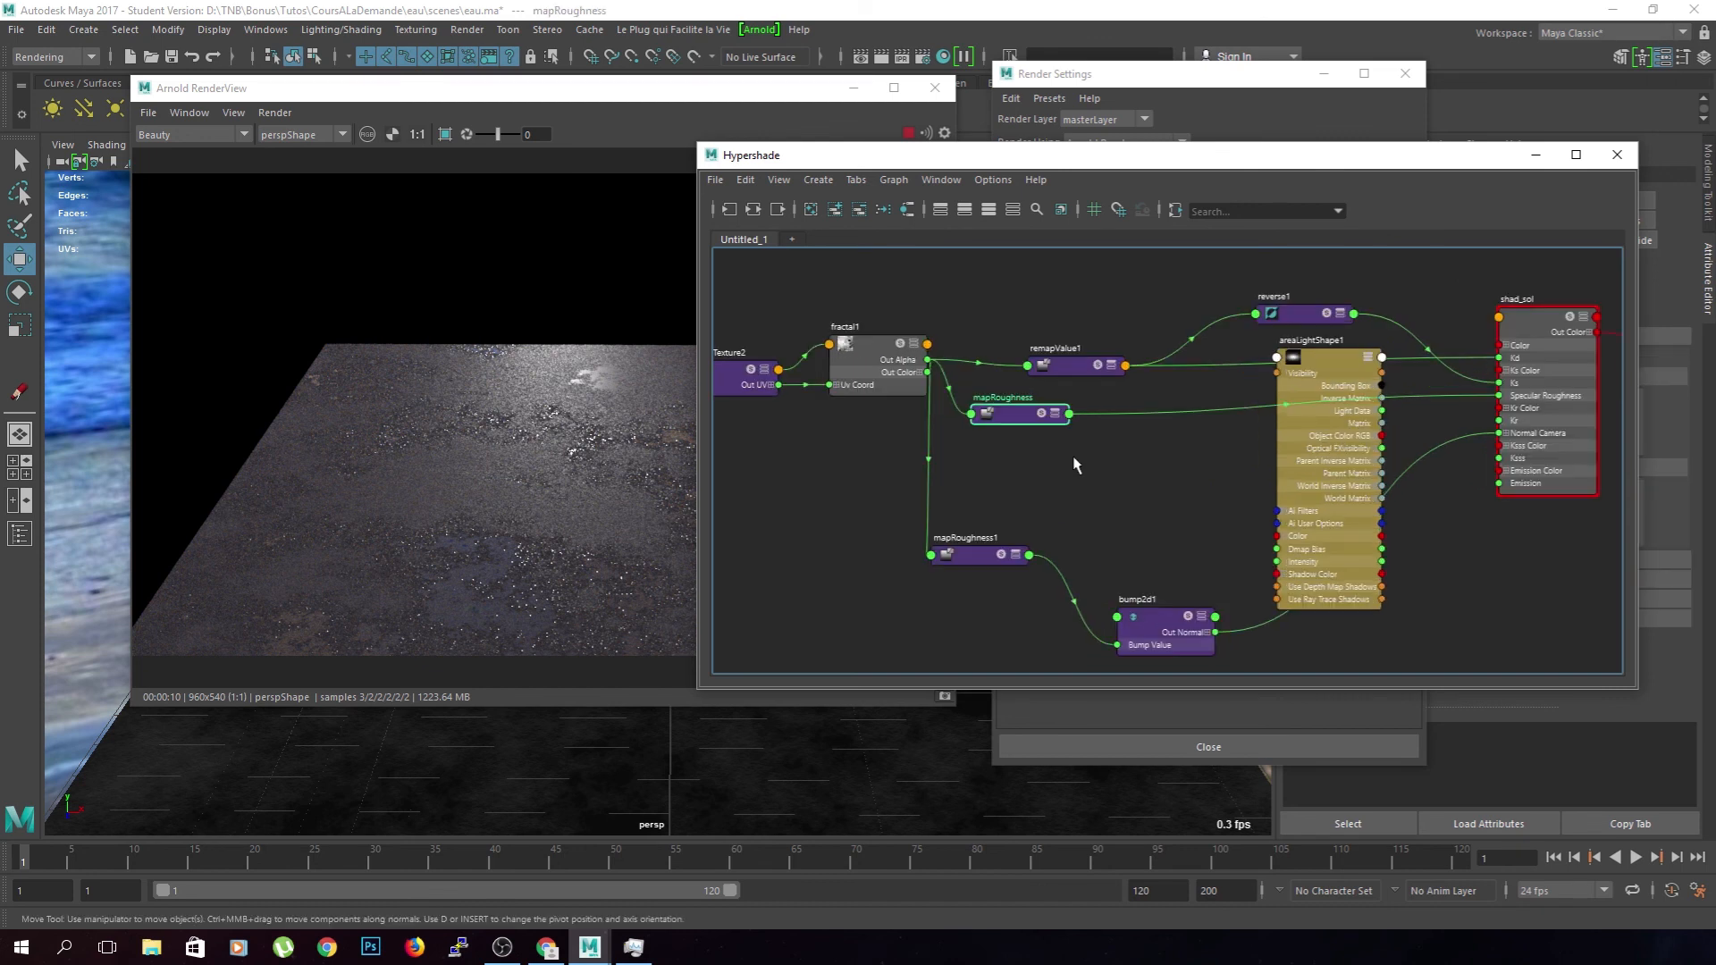
{"action": "left_click_drag", "start_coordinate": [1022, 434], "coordinate": [1145, 433]}
{"action": "left_click_drag", "start_coordinate": [963, 559], "coordinate": [1019, 478]}
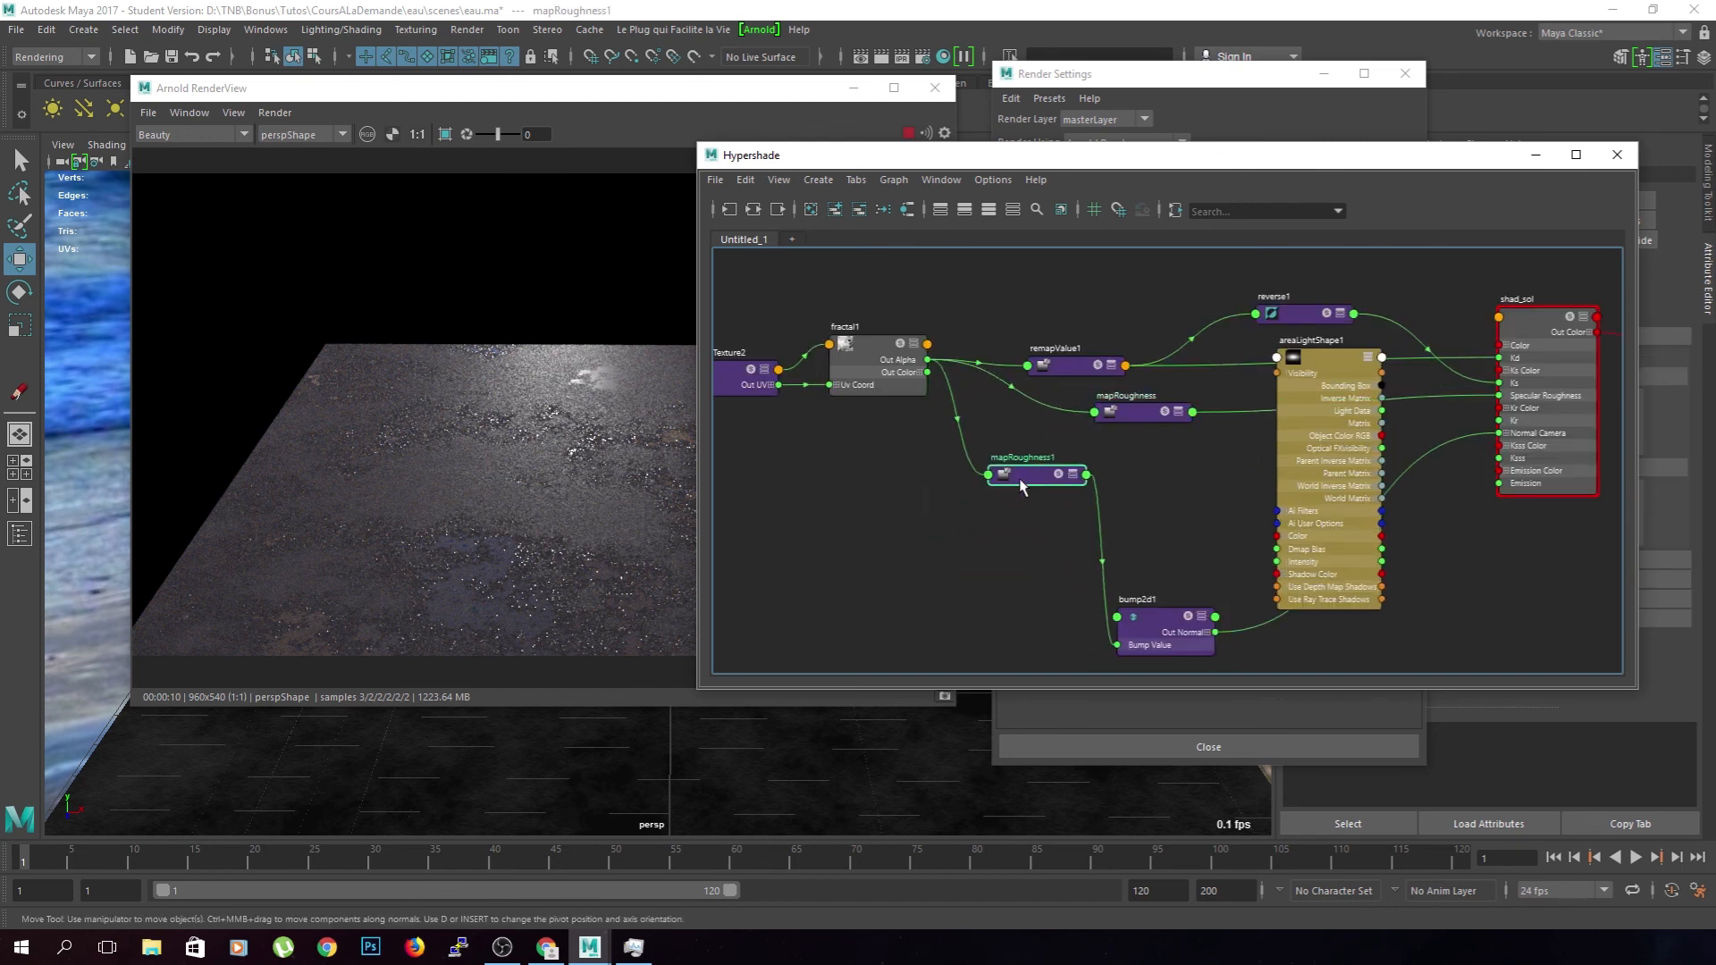
{"action": "left_click_drag", "start_coordinate": [1164, 614], "coordinate": [1166, 481]}
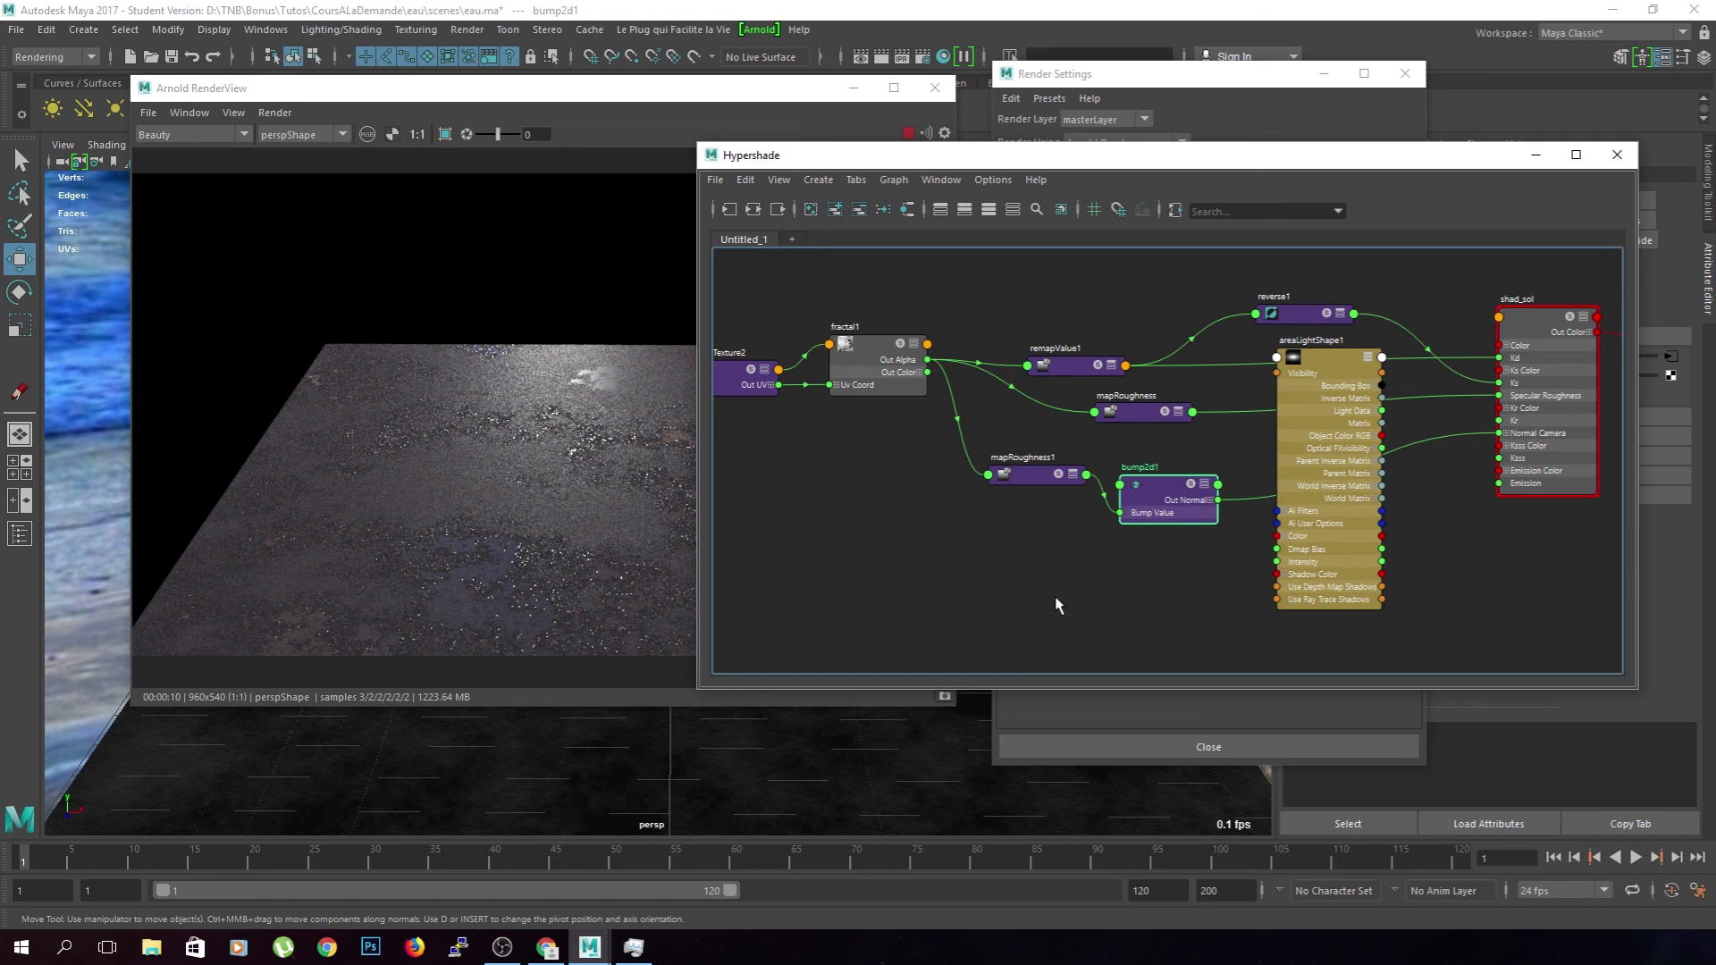
{"action": "middle_click_drag", "start_coordinate": [1065, 580], "coordinate": [1025, 597], "text": "alt"}
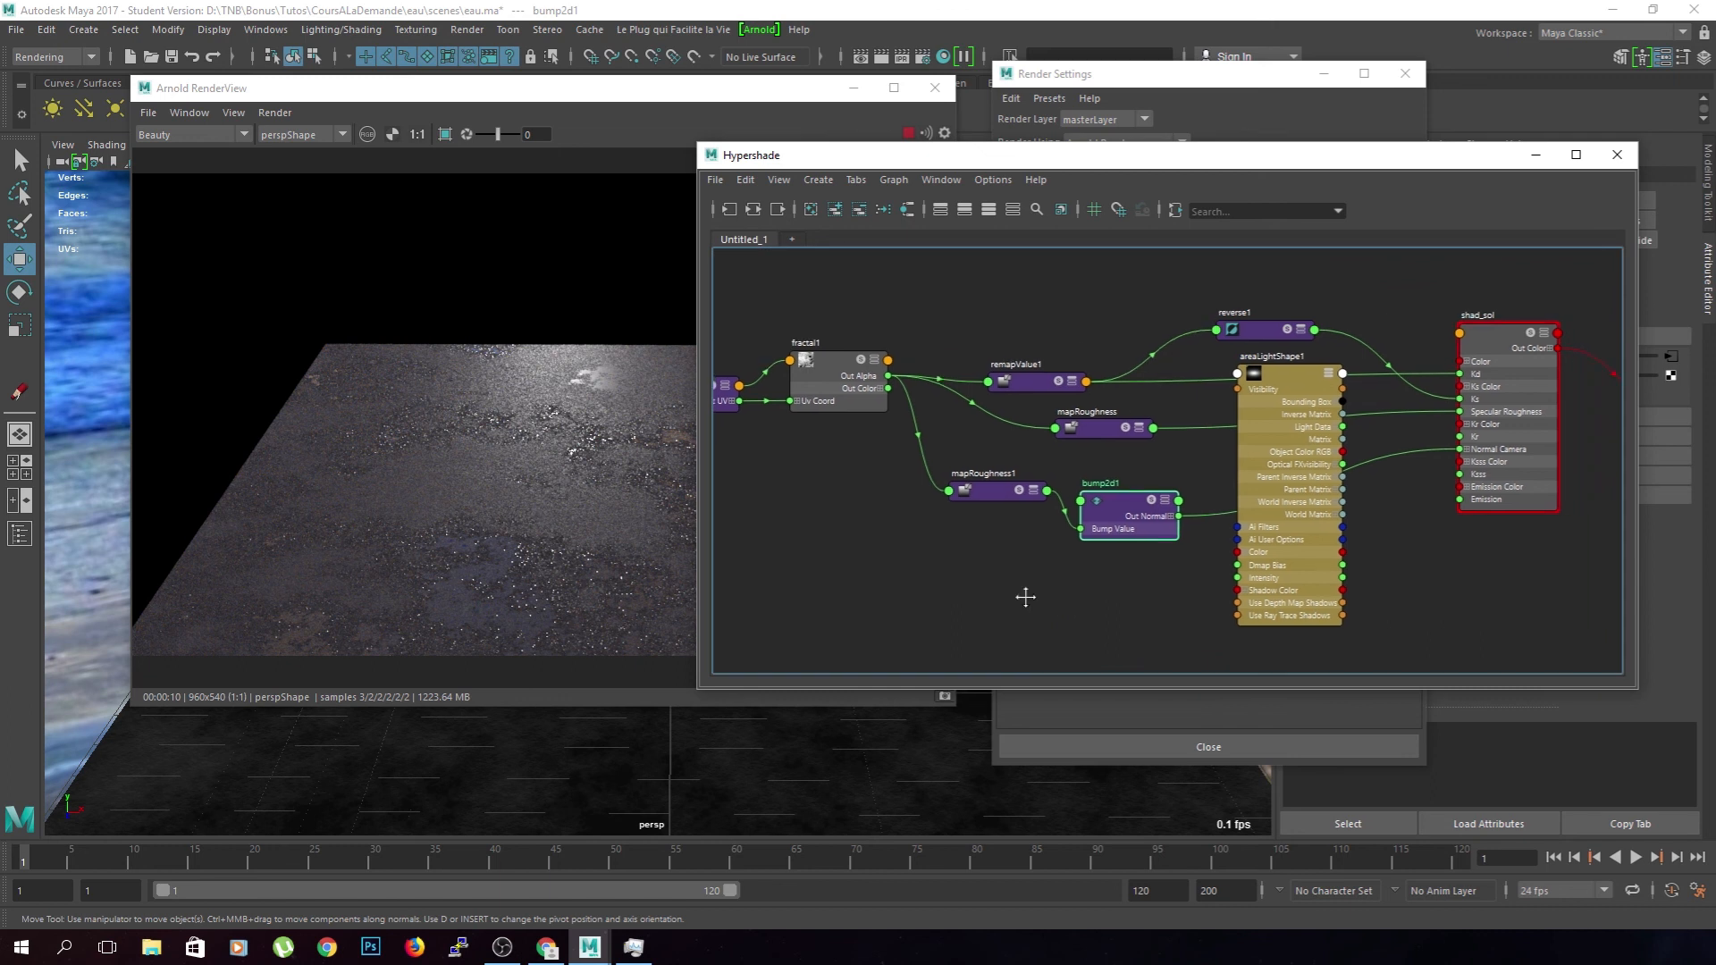
- Select reverse1, uncover the live render and orbit the perspective camera to check the ground's reflections from lower and higher angles
{"action": "left_click", "coordinate": [1271, 331]}
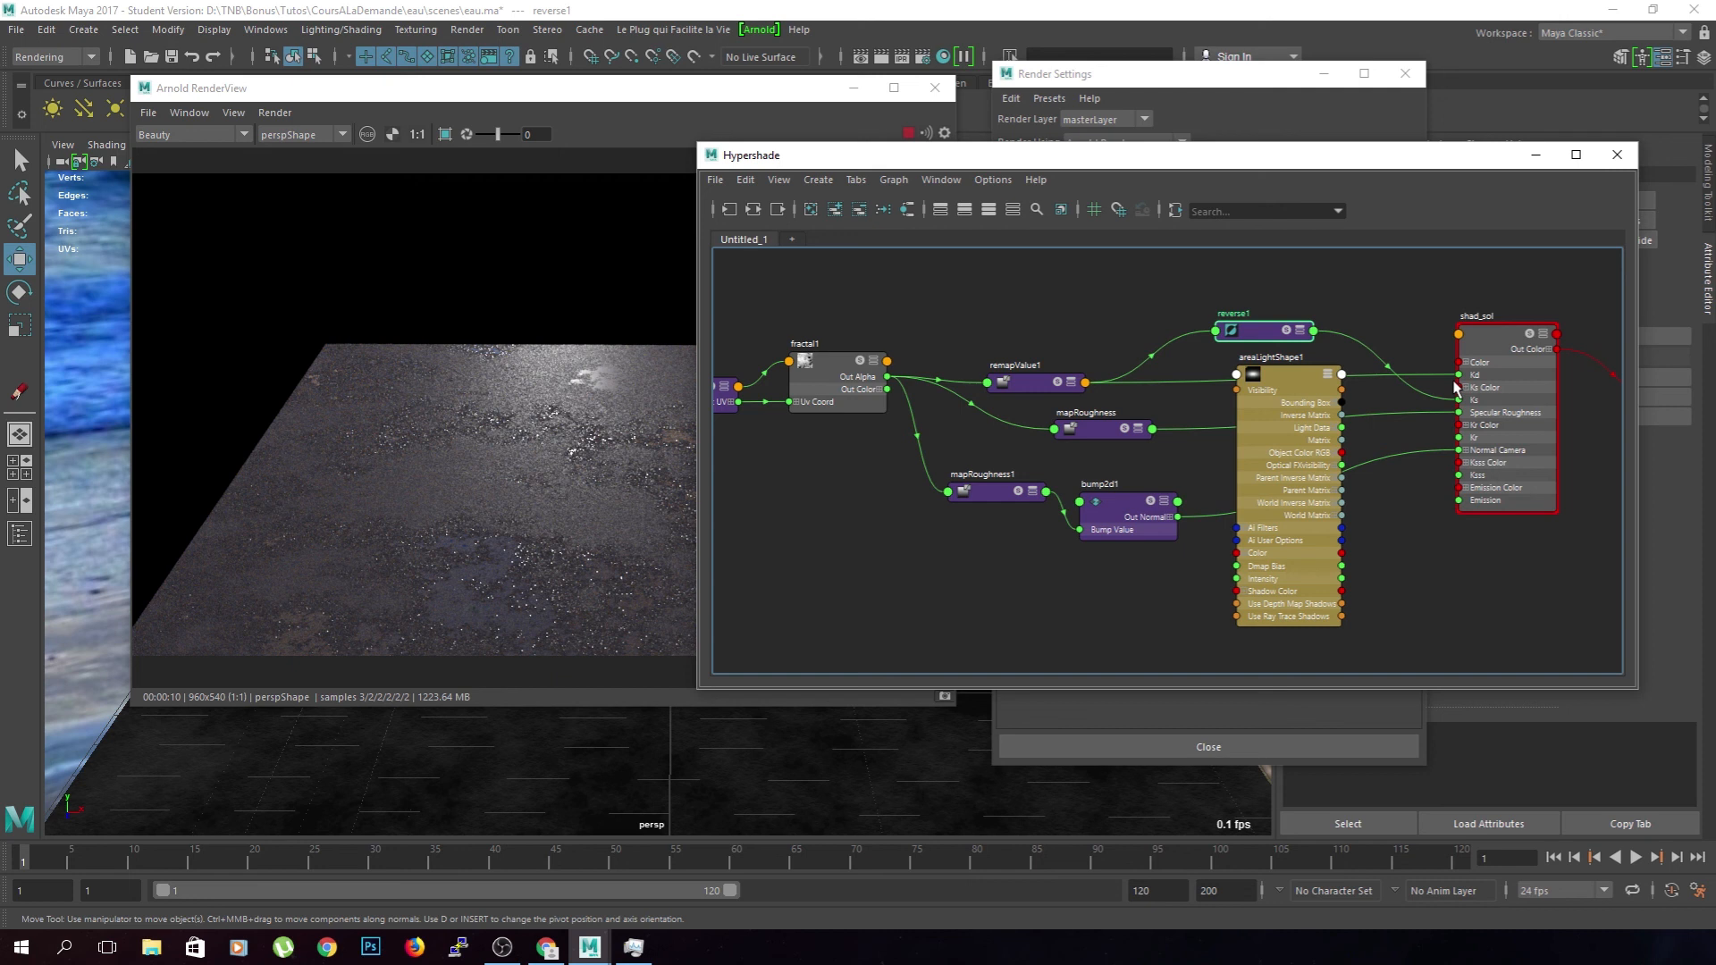
{"action": "left_click_drag", "start_coordinate": [938, 161], "coordinate": [1351, 170]}
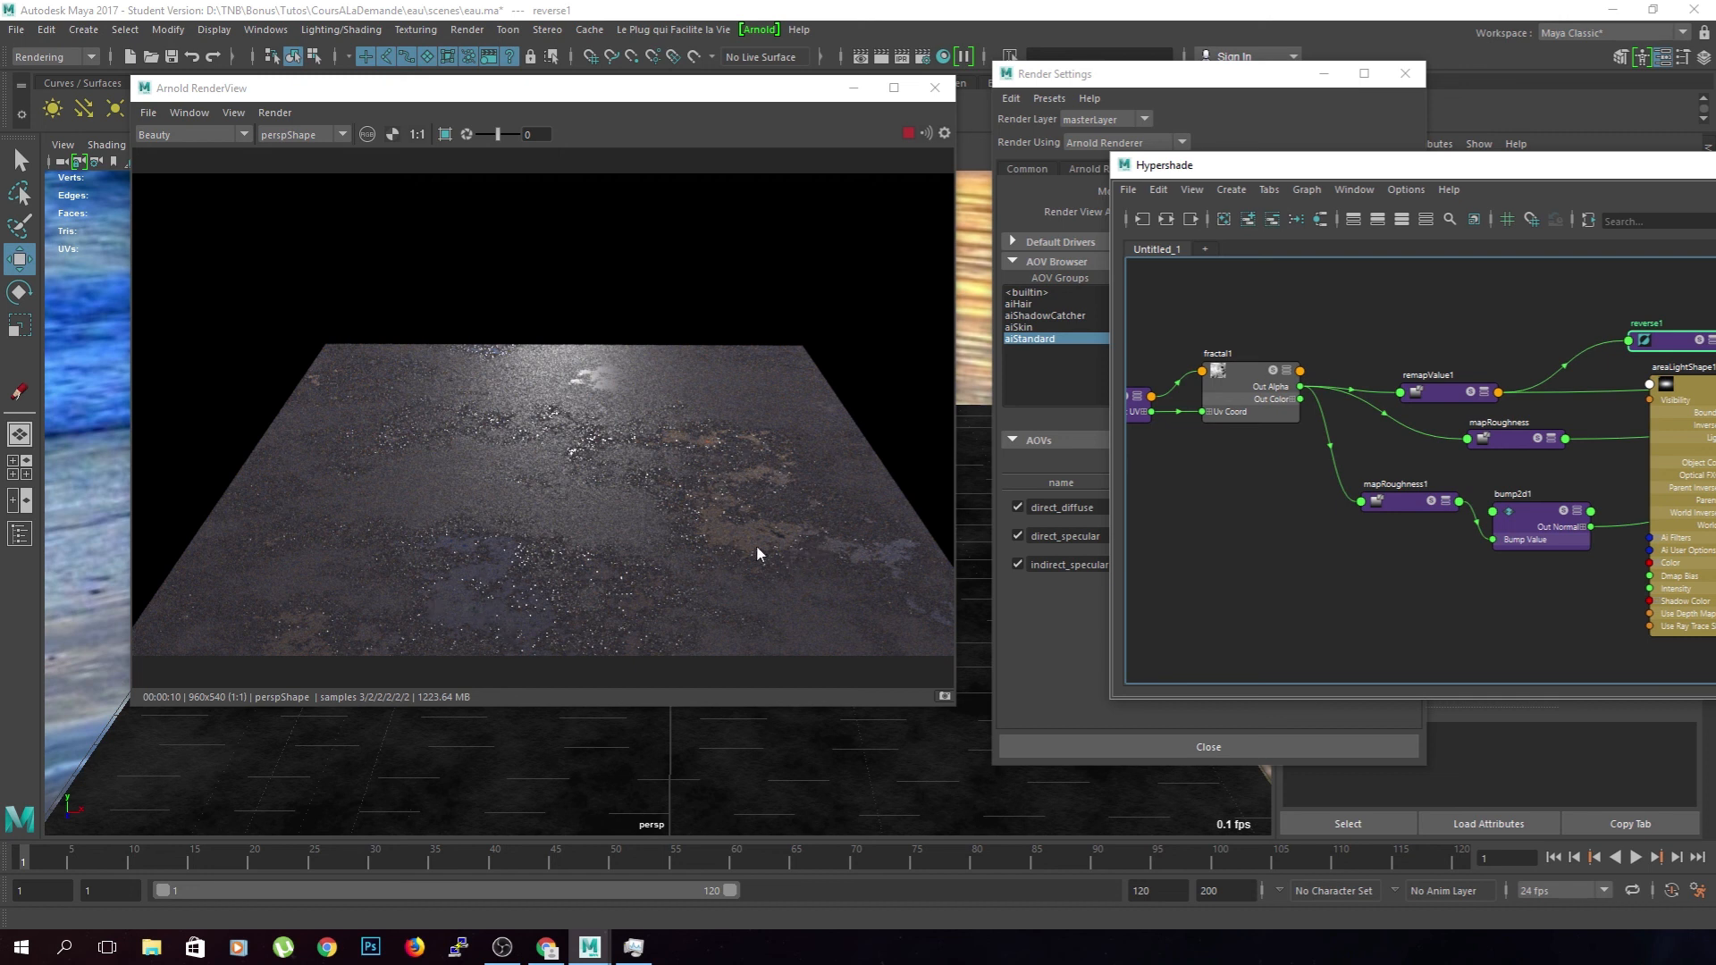
{"action": "left_click_drag", "start_coordinate": [818, 88], "coordinate": [754, 59]}
{"action": "left_click_drag", "start_coordinate": [926, 623], "coordinate": [927, 587], "text": "alt"}
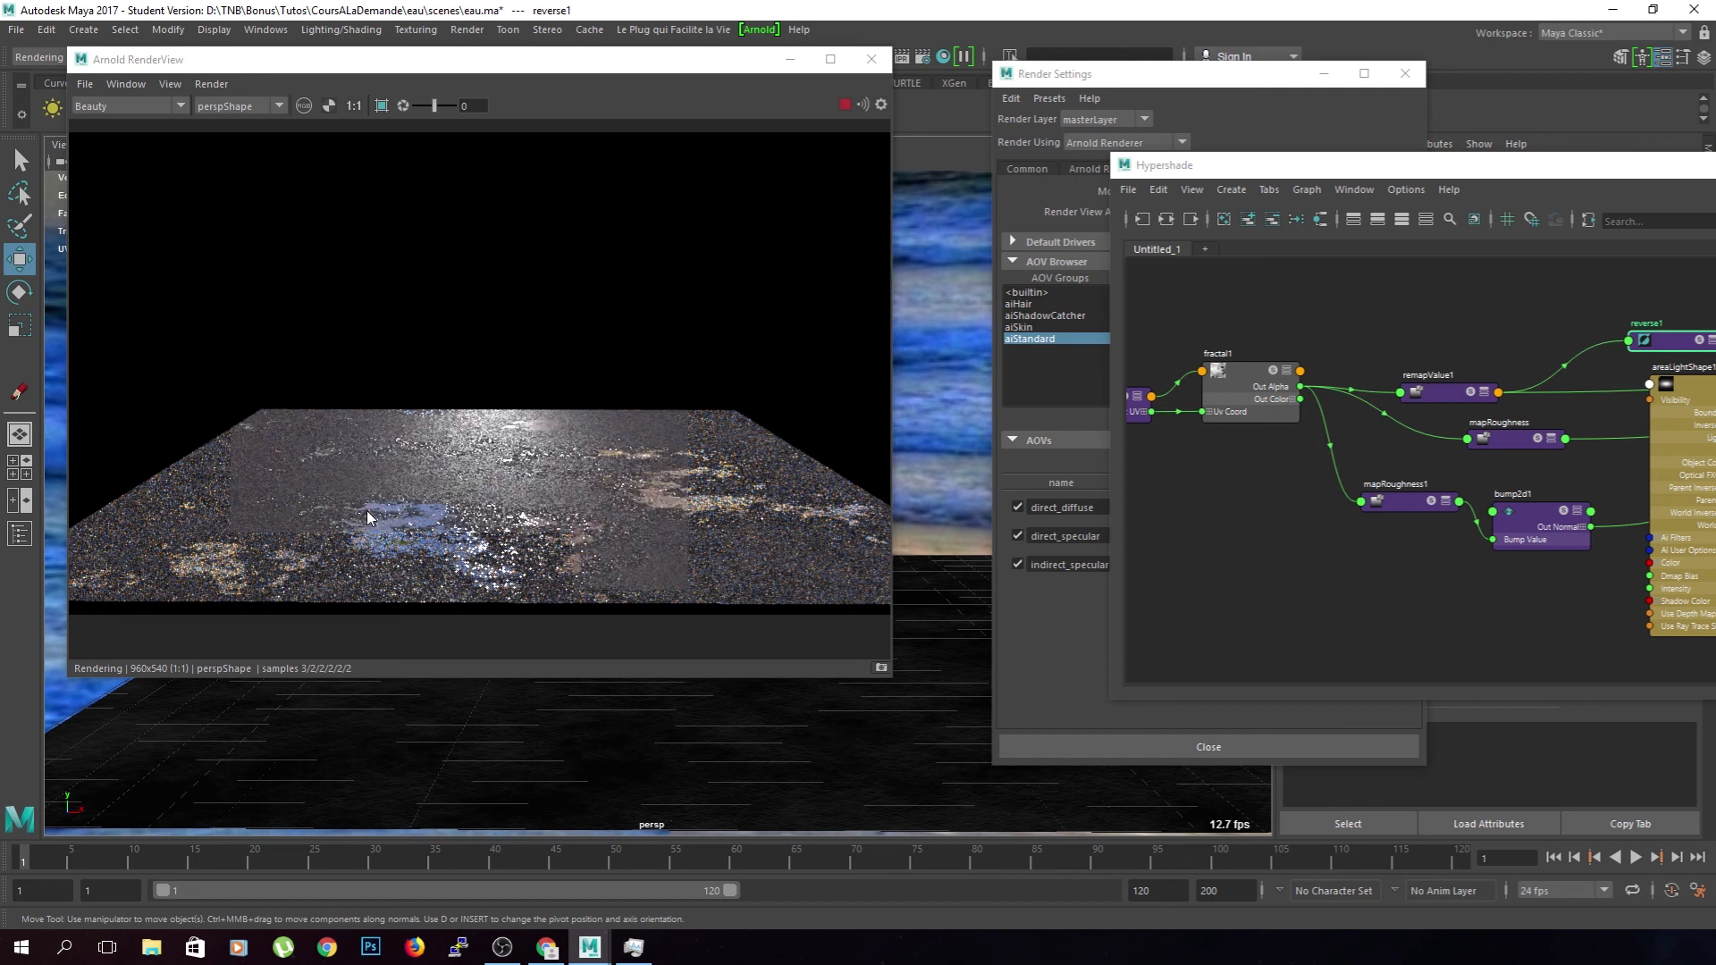
{"action": "left_click_drag", "start_coordinate": [626, 492], "coordinate": [621, 497]}
{"action": "left_click_drag", "start_coordinate": [839, 715], "coordinate": [861, 705], "text": "alt"}
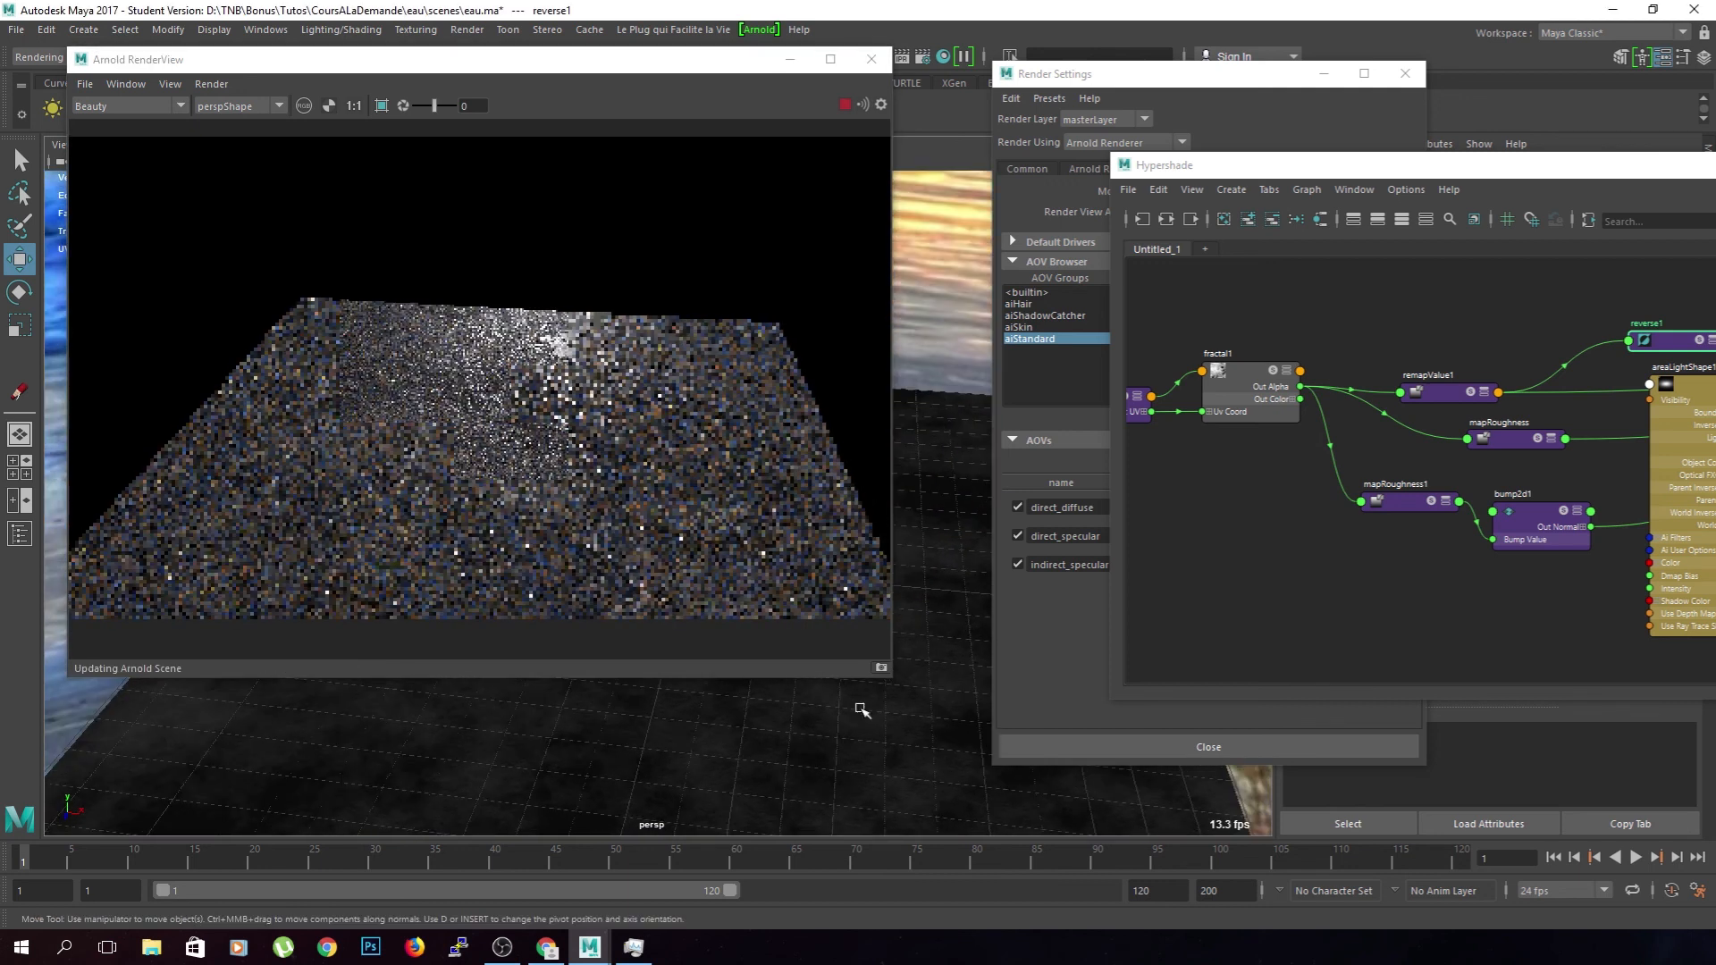
- Bring the Hypershade back into view and expand remapValue1 to show all of its attributes
{"action": "left_click_drag", "start_coordinate": [1519, 167], "coordinate": [1285, 172]}
{"action": "left_click", "coordinate": [1217, 401]}
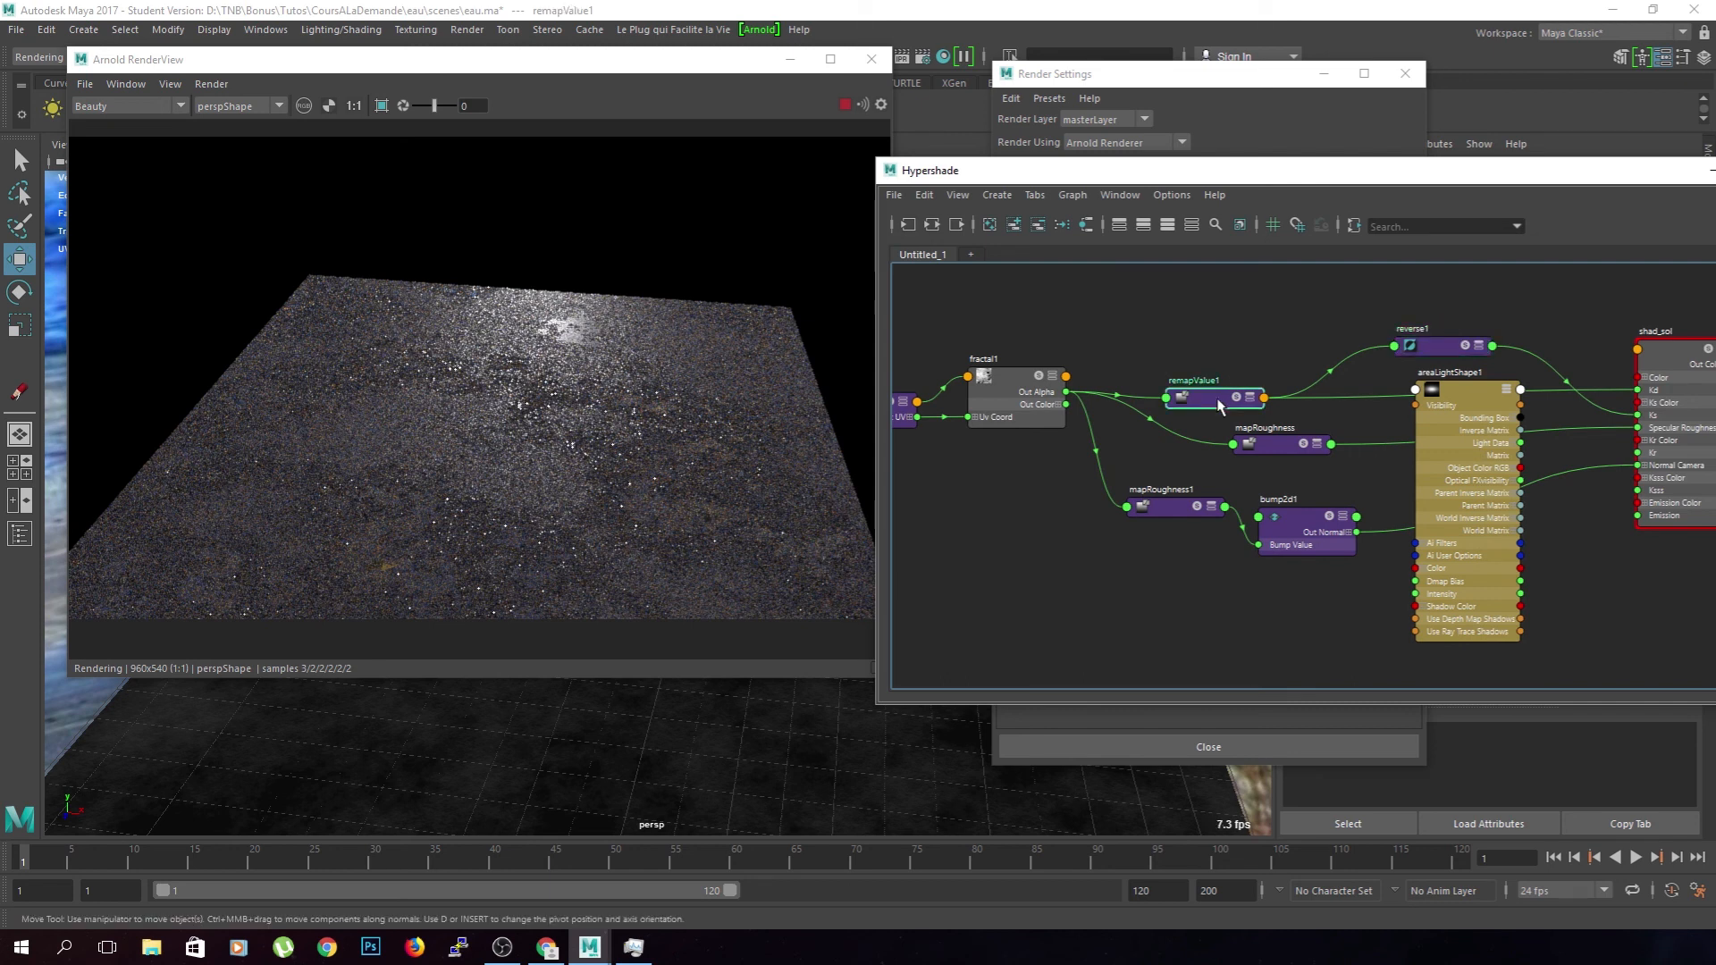
{"action": "key", "text": "3"}
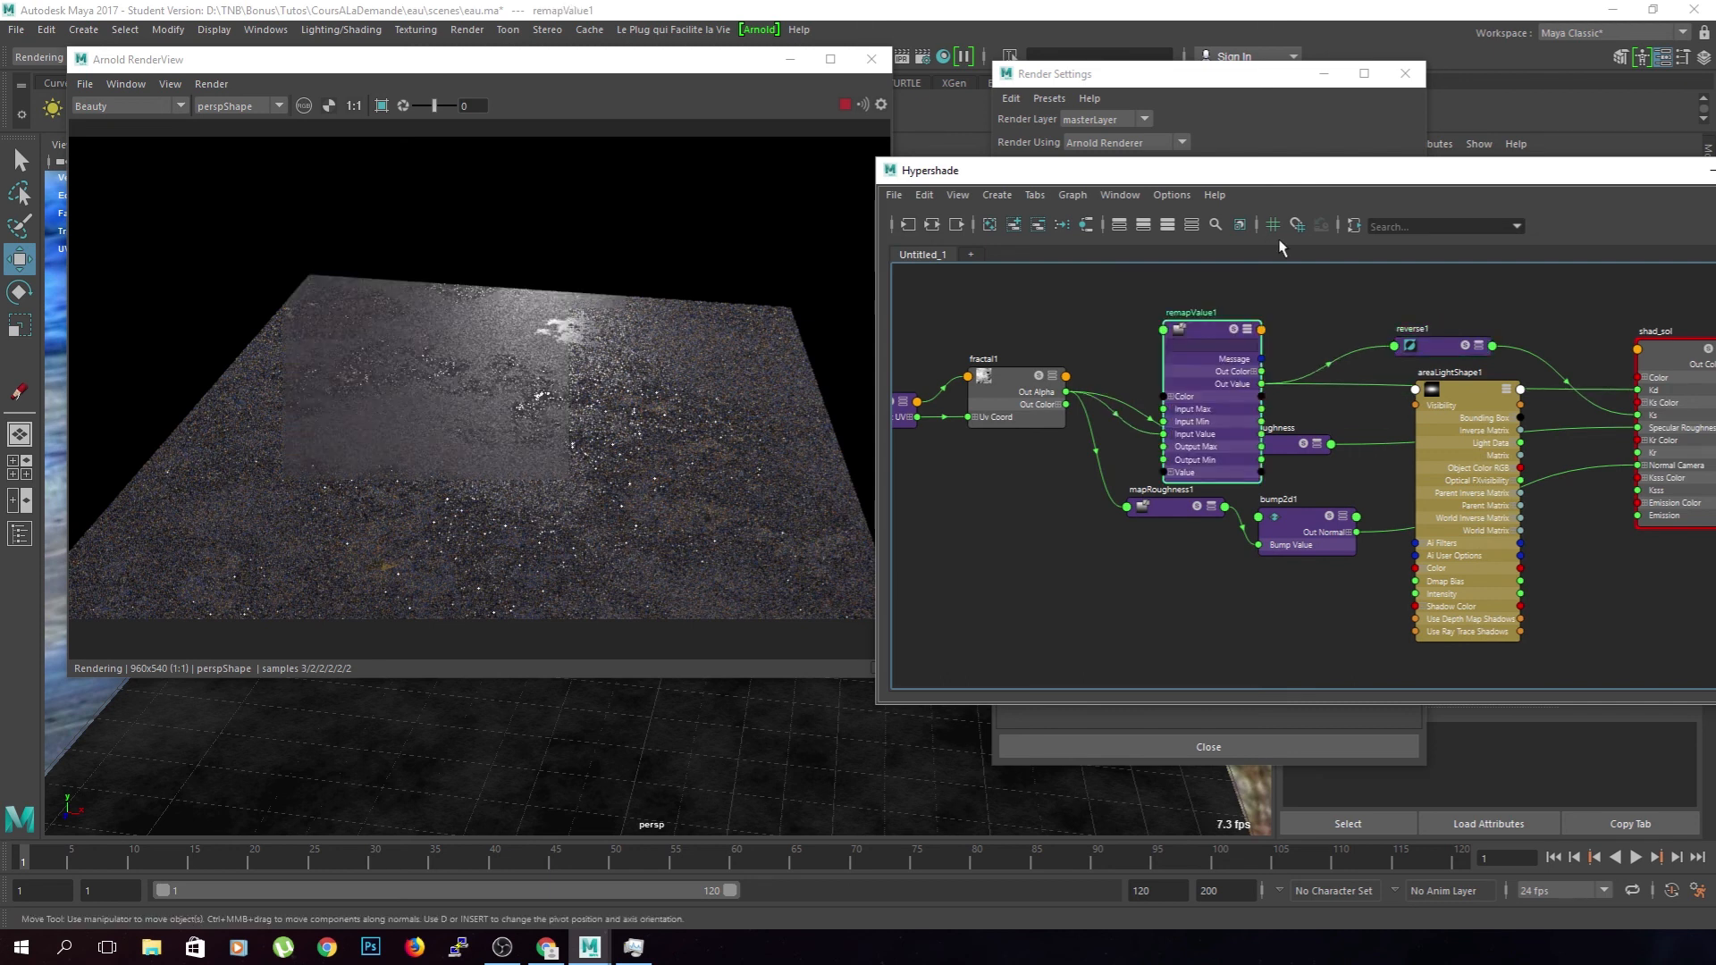